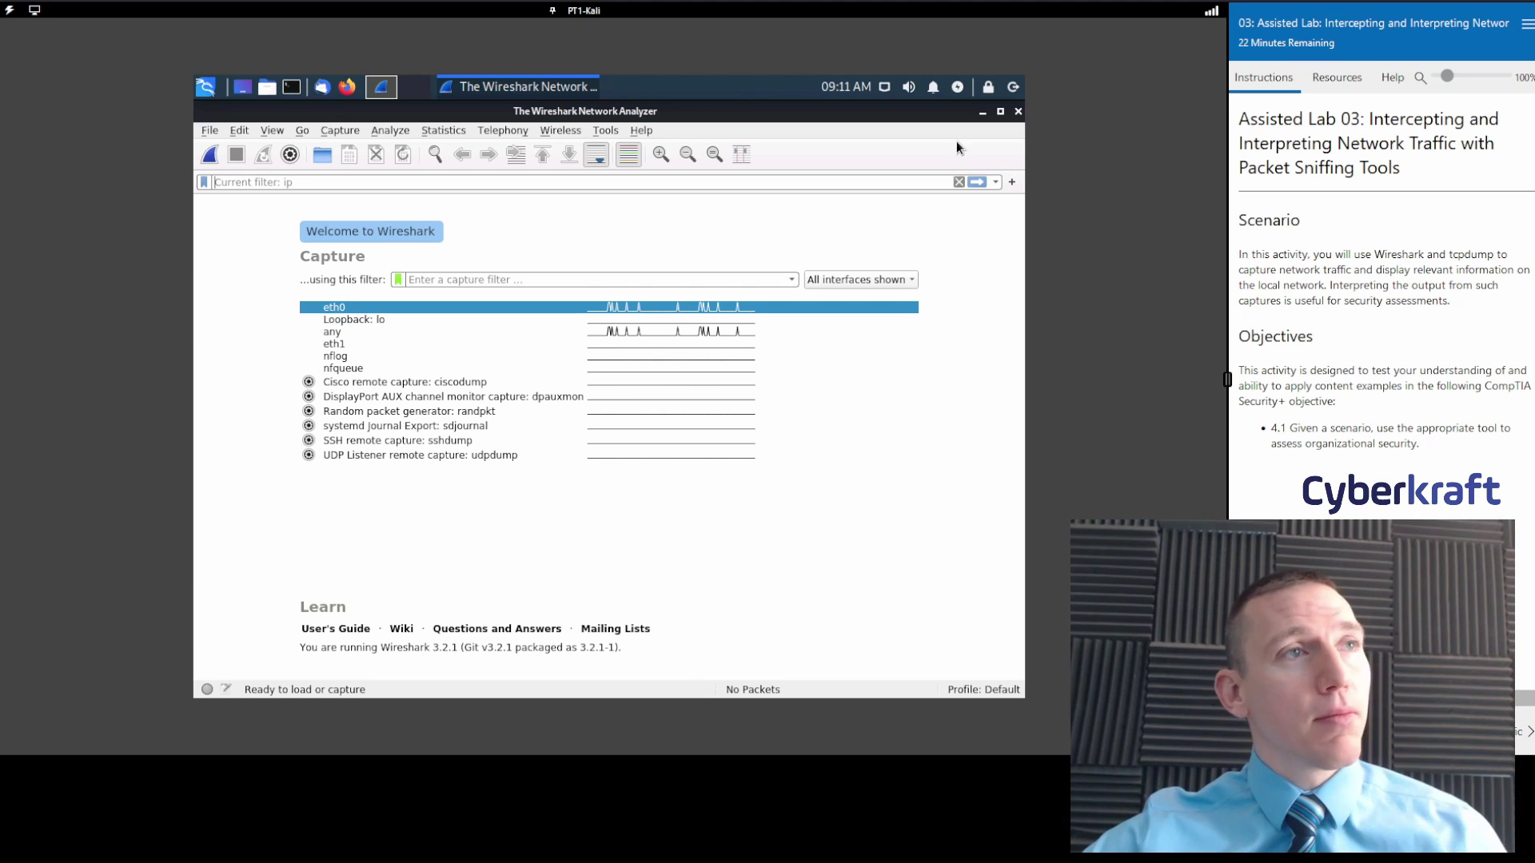
Bring Wireshark back into view and advance the lab instructions to the Sniff network traffic steps.
{"action": "left_click", "coordinate": [982, 113]}
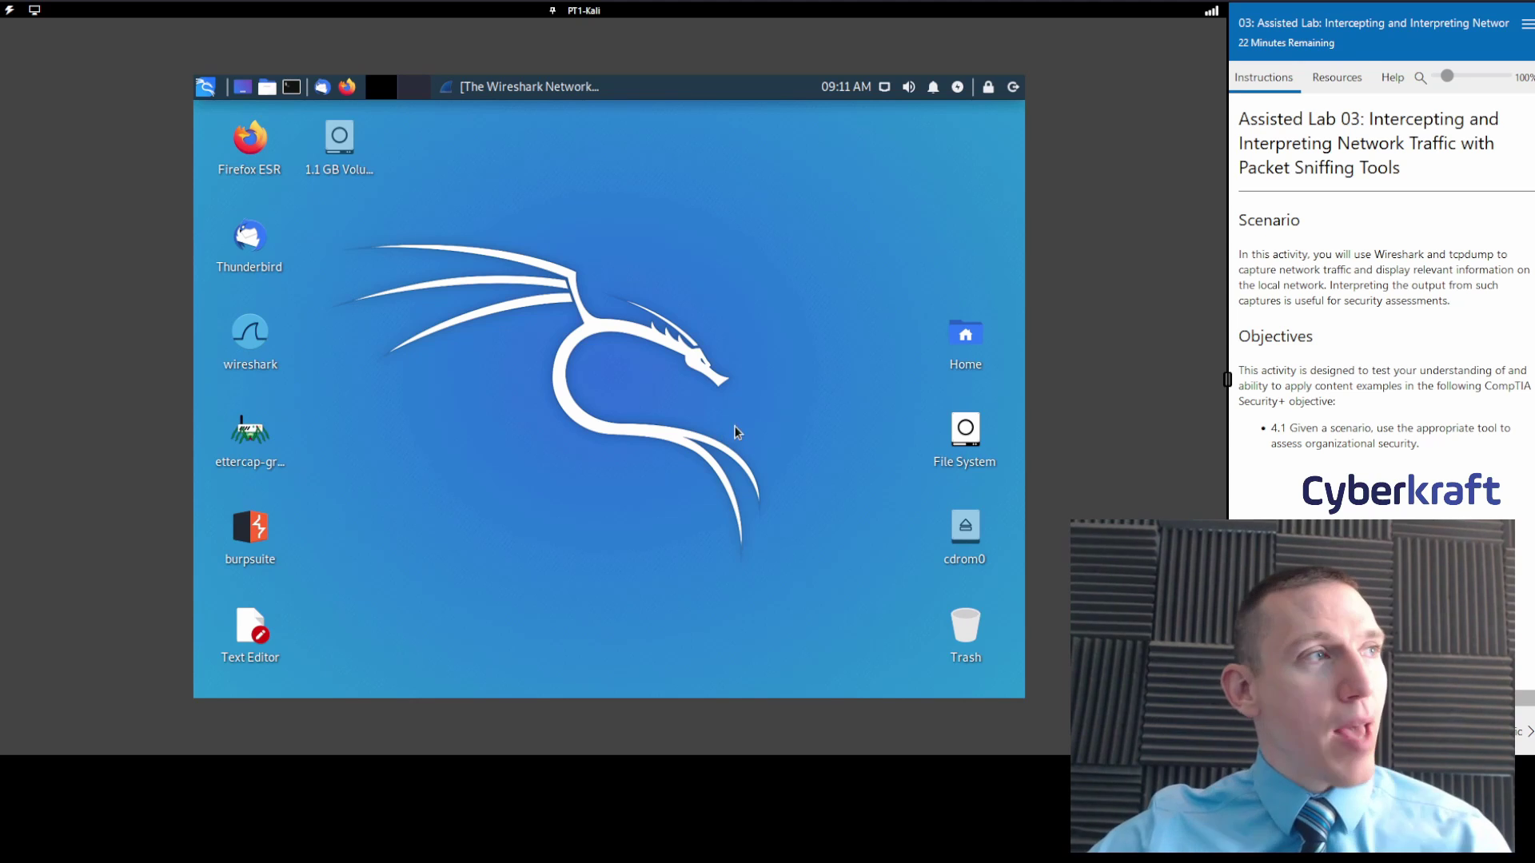
{"action": "left_click", "coordinate": [535, 90]}
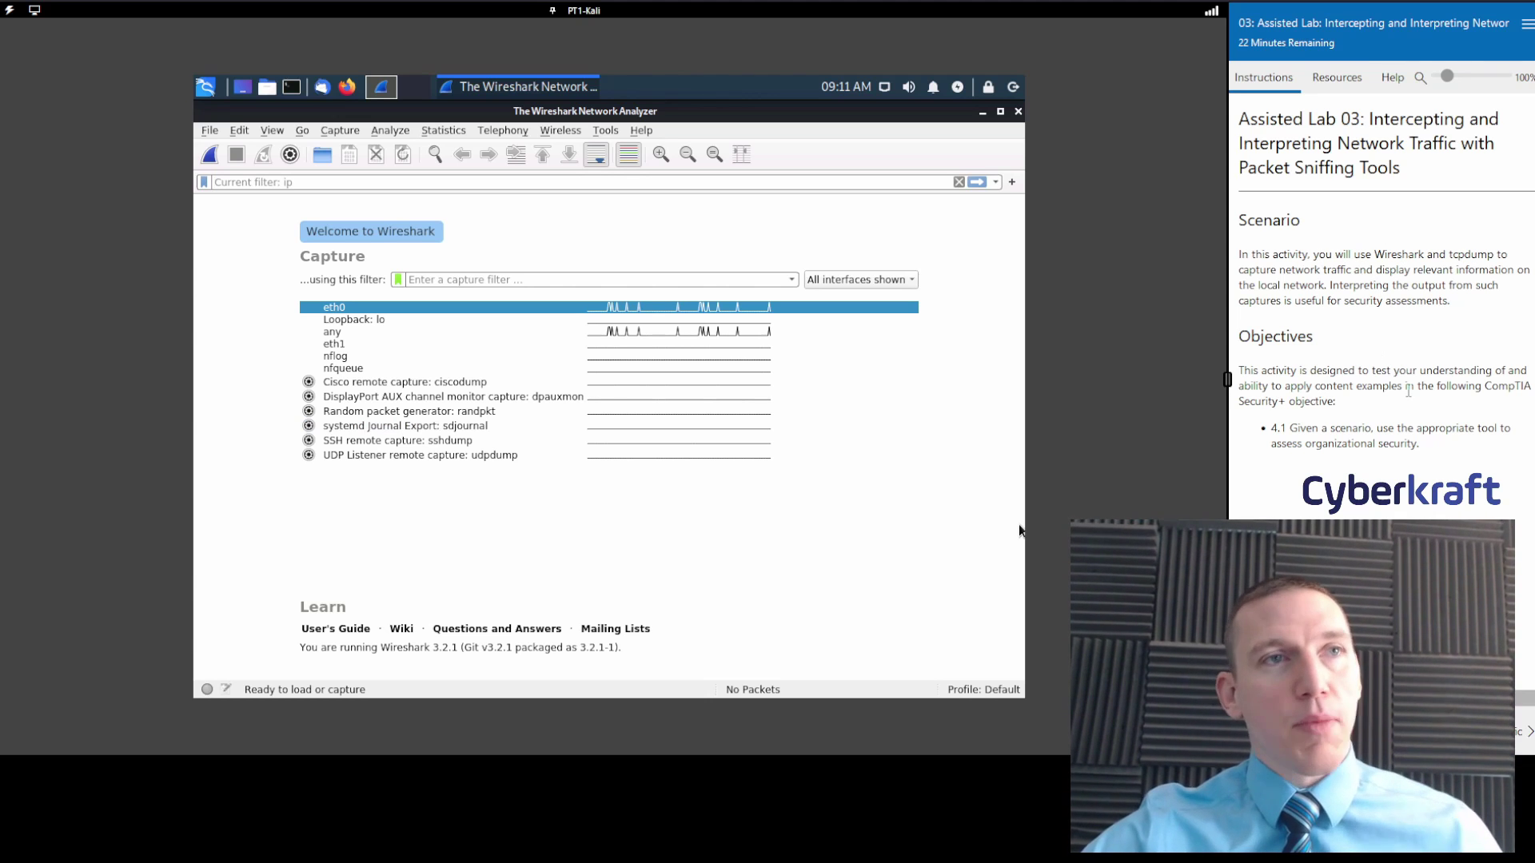
{"action": "left_click", "coordinate": [1528, 731]}
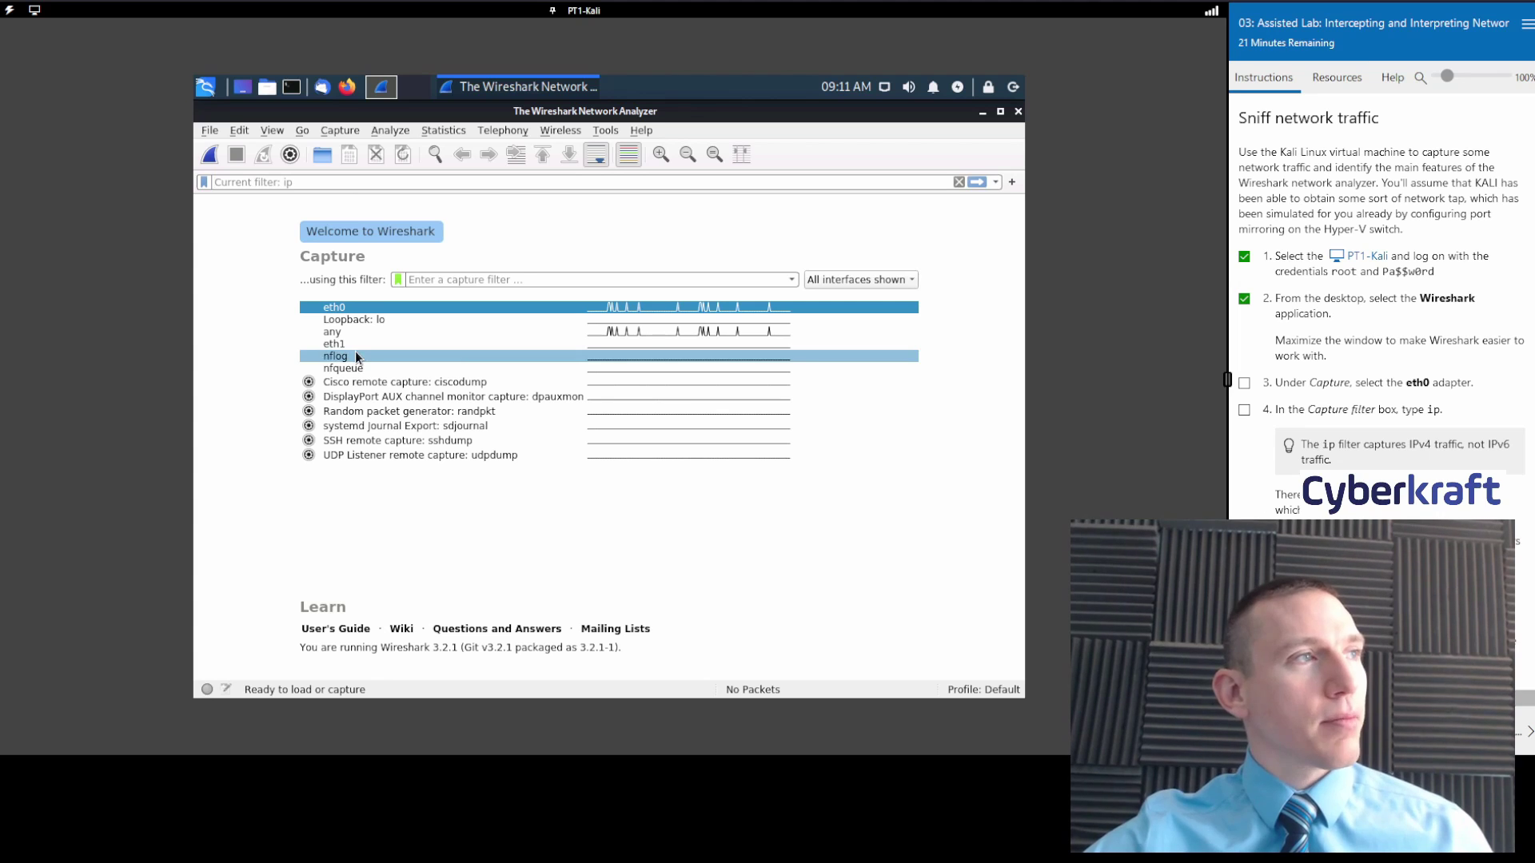
Start an eth0 capture from Capture Options after viewing Output and widening the Promiscuous column.
{"action": "left_click", "coordinate": [346, 133]}
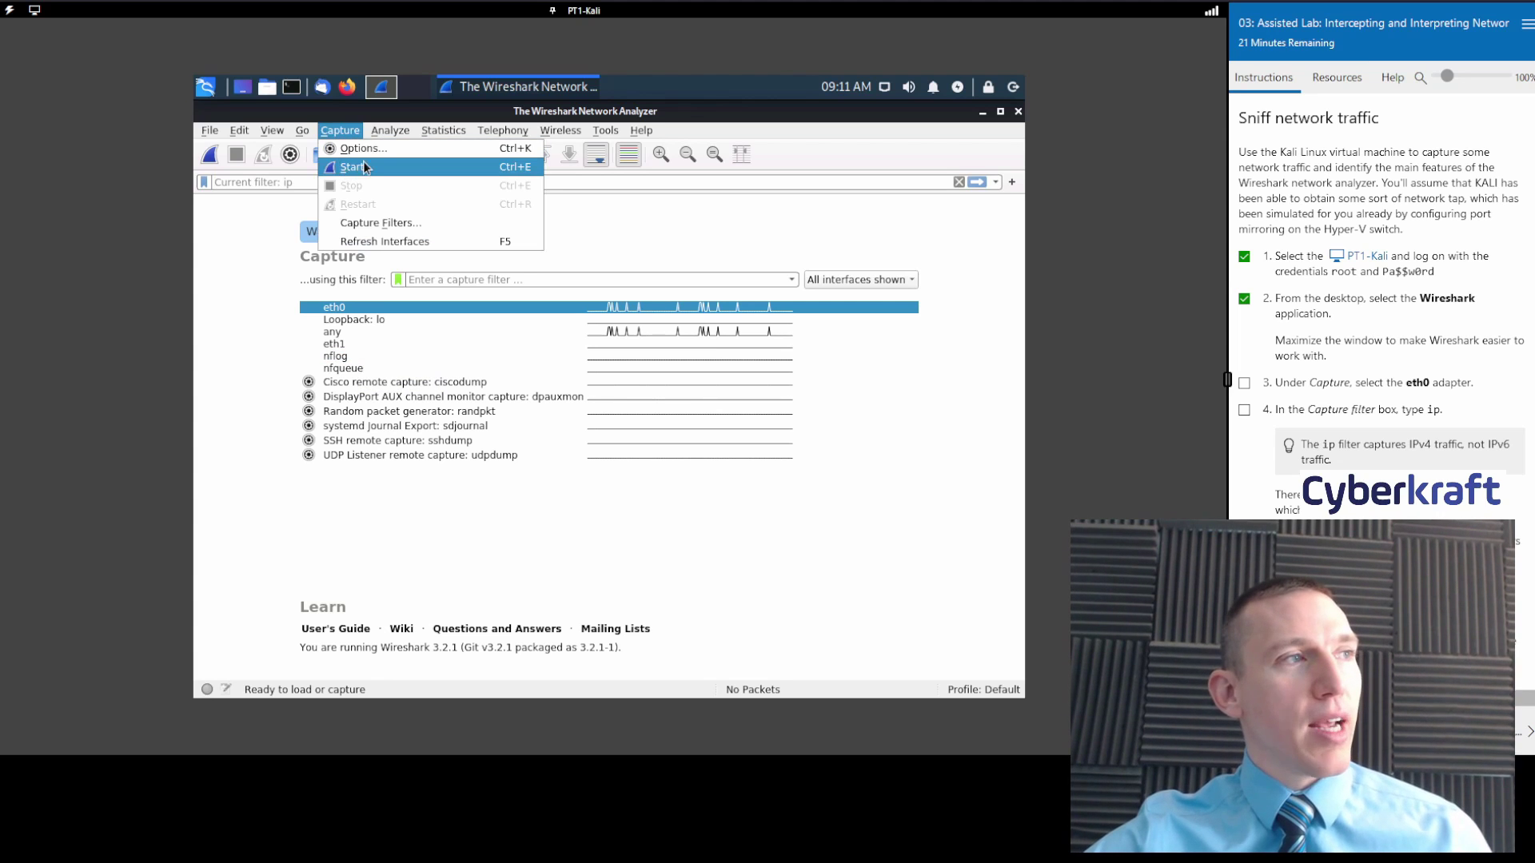
{"action": "left_click", "coordinate": [371, 150]}
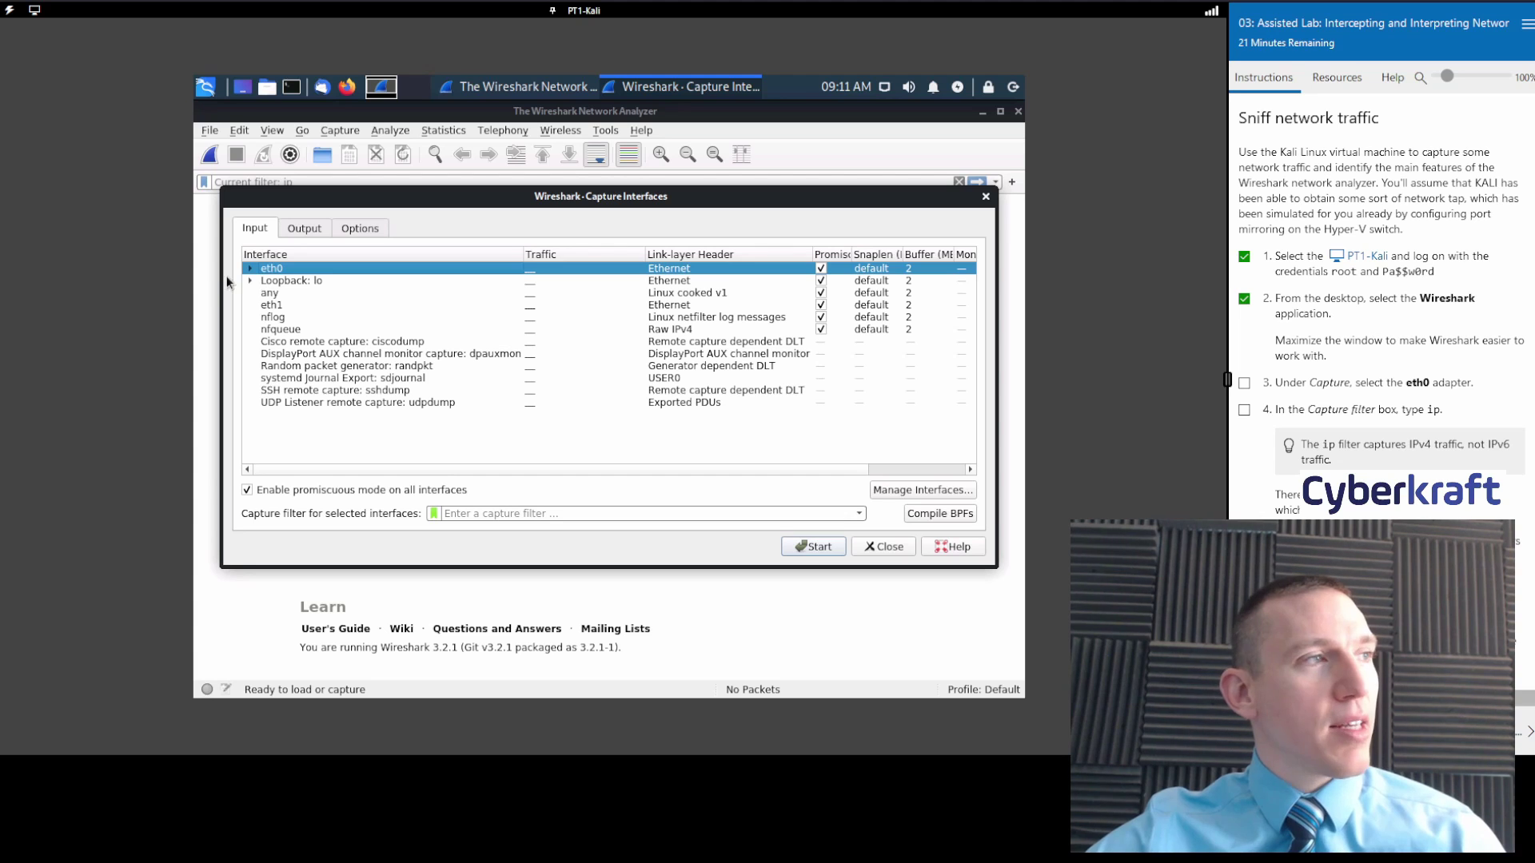
{"action": "left_click", "coordinate": [312, 230]}
{"action": "left_click", "coordinate": [274, 233]}
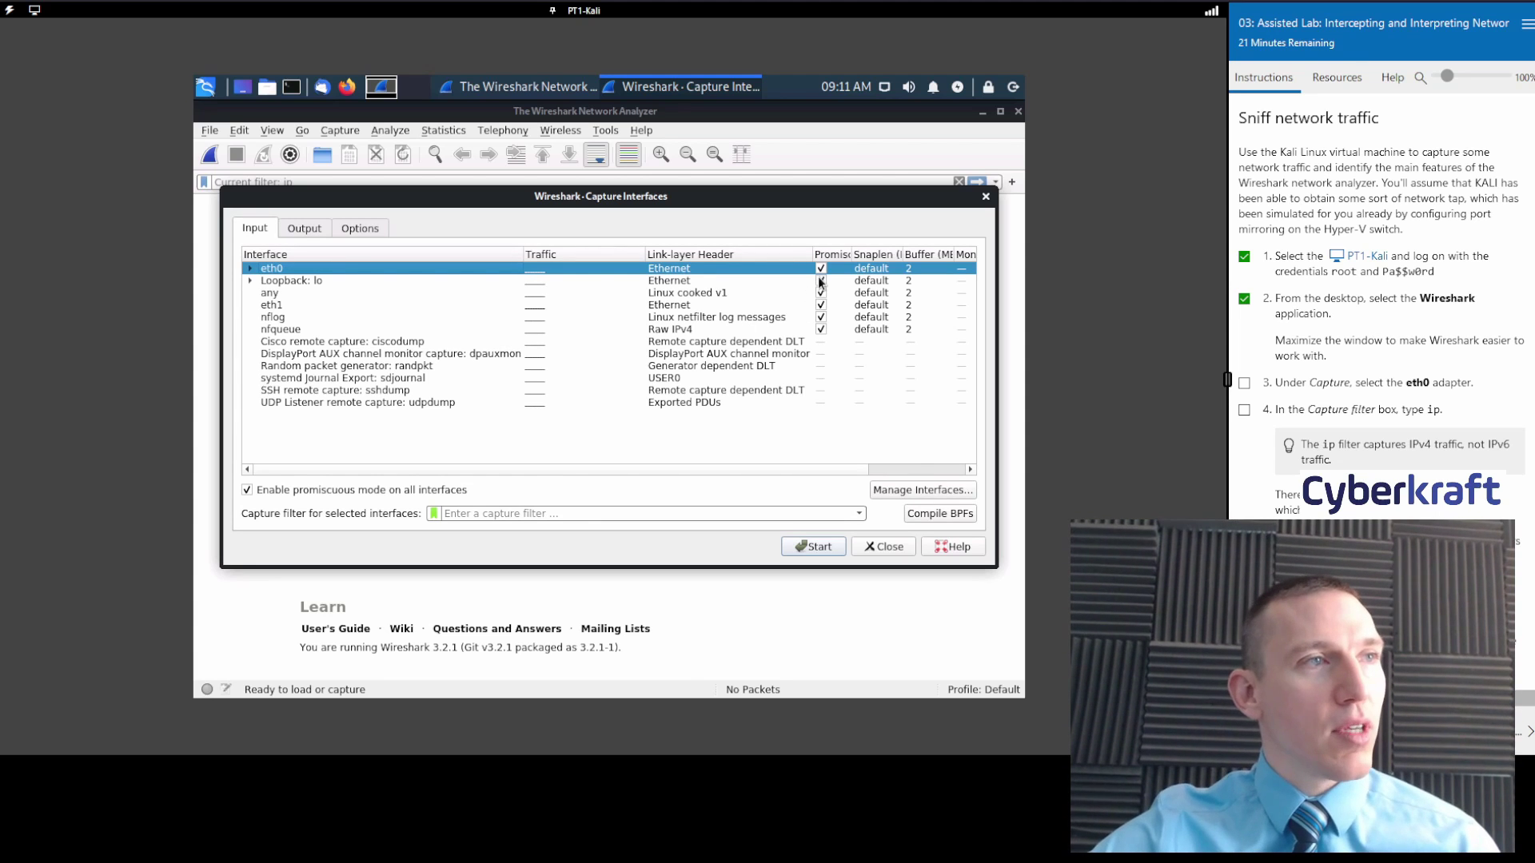
{"action": "double_click", "coordinate": [852, 254]}
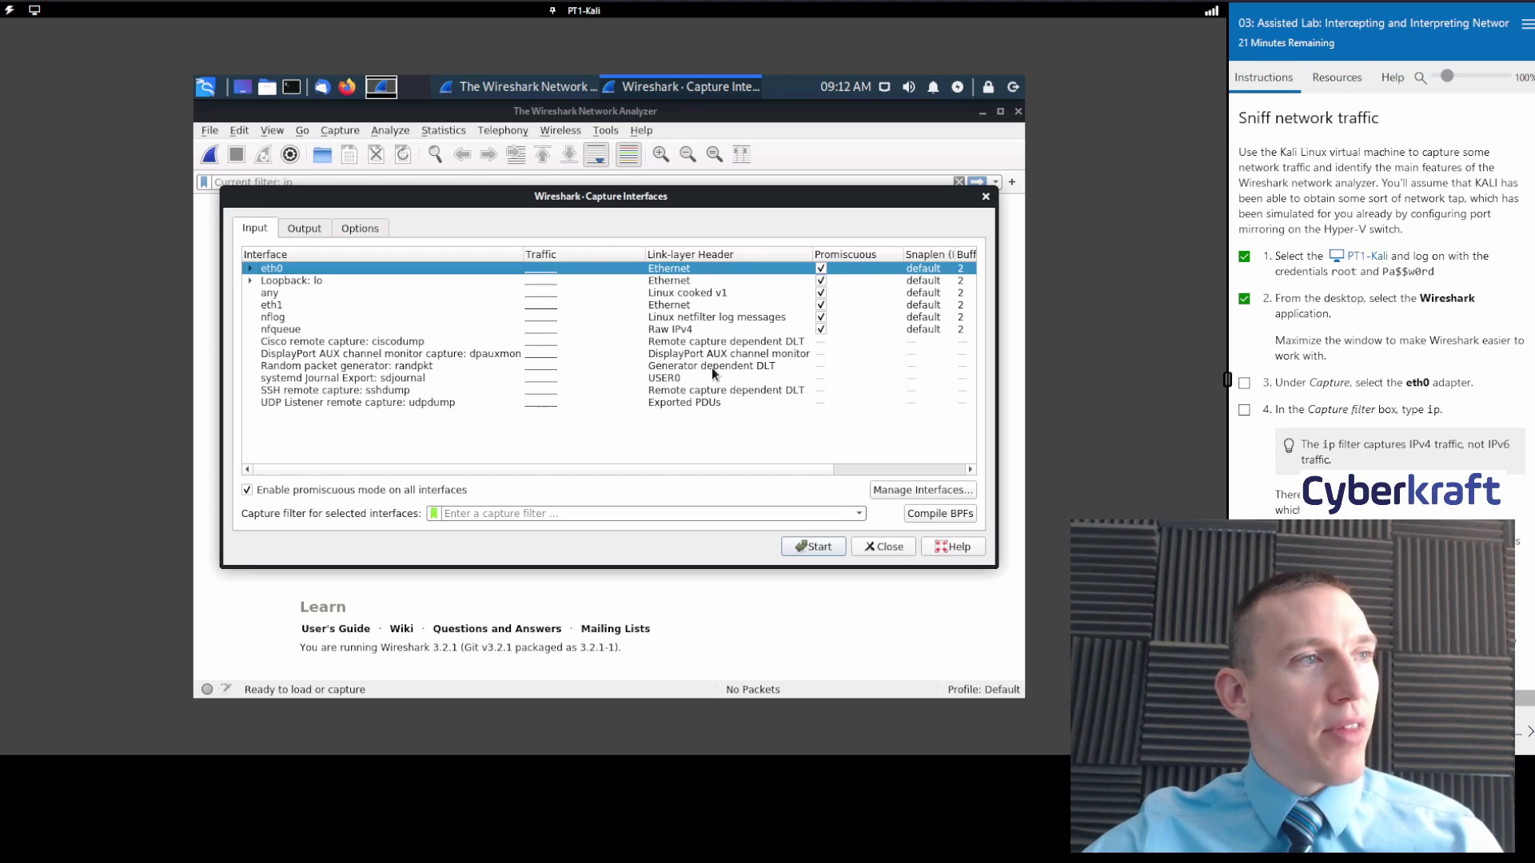
{"action": "left_click", "coordinate": [830, 546]}
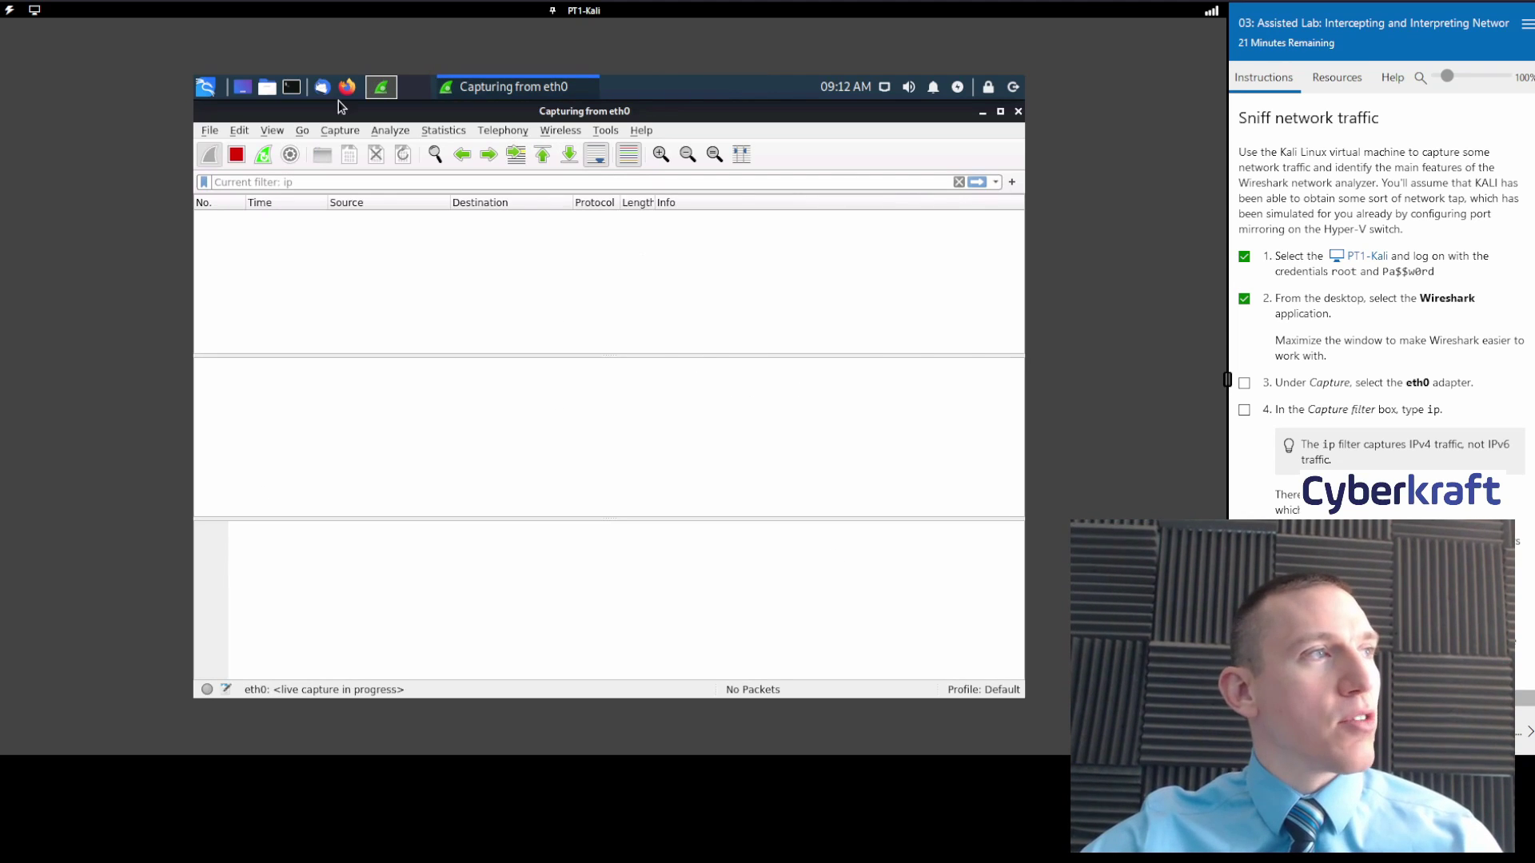
Check off lab steps 3 and 4, stop the capture, and dismiss the no-packets notice.
{"action": "left_click", "coordinate": [348, 133]}
{"action": "mouse_move", "coordinate": [443, 130]}
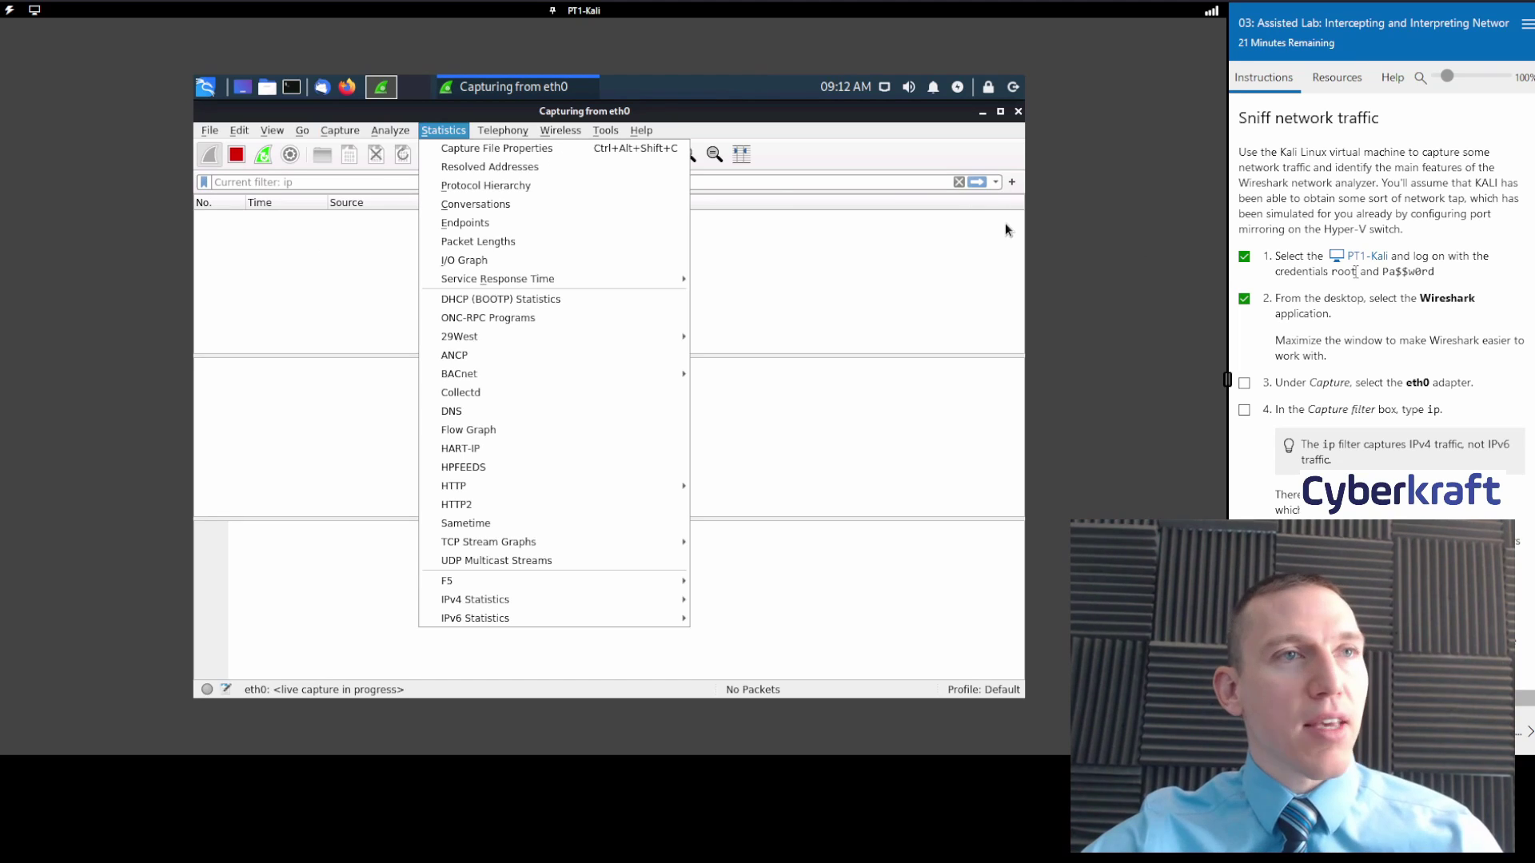
{"action": "left_click", "coordinate": [1244, 383]}
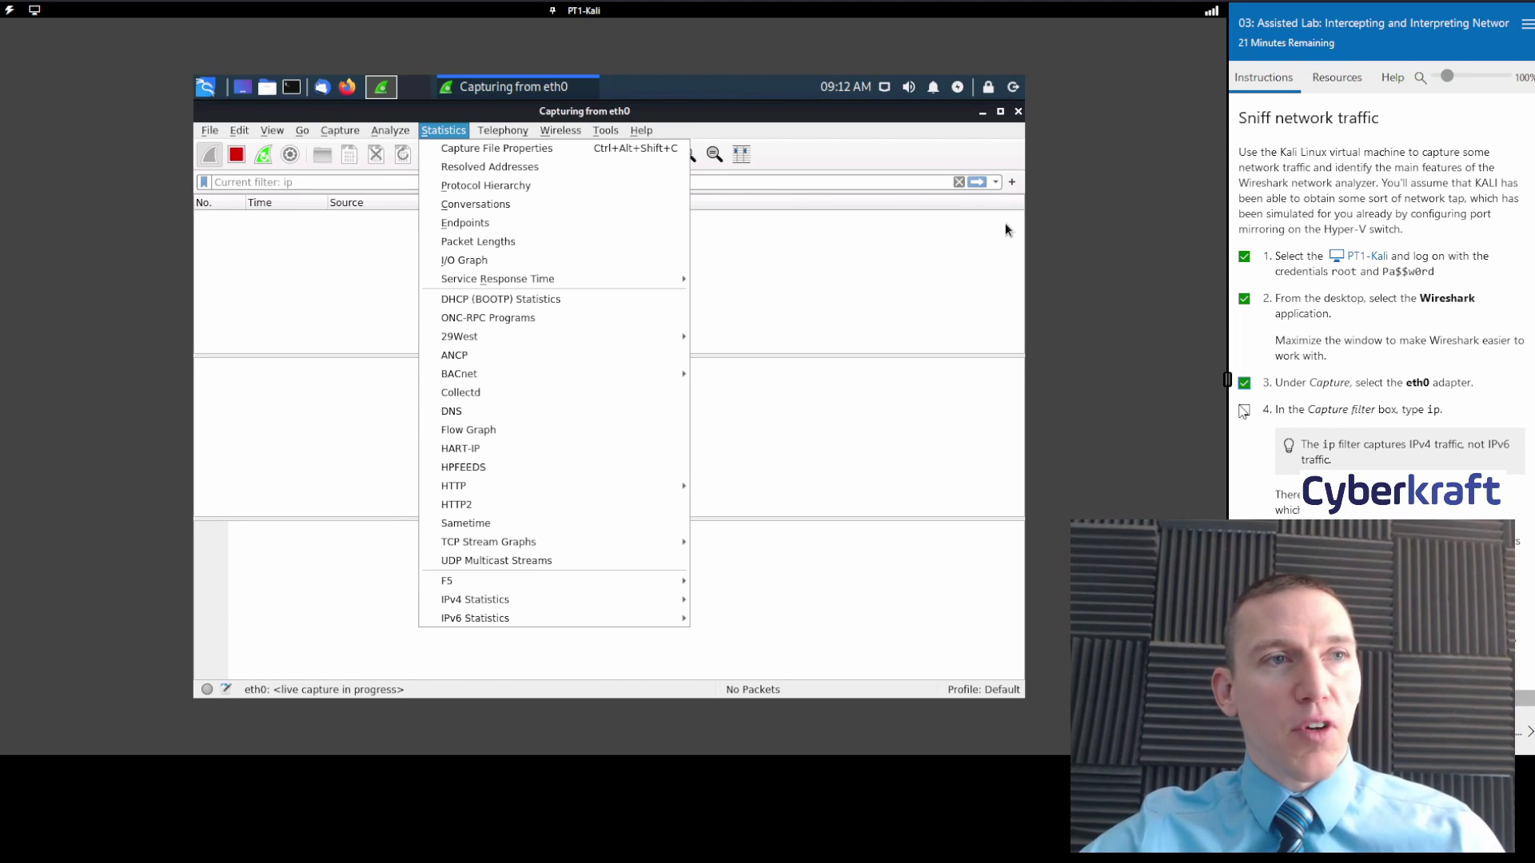
{"action": "left_click", "coordinate": [1249, 411]}
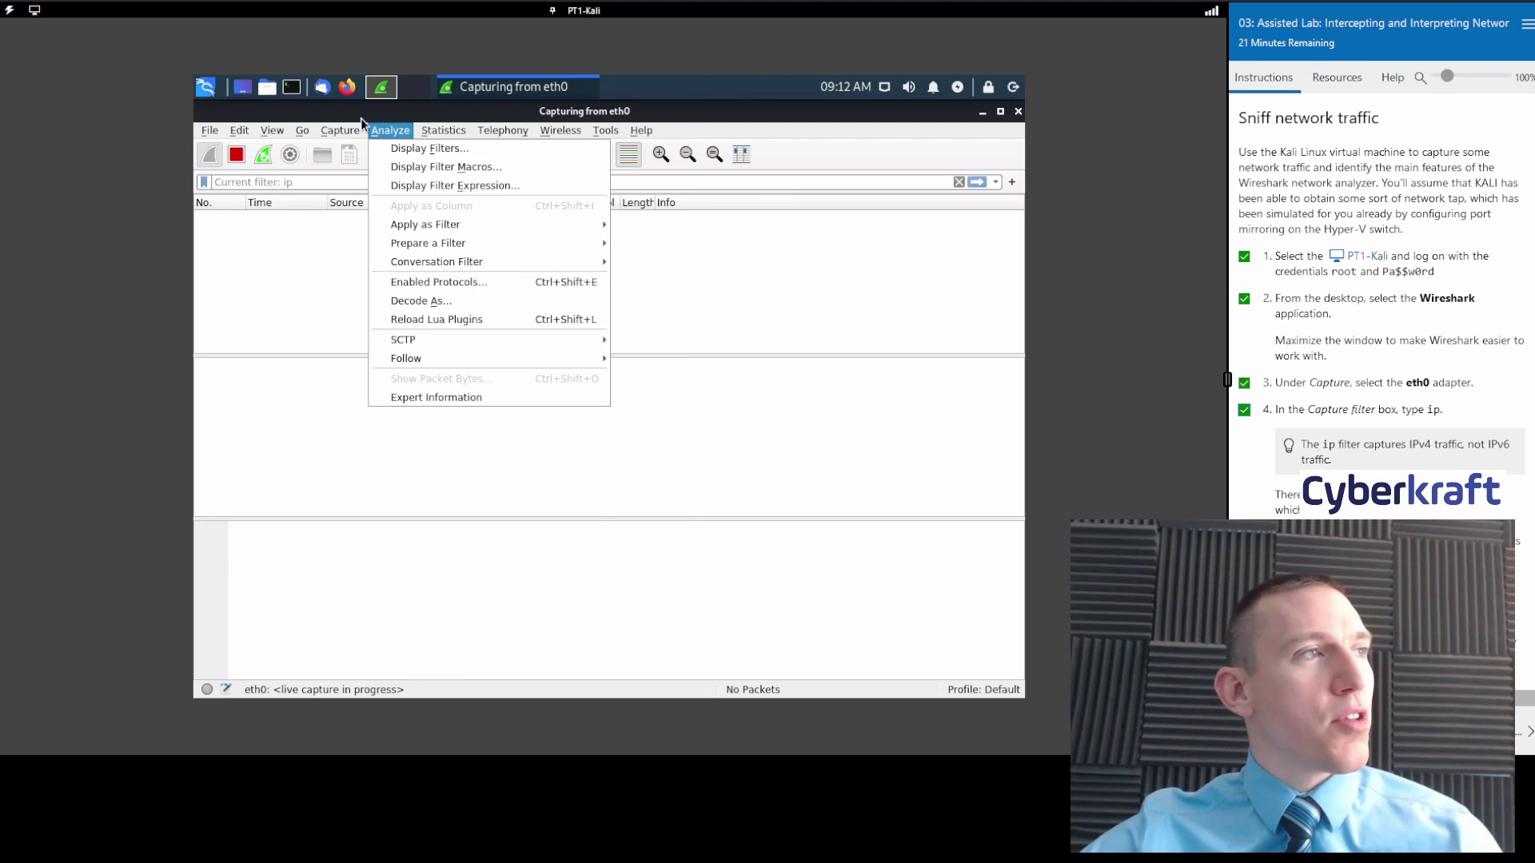
{"action": "mouse_move", "coordinate": [347, 131]}
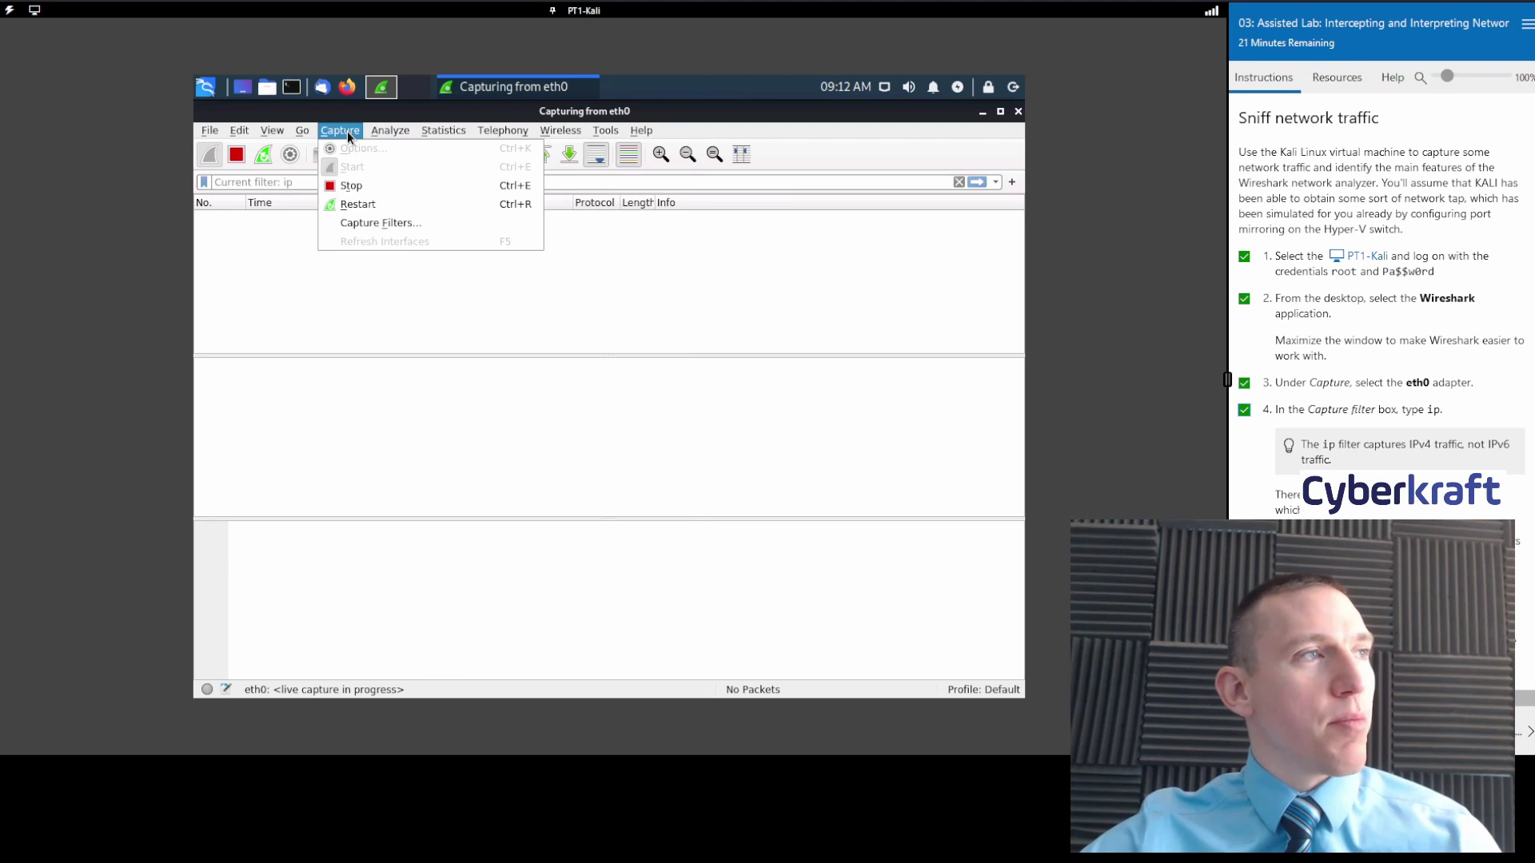
{"action": "left_click", "coordinate": [374, 186]}
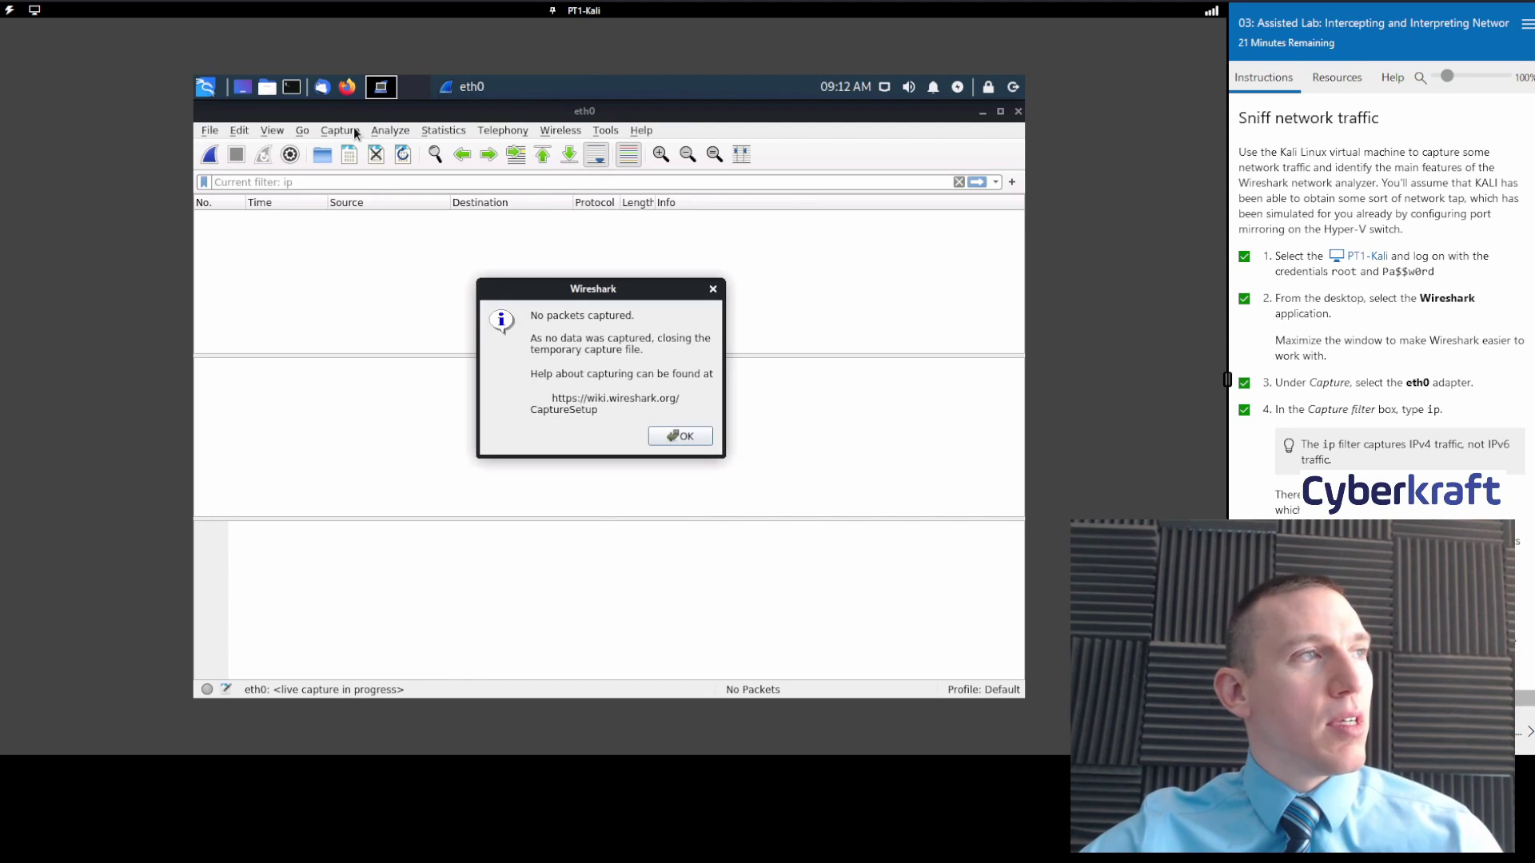
{"action": "left_click", "coordinate": [676, 435]}
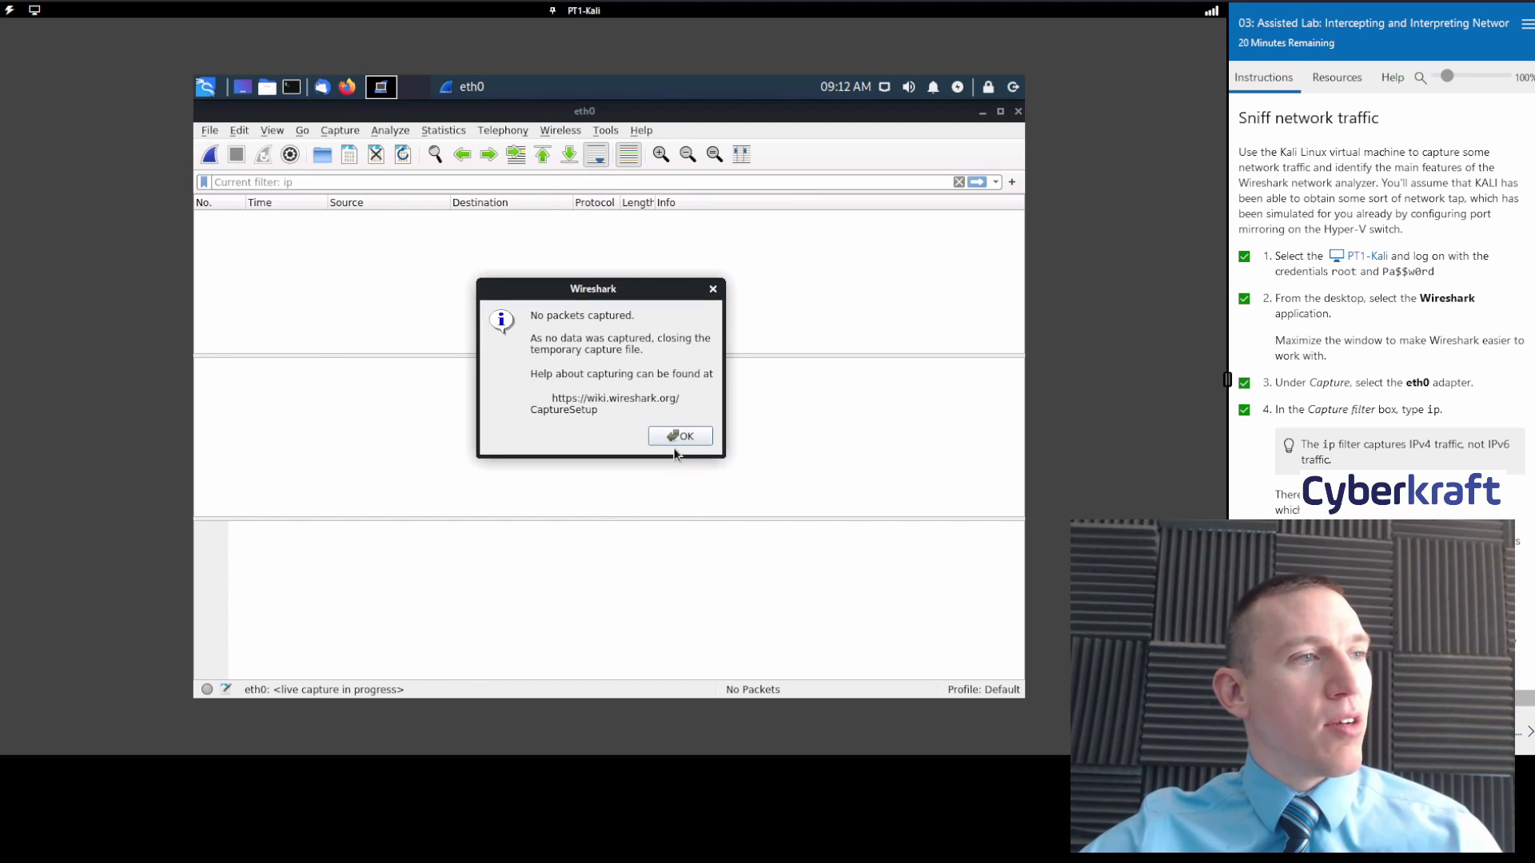
{"action": "left_click", "coordinate": [342, 134]}
Start a new eth0 capture using the capture filter 'ip'.
{"action": "left_click", "coordinate": [365, 148]}
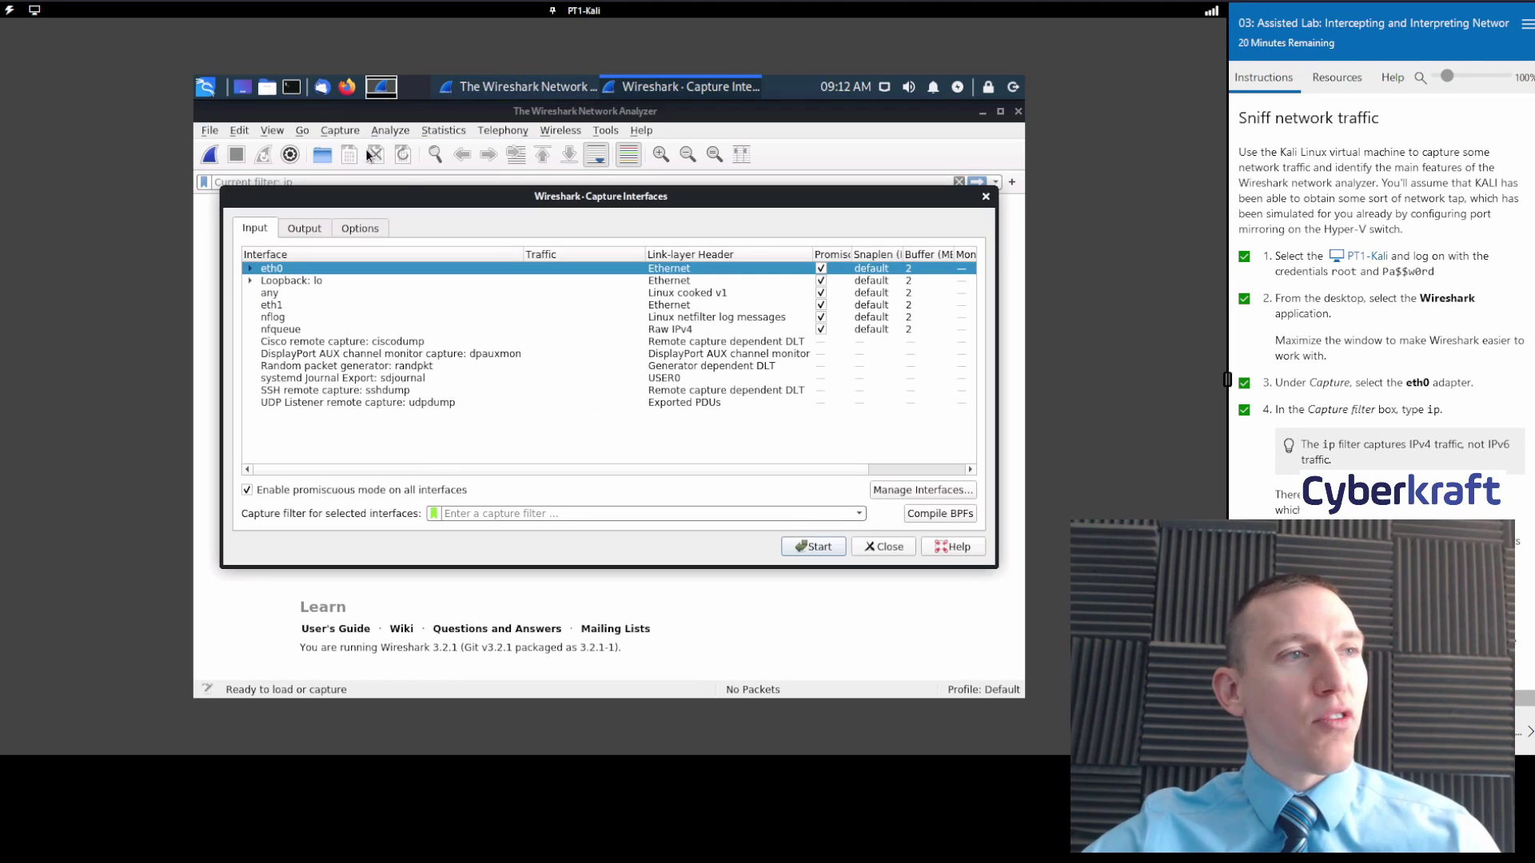
{"action": "left_click", "coordinate": [531, 515]}
{"action": "type", "text": "ip"}
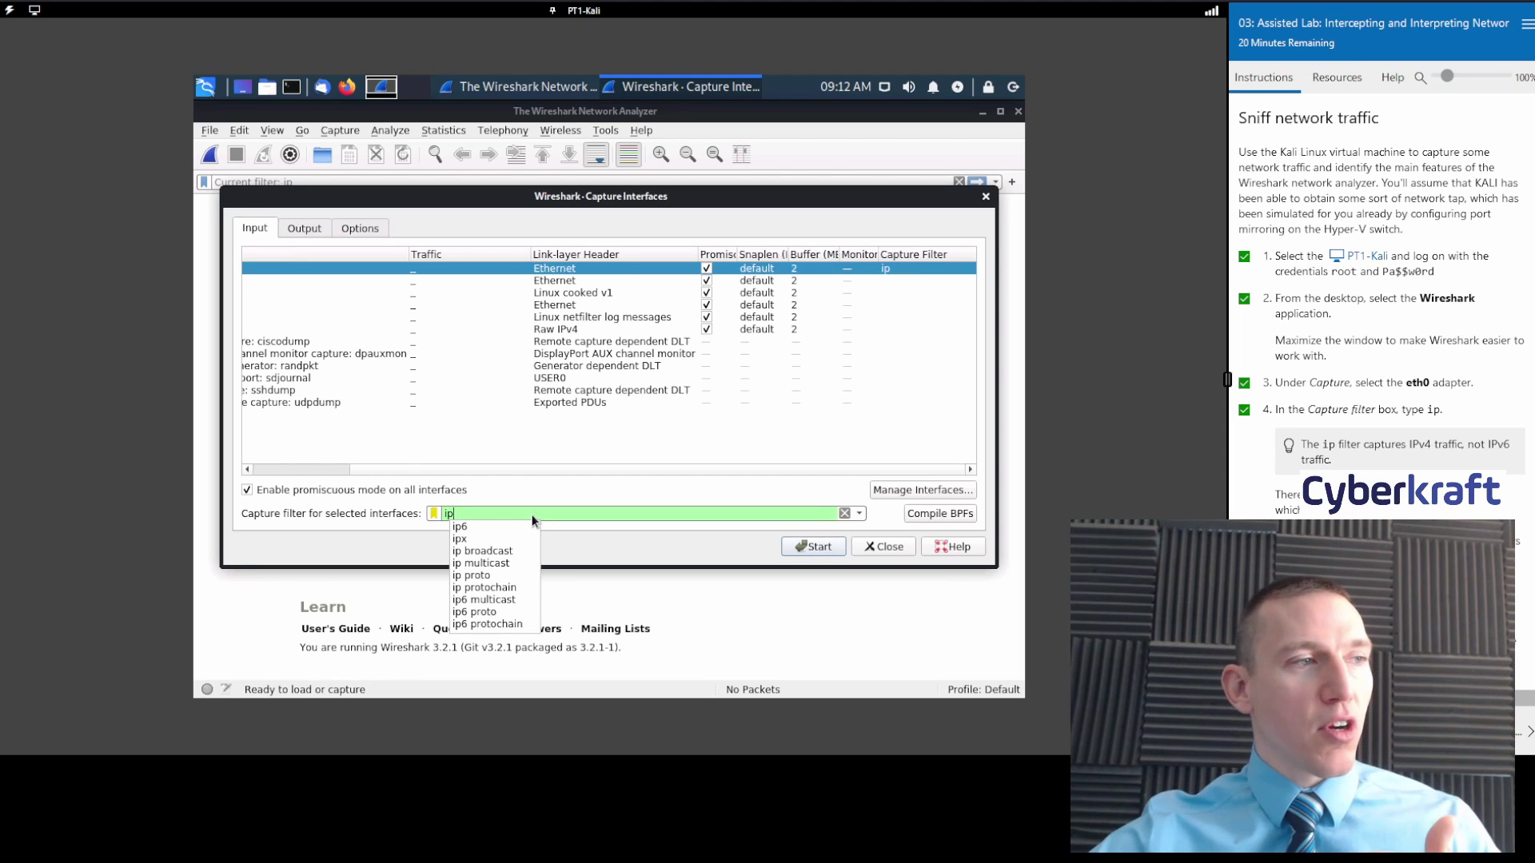
{"action": "left_click", "coordinate": [601, 529]}
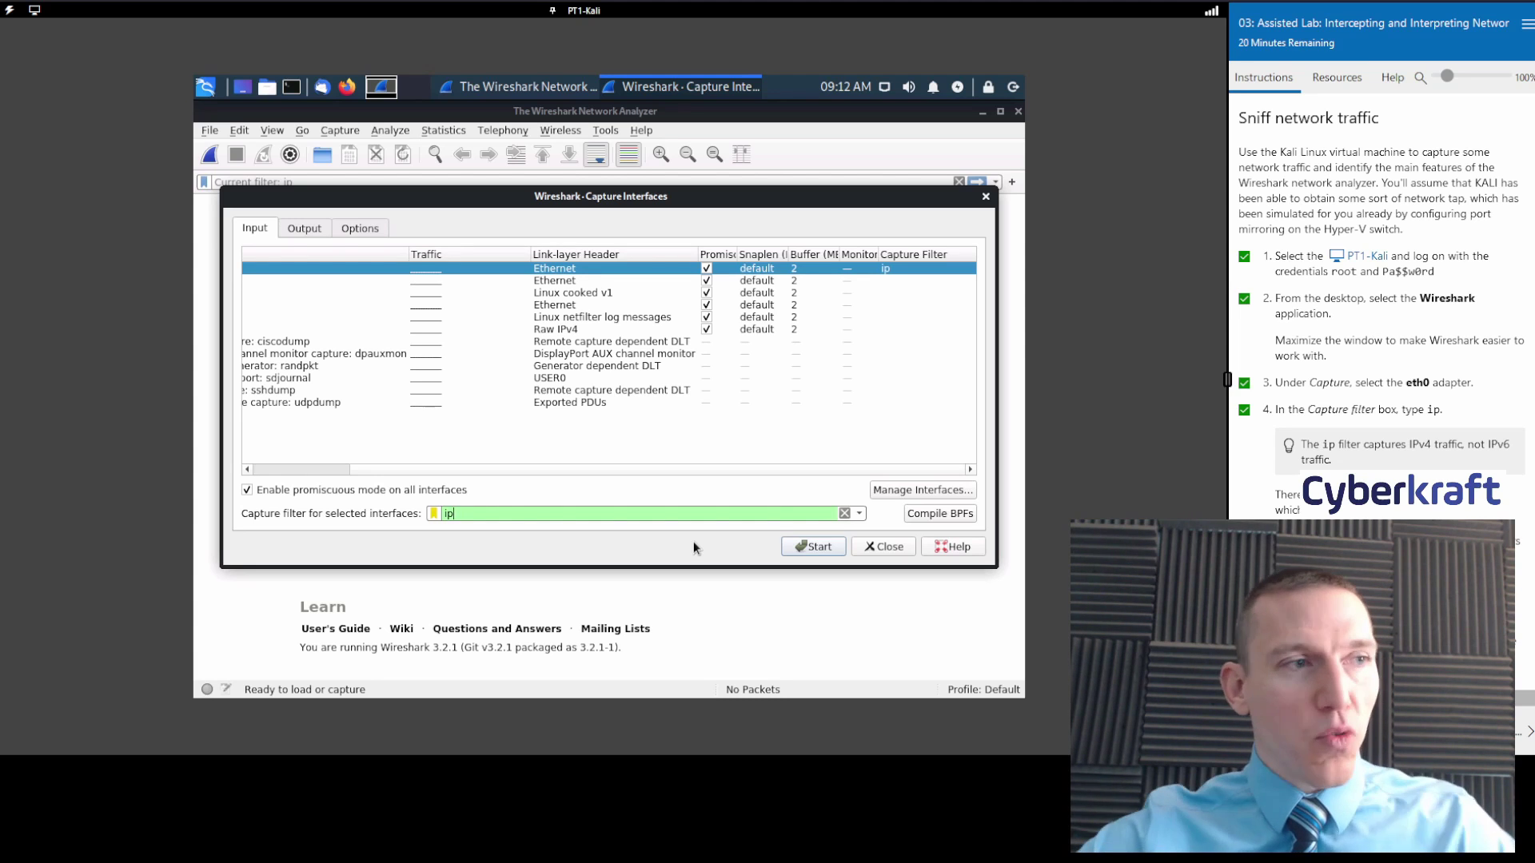
{"action": "scroll", "coordinate": [1362, 324], "scroll_direction": "down", "scroll_amount": 3}
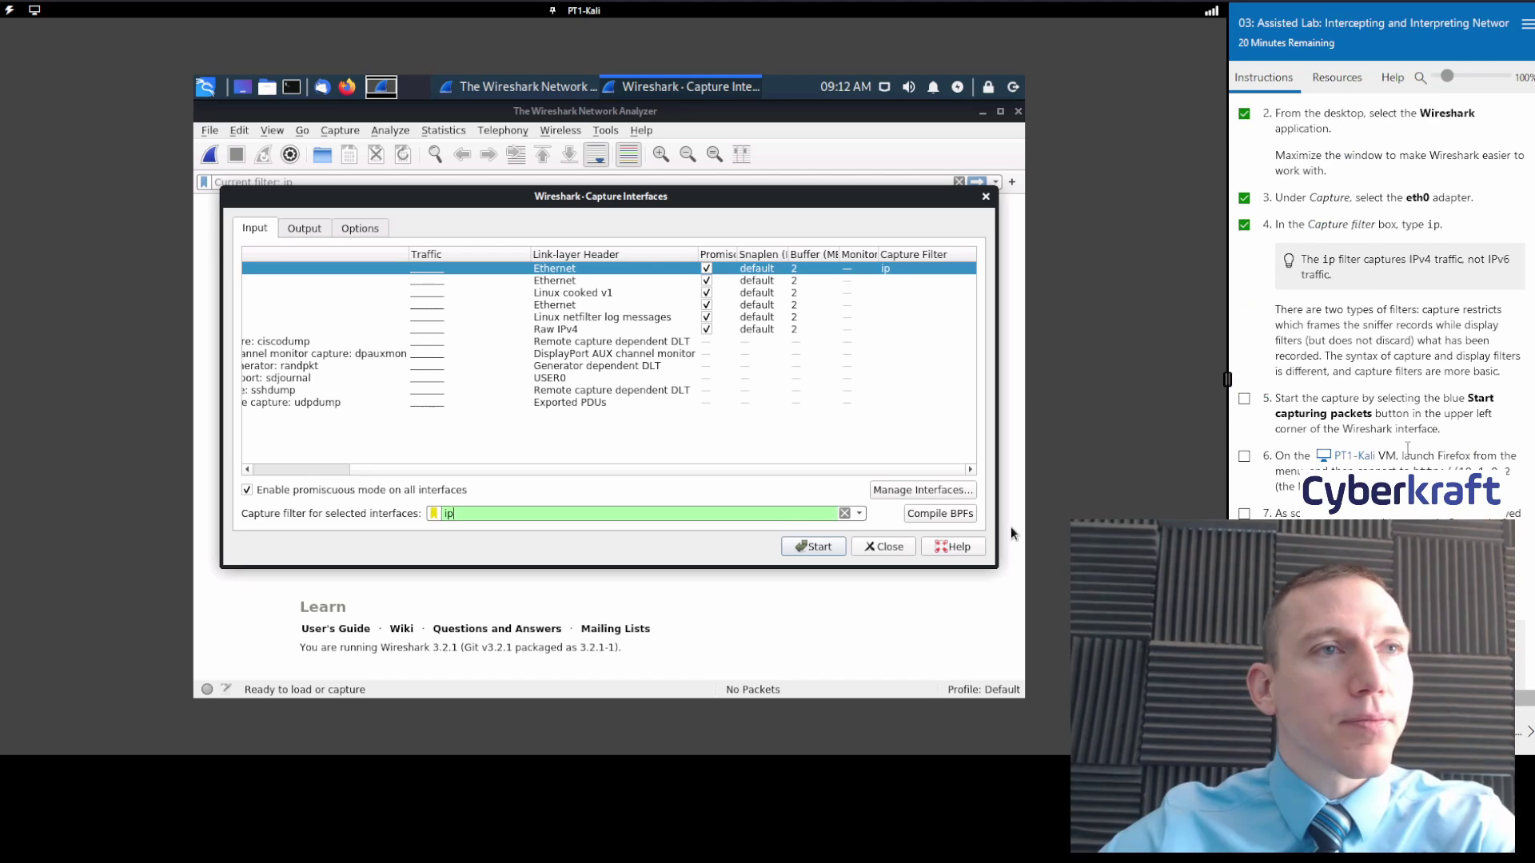
{"action": "scroll", "coordinate": [1363, 323], "scroll_direction": "down", "scroll_amount": 2}
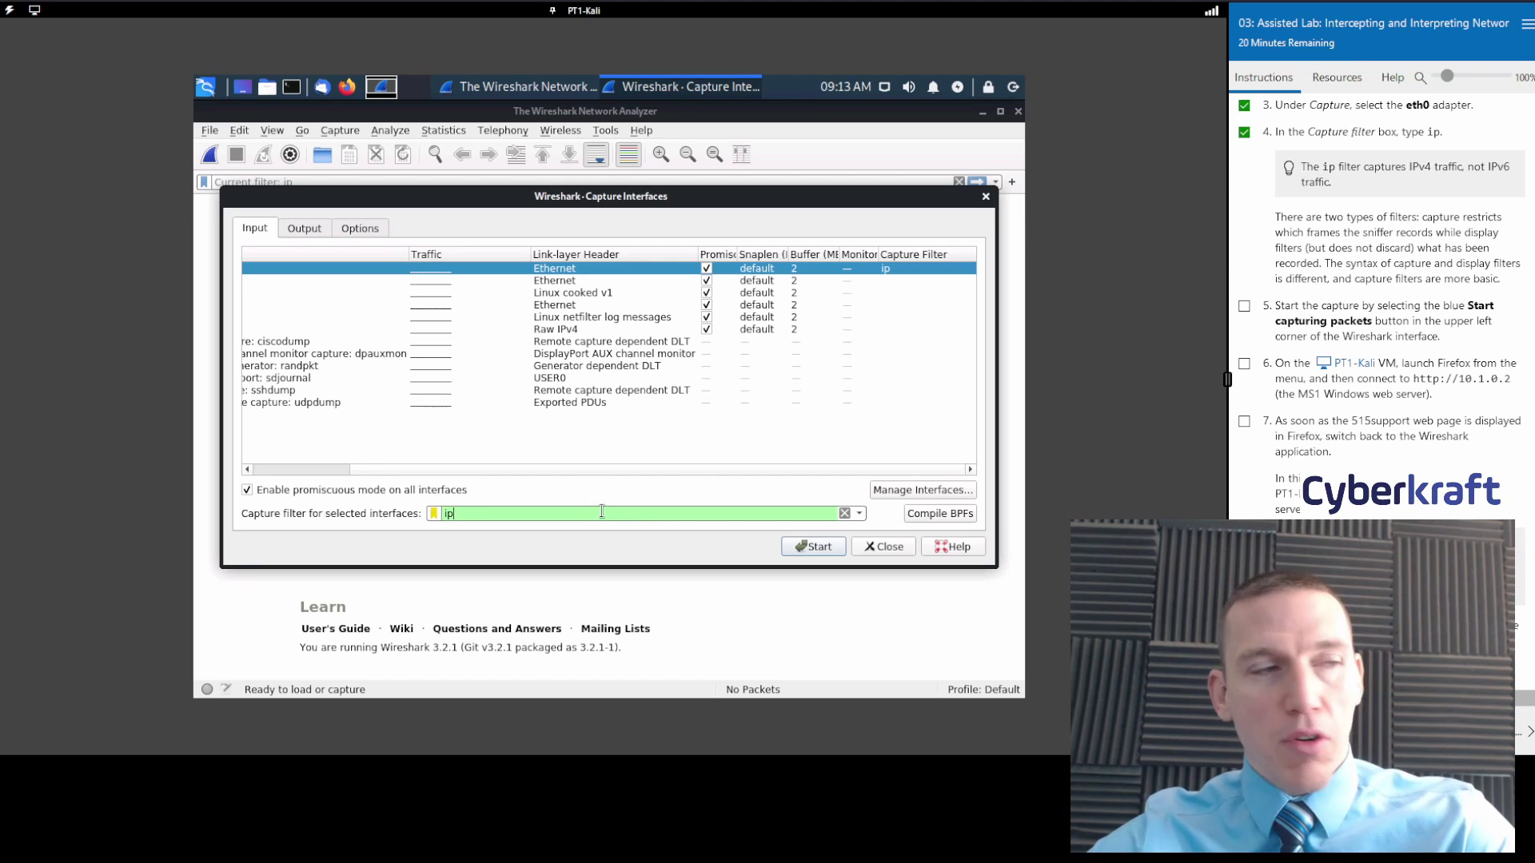
{"action": "left_click", "coordinate": [817, 547]}
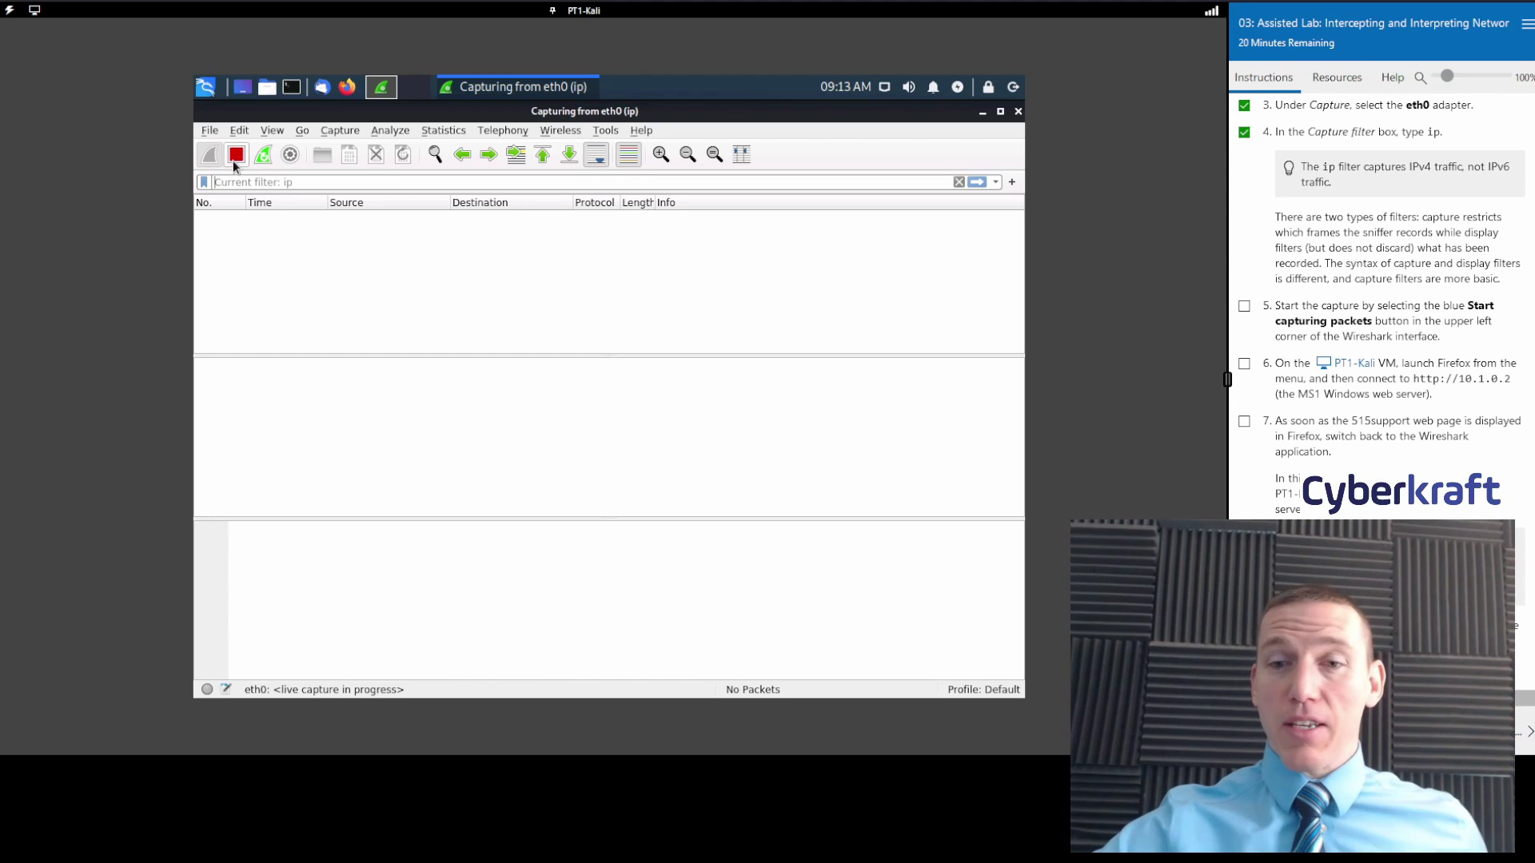
Check lab step 5, then launch Firefox ESR and place it below the running Wireshark window.
{"action": "left_click", "coordinate": [1244, 306]}
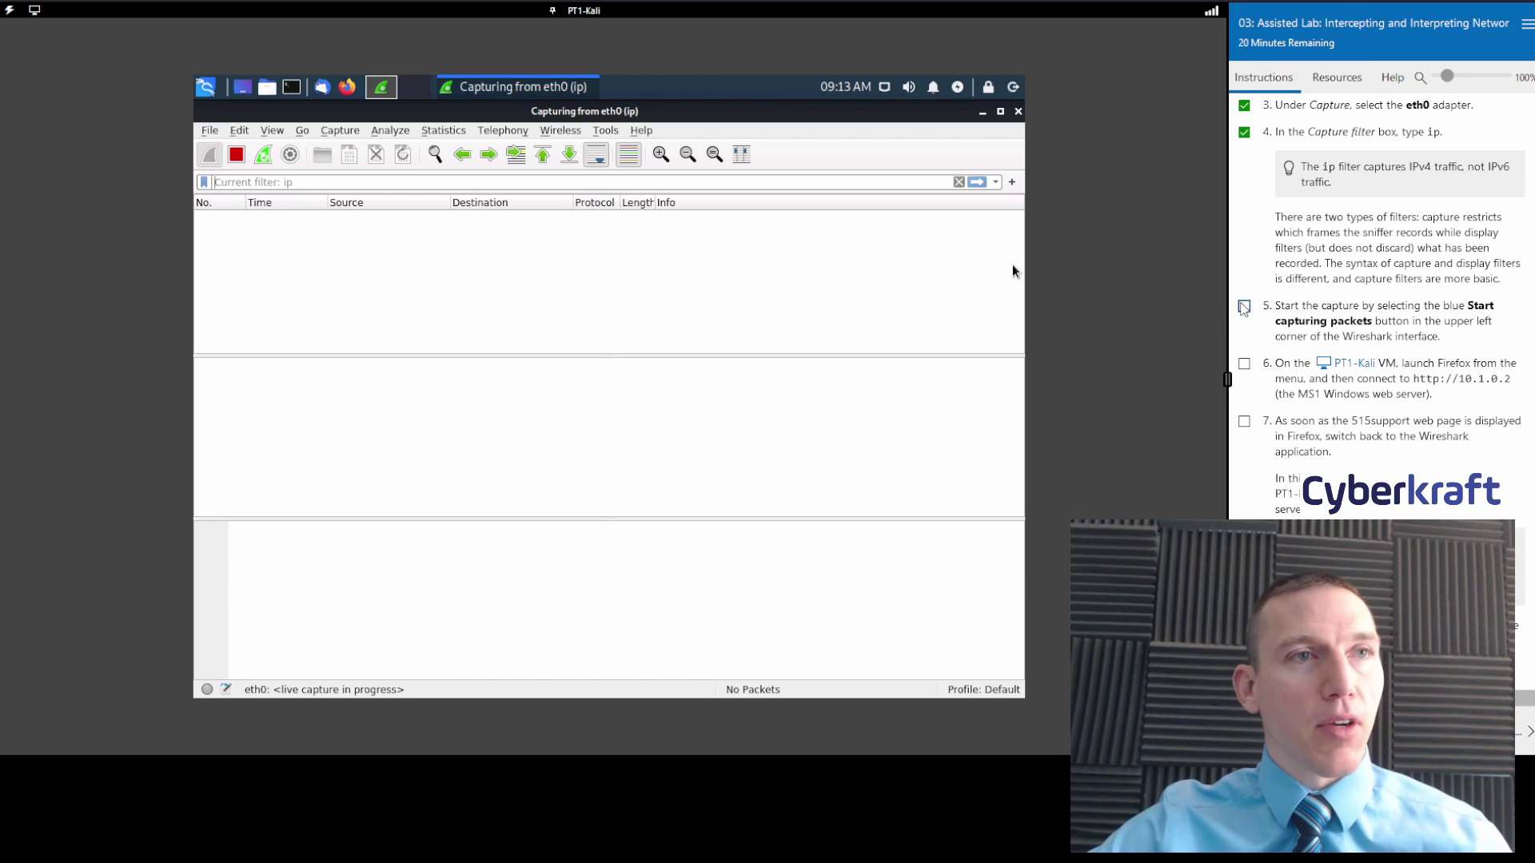
{"action": "left_click", "coordinate": [982, 113]}
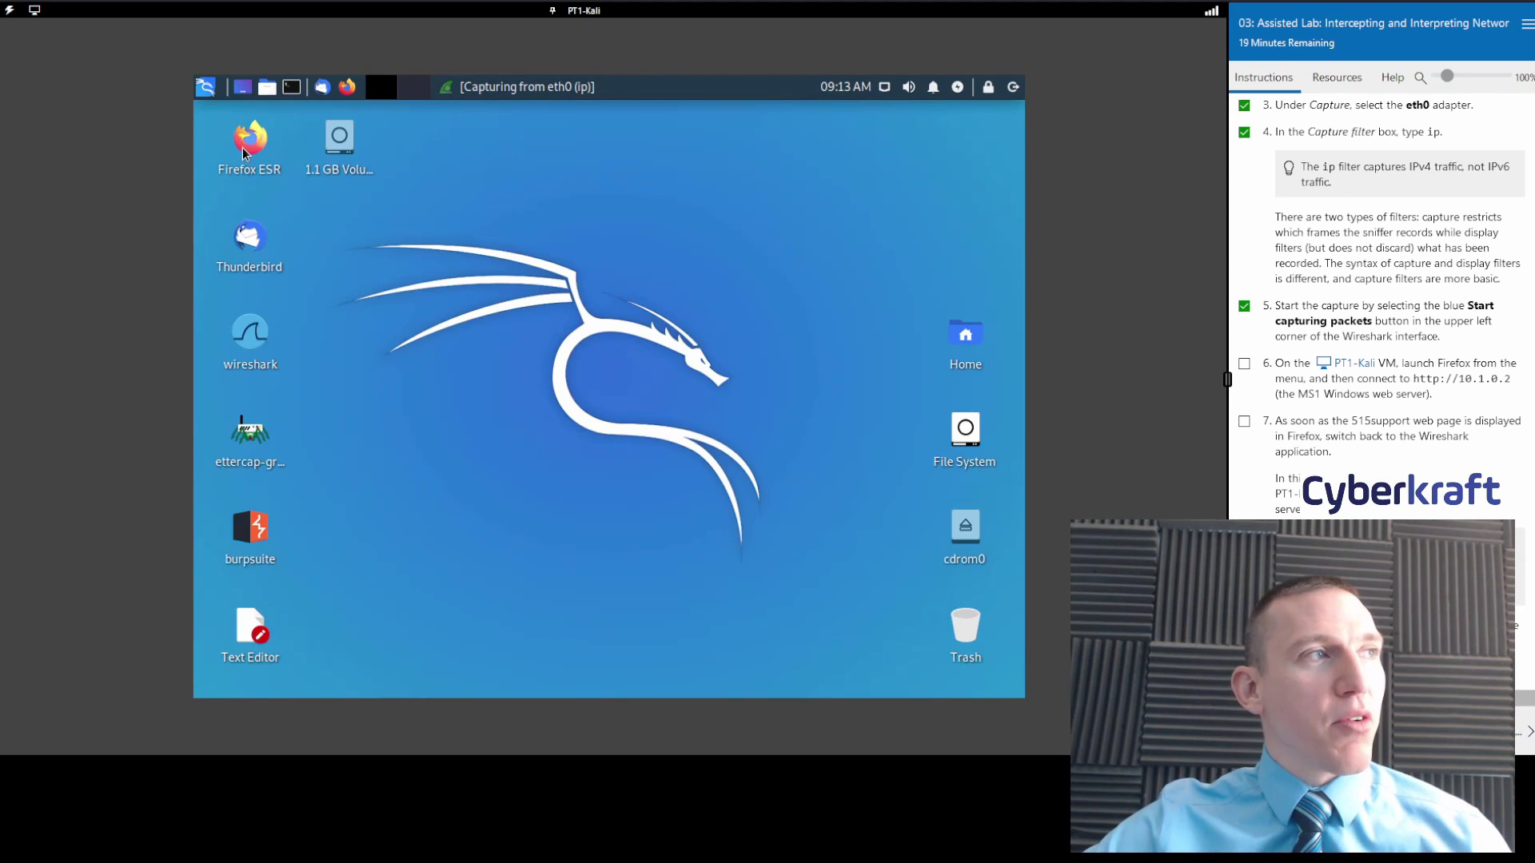
{"action": "left_click", "coordinate": [438, 88]}
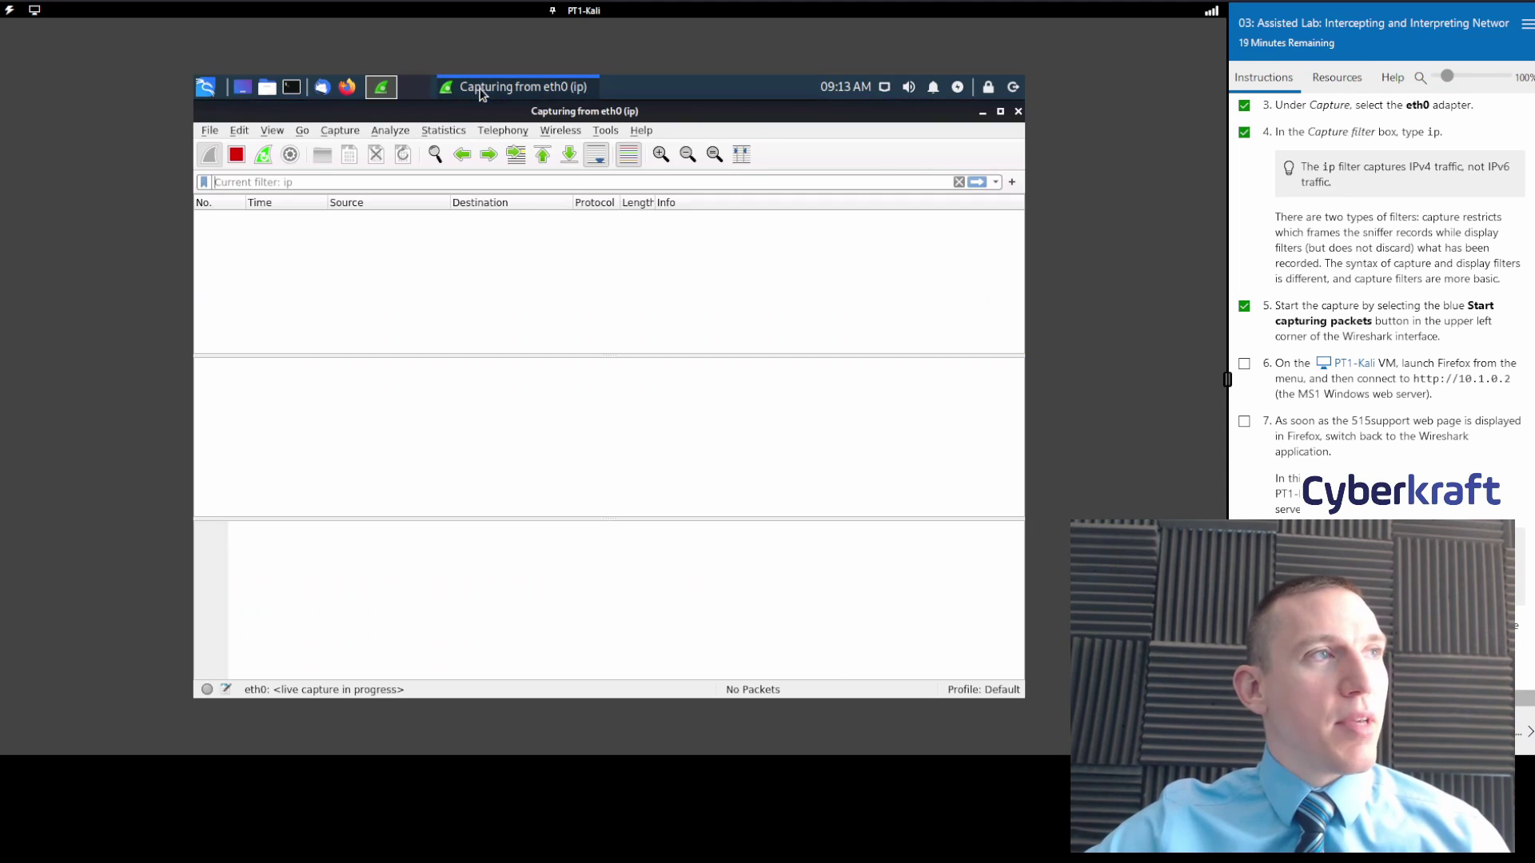
{"action": "left_click_drag", "start_coordinate": [694, 117], "coordinate": [822, 149]}
{"action": "double_click", "coordinate": [262, 147]}
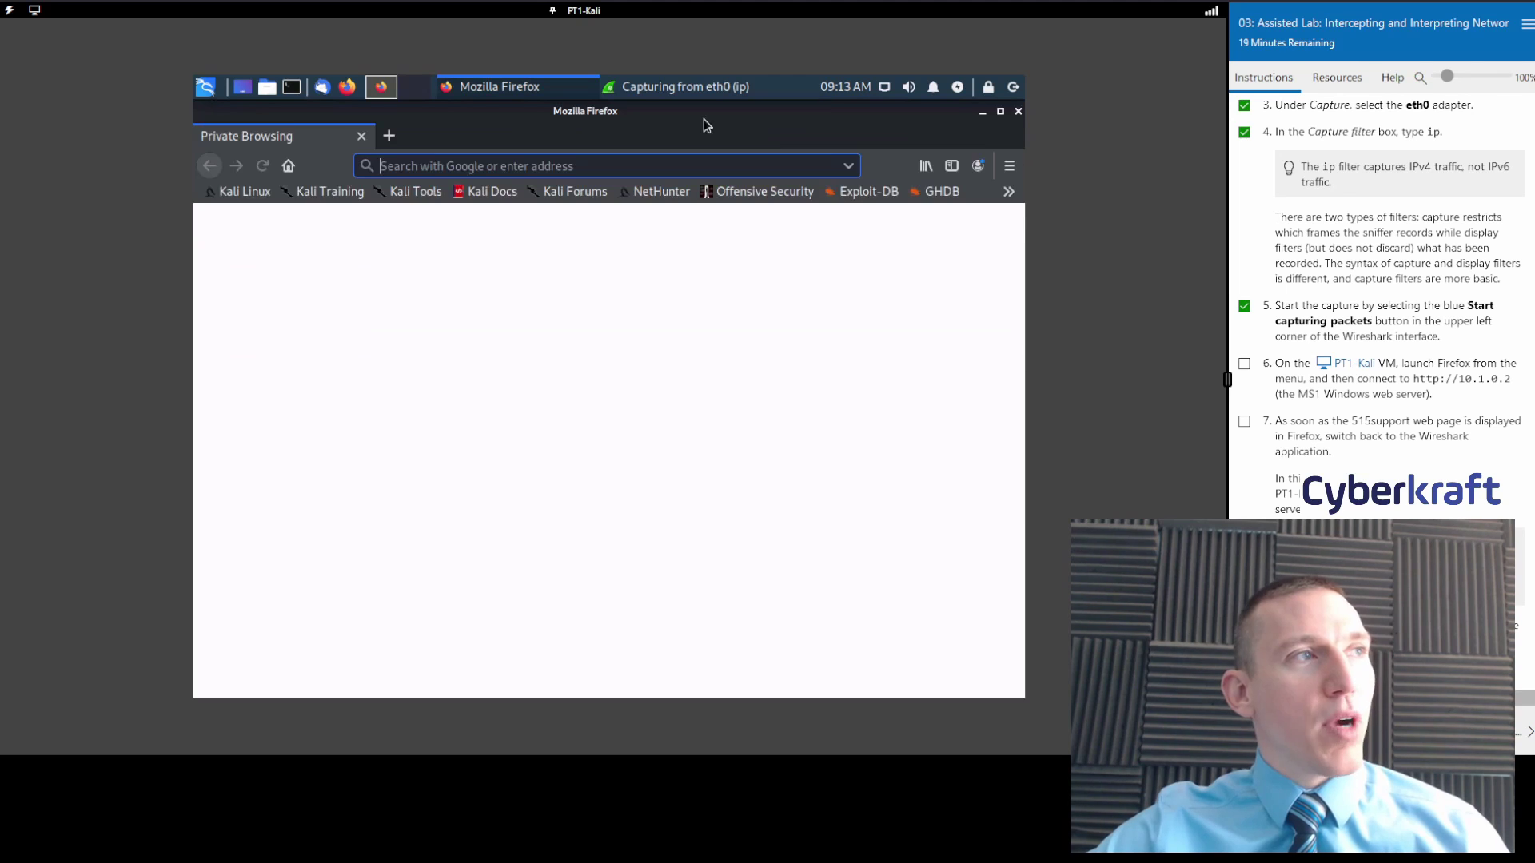
{"action": "left_click_drag", "start_coordinate": [490, 134], "coordinate": [560, 515]}
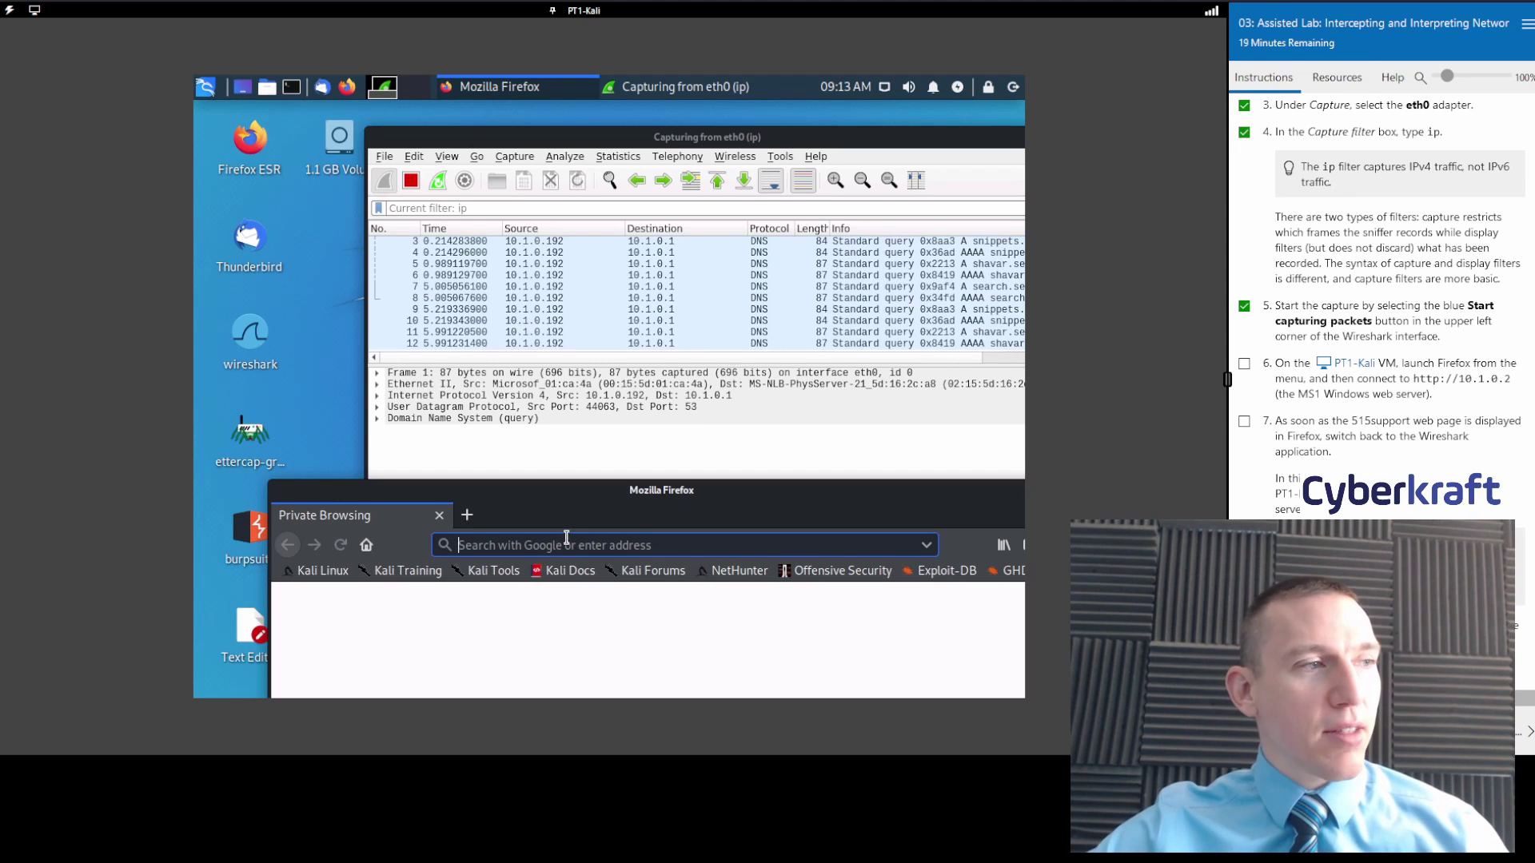
{"action": "type", "text": "10."}
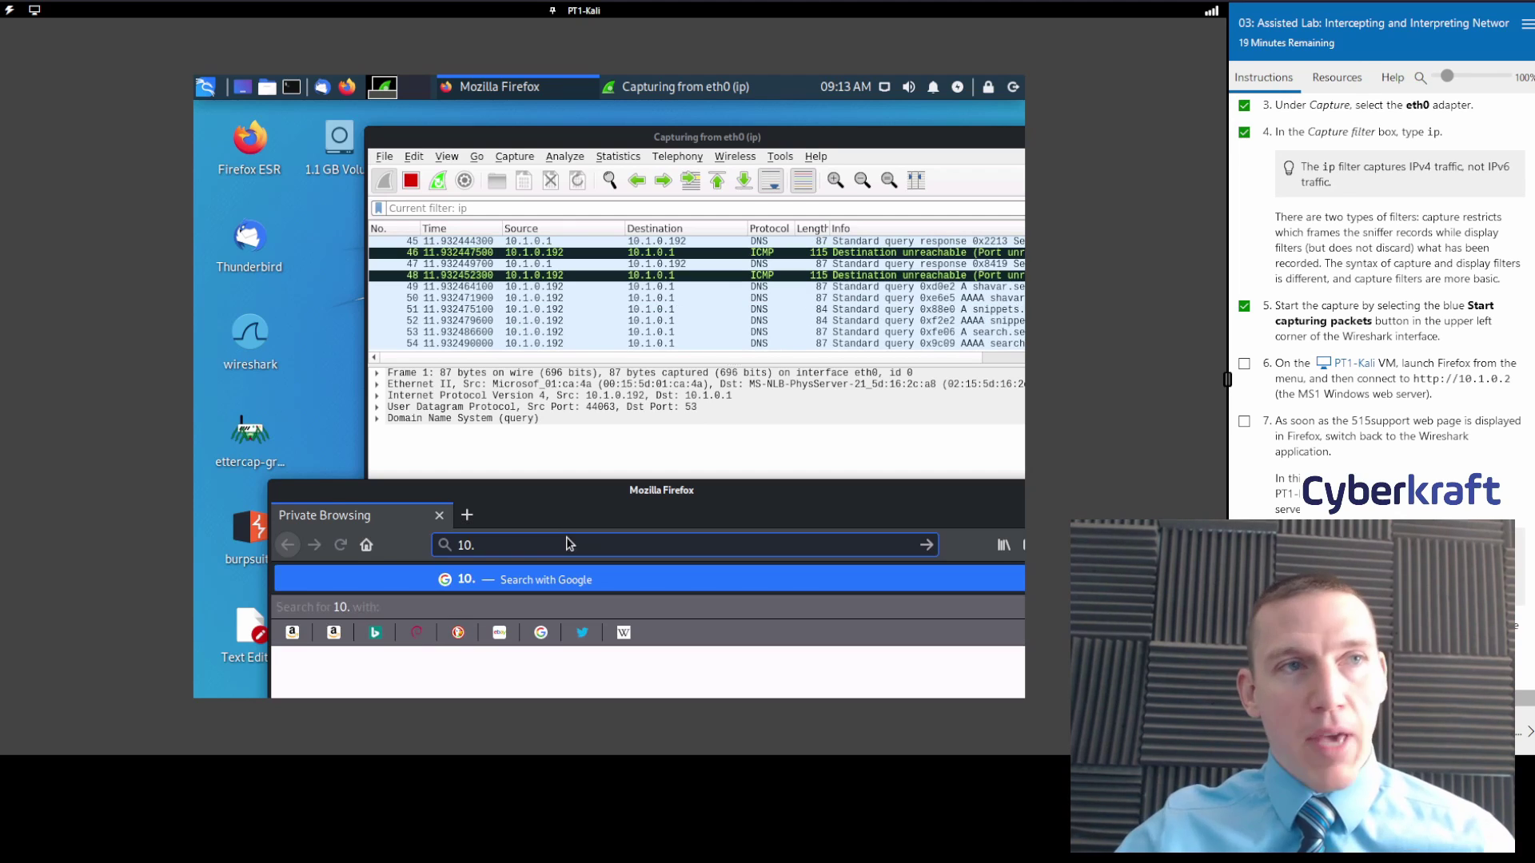
{"action": "type", "text": "1"}
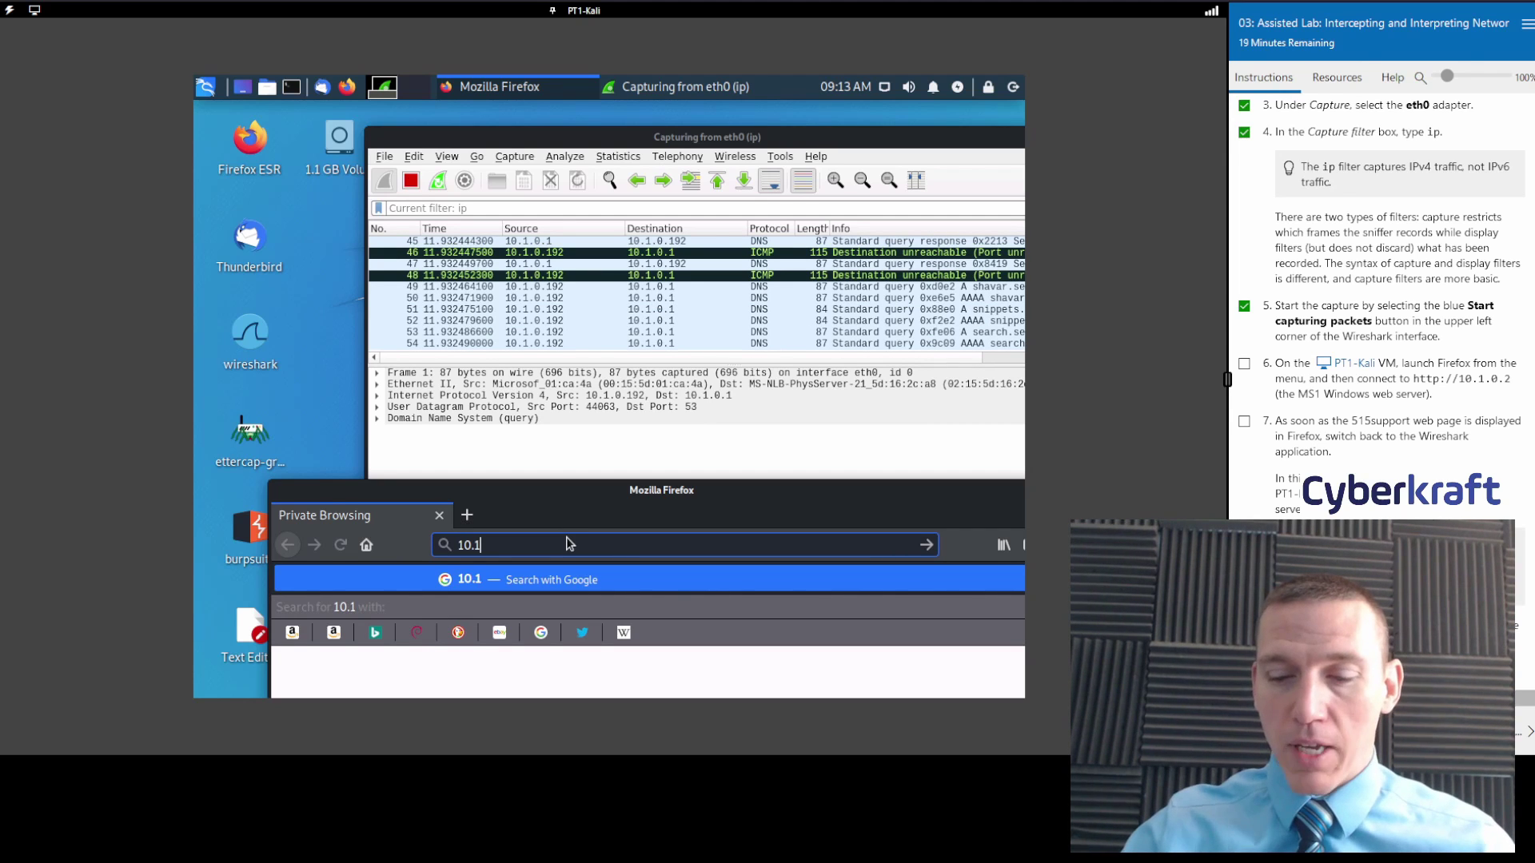
{"action": "type", "text": ".0."}
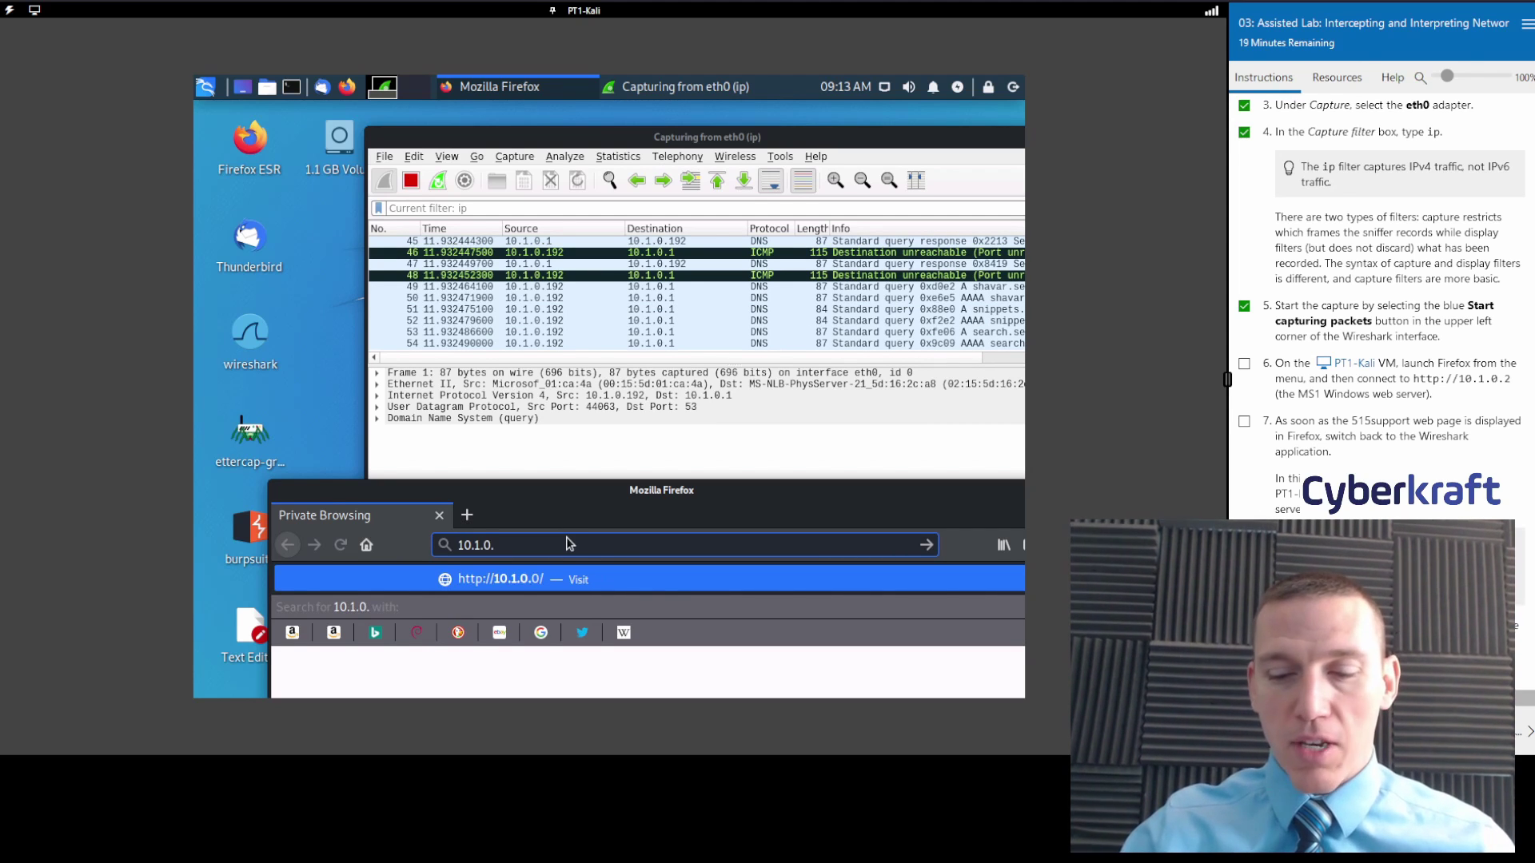
{"action": "type", "text": "2"}
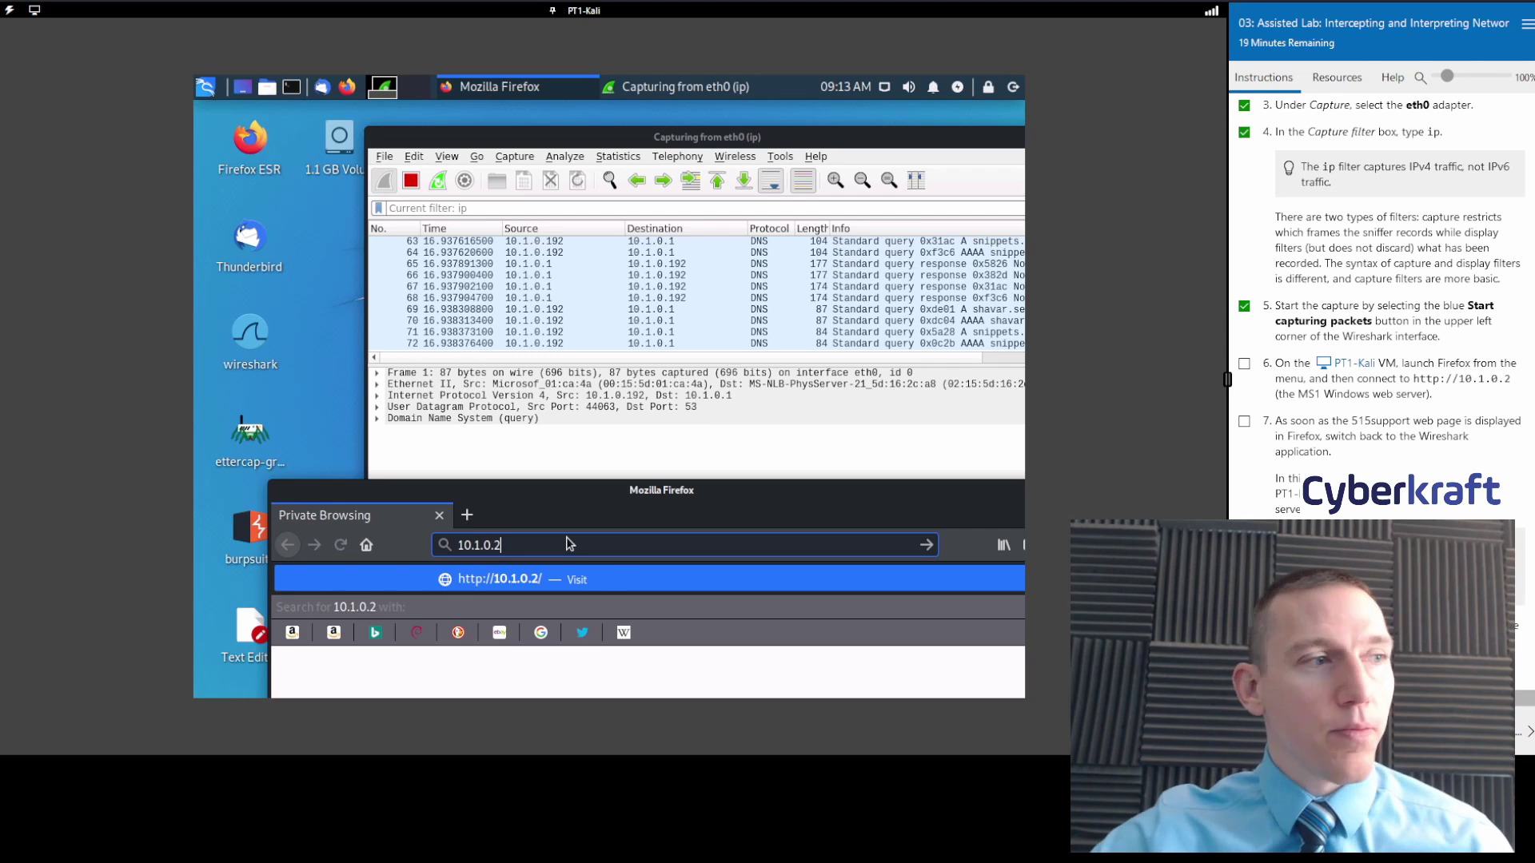
{"action": "key", "text": "Return"}
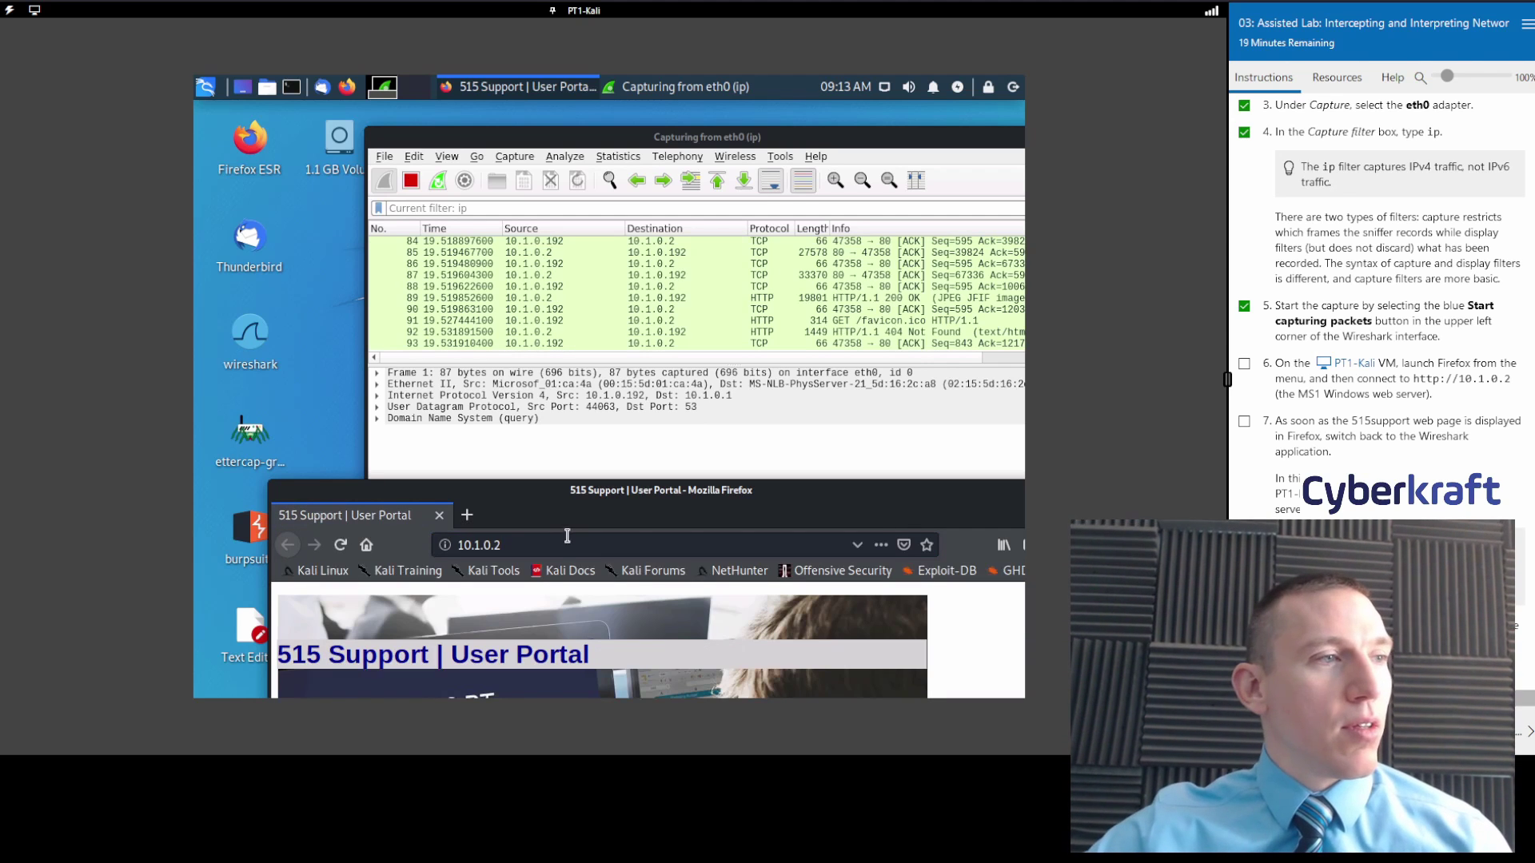
{"action": "left_click_drag", "start_coordinate": [559, 518], "coordinate": [541, 213]}
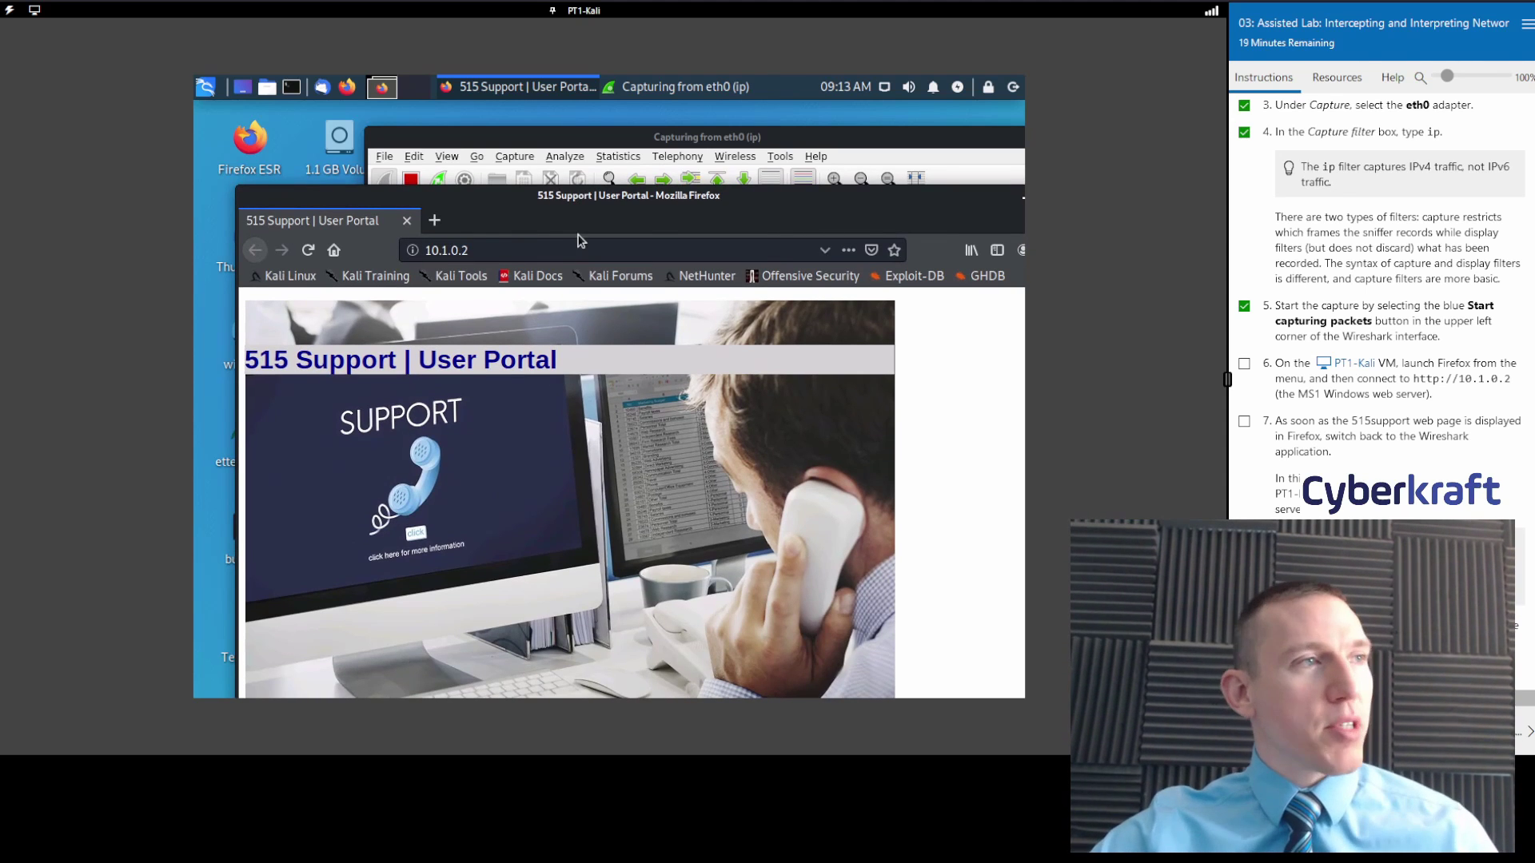
{"action": "left_click_drag", "start_coordinate": [572, 214], "coordinate": [565, 474]}
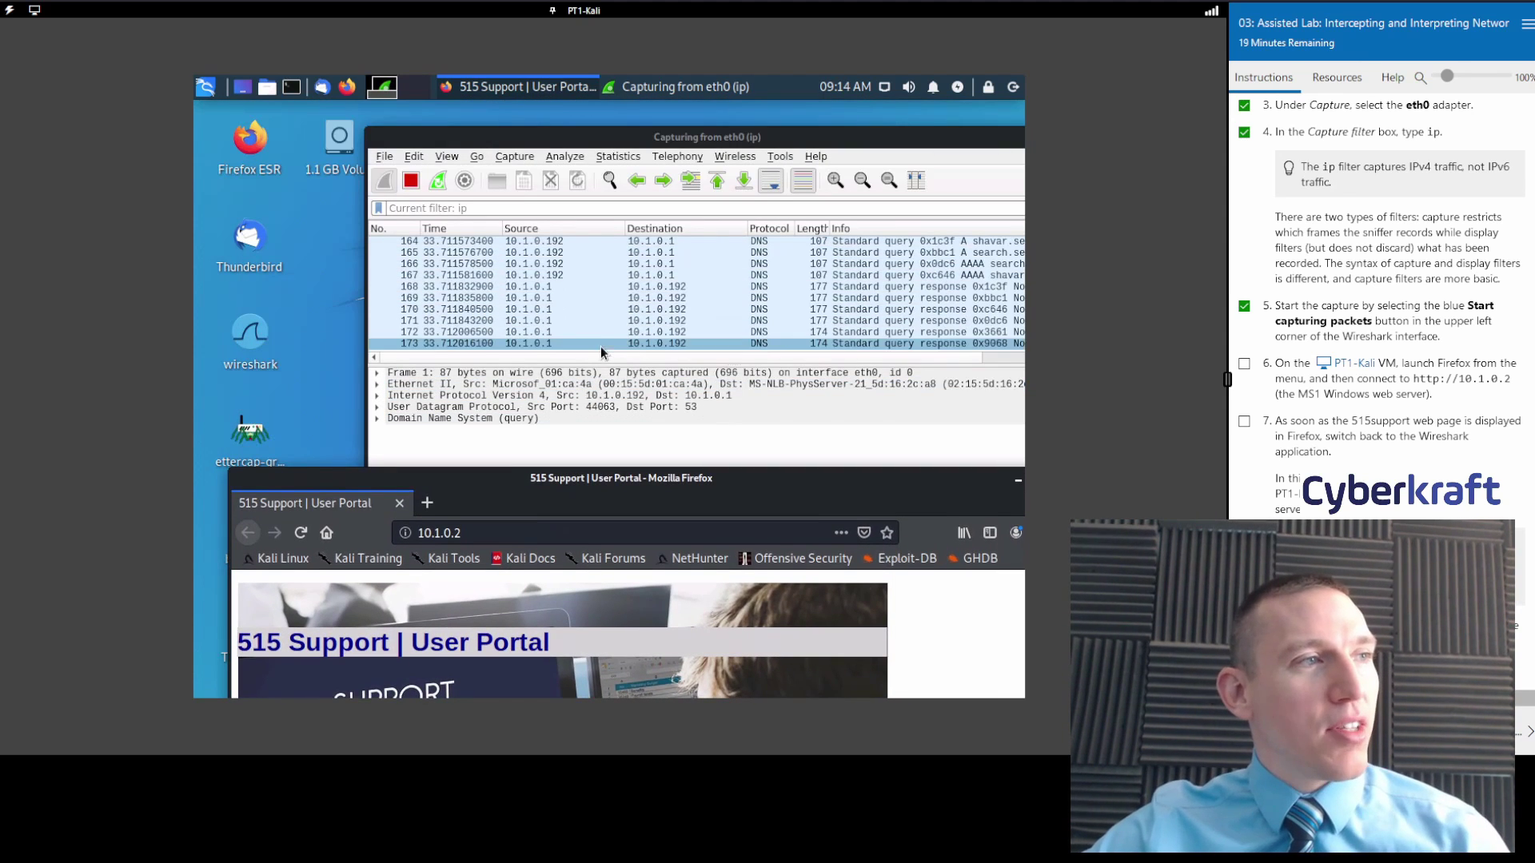
Bring Wireshark forward and inspect packet 162, the /515support.jpg GET, and SYN packet 73.
{"action": "left_click", "coordinate": [603, 326]}
{"action": "scroll", "coordinate": [618, 284], "scroll_direction": "up", "scroll_amount": 2}
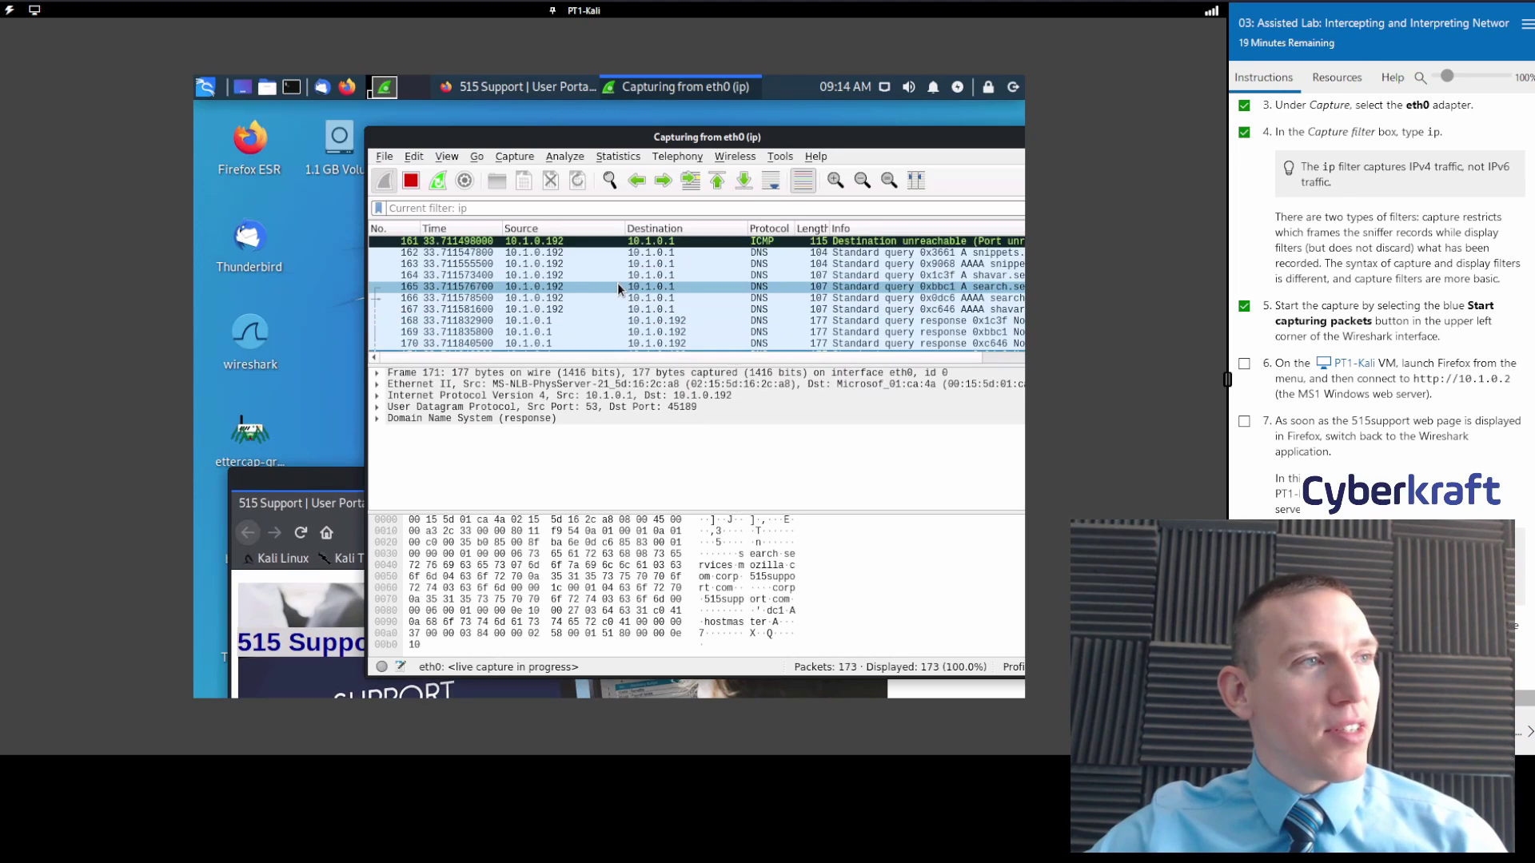
{"action": "left_click", "coordinate": [625, 286]}
{"action": "scroll", "coordinate": [625, 285], "scroll_direction": "down", "scroll_amount": 1}
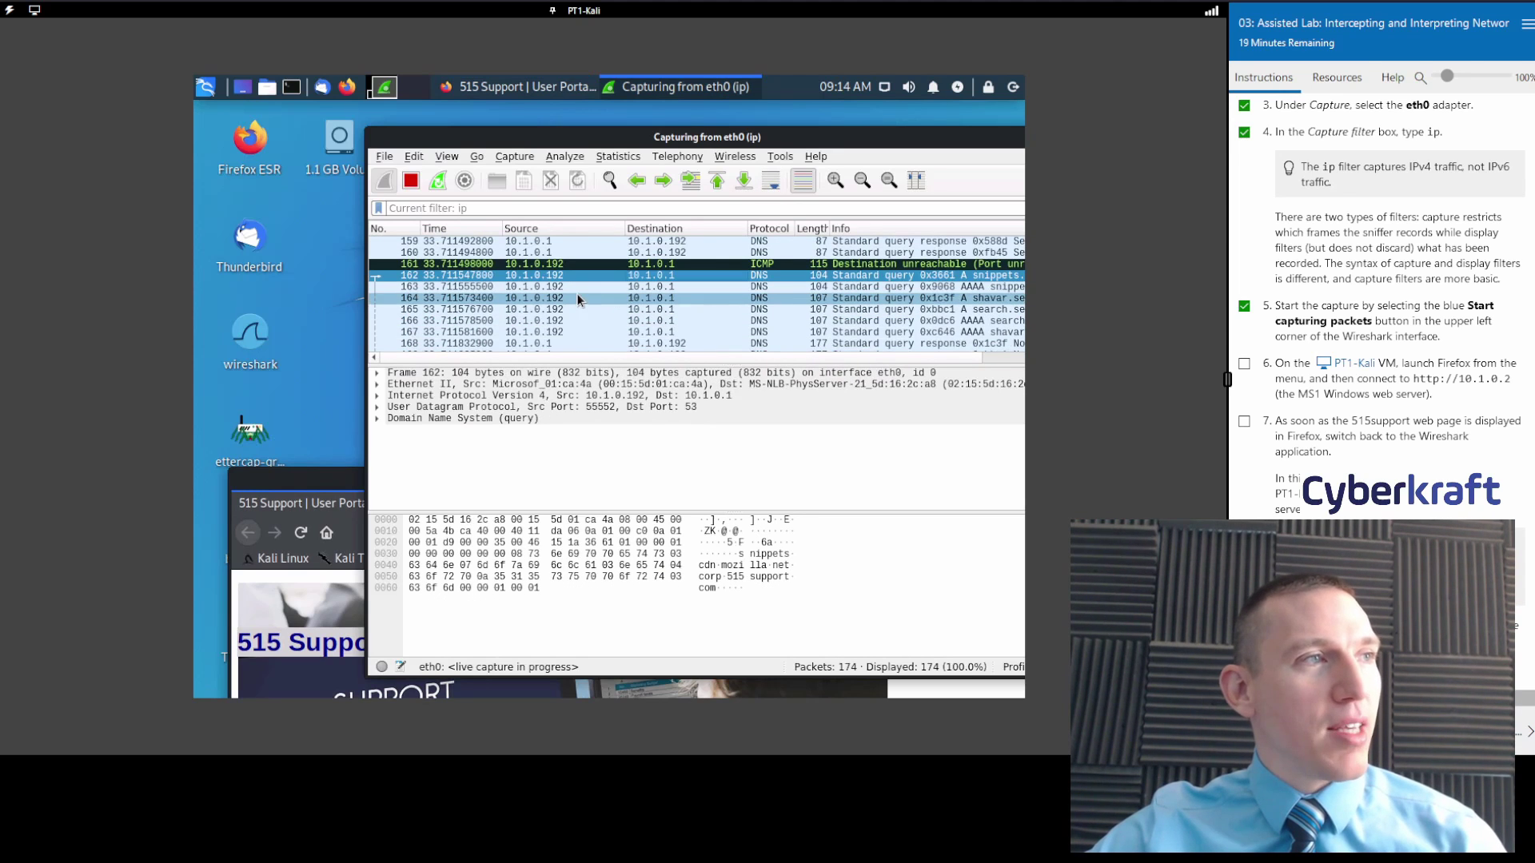
{"action": "scroll", "coordinate": [603, 301], "scroll_direction": "up", "scroll_amount": 20}
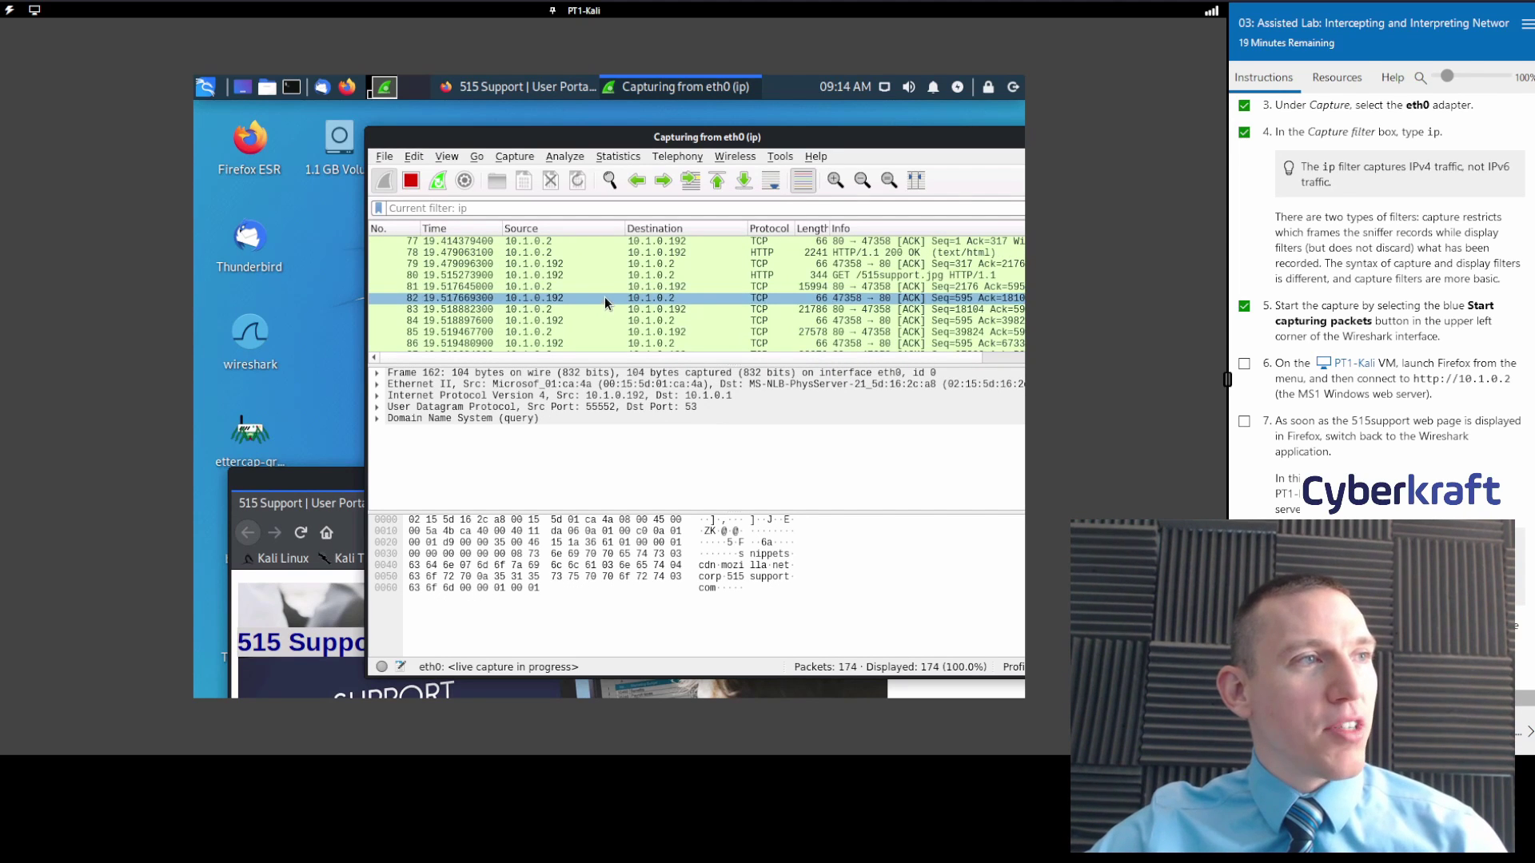
{"action": "left_click", "coordinate": [608, 275]}
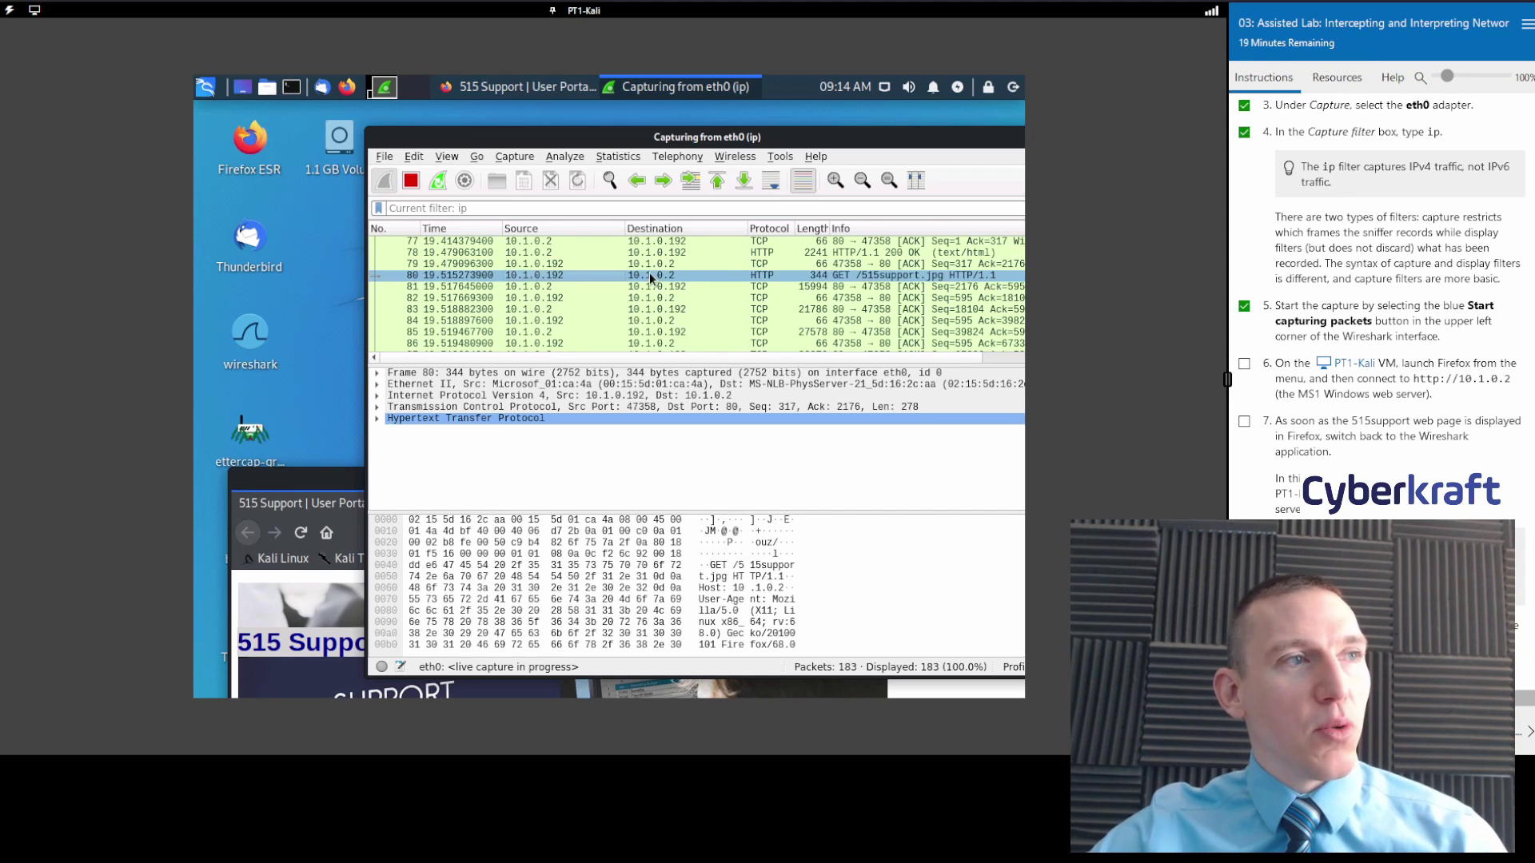
{"action": "scroll", "coordinate": [649, 272], "scroll_direction": "up", "scroll_amount": 5}
{"action": "scroll", "coordinate": [652, 326], "scroll_direction": "down", "scroll_amount": 1}
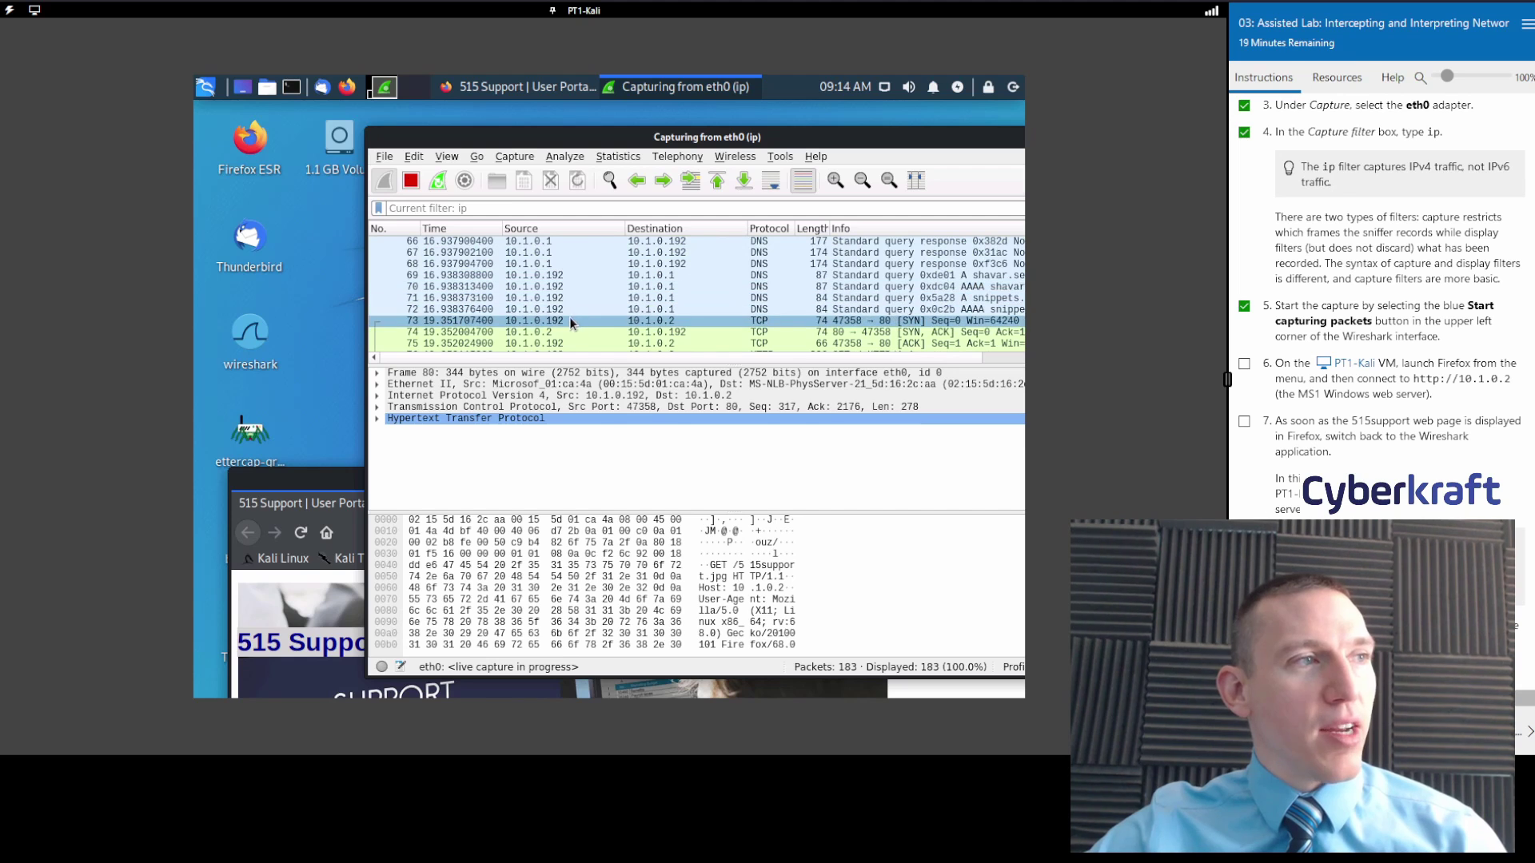
{"action": "left_click", "coordinate": [551, 320]}
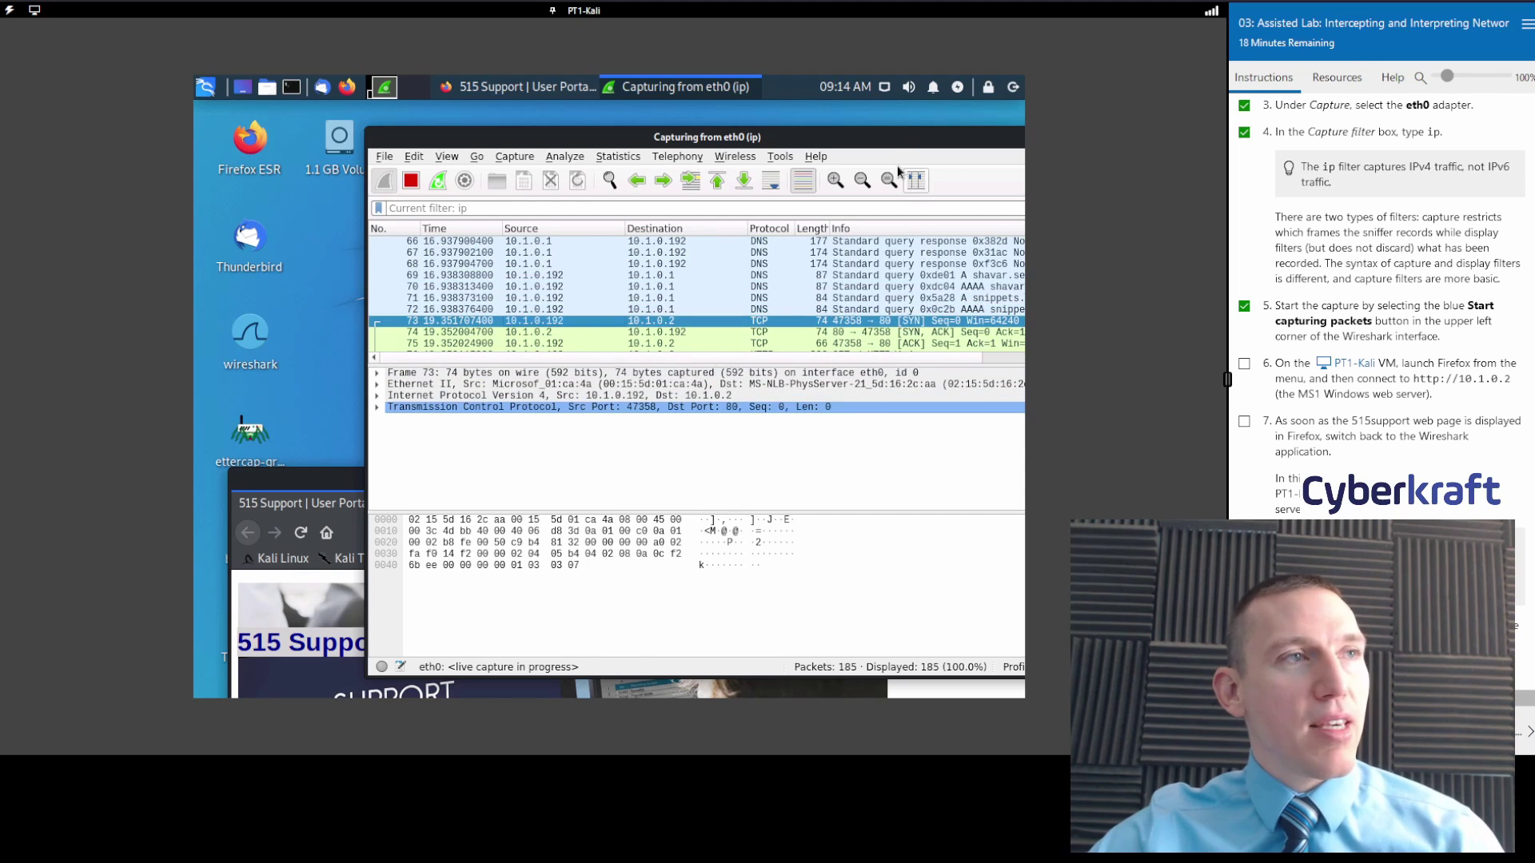
Maximize Wireshark, enlarge the packet list, and inspect handshake packets 74–75 and HTTP GET 76.
{"action": "left_click_drag", "start_coordinate": [883, 142], "coordinate": [809, 40]}
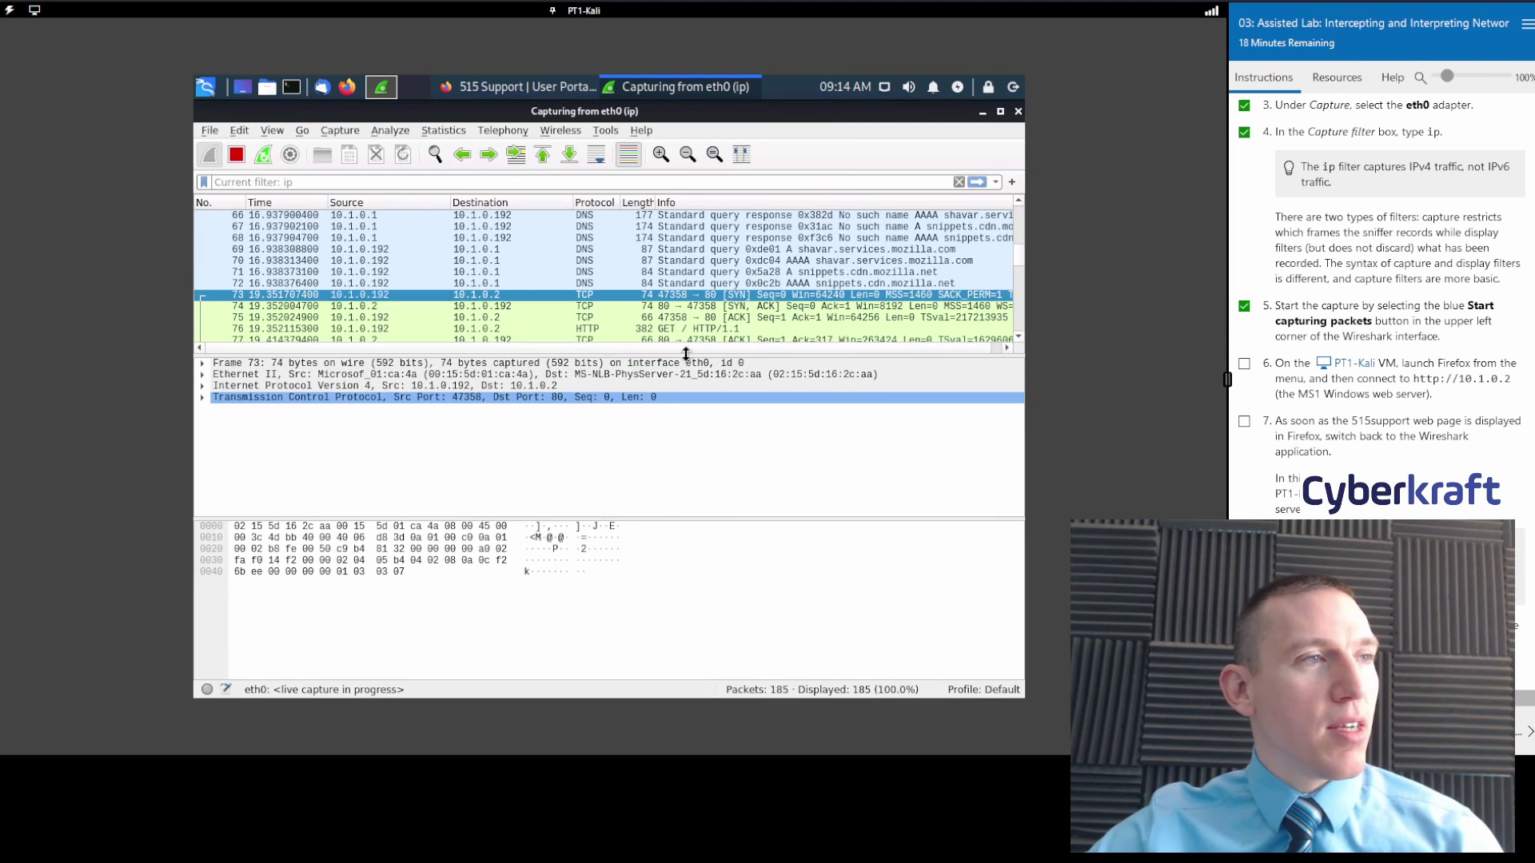
{"action": "left_click_drag", "start_coordinate": [686, 352], "coordinate": [686, 386]}
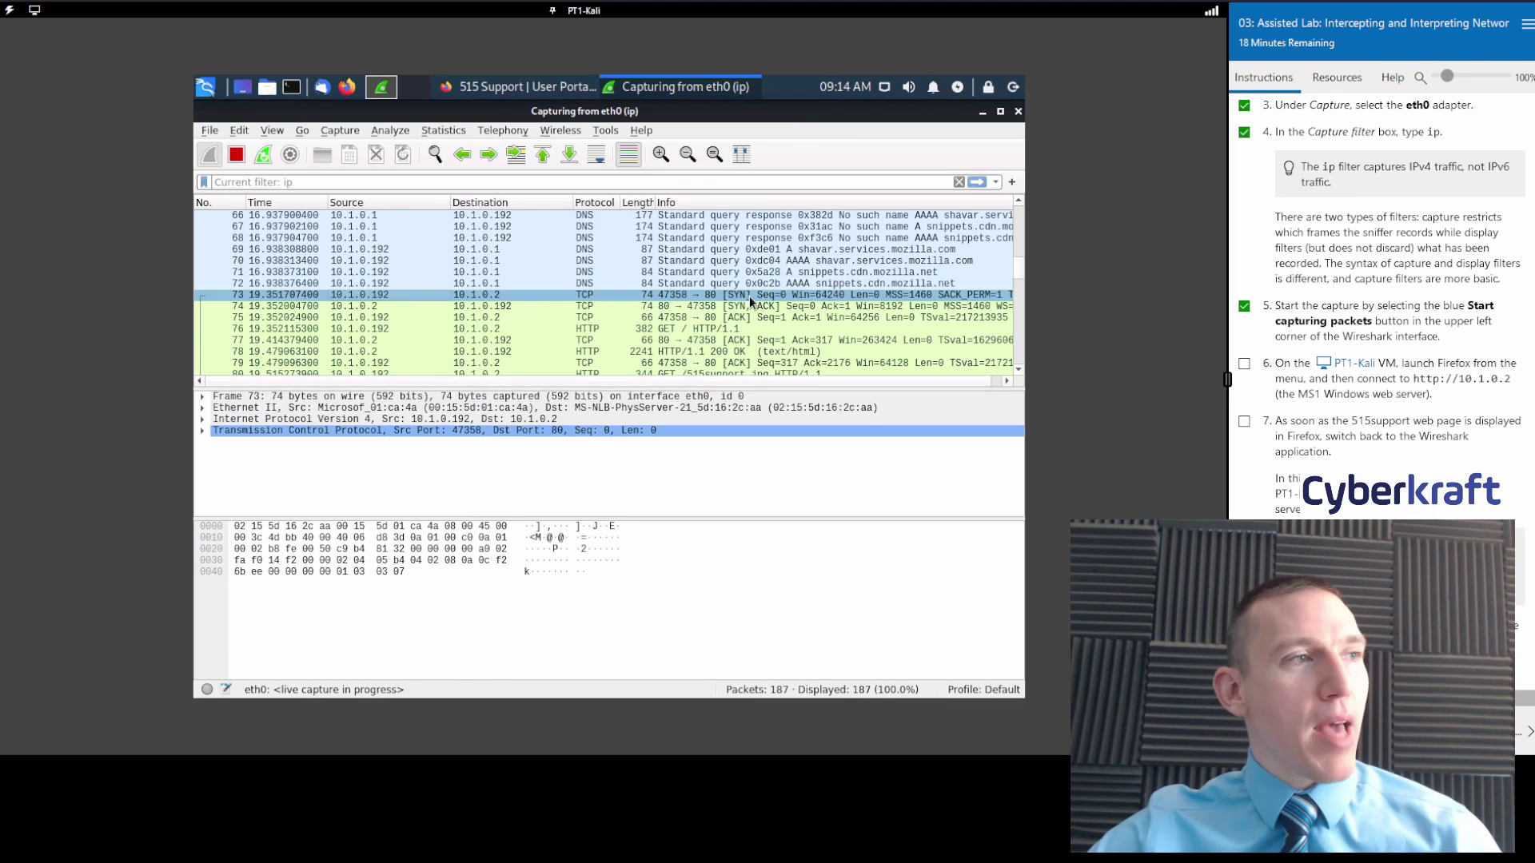
{"action": "left_click", "coordinate": [526, 305]}
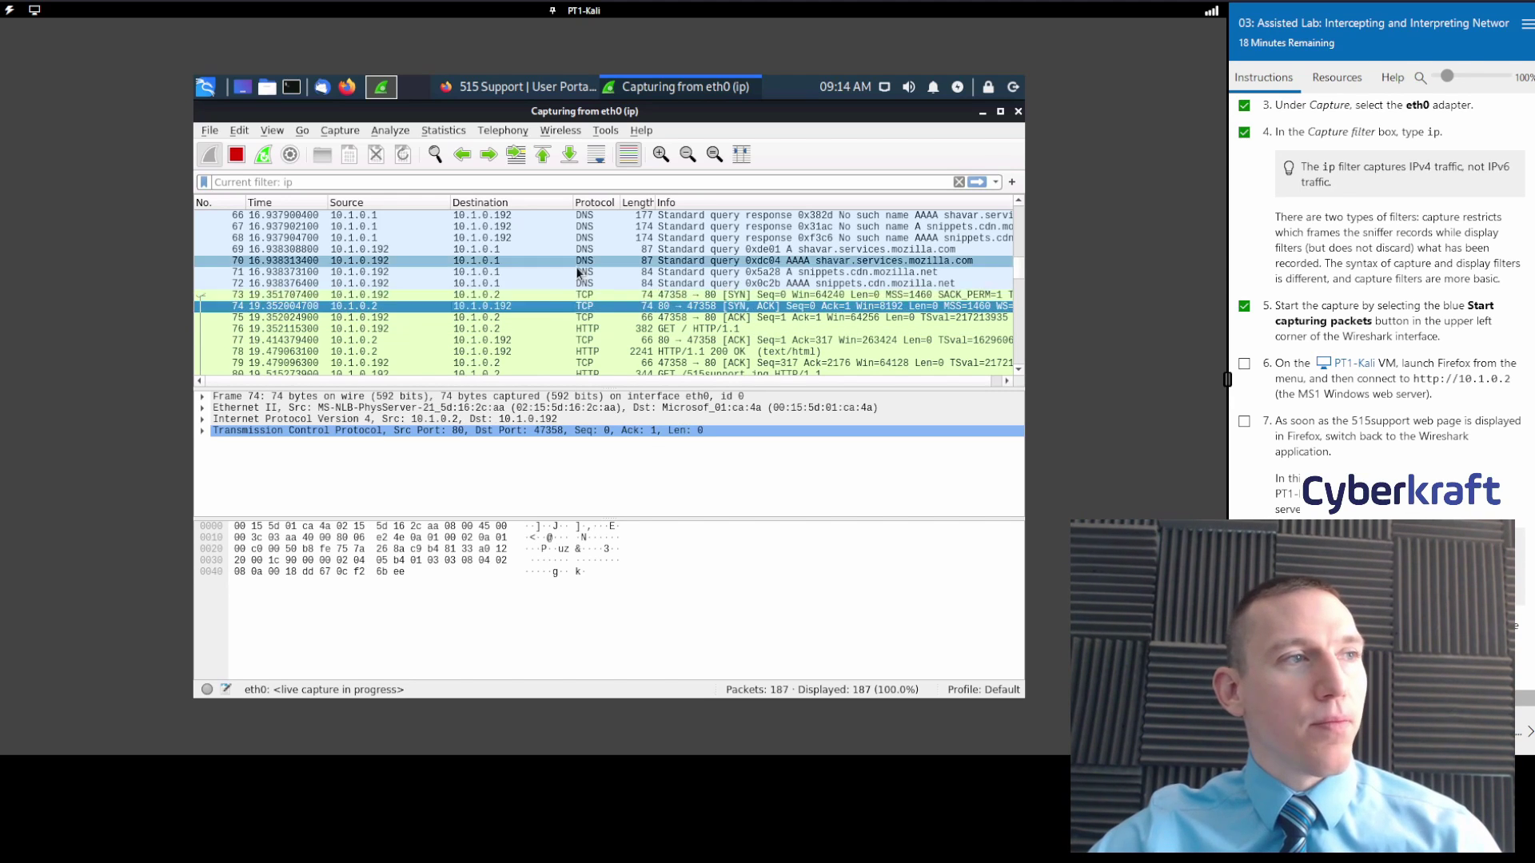
{"action": "left_click", "coordinate": [532, 317]}
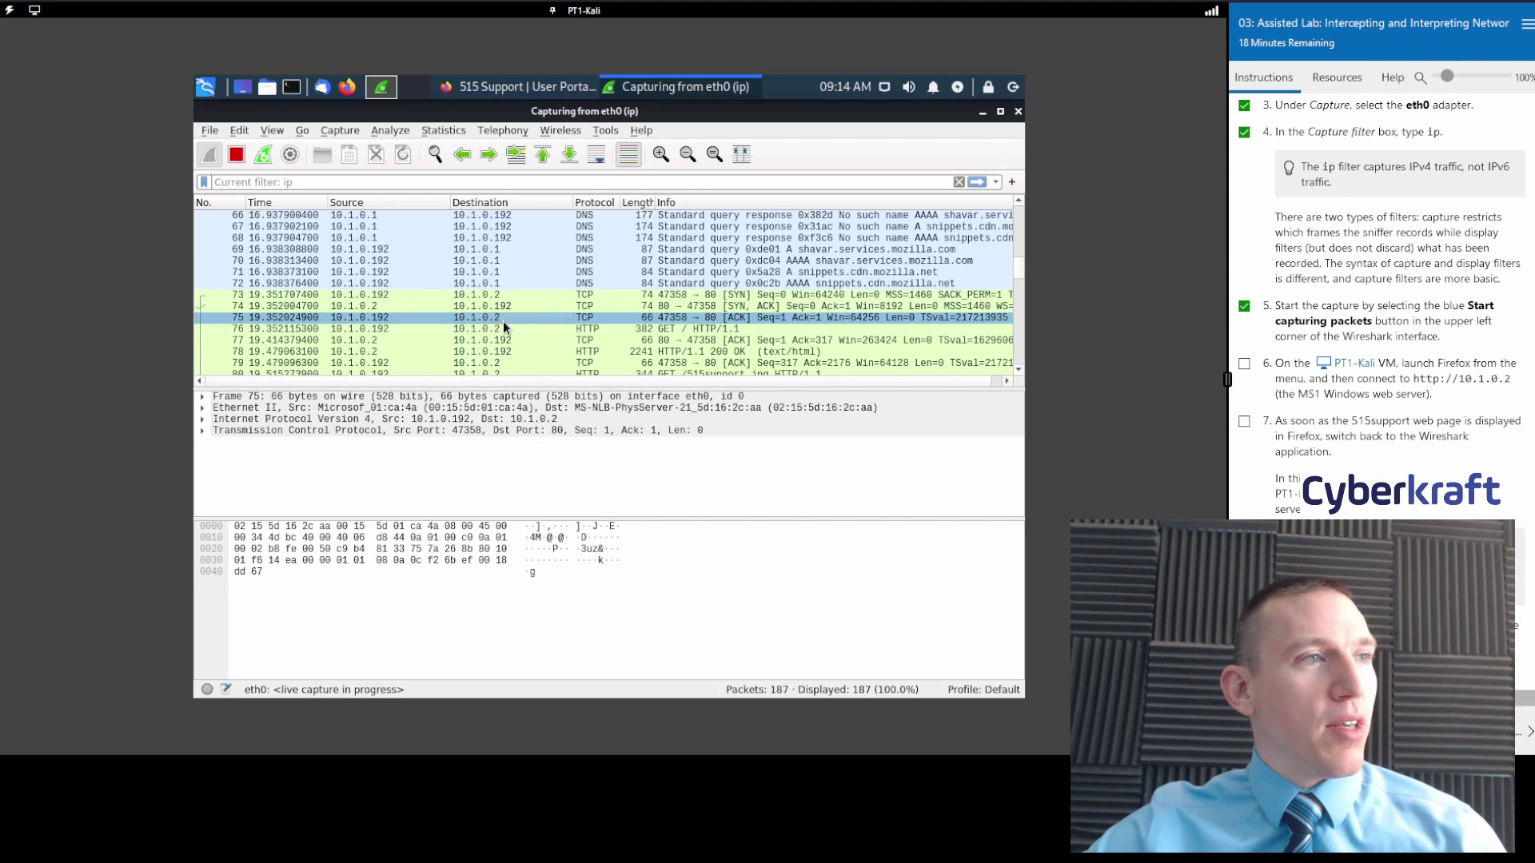
{"action": "left_click", "coordinate": [680, 396]}
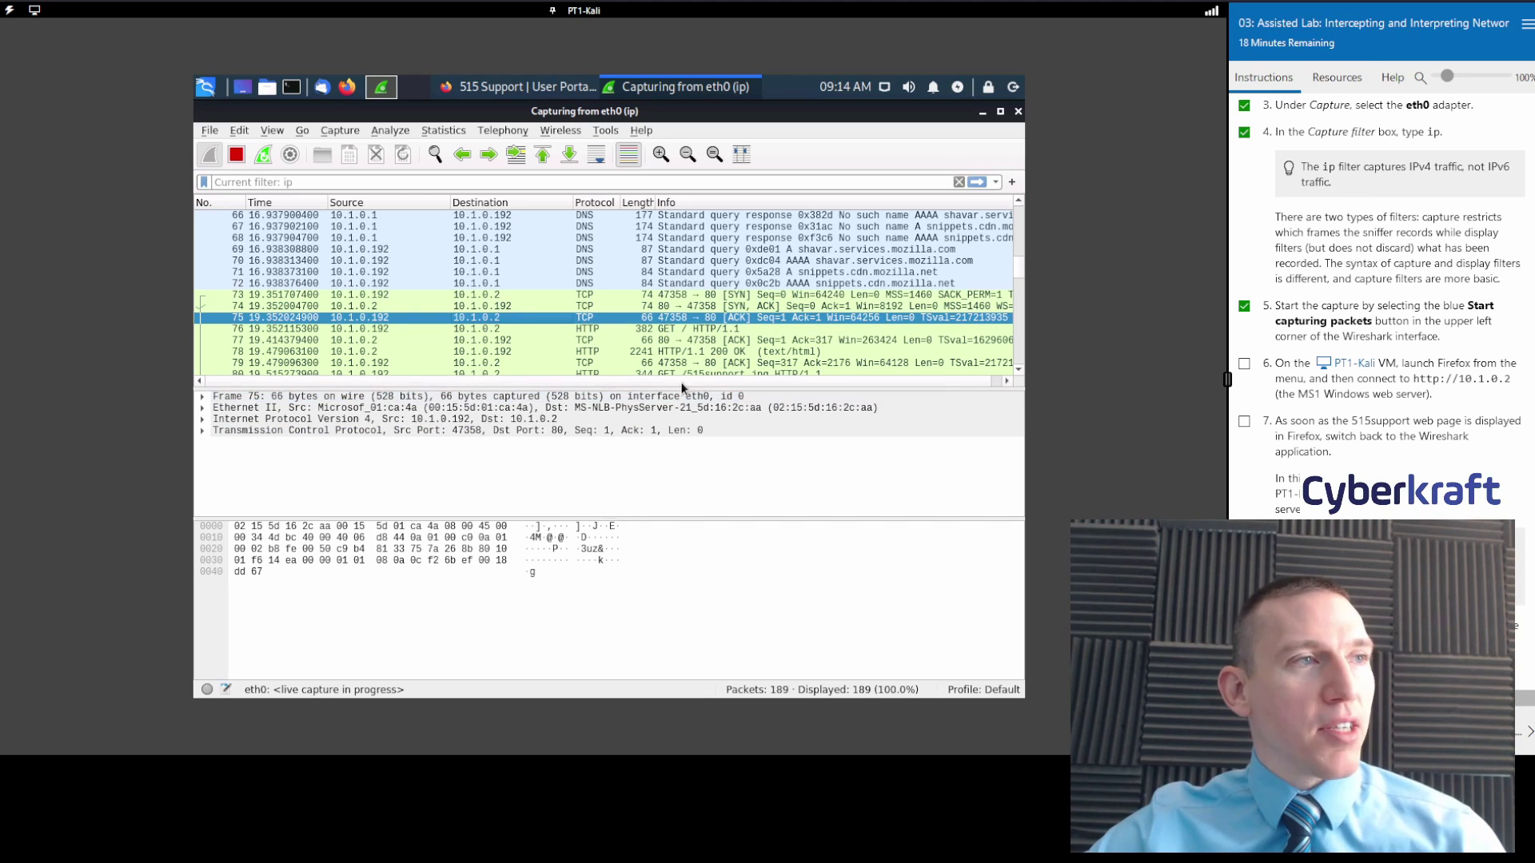
{"action": "left_click", "coordinate": [567, 328]}
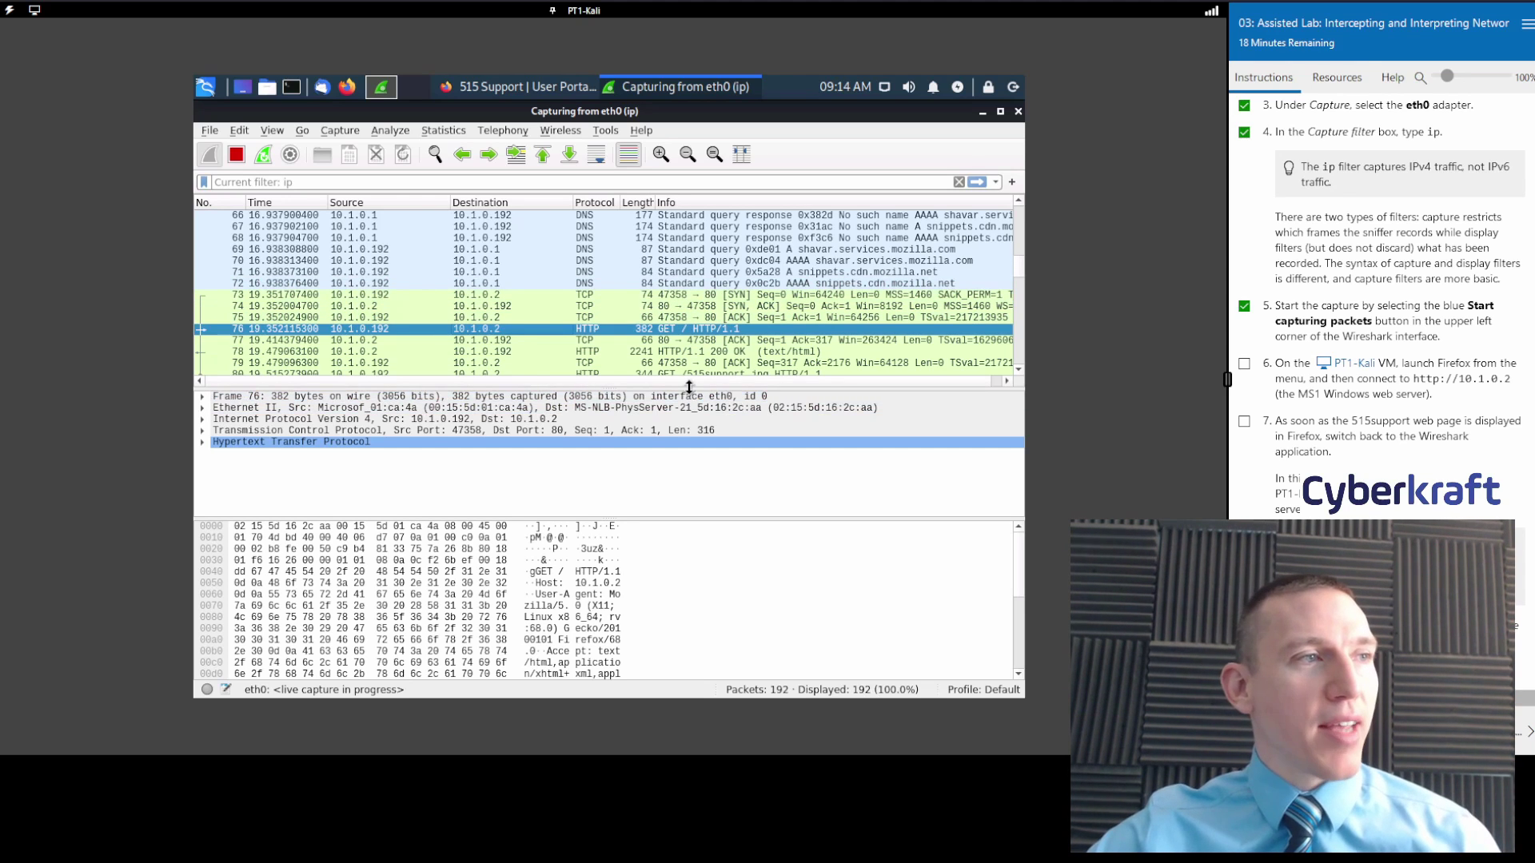
Enlarge the packet list further, revisit packets 73–75, and check off lab step 6.
{"action": "left_click_drag", "start_coordinate": [689, 387], "coordinate": [689, 432]}
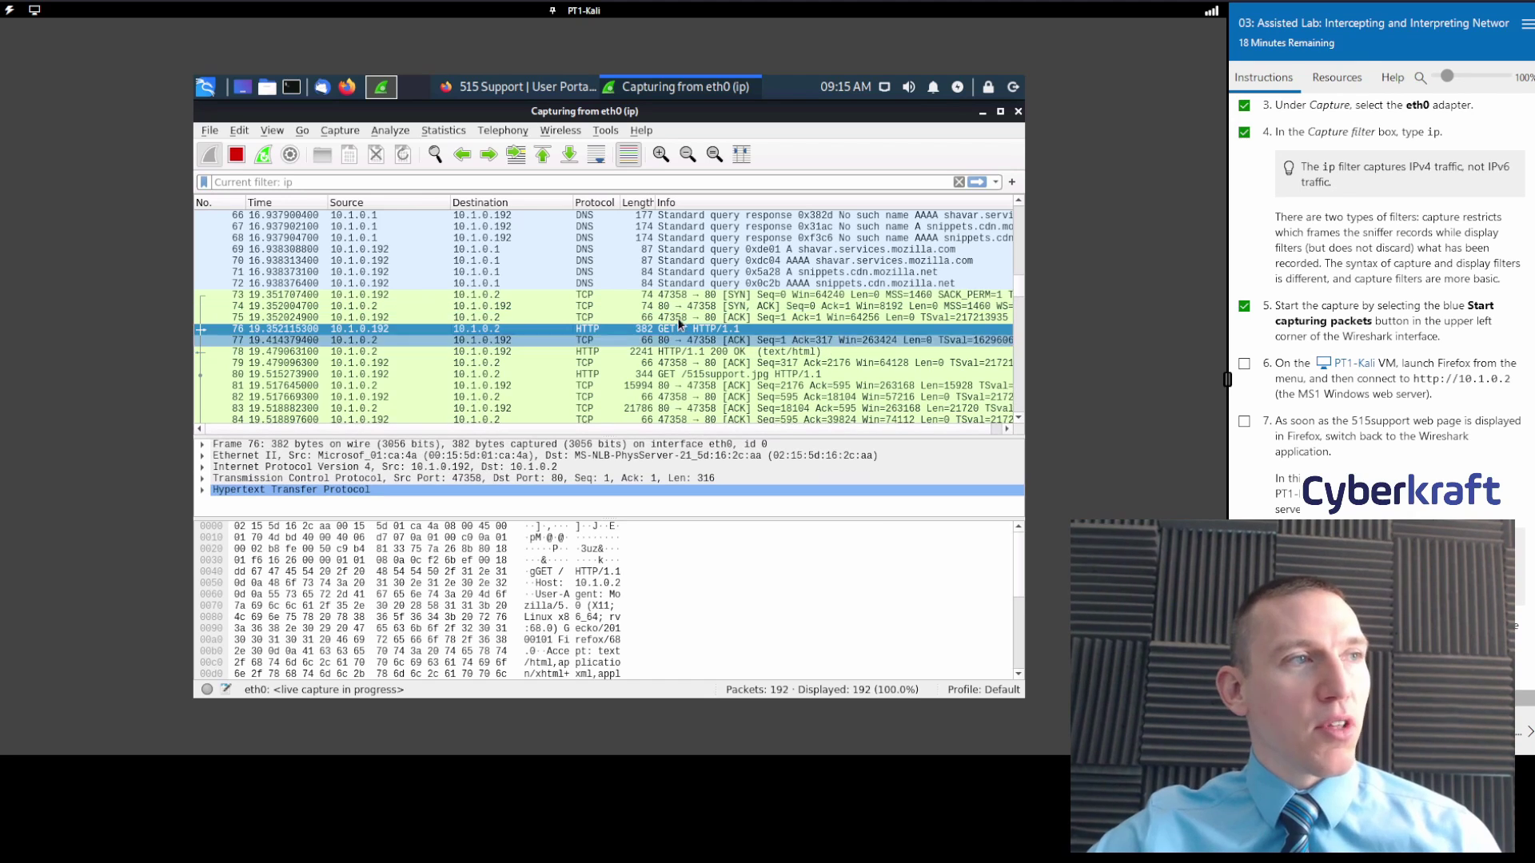
{"action": "left_click", "coordinate": [619, 299]}
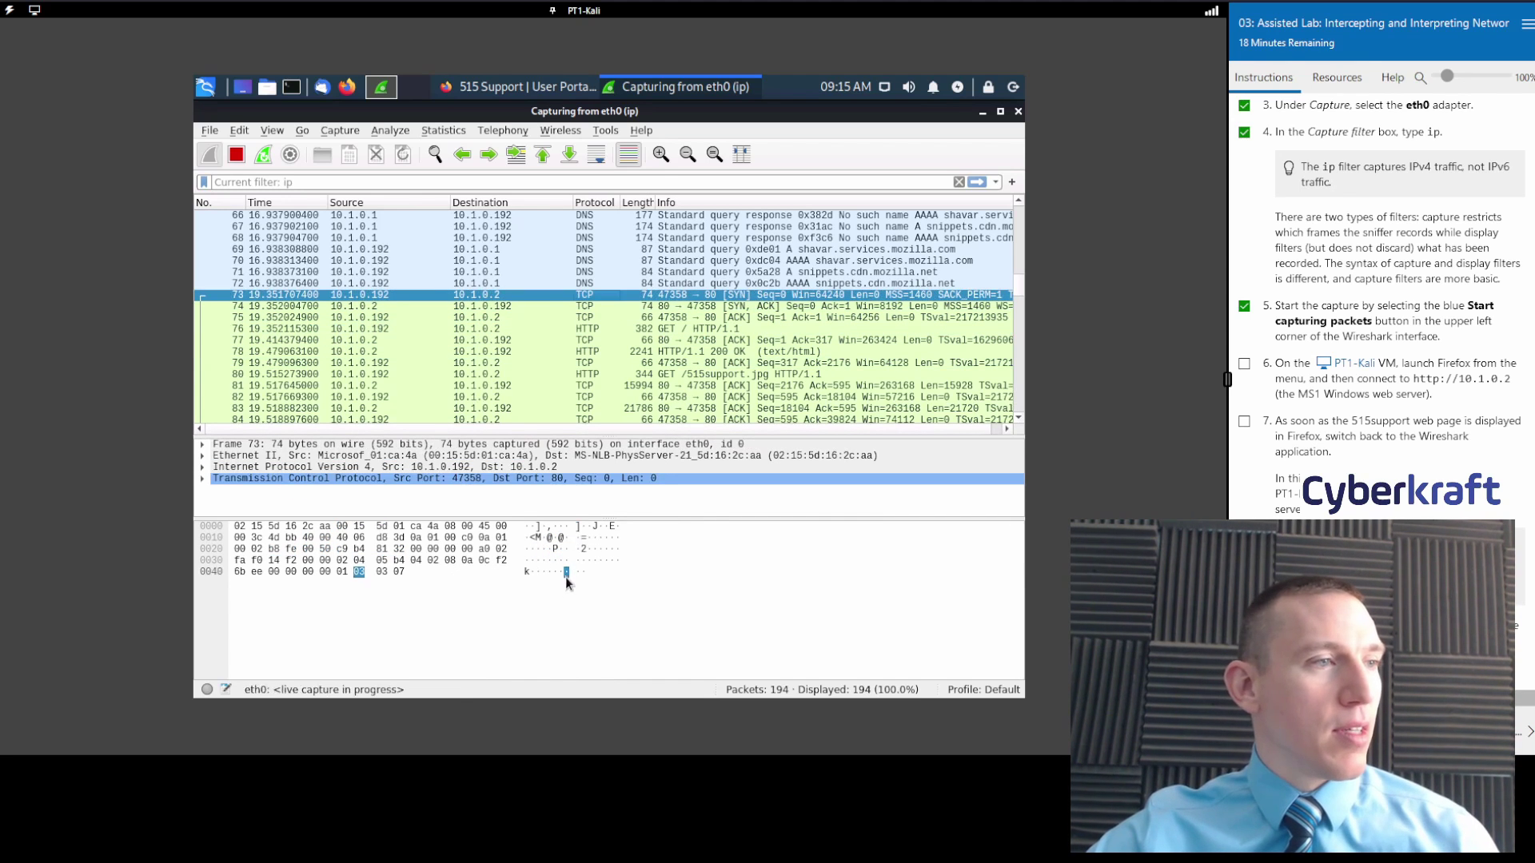
{"action": "left_click", "coordinate": [638, 306]}
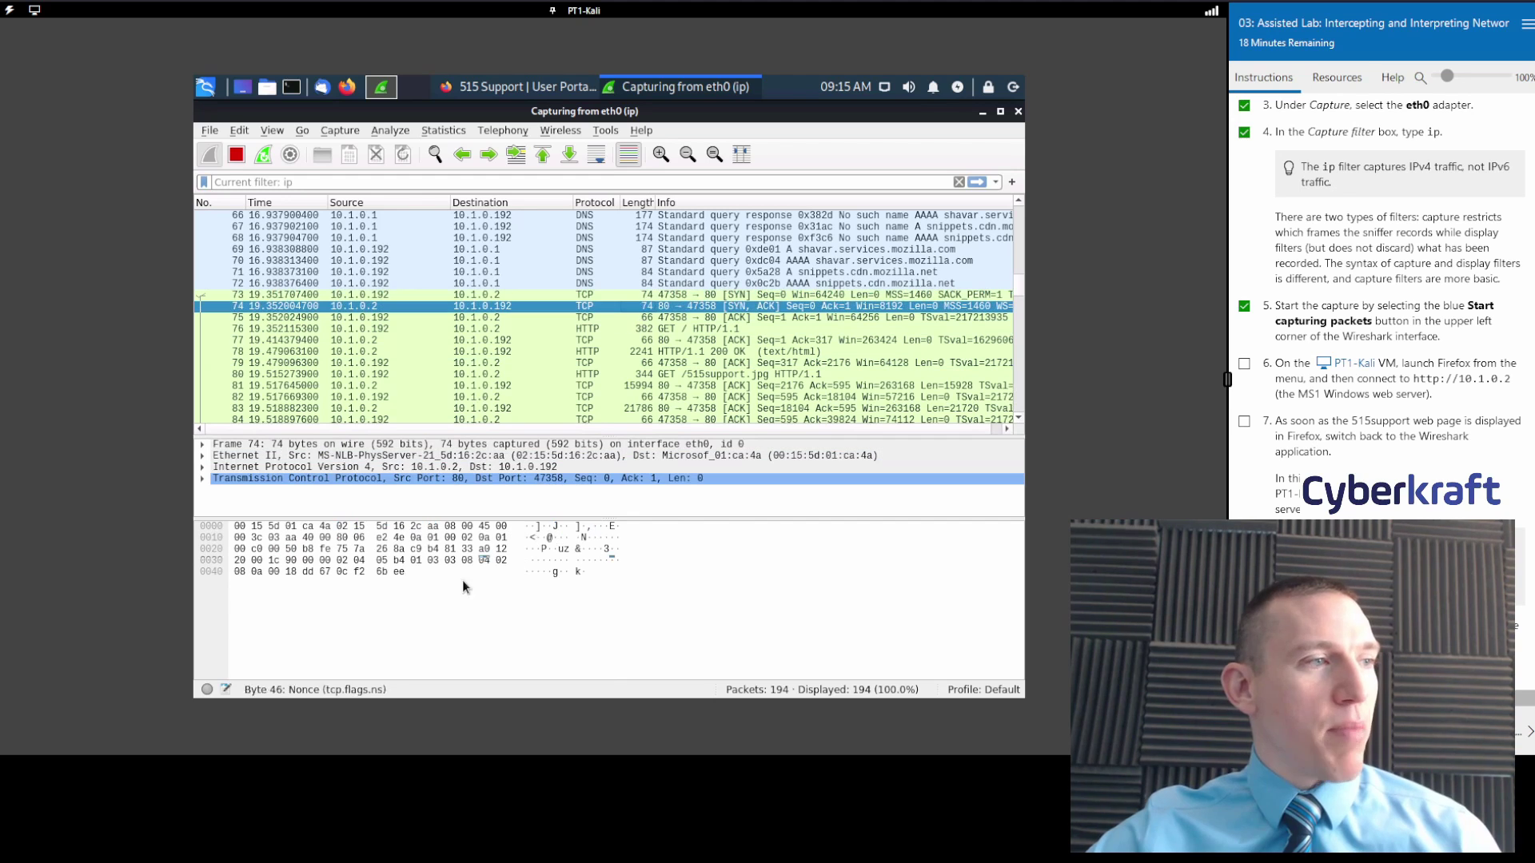
{"action": "left_click", "coordinate": [614, 318]}
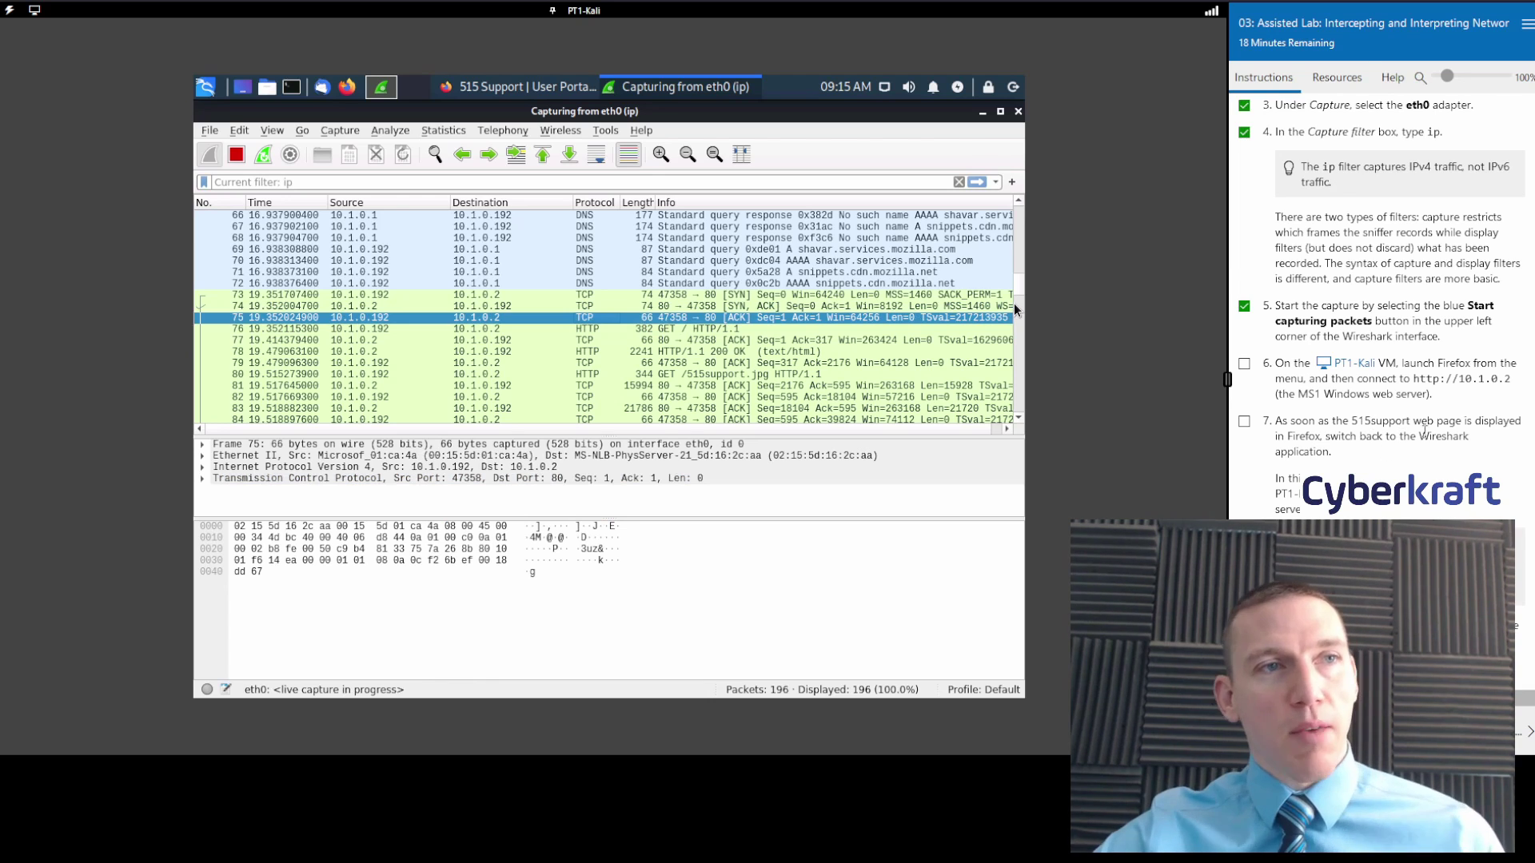
{"action": "scroll", "coordinate": [1424, 431], "scroll_direction": "down", "scroll_amount": 2}
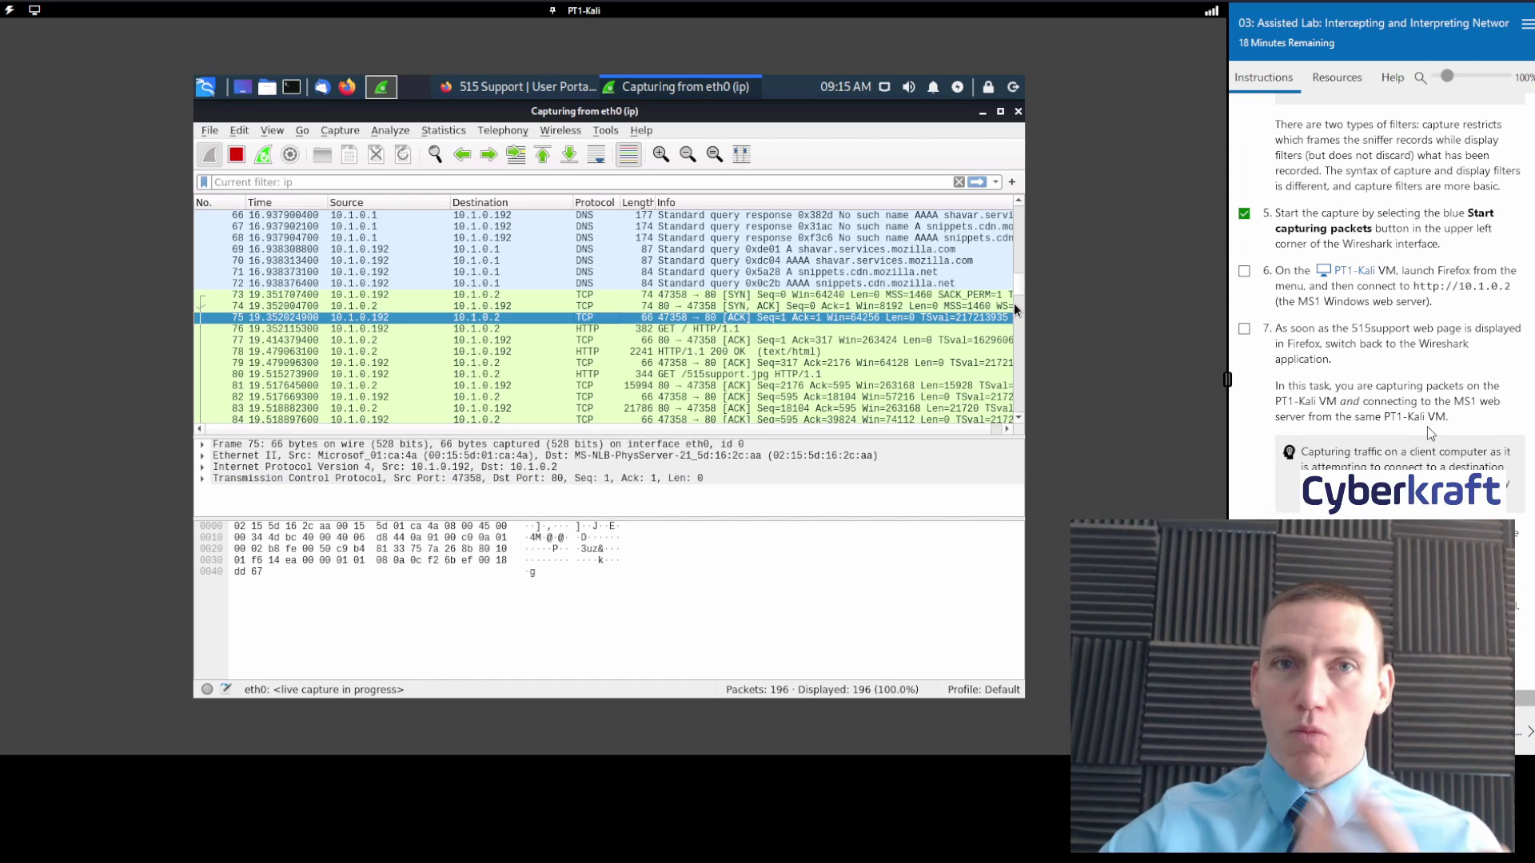
{"action": "left_click", "coordinate": [1244, 271]}
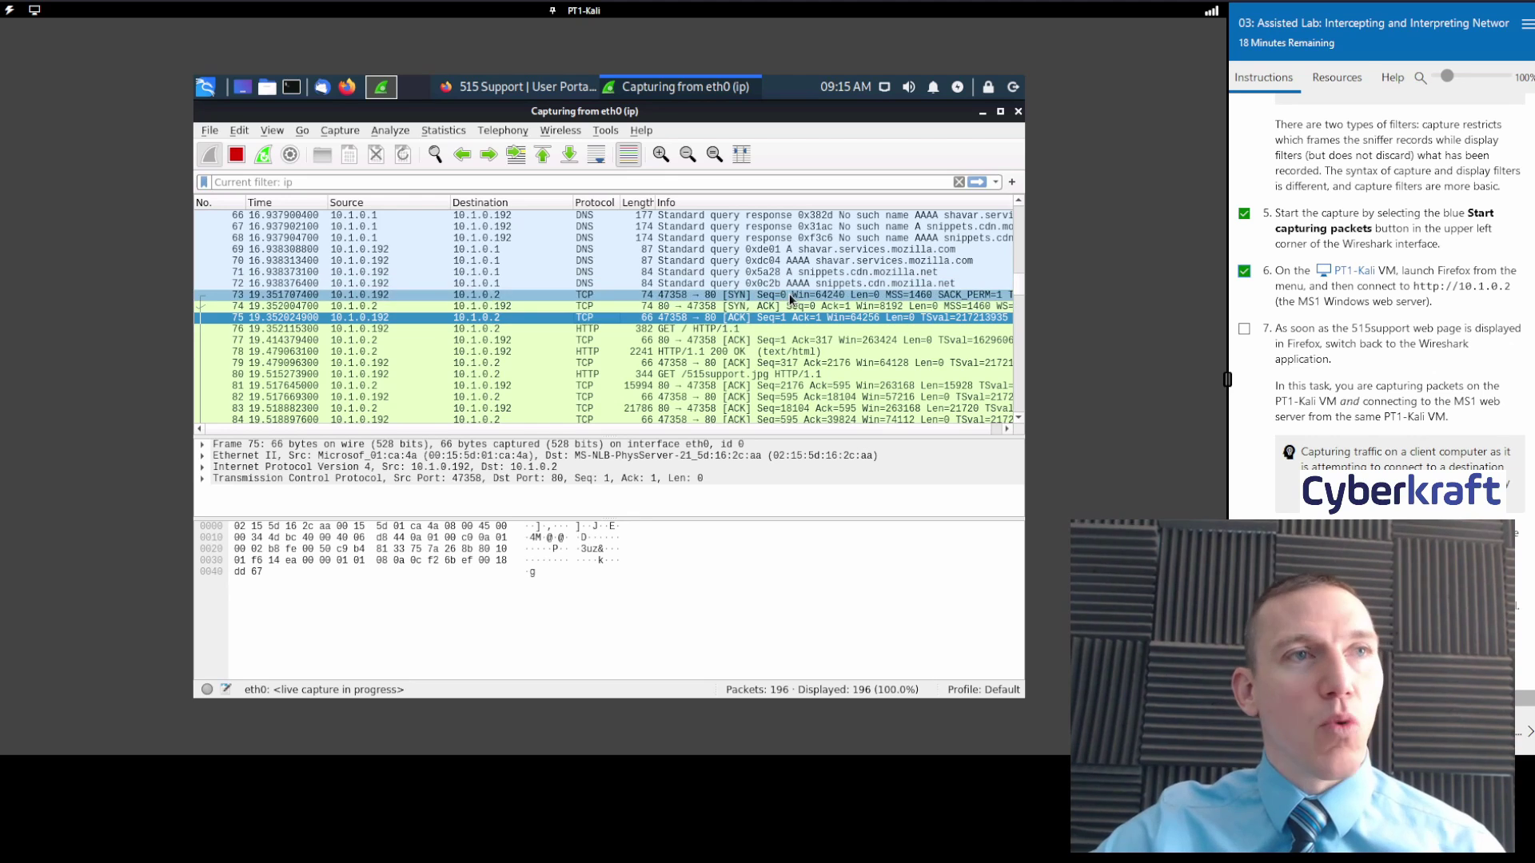
{"action": "scroll", "coordinate": [1365, 344], "scroll_direction": "down", "scroll_amount": 4}
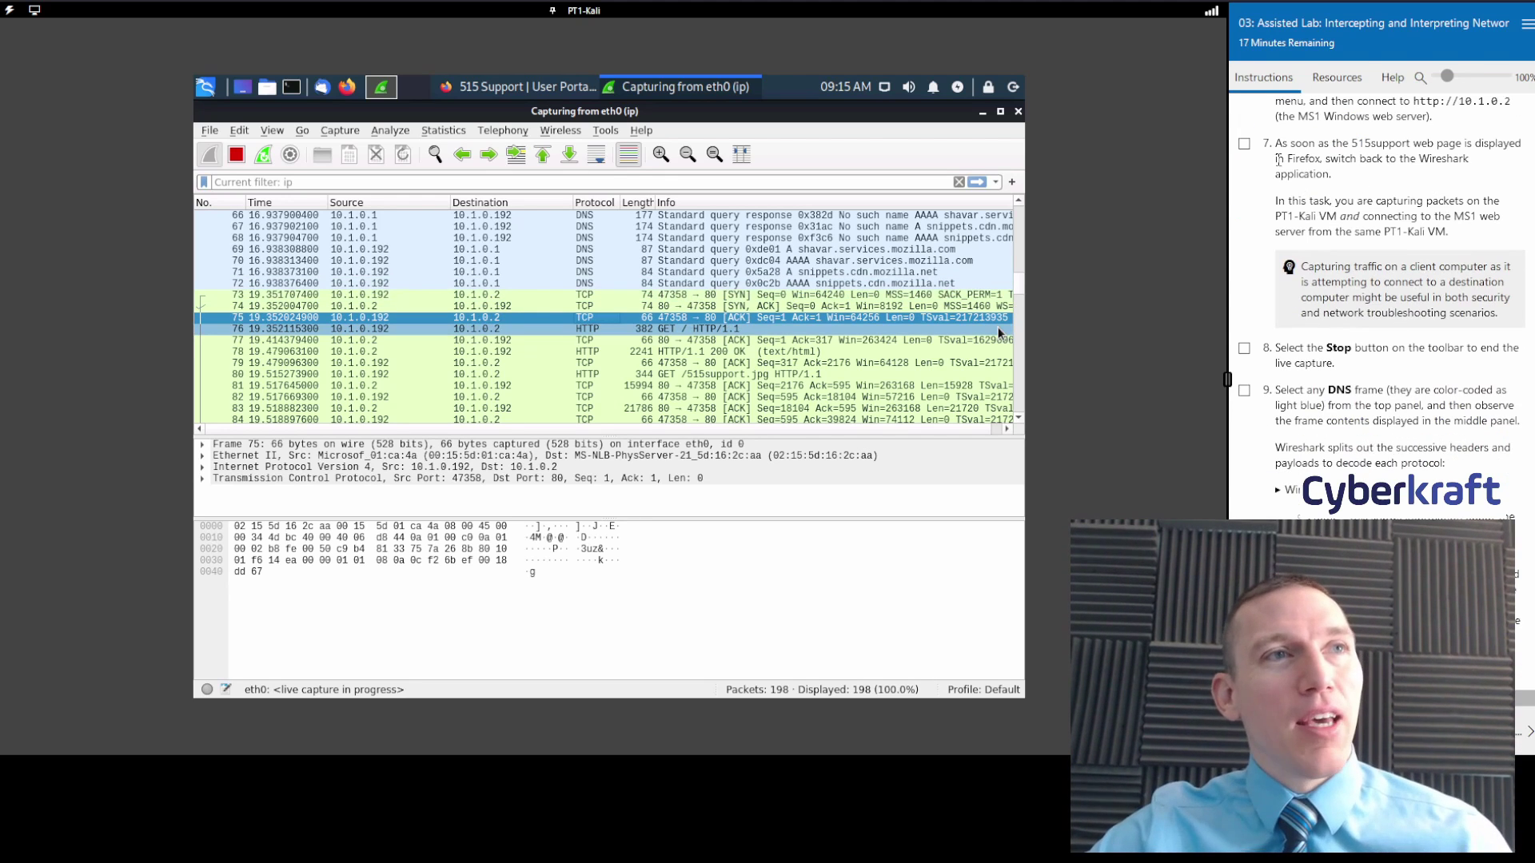
{"action": "scroll", "coordinate": [1367, 280], "scroll_direction": "down", "scroll_amount": 2}
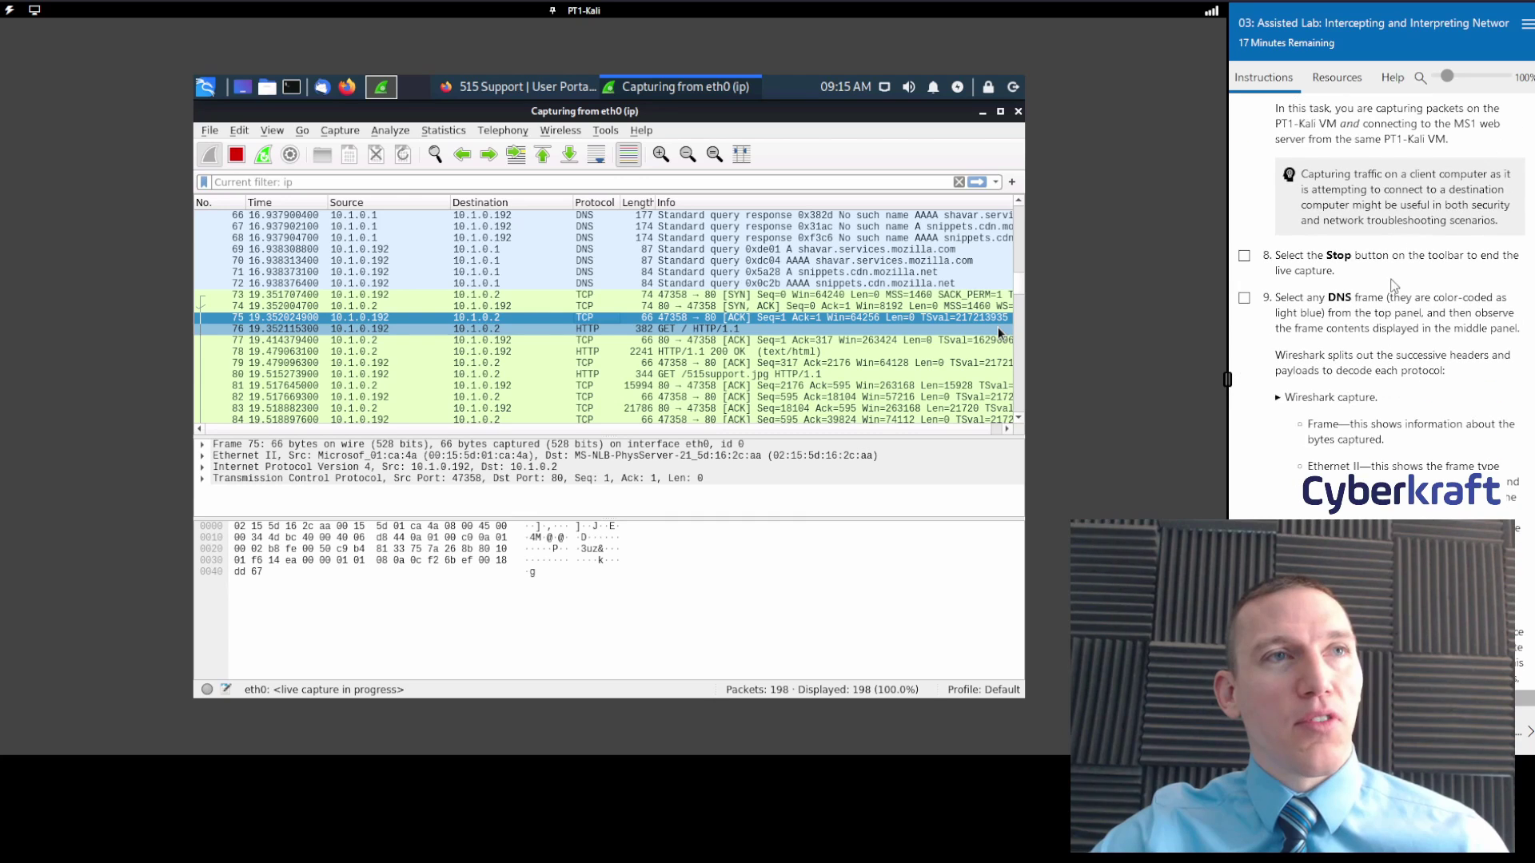
{"action": "scroll", "coordinate": [1405, 314], "scroll_direction": "up", "scroll_amount": 2}
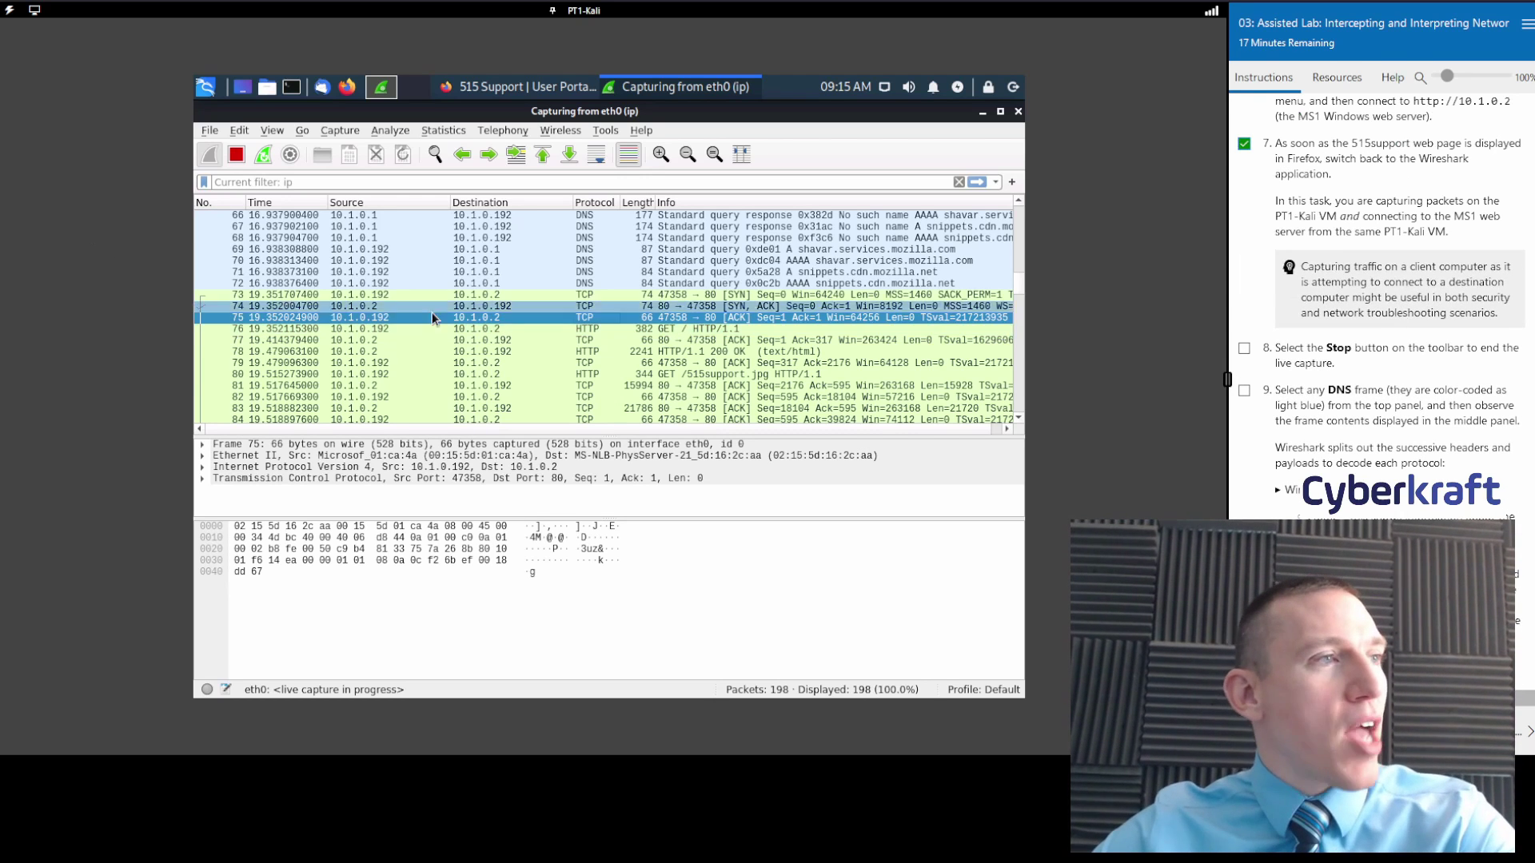
{"action": "scroll", "coordinate": [542, 340], "scroll_direction": "down", "scroll_amount": 5}
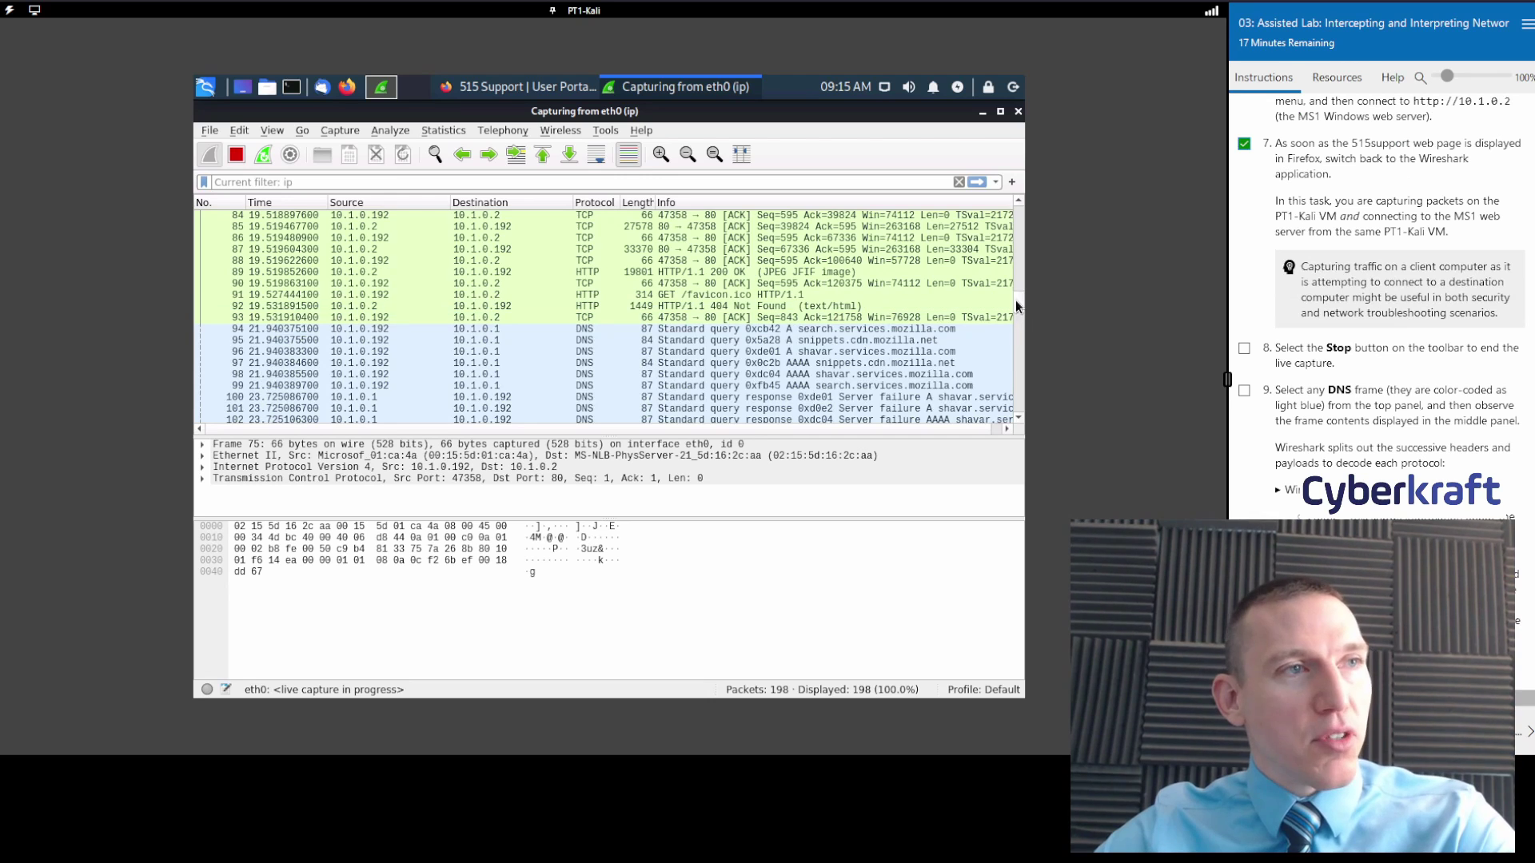
{"action": "left_click_drag", "start_coordinate": [1015, 301], "coordinate": [1018, 417]}
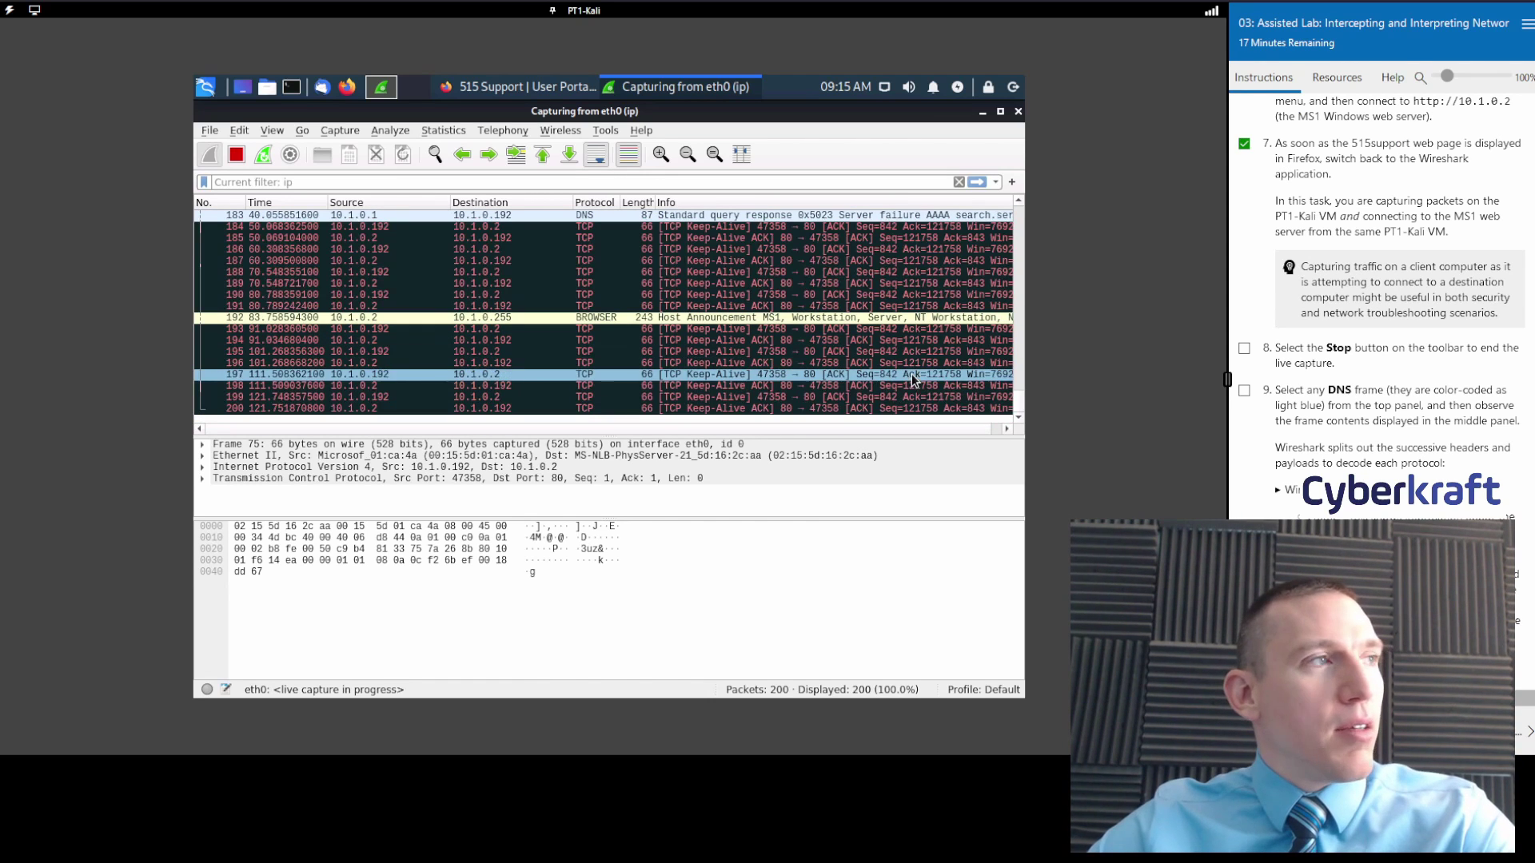
Stop the live capture and scroll through the 200 packets using the minimap.
{"action": "left_click", "coordinate": [235, 154]}
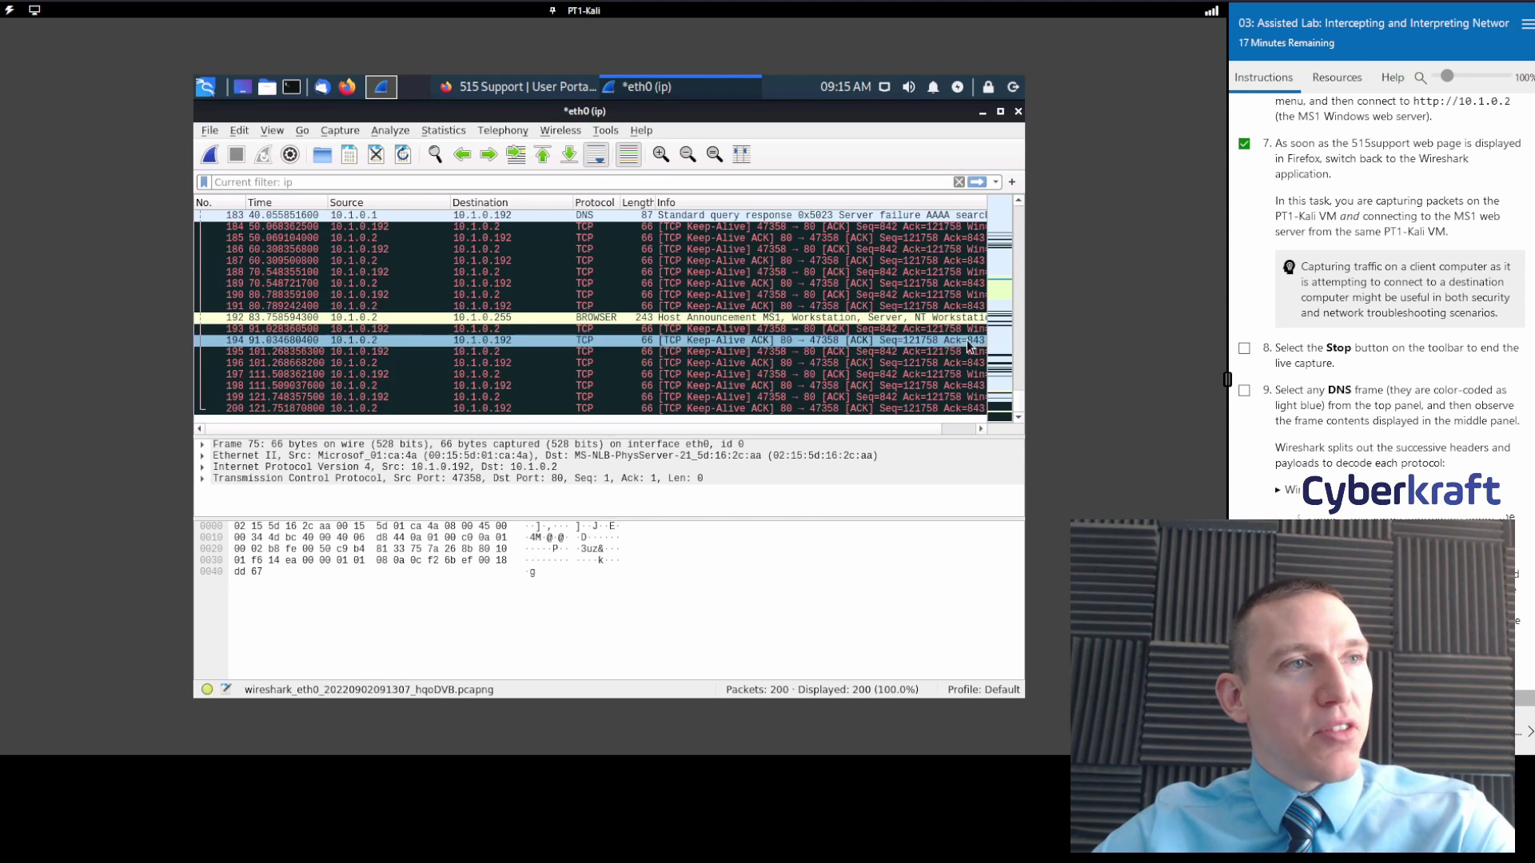
{"action": "left_click", "coordinate": [998, 303]}
{"action": "left_click_drag", "start_coordinate": [998, 303], "coordinate": [1001, 247]}
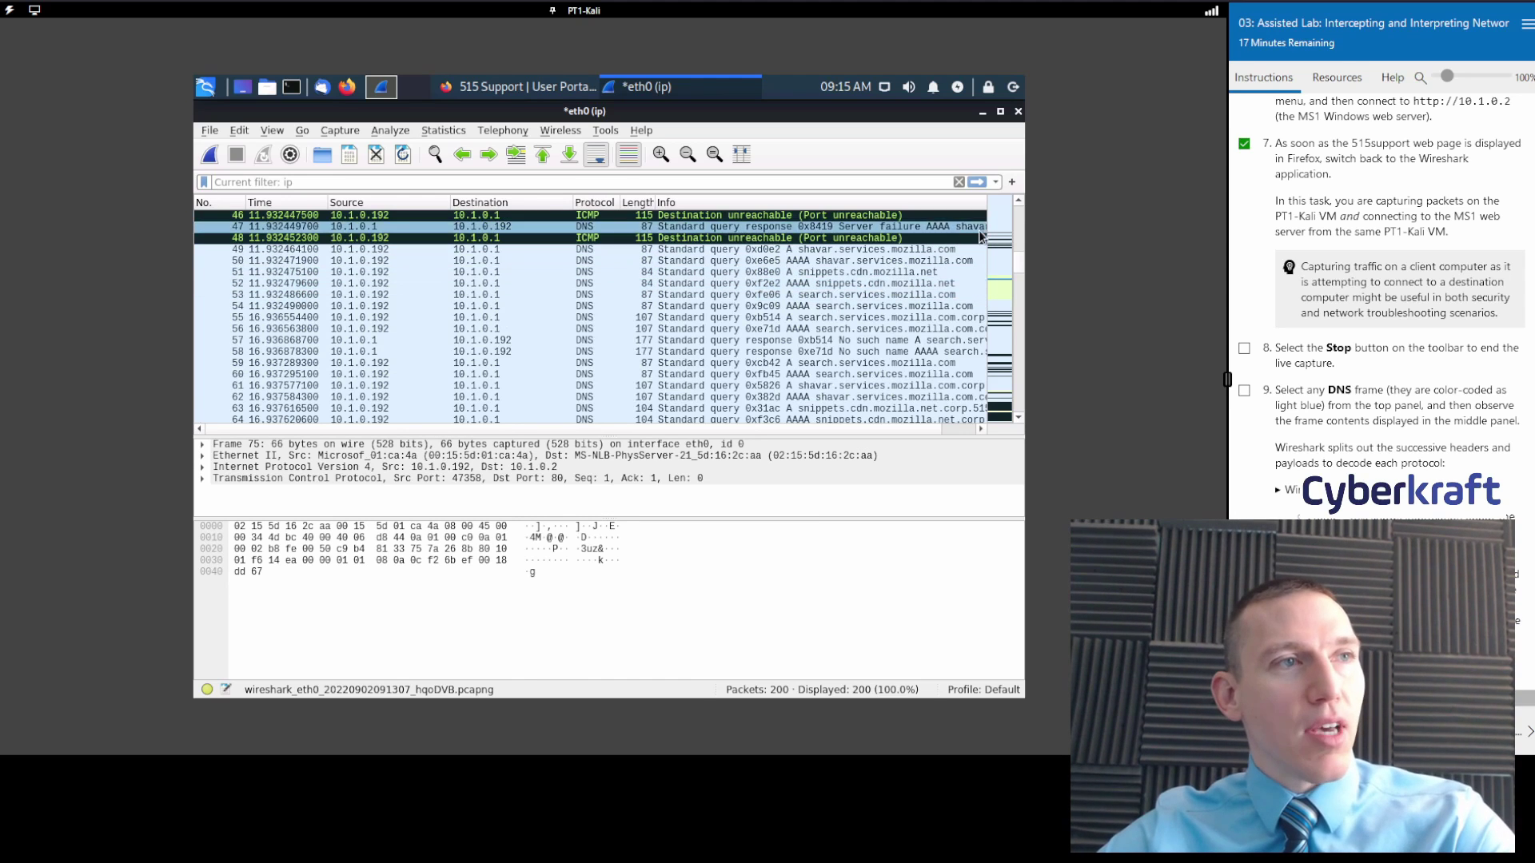
{"action": "left_click", "coordinate": [1004, 272]}
{"action": "scroll", "coordinate": [1000, 285], "scroll_direction": "down", "scroll_amount": 7}
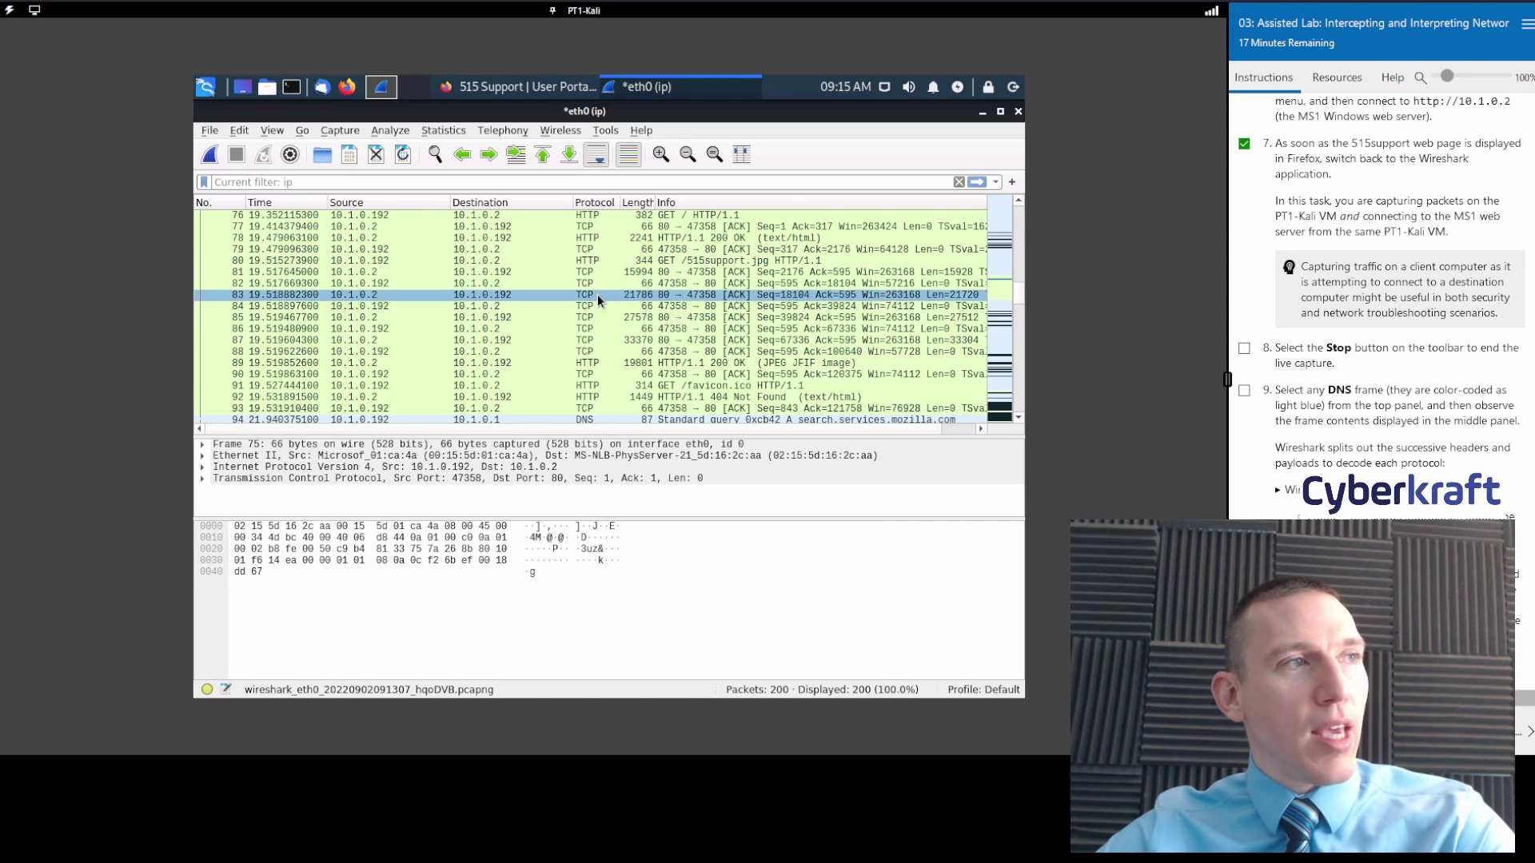
{"action": "left_click", "coordinate": [1005, 321]}
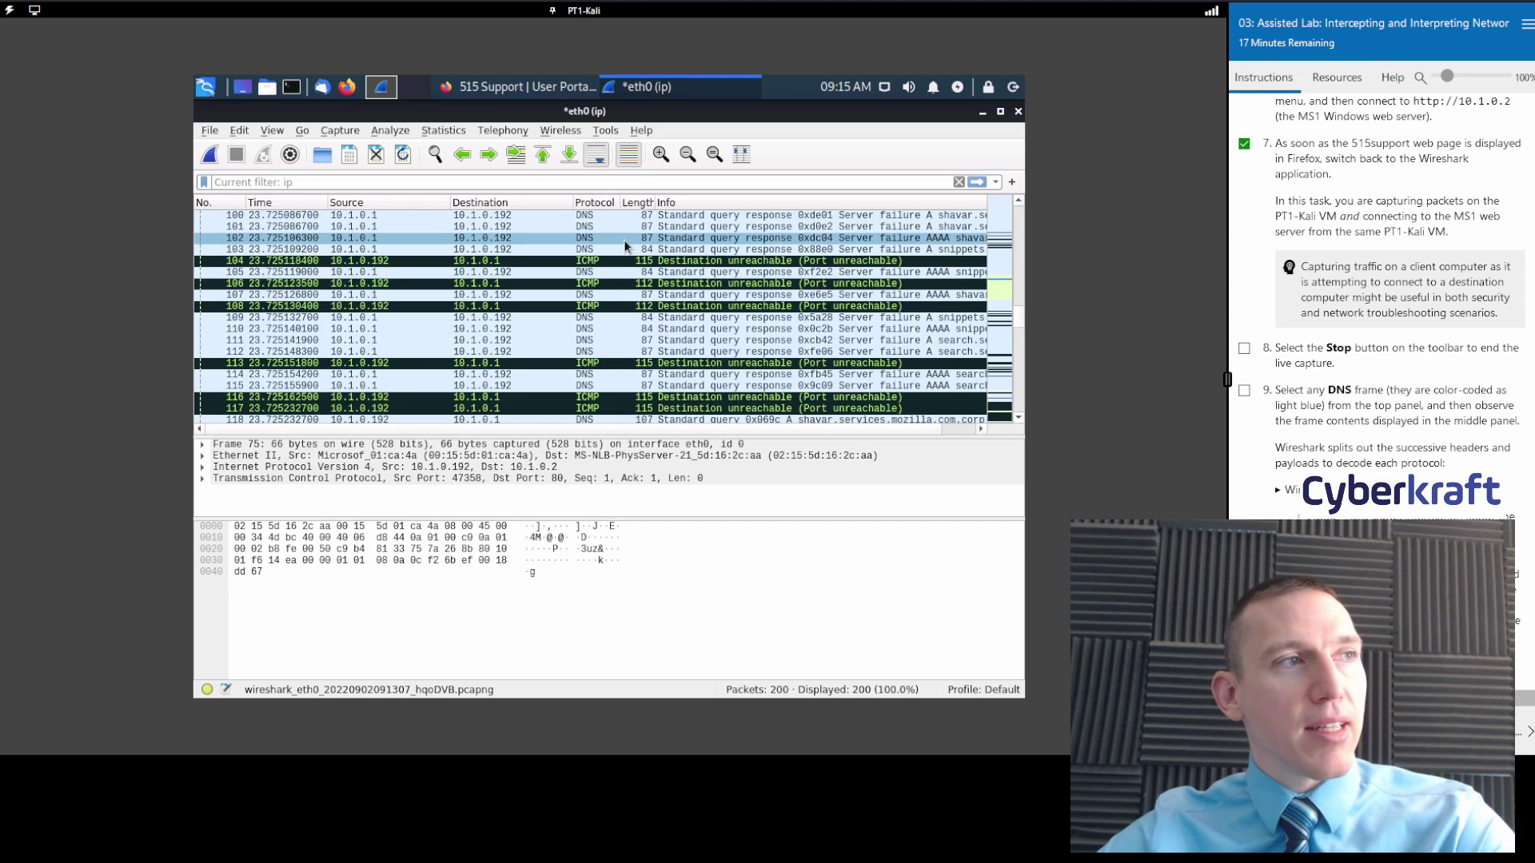
Return the packet list to the HTTP and DNS rows and check off lab step 8.
{"action": "scroll", "coordinate": [617, 274], "scroll_direction": "up", "scroll_amount": 7}
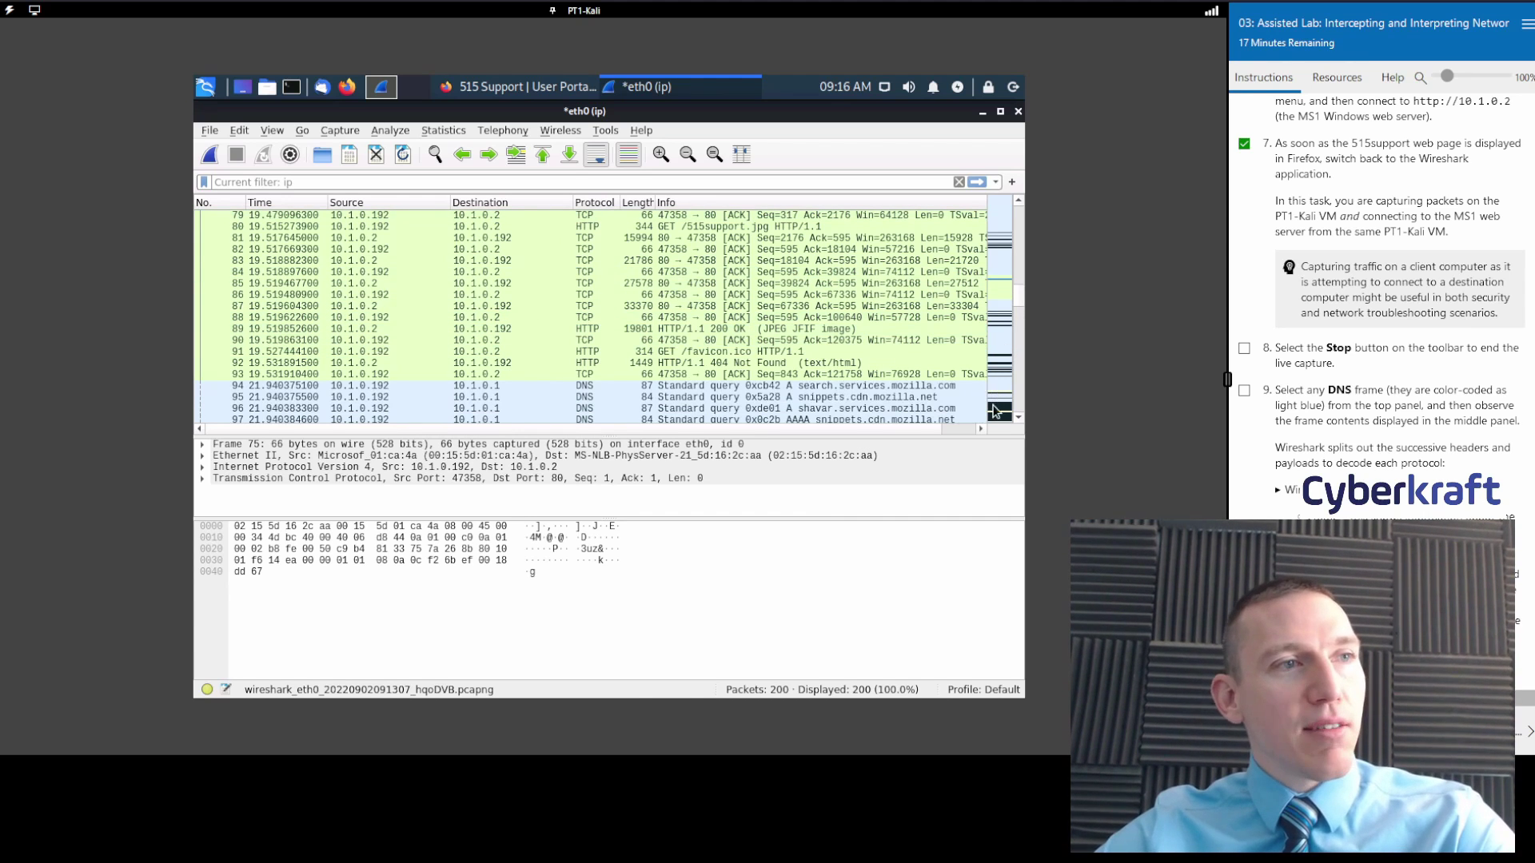
{"action": "scroll", "coordinate": [995, 411], "scroll_direction": "down", "scroll_amount": 20}
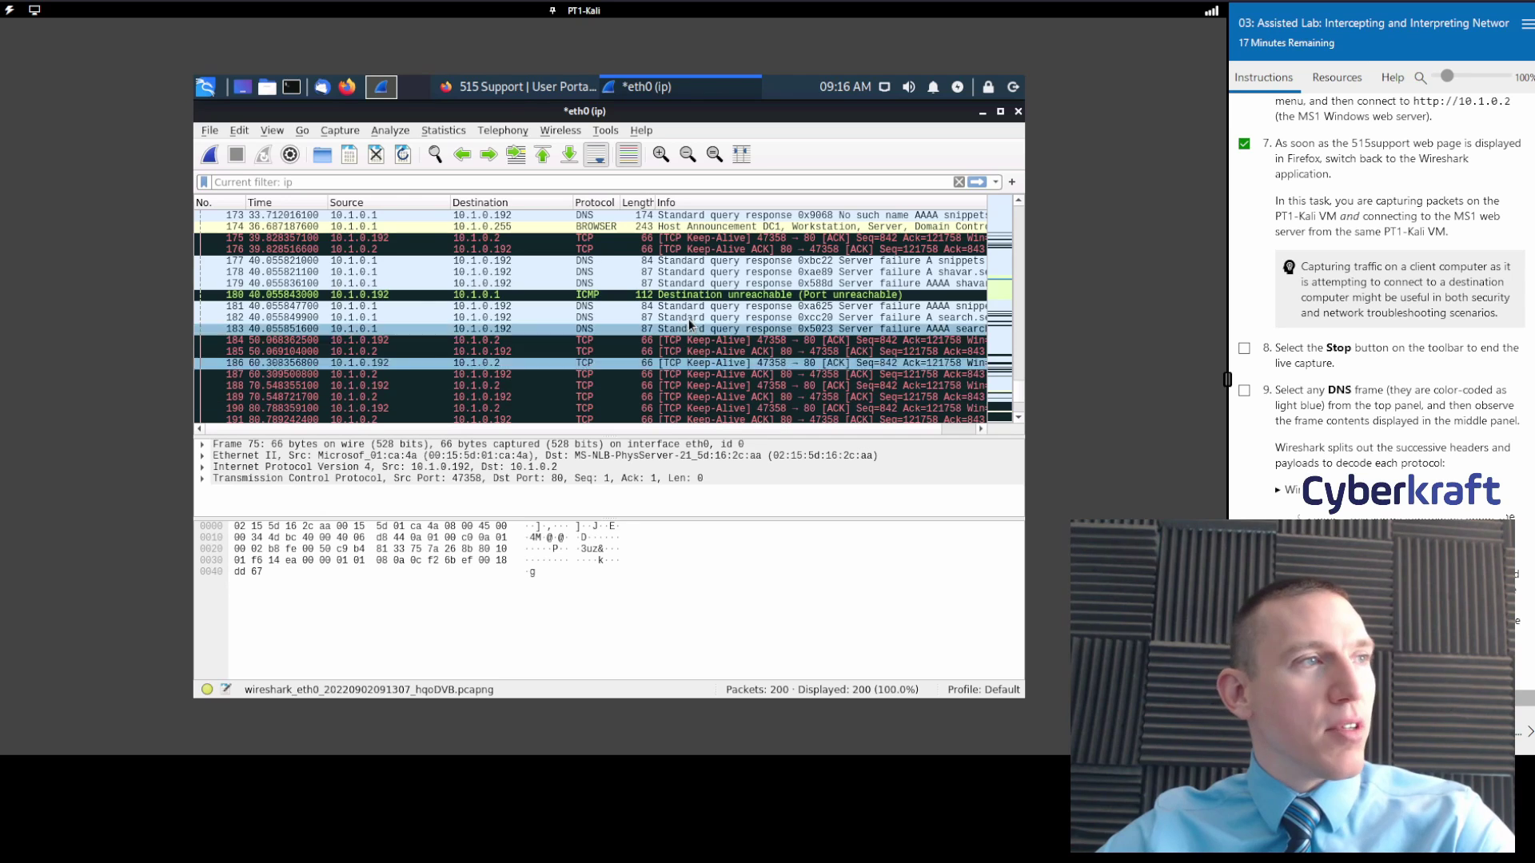
{"action": "scroll", "coordinate": [624, 296], "scroll_direction": "down", "scroll_amount": 4}
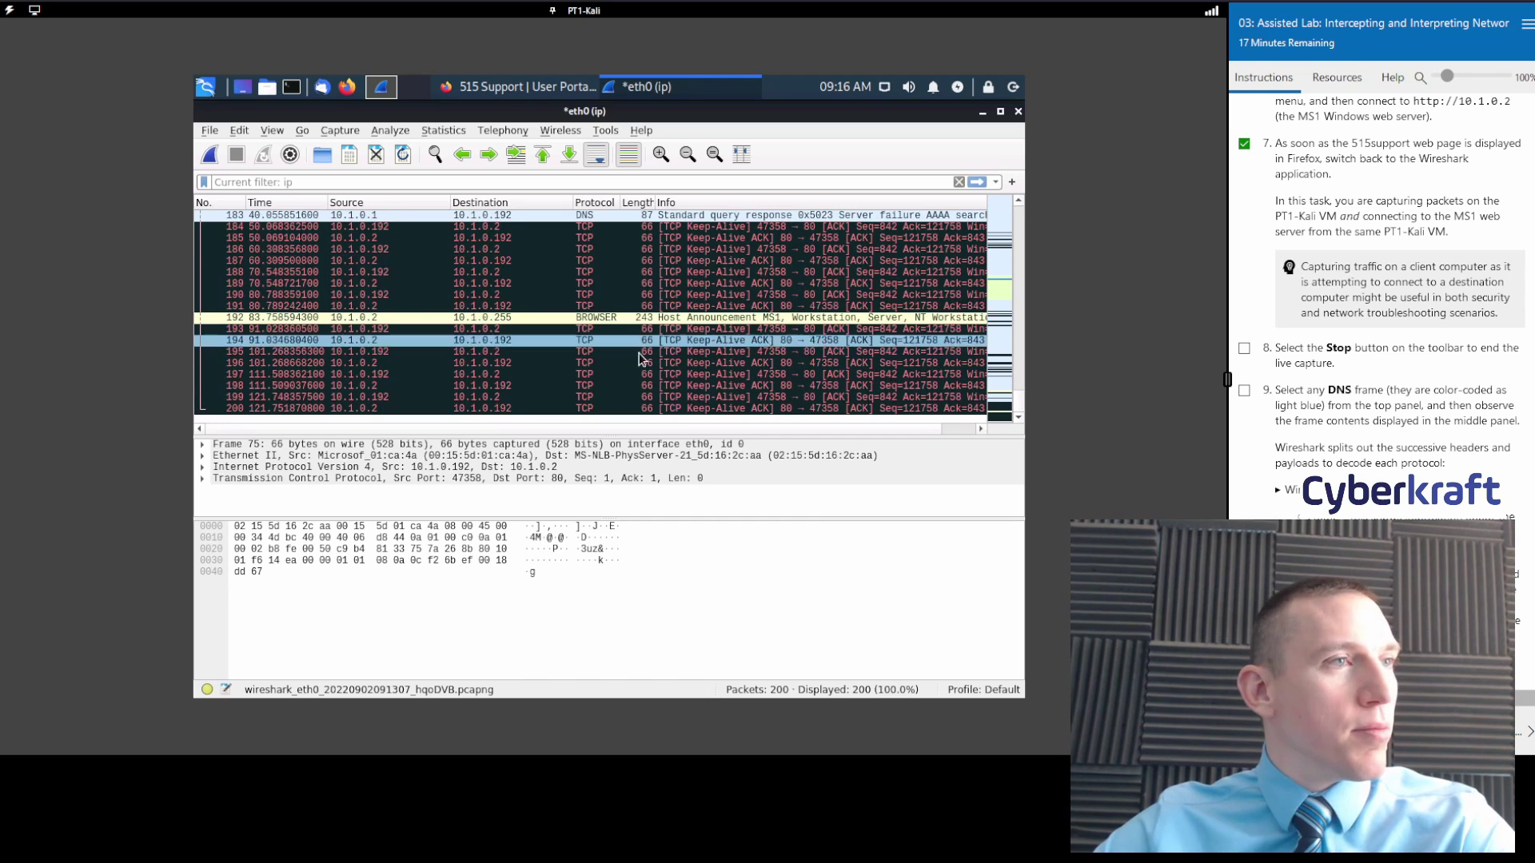
{"action": "scroll", "coordinate": [695, 375], "scroll_direction": "up", "scroll_amount": 12}
{"action": "scroll", "coordinate": [710, 382], "scroll_direction": "down", "scroll_amount": 12}
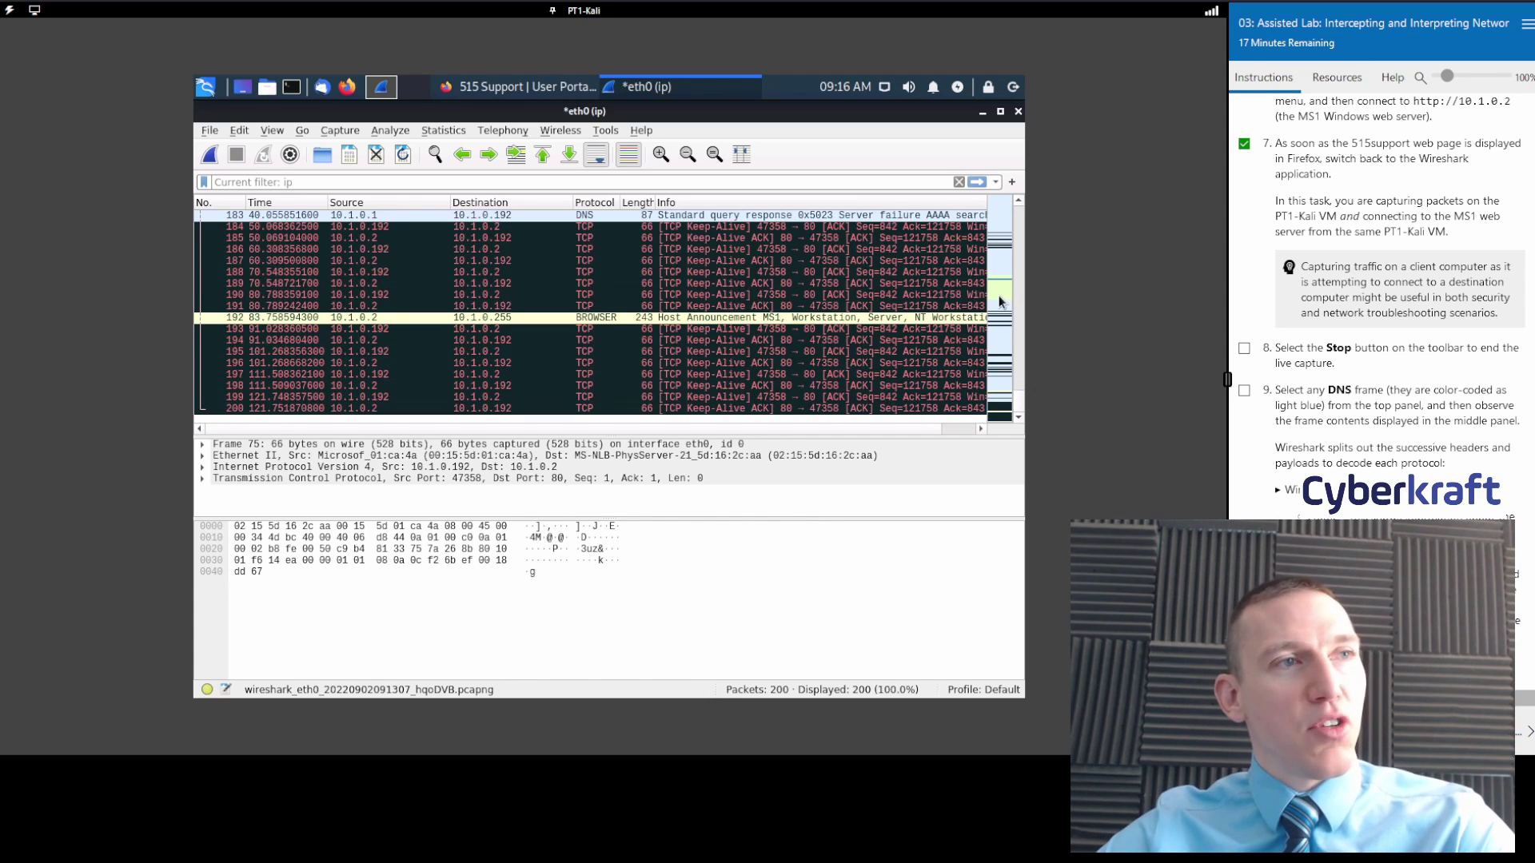
{"action": "left_click", "coordinate": [1000, 294]}
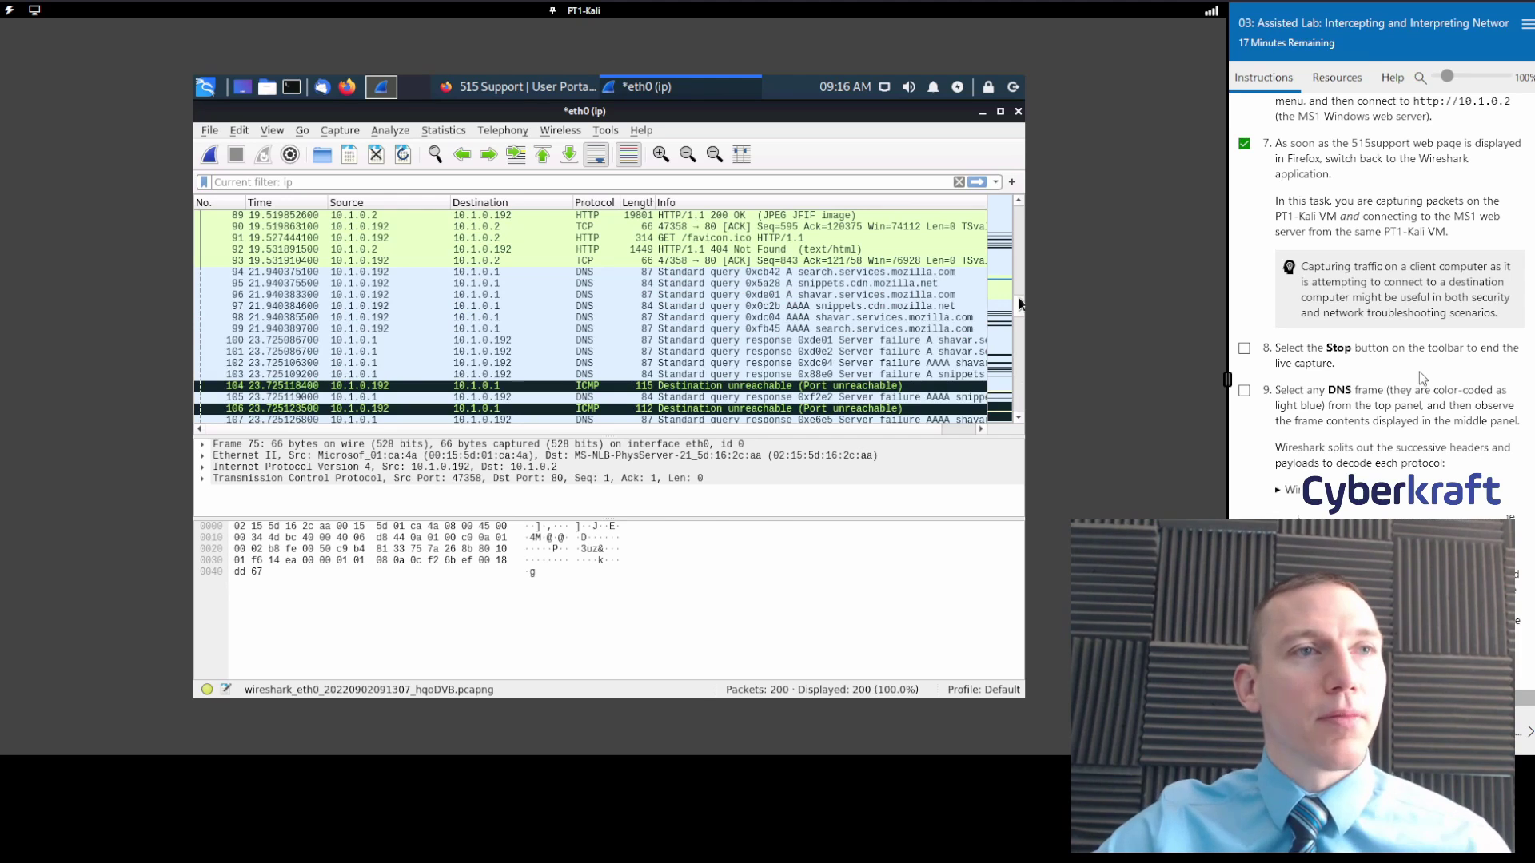
{"action": "scroll", "coordinate": [1422, 379], "scroll_direction": "down", "scroll_amount": 2}
{"action": "left_click", "coordinate": [1245, 257]}
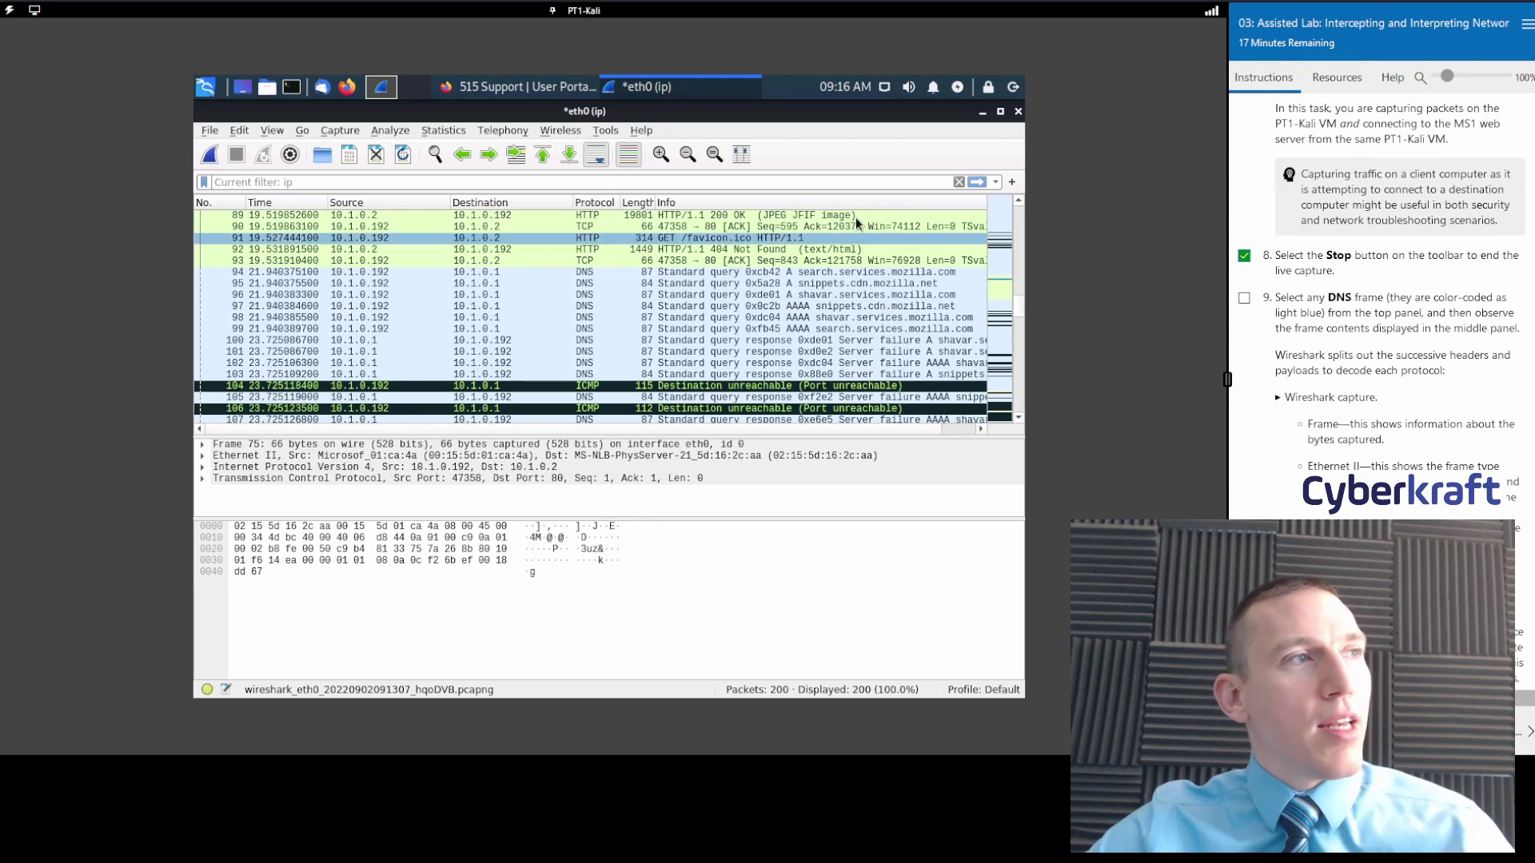
Apply the 'dns' display filter and scroll through the 157 matching packets.
{"action": "left_click", "coordinate": [374, 183]}
{"action": "type", "text": "d"}
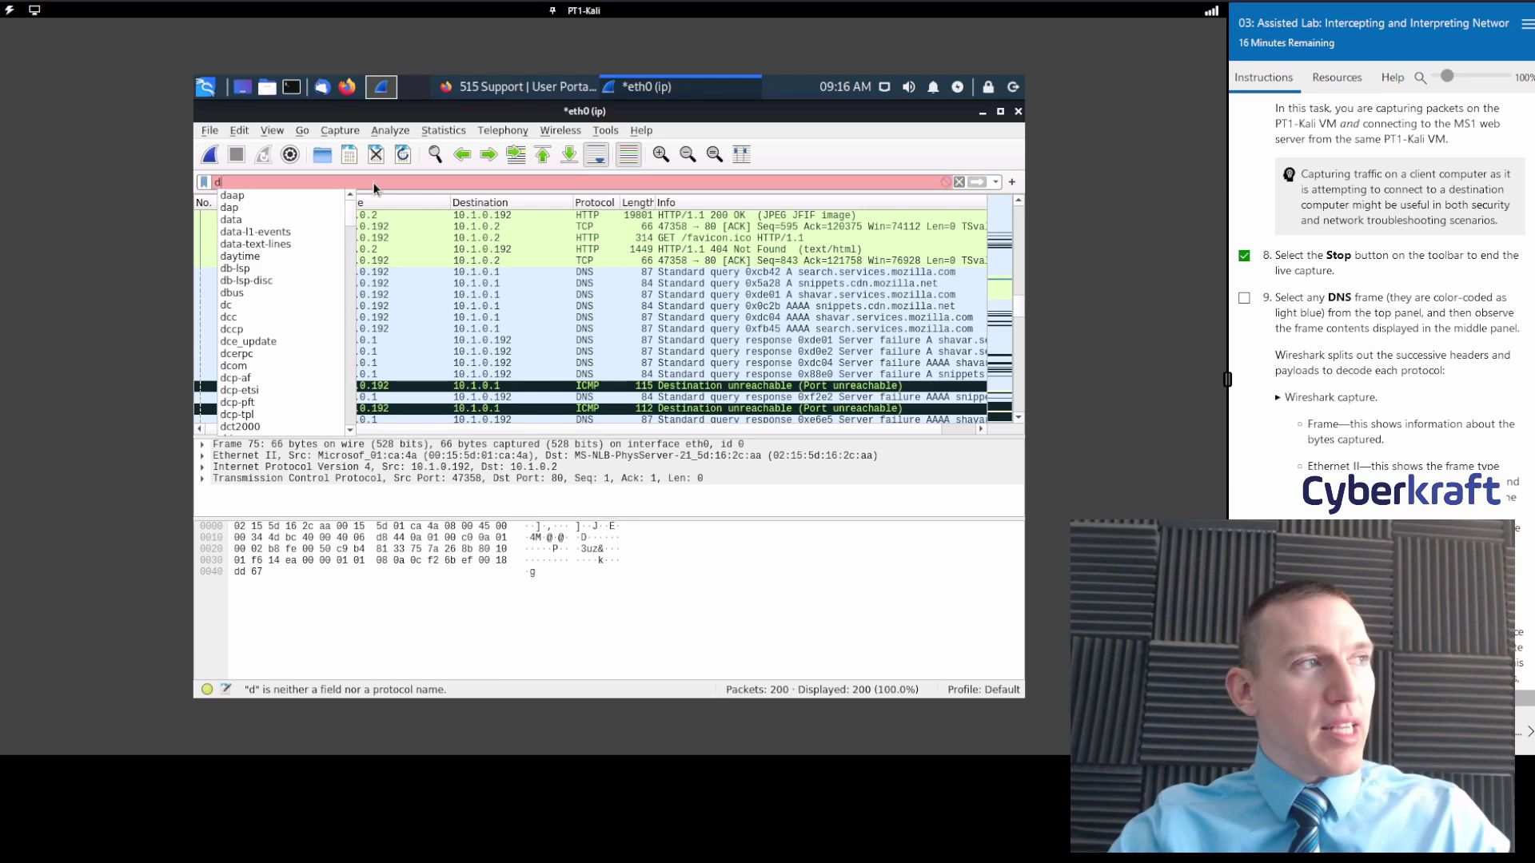
{"action": "type", "text": "ns"}
{"action": "key", "text": "Return"}
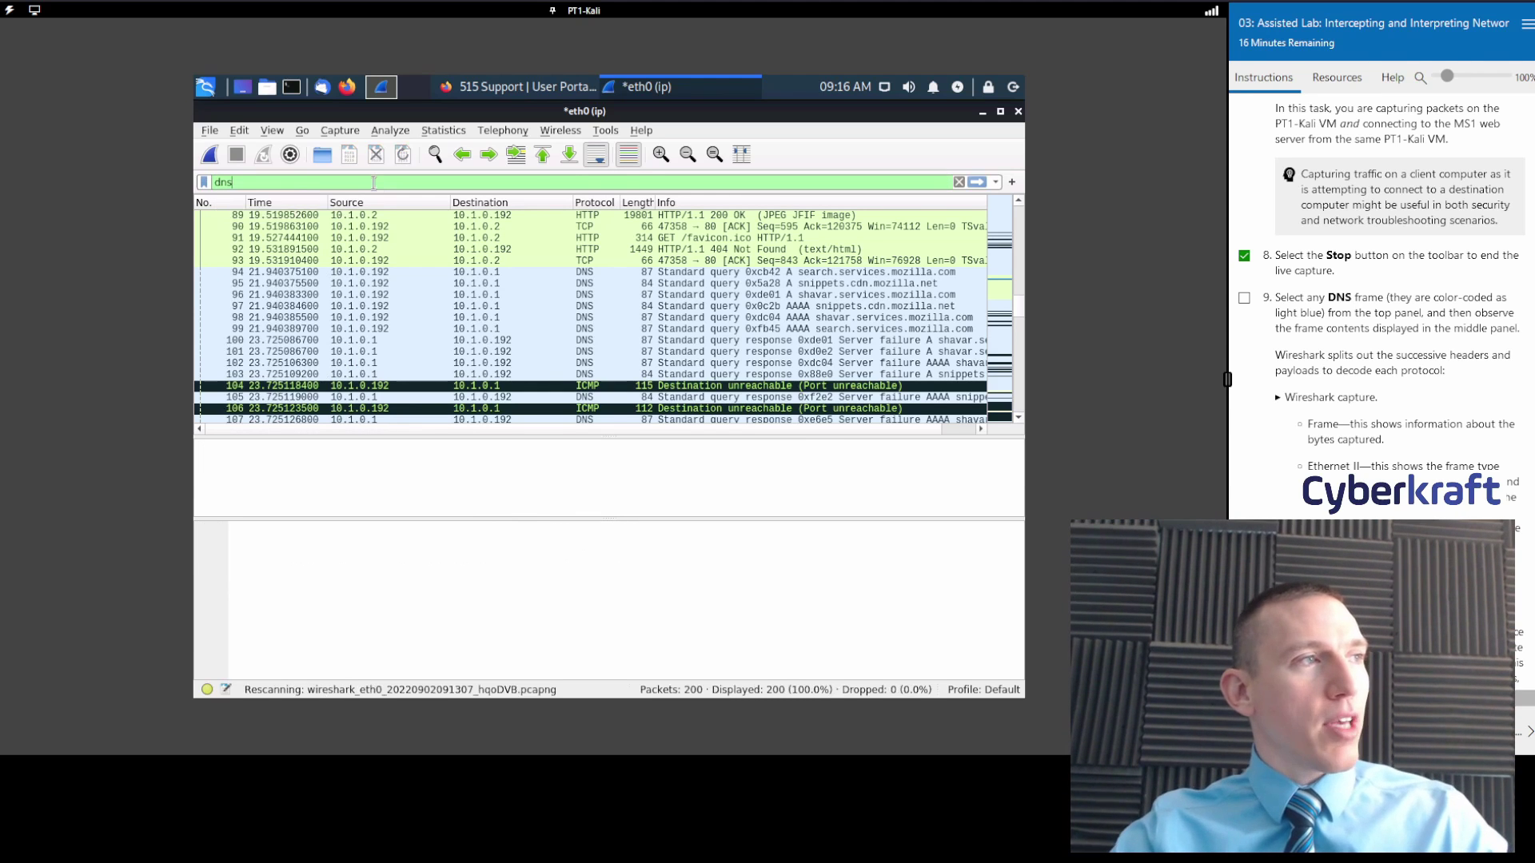
{"action": "scroll", "coordinate": [775, 303], "scroll_direction": "down", "scroll_amount": 20}
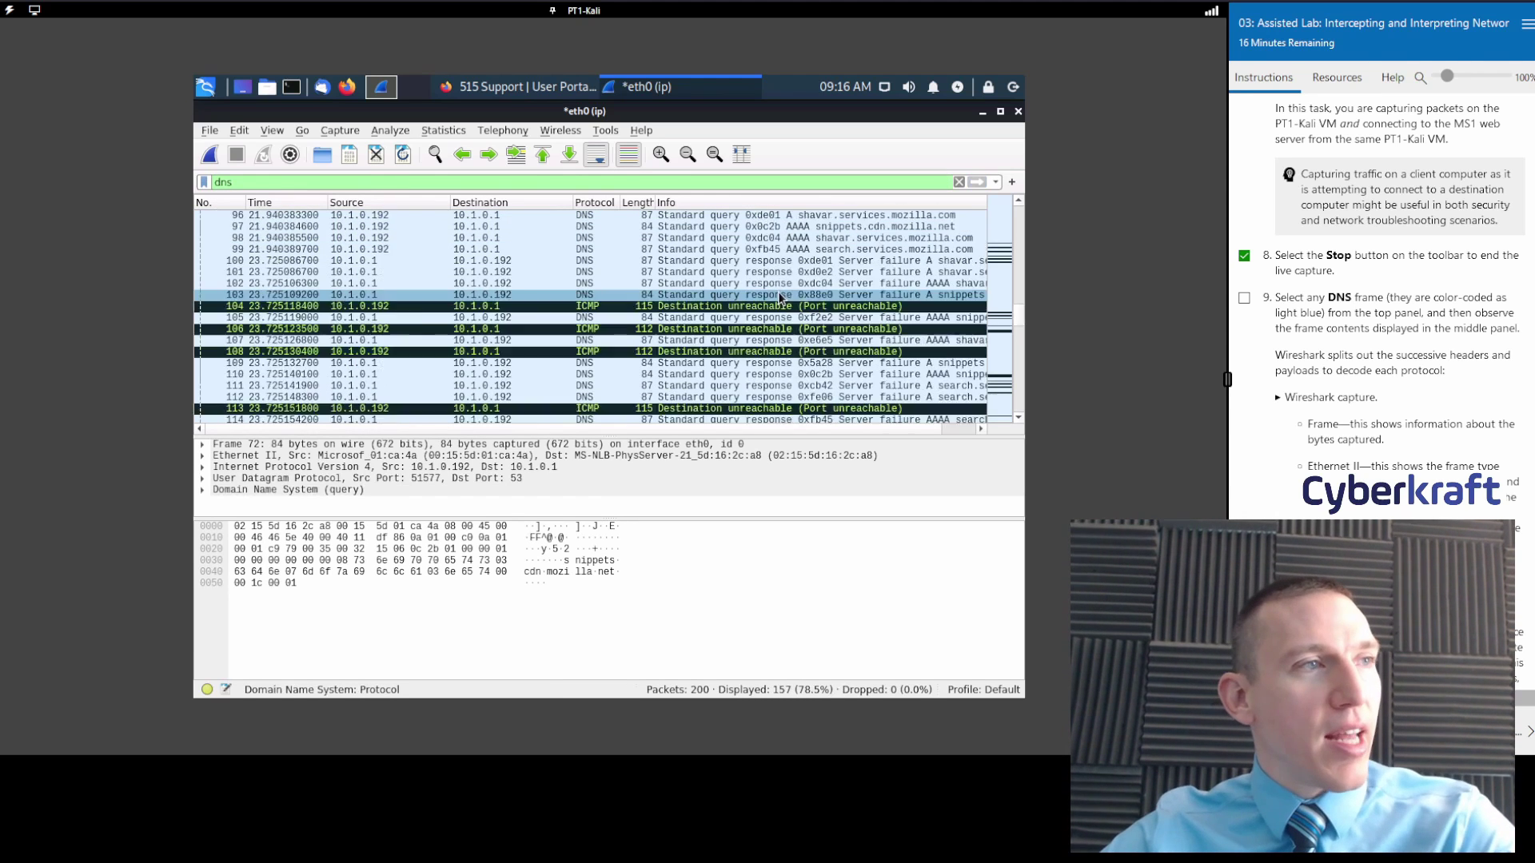
{"action": "scroll", "coordinate": [759, 315], "scroll_direction": "up", "scroll_amount": 20}
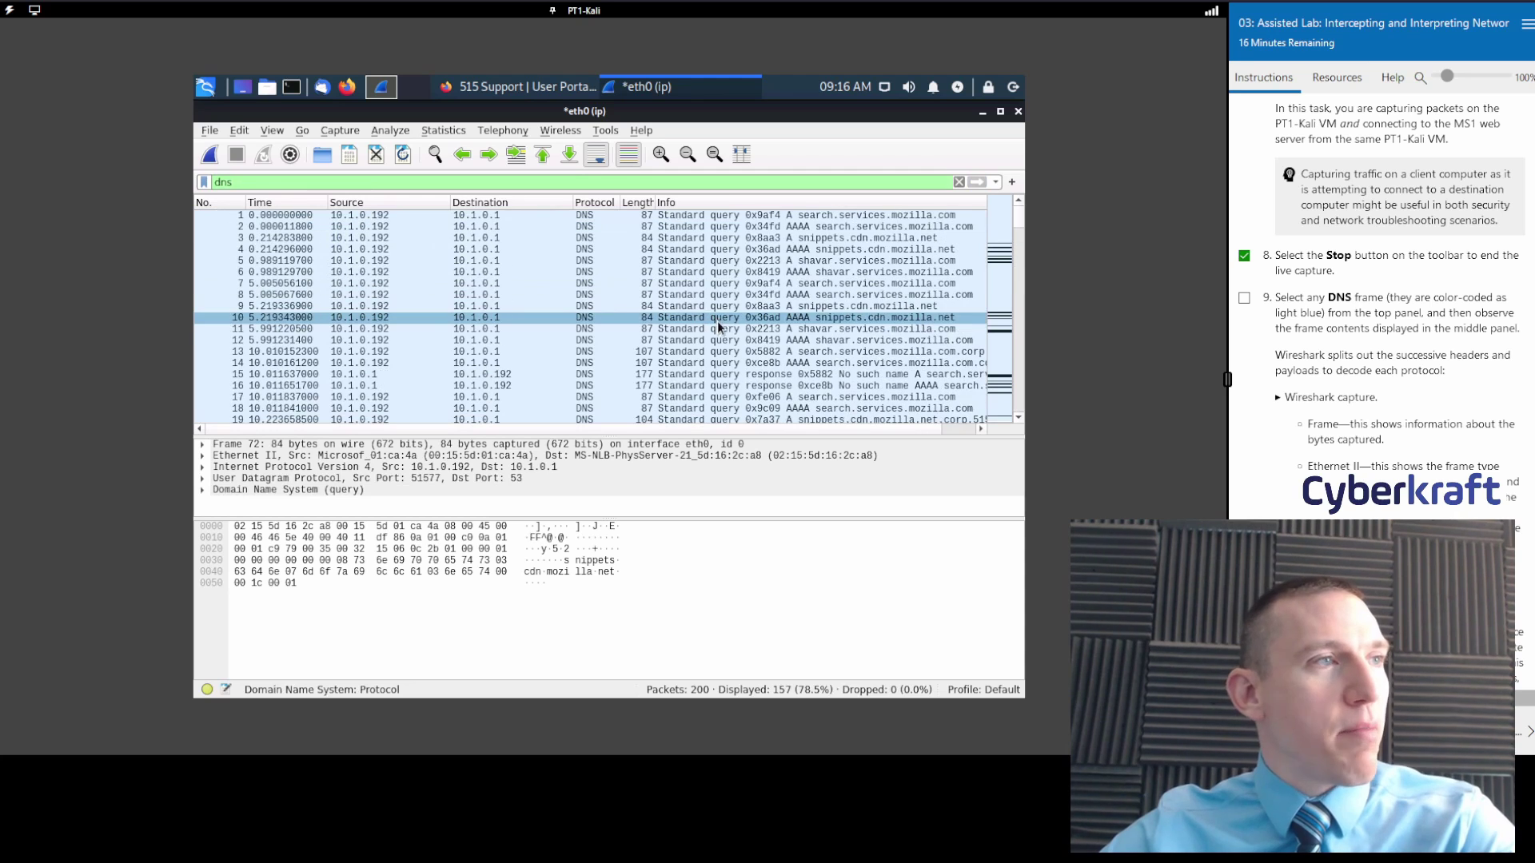
{"action": "scroll", "coordinate": [745, 321], "scroll_direction": "down", "scroll_amount": 12}
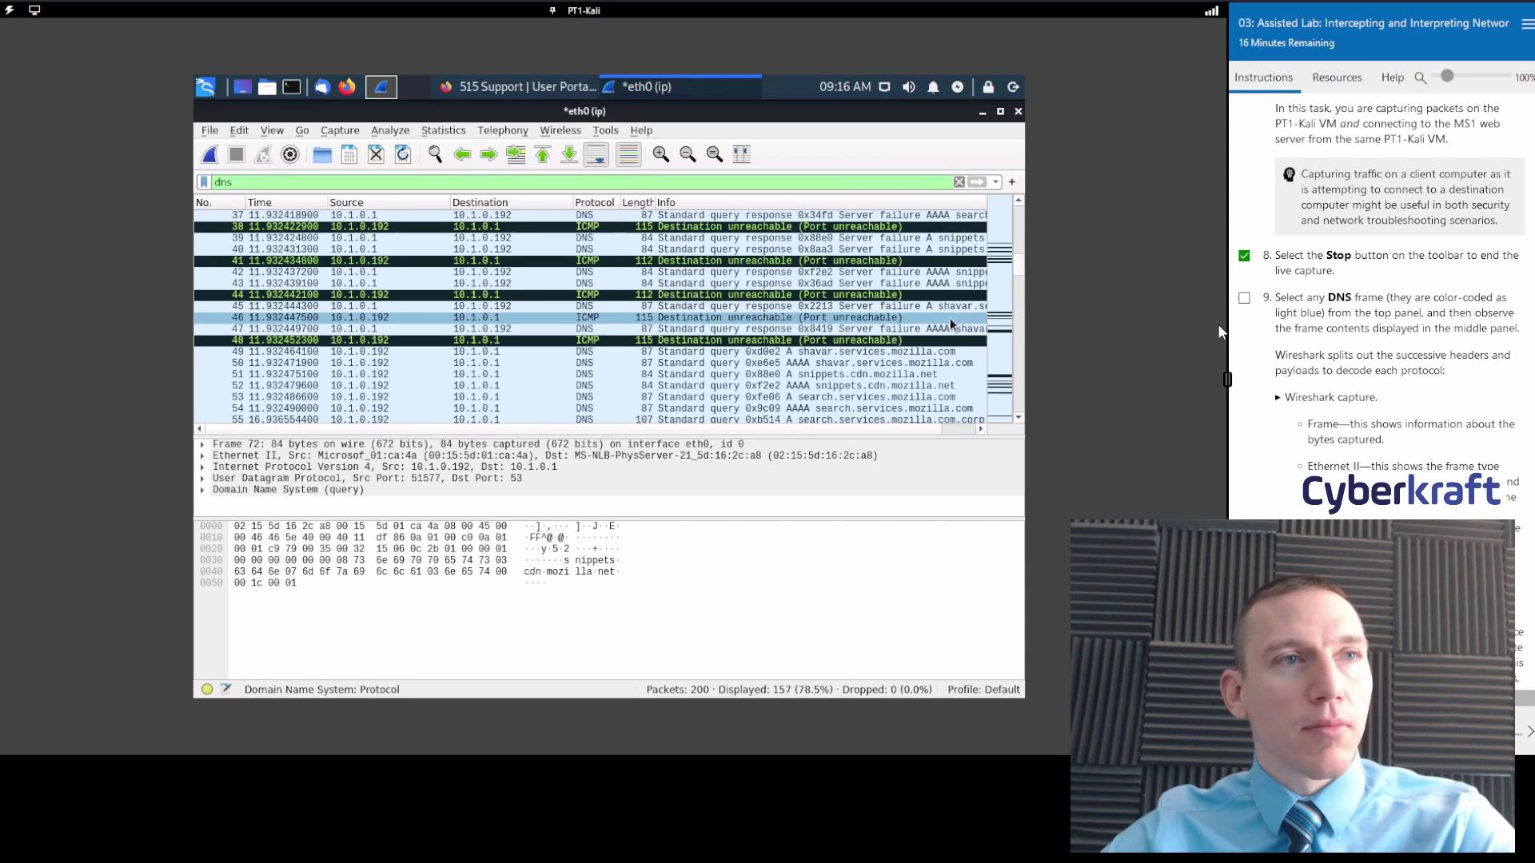
{"action": "scroll", "coordinate": [1367, 323], "scroll_direction": "down", "scroll_amount": 1}
{"action": "scroll", "coordinate": [1367, 324], "scroll_direction": "down", "scroll_amount": 1}
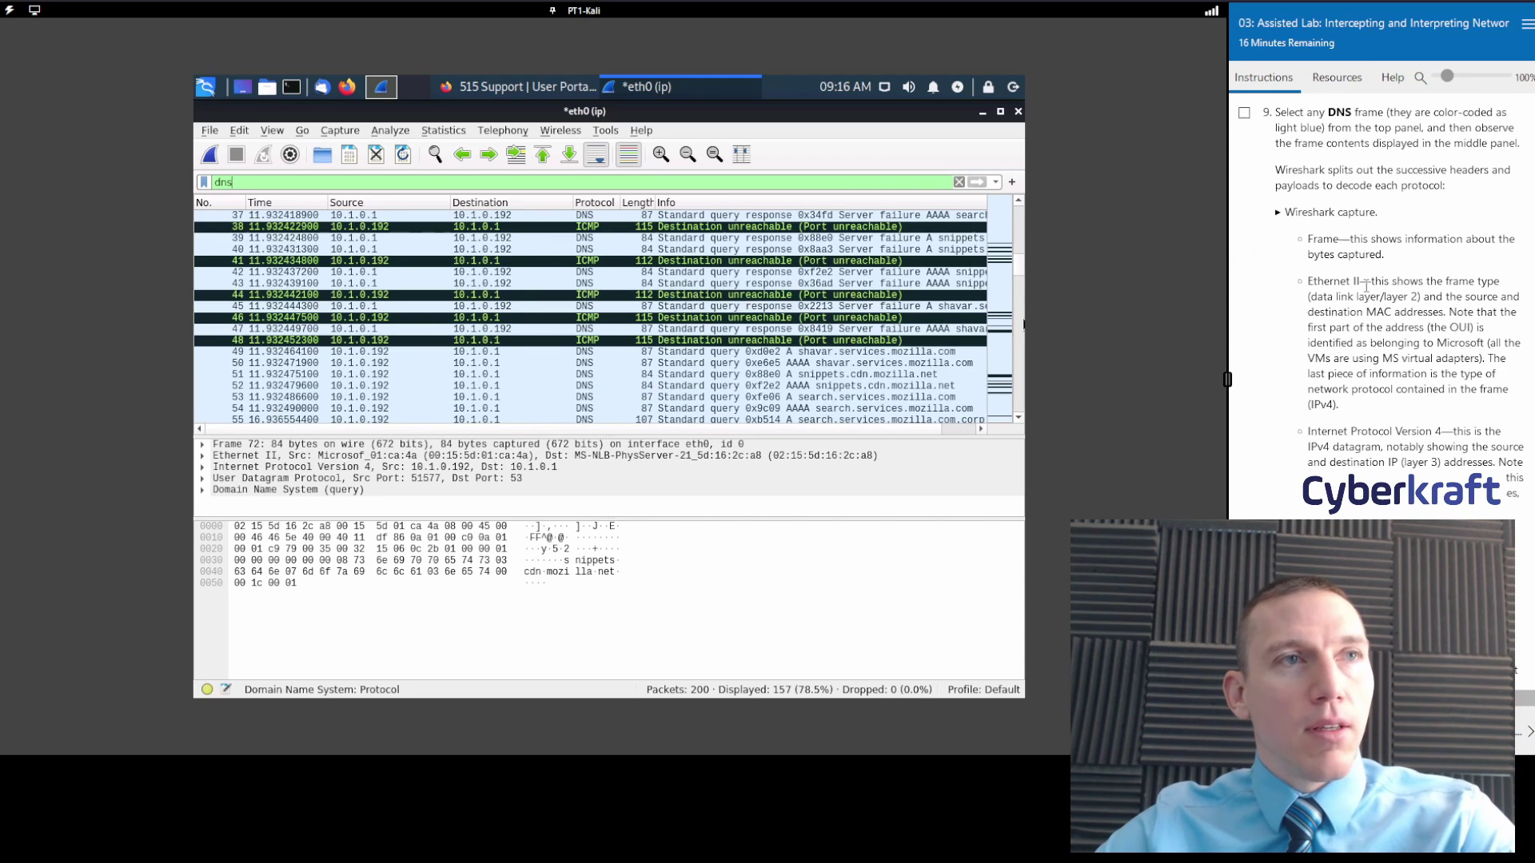
Check off lab step 9 and briefly view the example capture screenshot.
{"action": "left_click", "coordinate": [1243, 113]}
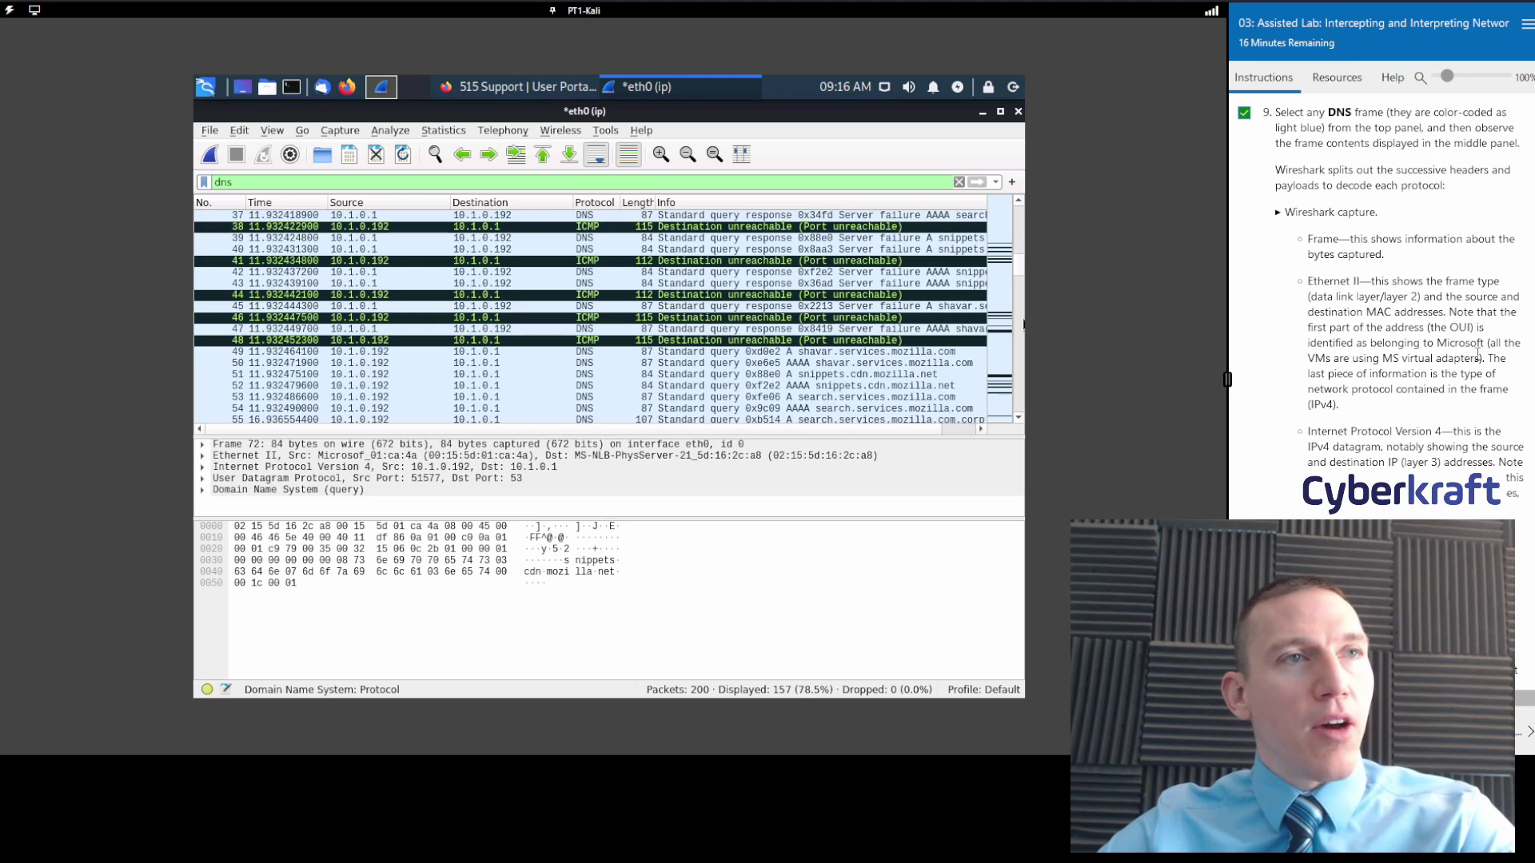
{"action": "left_click", "coordinate": [1277, 213]}
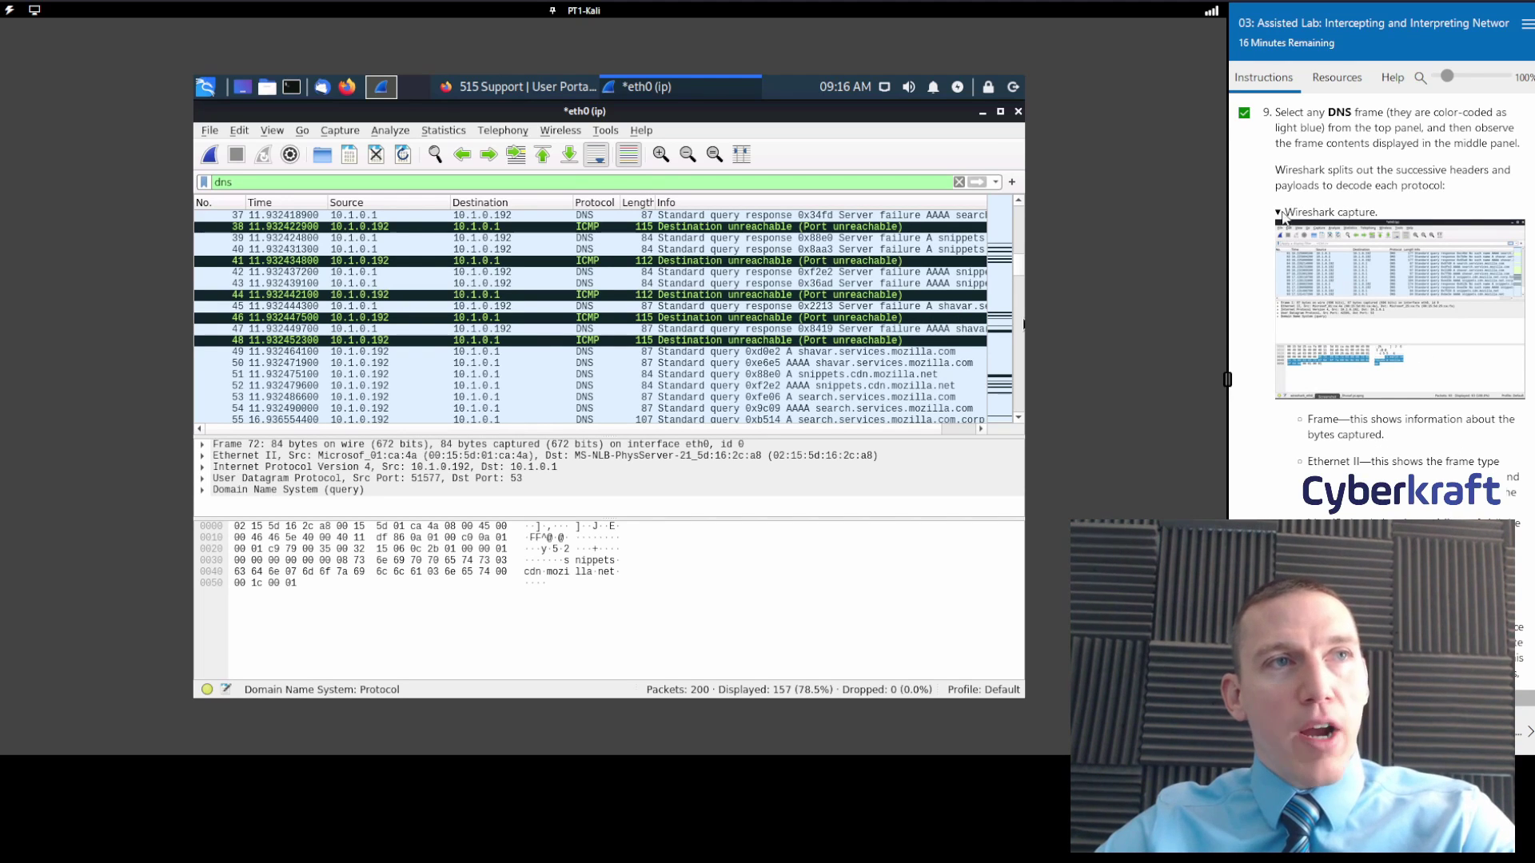
{"action": "left_click", "coordinate": [1278, 214]}
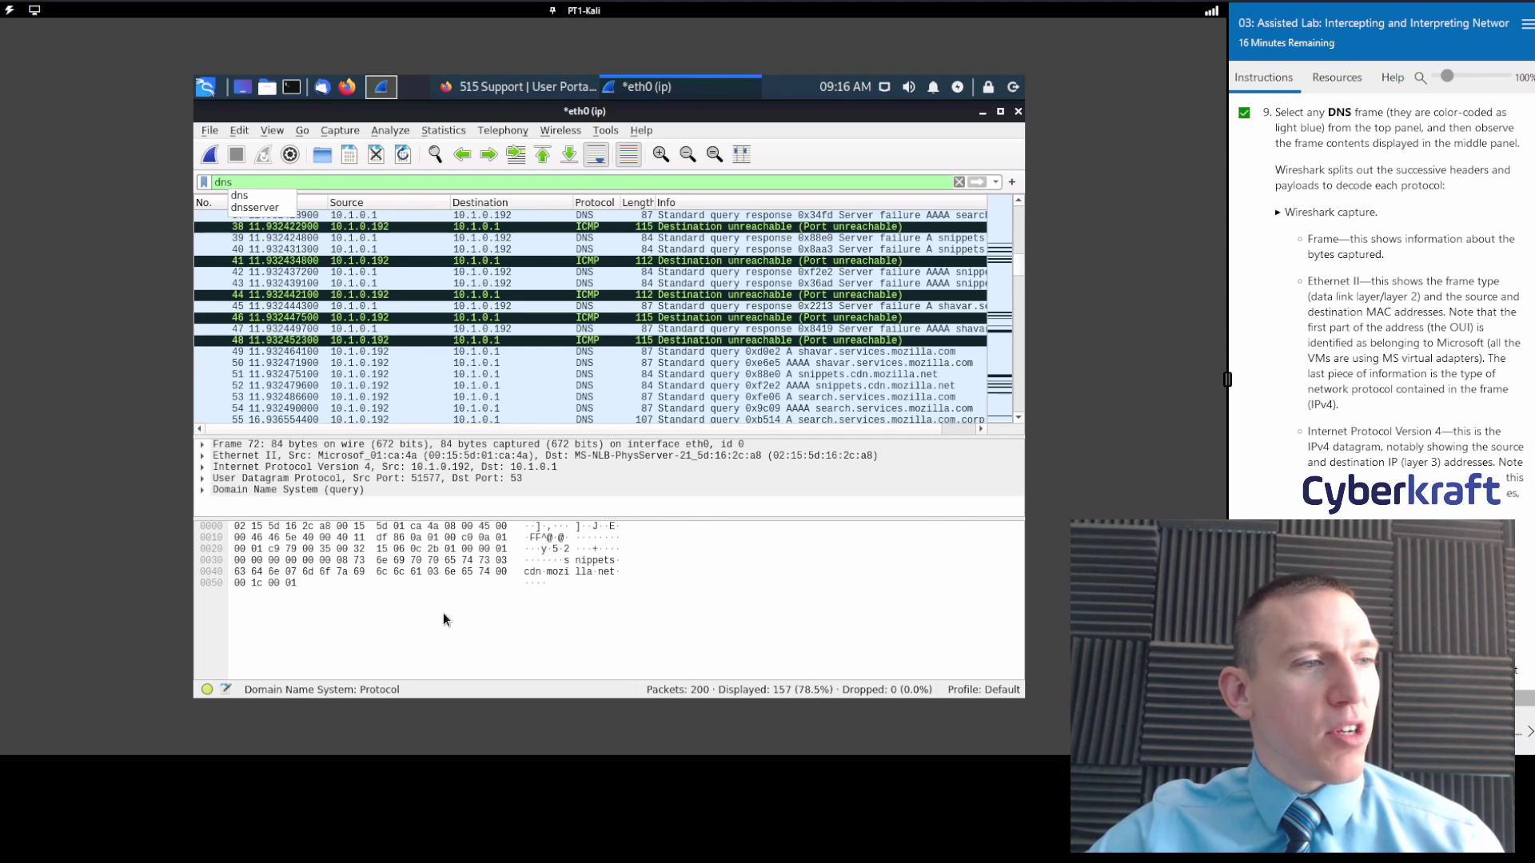
Identify the IP checksum, UDP, DNS Additional RRs and Time to live fields from hex bytes.
{"action": "left_click", "coordinate": [381, 539]}
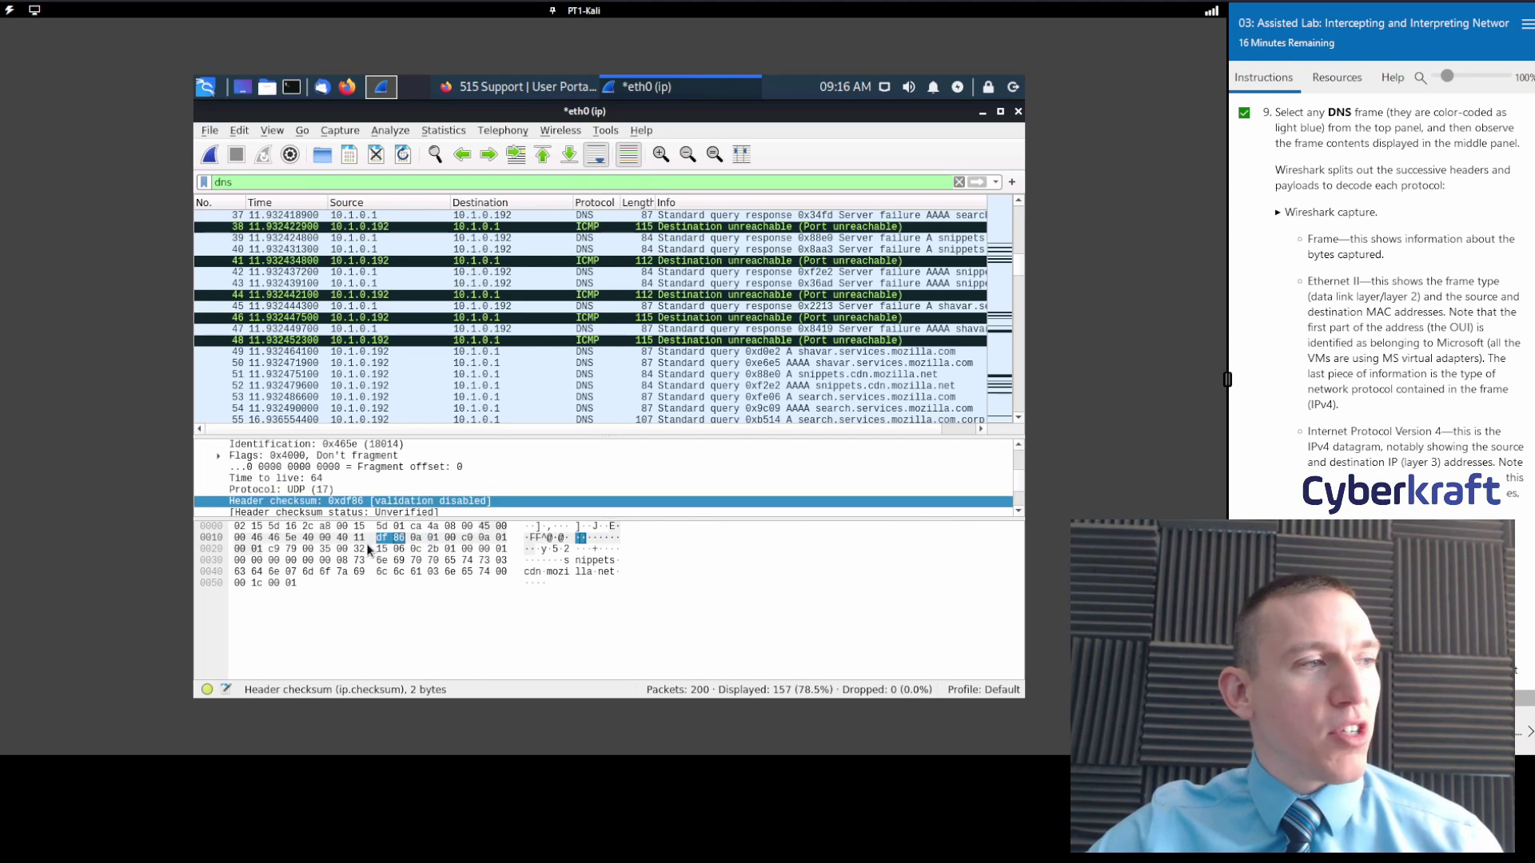
{"action": "left_click", "coordinate": [366, 549]}
{"action": "left_click", "coordinate": [323, 561]}
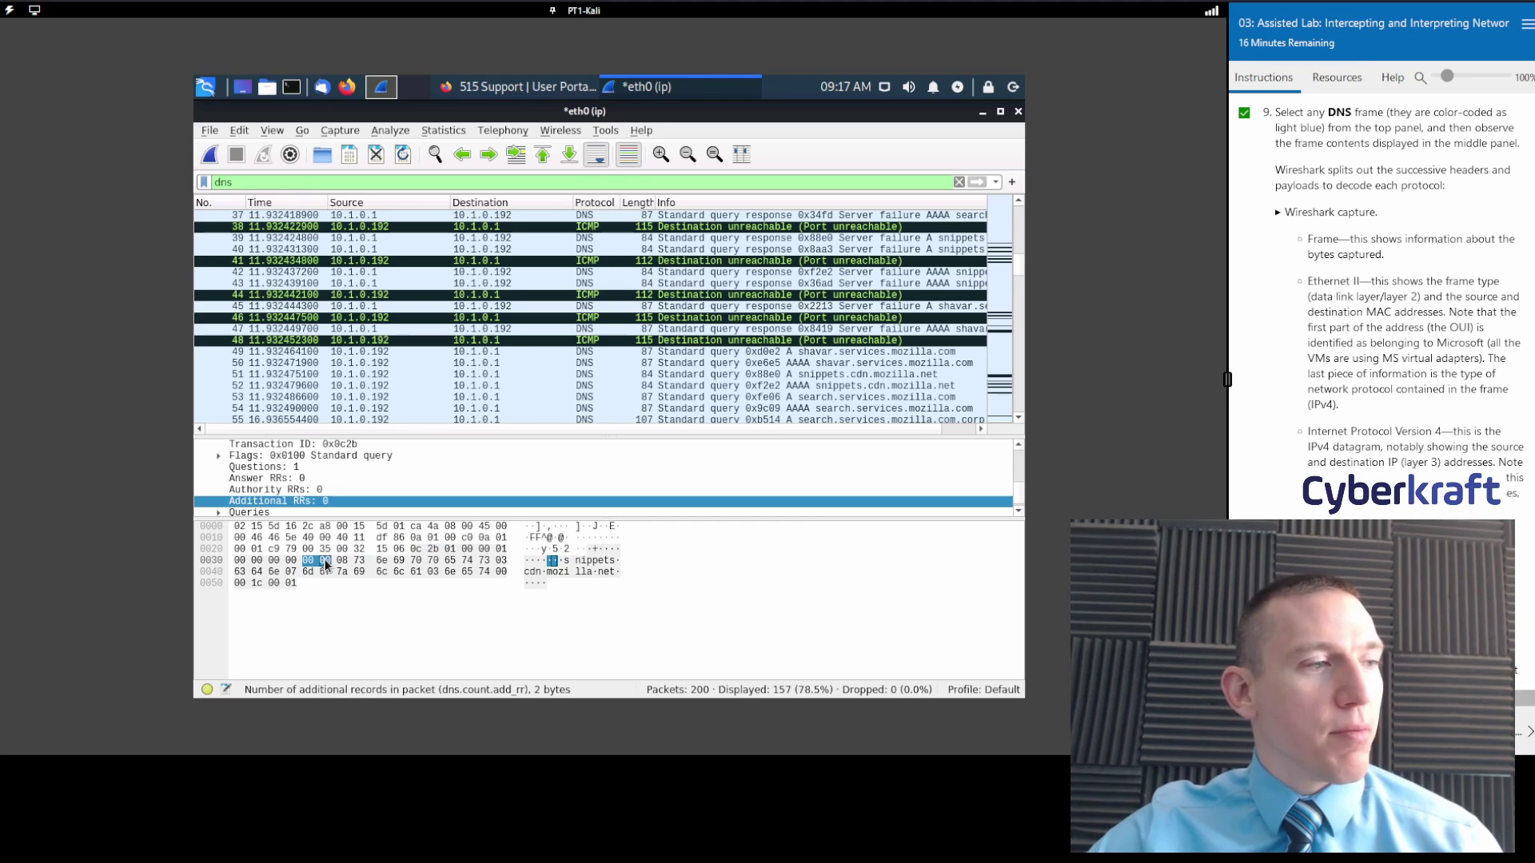
{"action": "left_click", "coordinate": [340, 537]}
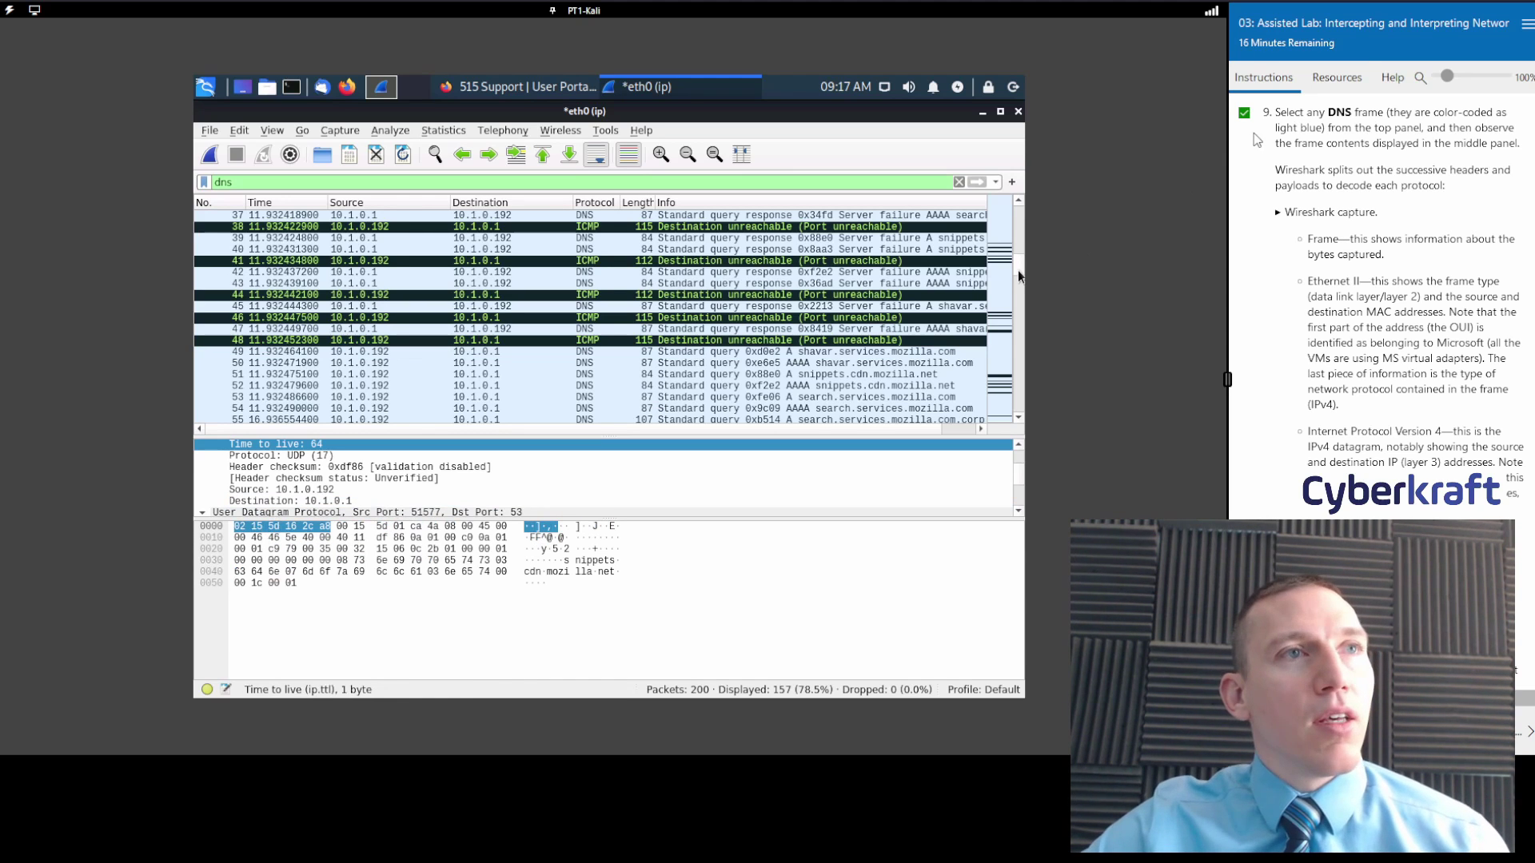
Clear the dns display filter so all 200 packets are displayed again.
{"action": "triple_click", "coordinate": [386, 185]}
{"action": "key", "text": "BackSpace"}
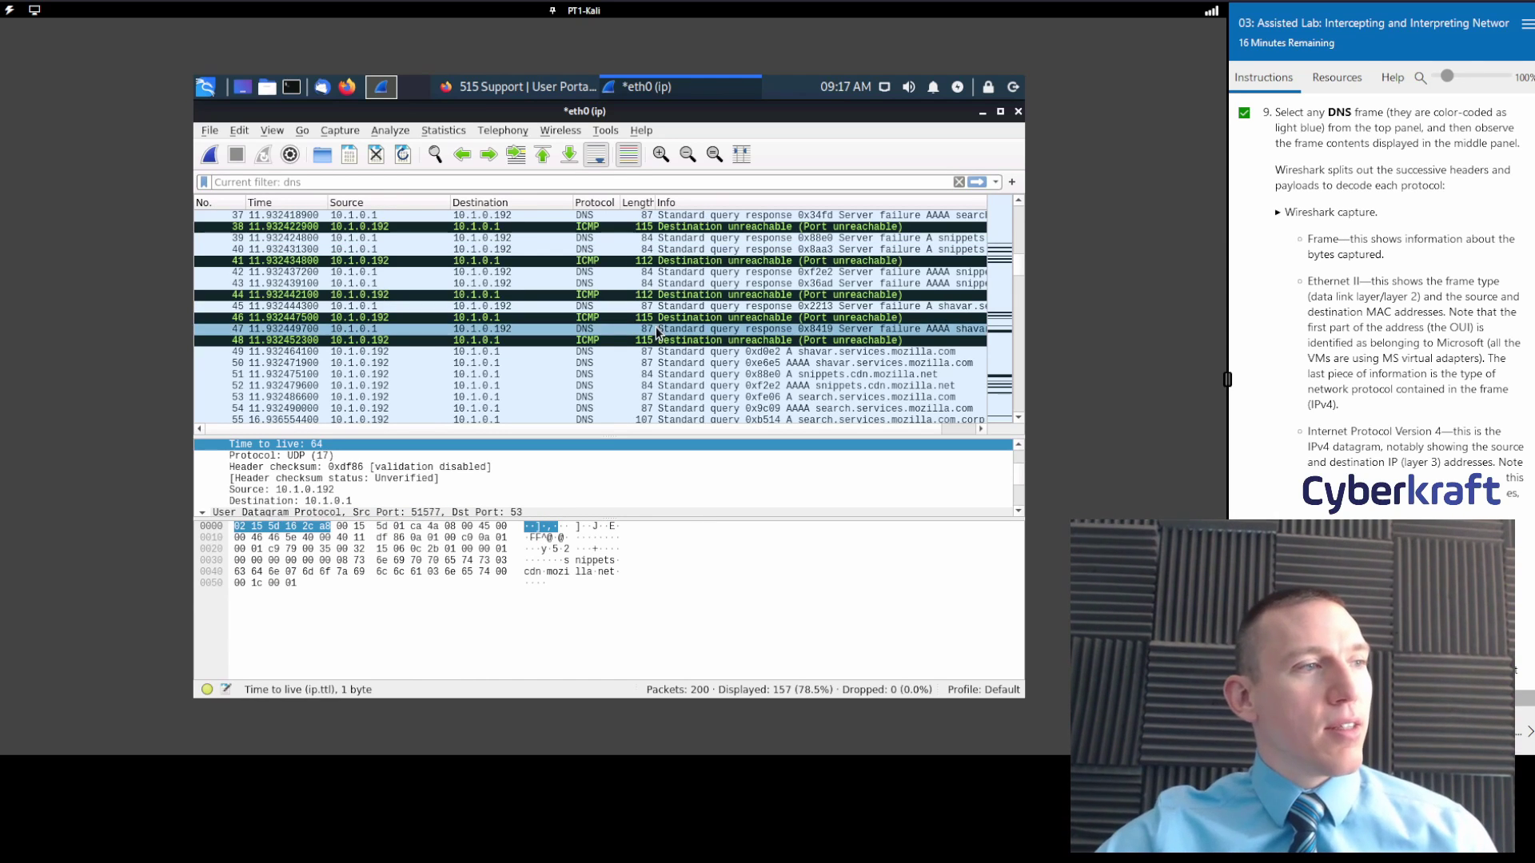
{"action": "scroll", "coordinate": [805, 316], "scroll_direction": "up", "scroll_amount": 1}
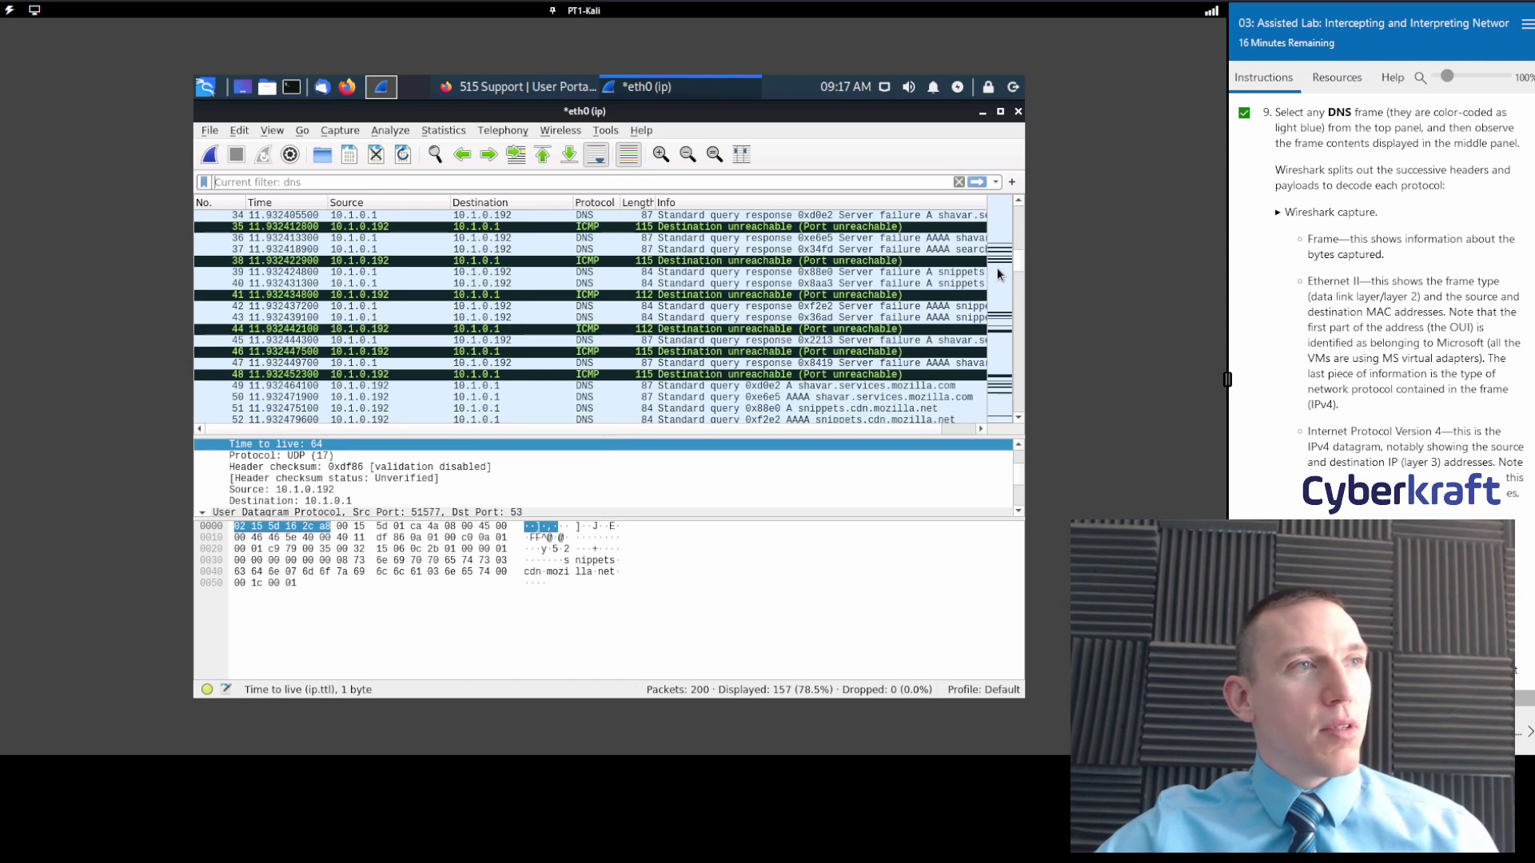
{"action": "left_click", "coordinate": [859, 295]}
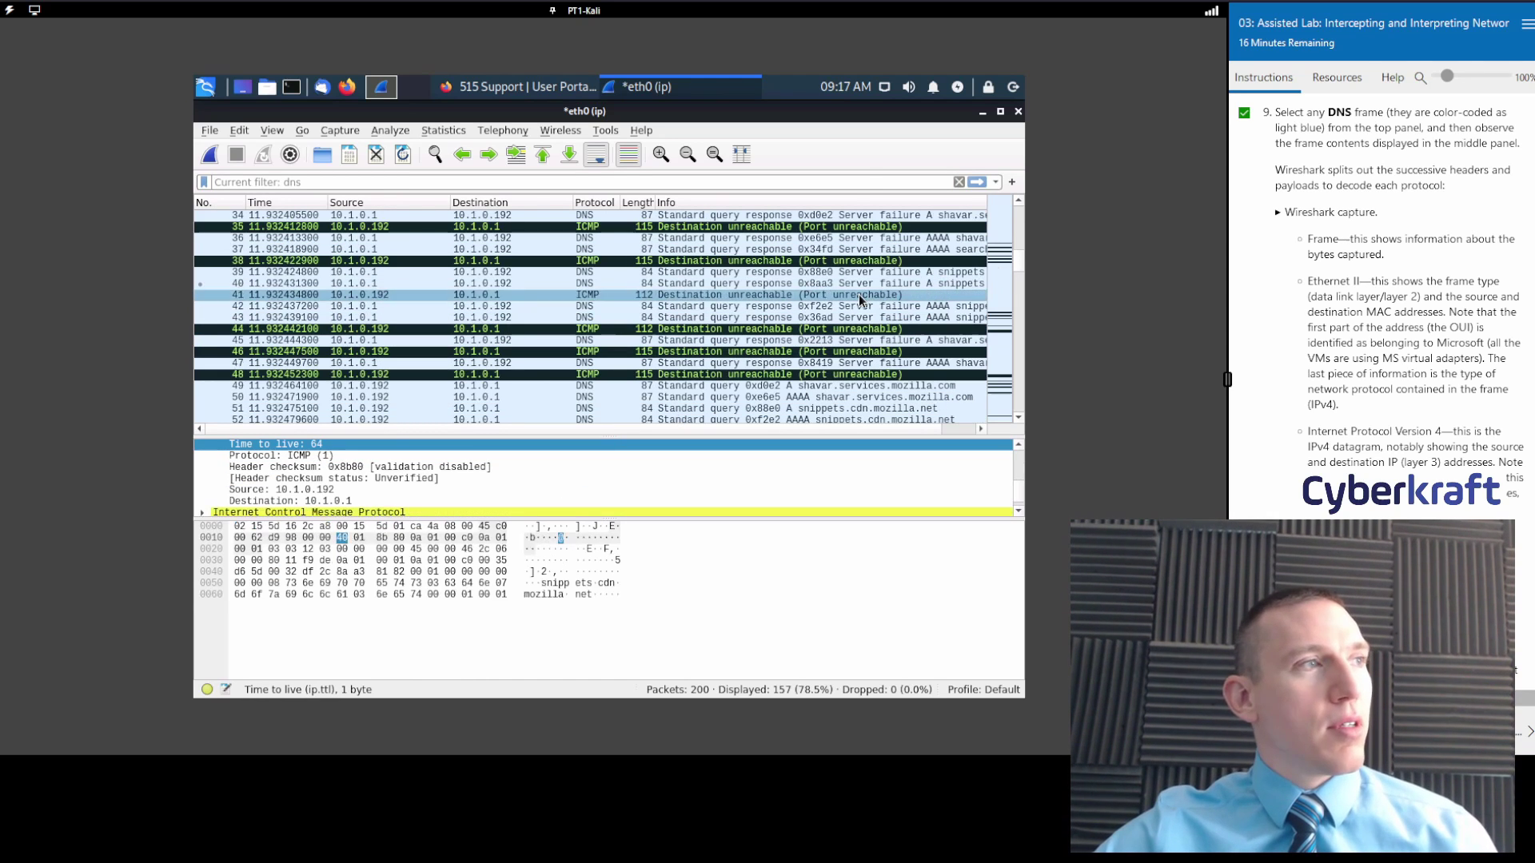
{"action": "left_click", "coordinate": [977, 181]}
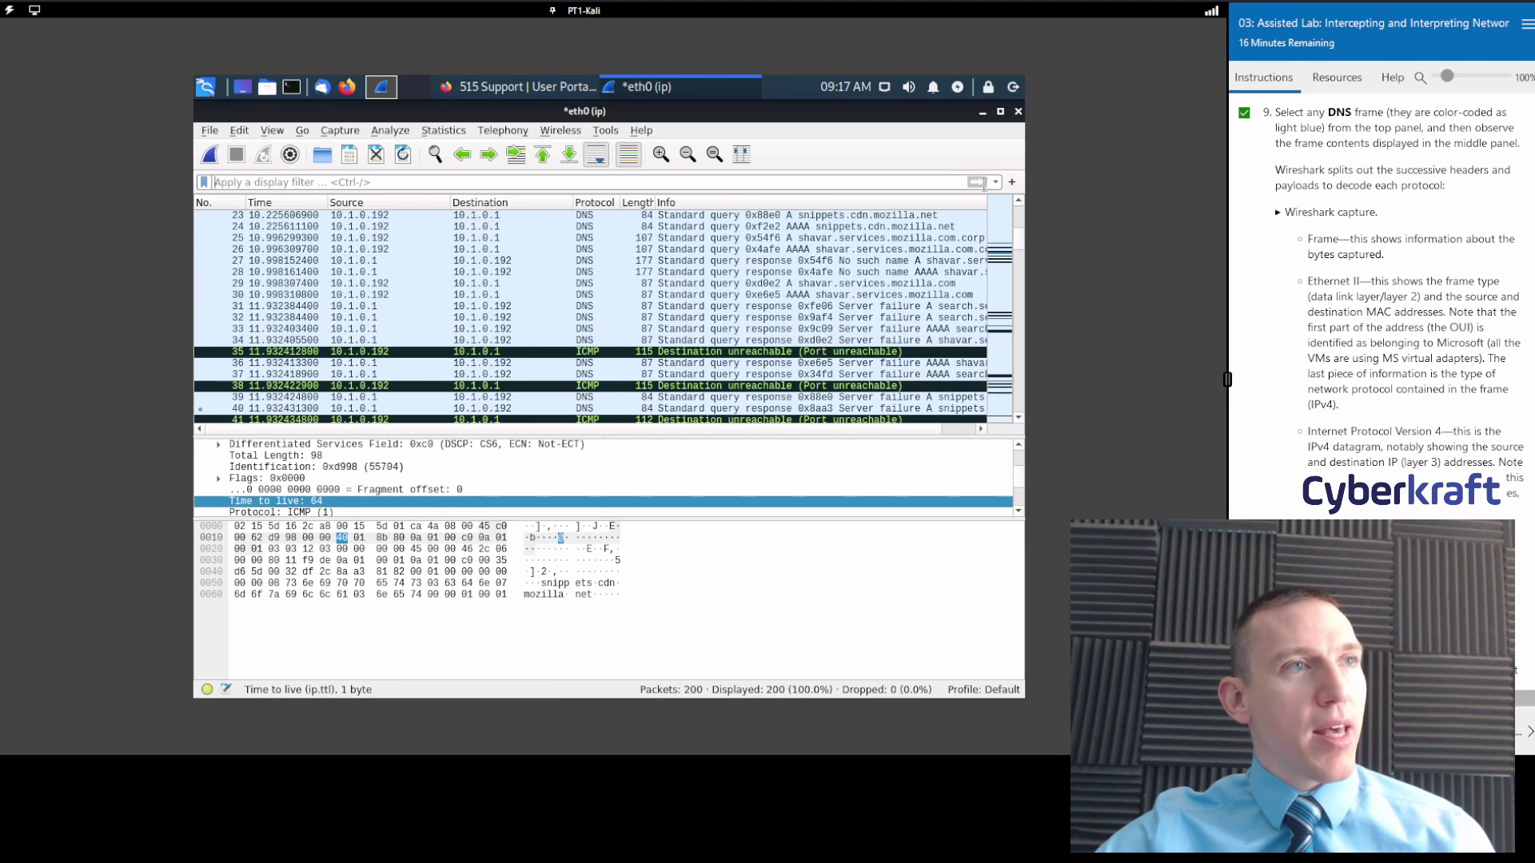
{"action": "left_click", "coordinate": [1008, 282]}
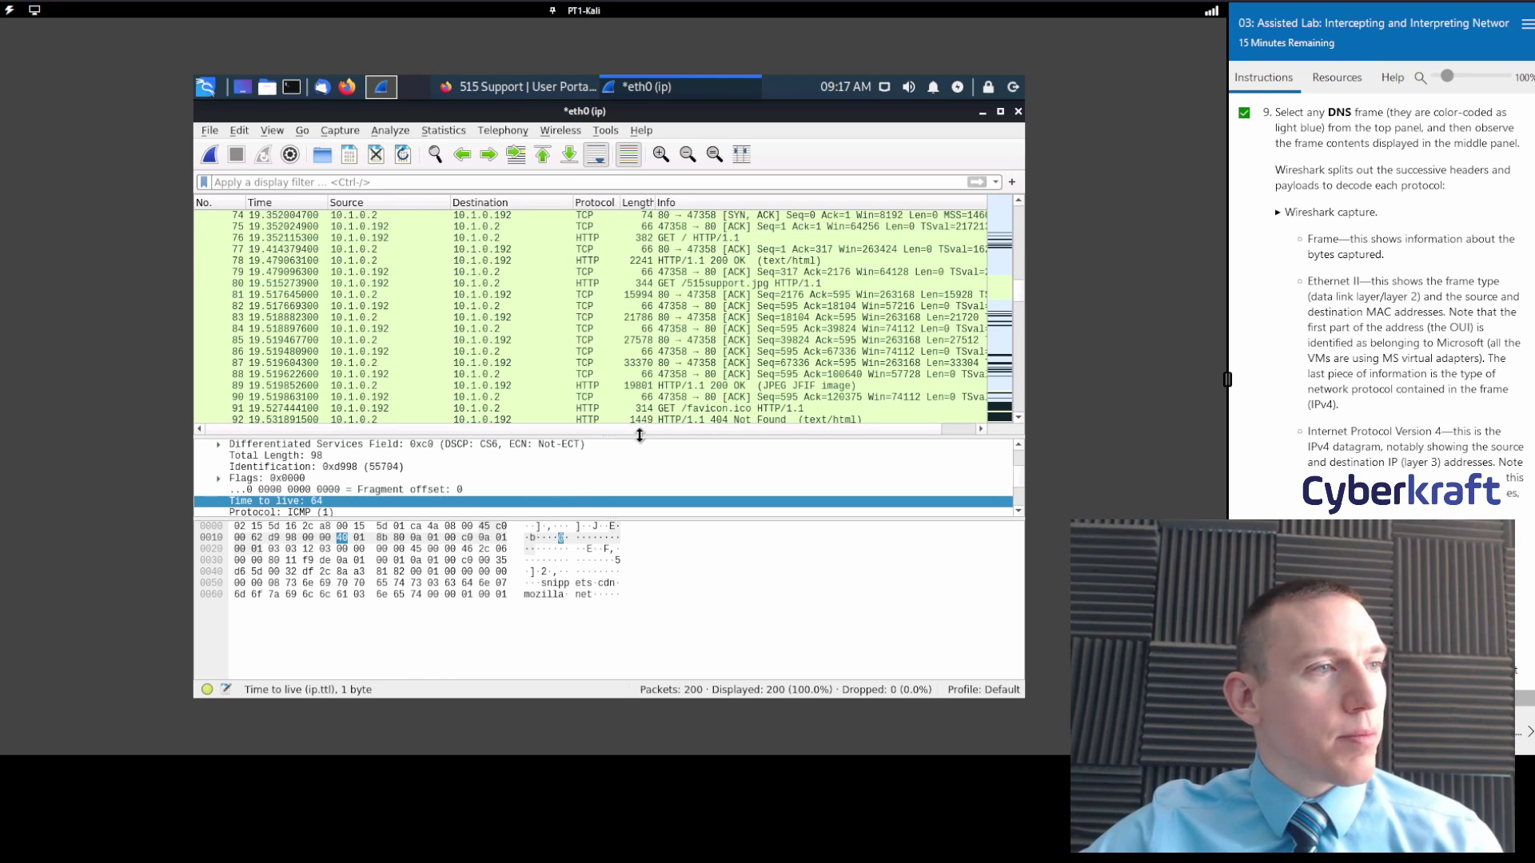
Enlarge the packet list and open TCP SYN packet 73 from 10.1.0.192 to 10.1.0.2.
{"action": "left_click_drag", "start_coordinate": [638, 435], "coordinate": [641, 478]}
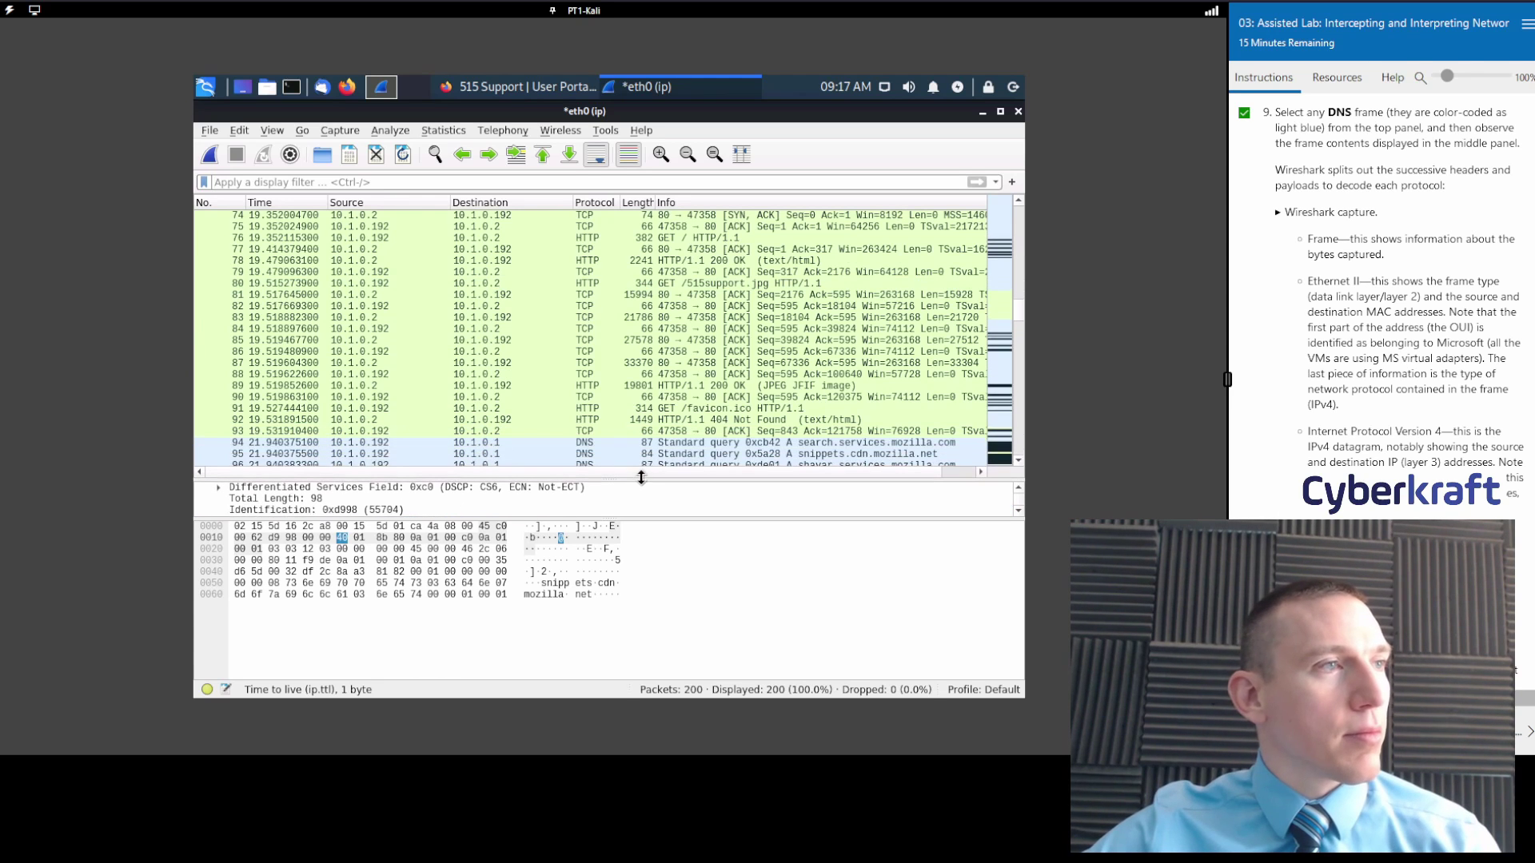
{"action": "left_click", "coordinate": [549, 318]}
{"action": "left_click", "coordinate": [549, 315]}
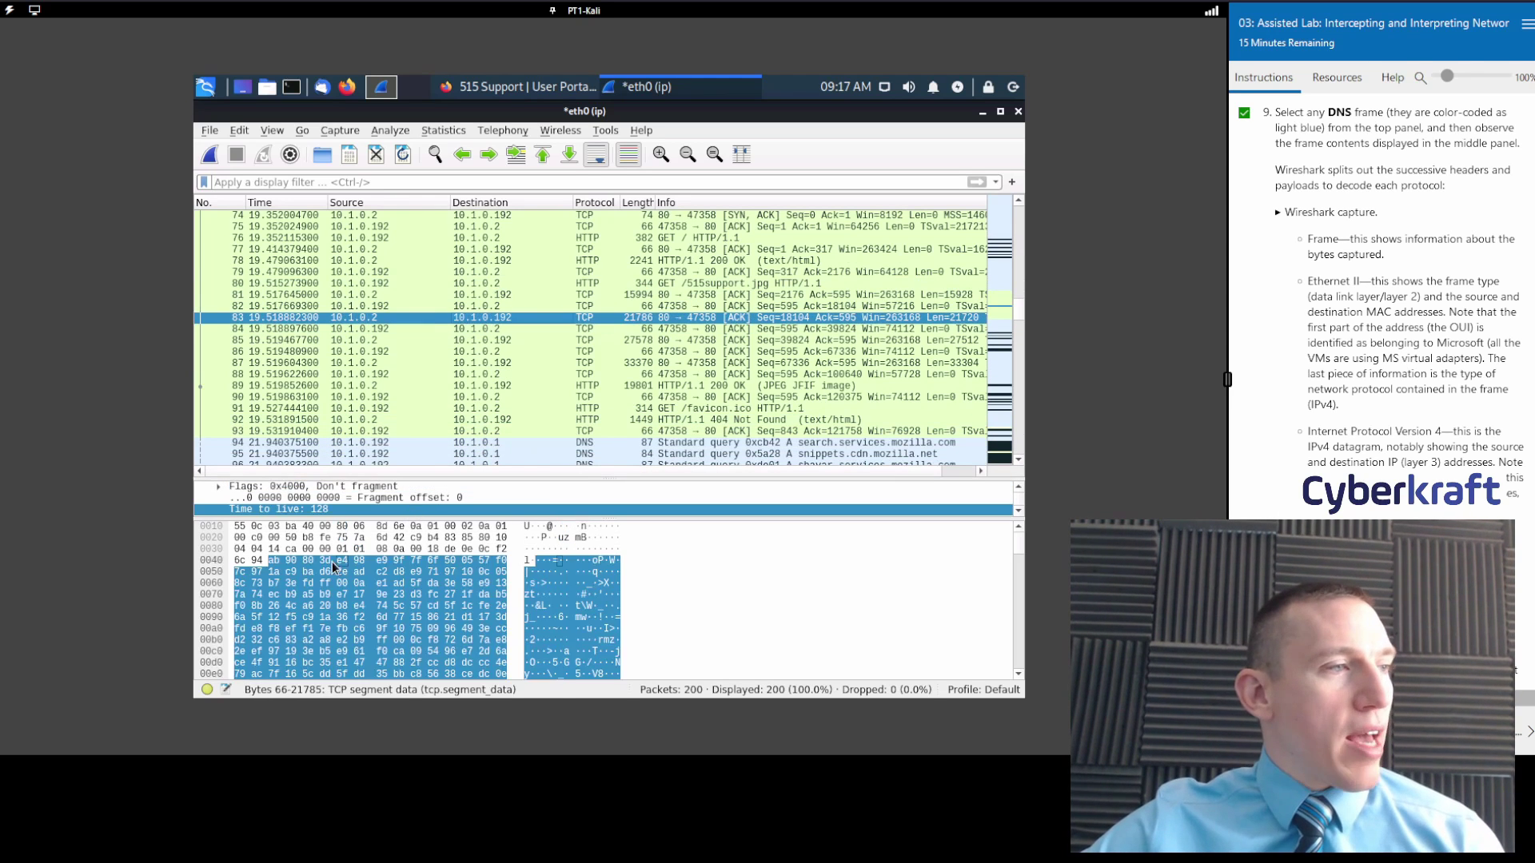
{"action": "scroll", "coordinate": [488, 406], "scroll_direction": "up", "scroll_amount": 10}
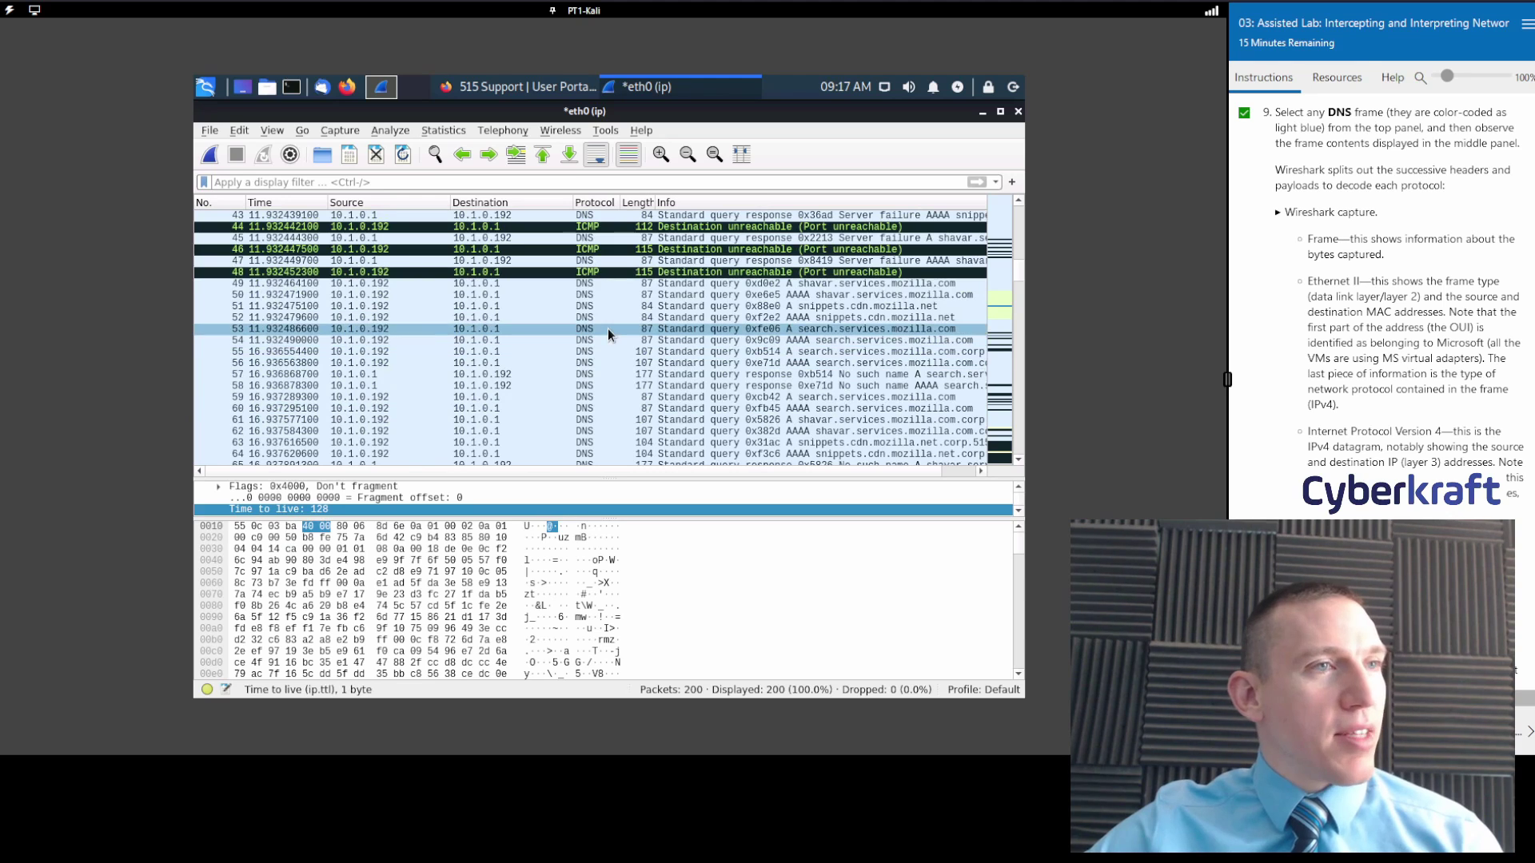
{"action": "left_click", "coordinate": [999, 290]}
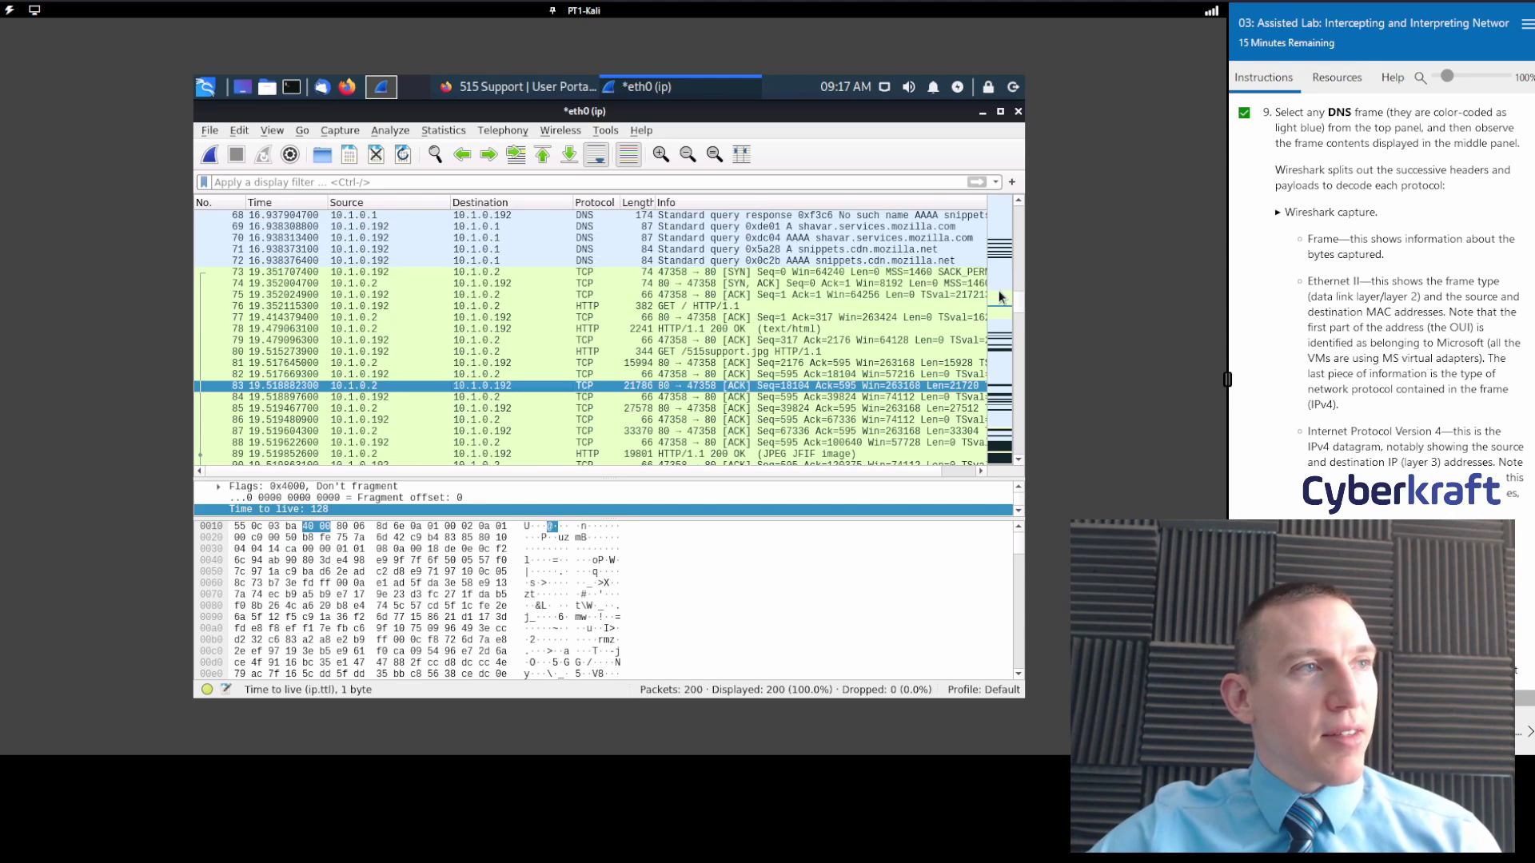
{"action": "left_click", "coordinate": [543, 271]}
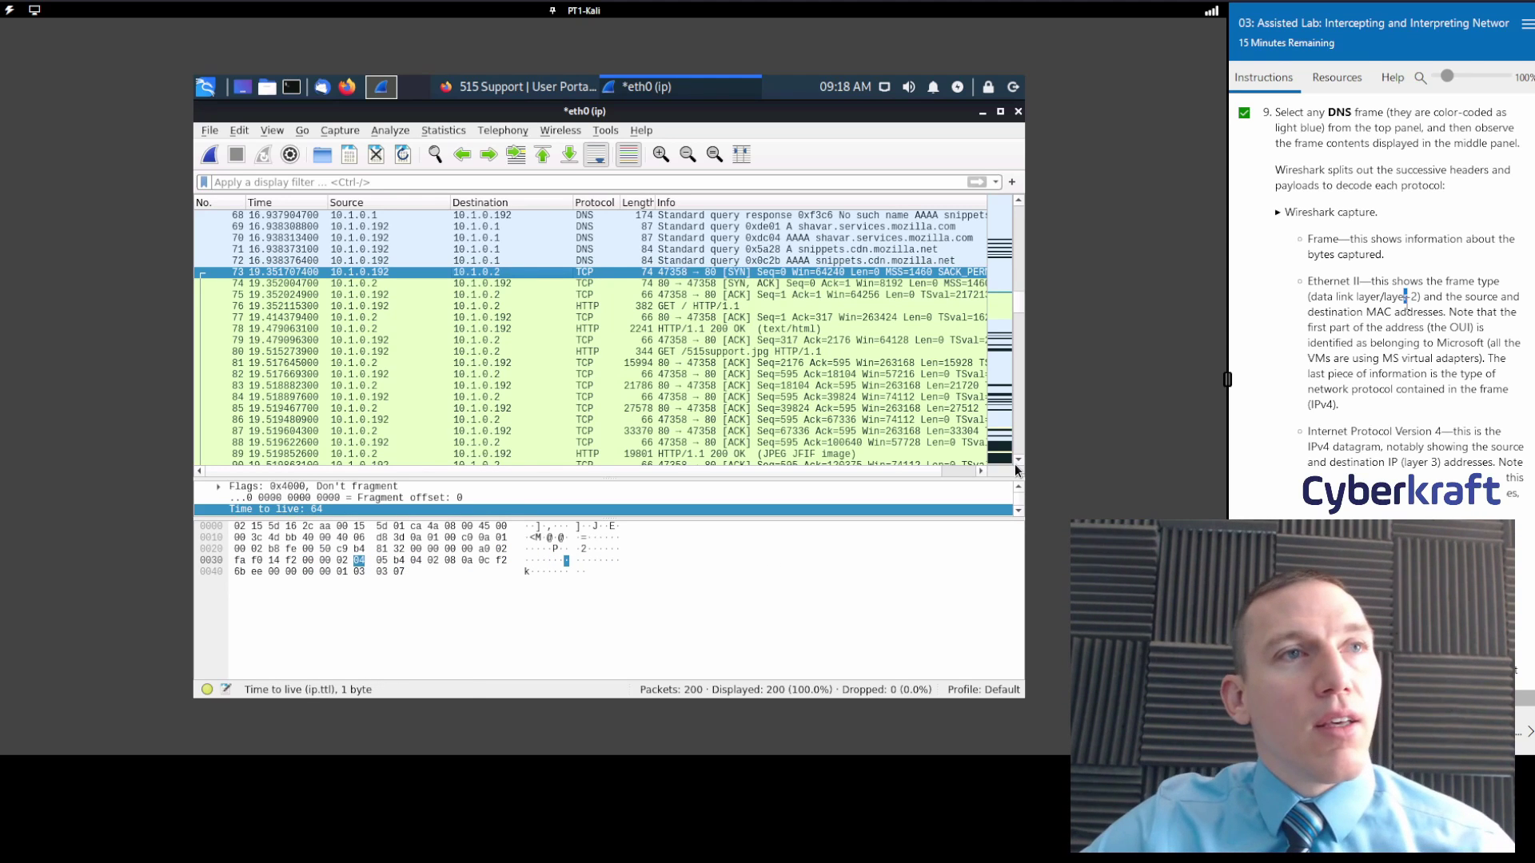
Resize the panes and expand packet 73's IPv4 Flags to inspect Reserved bit, Don't fragment, More fragments.
{"action": "scroll", "coordinate": [1404, 344], "scroll_direction": "down", "scroll_amount": 2}
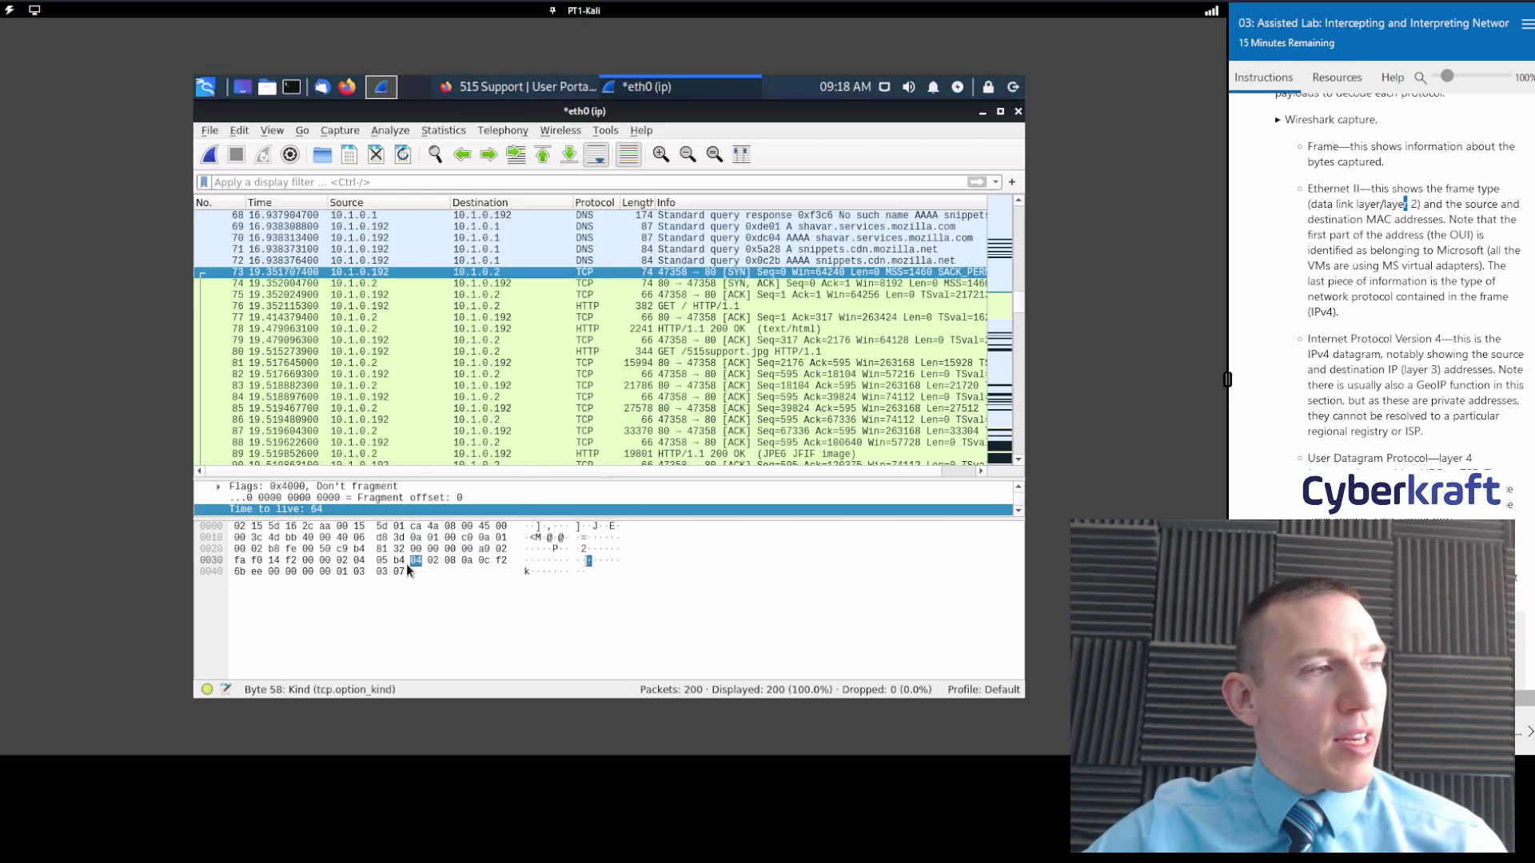
{"action": "left_click_drag", "start_coordinate": [408, 517], "coordinate": [404, 563]}
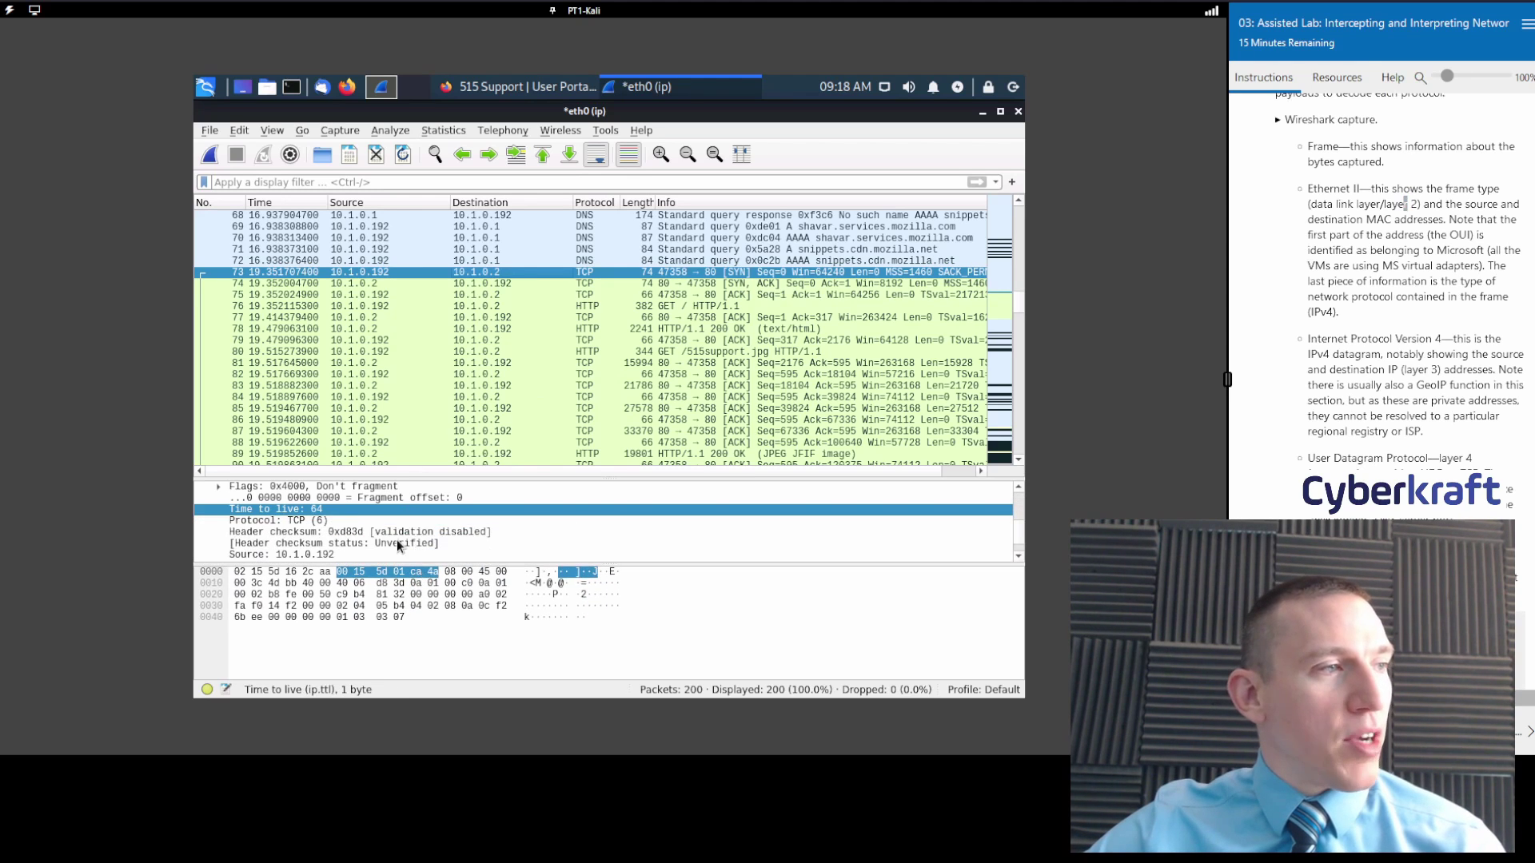
{"action": "left_click_drag", "start_coordinate": [275, 476], "coordinate": [240, 433]}
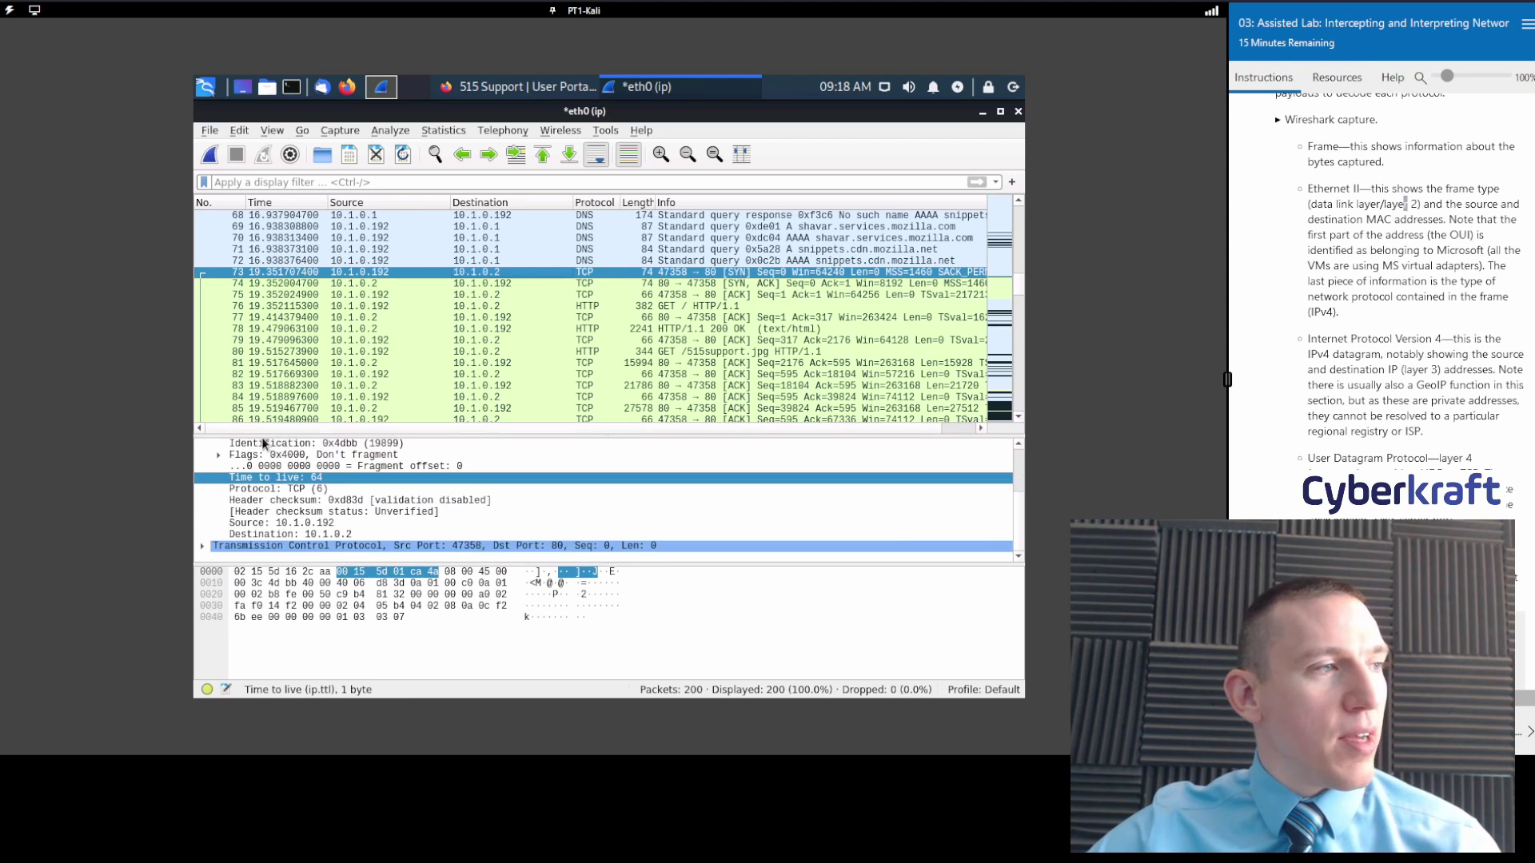
{"action": "left_click", "coordinate": [218, 455]}
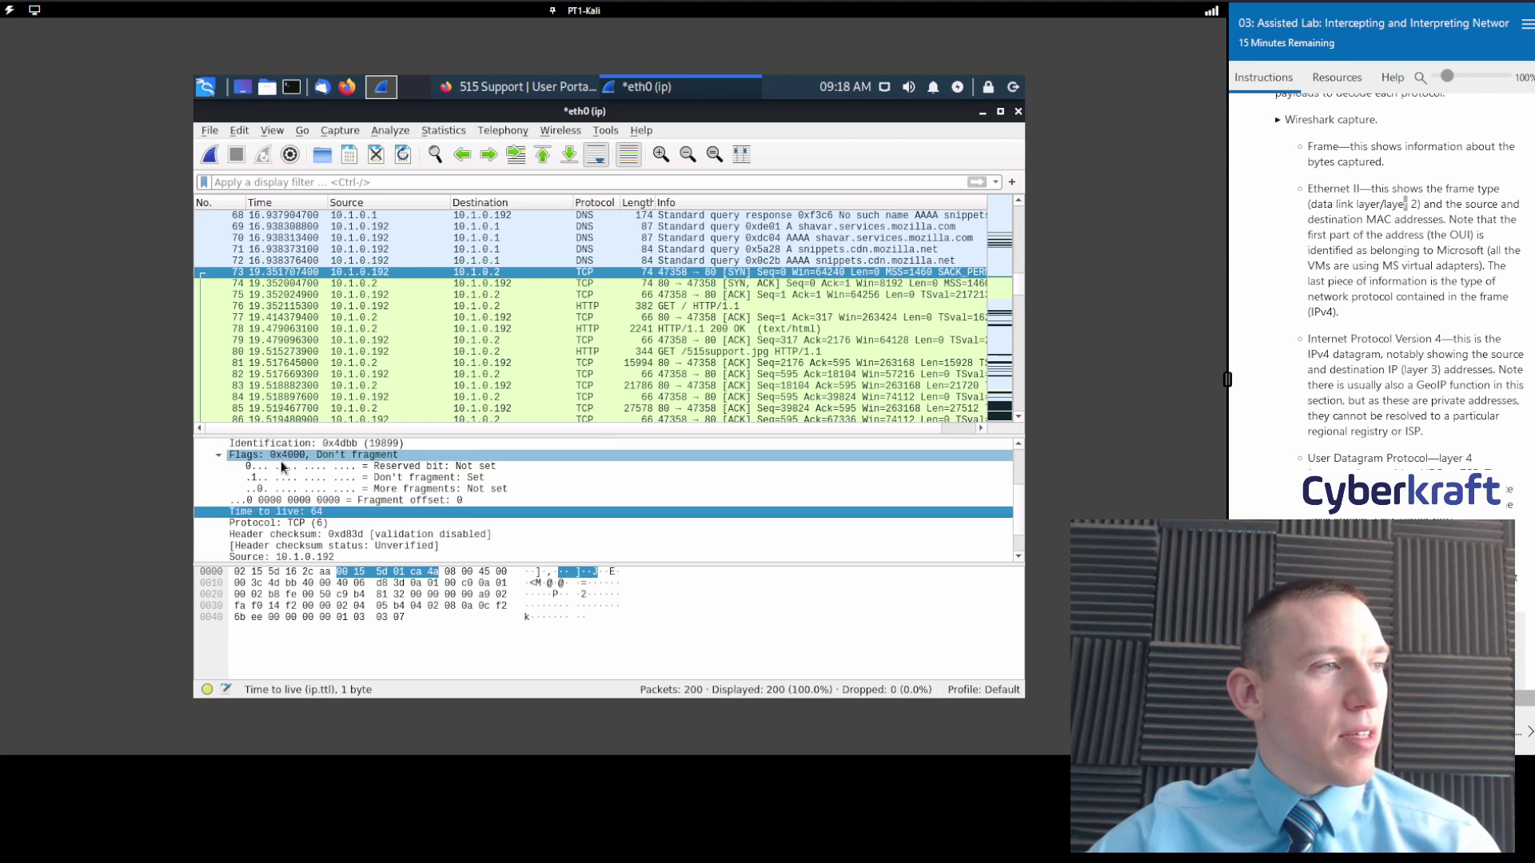
{"action": "left_click", "coordinate": [376, 469]}
{"action": "left_click", "coordinate": [408, 478]}
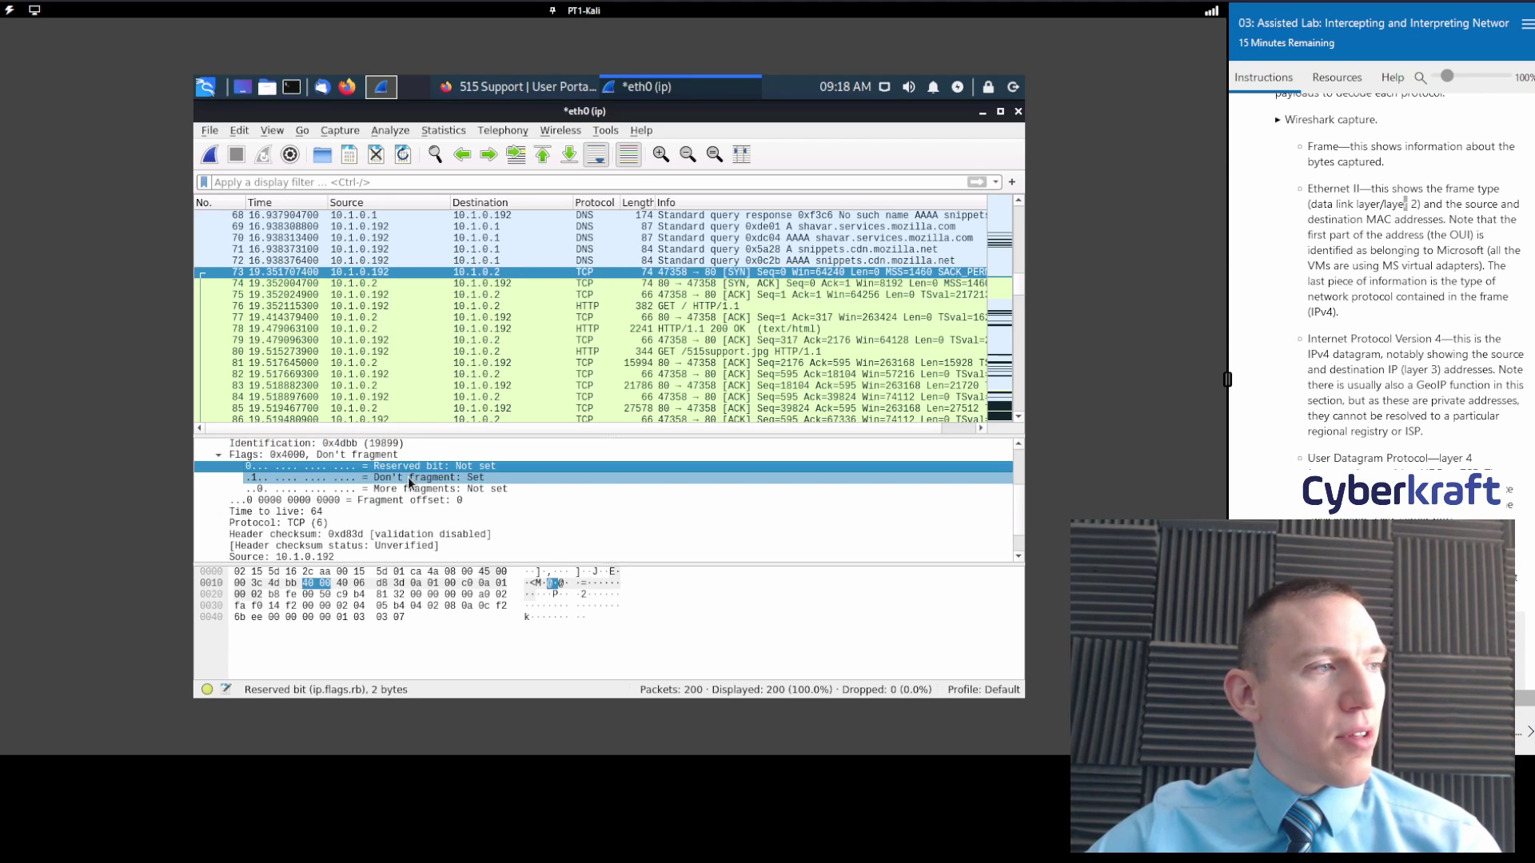
{"action": "left_click", "coordinate": [410, 489]}
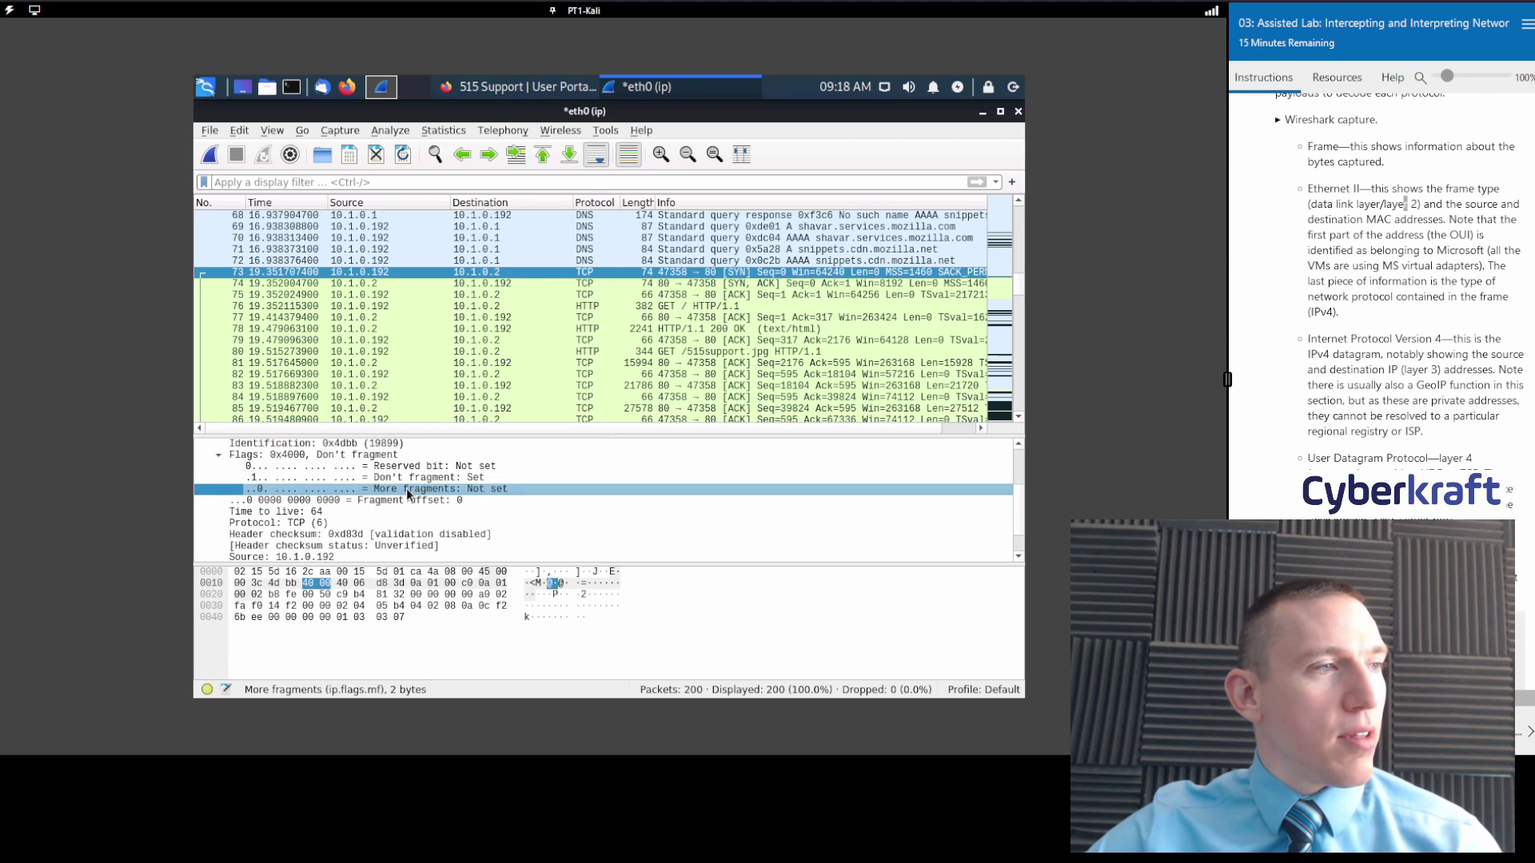
{"action": "left_click", "coordinate": [406, 477]}
{"action": "left_click", "coordinate": [409, 467]}
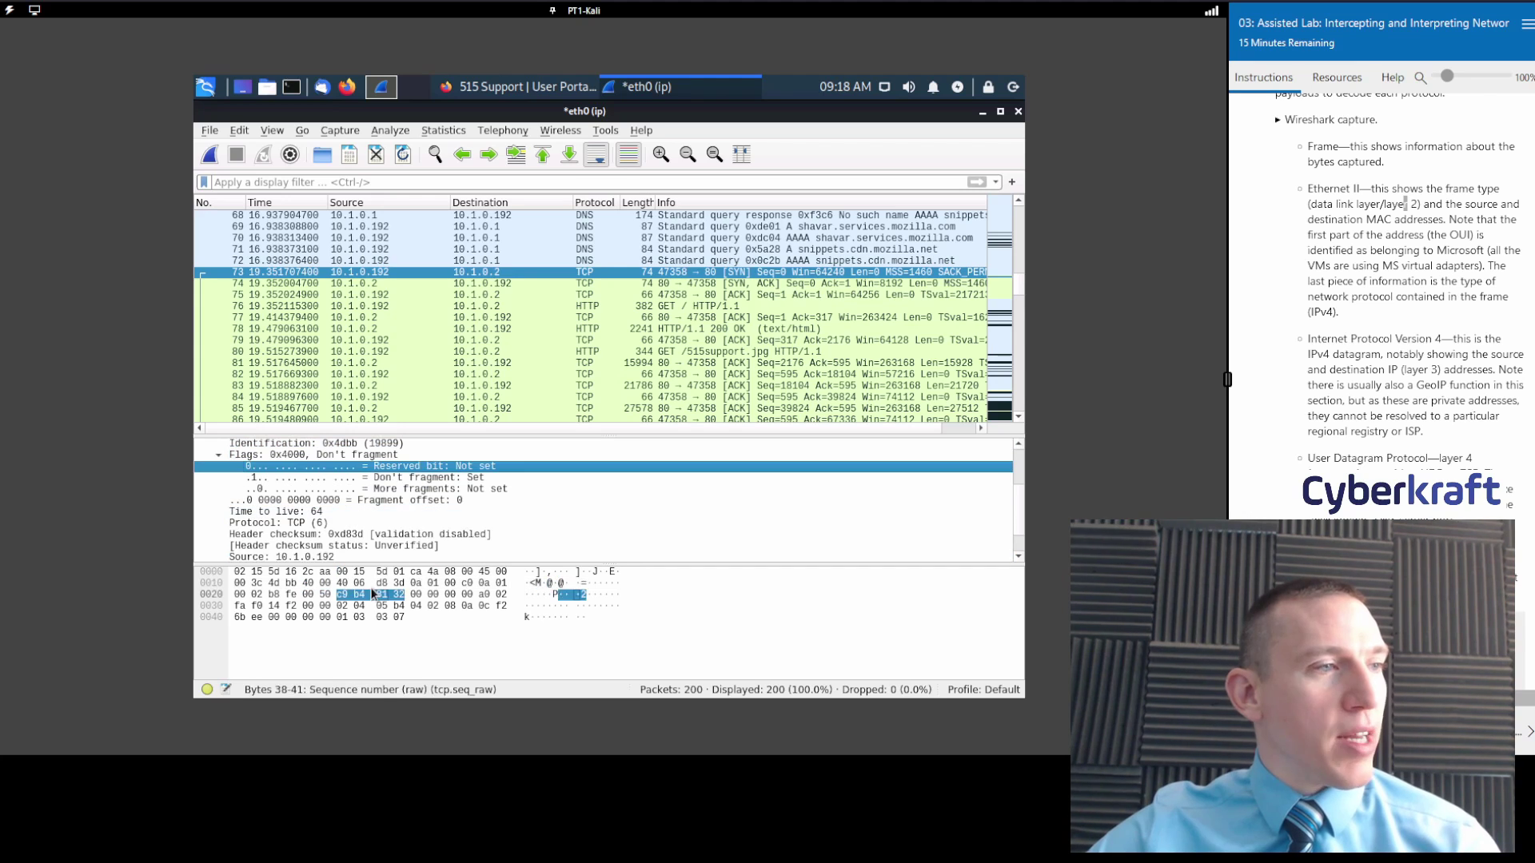
Step through the flag bits again, check the Protocol field byte 06, then collapse the IPv4 tree.
{"action": "left_click", "coordinate": [391, 474]}
{"action": "left_click", "coordinate": [395, 484]}
{"action": "left_click", "coordinate": [400, 468]}
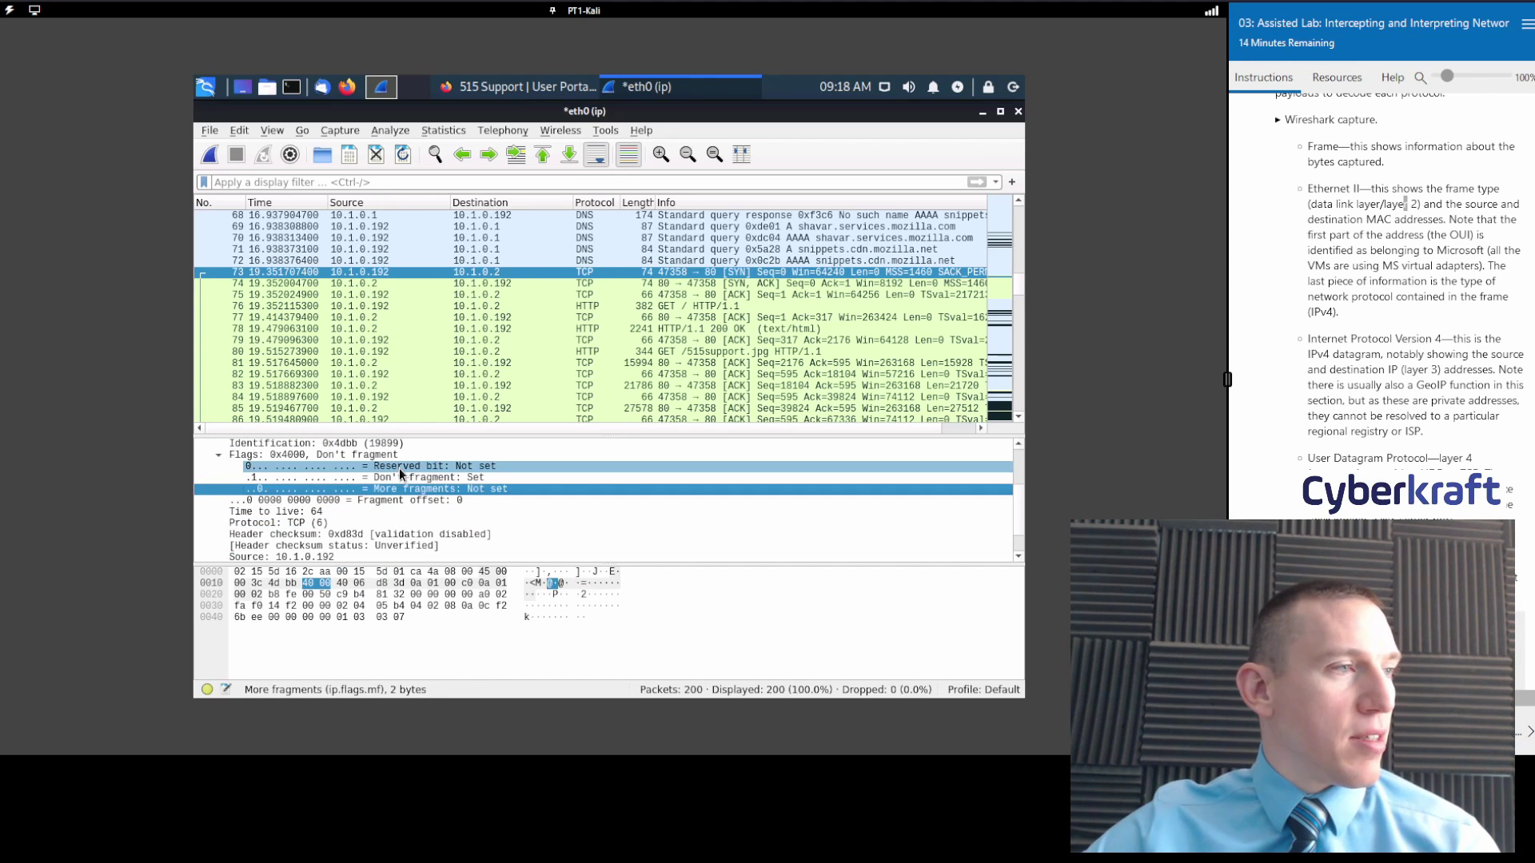
{"action": "left_click", "coordinate": [400, 477]}
{"action": "left_click", "coordinate": [400, 487]}
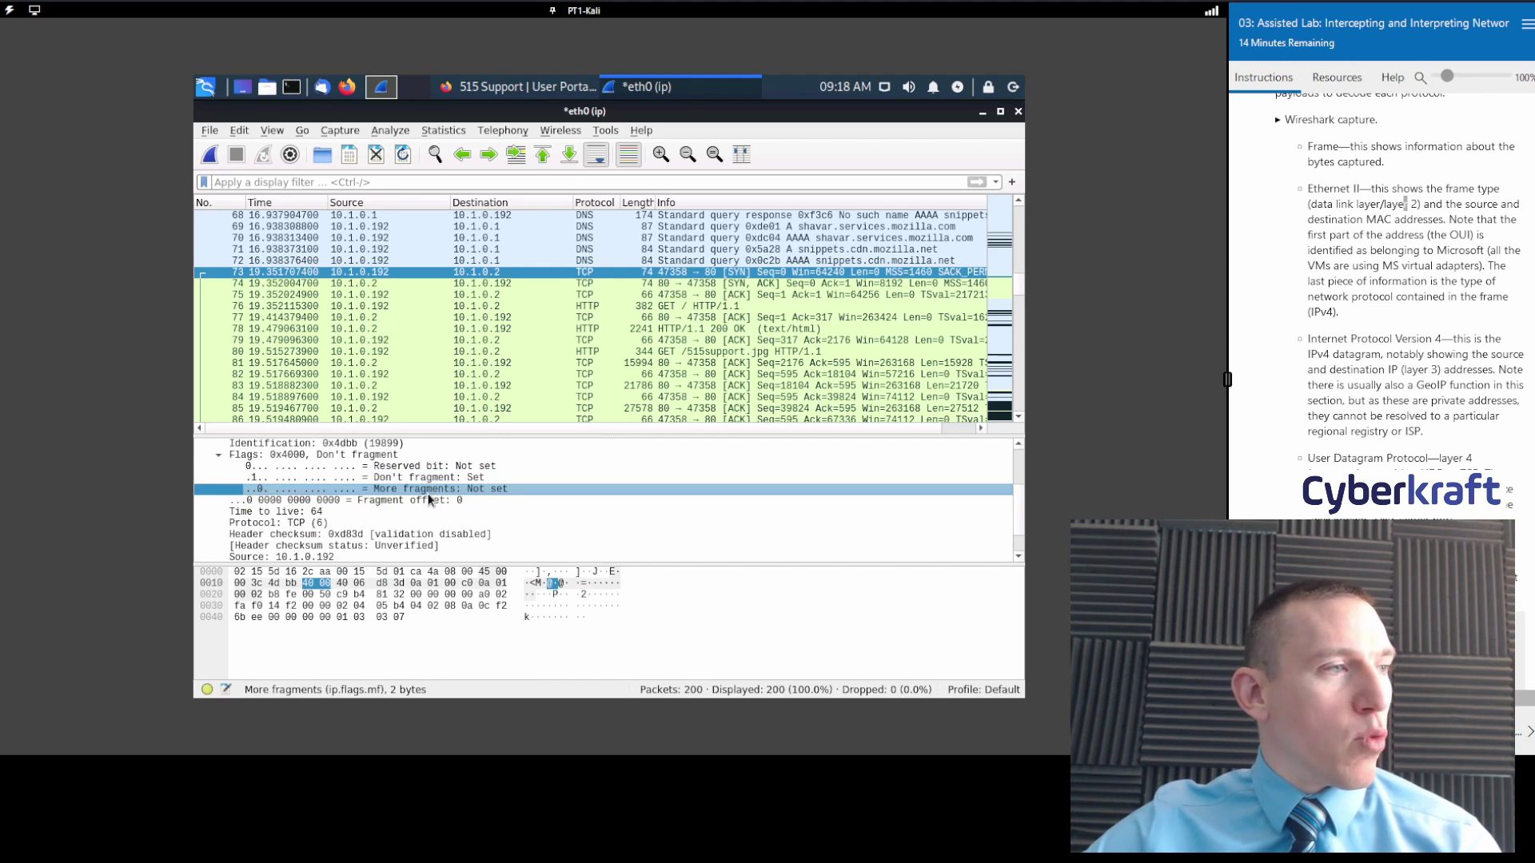
{"action": "scroll", "coordinate": [428, 494], "scroll_direction": "down", "scroll_amount": 1}
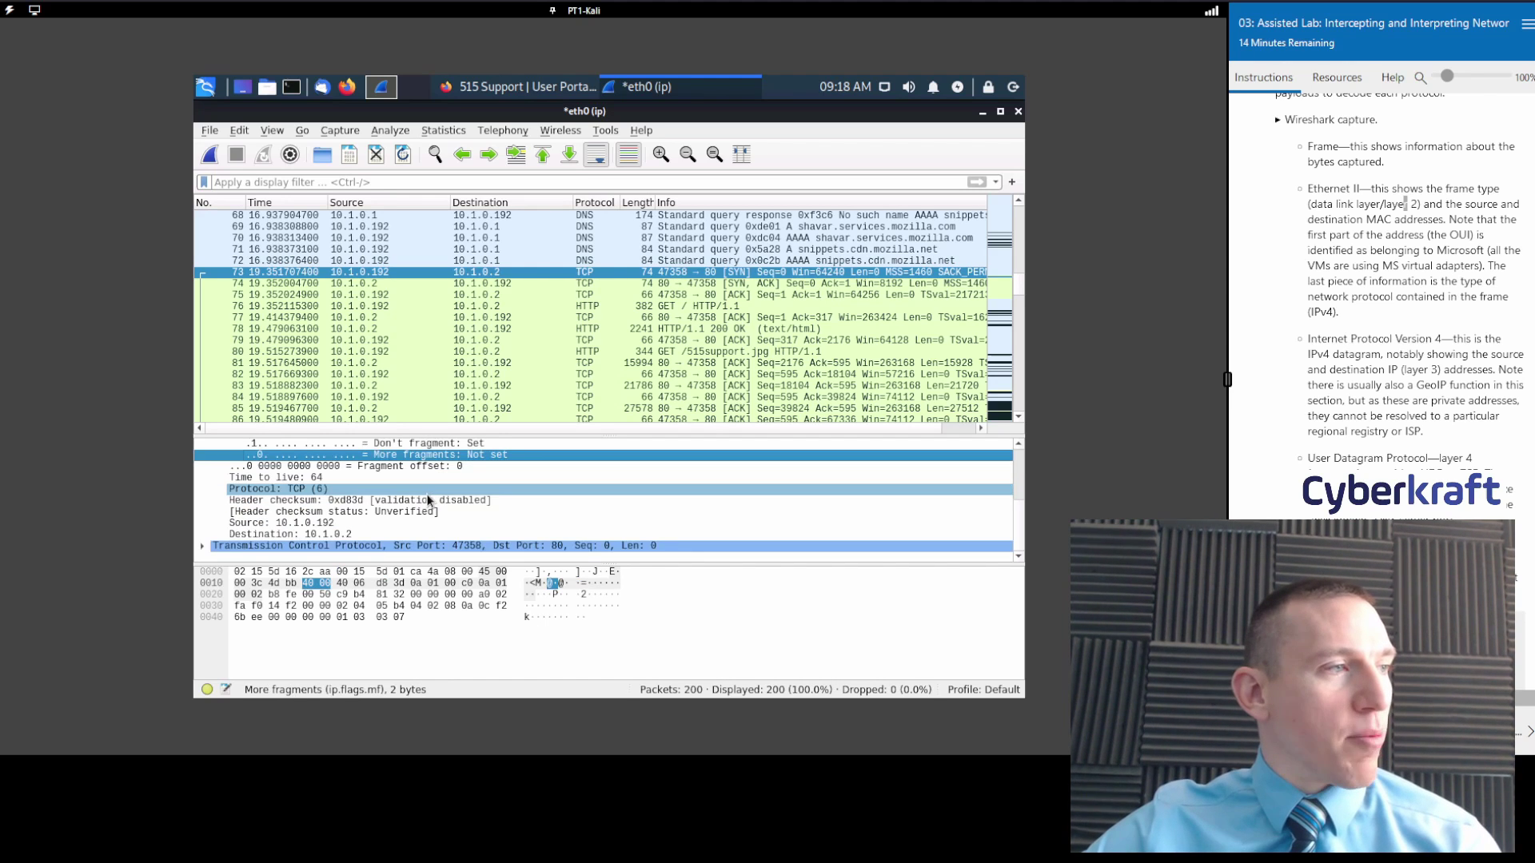
{"action": "left_click", "coordinate": [303, 494]}
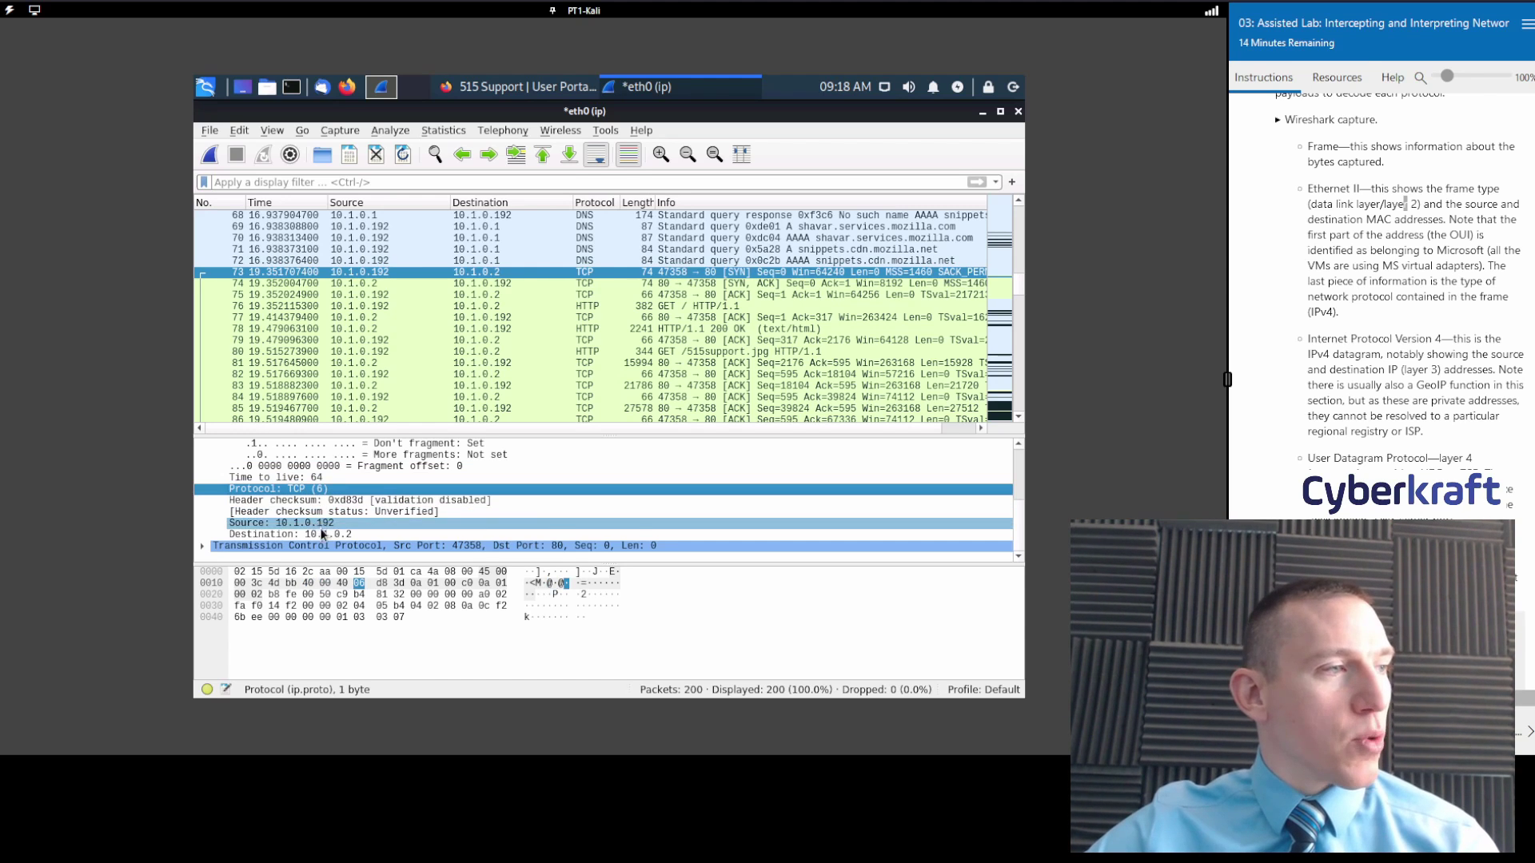
{"action": "scroll", "coordinate": [343, 535], "scroll_direction": "up", "scroll_amount": 3}
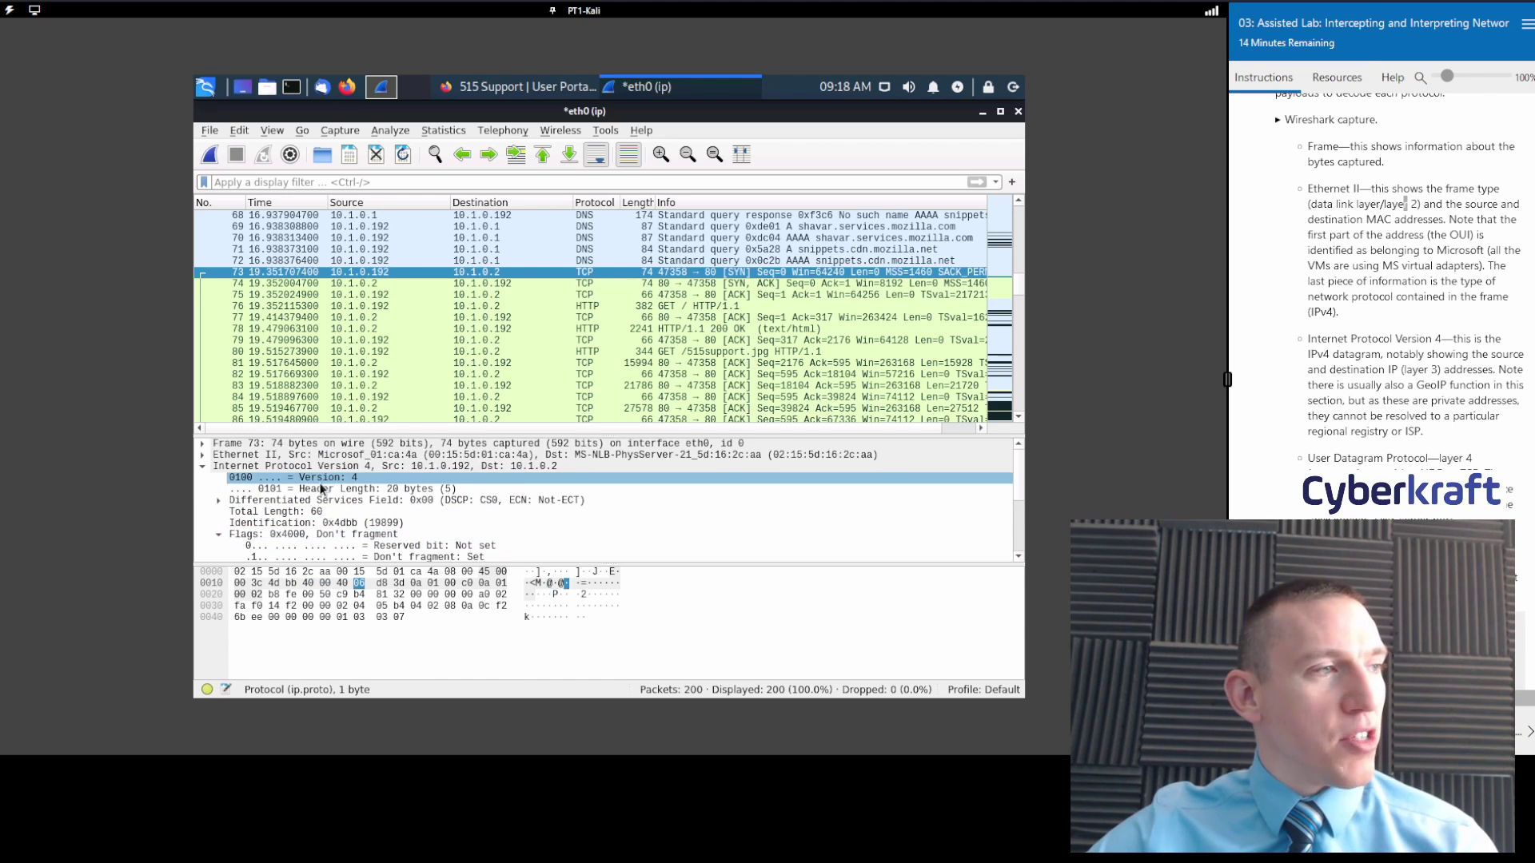
{"action": "left_click", "coordinate": [203, 466]}
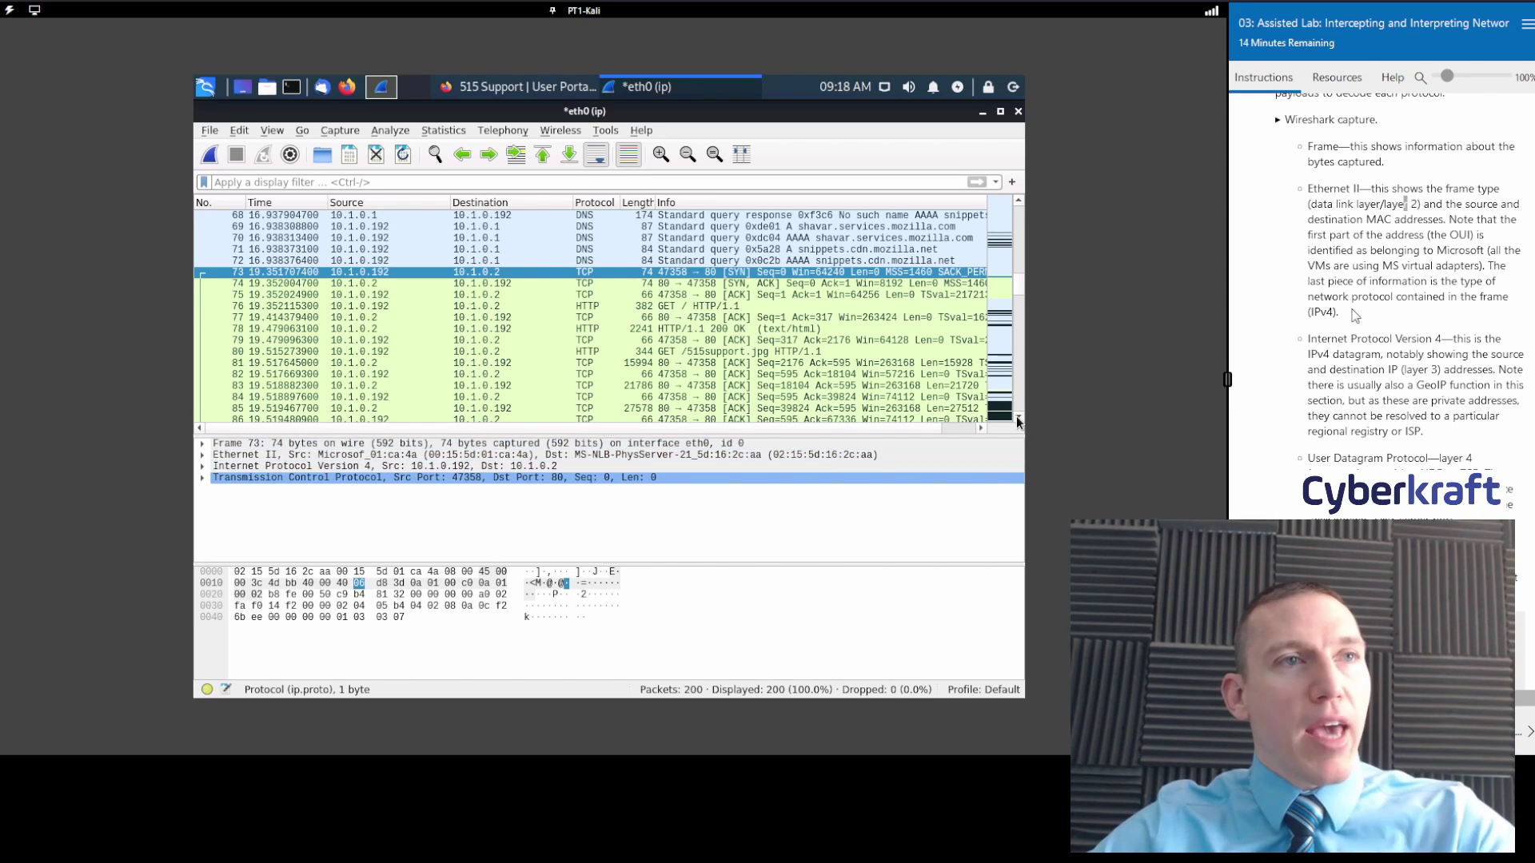
{"action": "scroll", "coordinate": [1404, 292], "scroll_direction": "down", "scroll_amount": 2}
{"action": "scroll", "coordinate": [1404, 291], "scroll_direction": "up", "scroll_amount": 2}
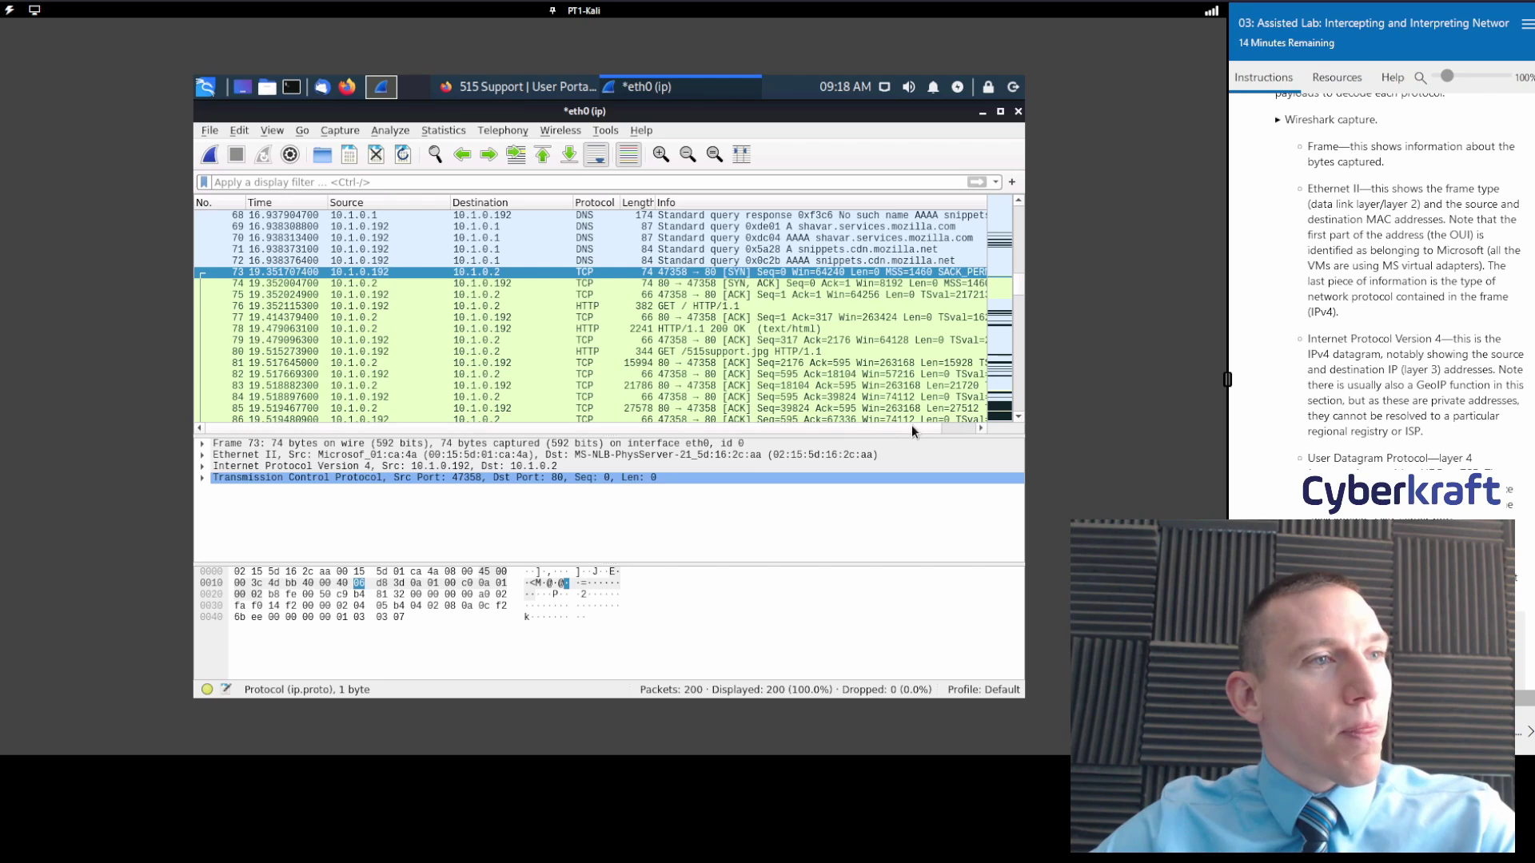
{"action": "left_click_drag", "start_coordinate": [912, 424], "coordinate": [953, 423]}
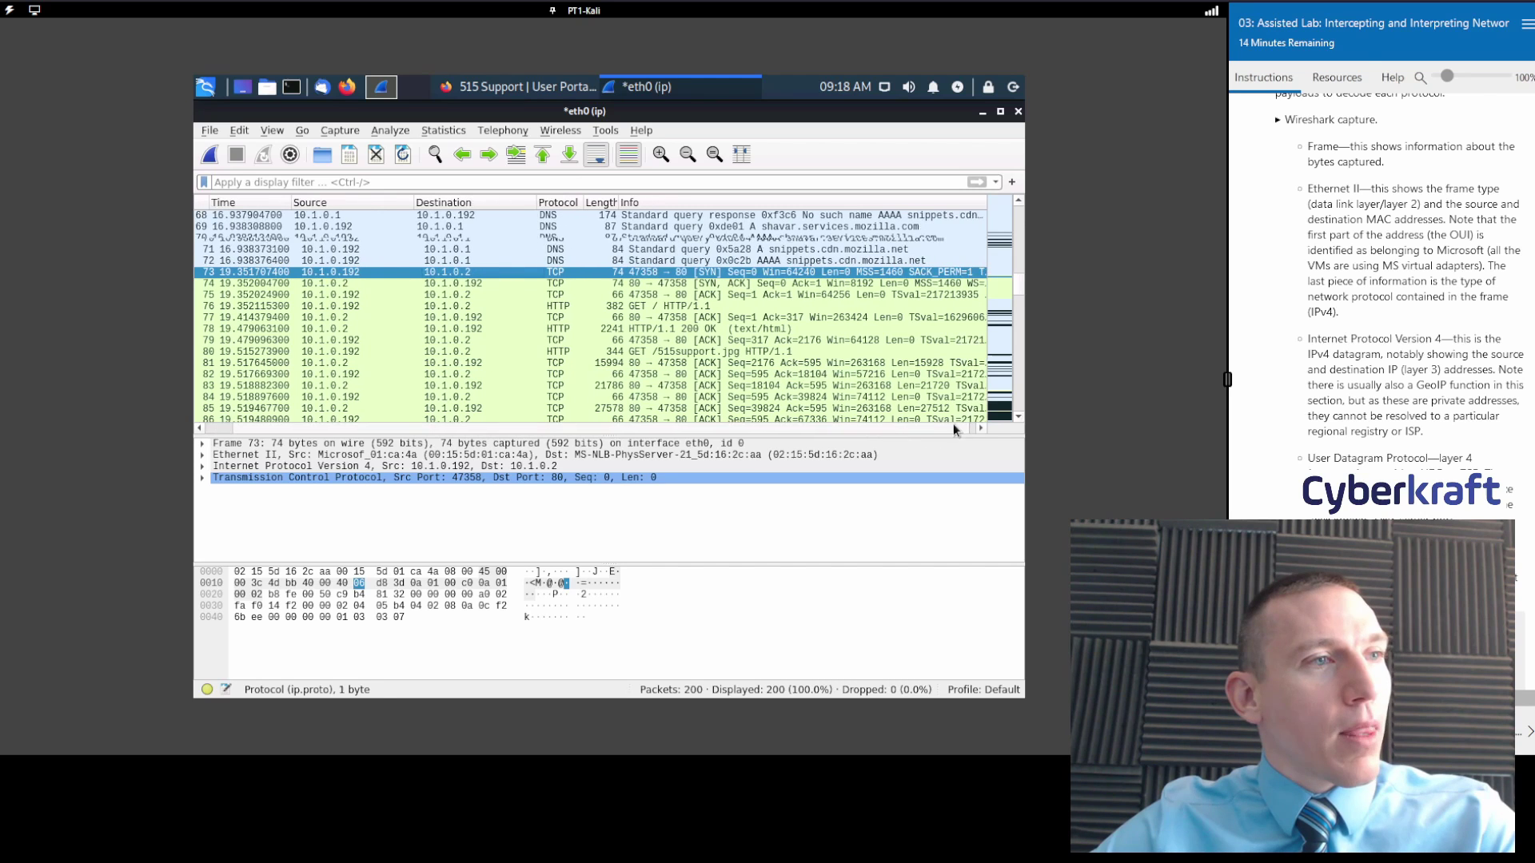
{"action": "left_click", "coordinate": [761, 429]}
{"action": "scroll", "coordinate": [1403, 320], "scroll_direction": "down", "scroll_amount": 3}
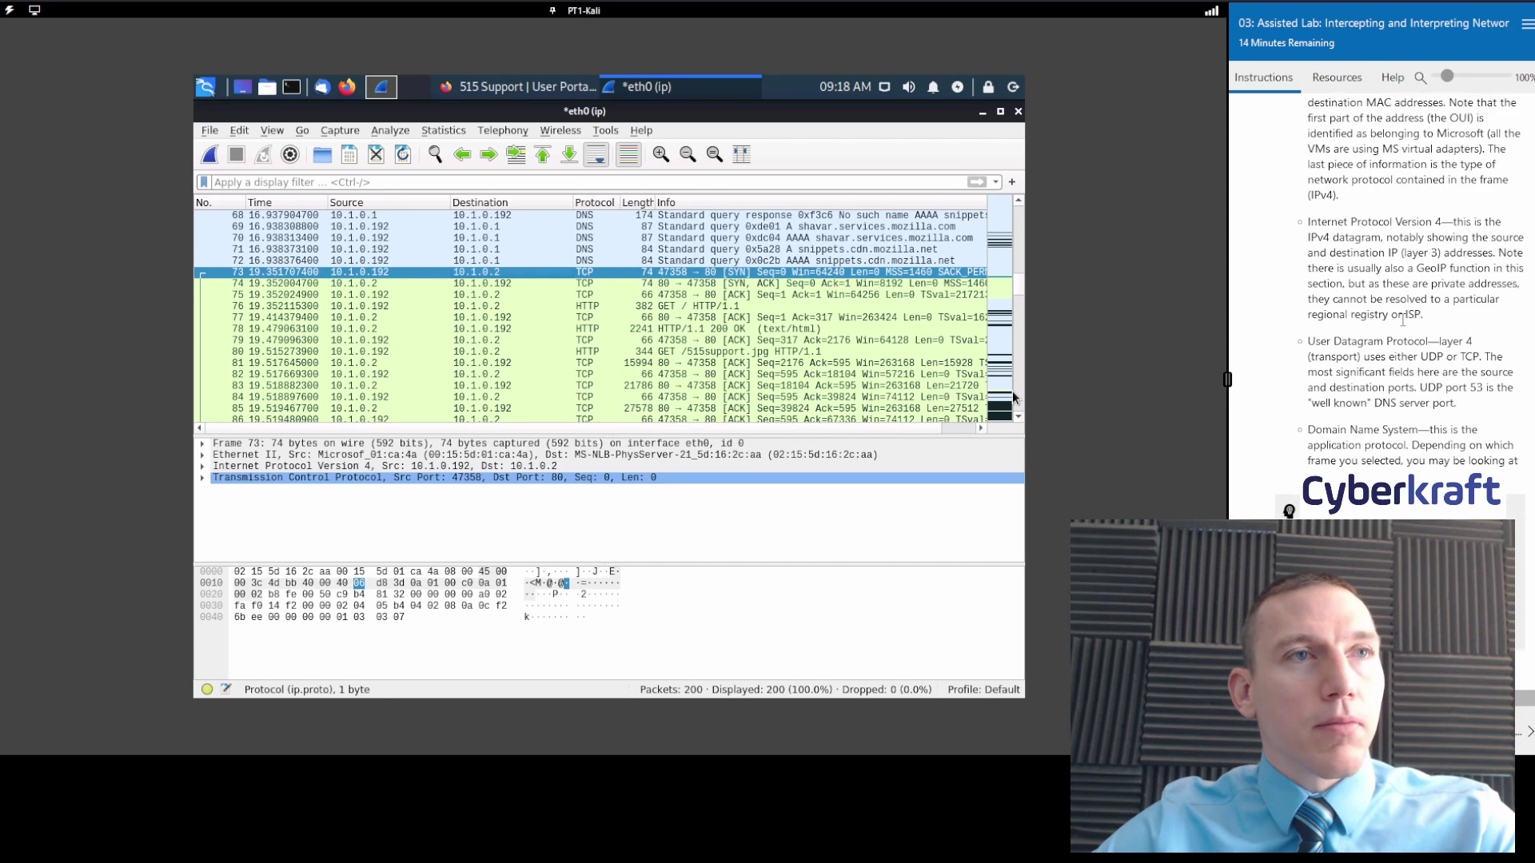
{"action": "scroll", "coordinate": [1403, 320], "scroll_direction": "down", "scroll_amount": 2}
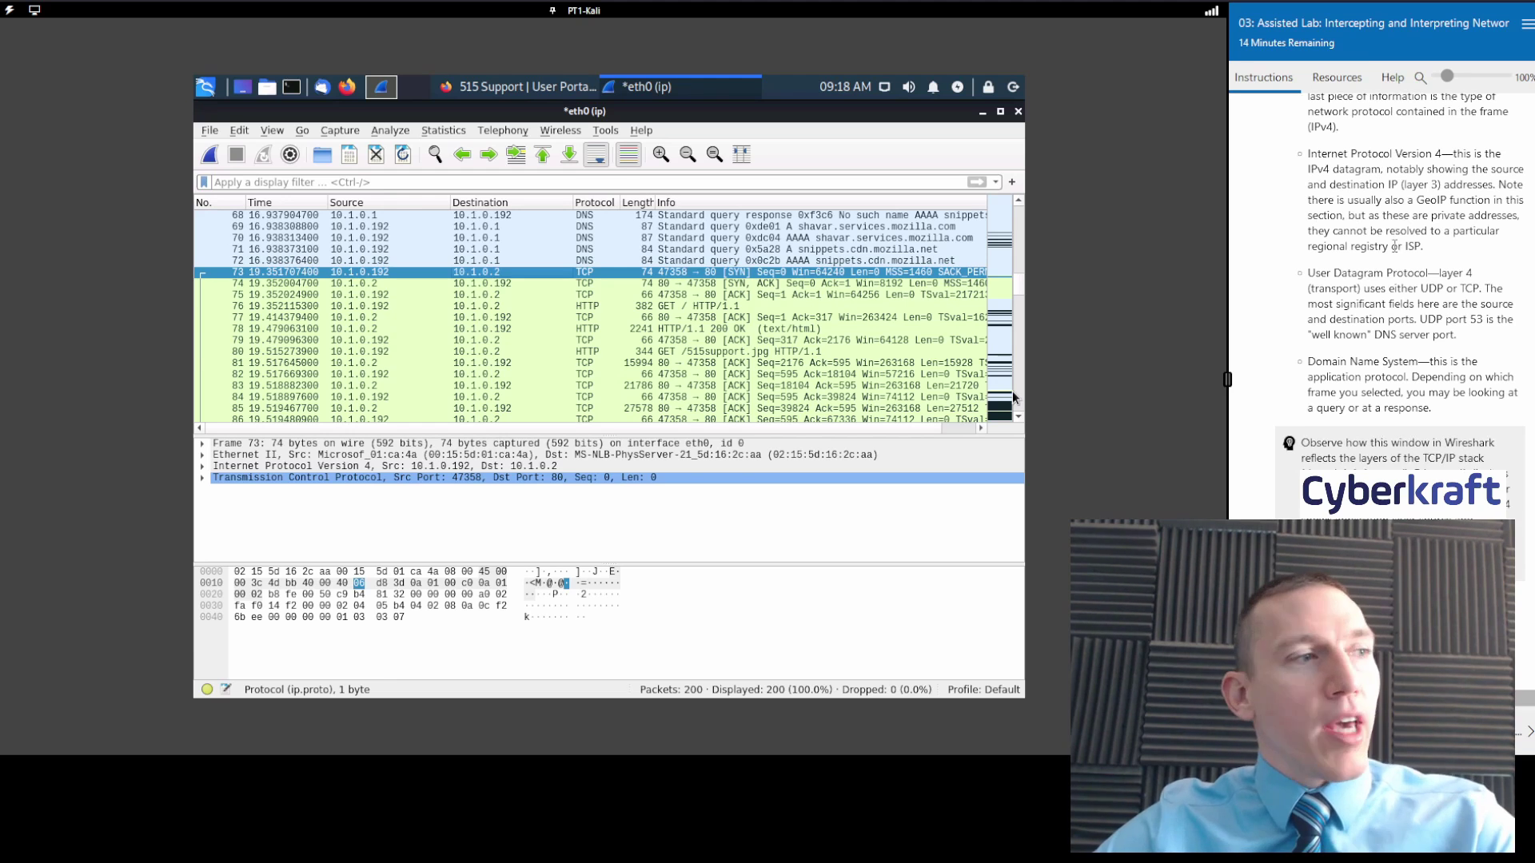
{"action": "left_click", "coordinate": [240, 444]}
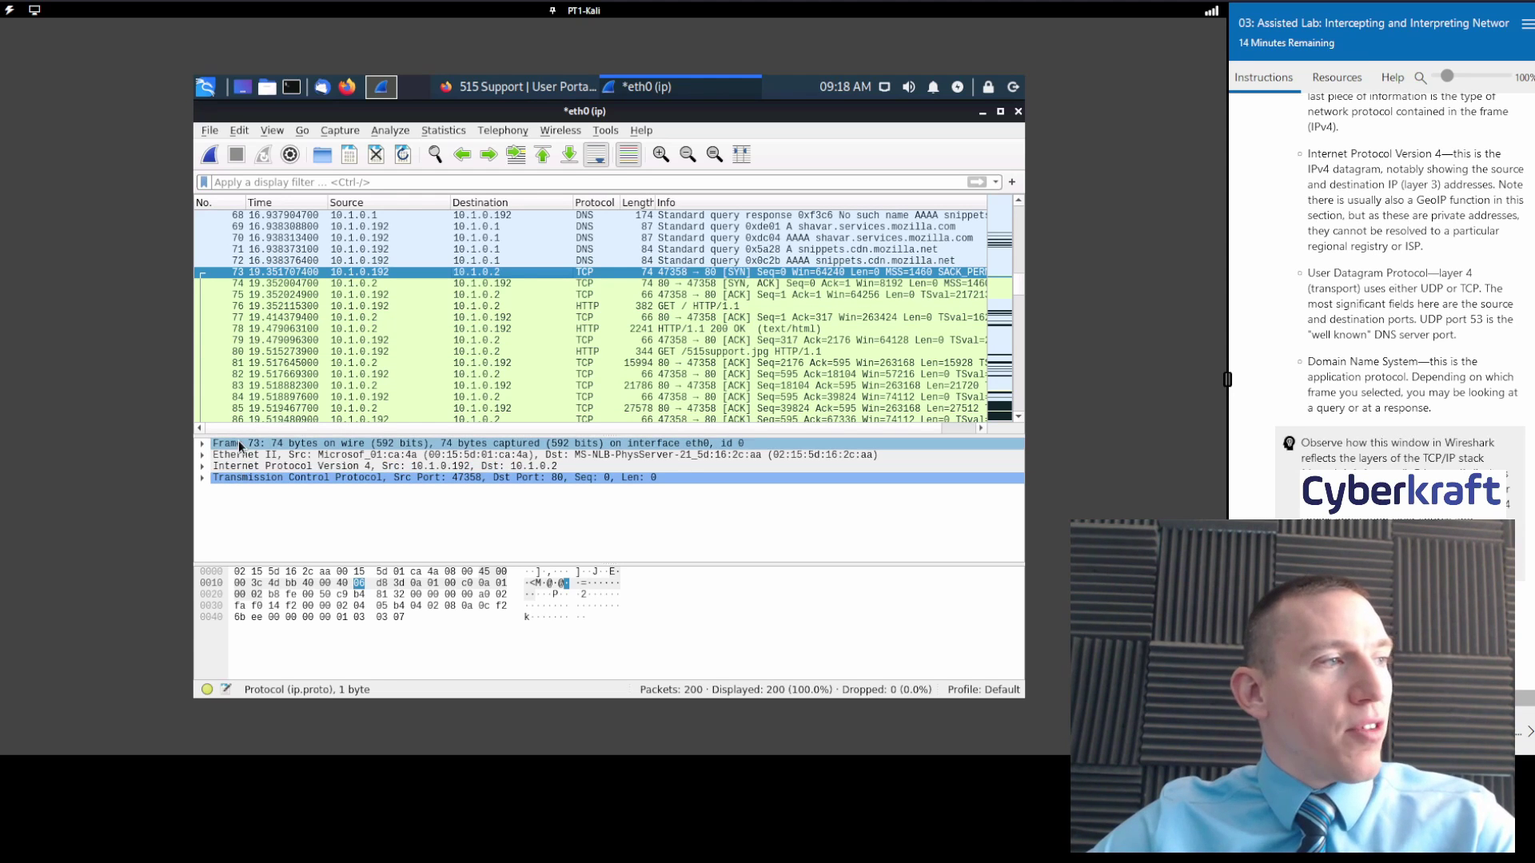
{"action": "left_click", "coordinate": [240, 445]}
{"action": "scroll", "coordinate": [1475, 302], "scroll_direction": "up", "scroll_amount": 5}
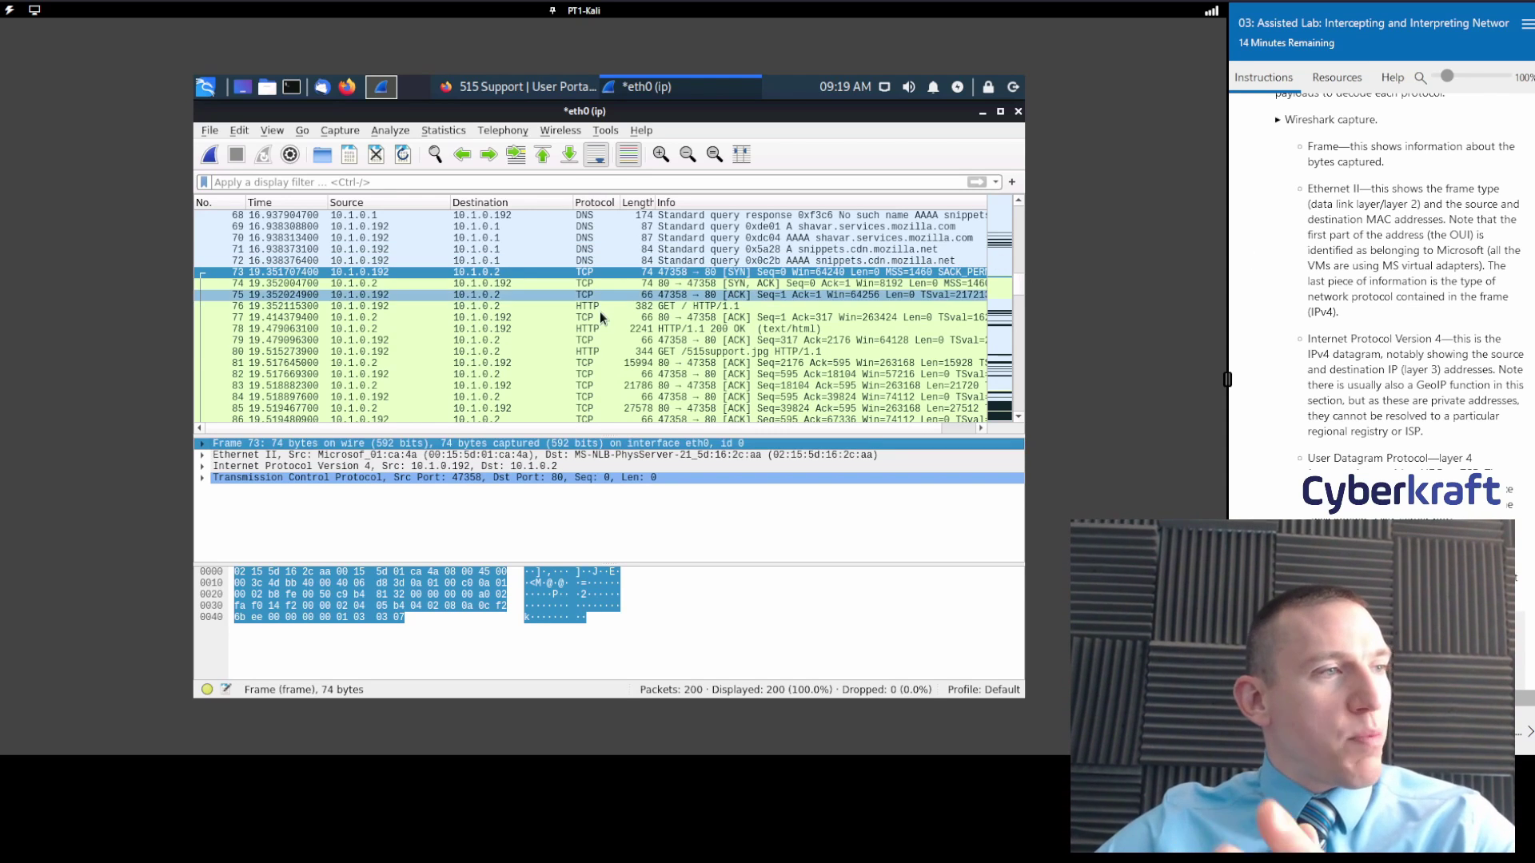
Select DNS packet 69, then HTTP GET packet 76 to show its protocol layers.
{"action": "left_click", "coordinate": [457, 232]}
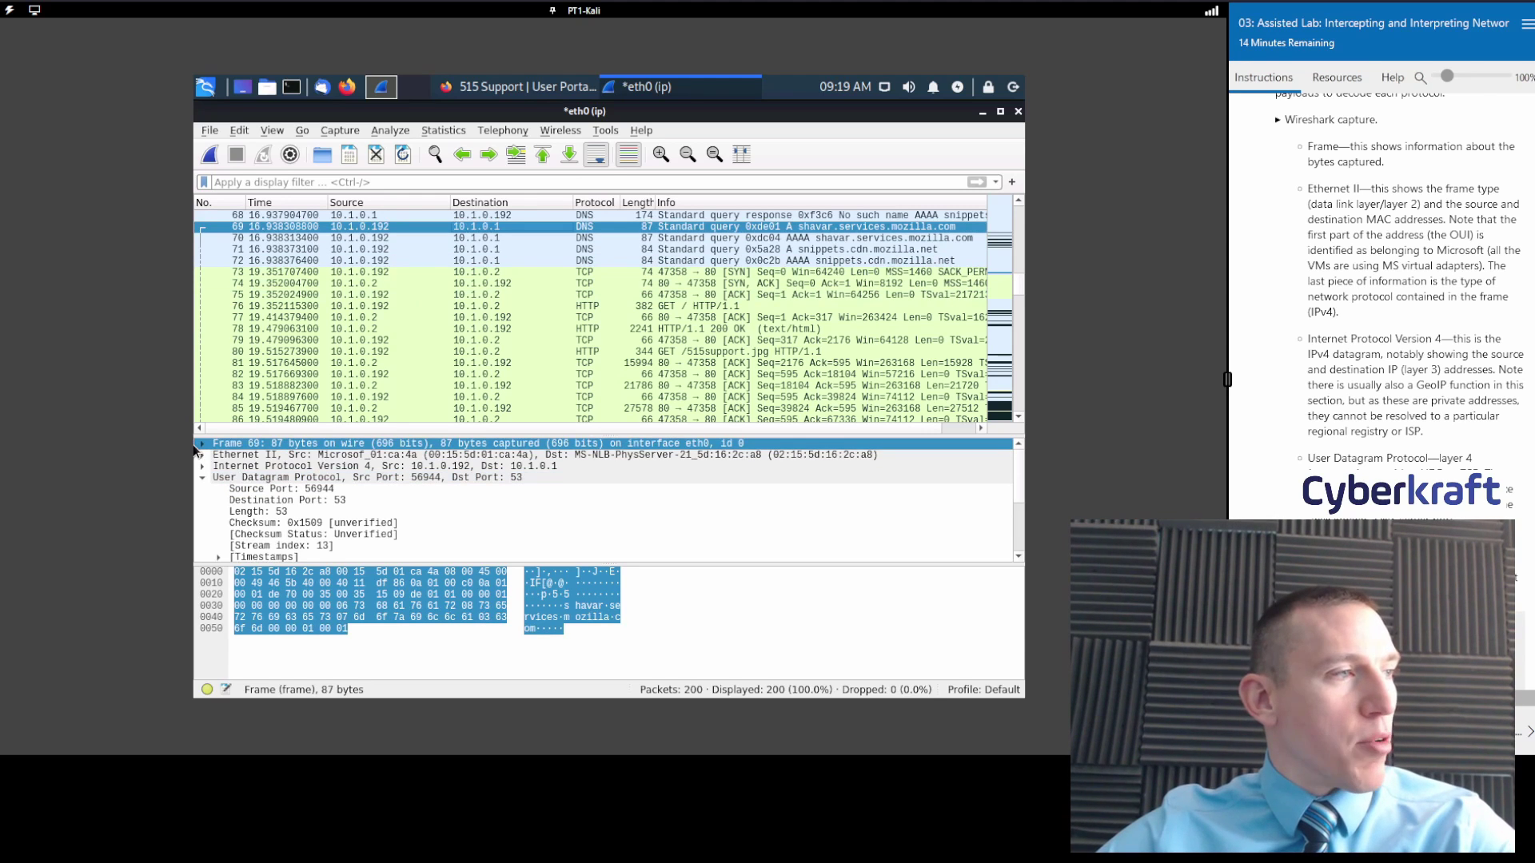
{"action": "left_click", "coordinate": [536, 308]}
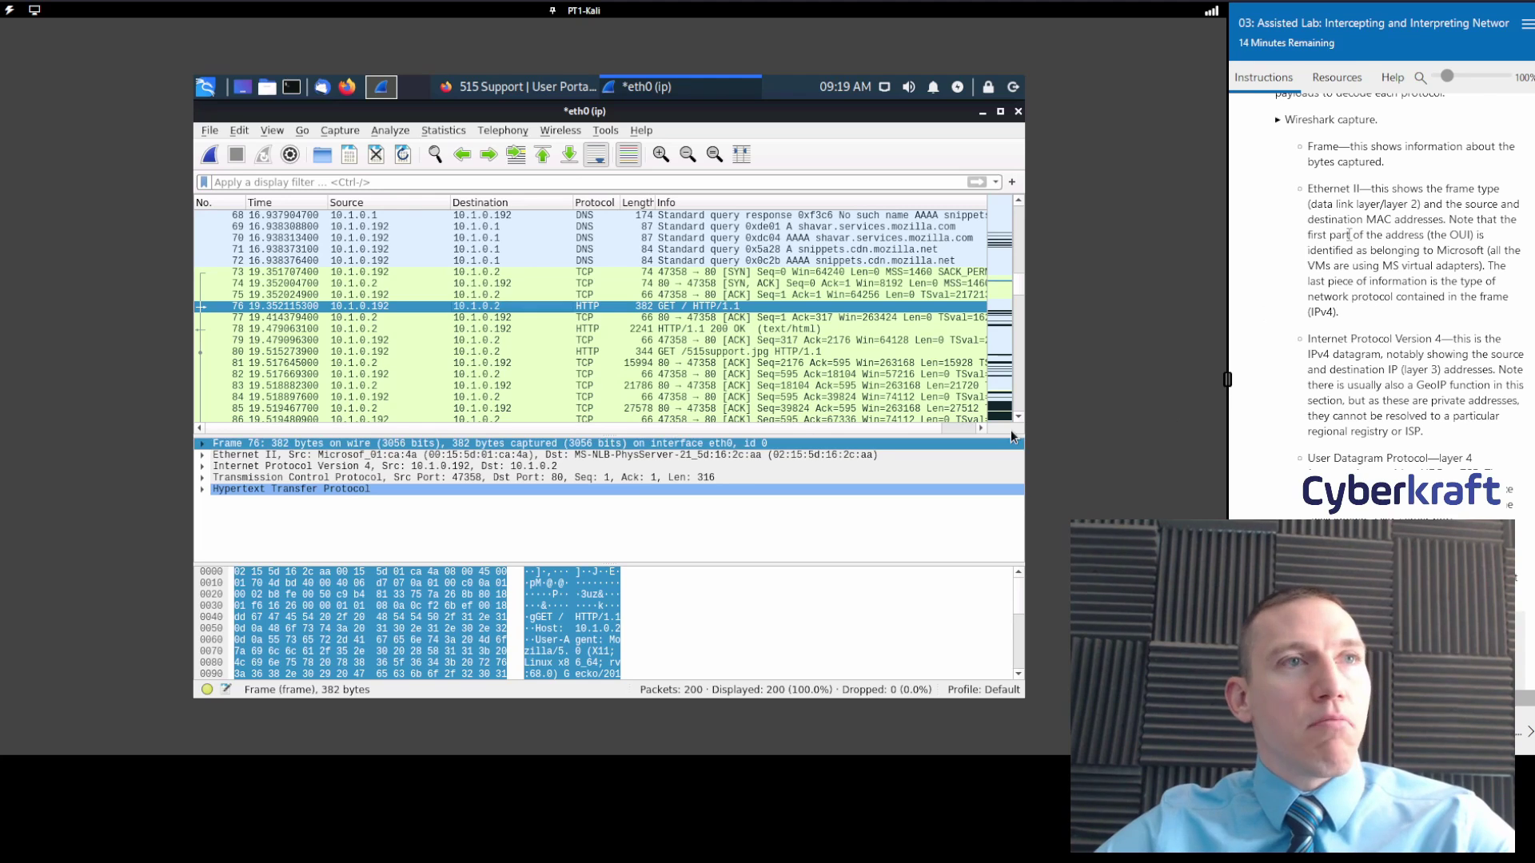
{"action": "left_click", "coordinate": [202, 455]}
{"action": "left_click", "coordinate": [394, 455]}
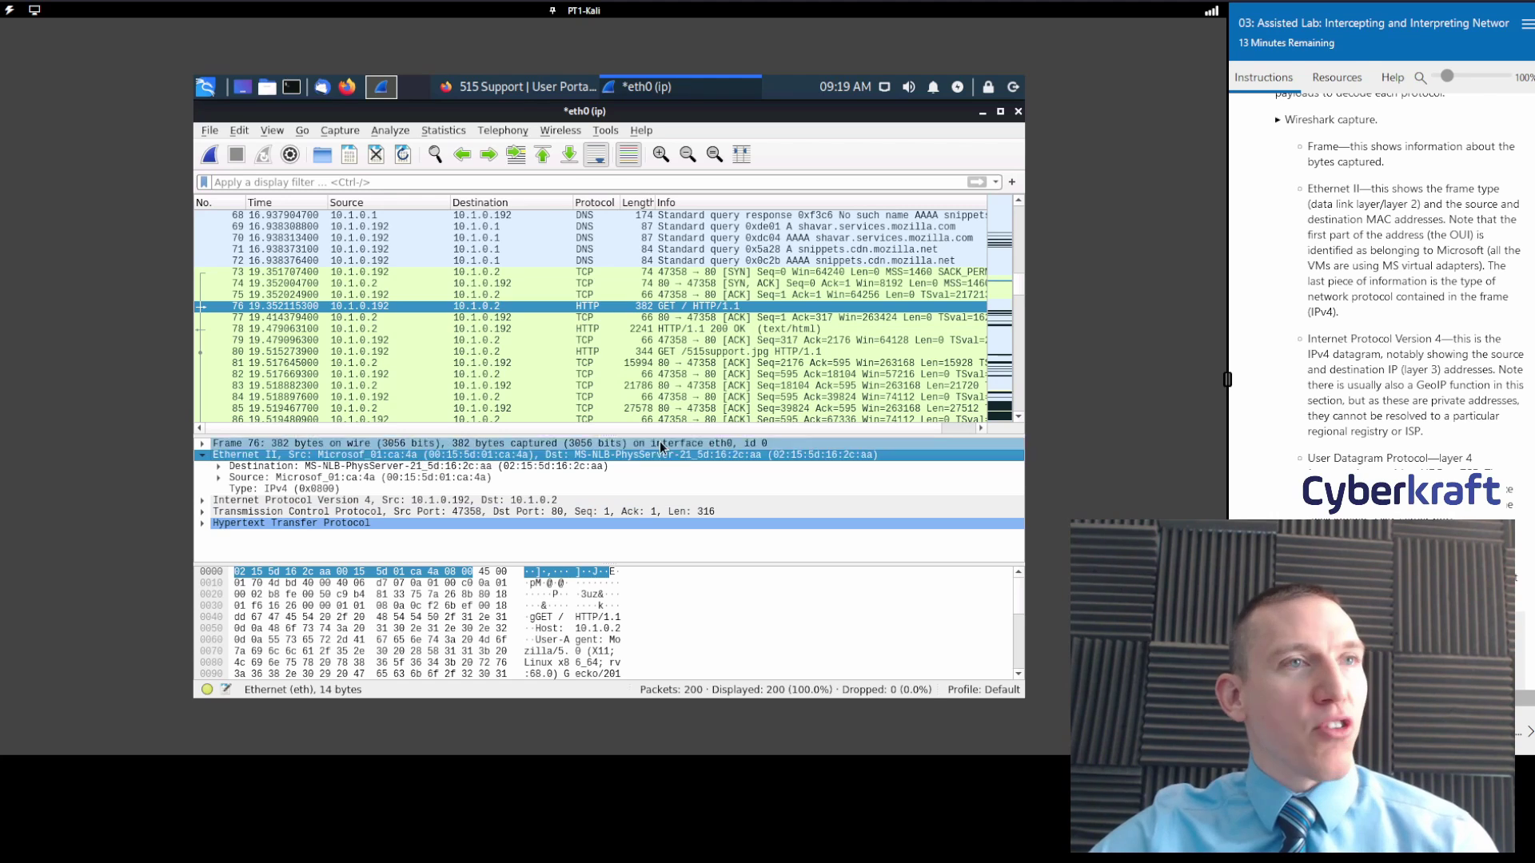
{"action": "scroll", "coordinate": [1421, 246], "scroll_direction": "down", "scroll_amount": 2}
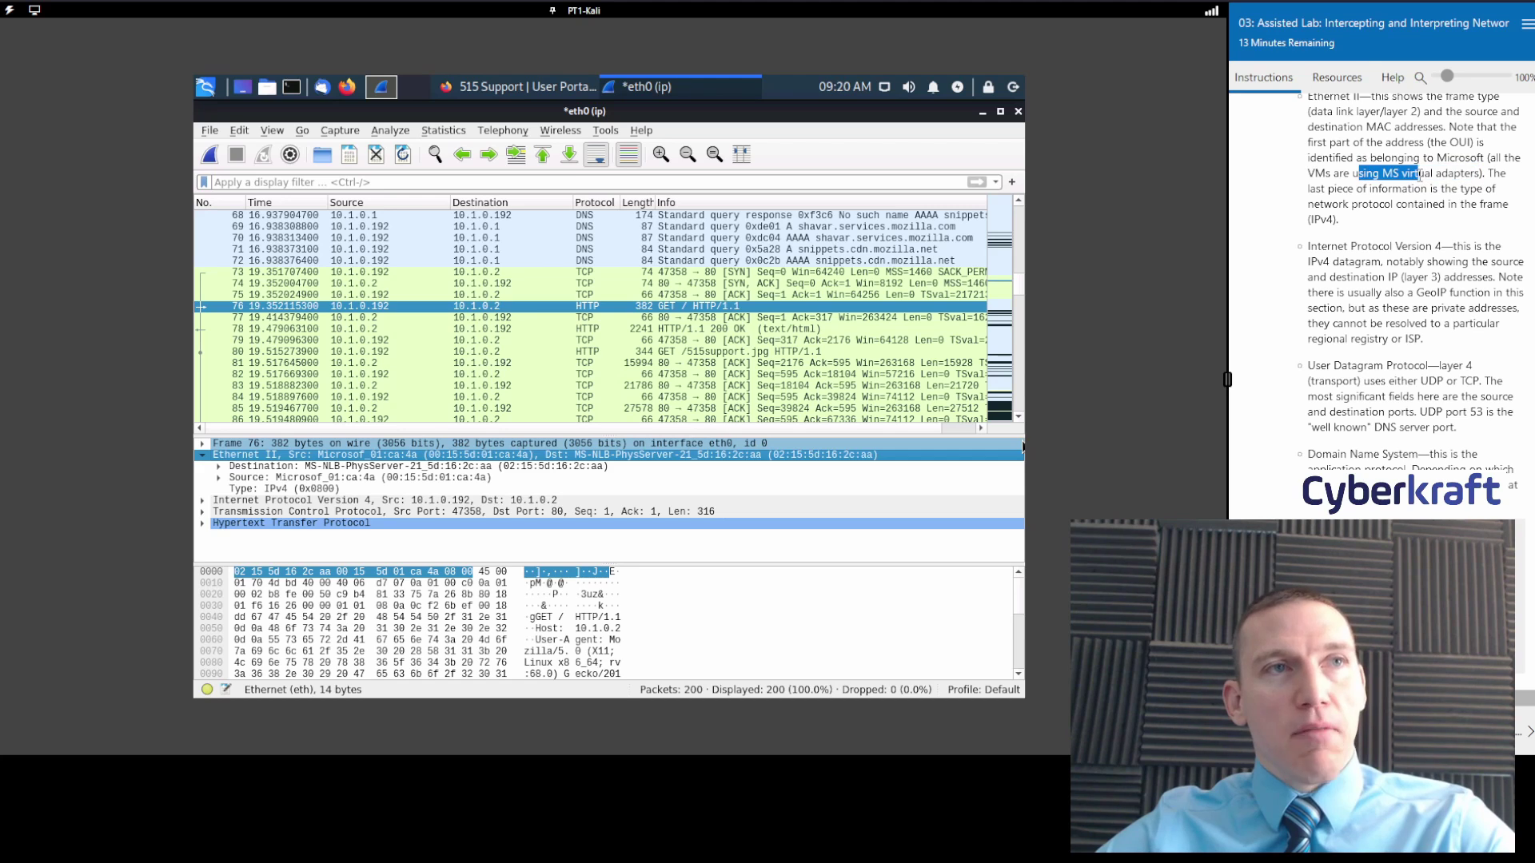
{"action": "scroll", "coordinate": [1458, 224], "scroll_direction": "down", "scroll_amount": 2}
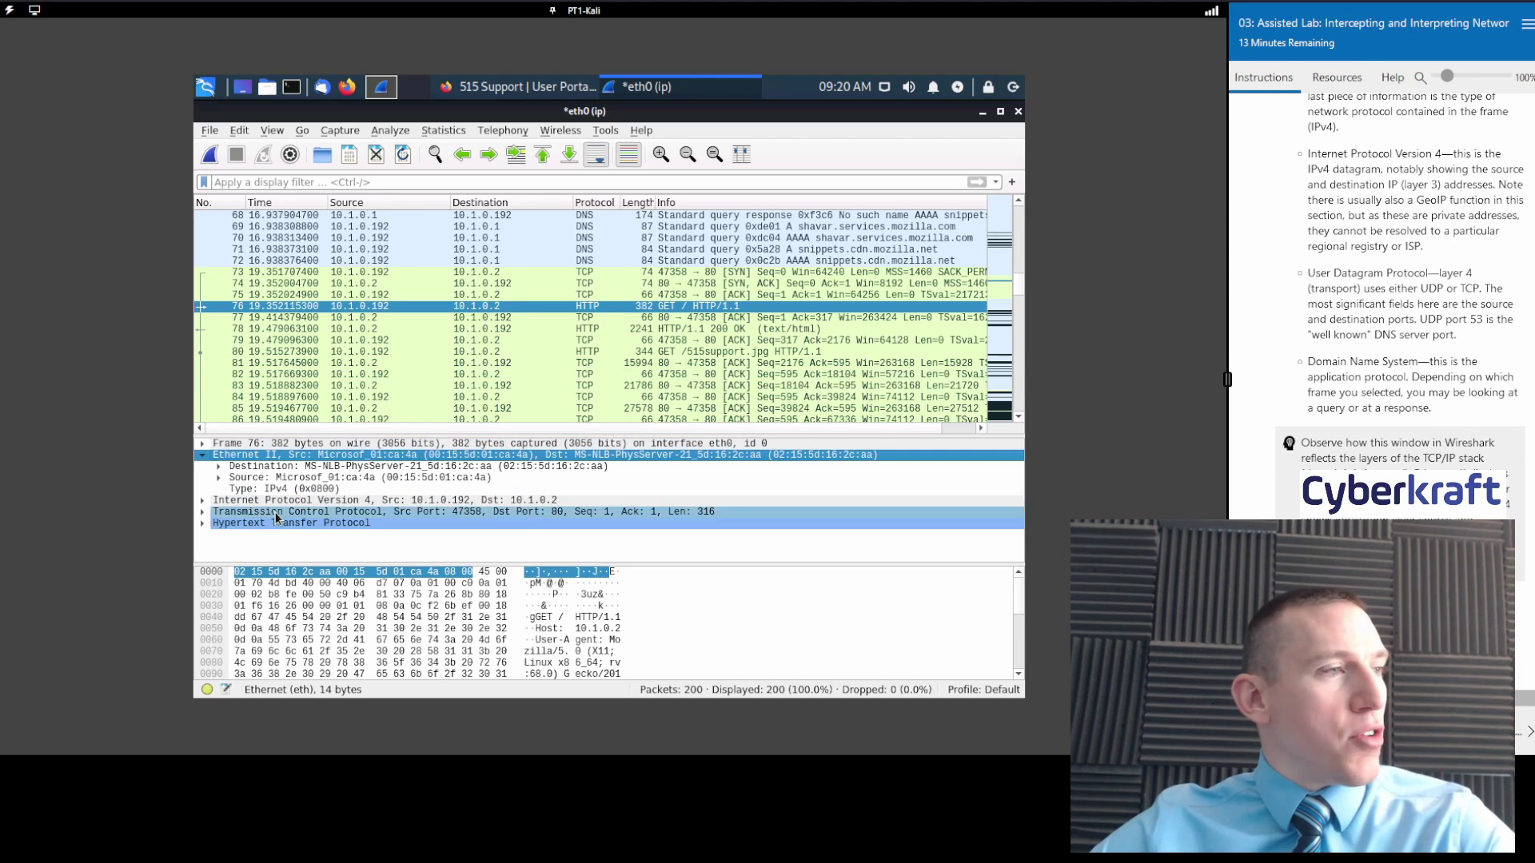
{"action": "left_click", "coordinate": [202, 455]}
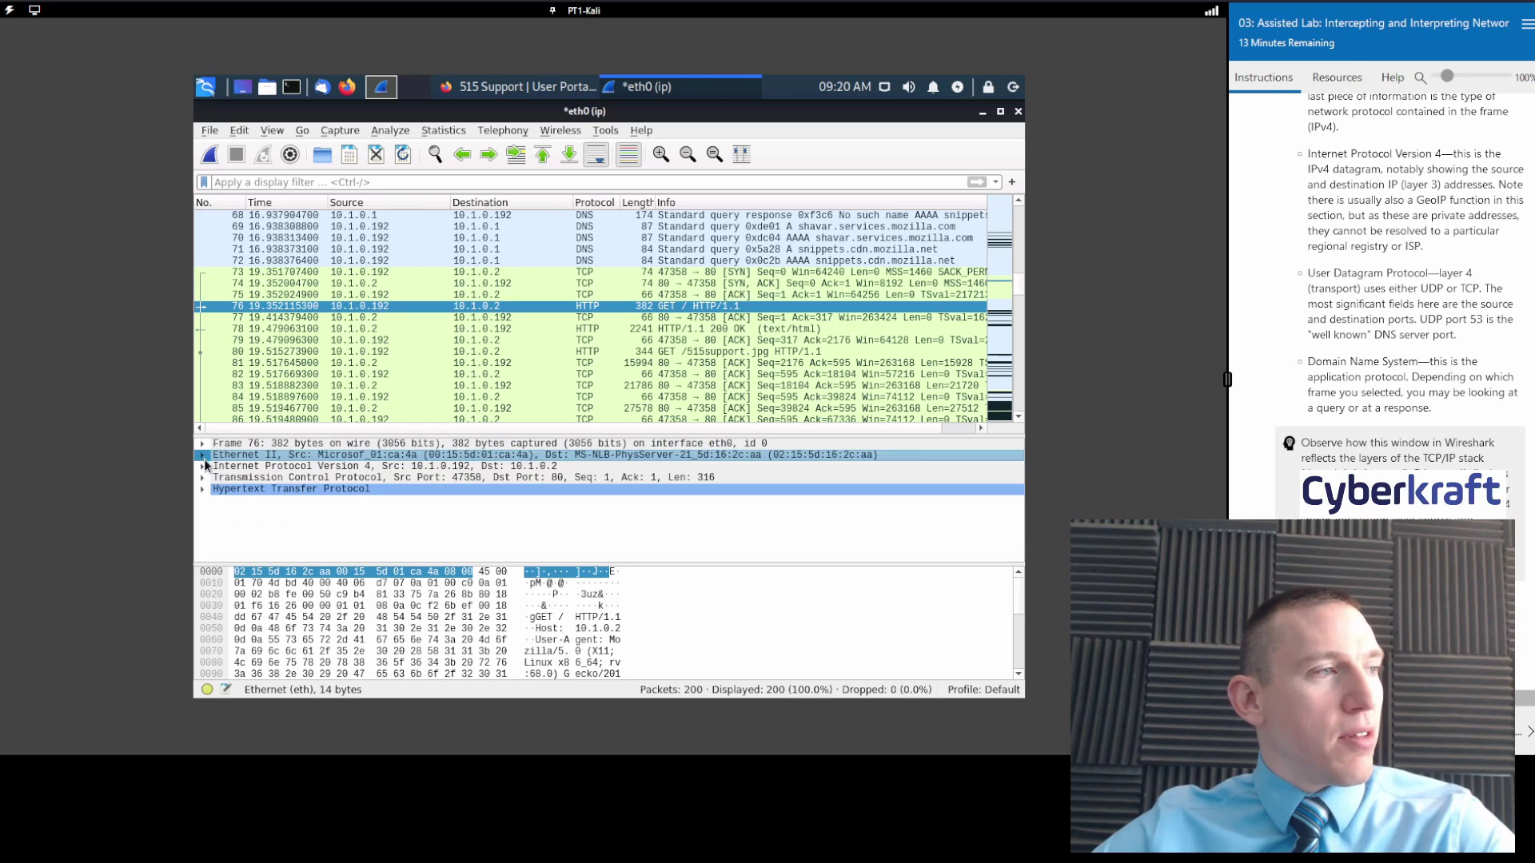
{"action": "scroll", "coordinate": [1405, 373], "scroll_direction": "up", "scroll_amount": 6}
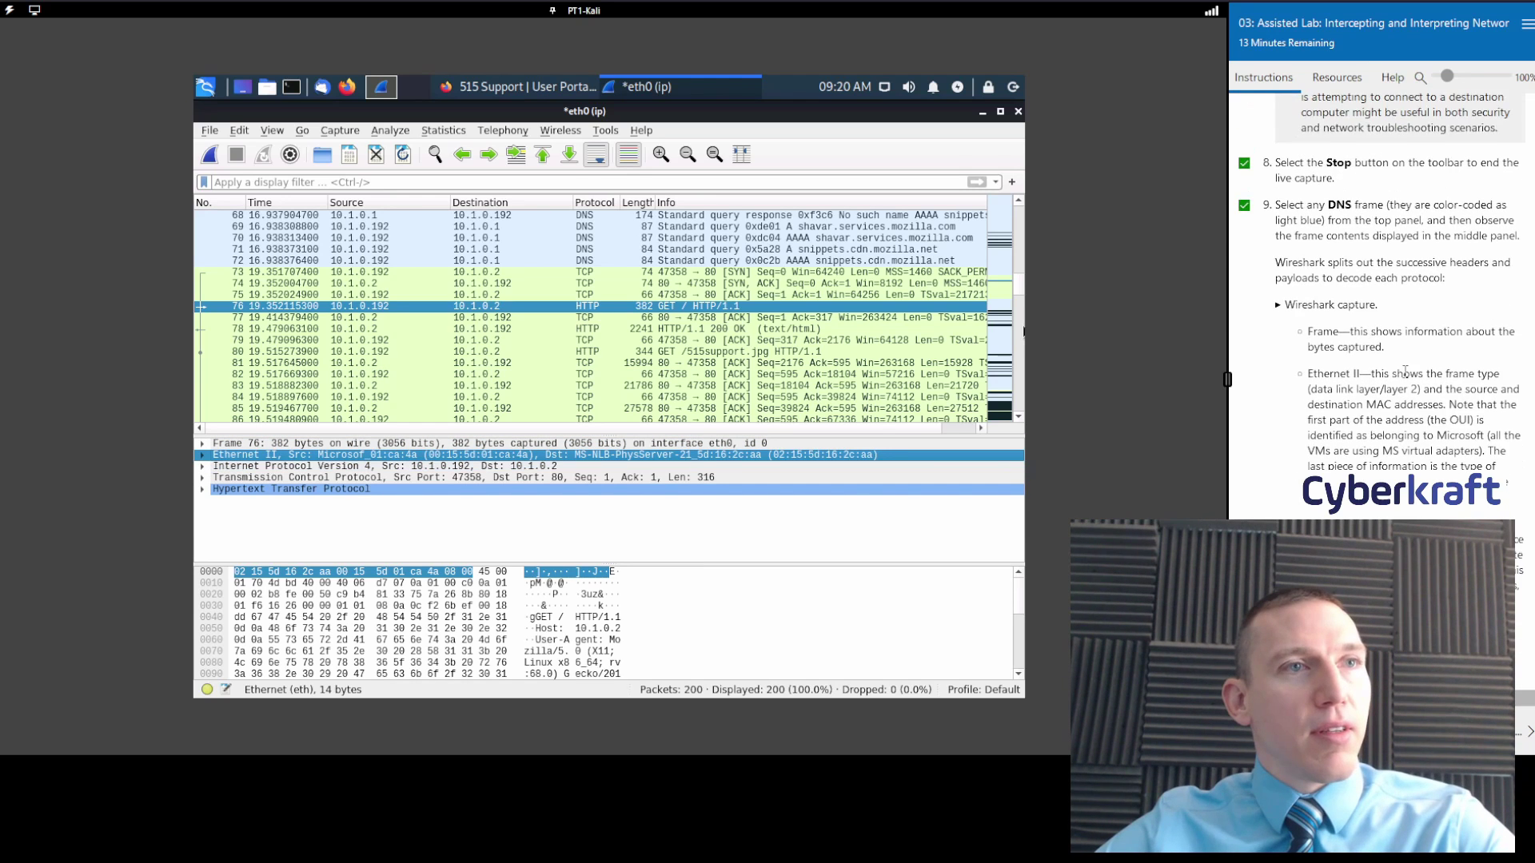
{"action": "scroll", "coordinate": [1405, 374], "scroll_direction": "down", "scroll_amount": 6}
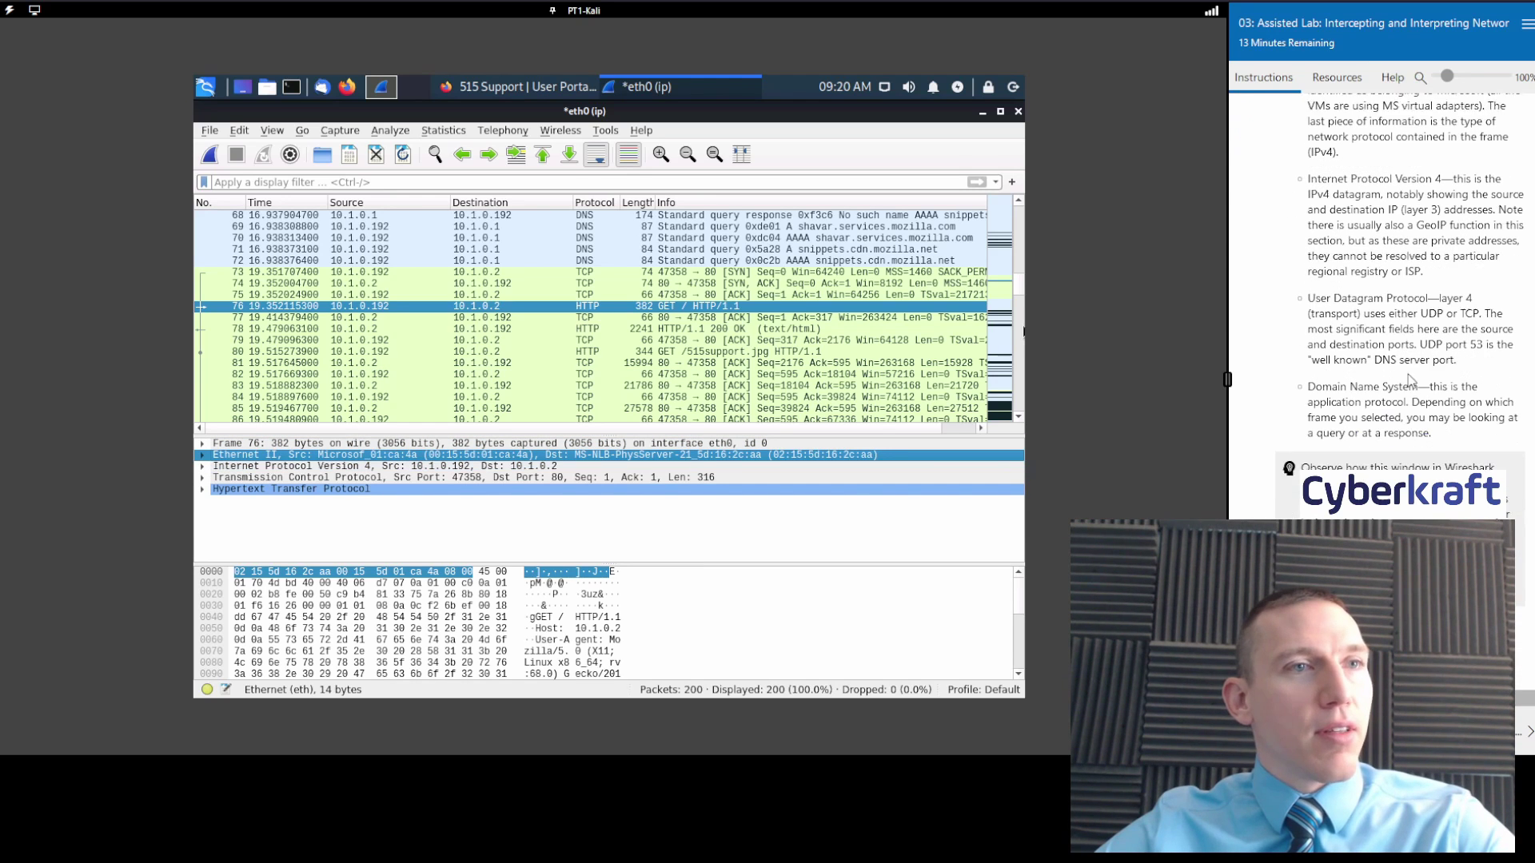
Expand packet 76's IPv4 layer and highlight its 20-byte header.
{"action": "left_click", "coordinate": [205, 467]}
{"action": "left_click", "coordinate": [374, 468]}
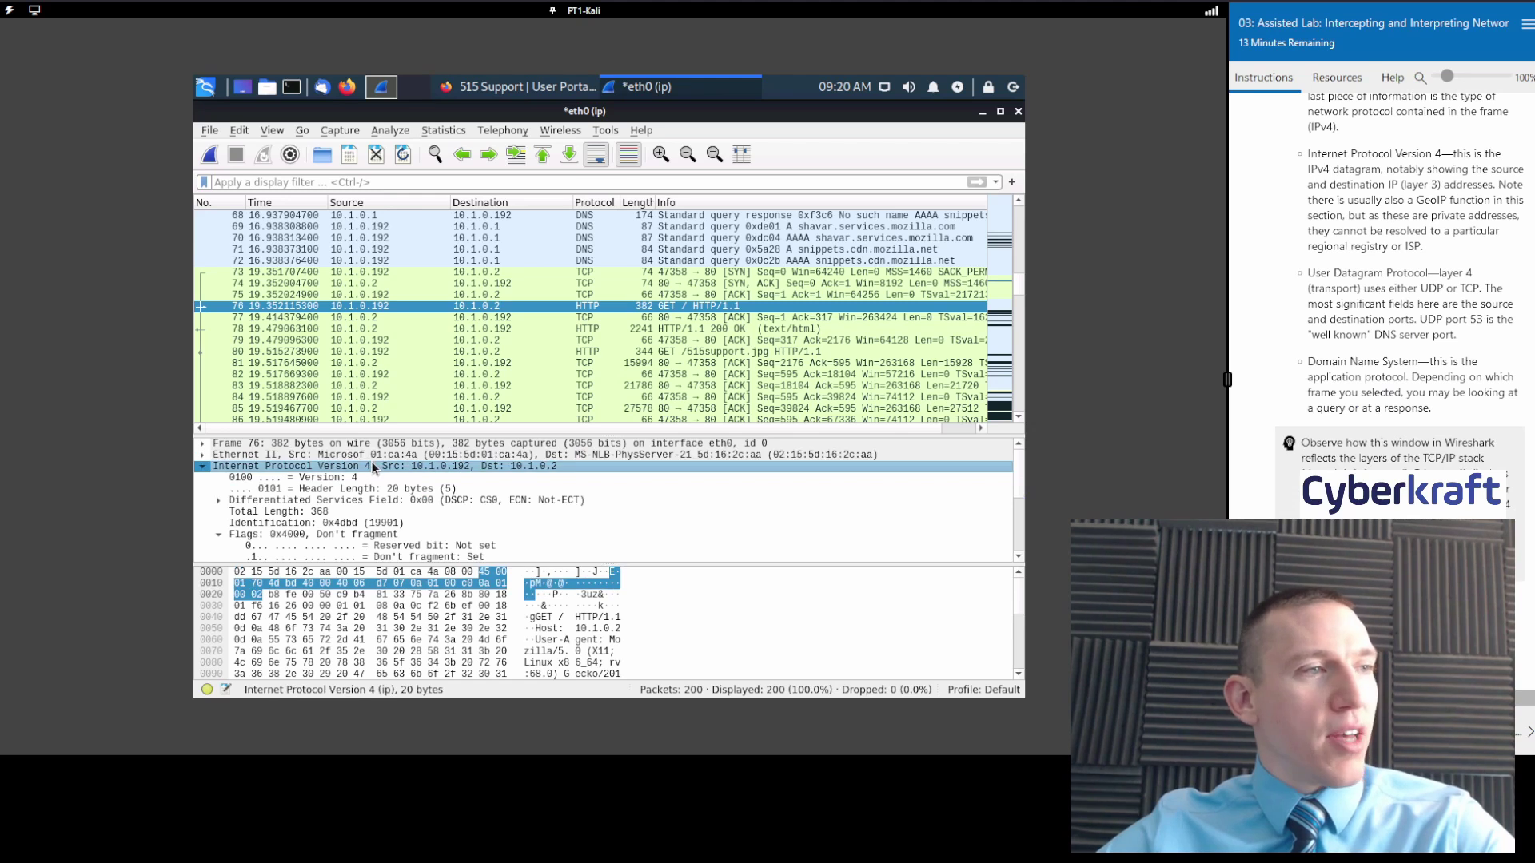
{"action": "scroll", "coordinate": [1395, 326], "scroll_direction": "down", "scroll_amount": 2}
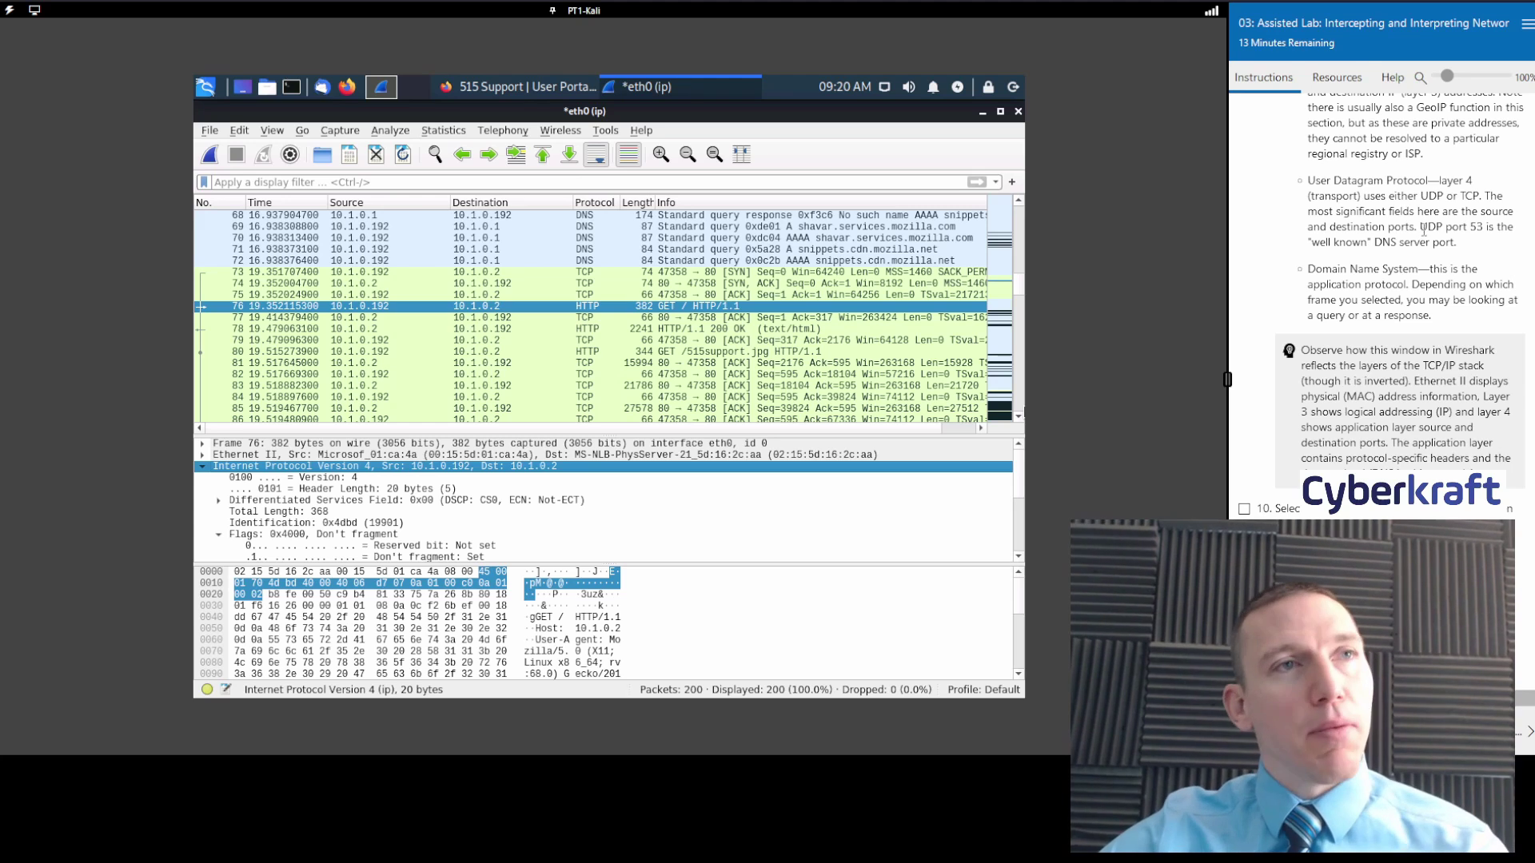
{"action": "scroll", "coordinate": [1422, 235], "scroll_direction": "up", "scroll_amount": 2}
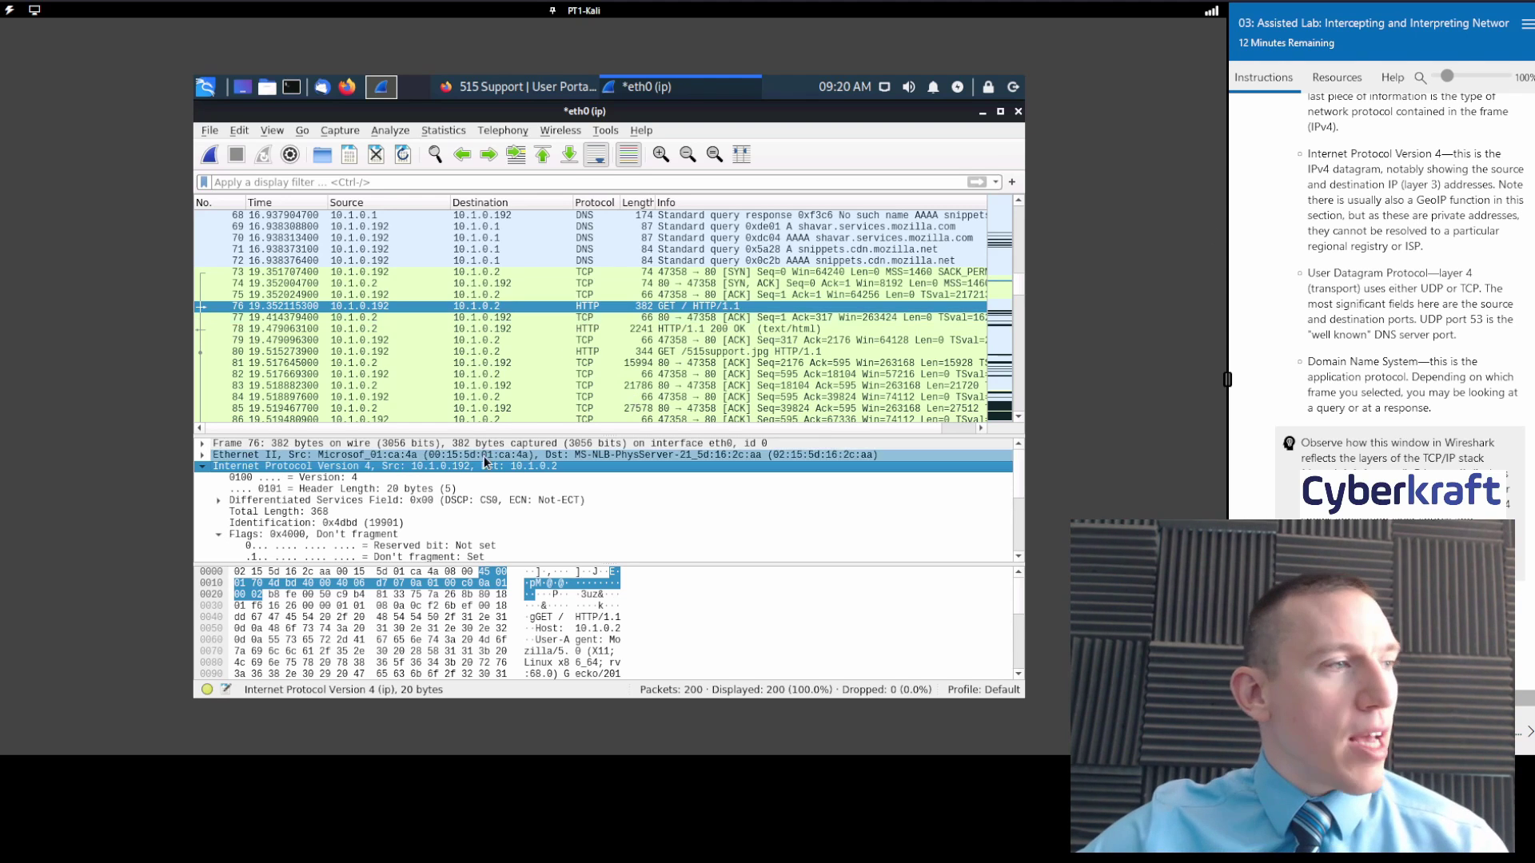
{"action": "scroll", "coordinate": [432, 531], "scroll_direction": "down", "scroll_amount": 4}
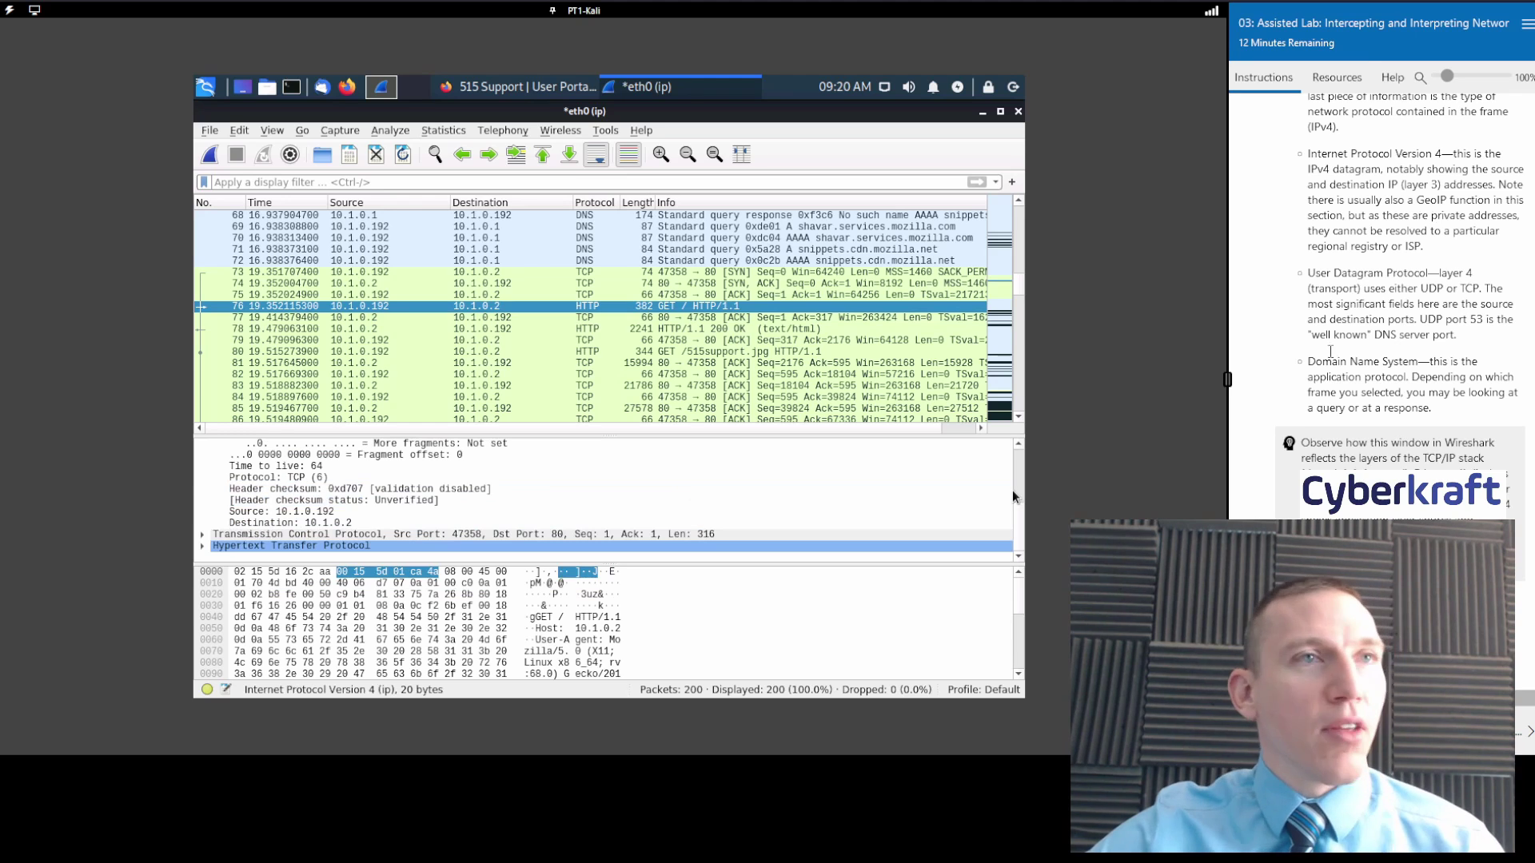
{"action": "scroll", "coordinate": [1375, 303], "scroll_direction": "down", "scroll_amount": 4}
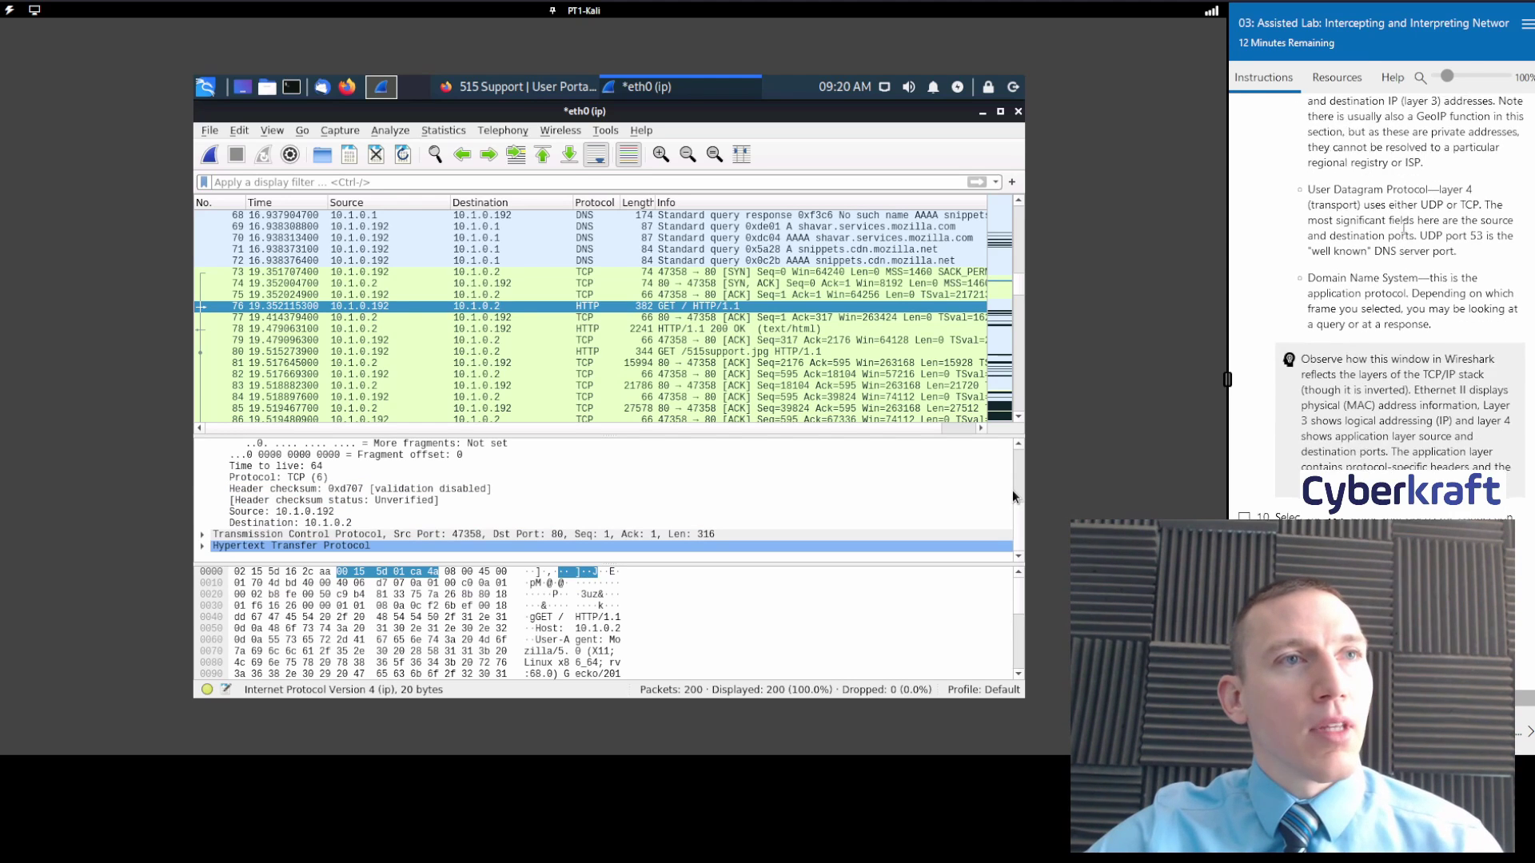
{"action": "scroll", "coordinate": [323, 500], "scroll_direction": "up", "scroll_amount": 4}
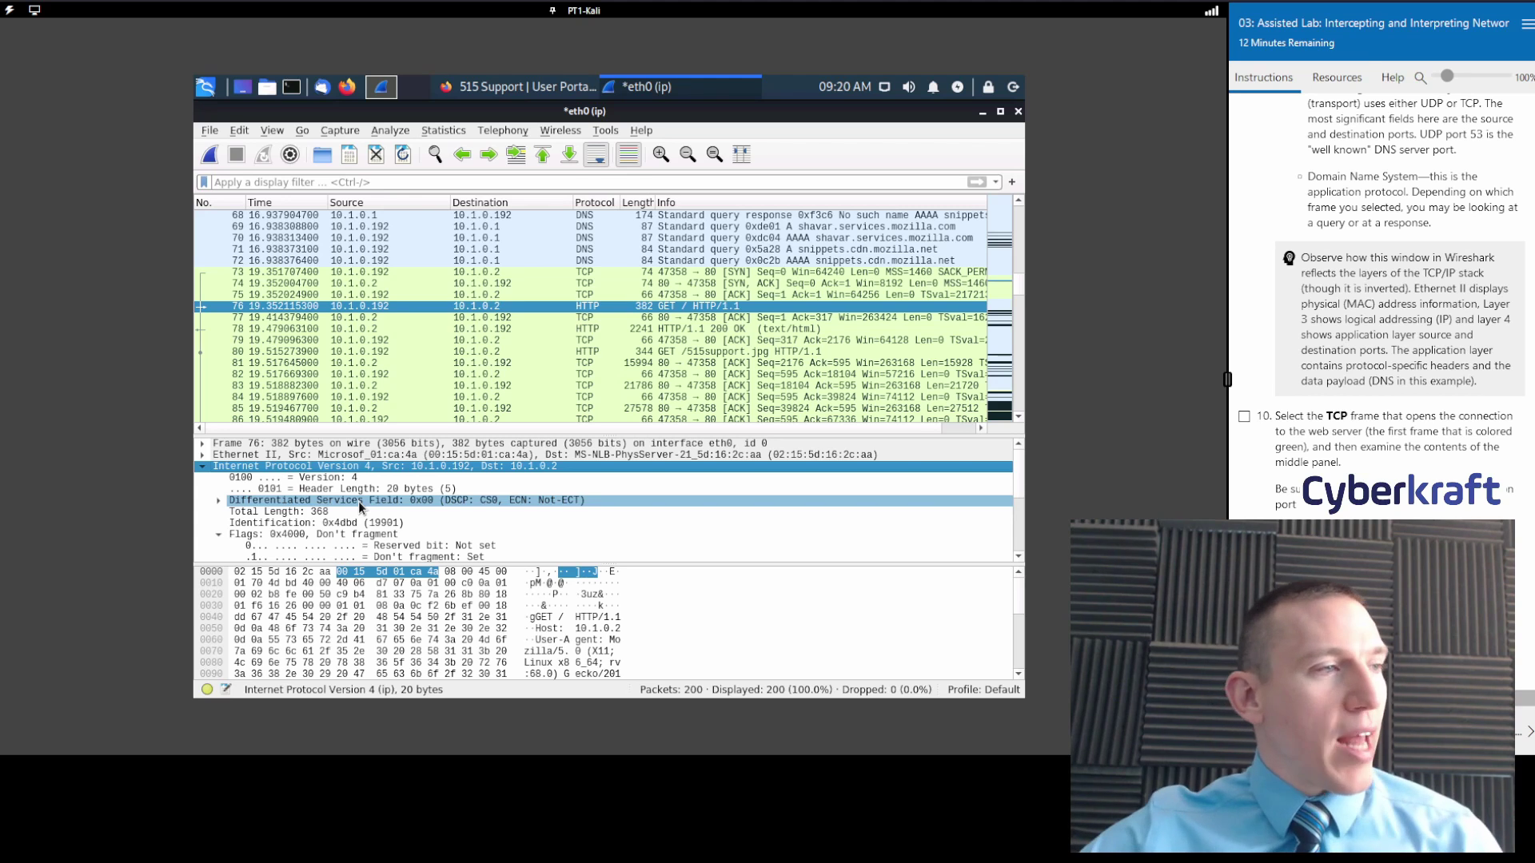
{"action": "scroll", "coordinate": [411, 518], "scroll_direction": "down", "scroll_amount": 4}
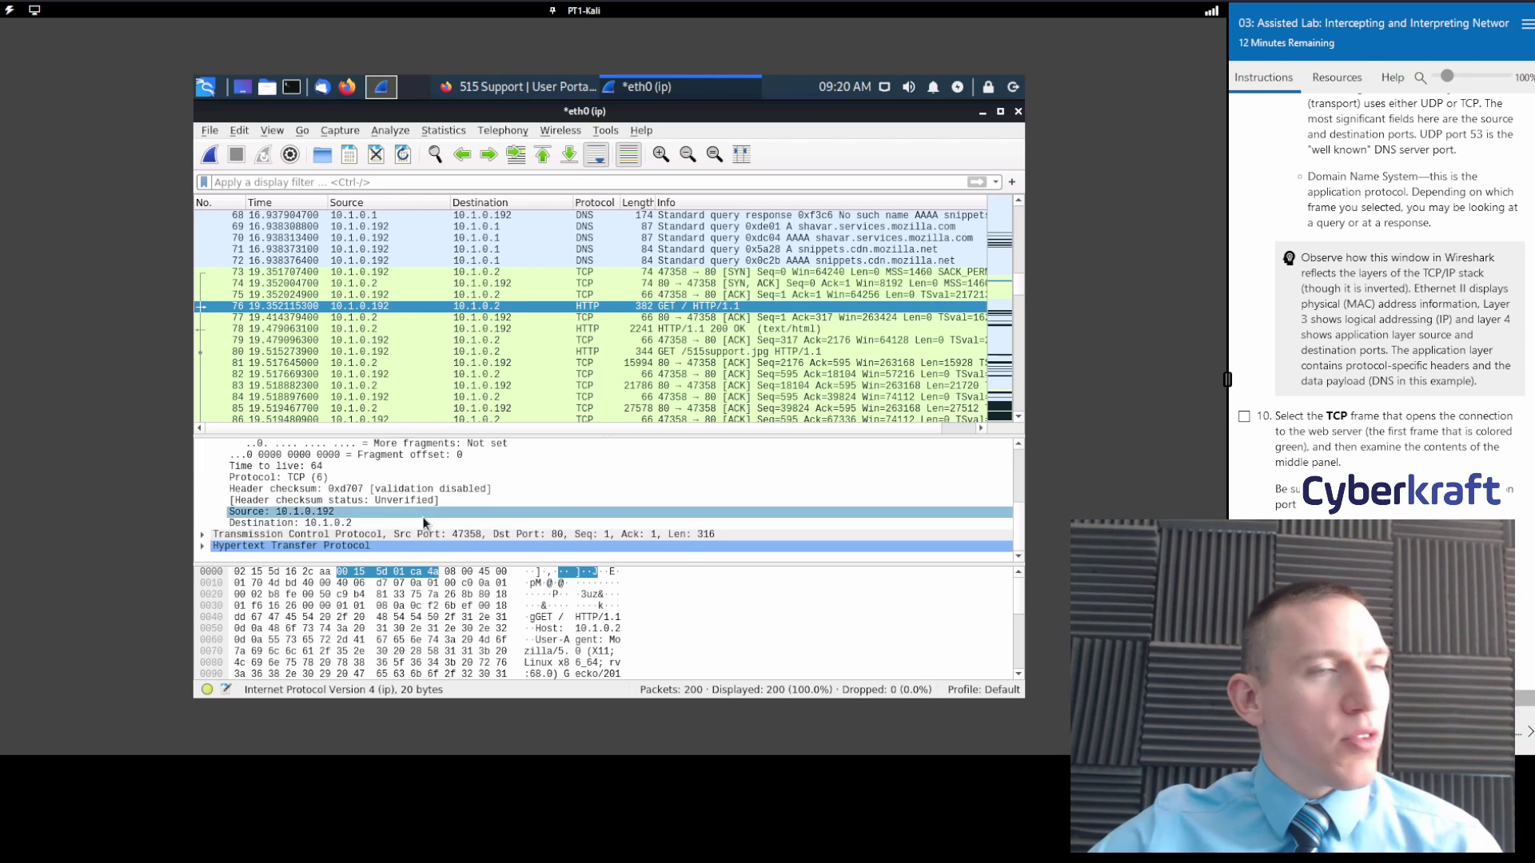
{"action": "scroll", "coordinate": [1404, 294], "scroll_direction": "up", "scroll_amount": 2}
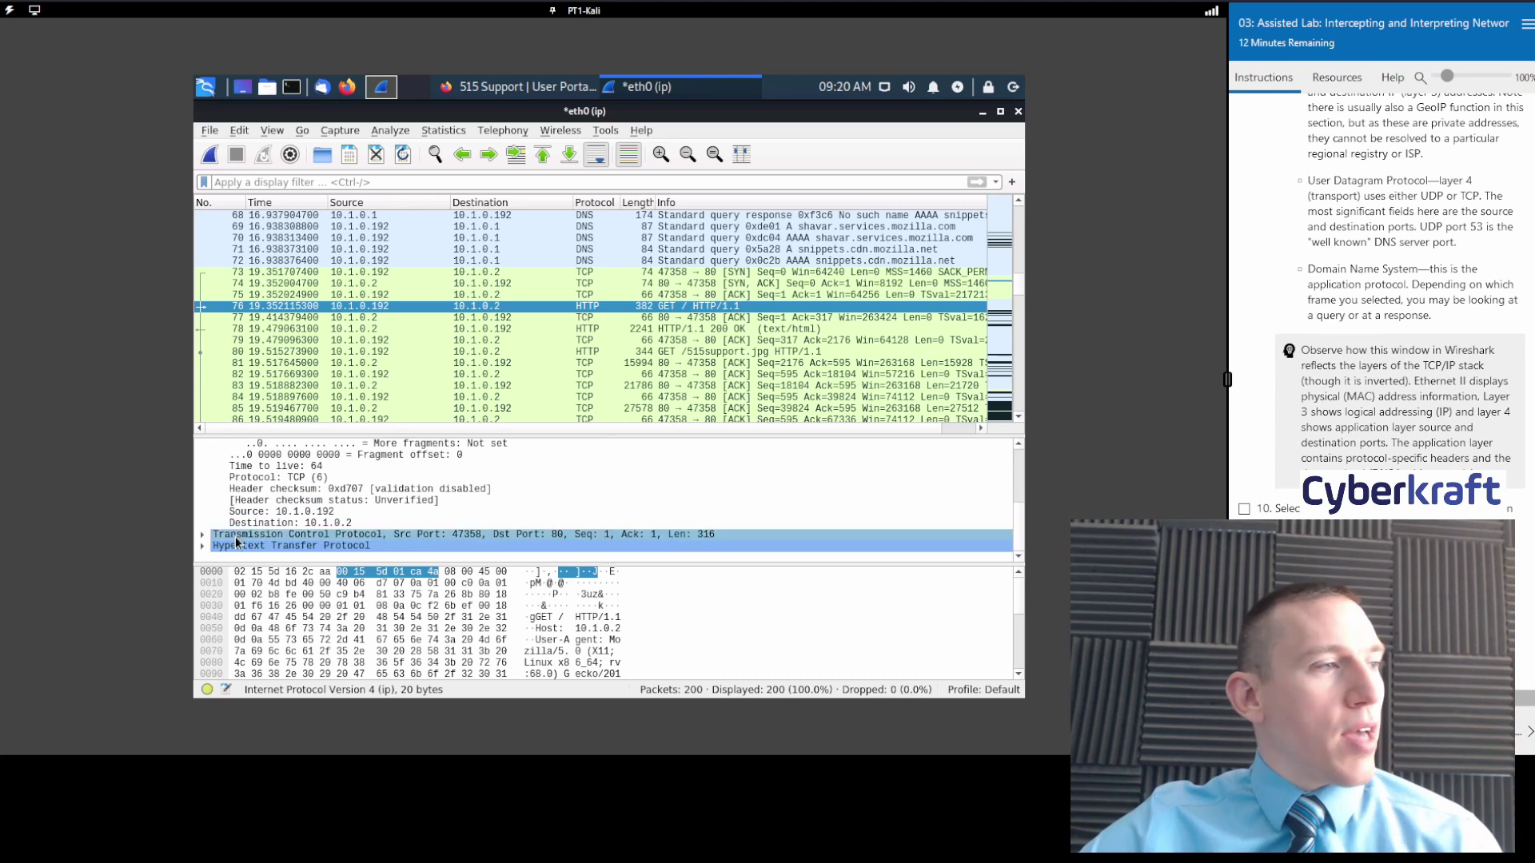
Expand the GET packet's TCP layer and inspect its source port.
{"action": "left_click", "coordinate": [202, 535]}
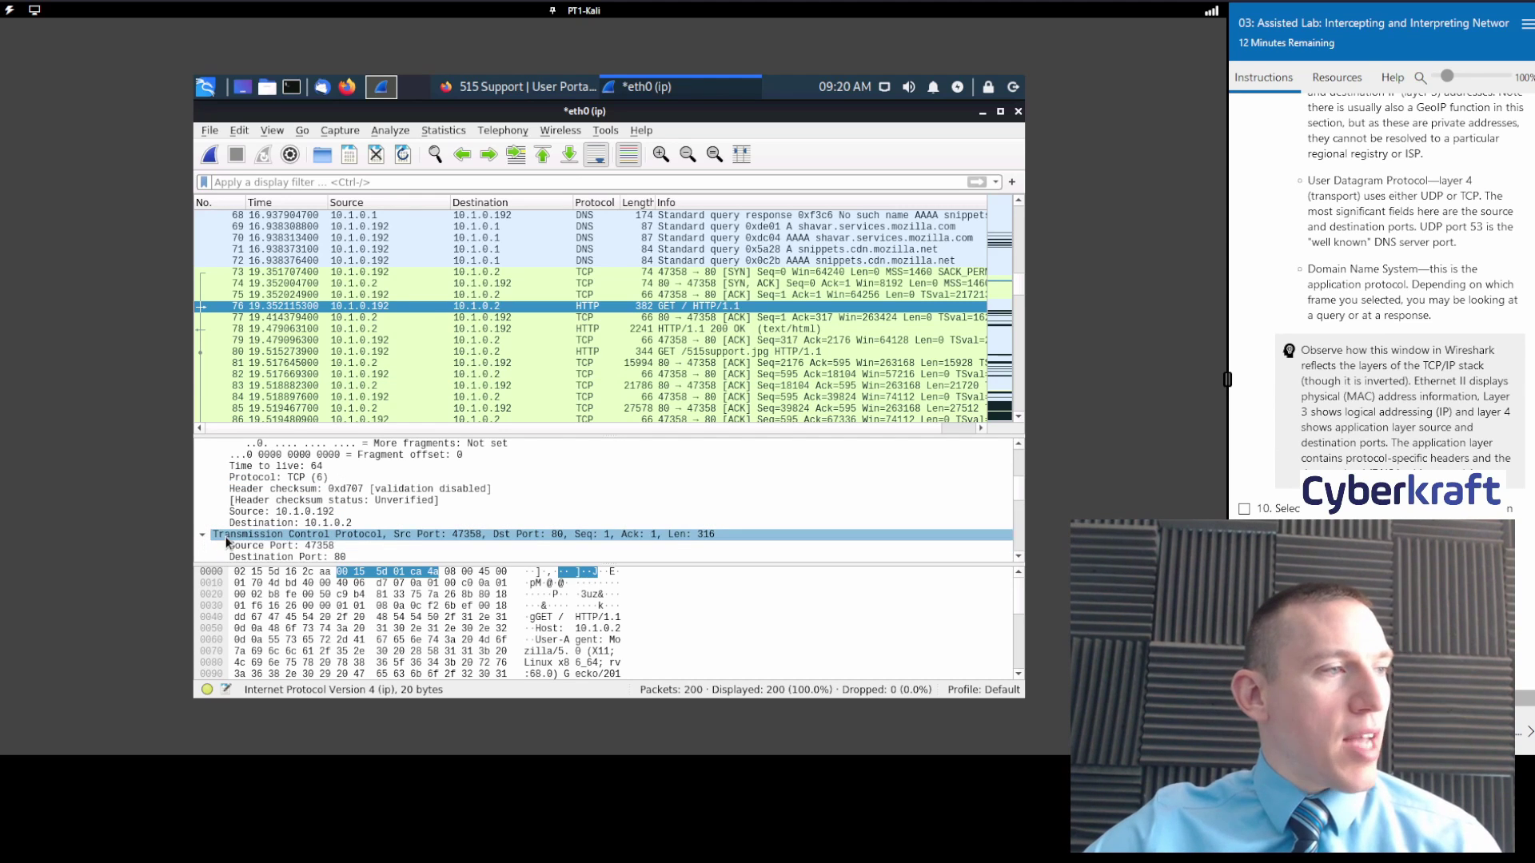
{"action": "scroll", "coordinate": [421, 529], "scroll_direction": "down", "scroll_amount": 3}
{"action": "scroll", "coordinate": [421, 515], "scroll_direction": "up", "scroll_amount": 3}
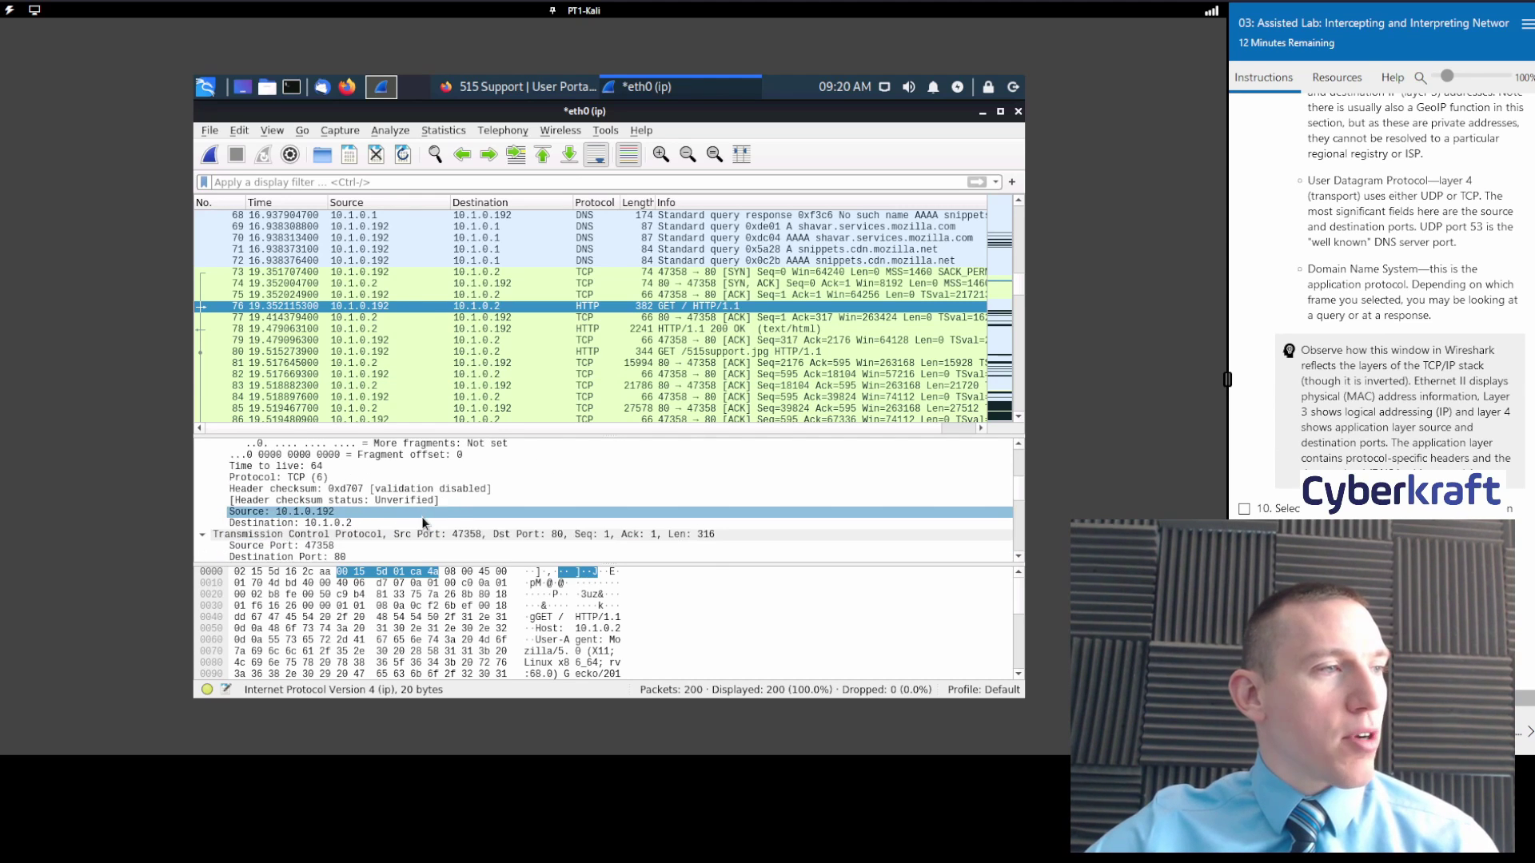
{"action": "left_click", "coordinate": [403, 546]}
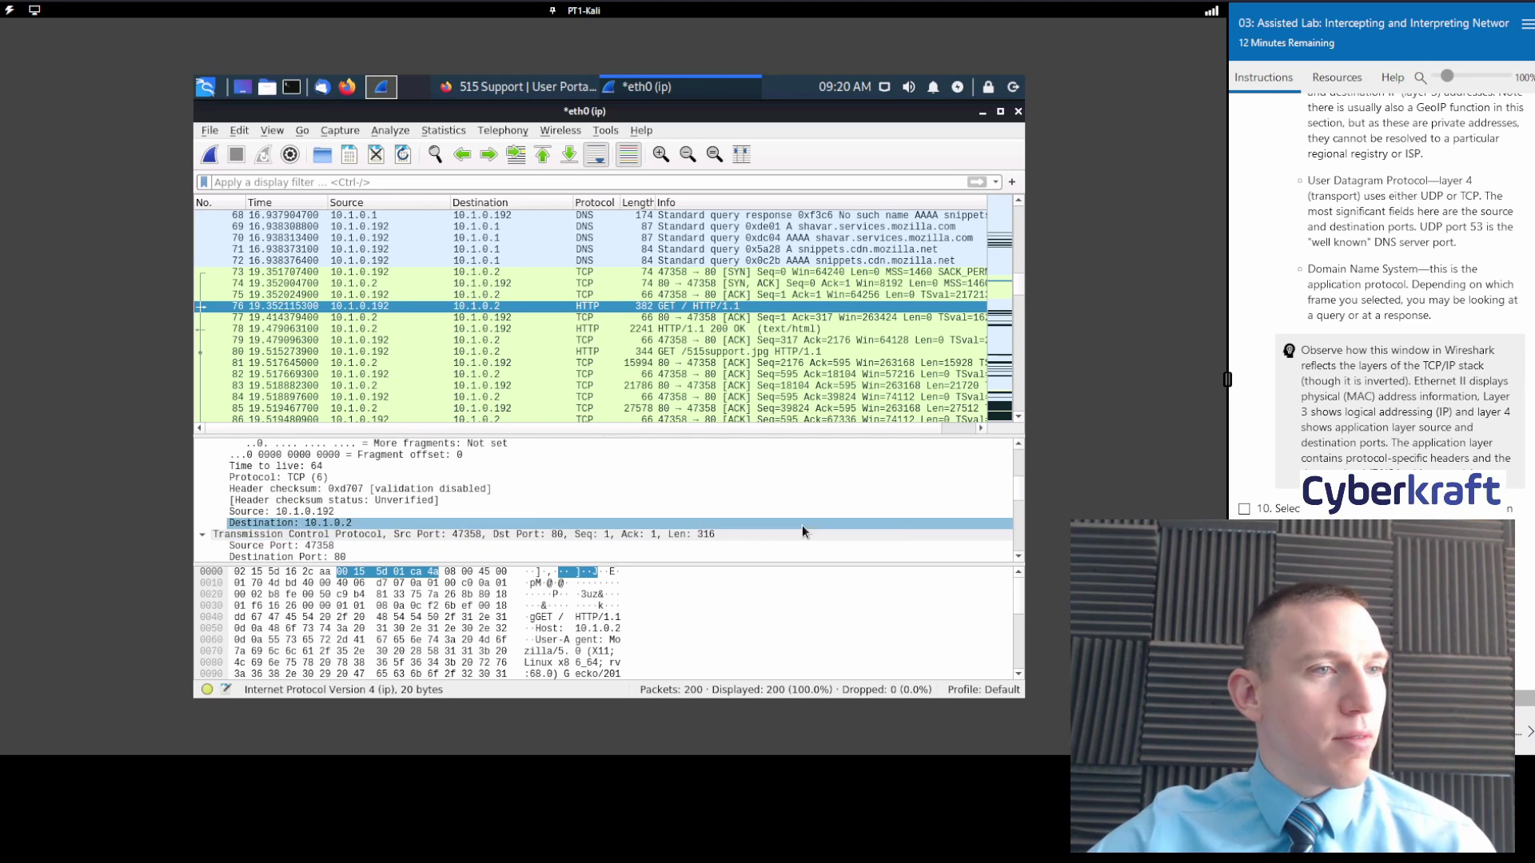
Select the TCP header, inspect the stream index field, and enlarge the details pane.
{"action": "left_click", "coordinate": [1019, 558]}
{"action": "left_click", "coordinate": [1019, 558]}
{"action": "left_click", "coordinate": [1019, 557]}
{"action": "left_click", "coordinate": [1019, 557]}
{"action": "left_click", "coordinate": [1020, 558]}
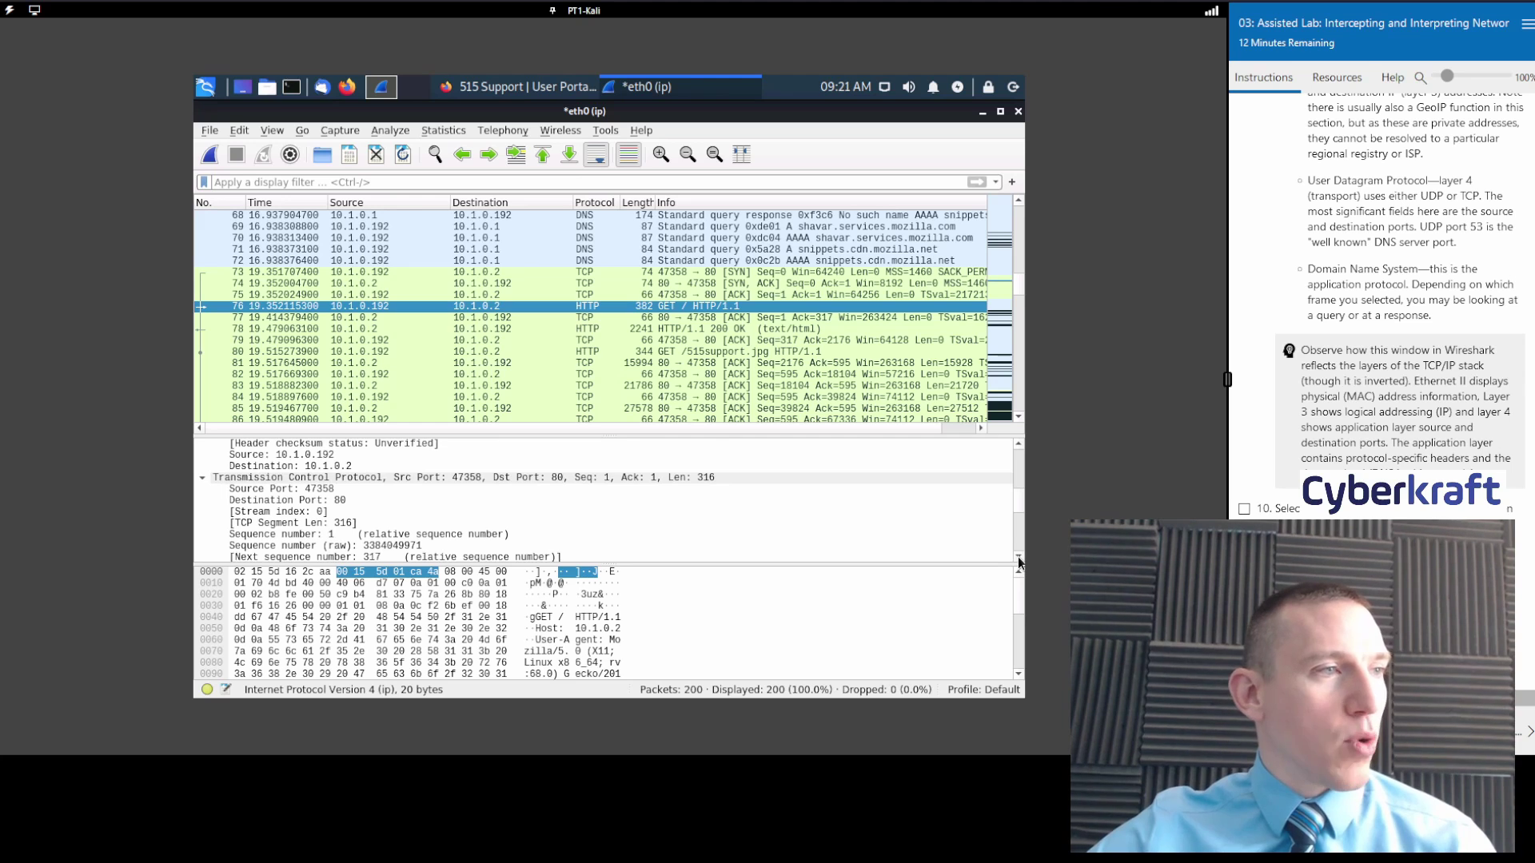
{"action": "left_click", "coordinate": [1019, 557]}
{"action": "left_click", "coordinate": [467, 466]}
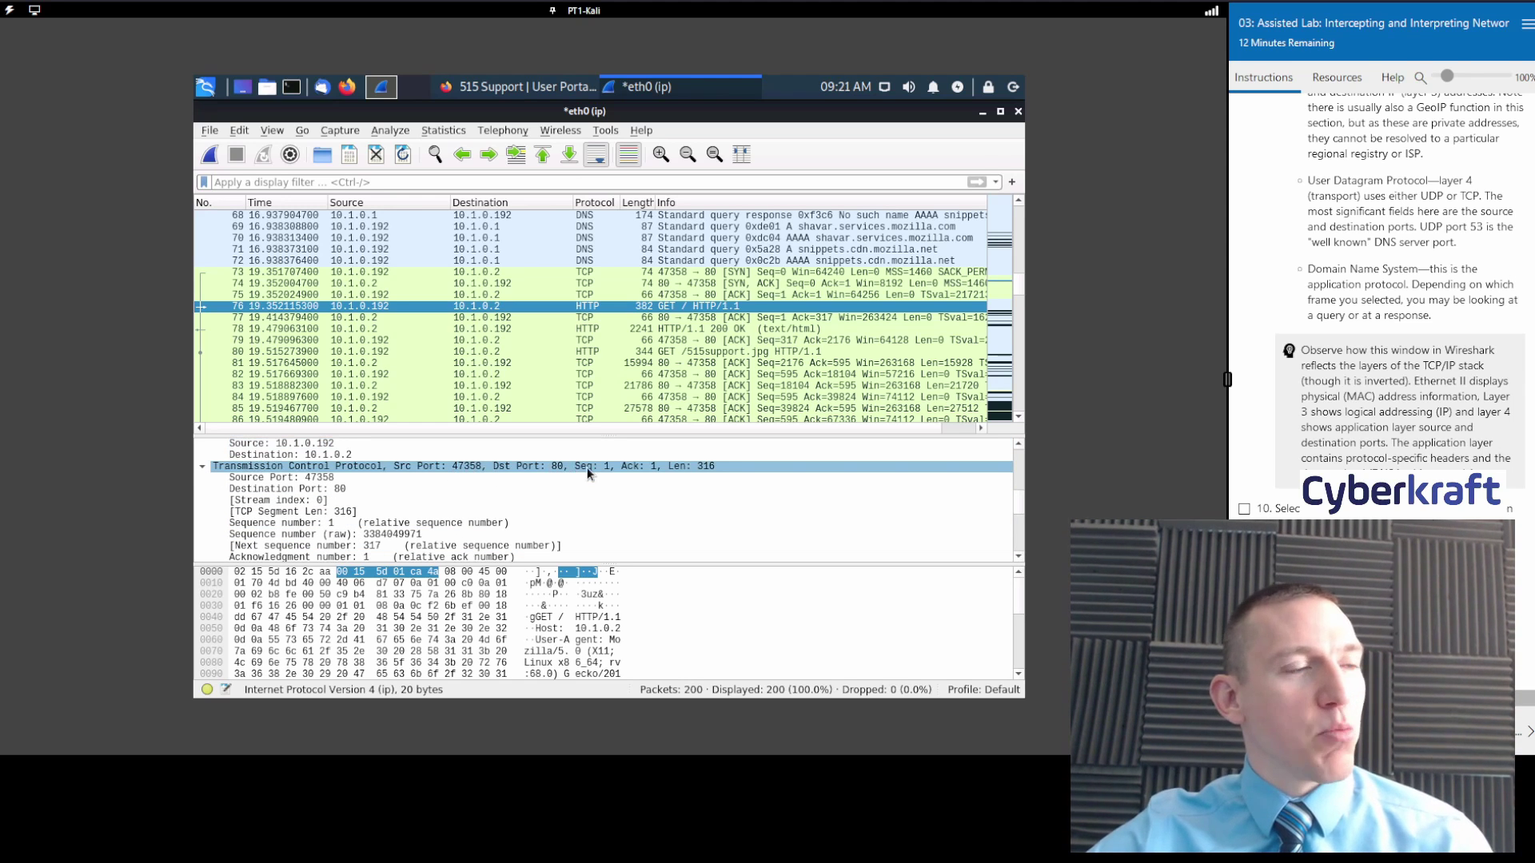
{"action": "left_click", "coordinate": [558, 496]}
{"action": "scroll", "coordinate": [559, 496], "scroll_direction": "down", "scroll_amount": 4}
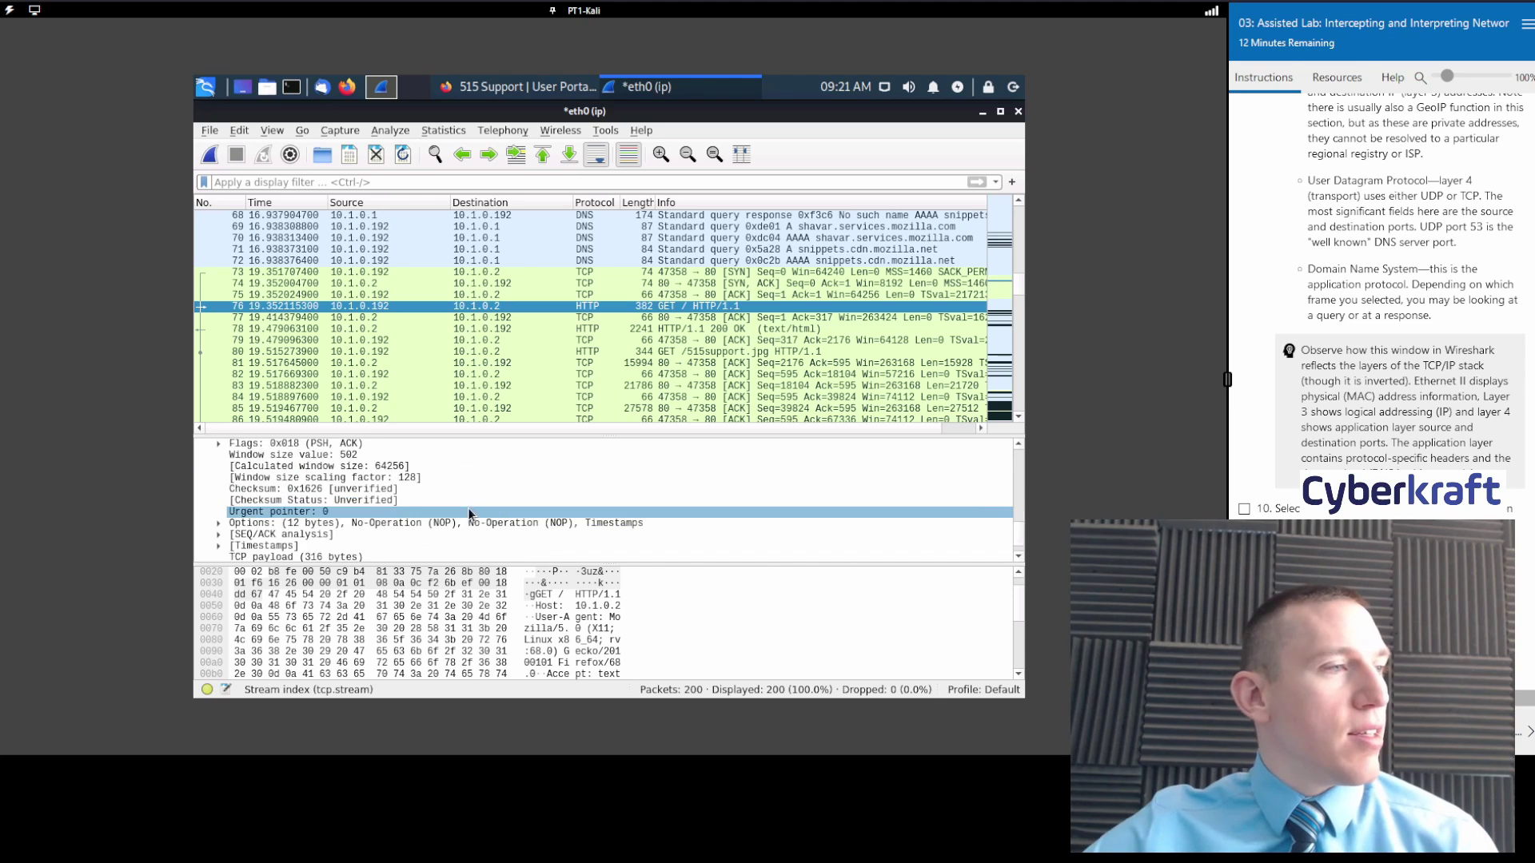
{"action": "scroll", "coordinate": [468, 512], "scroll_direction": "up", "scroll_amount": 4}
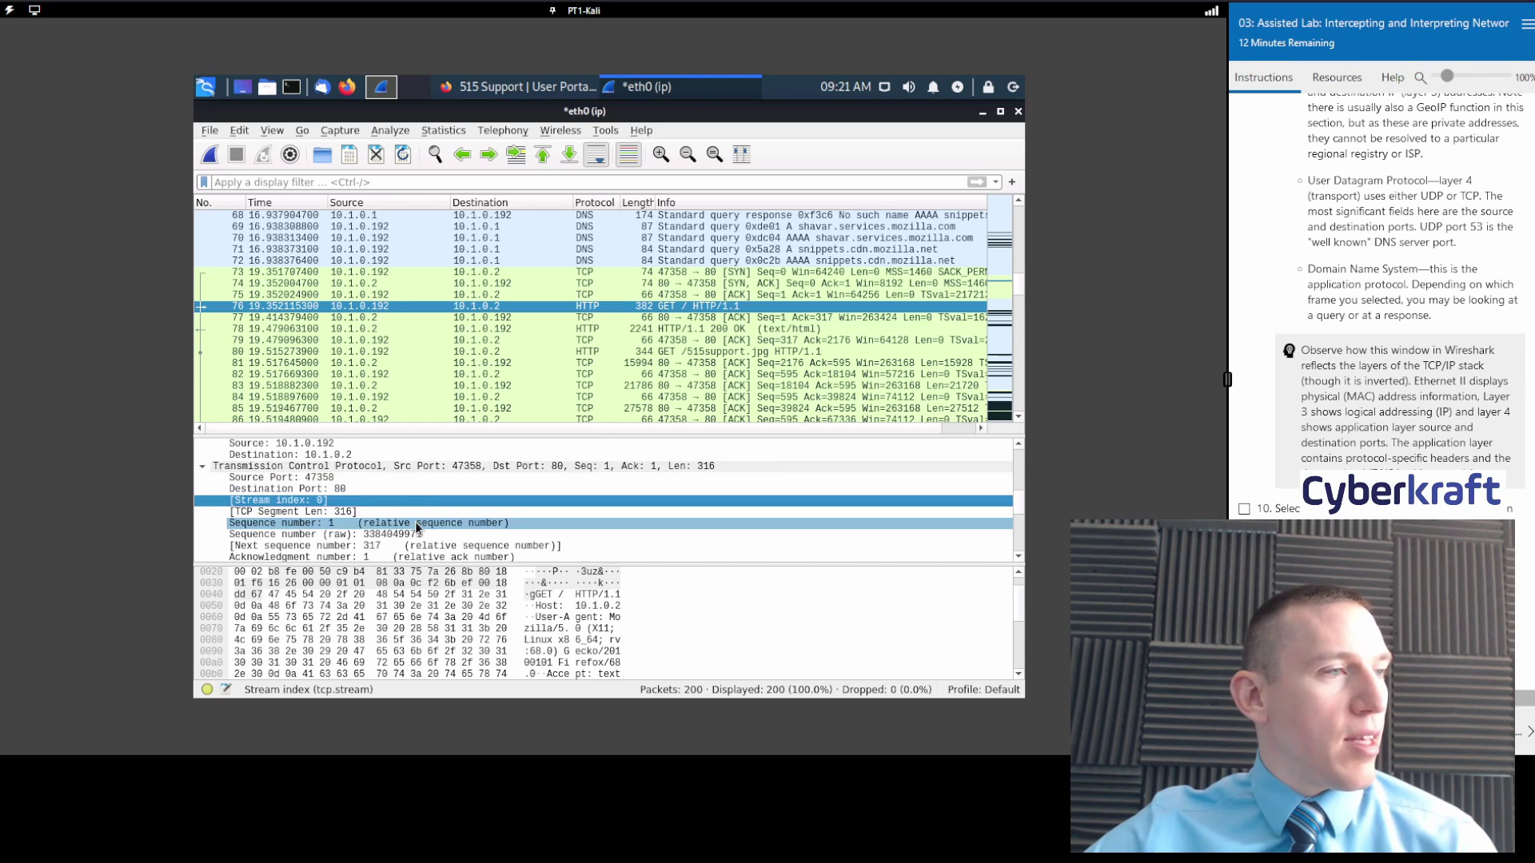
{"action": "left_click_drag", "start_coordinate": [431, 565], "coordinate": [429, 655]}
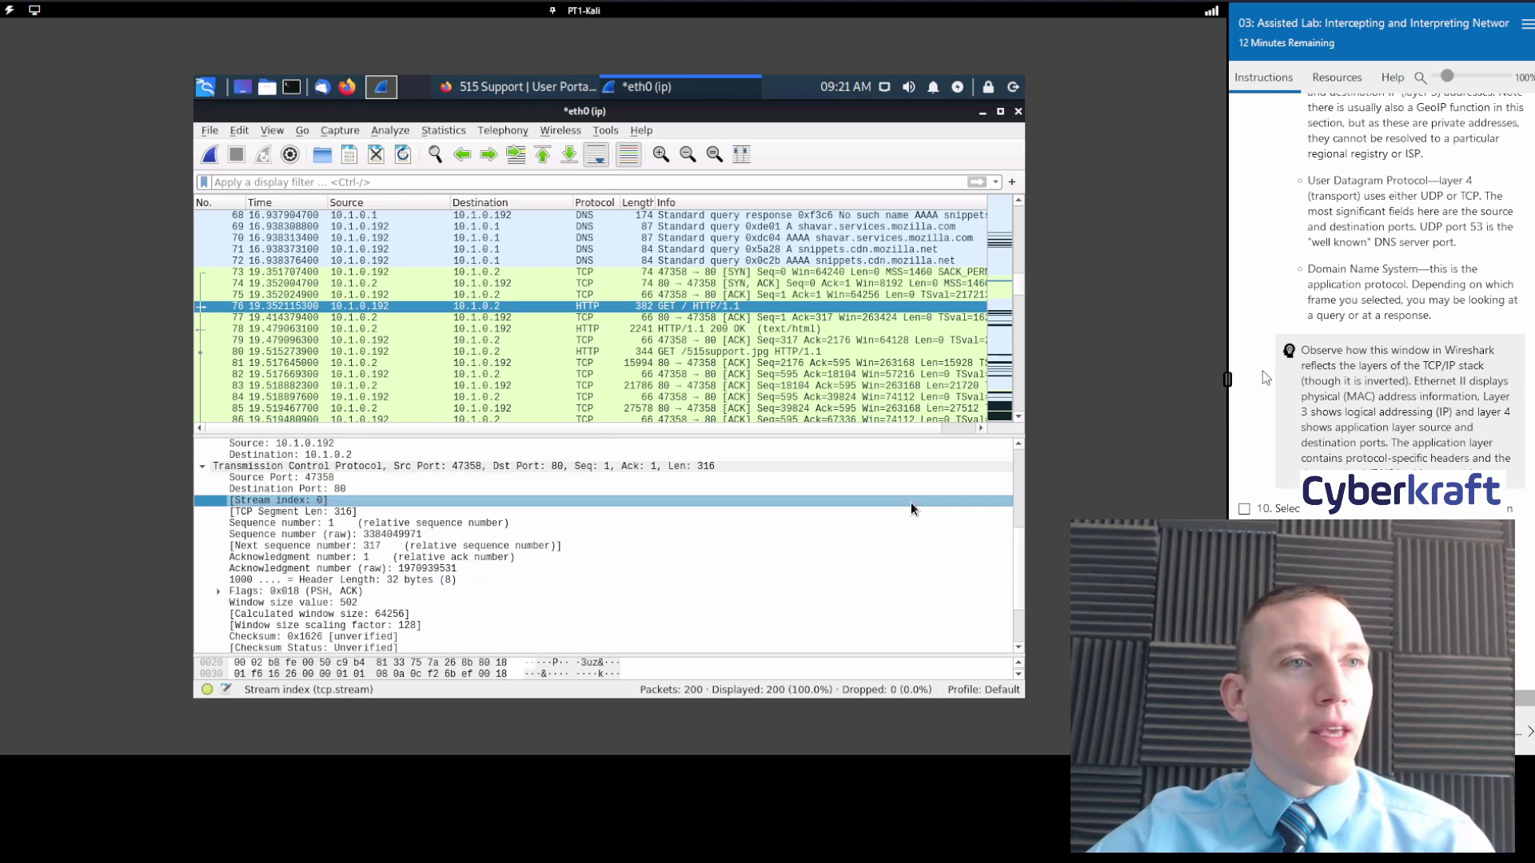
{"action": "scroll", "coordinate": [1421, 277], "scroll_direction": "down", "scroll_amount": 2}
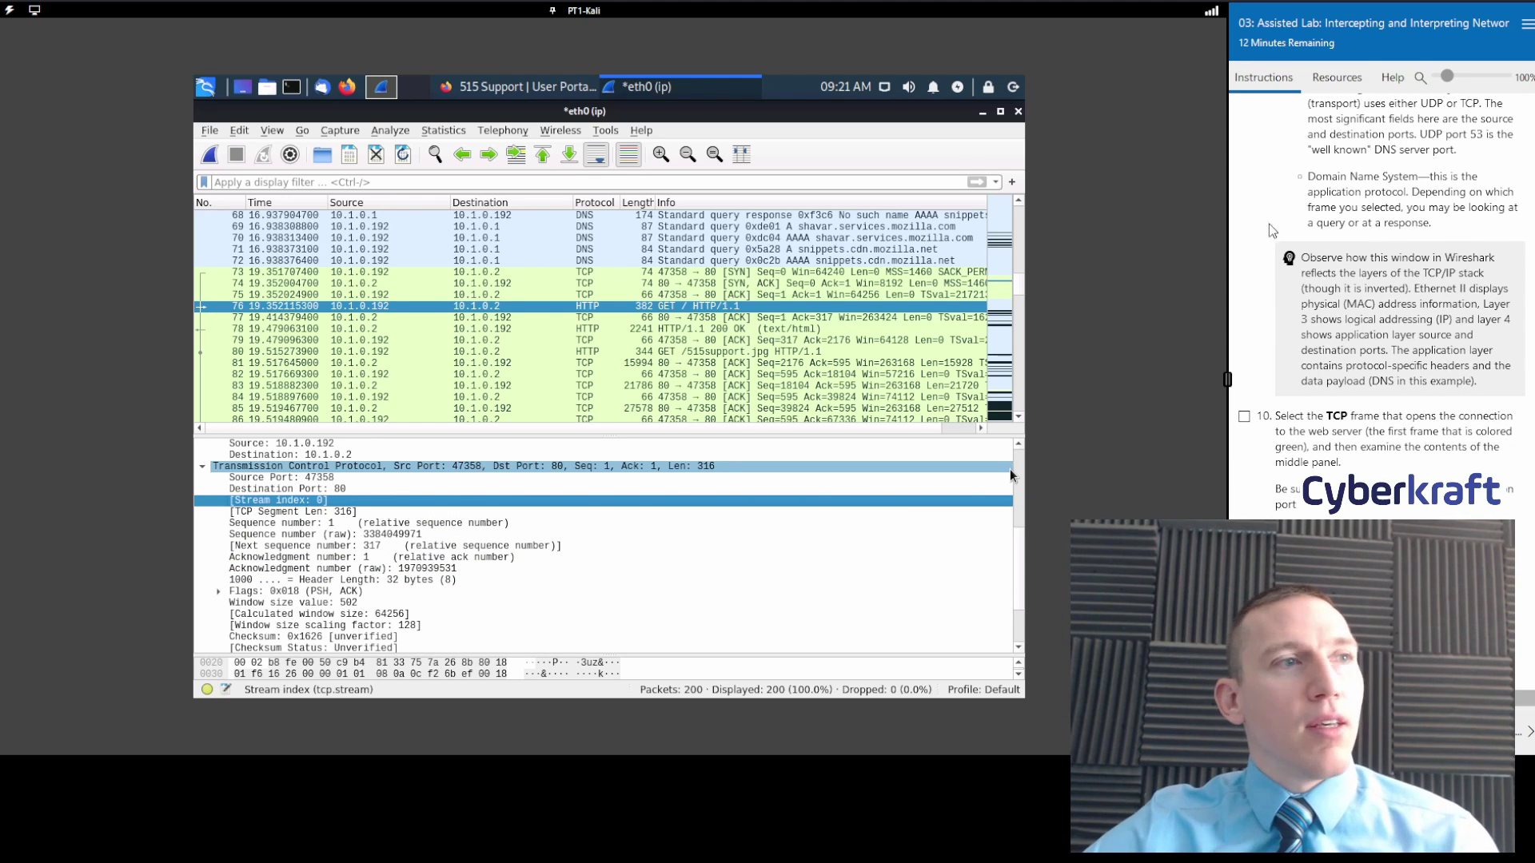
View DNS query packets 71 and 72, then return to HTTP GET packet 76.
{"action": "left_click", "coordinate": [598, 248]}
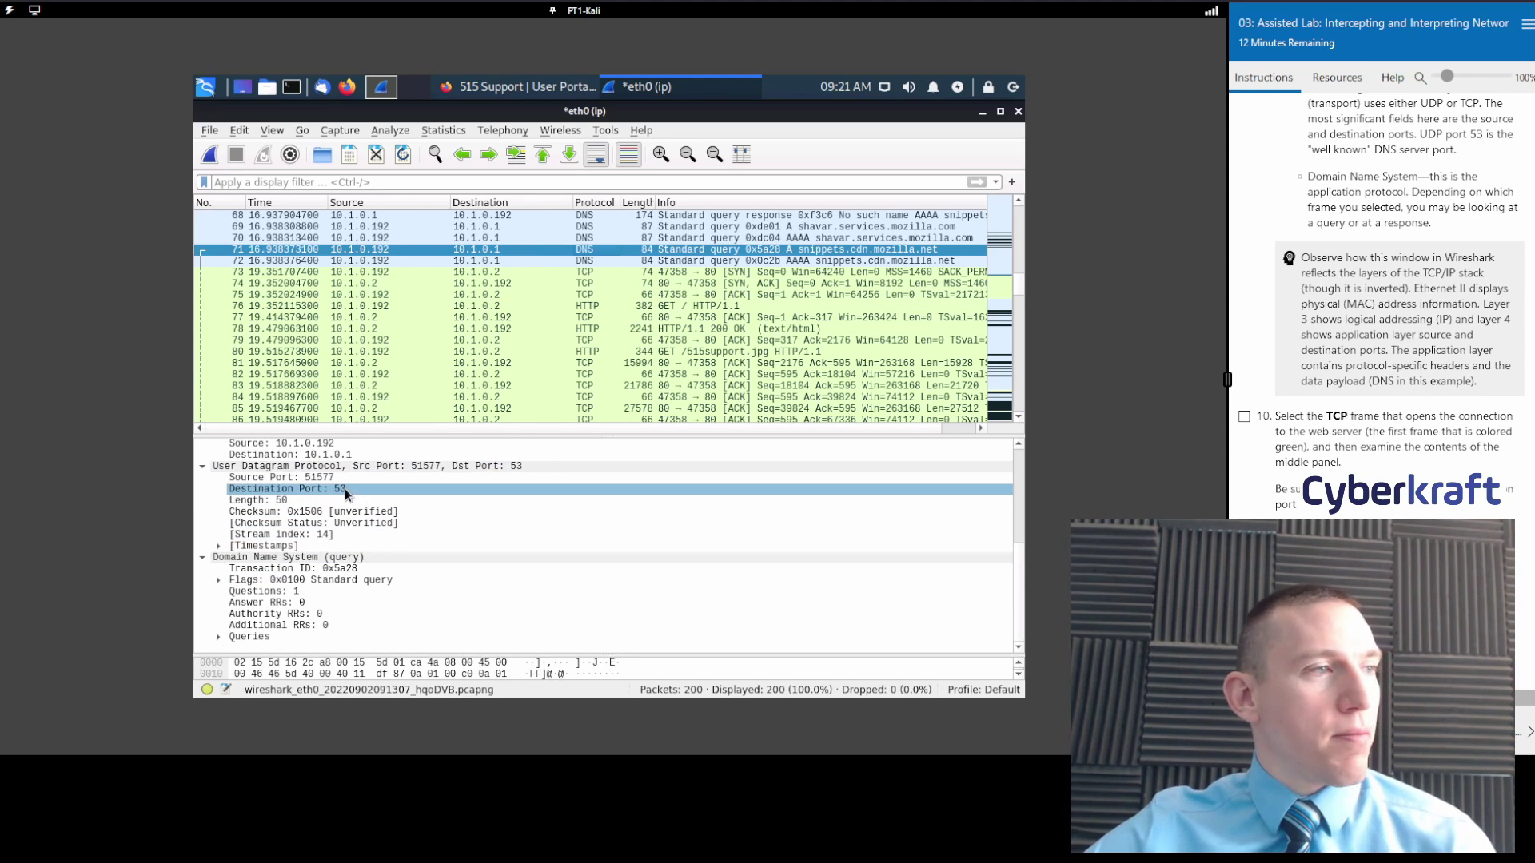
{"action": "left_click", "coordinate": [611, 263]}
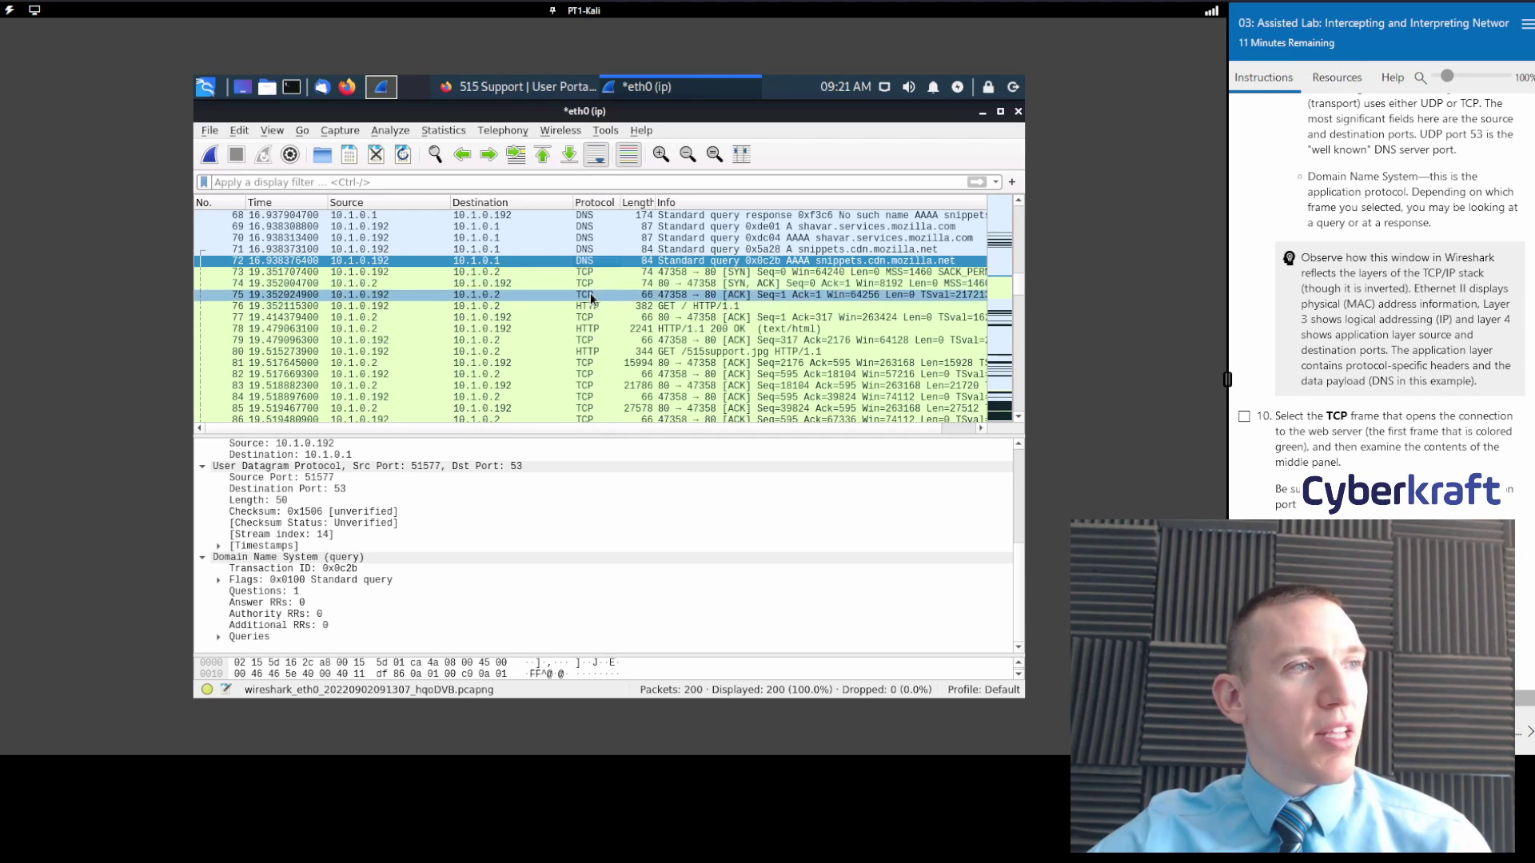
{"action": "left_click", "coordinate": [595, 306]}
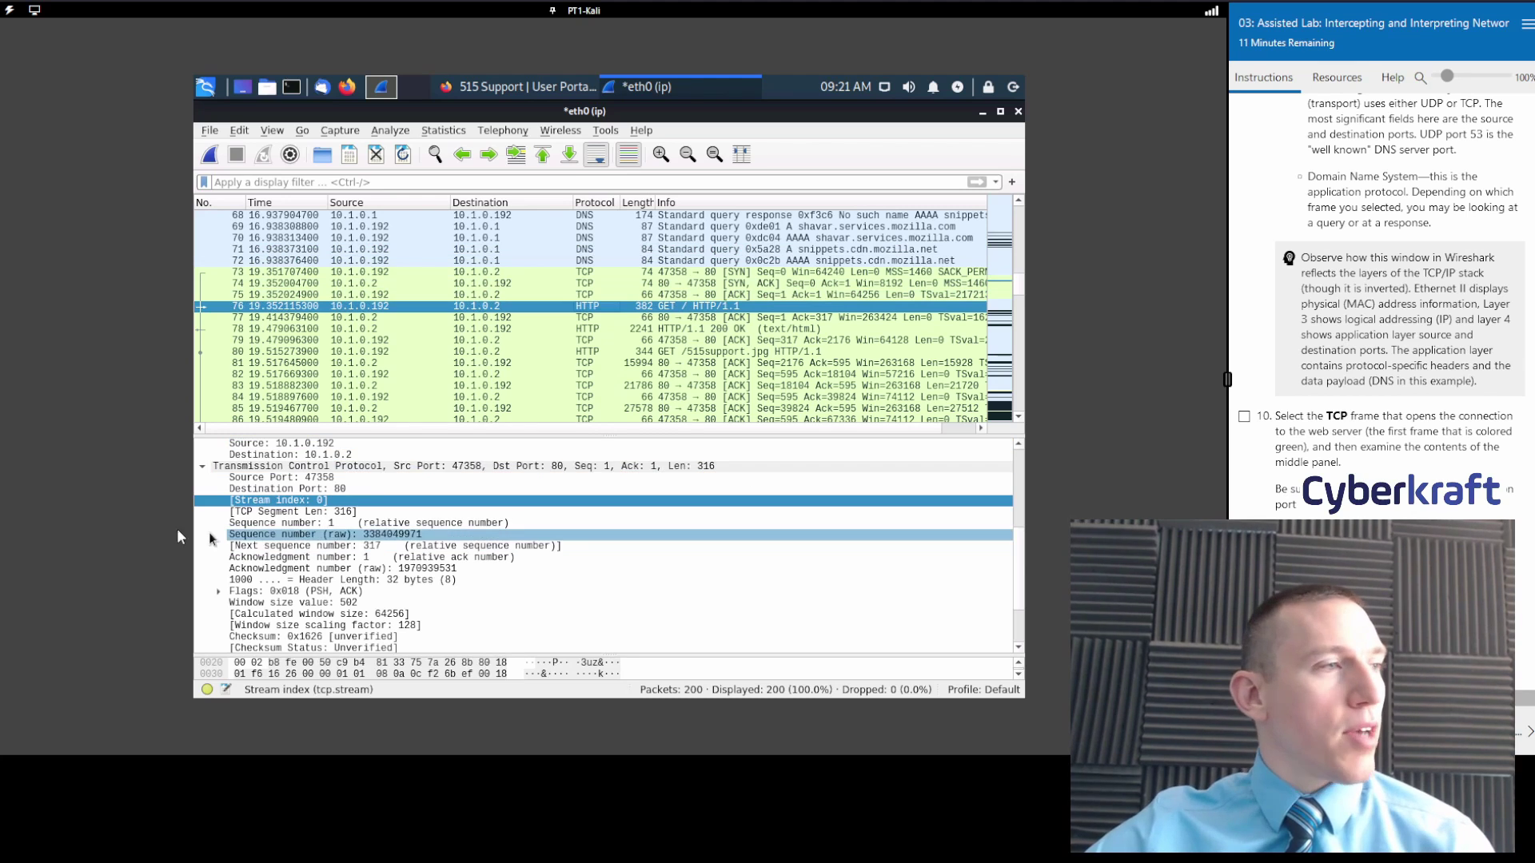
Collapse the TCP and IPv4 layers of packet 76.
{"action": "left_click", "coordinate": [197, 468]}
{"action": "left_click", "coordinate": [203, 466]}
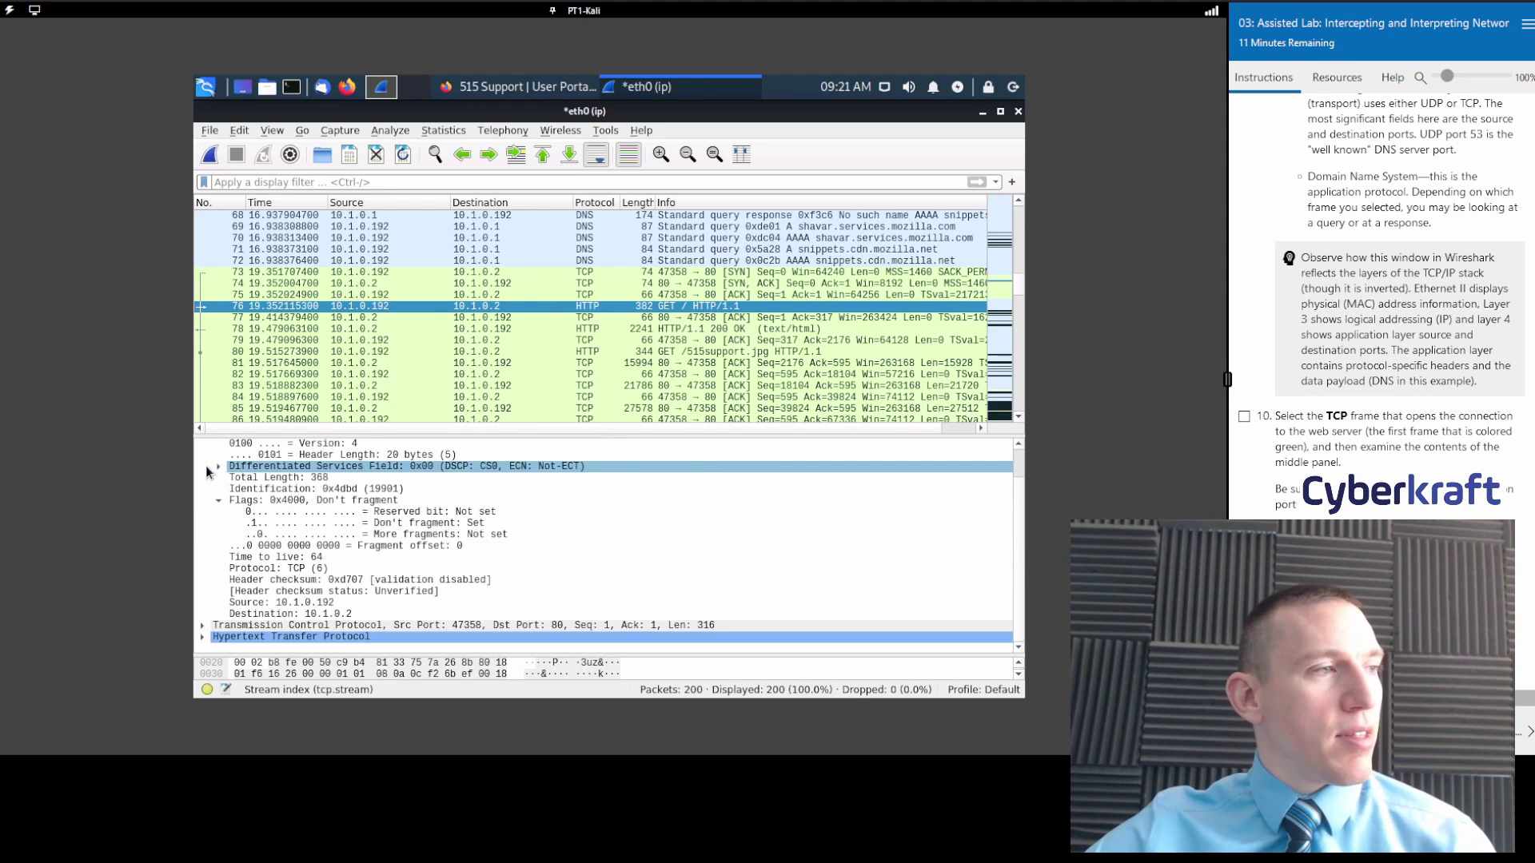
{"action": "scroll", "coordinate": [216, 531], "scroll_direction": "up", "scroll_amount": 1}
{"action": "left_click", "coordinate": [199, 467]}
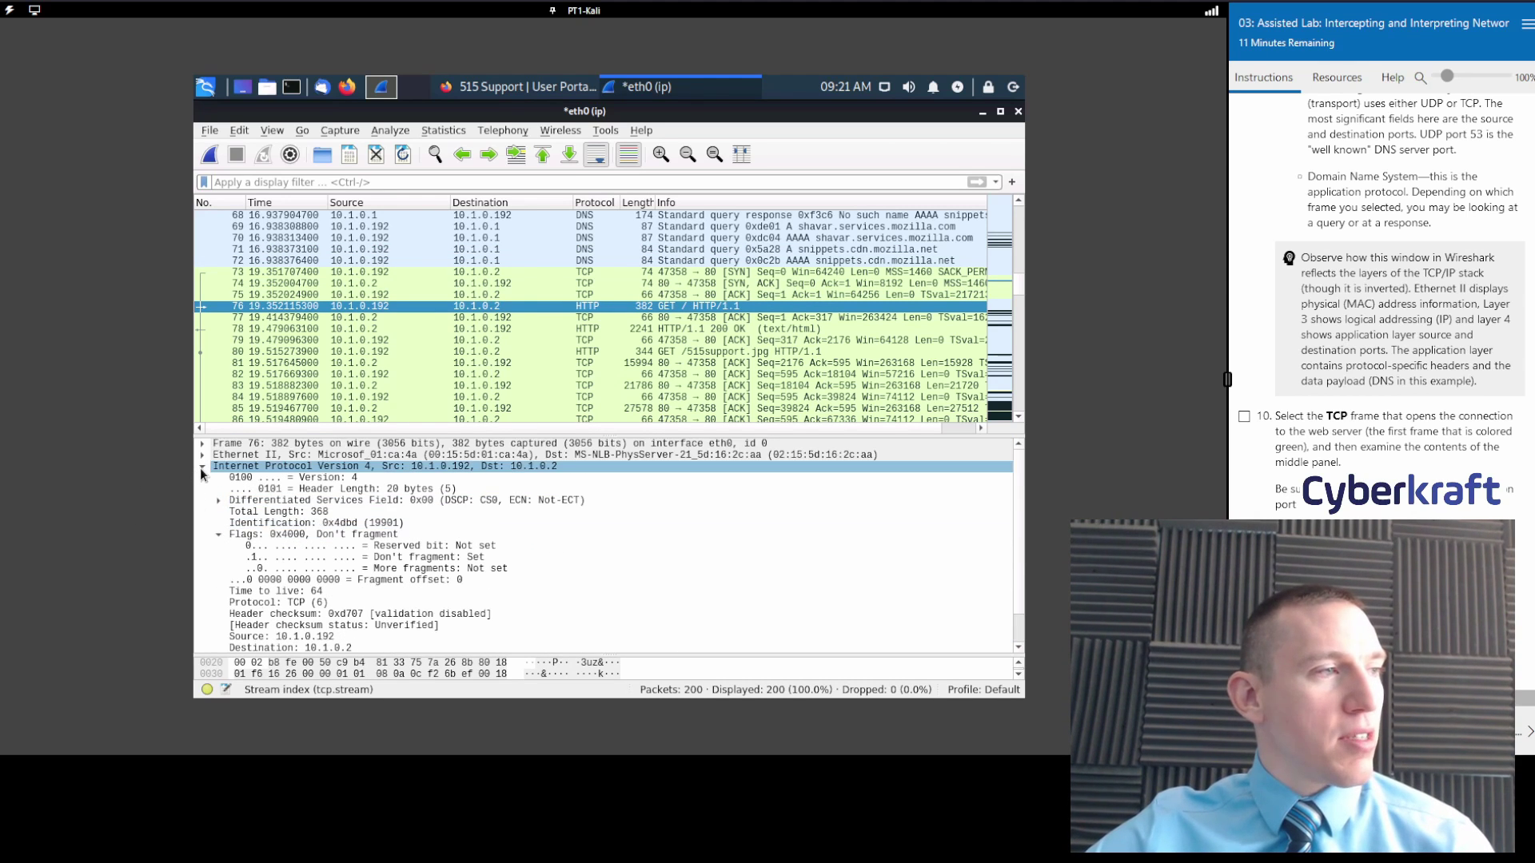
{"action": "left_click", "coordinate": [202, 467]}
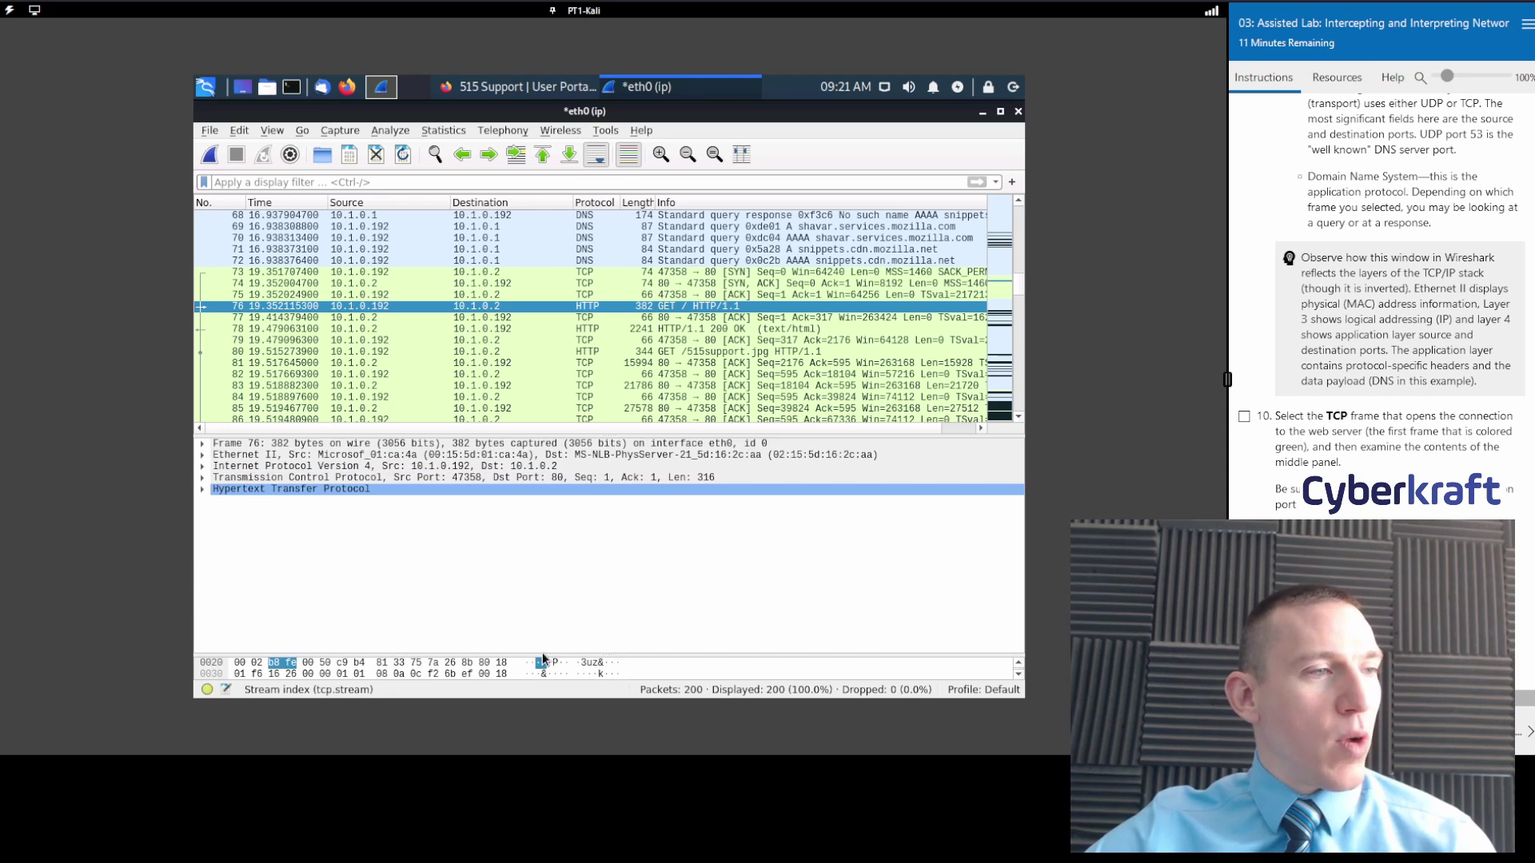
Enlarge the bytes pane for packet 76 and tick lab question 11.
{"action": "left_click_drag", "start_coordinate": [510, 654], "coordinate": [510, 536]}
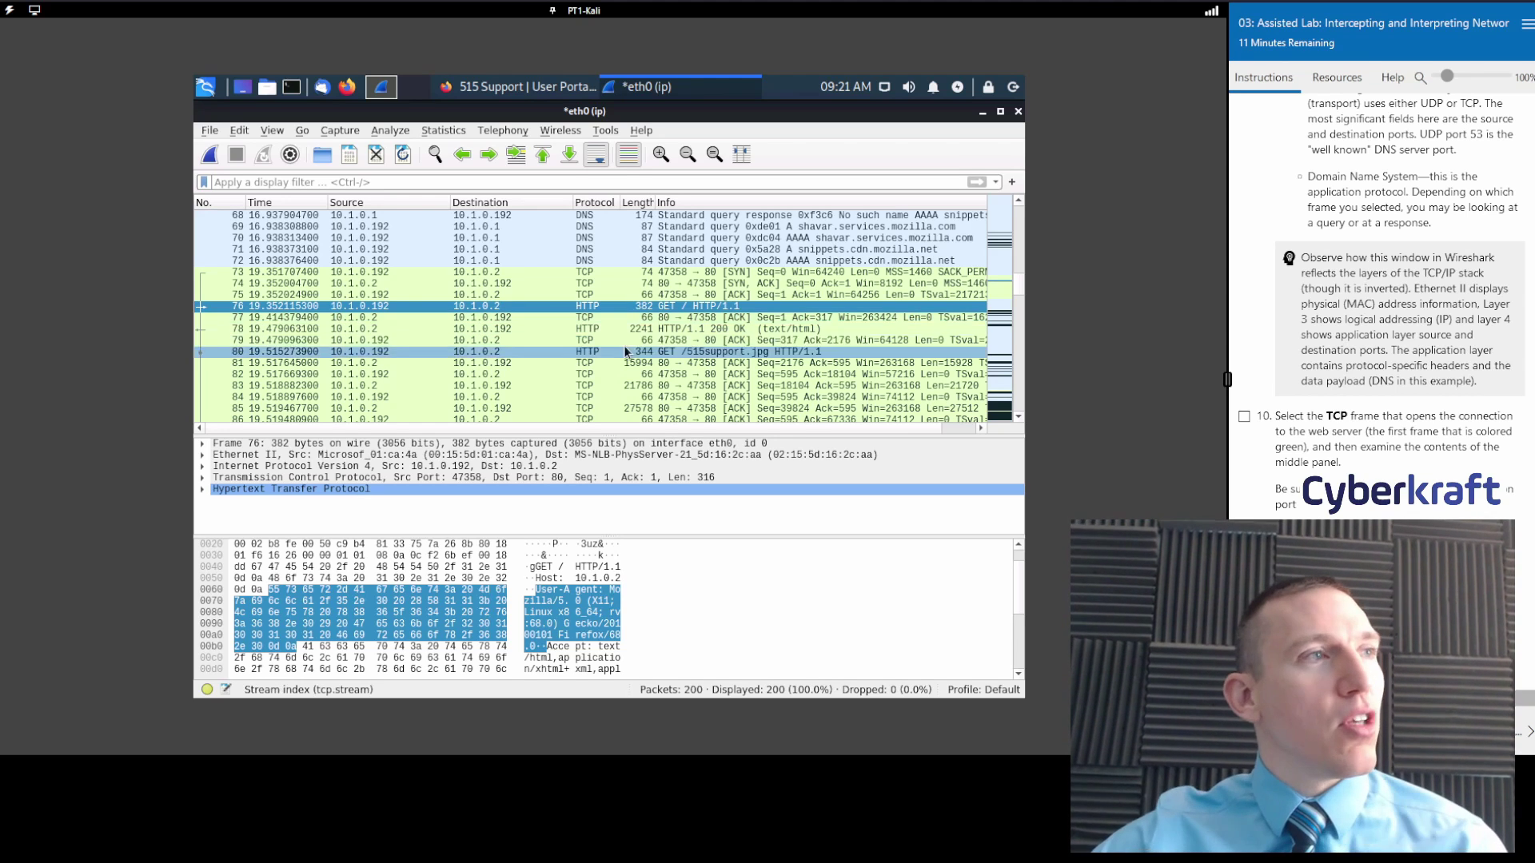
{"action": "scroll", "coordinate": [1421, 306], "scroll_direction": "down", "scroll_amount": 5}
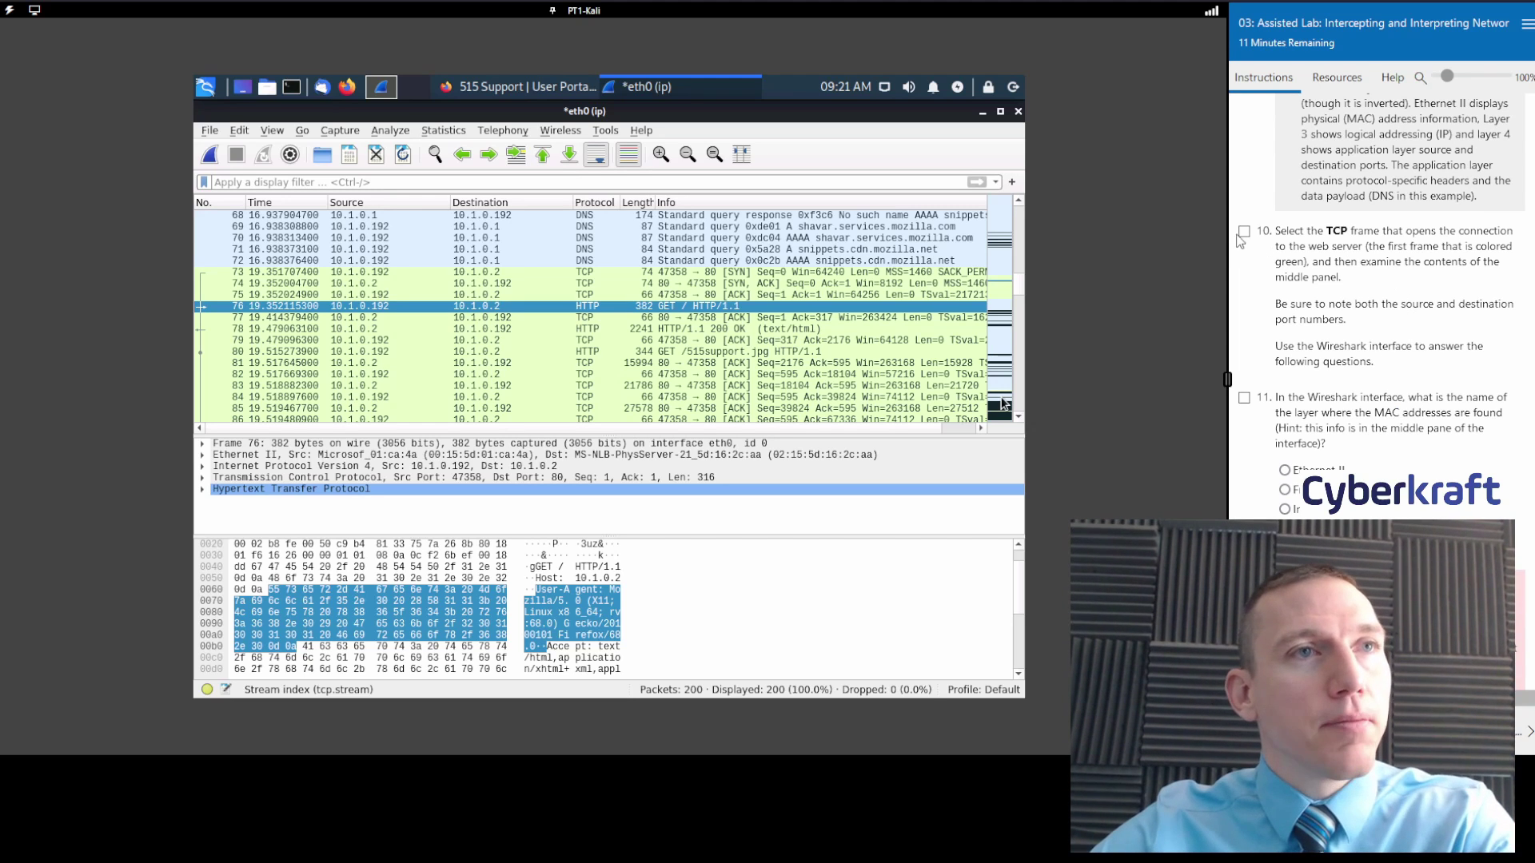
{"action": "scroll", "coordinate": [1389, 366], "scroll_direction": "down", "scroll_amount": 3}
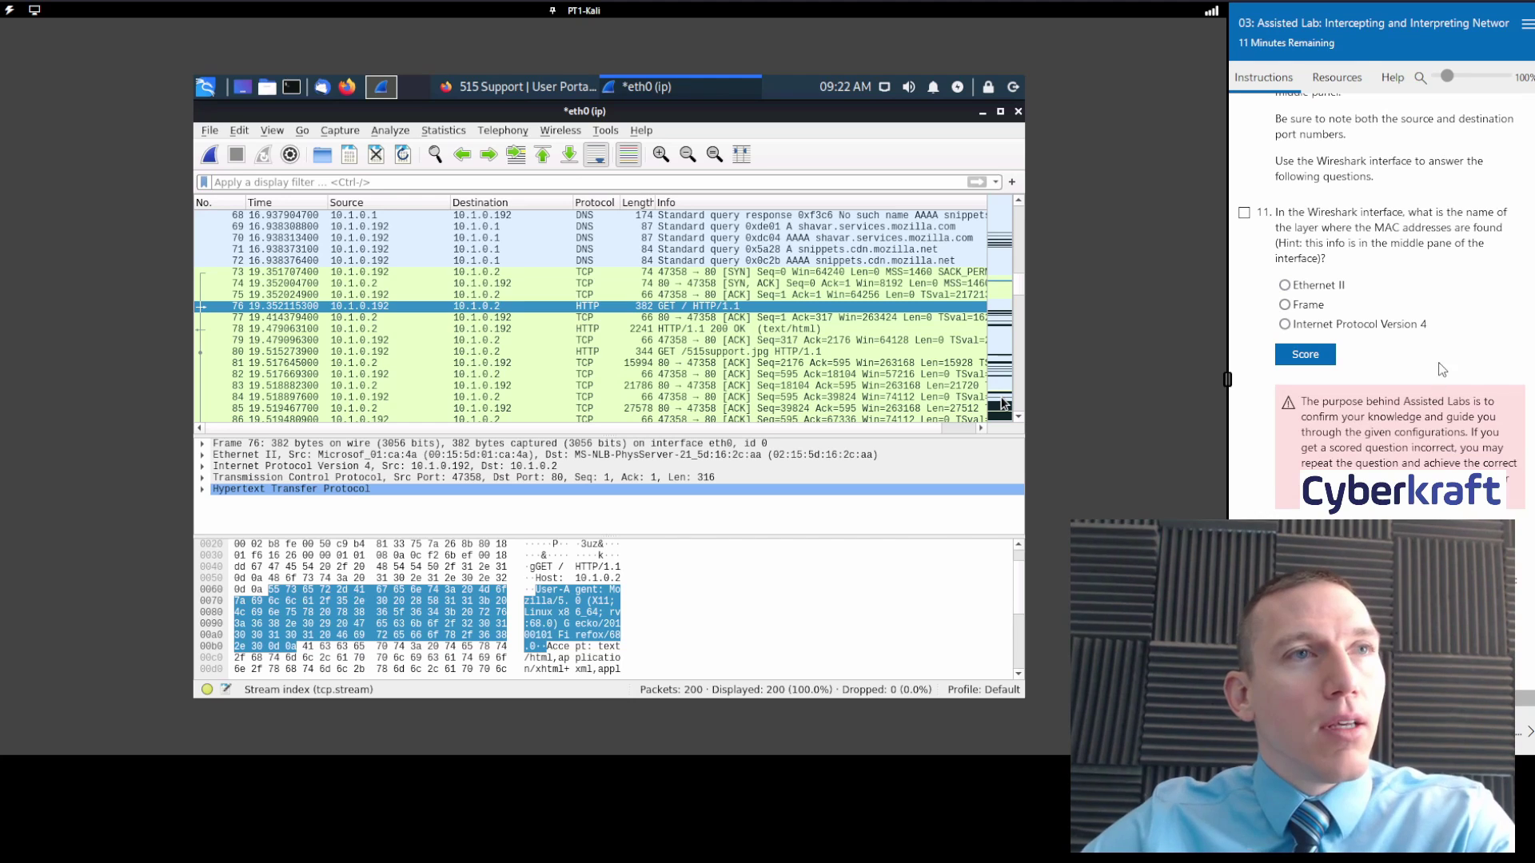
{"action": "left_click", "coordinate": [1249, 214]}
{"action": "scroll", "coordinate": [1439, 304], "scroll_direction": "down", "scroll_amount": 2}
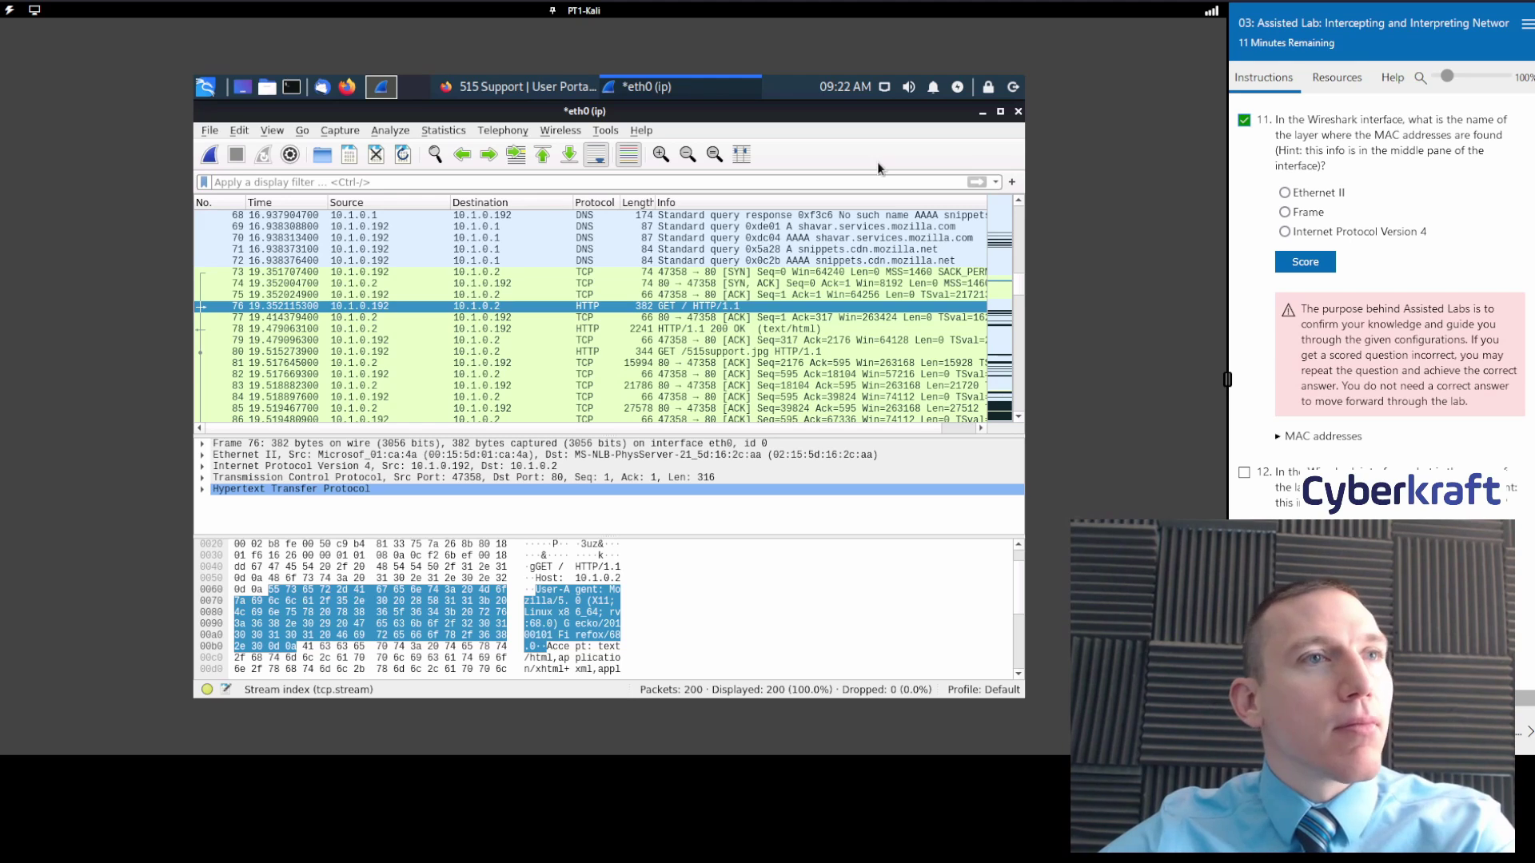
Expand Ethernet II and submit Ethernet II as question 11's answer.
{"action": "left_click", "coordinate": [204, 454]}
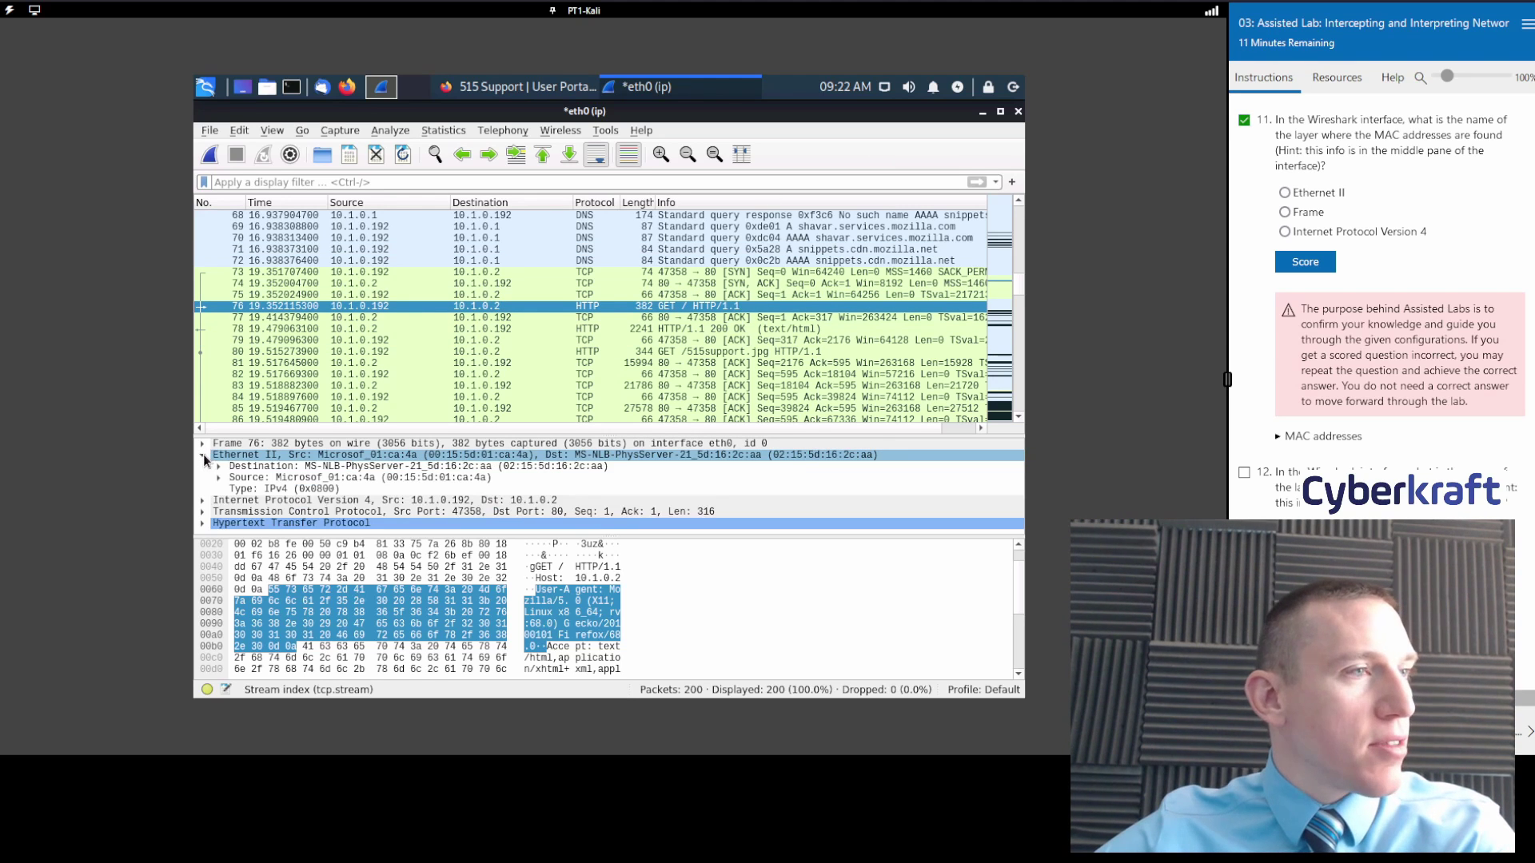
{"action": "left_click", "coordinate": [311, 452]}
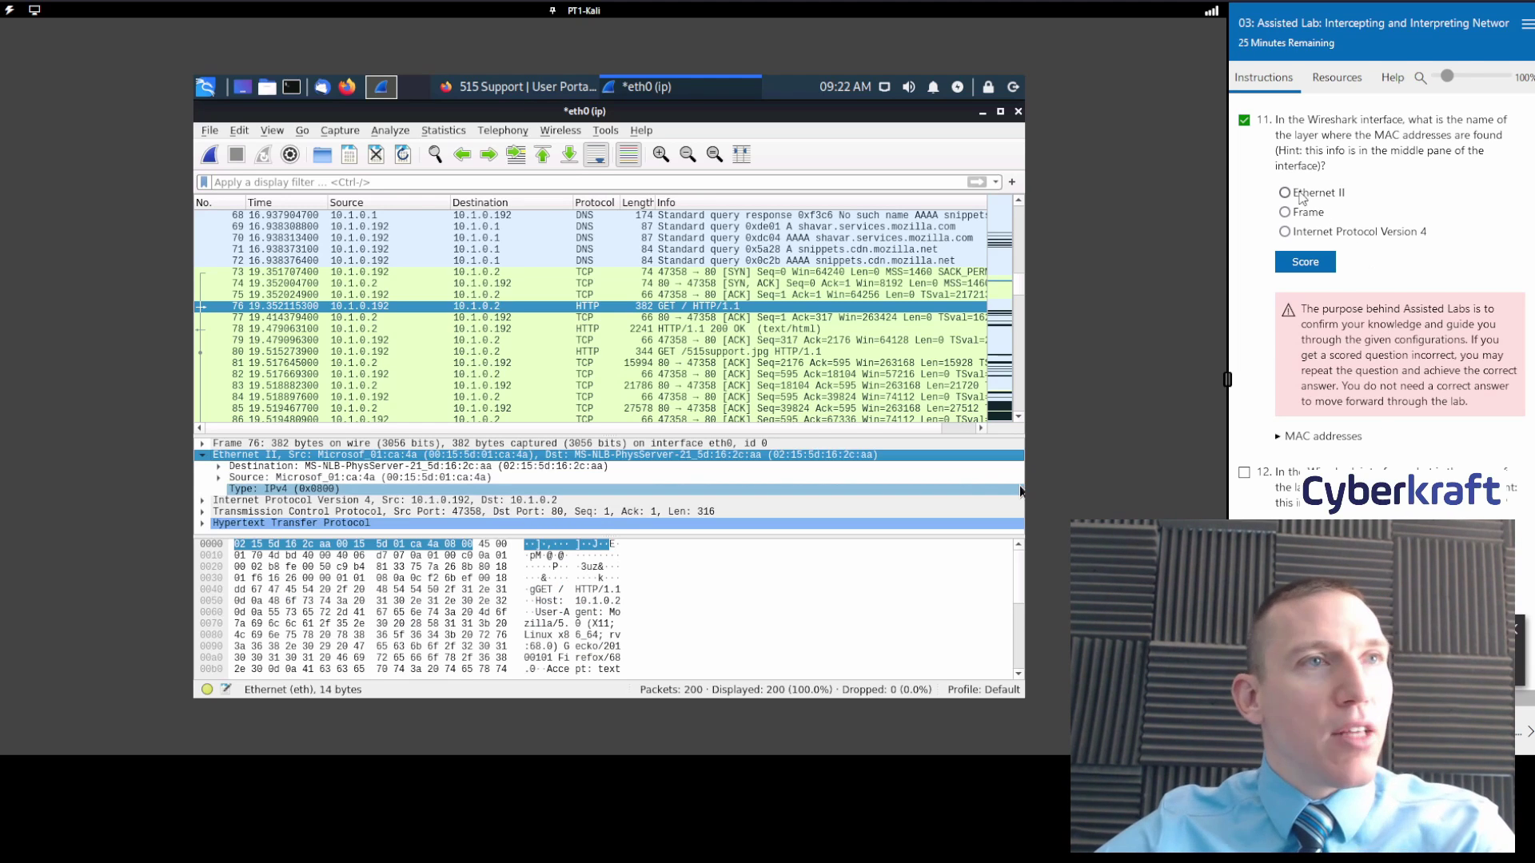
{"action": "left_click", "coordinate": [1298, 193]}
{"action": "left_click", "coordinate": [1313, 270]}
Answer question 12 with Internet Protocol Version 4, score question 13, tick task 14, and advance.
{"action": "scroll", "coordinate": [1428, 395], "scroll_direction": "down", "scroll_amount": 3}
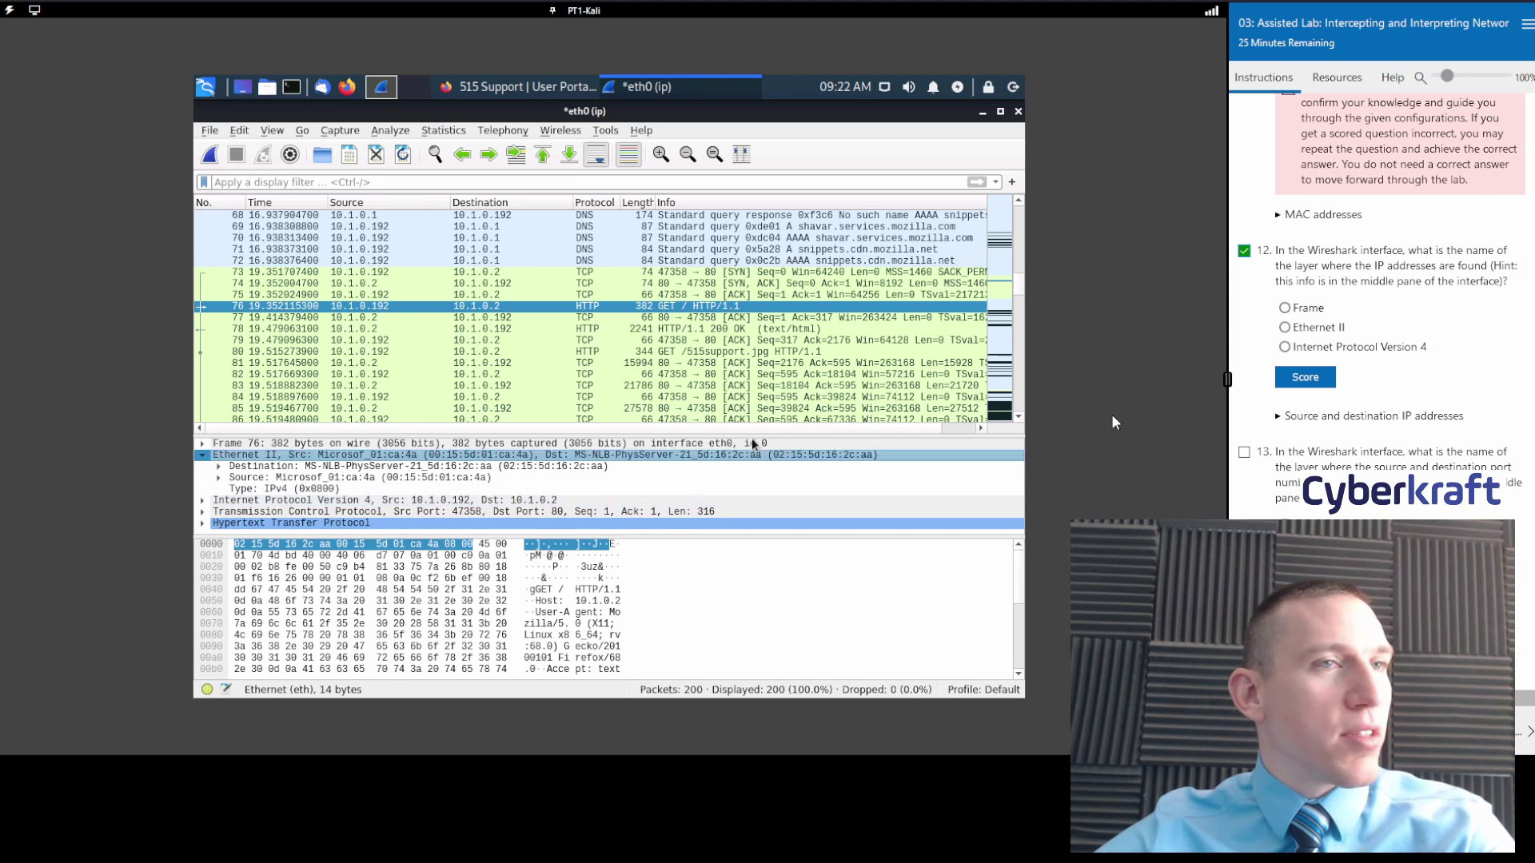
{"action": "left_click", "coordinate": [1285, 347]}
{"action": "left_click", "coordinate": [1321, 385]}
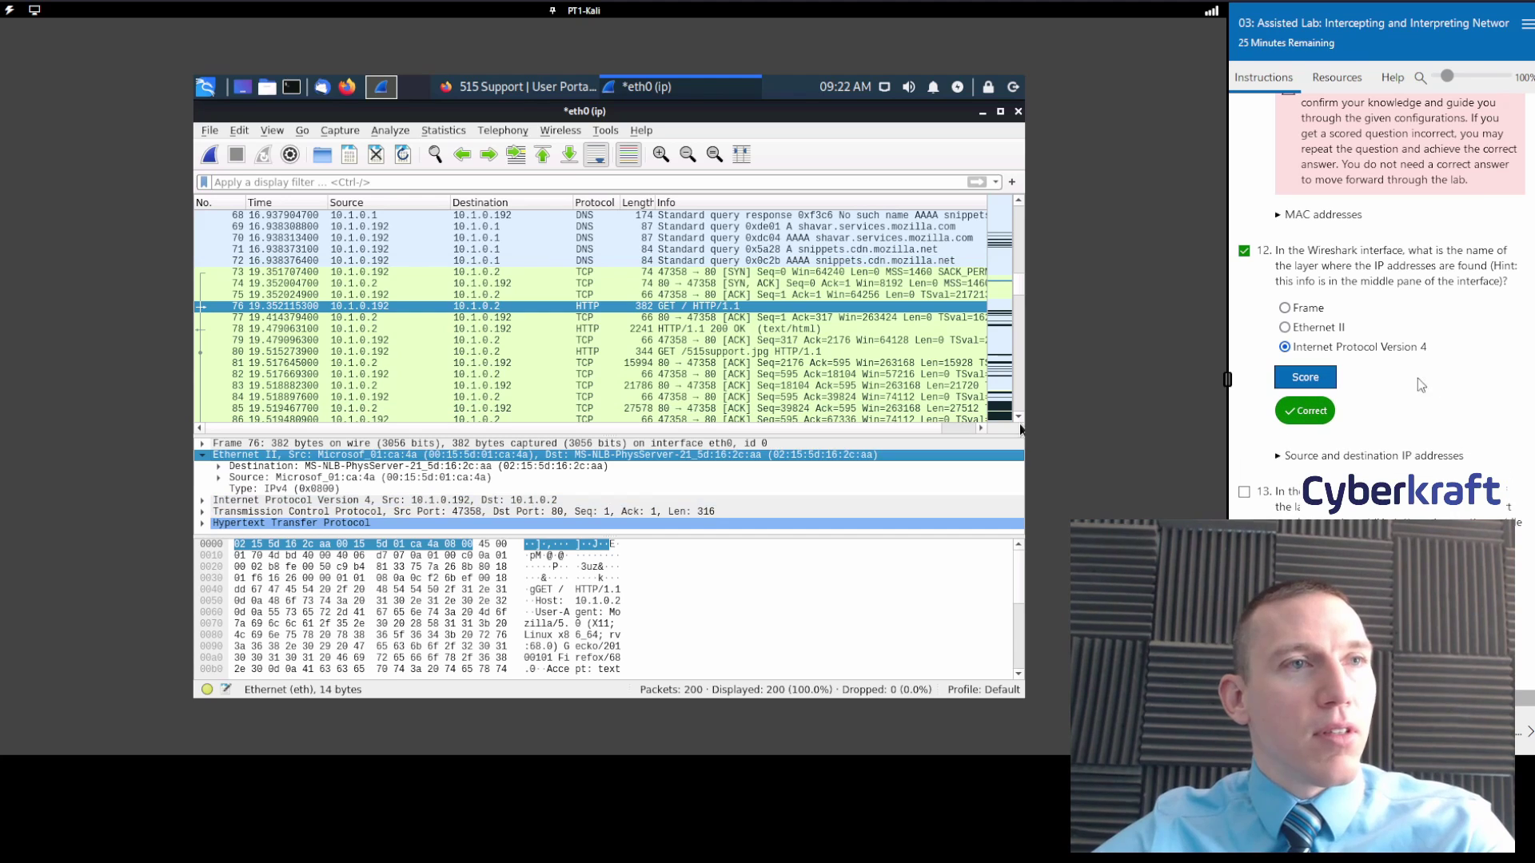
{"action": "left_click", "coordinate": [203, 453]}
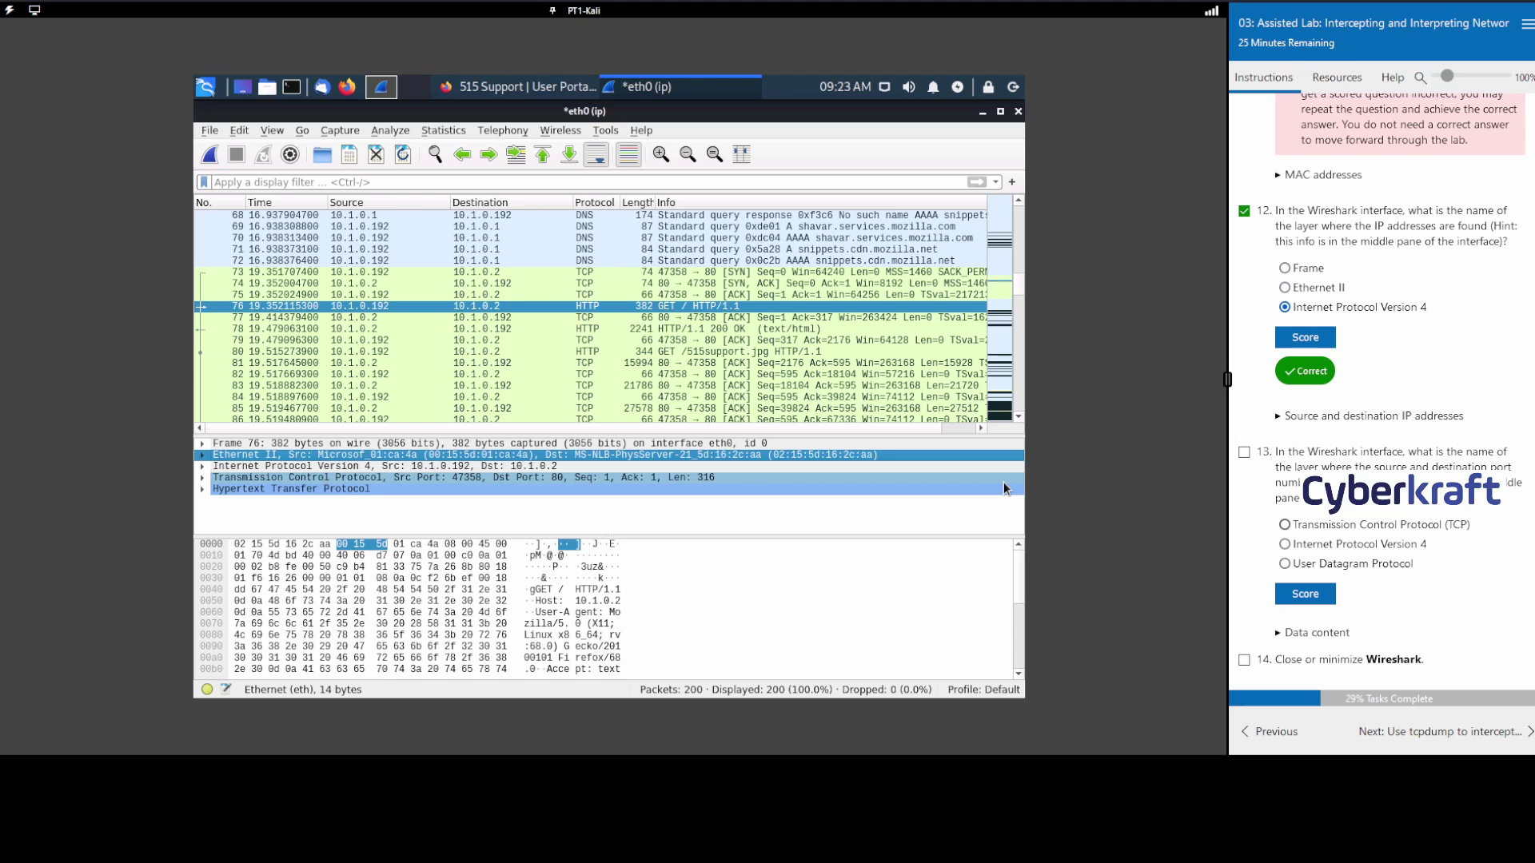
{"action": "left_click", "coordinate": [1306, 594]}
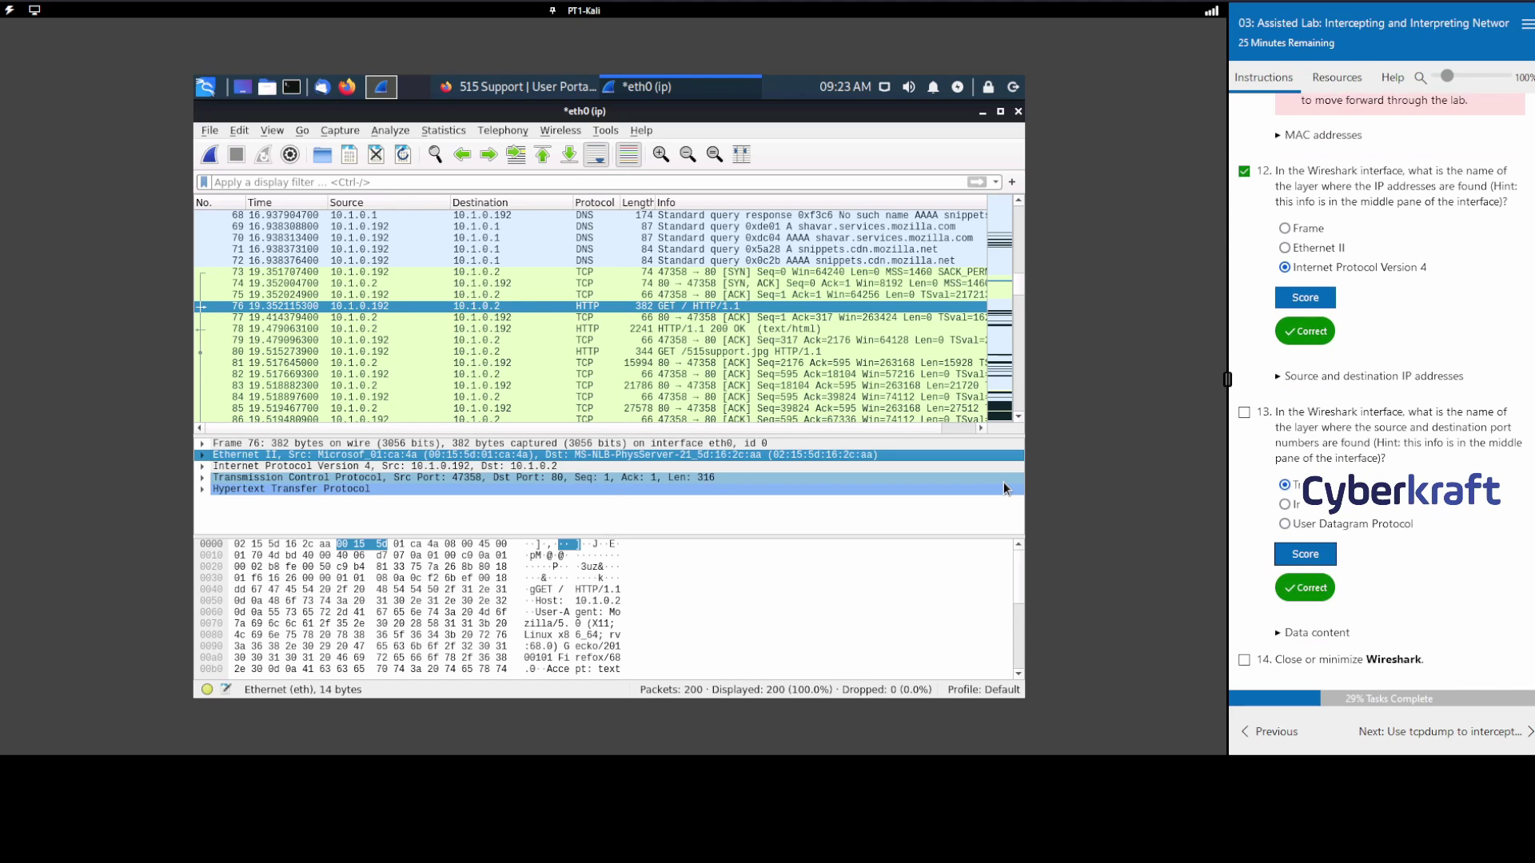
{"action": "left_click", "coordinate": [1244, 659]}
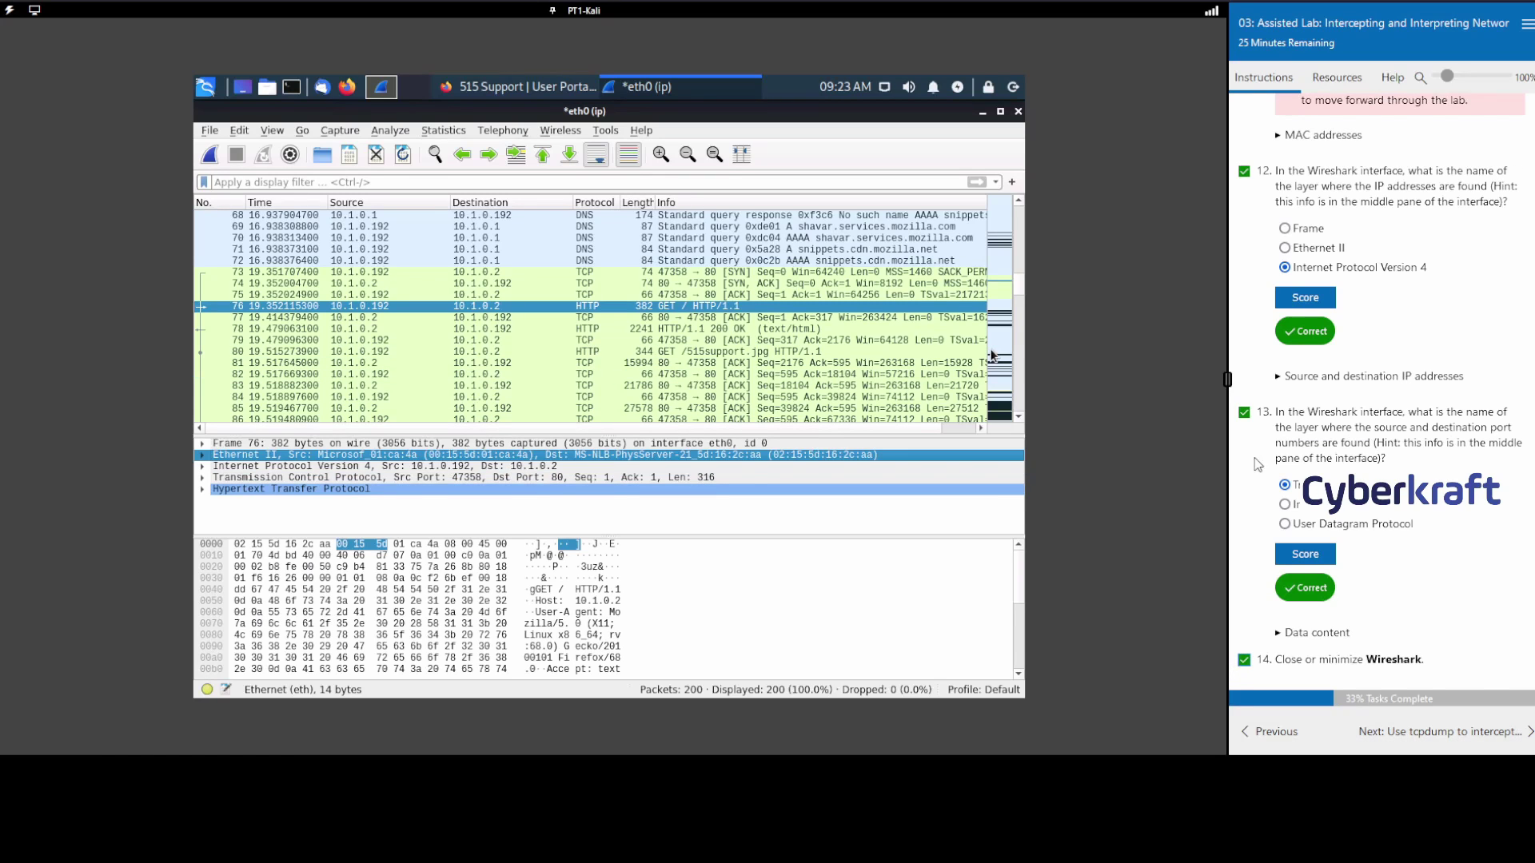
{"action": "left_click", "coordinate": [1447, 746]}
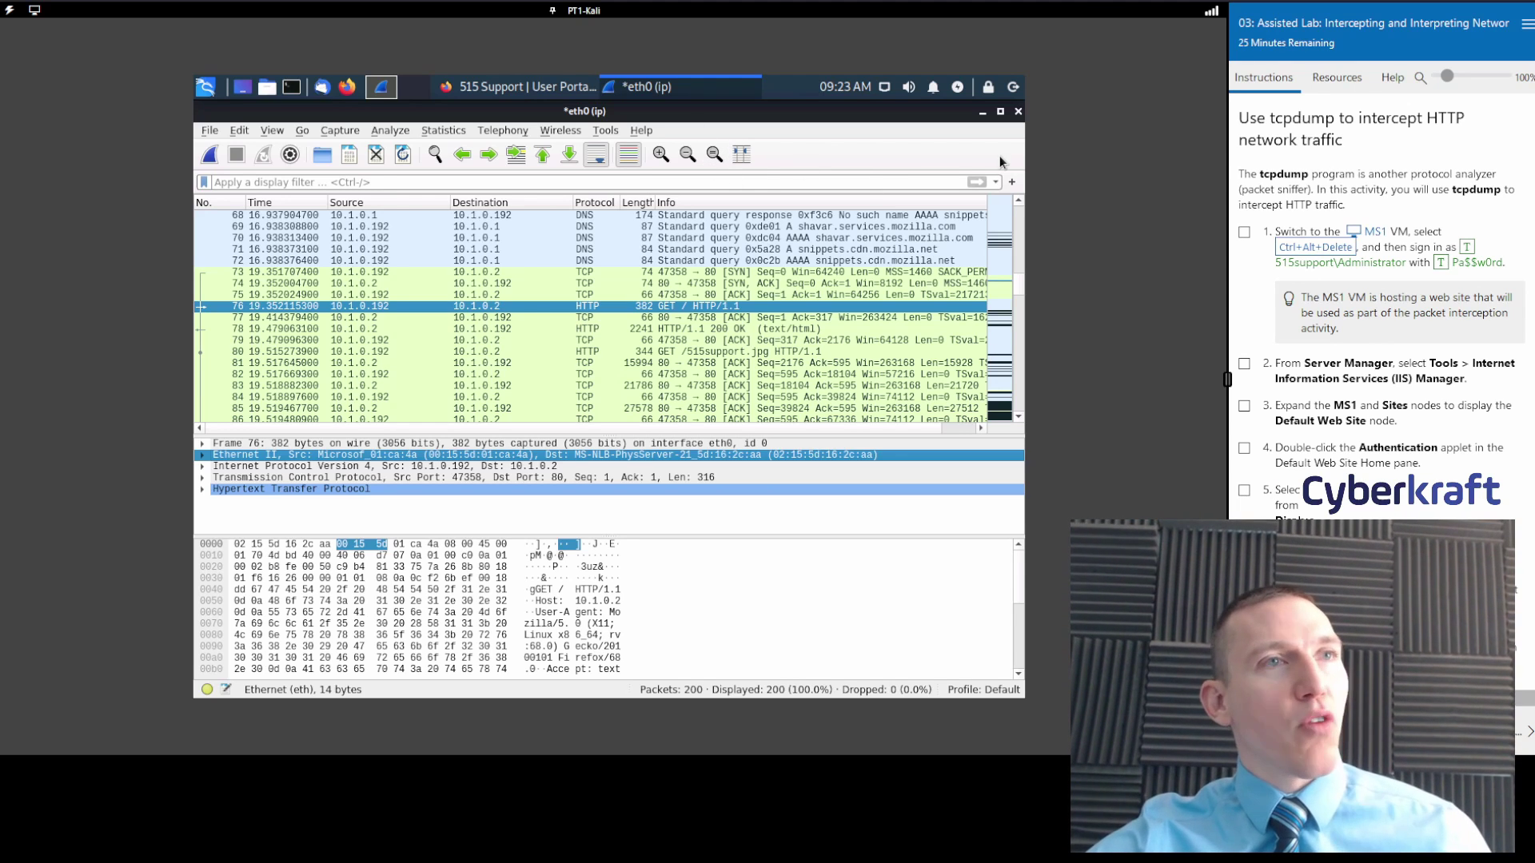
Switch to MS1, unlock it, and sign in with the administrator password.
{"action": "left_click", "coordinate": [1375, 233]}
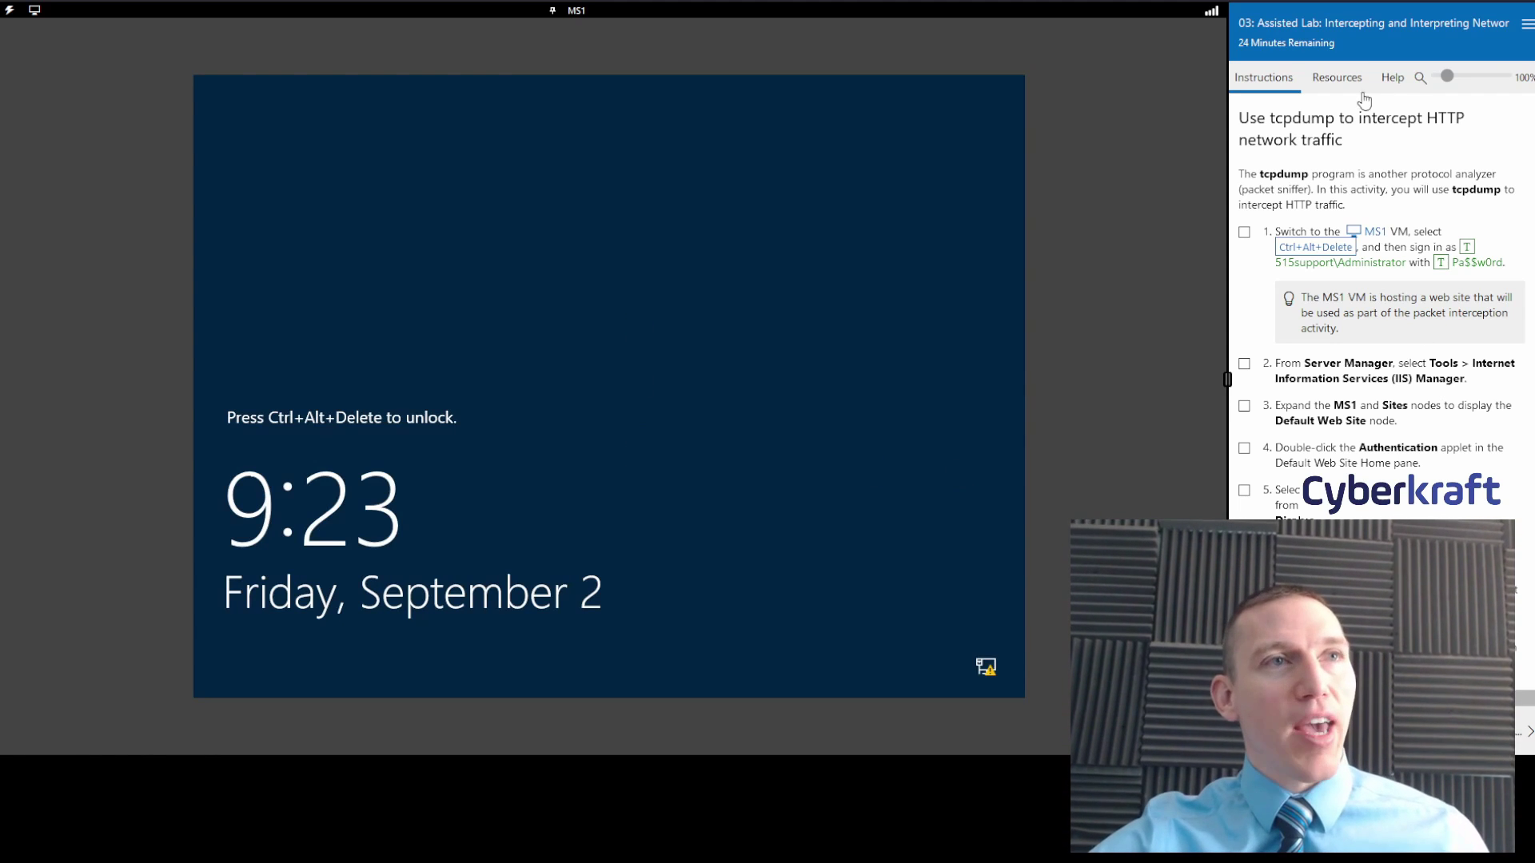
{"action": "left_click", "coordinate": [1315, 247]}
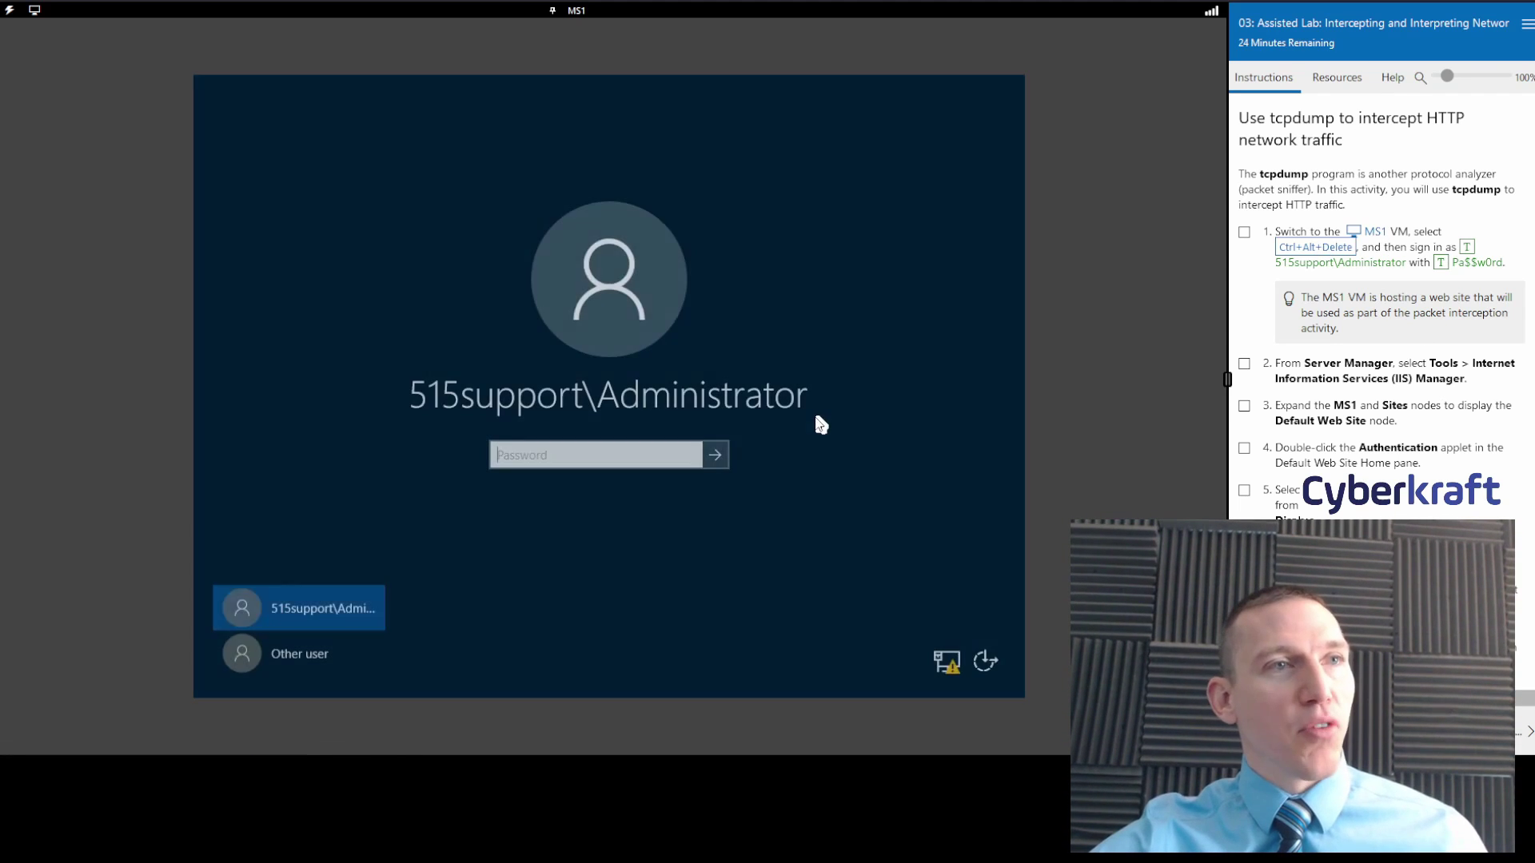
{"action": "left_click", "coordinate": [1446, 263]}
{"action": "left_click", "coordinate": [716, 458]}
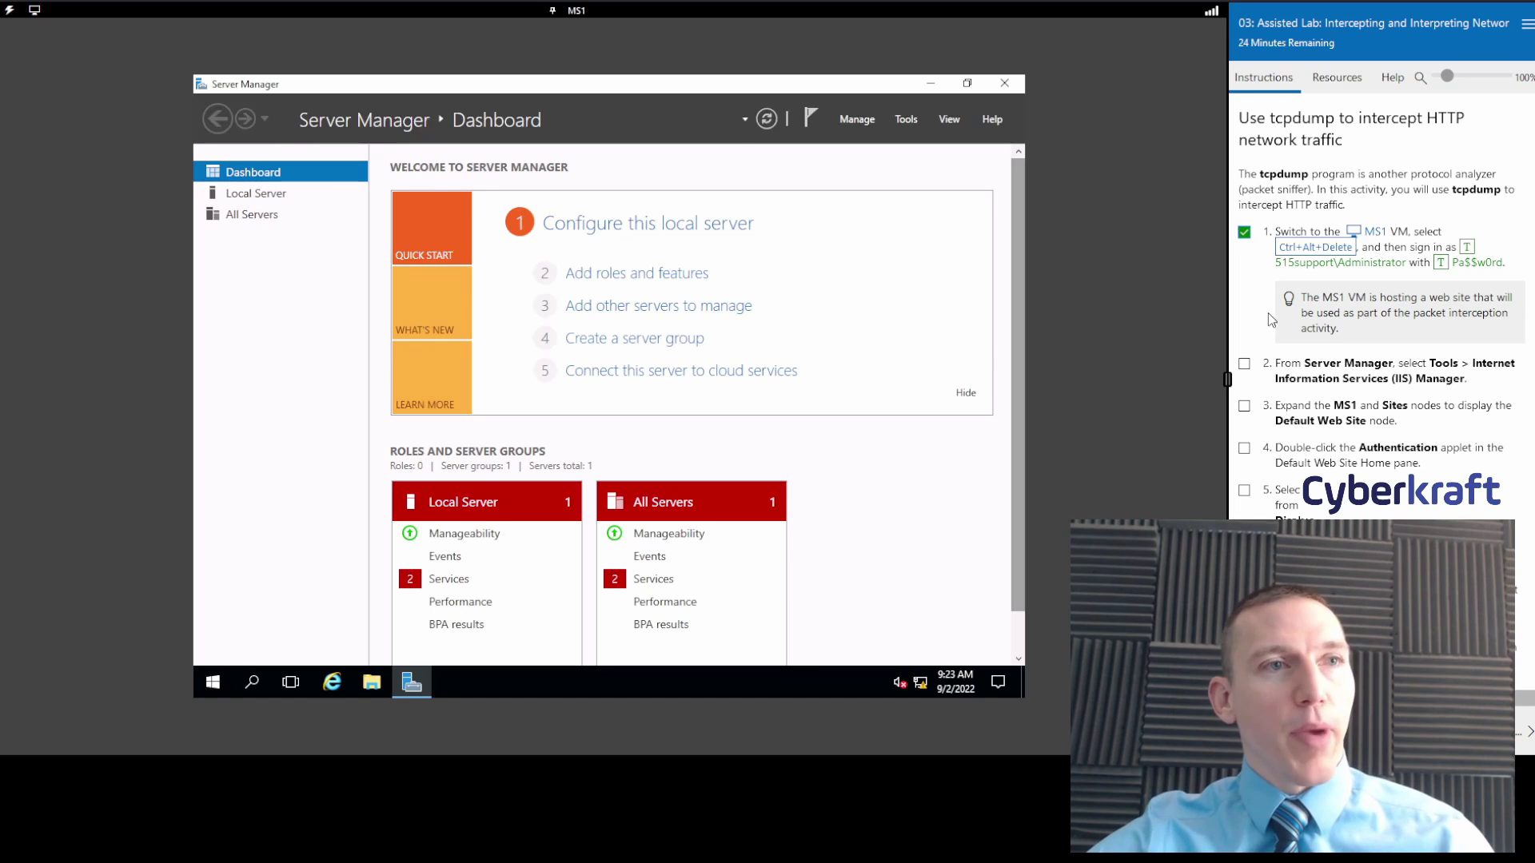
Launch Internet Information Services (IIS) Manager from Server Manager's Tools menu.
{"action": "left_click", "coordinate": [911, 120]}
{"action": "left_click", "coordinate": [885, 325]}
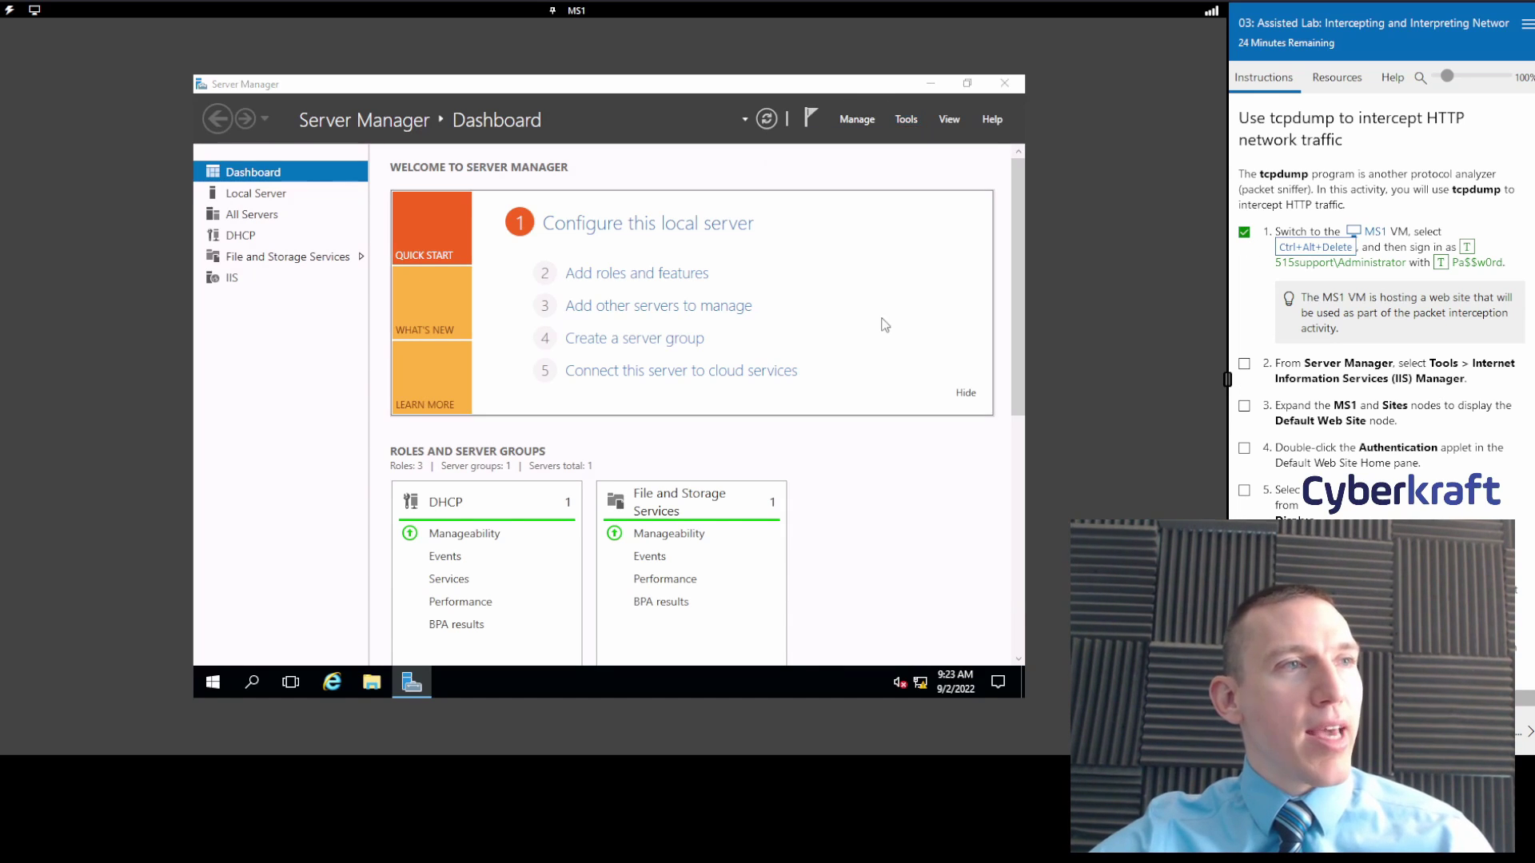
{"action": "left_click", "coordinate": [907, 119]}
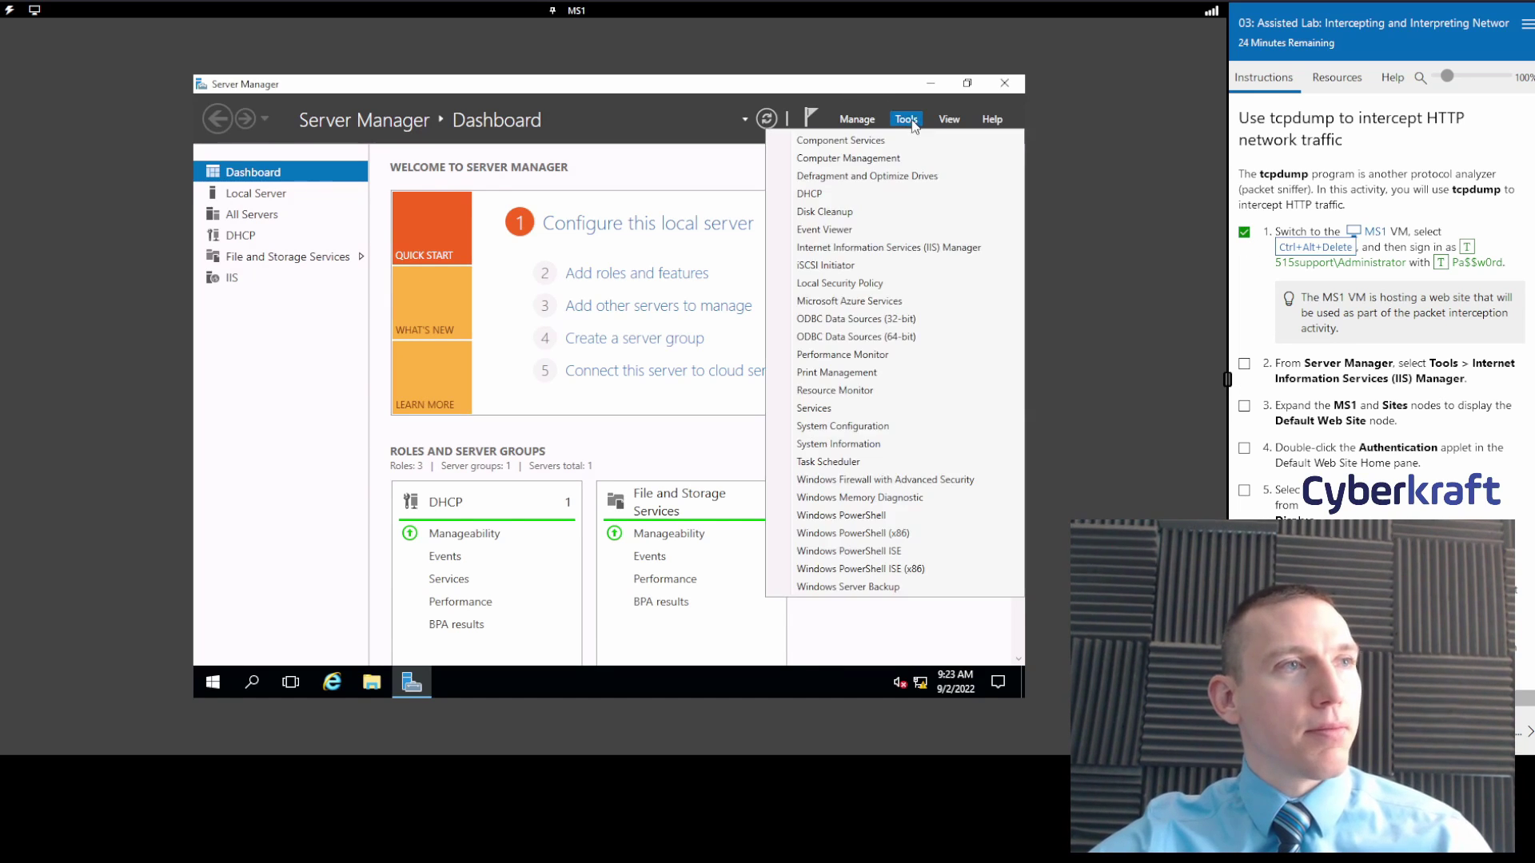
{"action": "left_click", "coordinate": [904, 249]}
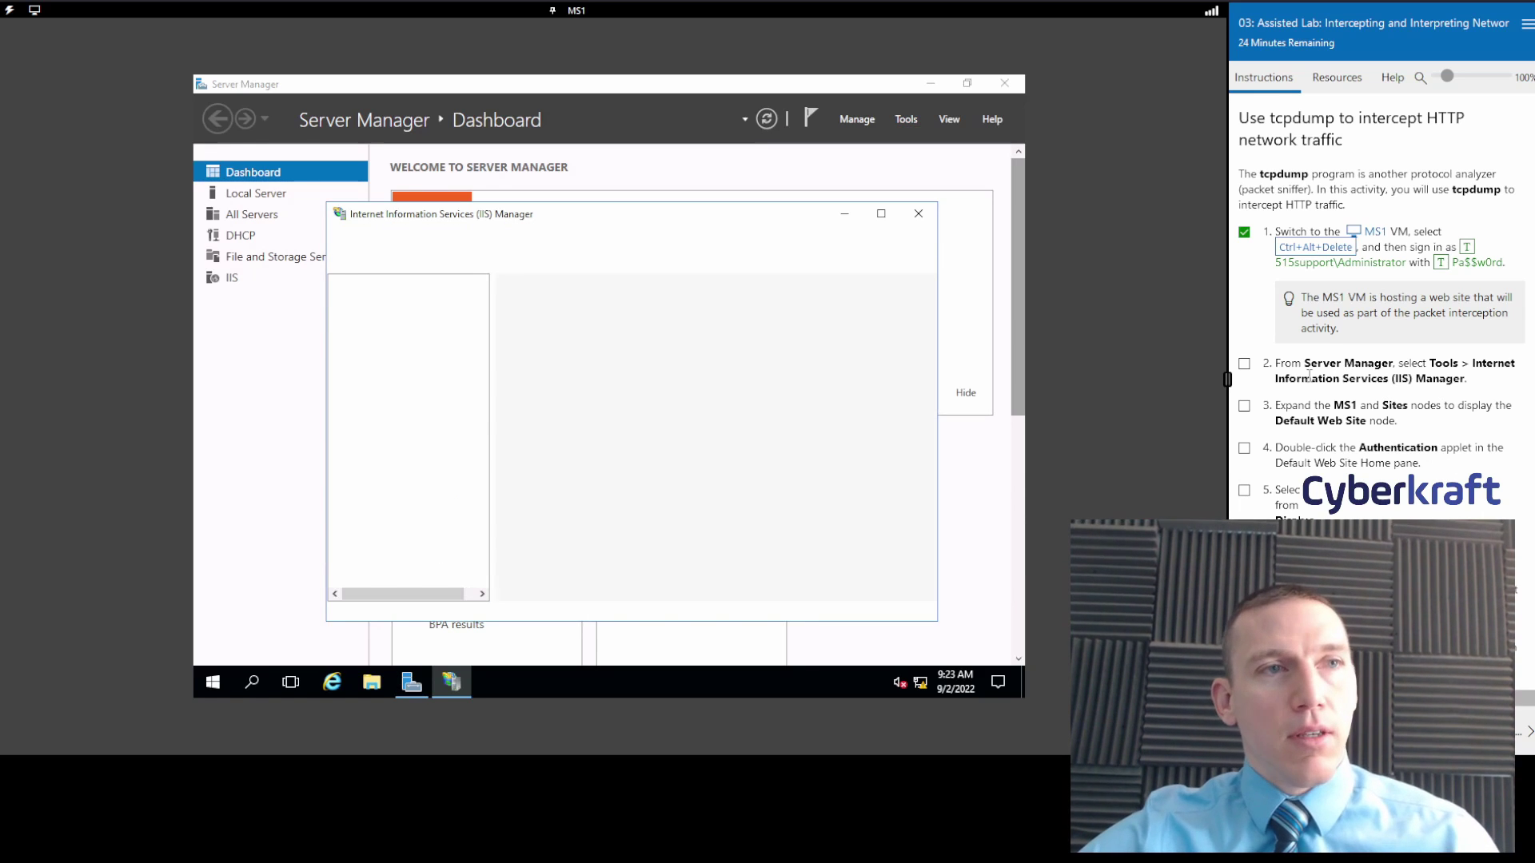
Tick lab step 2, then move and enlarge the IIS Manager window.
{"action": "left_click", "coordinate": [1244, 363]}
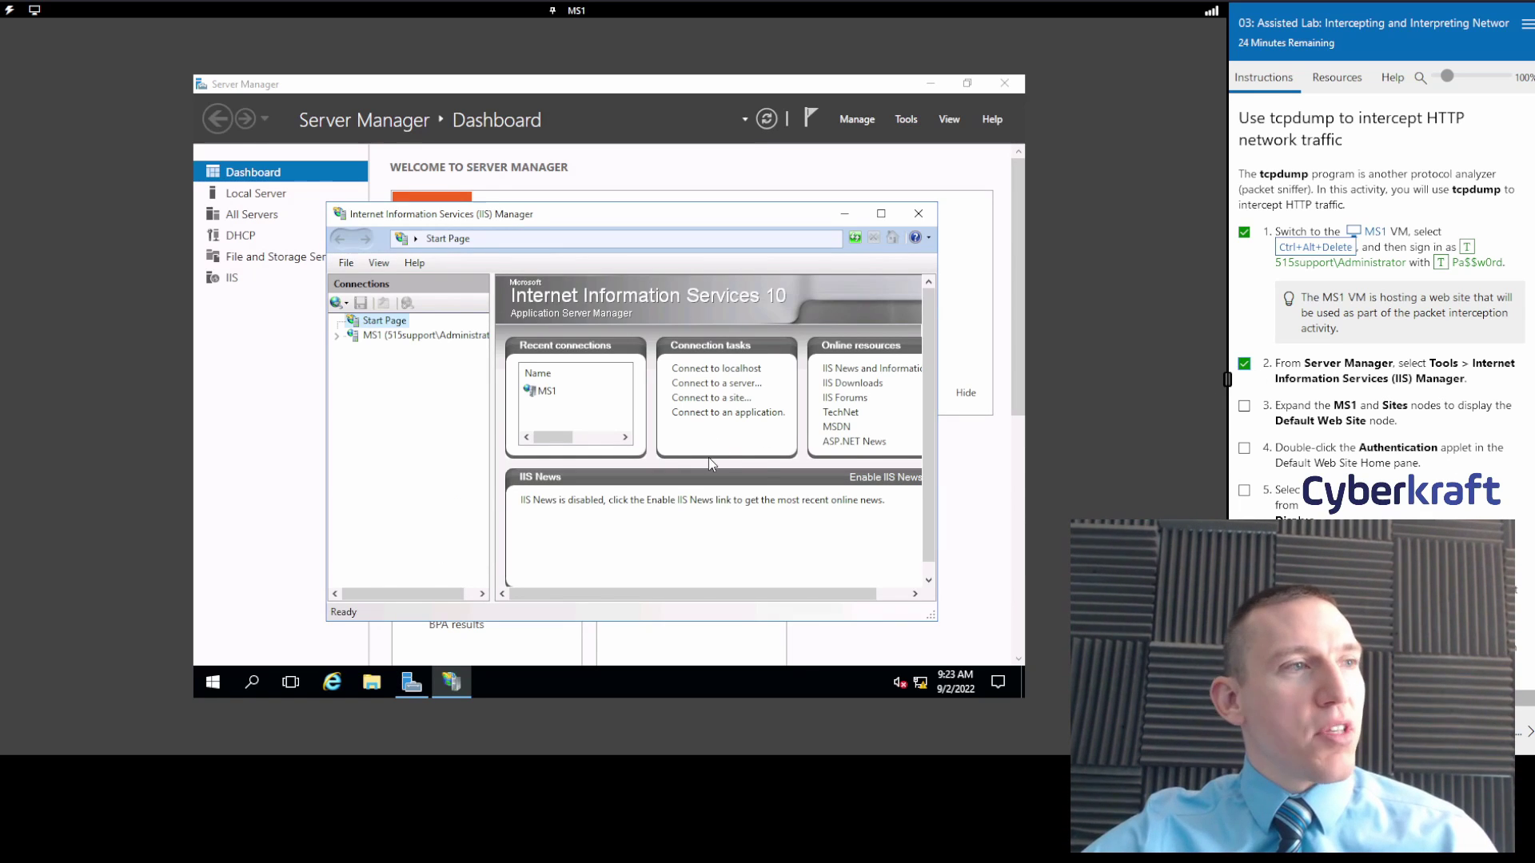
{"action": "left_click_drag", "start_coordinate": [752, 224], "coordinate": [670, 185]}
{"action": "left_click_drag", "start_coordinate": [874, 583], "coordinate": [932, 638]}
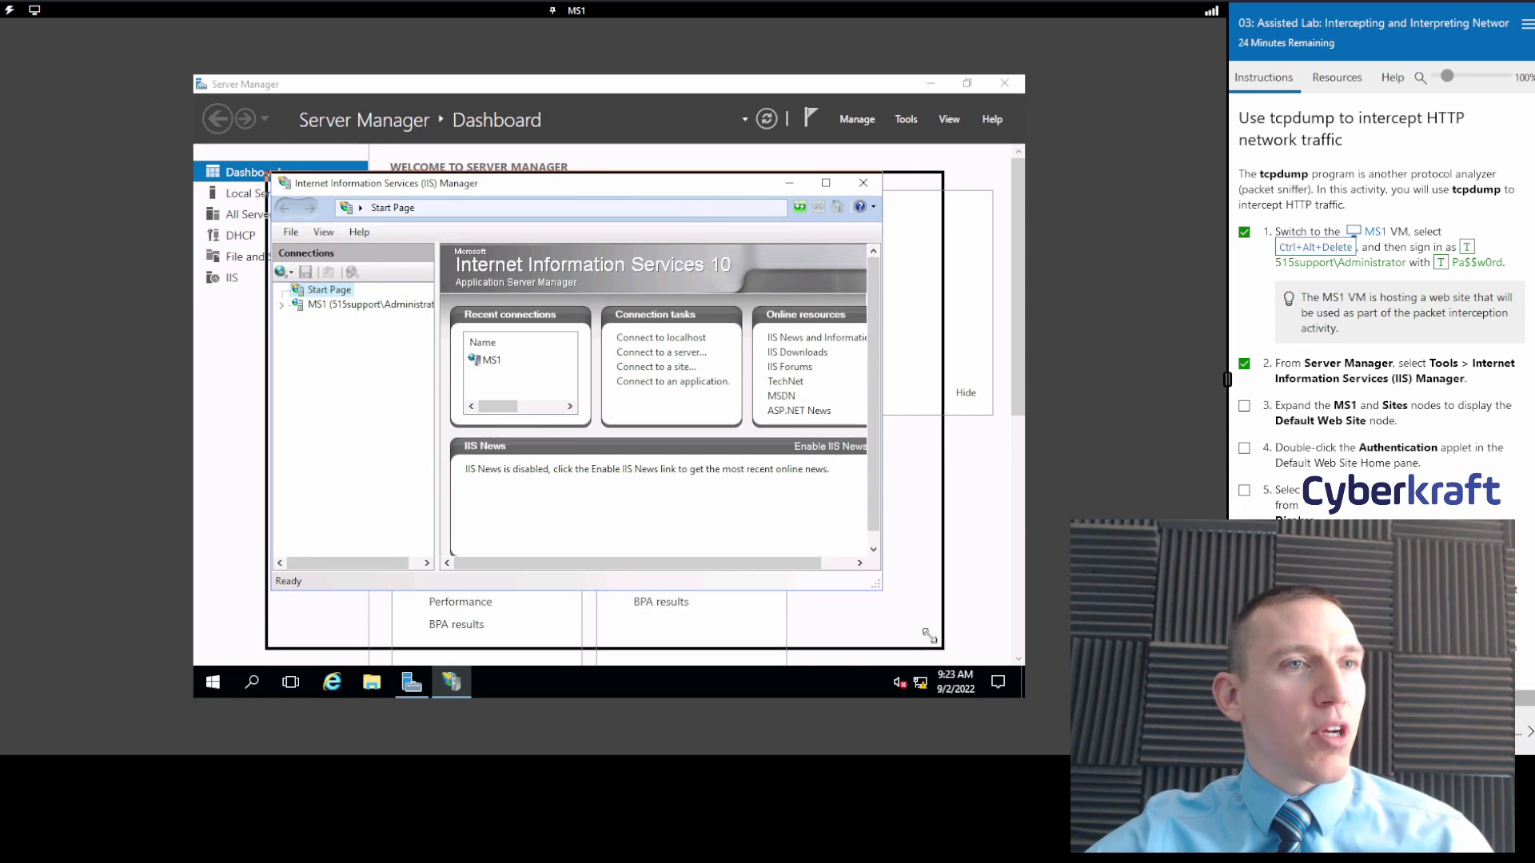
Expand the MS1 server node and tick lab step 3.
{"action": "left_click", "coordinate": [291, 307]}
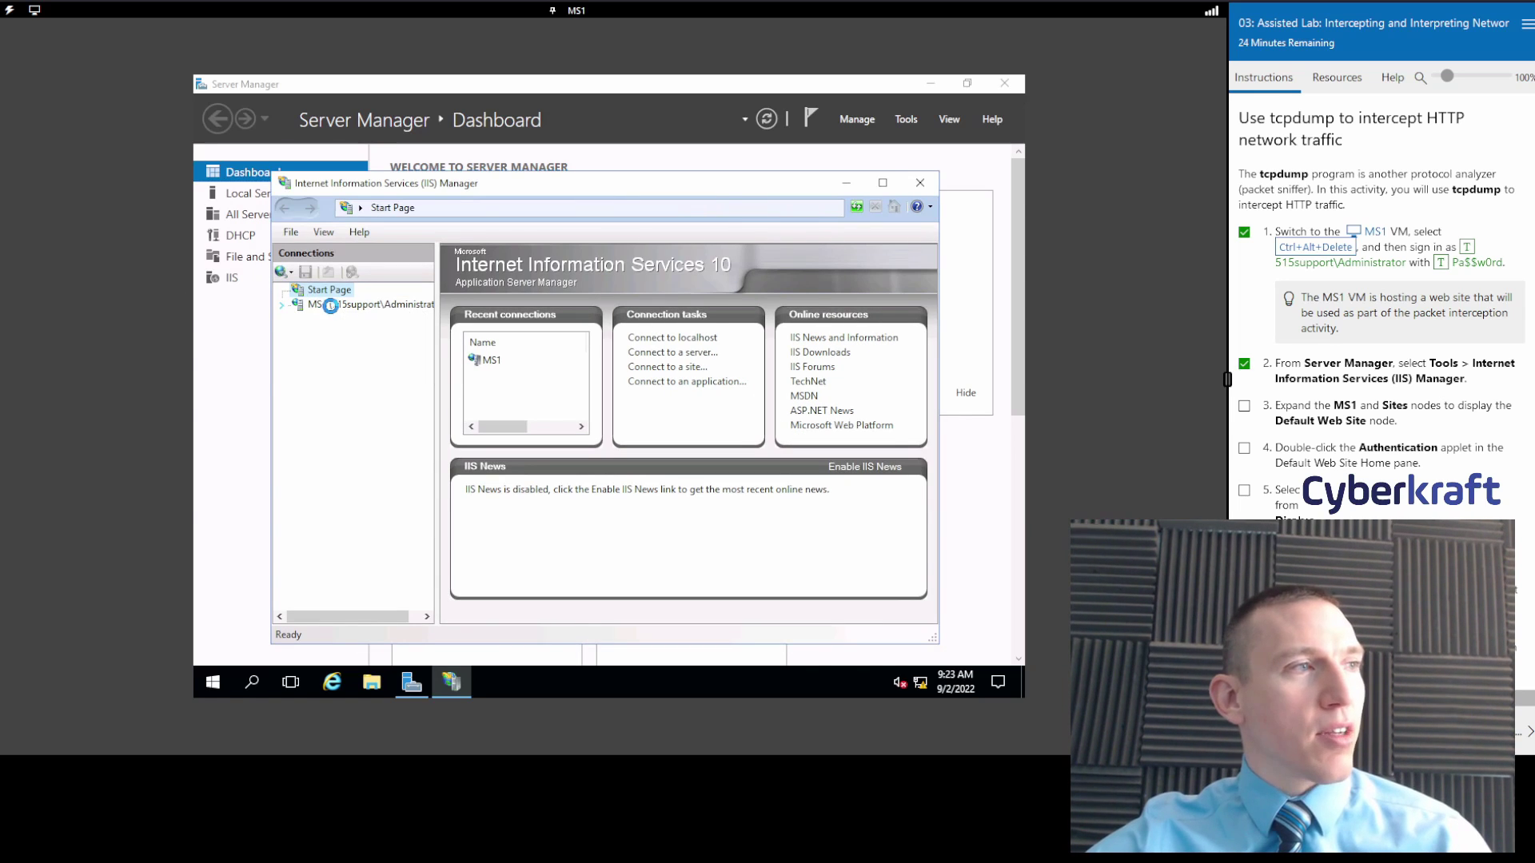
{"action": "scroll", "coordinate": [1395, 418], "scroll_direction": "down", "scroll_amount": 3}
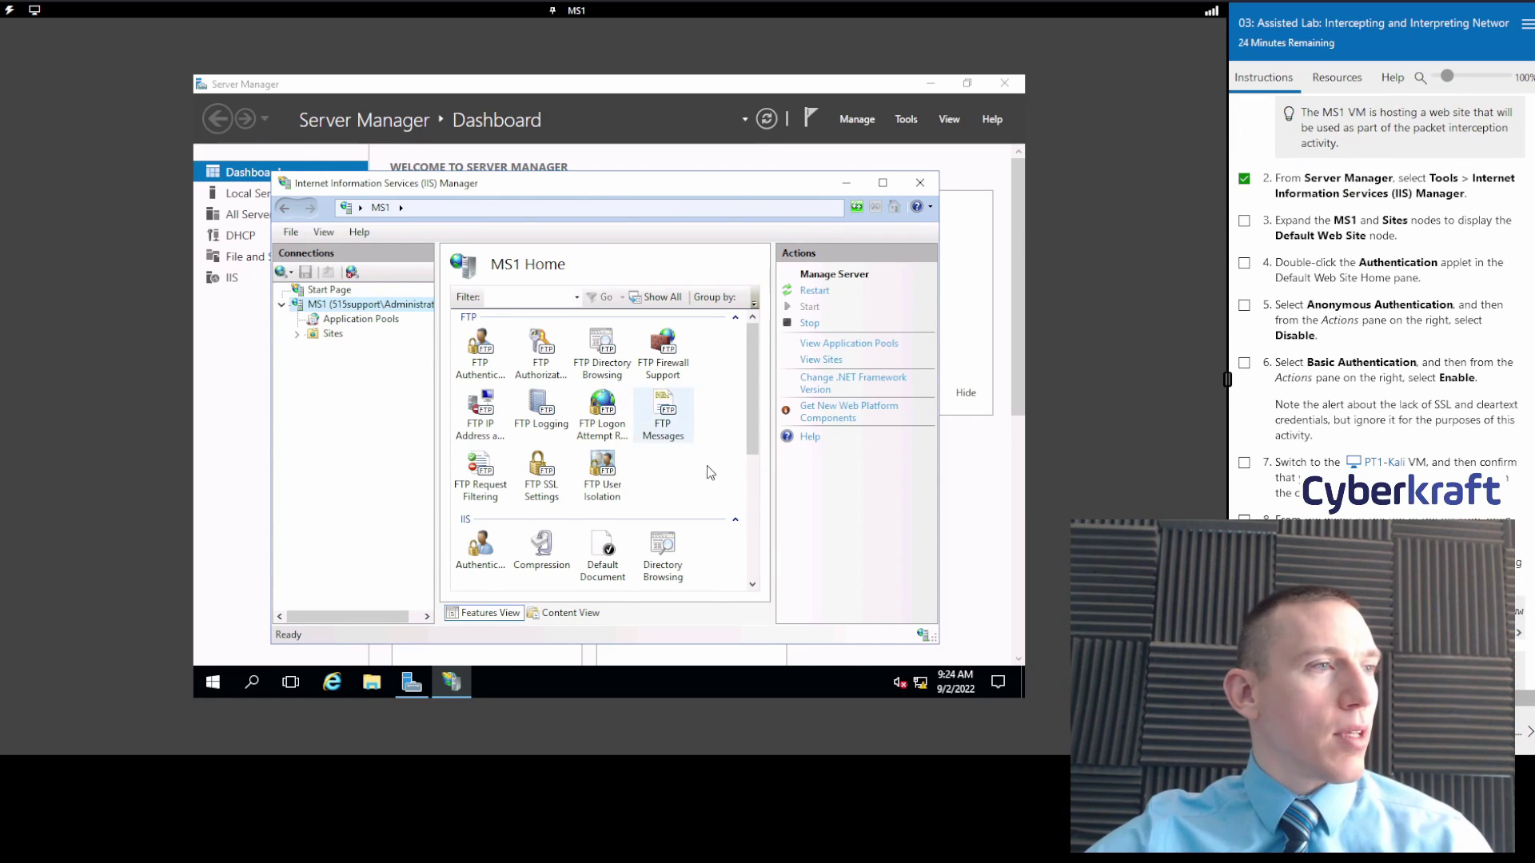
{"action": "scroll", "coordinate": [708, 468], "scroll_direction": "down", "scroll_amount": 5}
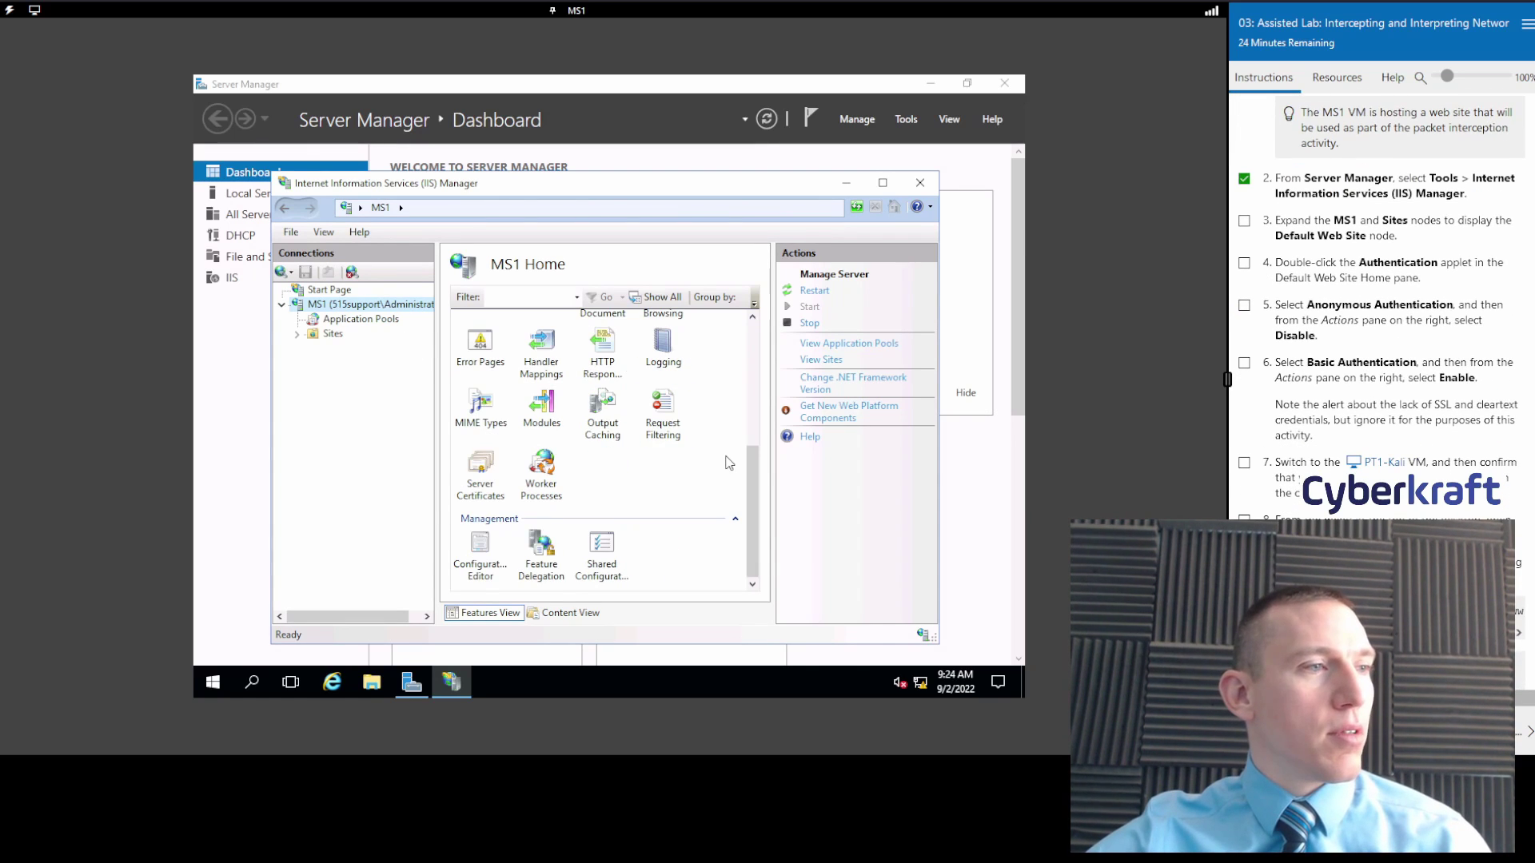
{"action": "left_click", "coordinate": [1244, 222]}
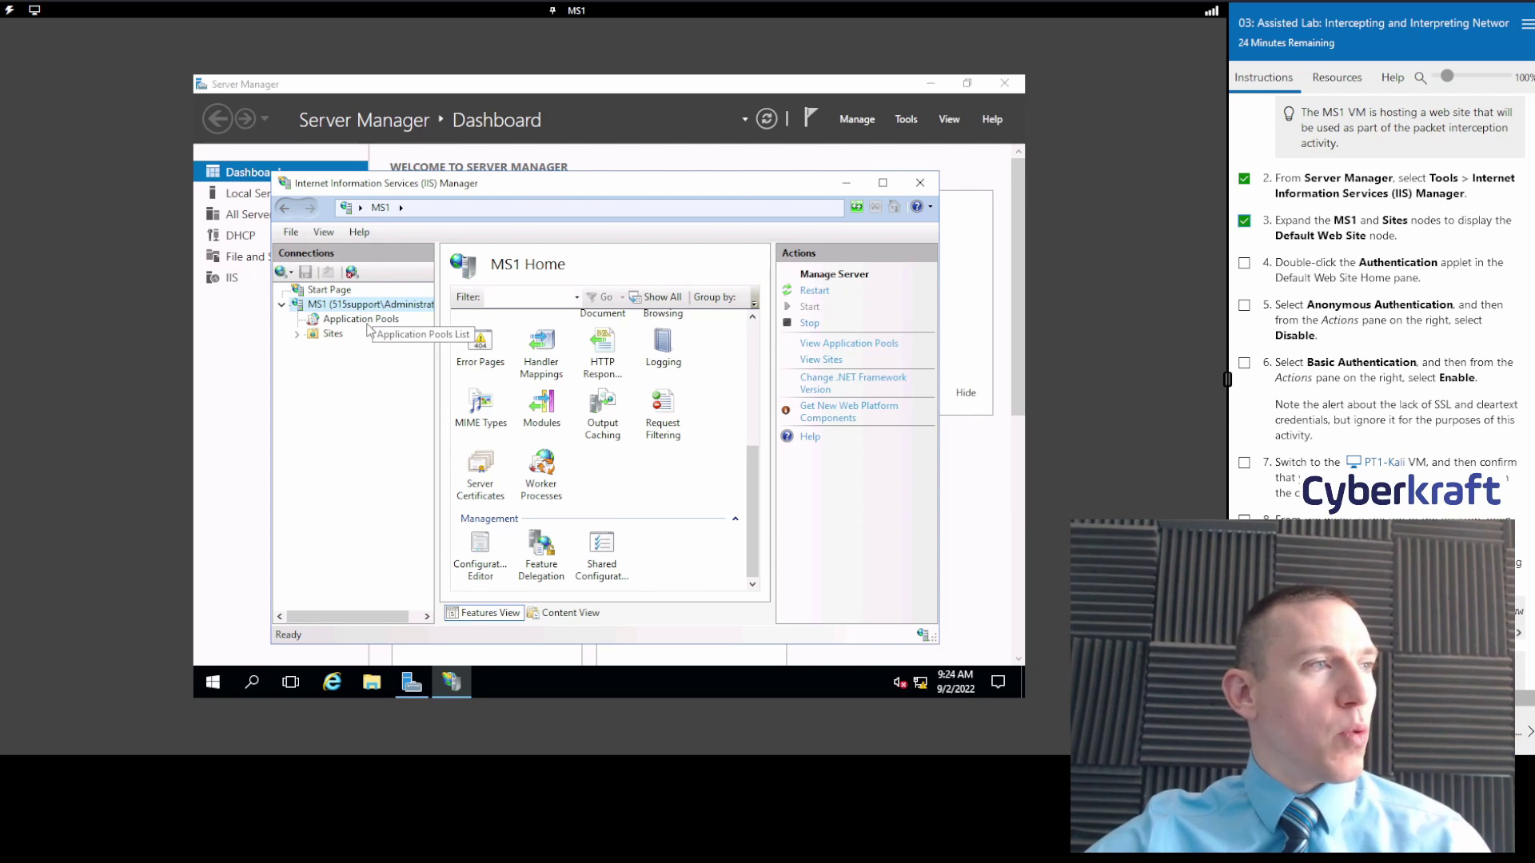
{"action": "scroll", "coordinate": [723, 485], "scroll_direction": "up", "scroll_amount": 5}
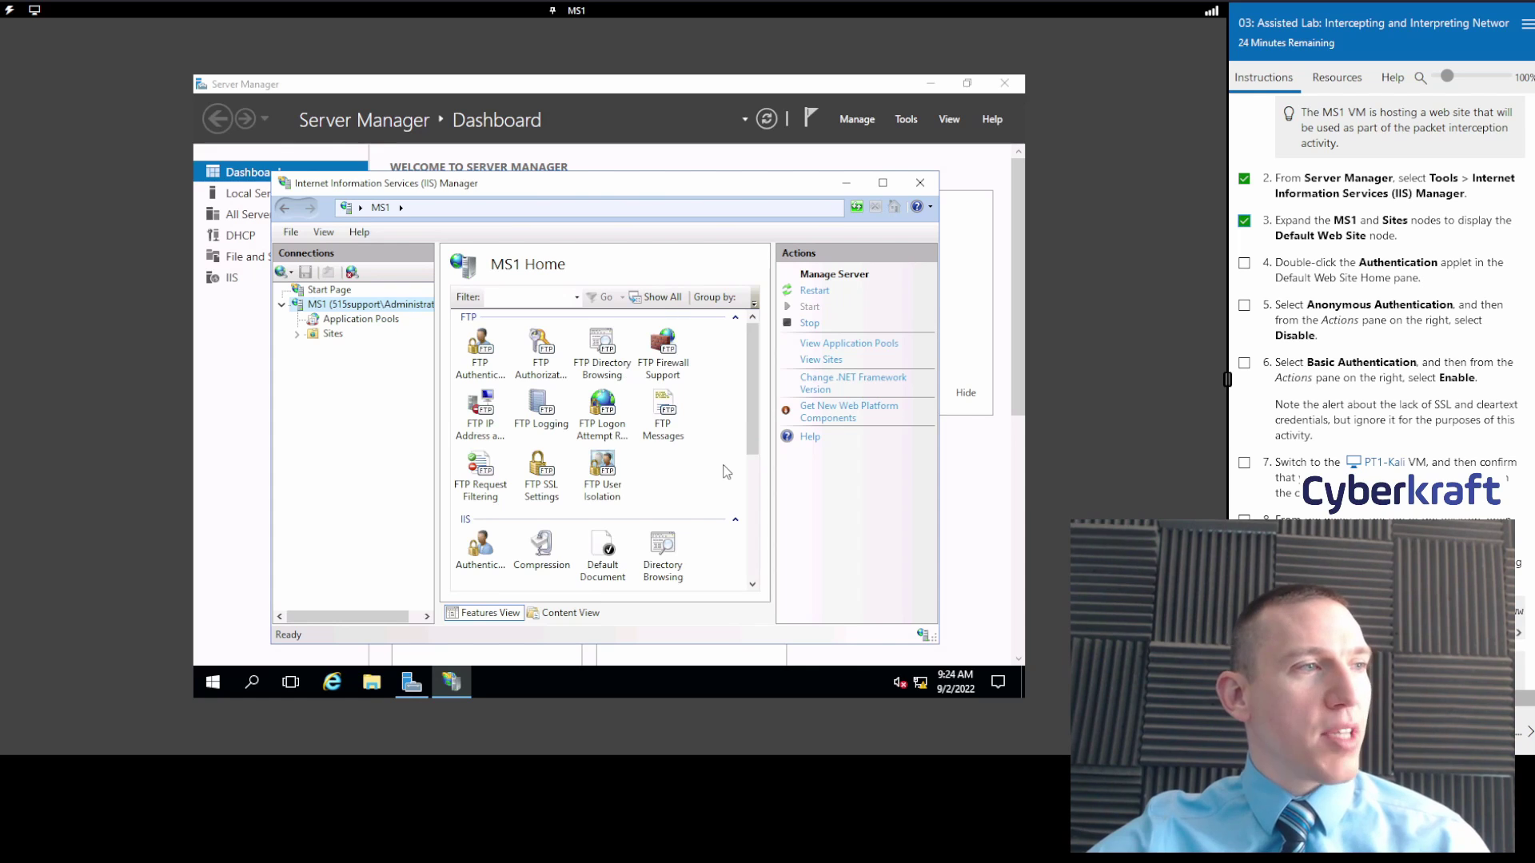
{"action": "scroll", "coordinate": [726, 472], "scroll_direction": "down", "scroll_amount": 5}
{"action": "left_click_drag", "start_coordinate": [753, 475], "coordinate": [760, 420]}
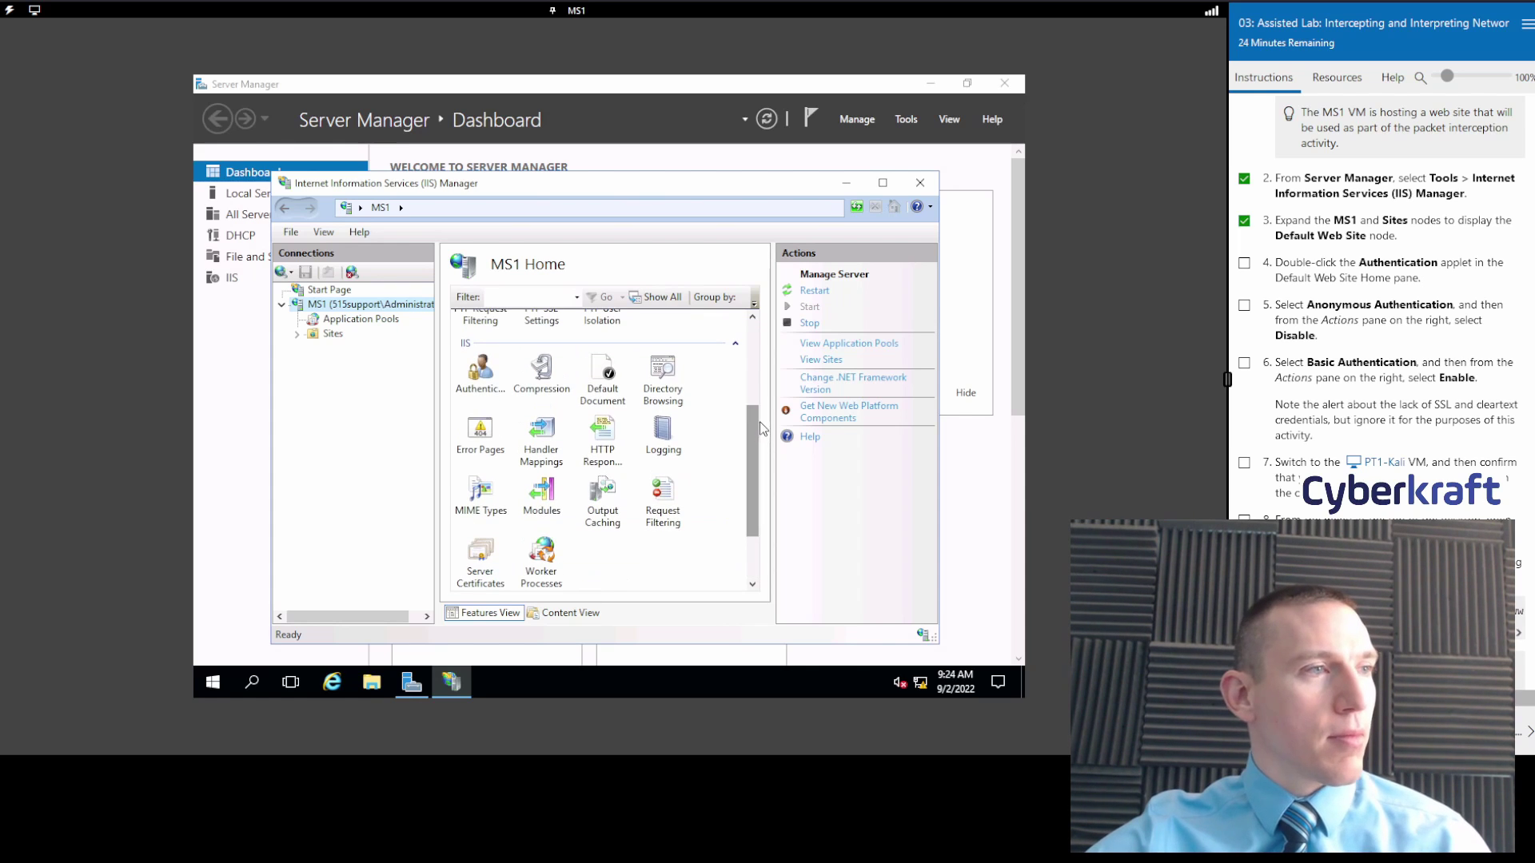
Browse Application Pools and Sites, select Default Web Site, and tick lab step 4.
{"action": "left_click", "coordinate": [360, 319]}
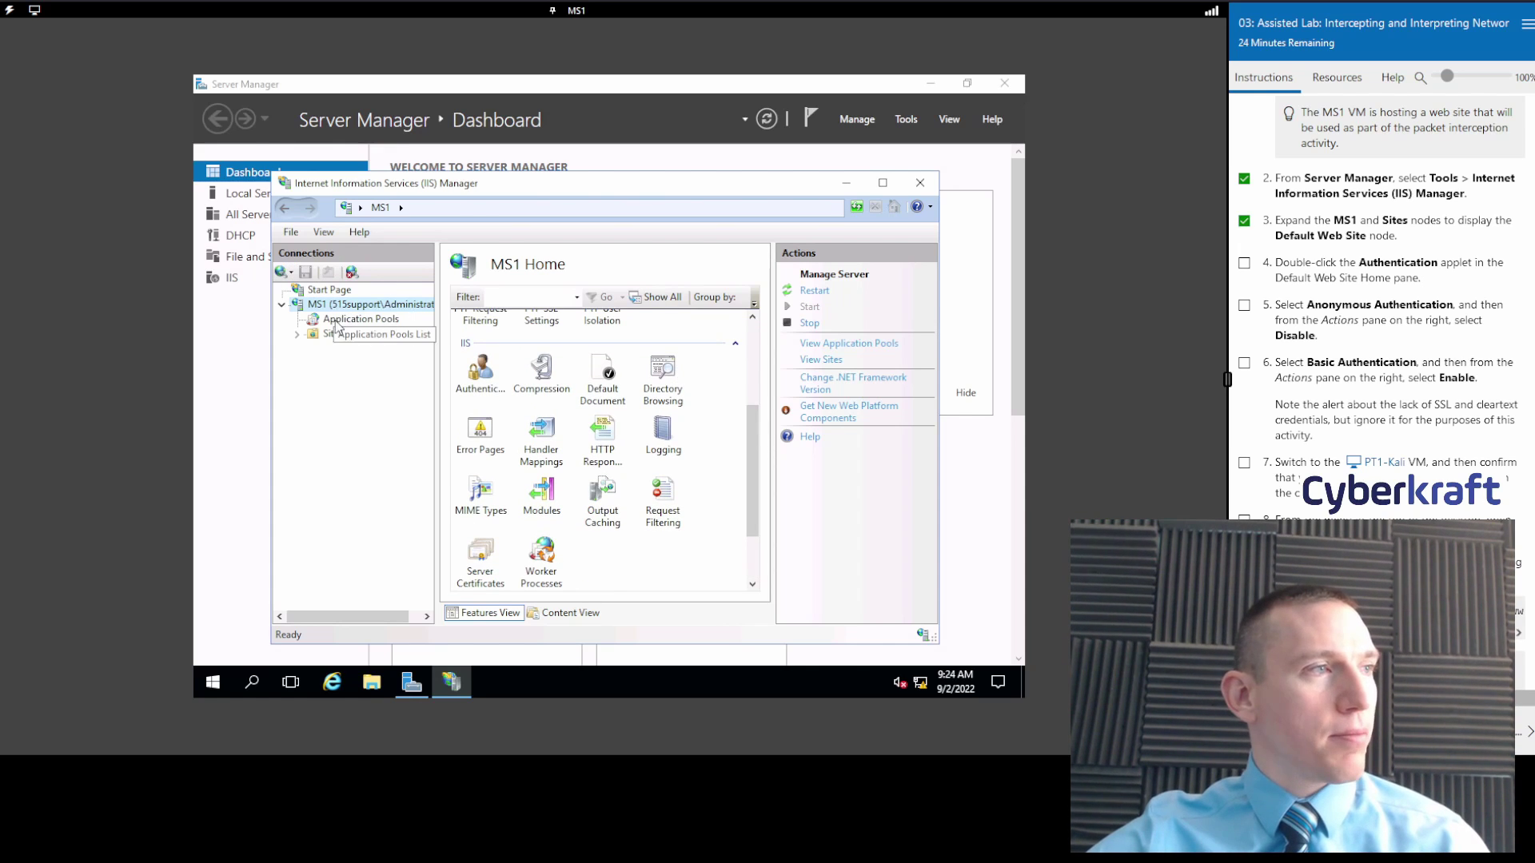
{"action": "left_click", "coordinate": [328, 334]}
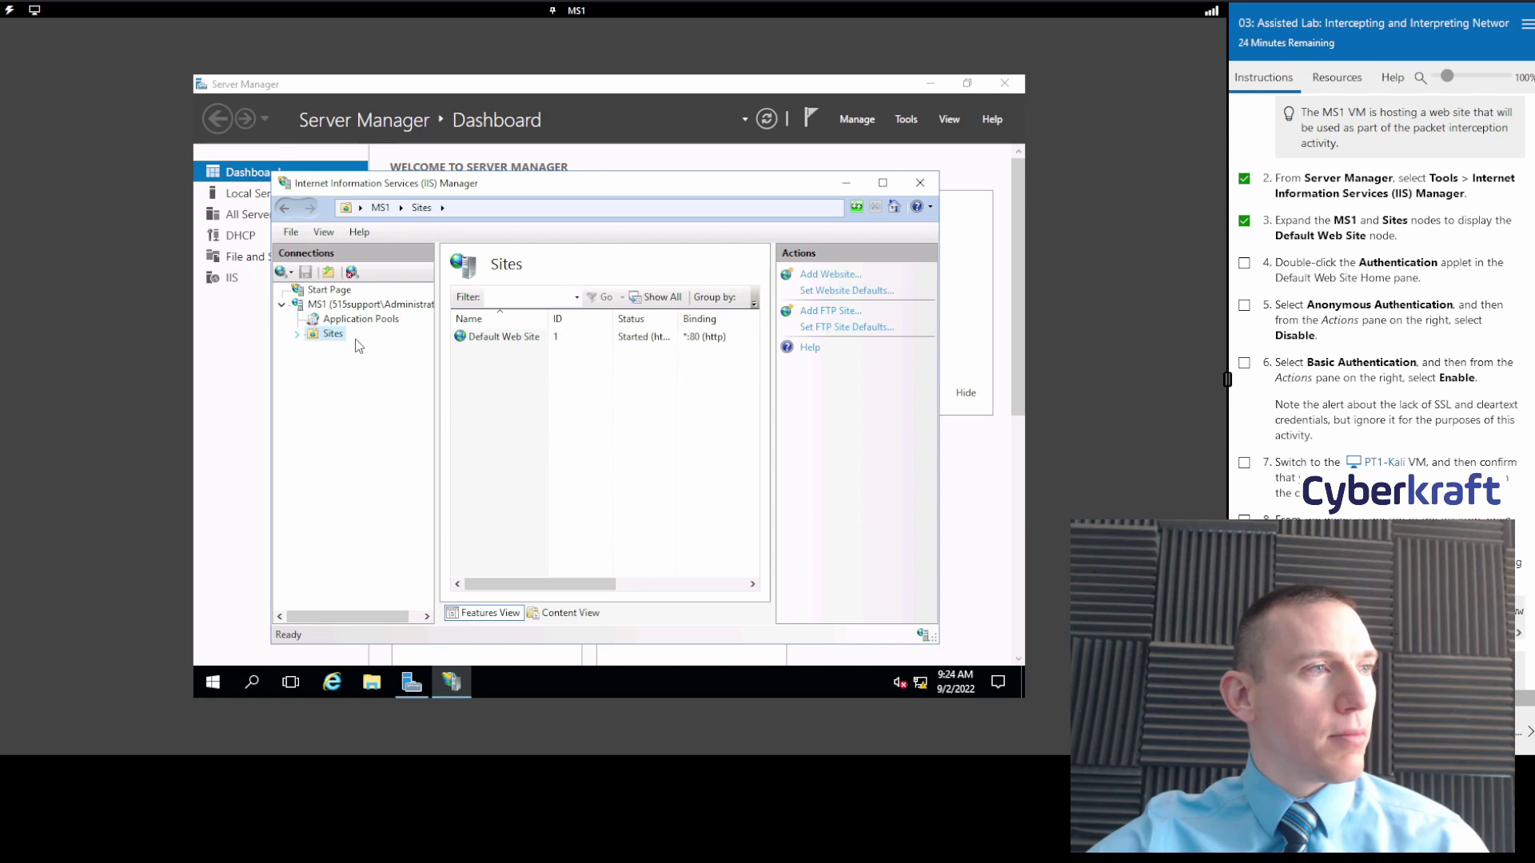
{"action": "left_click", "coordinate": [503, 337]}
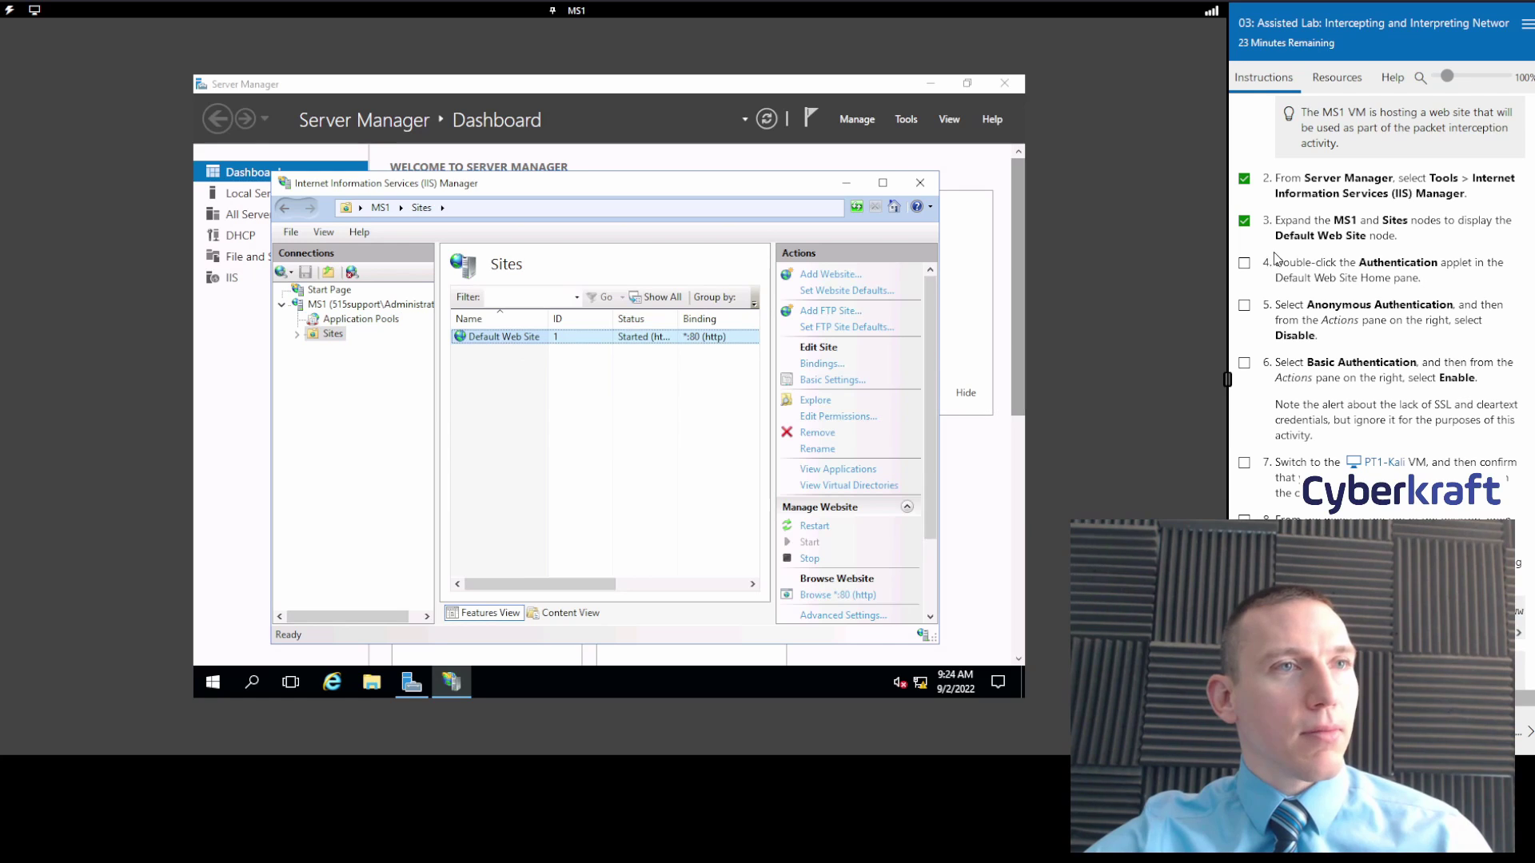
{"action": "left_click", "coordinate": [1244, 263]}
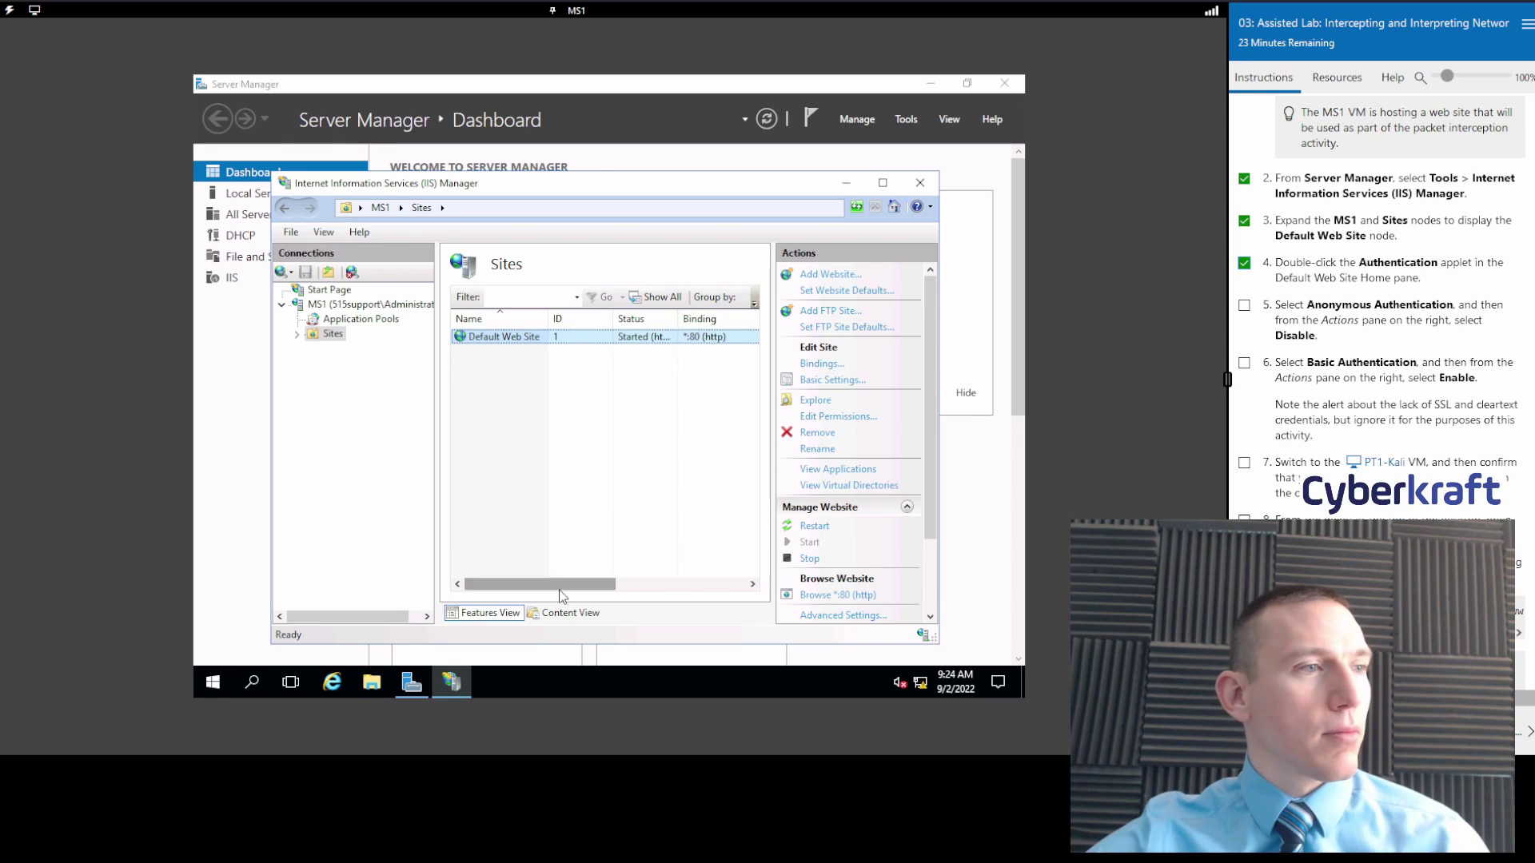
Adjust the window layout and open the Default Web Site home page.
{"action": "left_click_drag", "start_coordinate": [562, 596], "coordinate": [609, 596]}
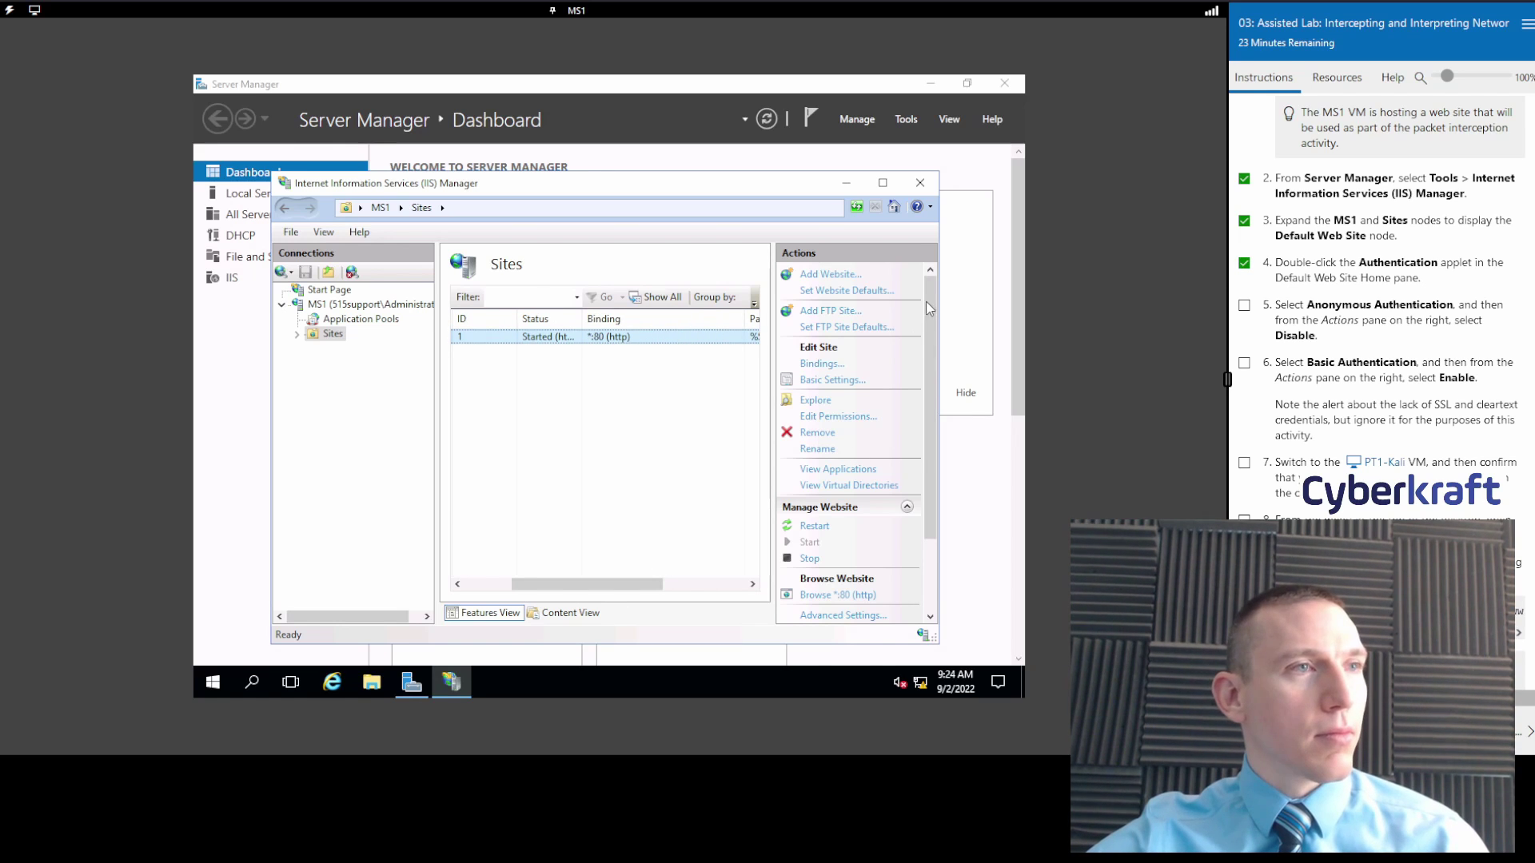
{"action": "left_click_drag", "start_coordinate": [925, 300], "coordinate": [926, 360]}
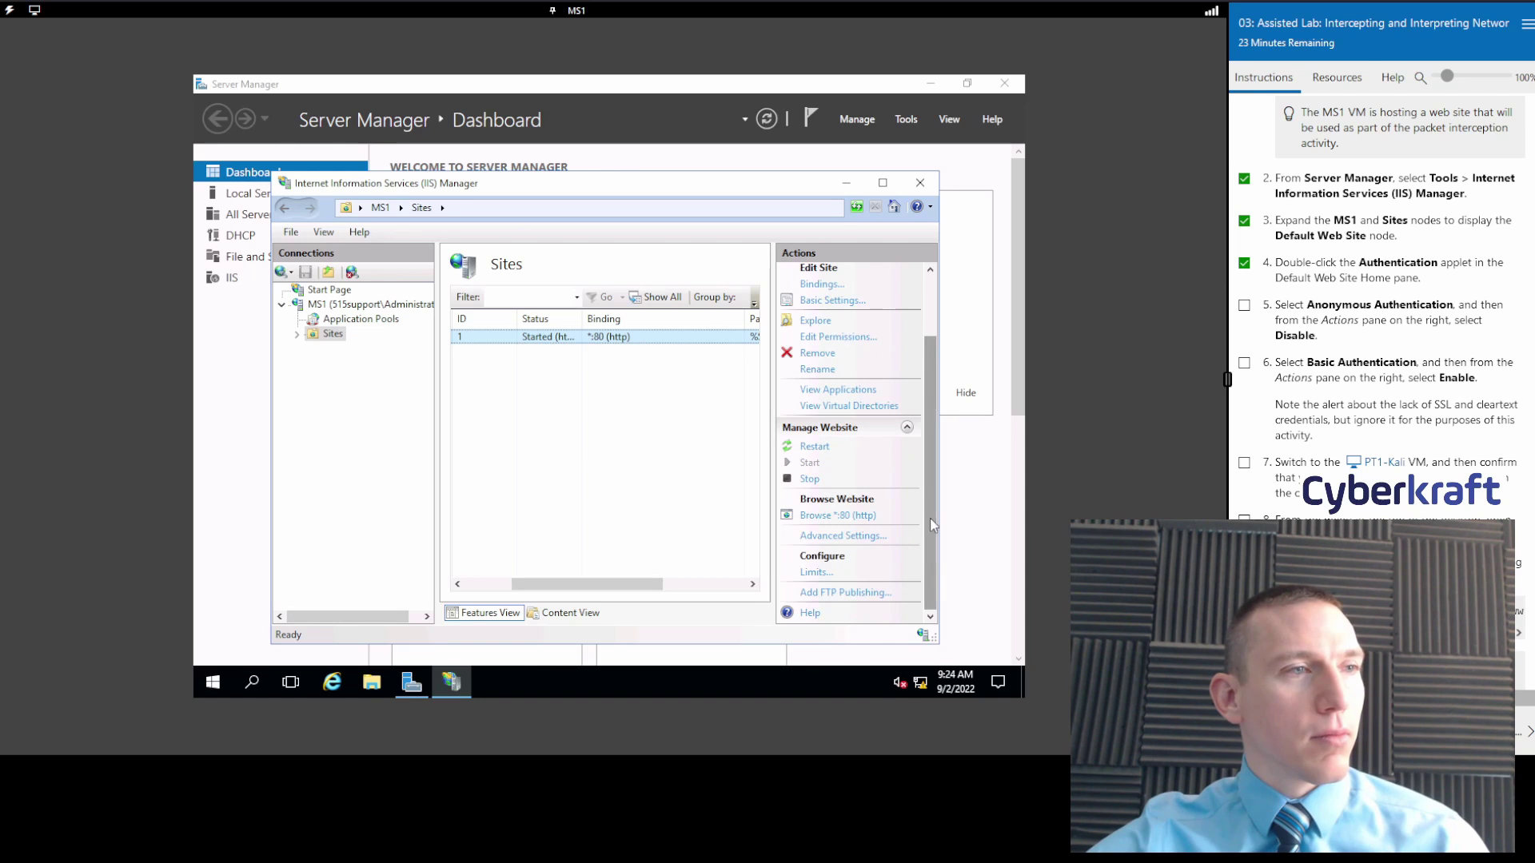
{"action": "left_click_drag", "start_coordinate": [929, 518], "coordinate": [928, 458]}
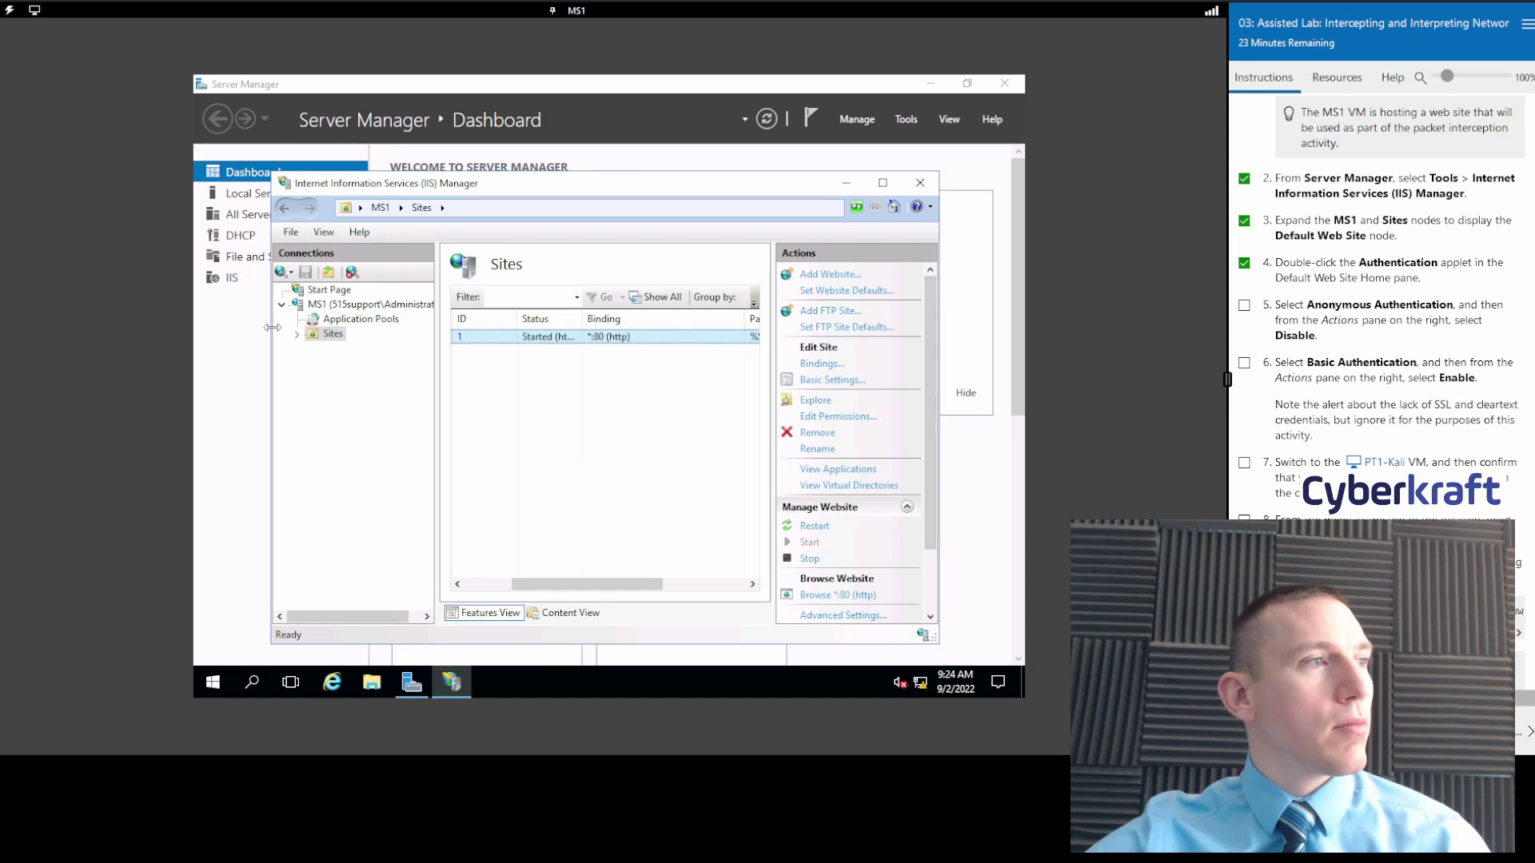
{"action": "left_click", "coordinate": [296, 334]}
{"action": "left_click", "coordinate": [367, 349]}
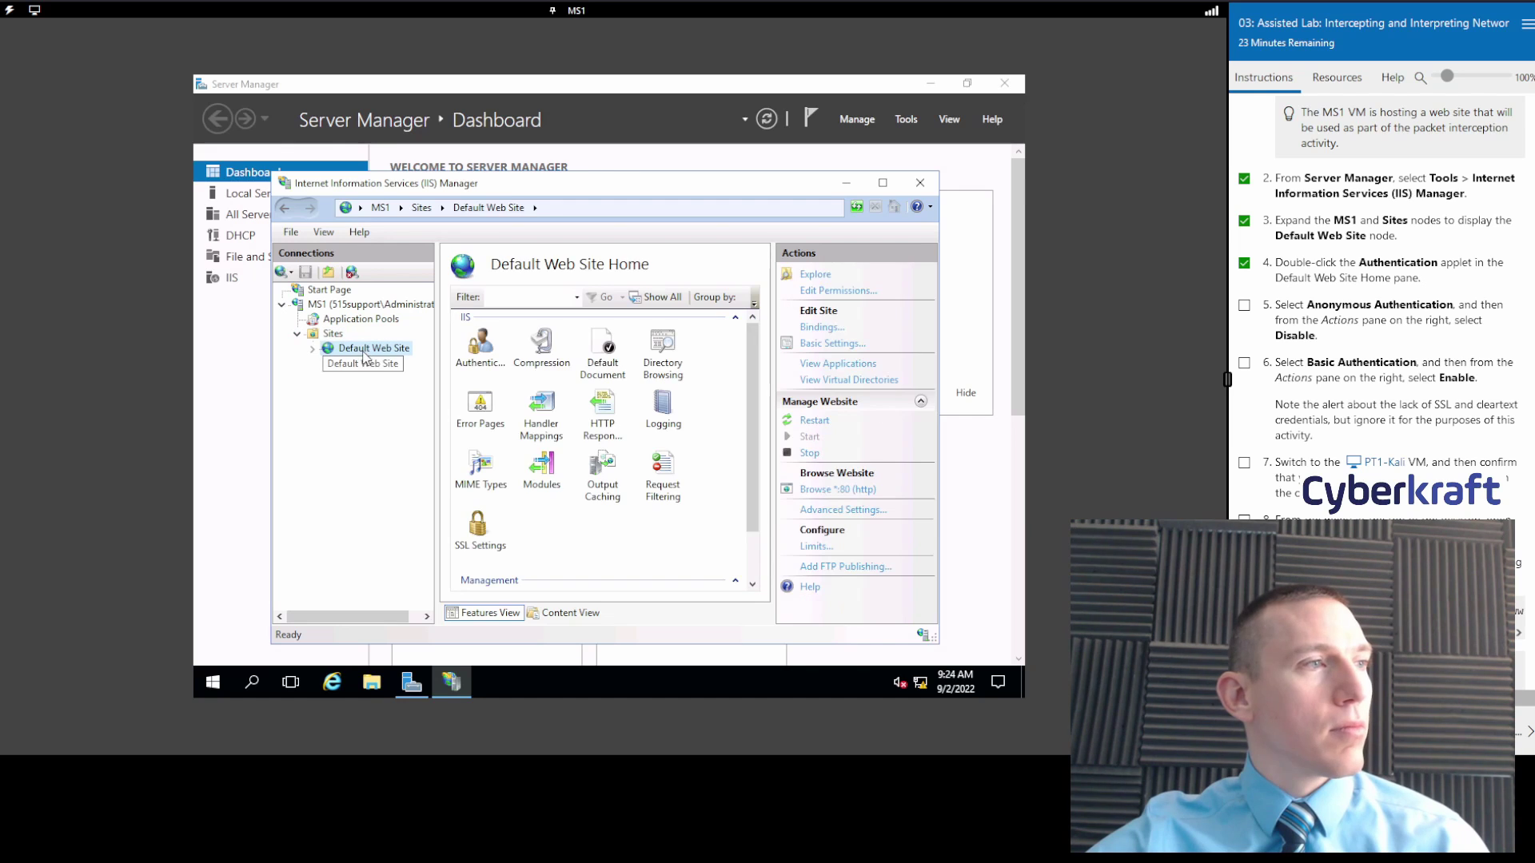
{"action": "left_click", "coordinate": [304, 338]}
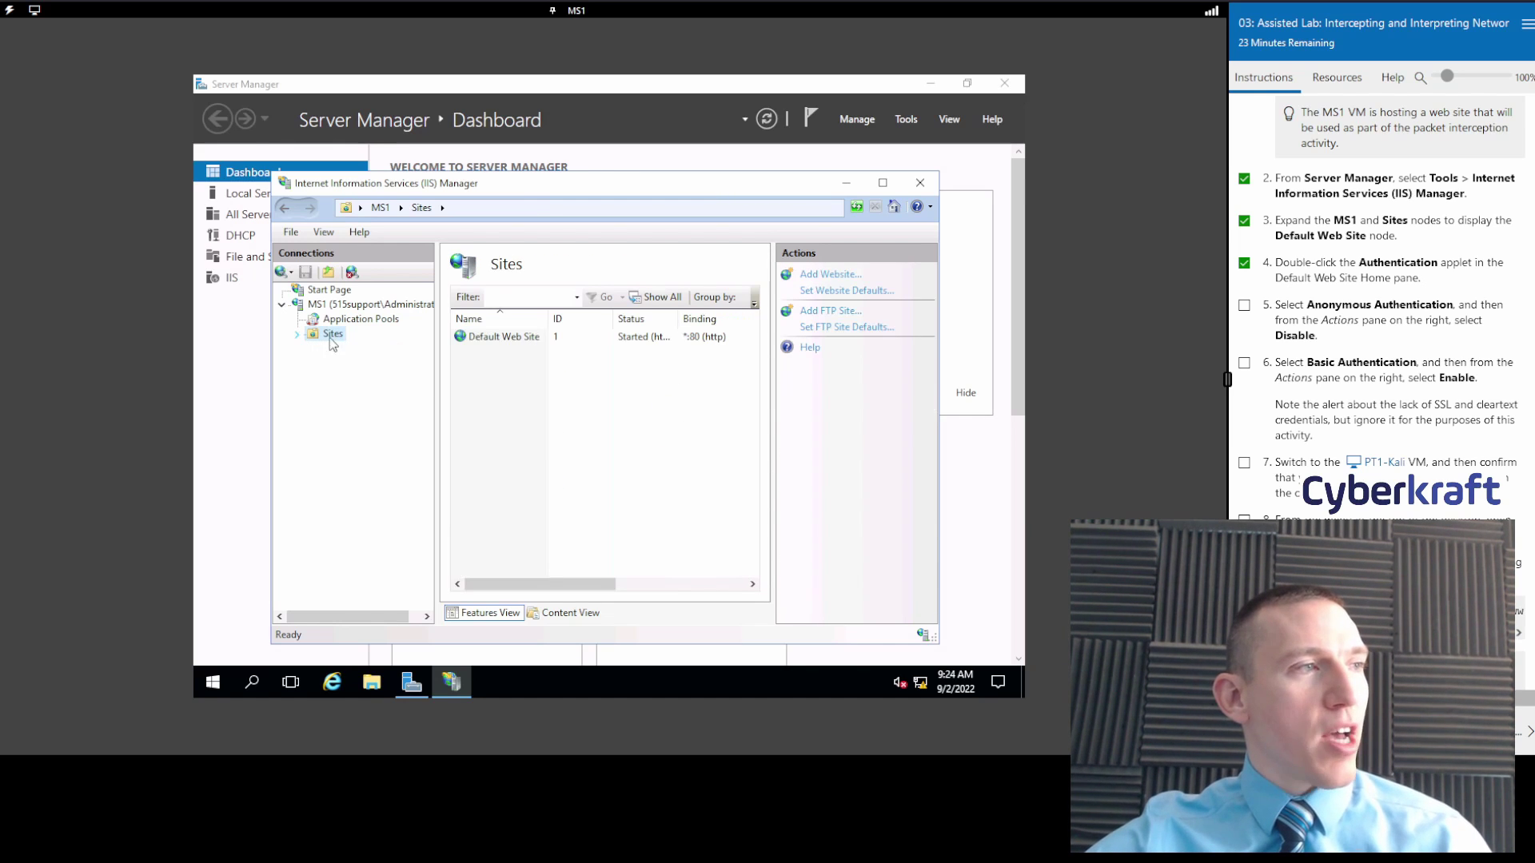
{"action": "left_click", "coordinate": [391, 349]}
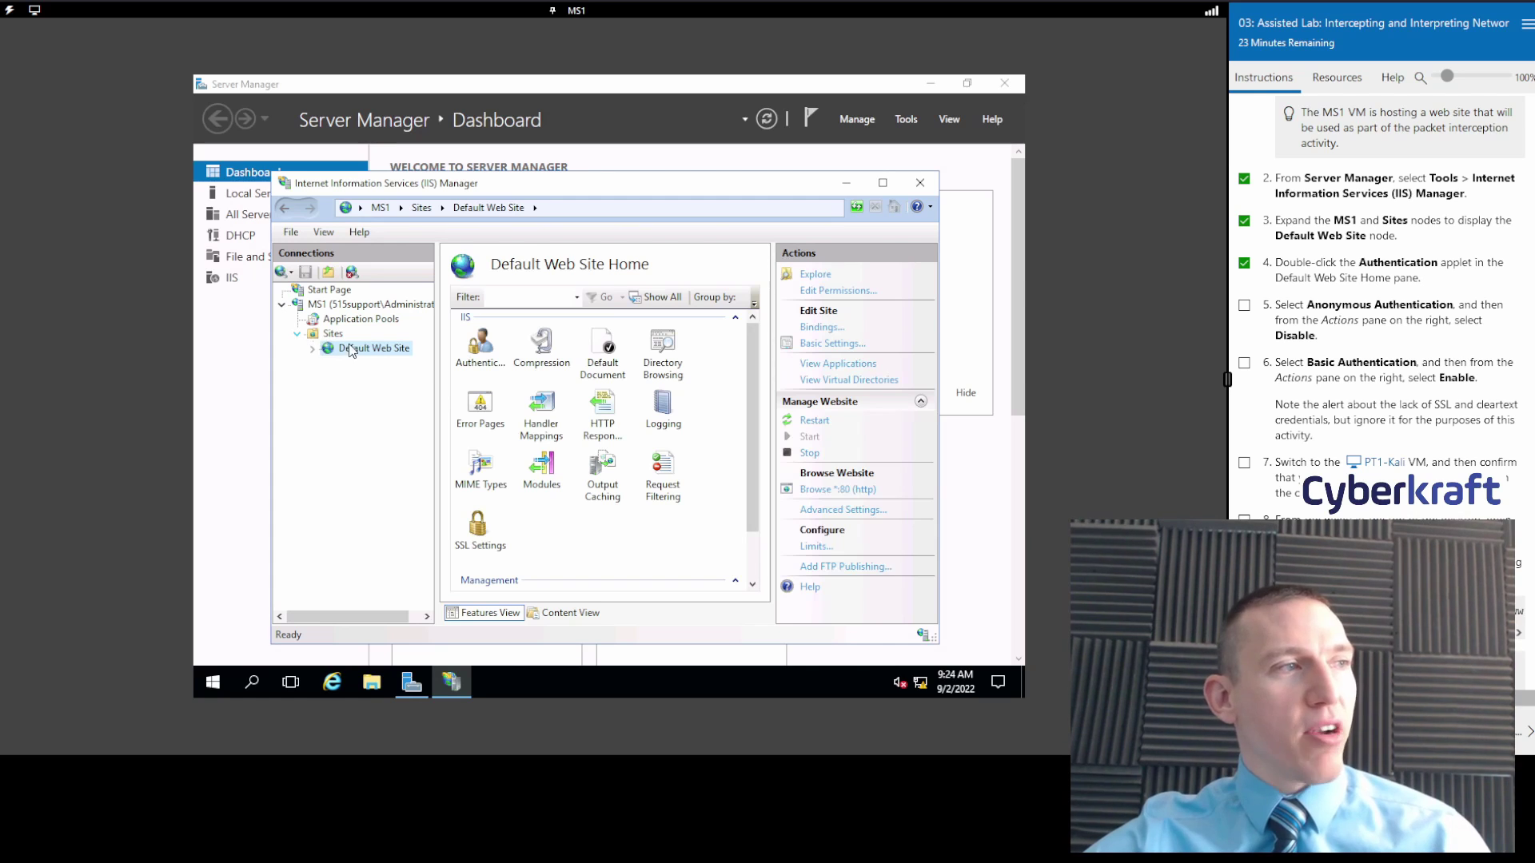
Disable Anonymous Authentication on Default Web Site and tick lab step 5.
{"action": "double_click", "coordinate": [465, 353]}
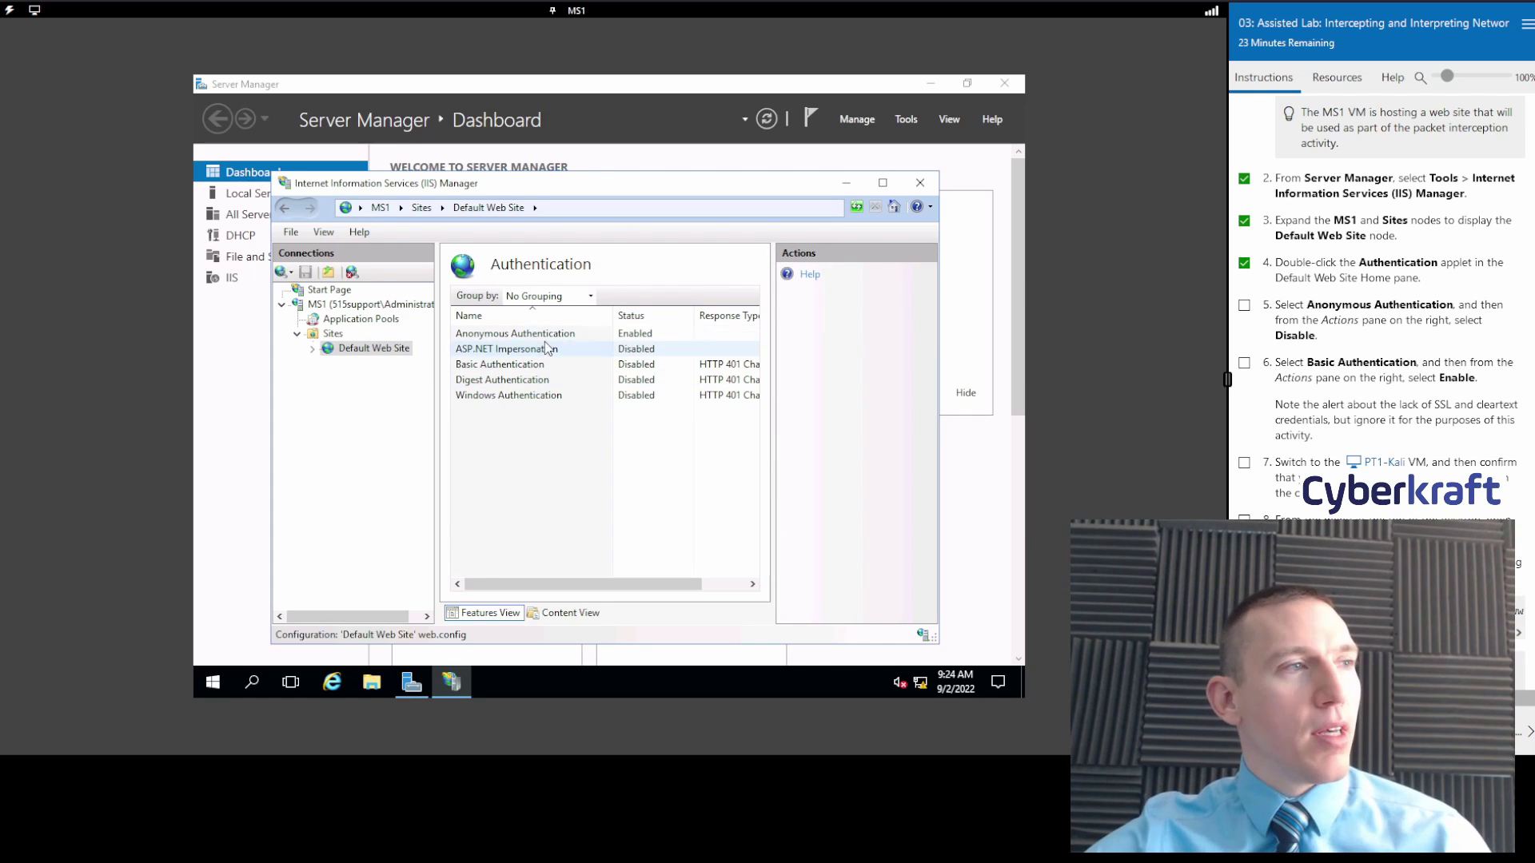
{"action": "left_click", "coordinate": [531, 334]}
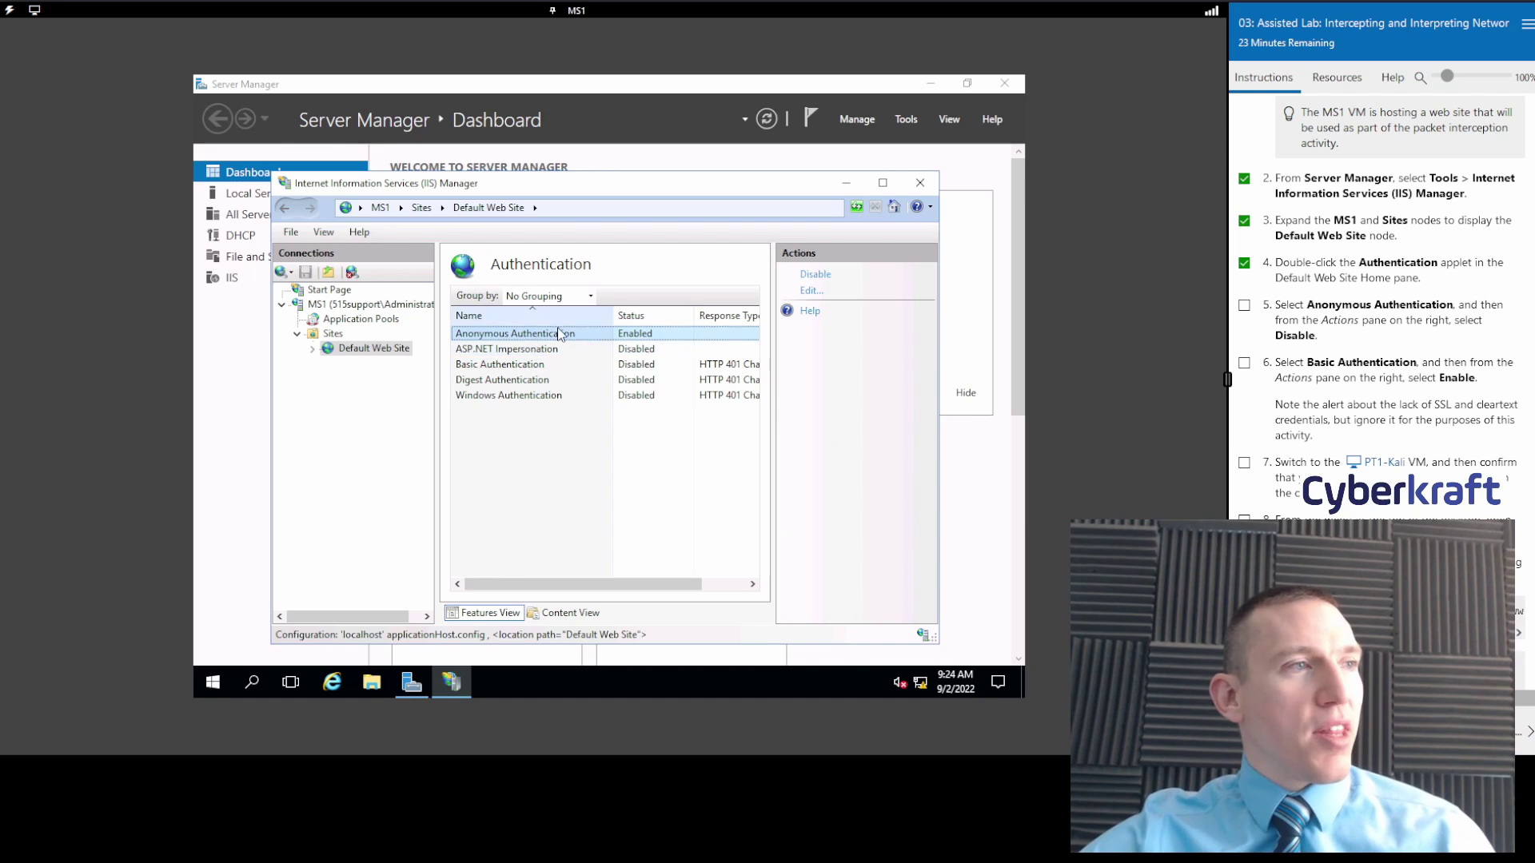
{"action": "right_click", "coordinate": [558, 331]}
{"action": "left_click", "coordinate": [596, 340]}
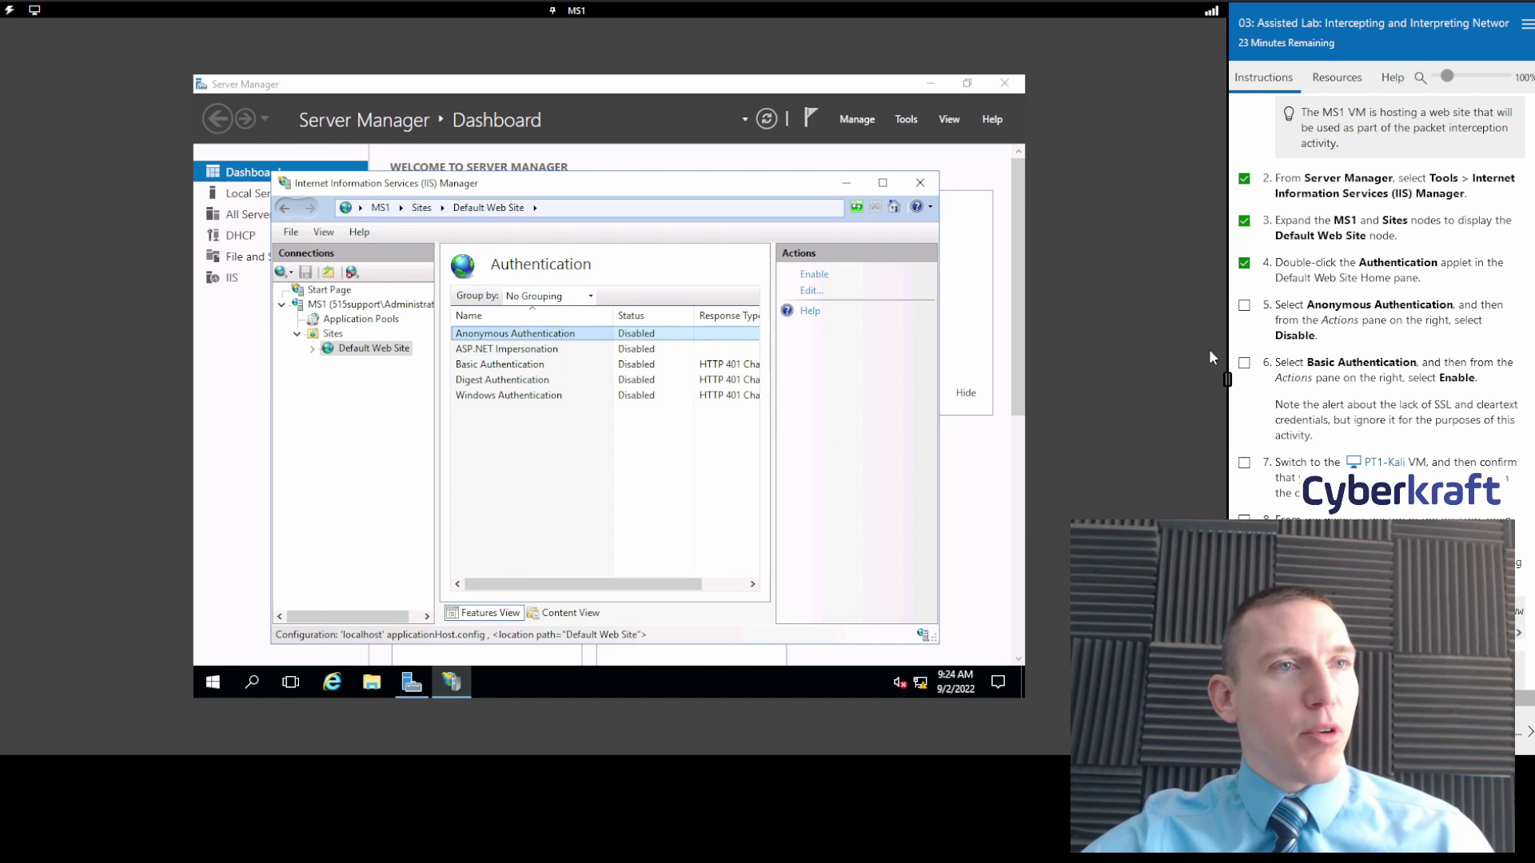
{"action": "left_click", "coordinate": [1244, 306]}
Tick lab step 6 and enable Basic Authentication on Default Web Site.
{"action": "scroll", "coordinate": [1332, 265], "scroll_direction": "down", "scroll_amount": 3}
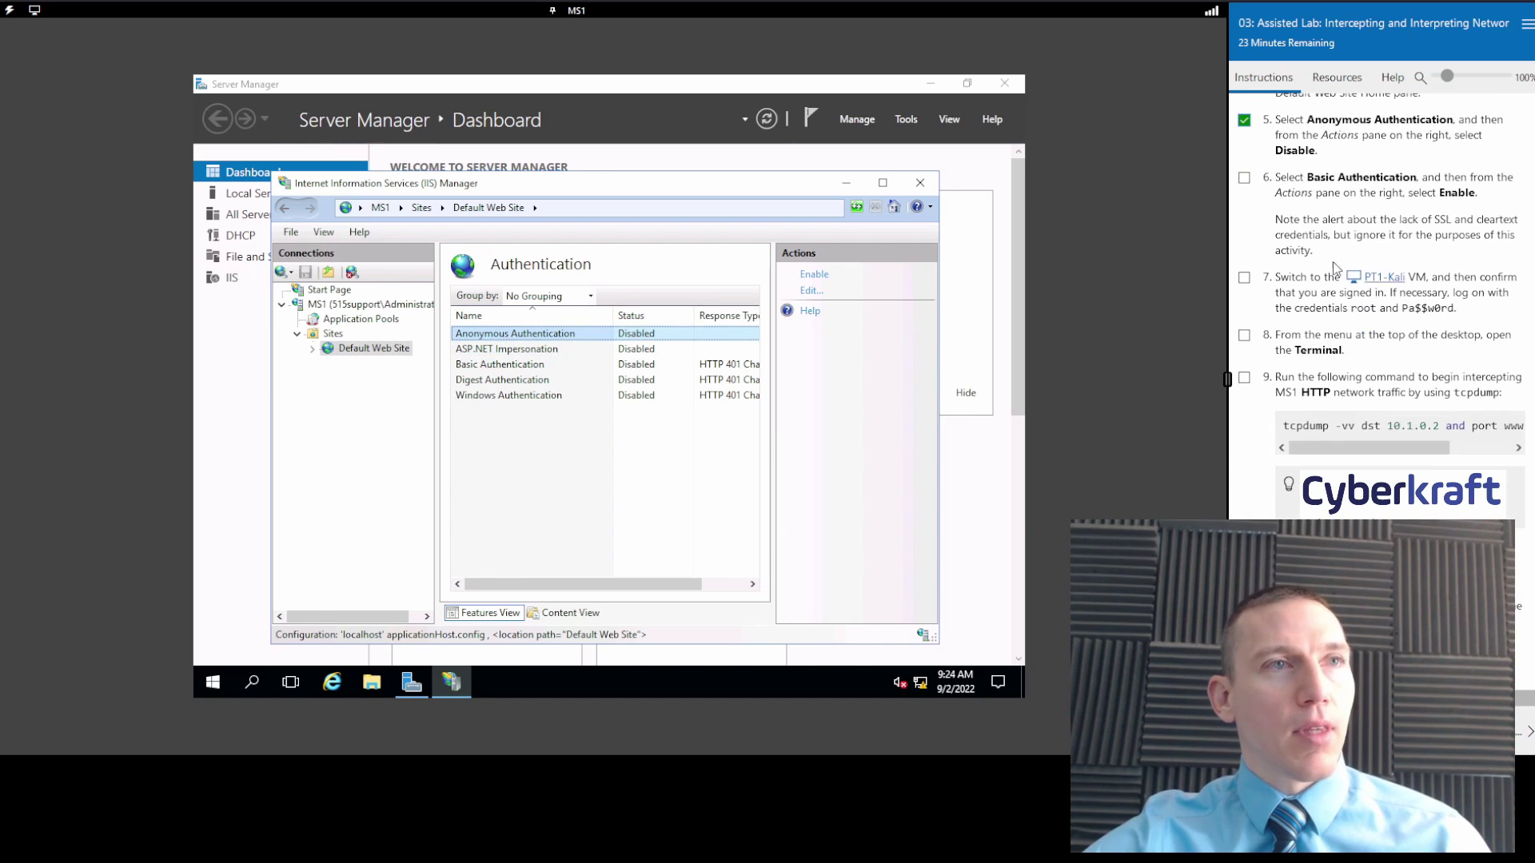
{"action": "left_click", "coordinate": [1244, 178]}
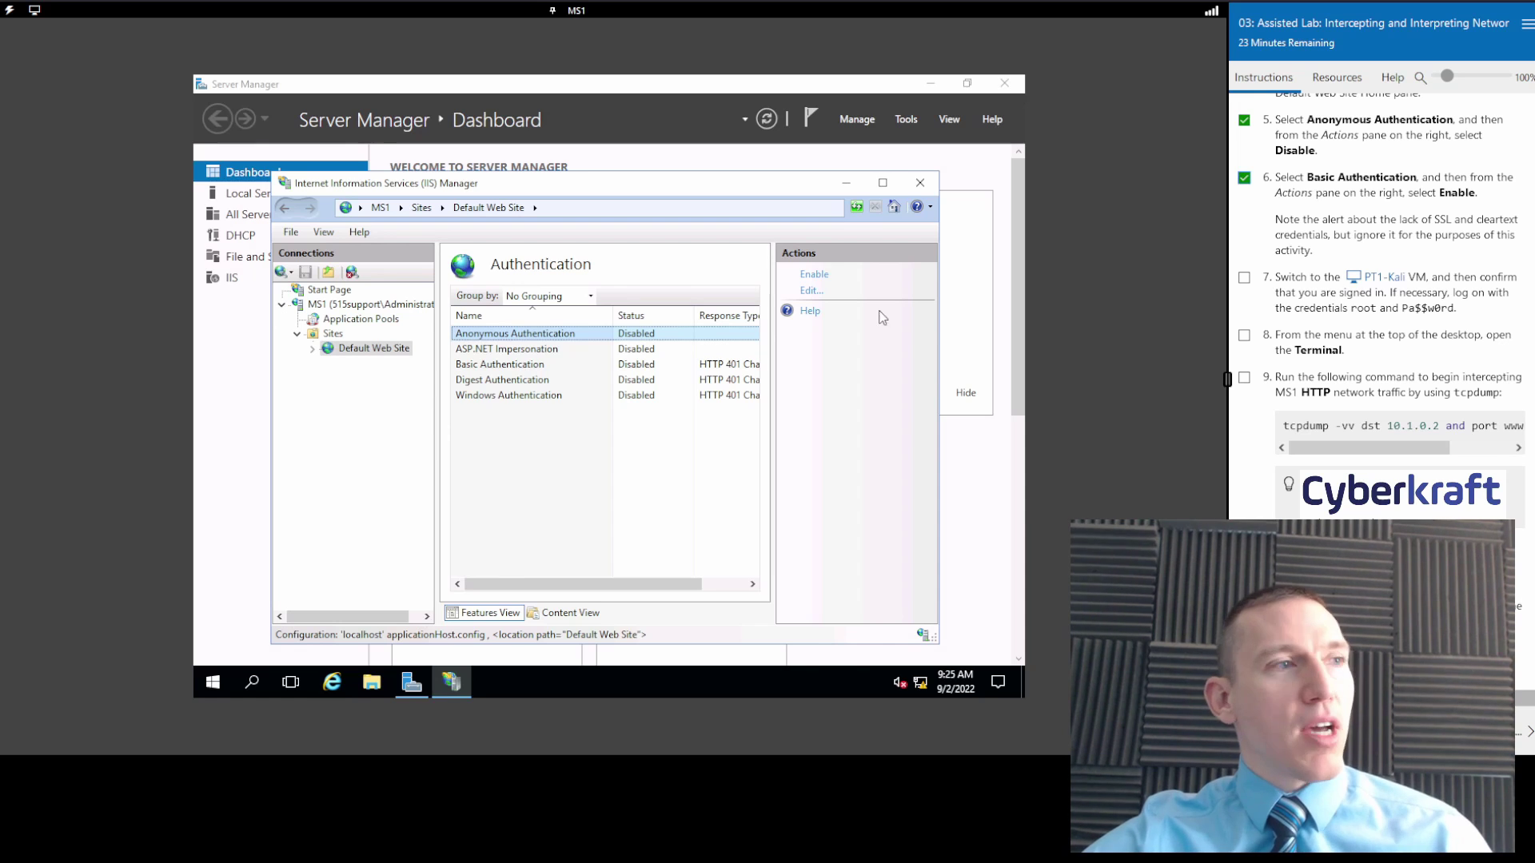
{"action": "left_click", "coordinate": [516, 366]}
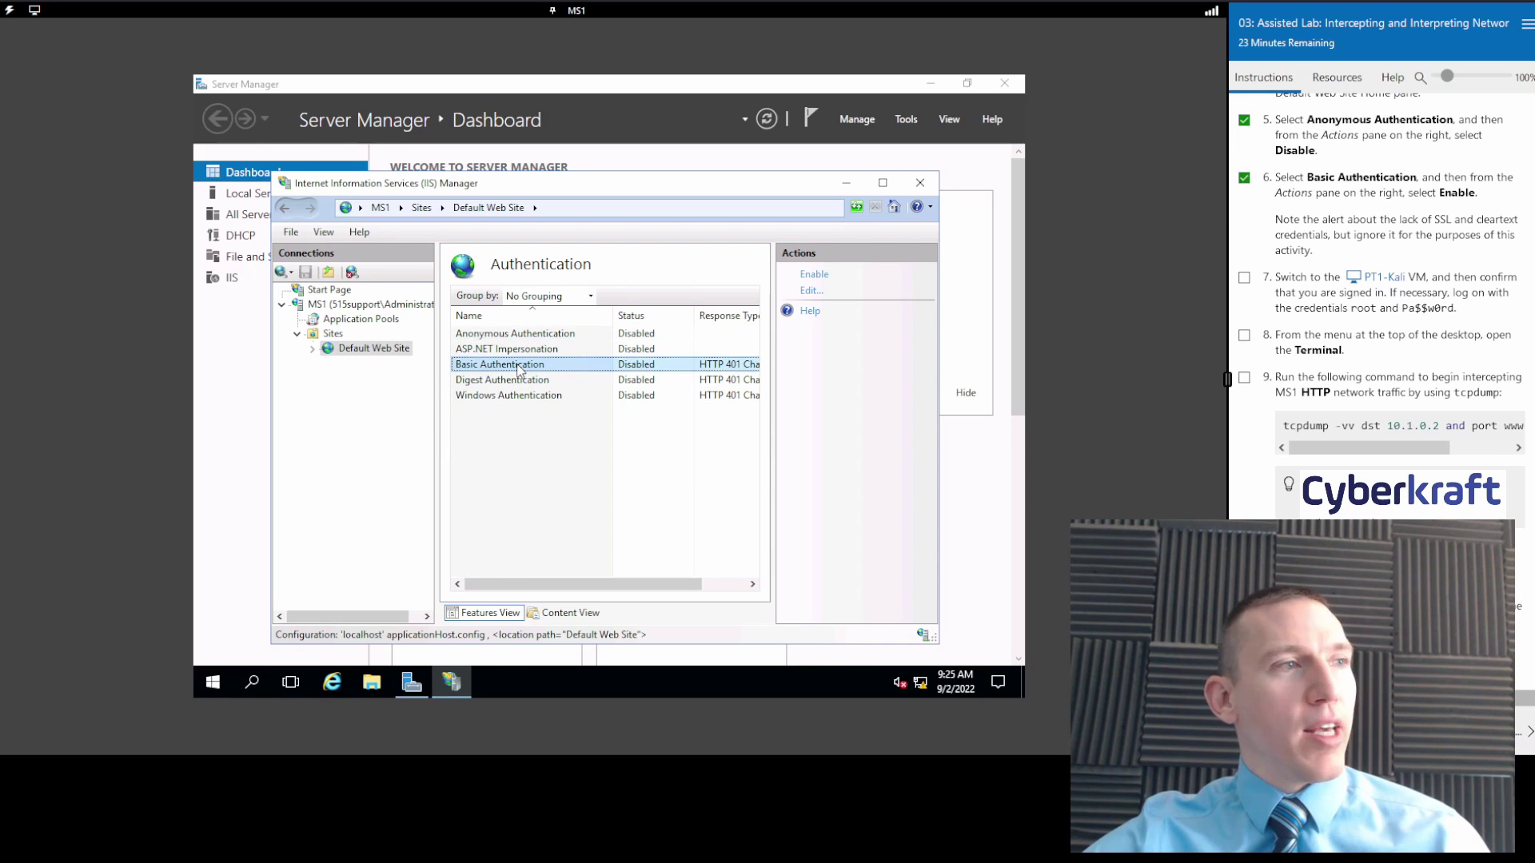
{"action": "right_click", "coordinate": [518, 369]}
{"action": "left_click", "coordinate": [538, 376]}
Review the lab instructions and switch over to the PT1-Kali machine.
{"action": "scroll", "coordinate": [1320, 231], "scroll_direction": "down", "scroll_amount": 1}
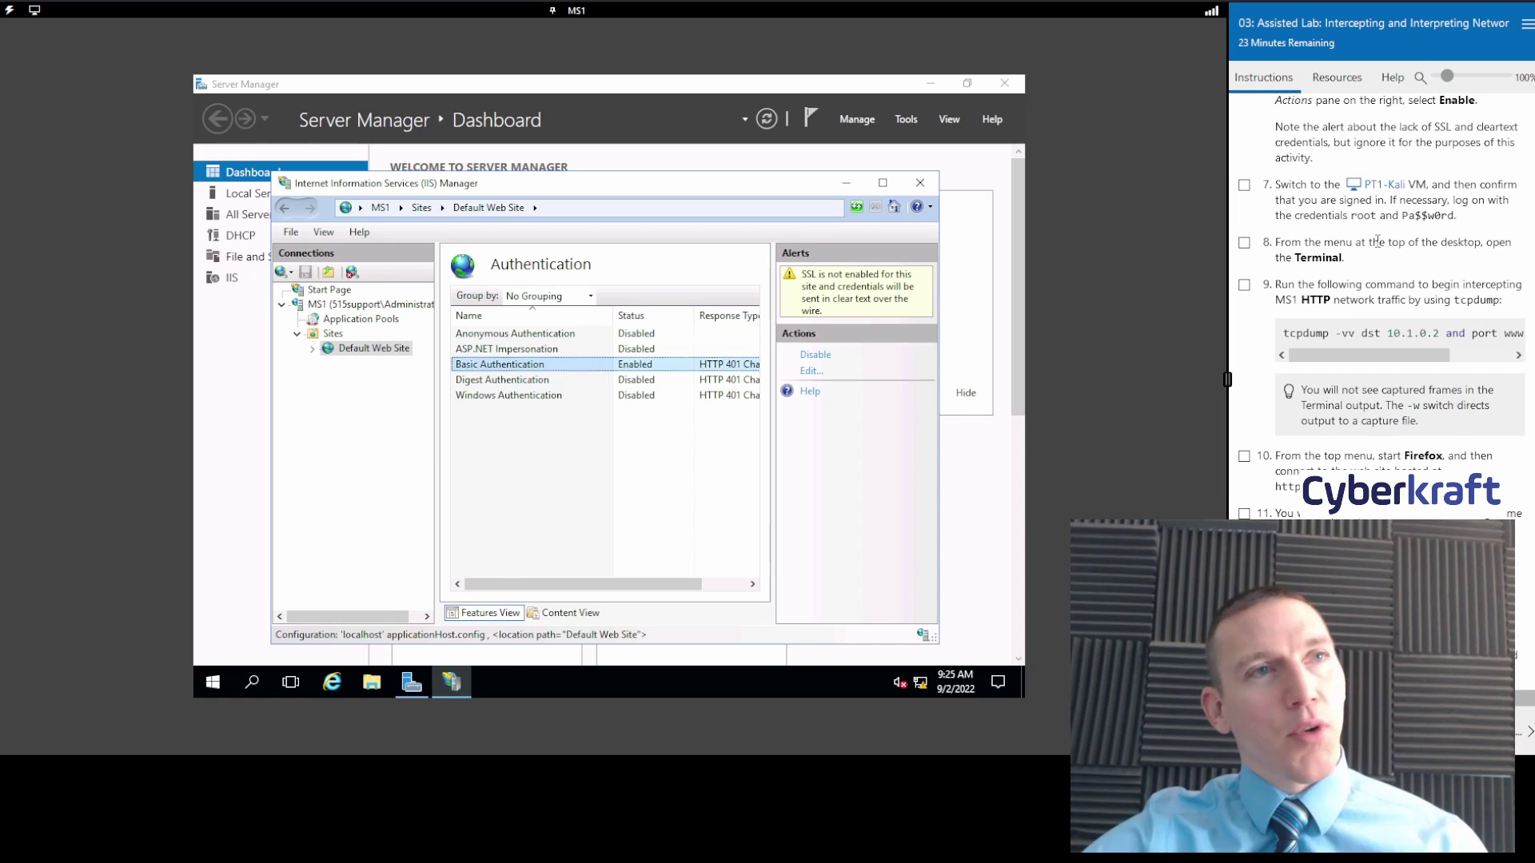
{"action": "scroll", "coordinate": [1399, 277], "scroll_direction": "up", "scroll_amount": 1}
{"action": "scroll", "coordinate": [1383, 255], "scroll_direction": "up", "scroll_amount": 1}
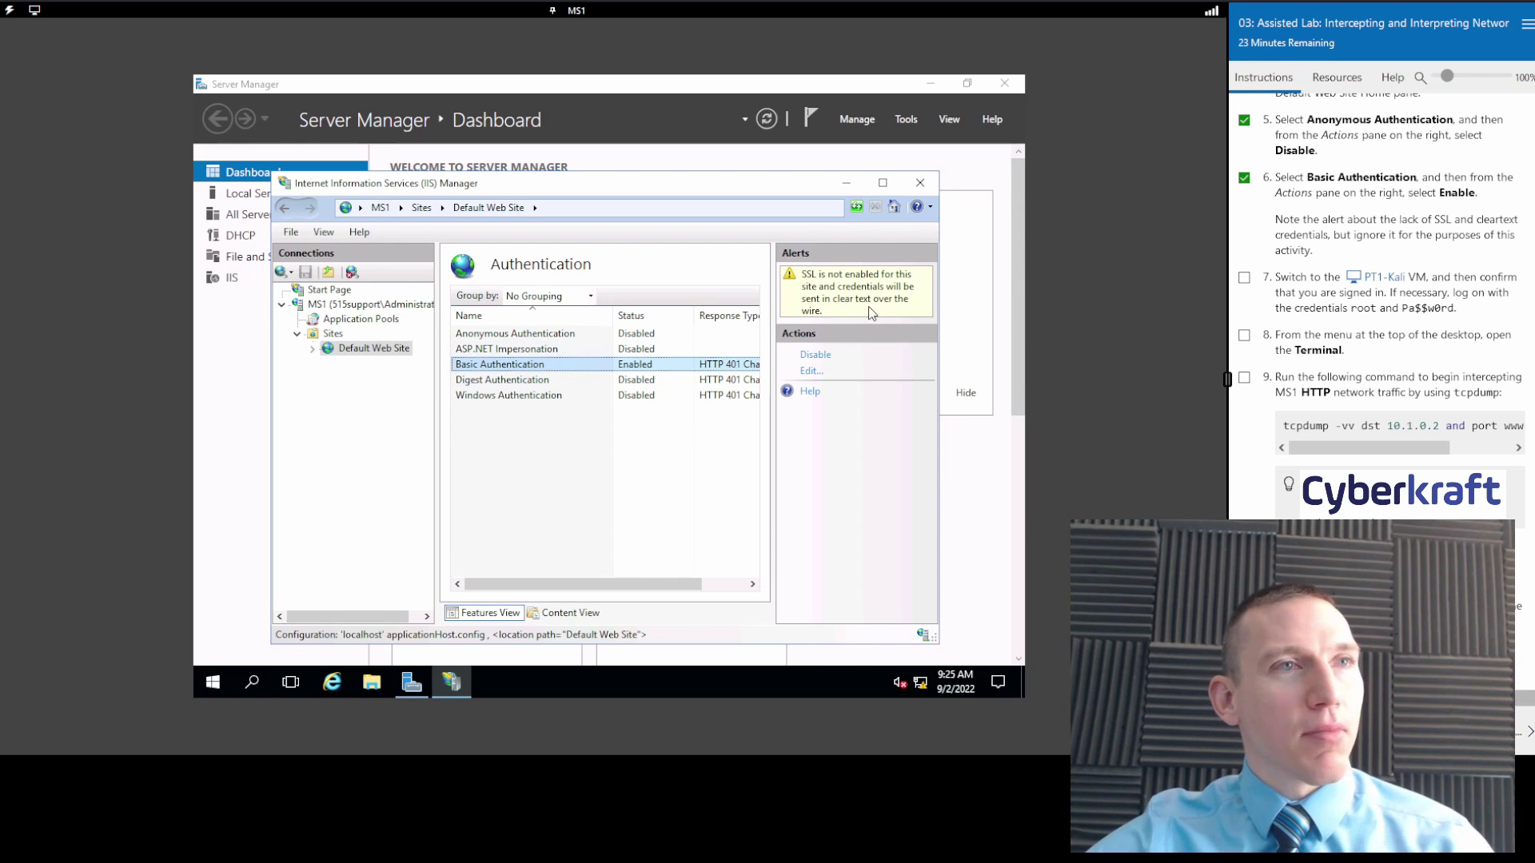
{"action": "scroll", "coordinate": [1369, 279], "scroll_direction": "down", "scroll_amount": 1}
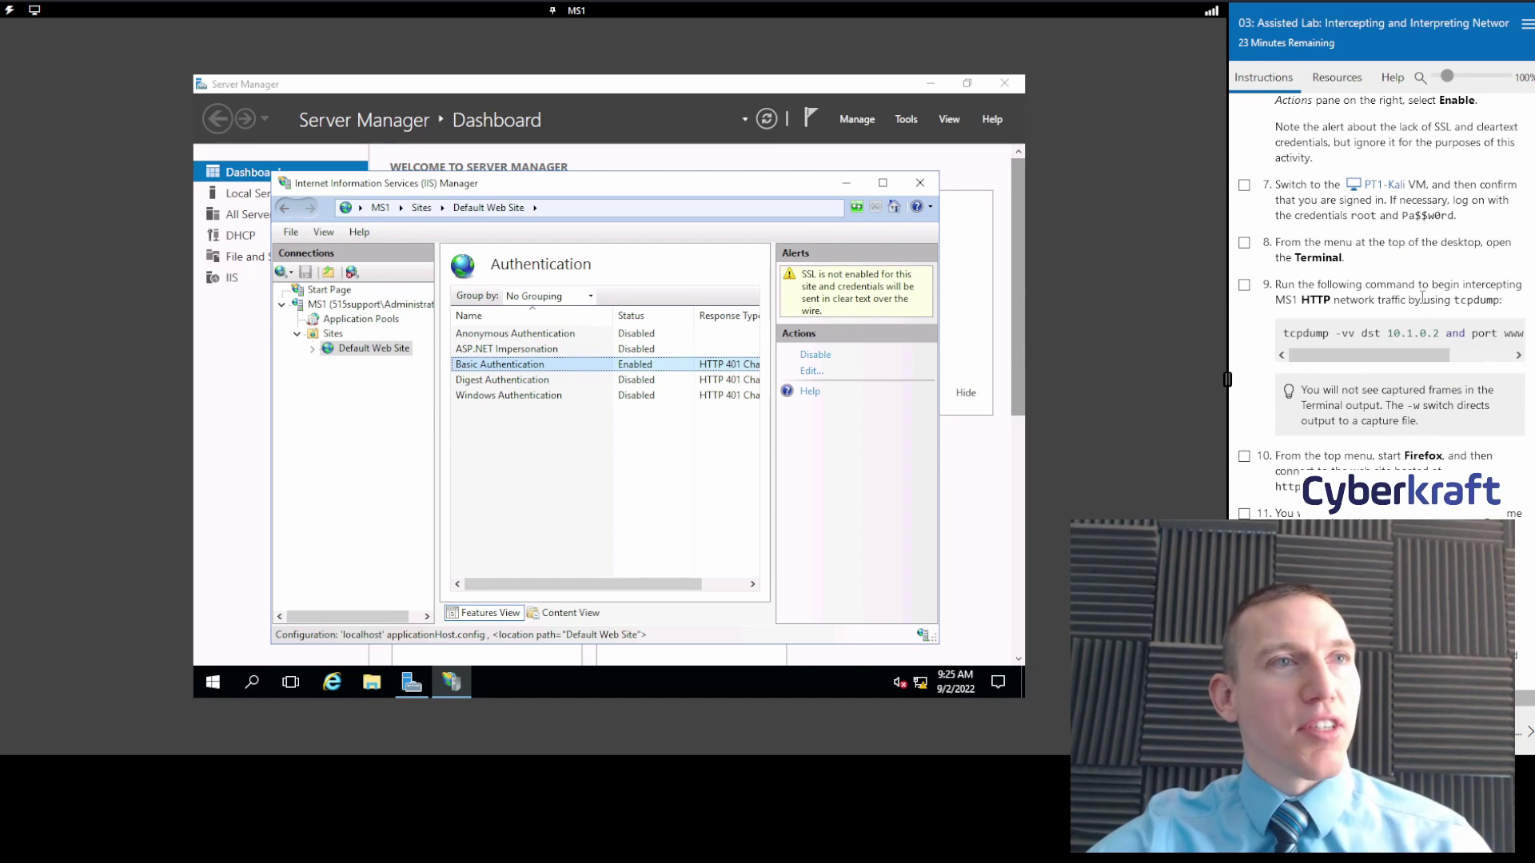
{"action": "left_click", "coordinate": [1382, 185]}
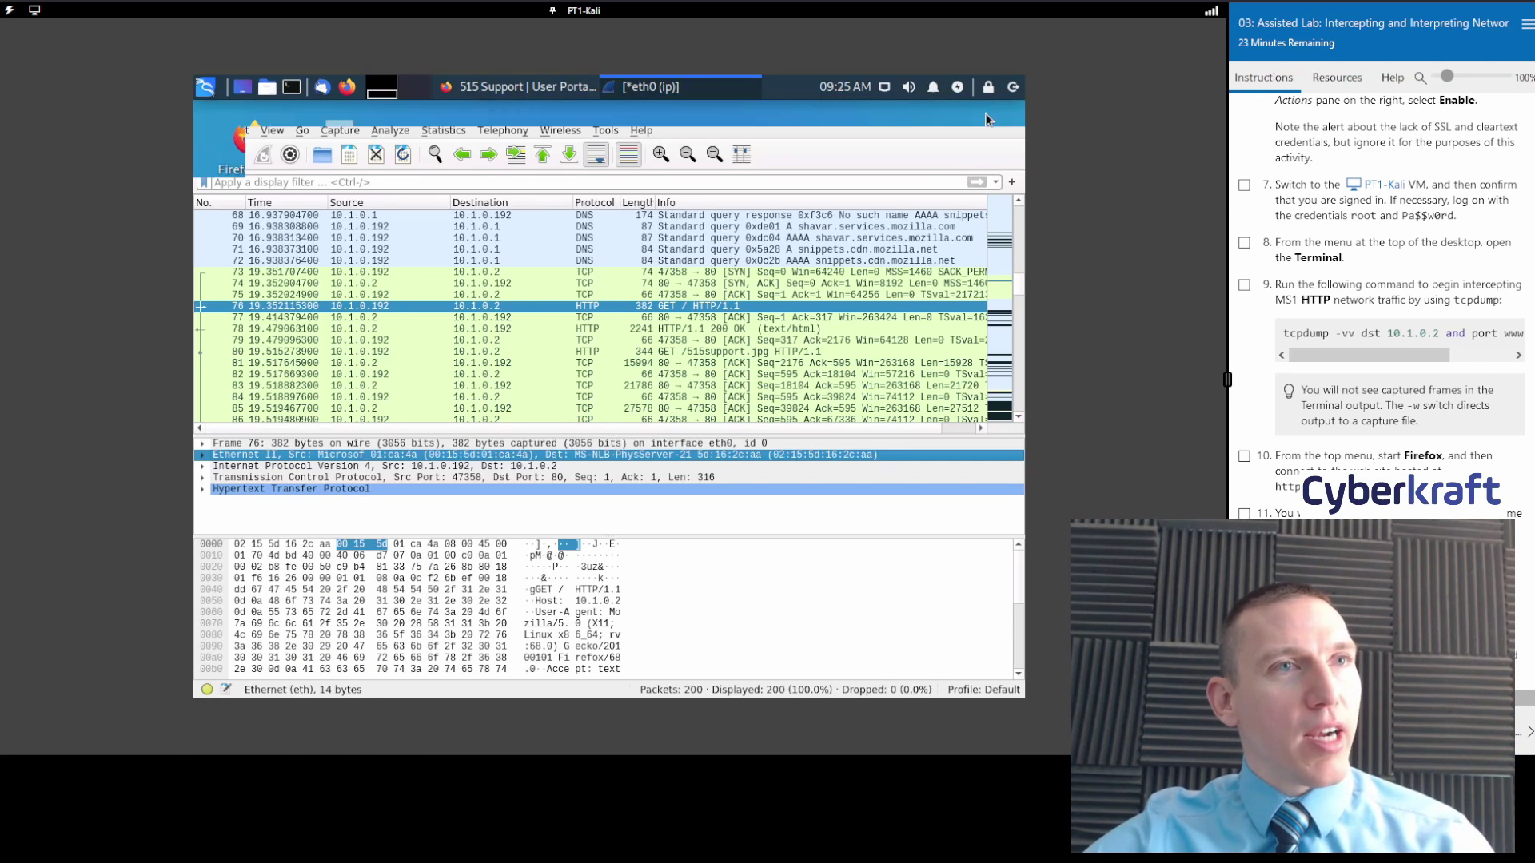
Set Wireshark and Firefox aside, tick the Kali sign-in step, and open a root terminal.
{"action": "left_click", "coordinate": [983, 112]}
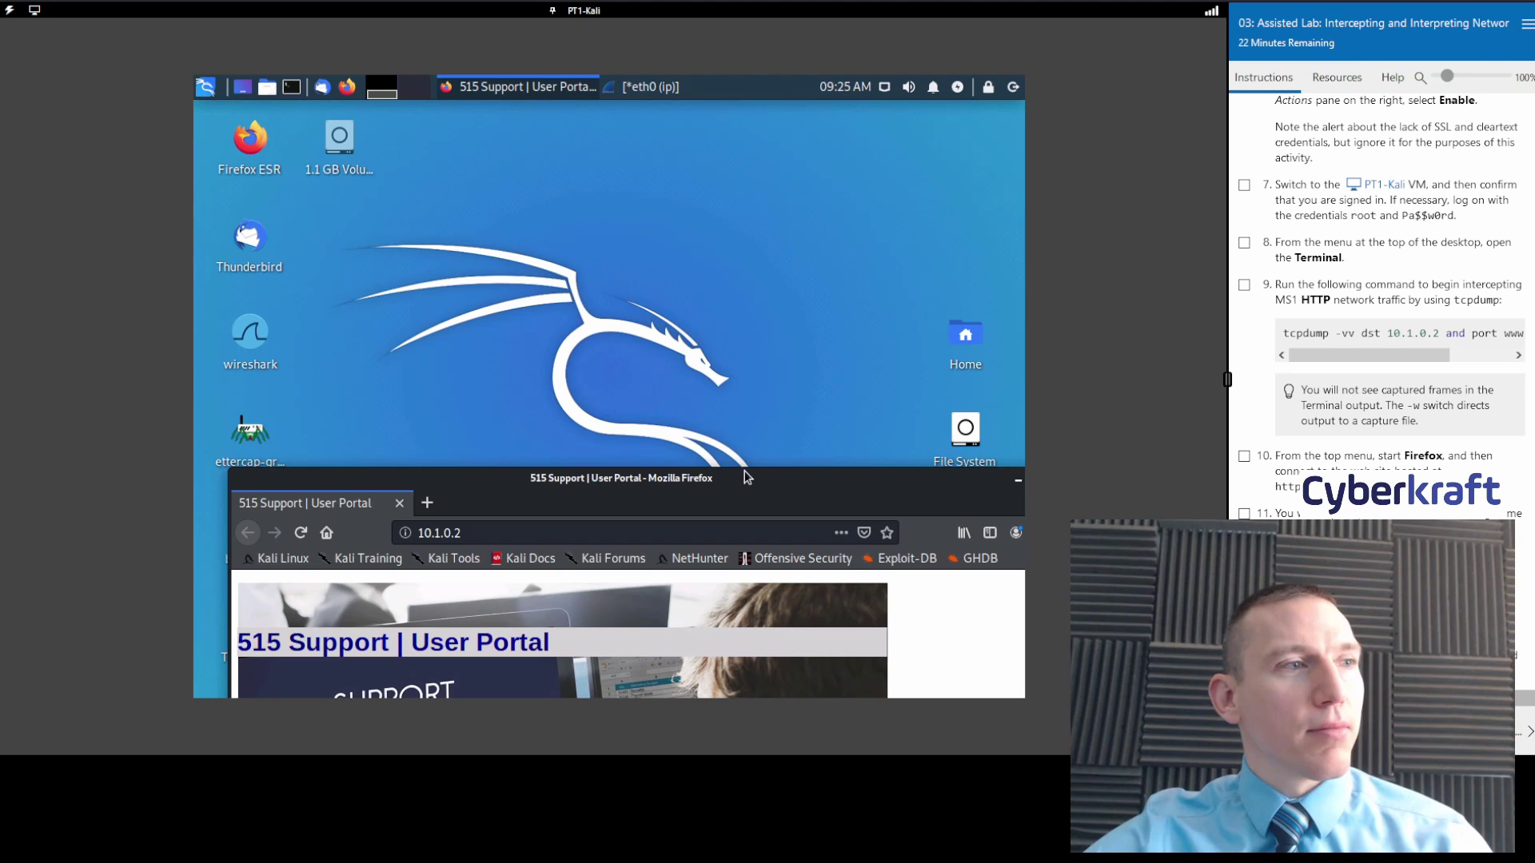
{"action": "left_click_drag", "start_coordinate": [743, 484], "coordinate": [693, 105]}
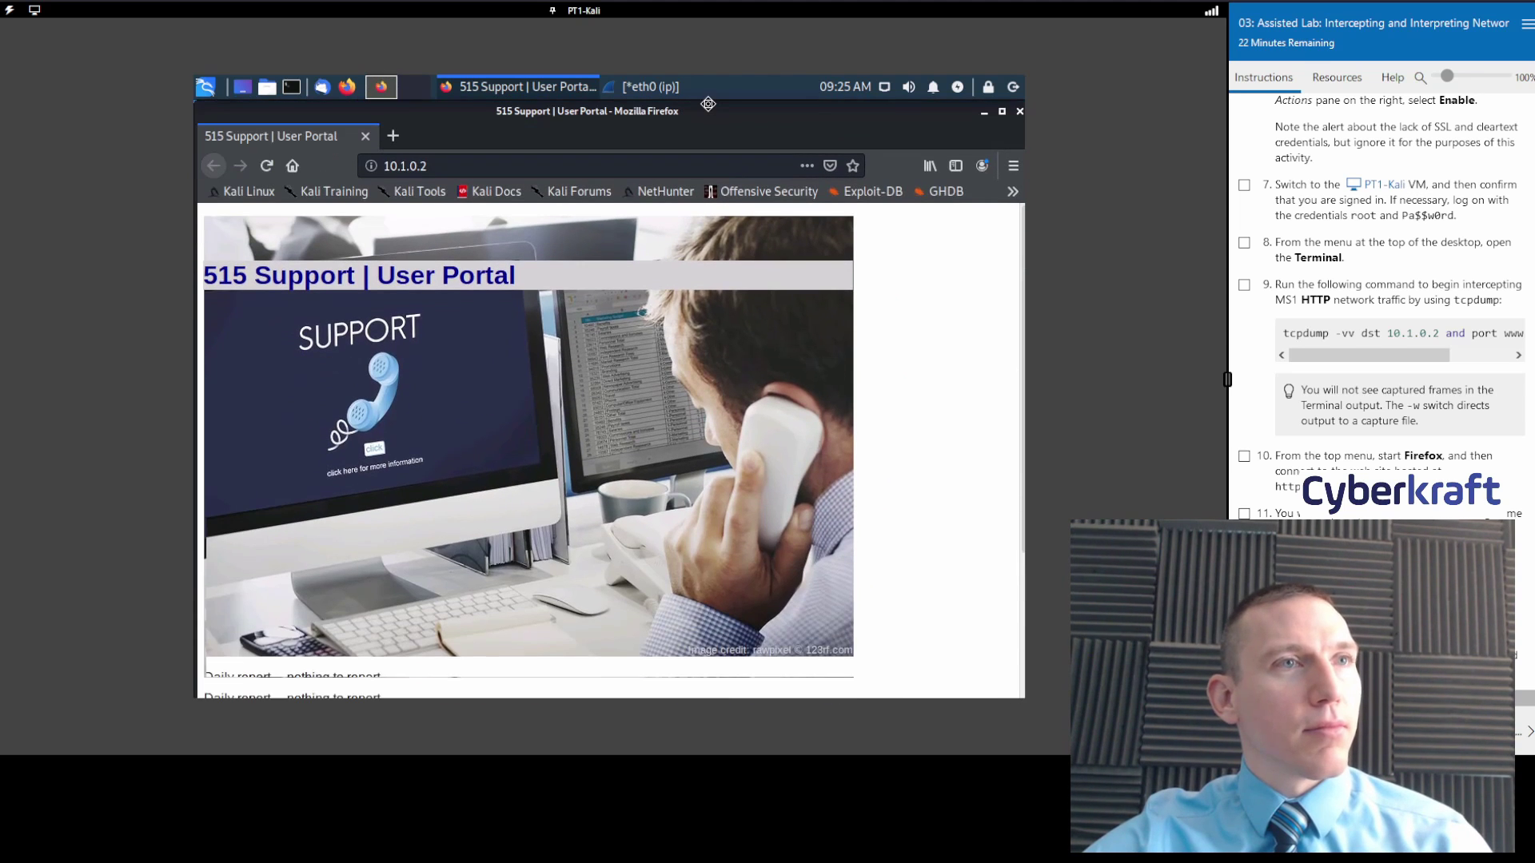
{"action": "left_click", "coordinate": [1243, 185]}
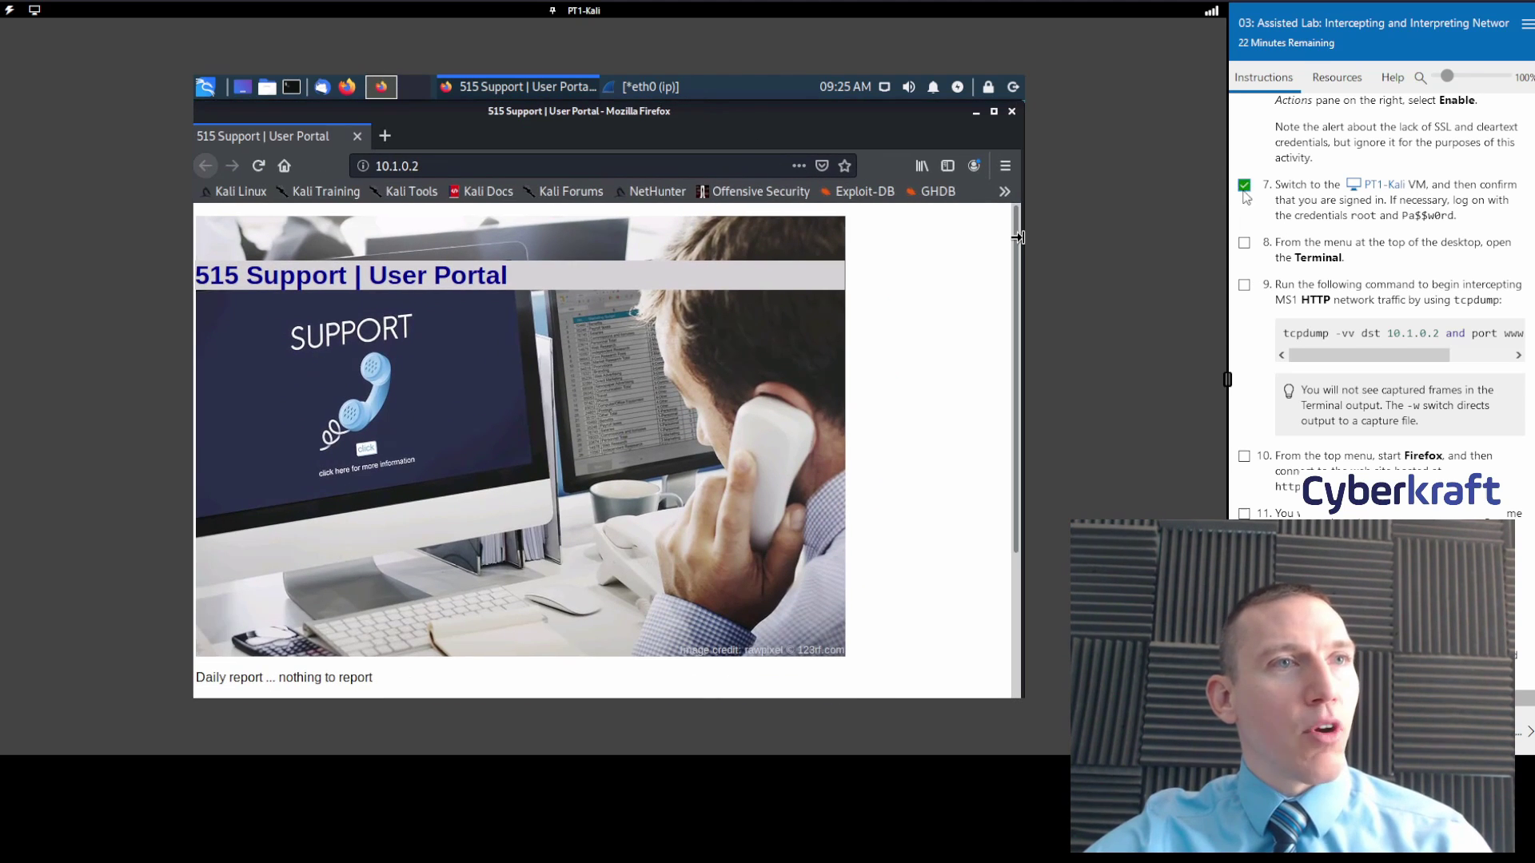
{"action": "left_click", "coordinate": [976, 111]}
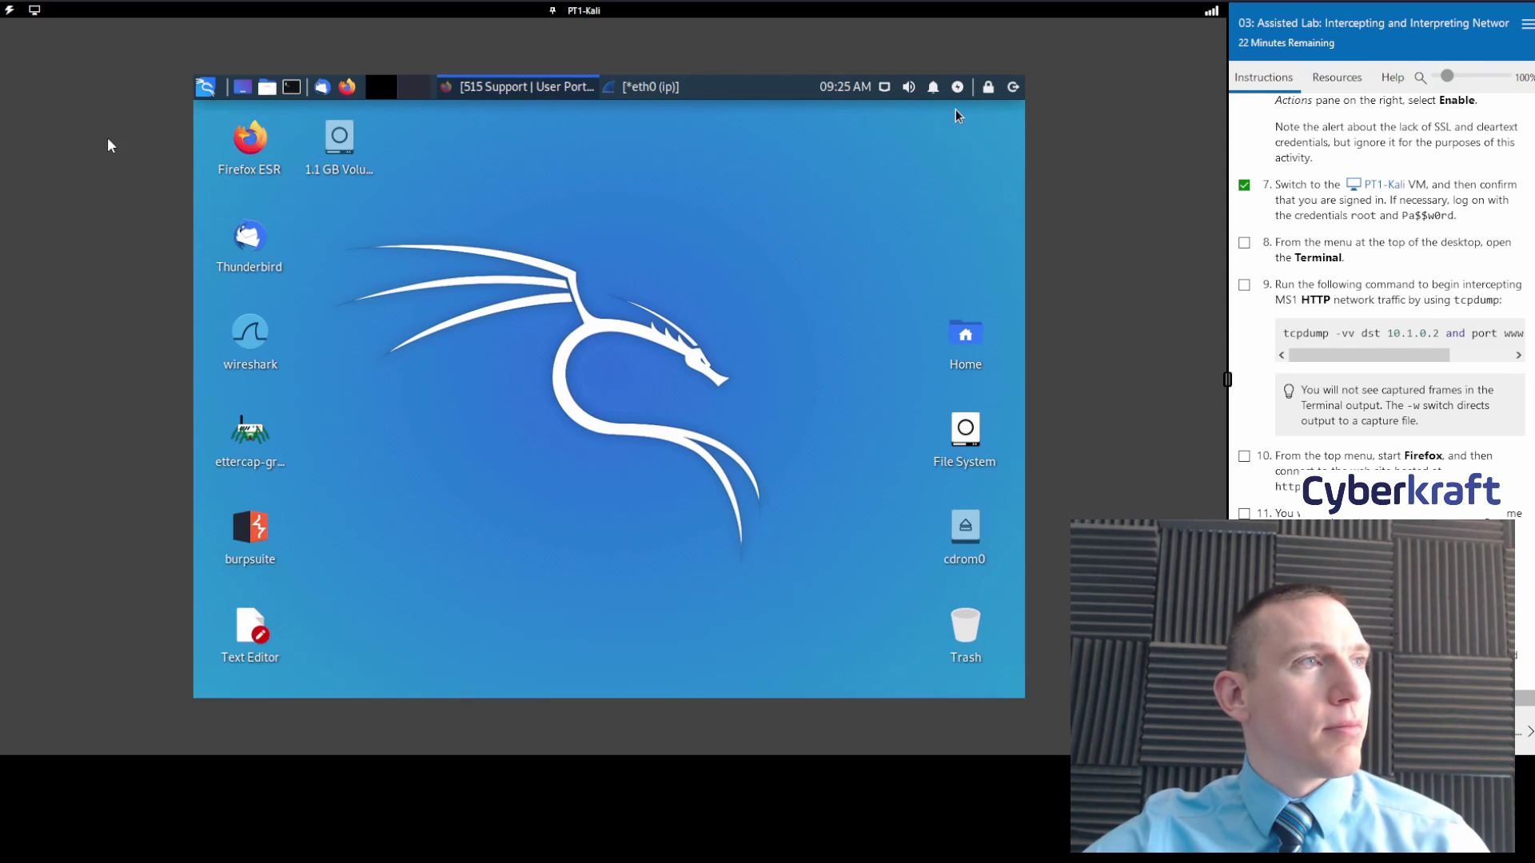
{"action": "left_click", "coordinate": [294, 93]}
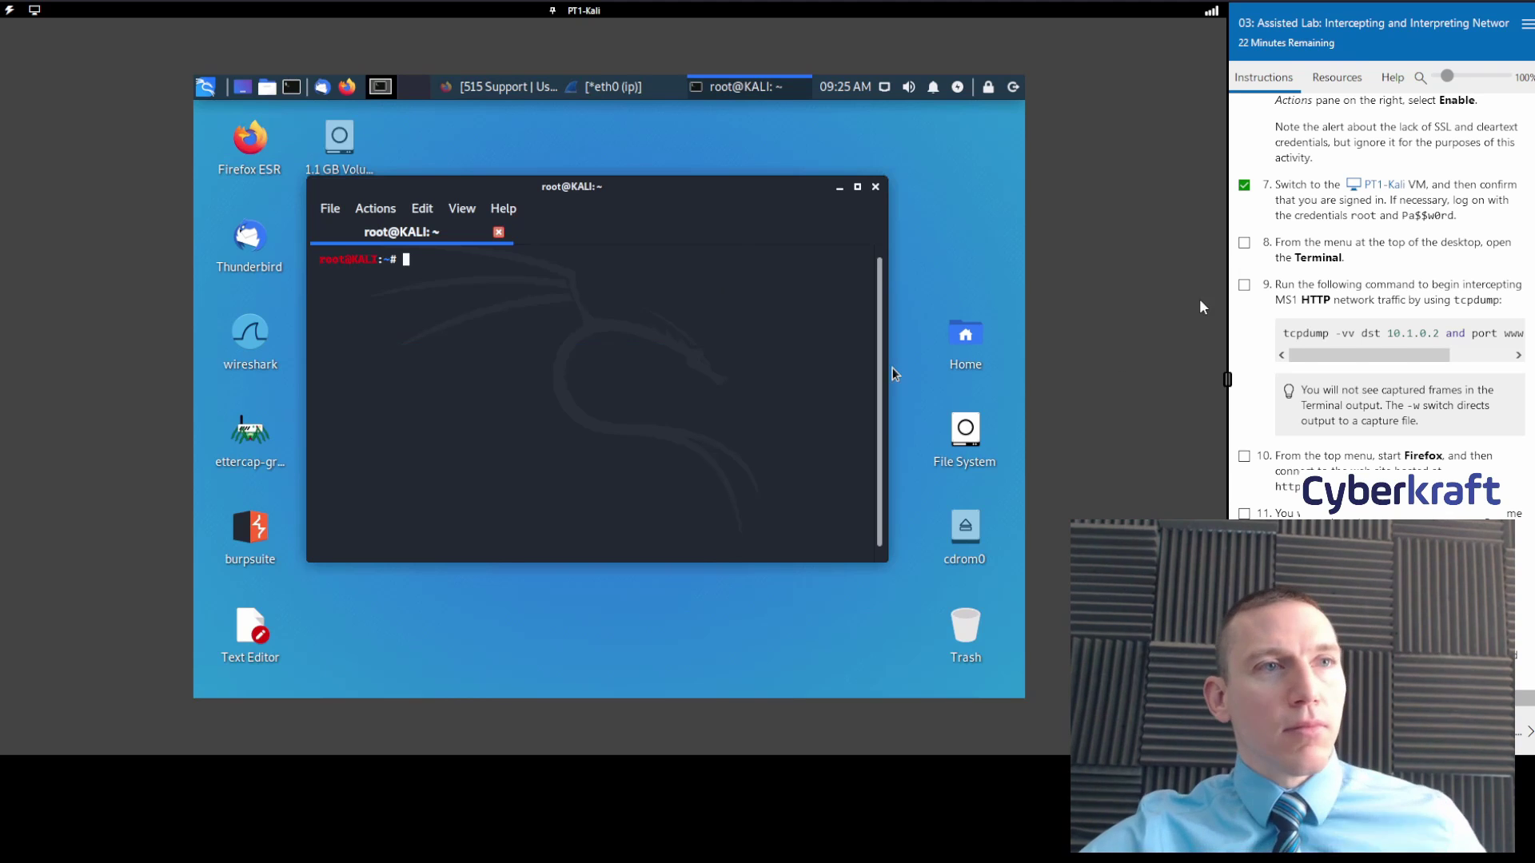
{"action": "left_click", "coordinate": [1244, 242]}
{"action": "left_click", "coordinate": [1244, 285]}
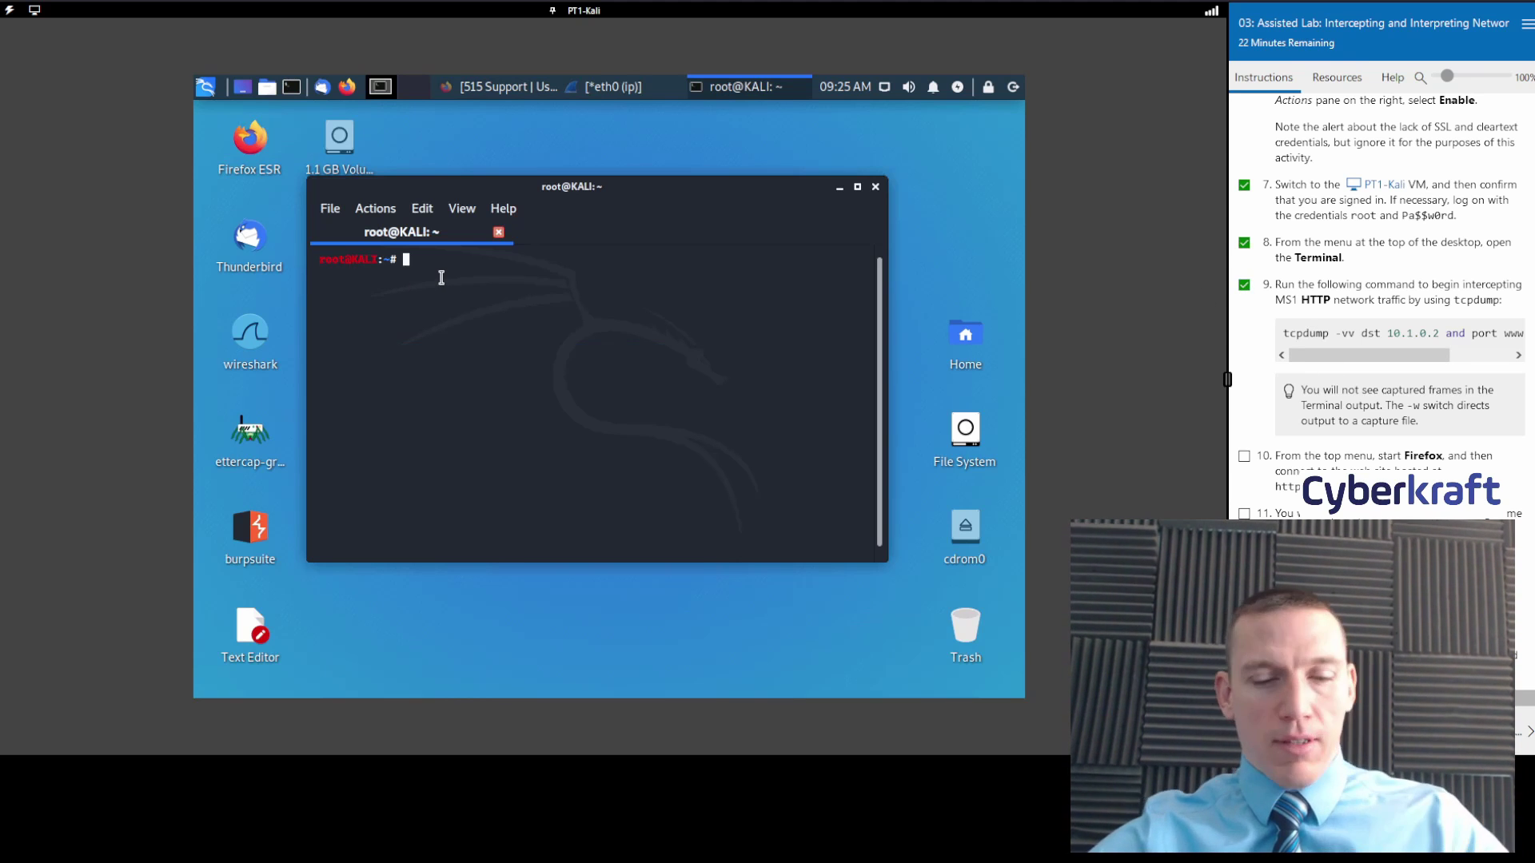
{"action": "type", "text": "tcp"}
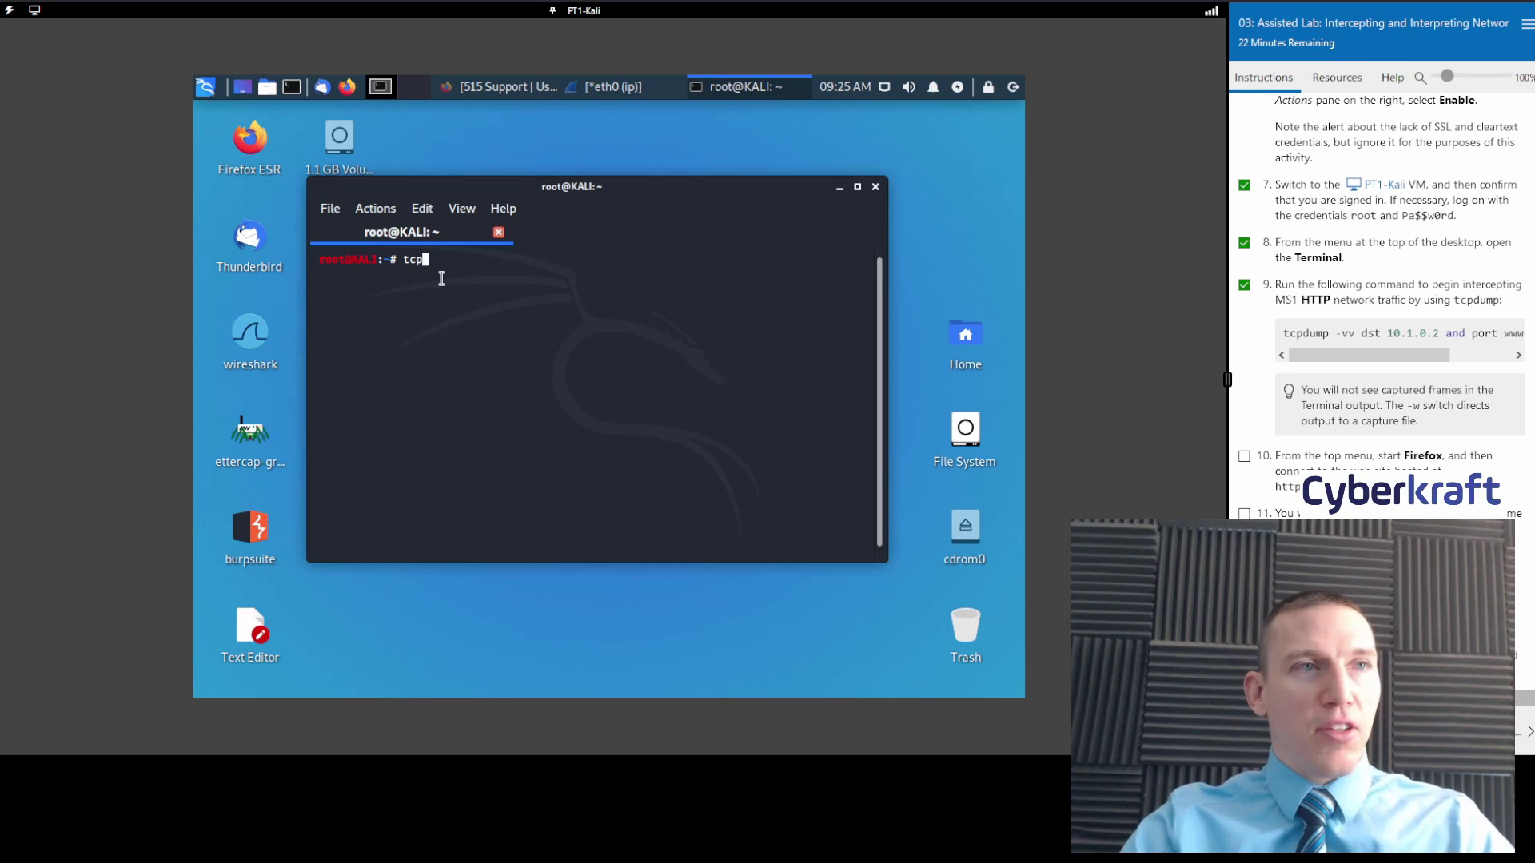
{"action": "type", "text": "du"}
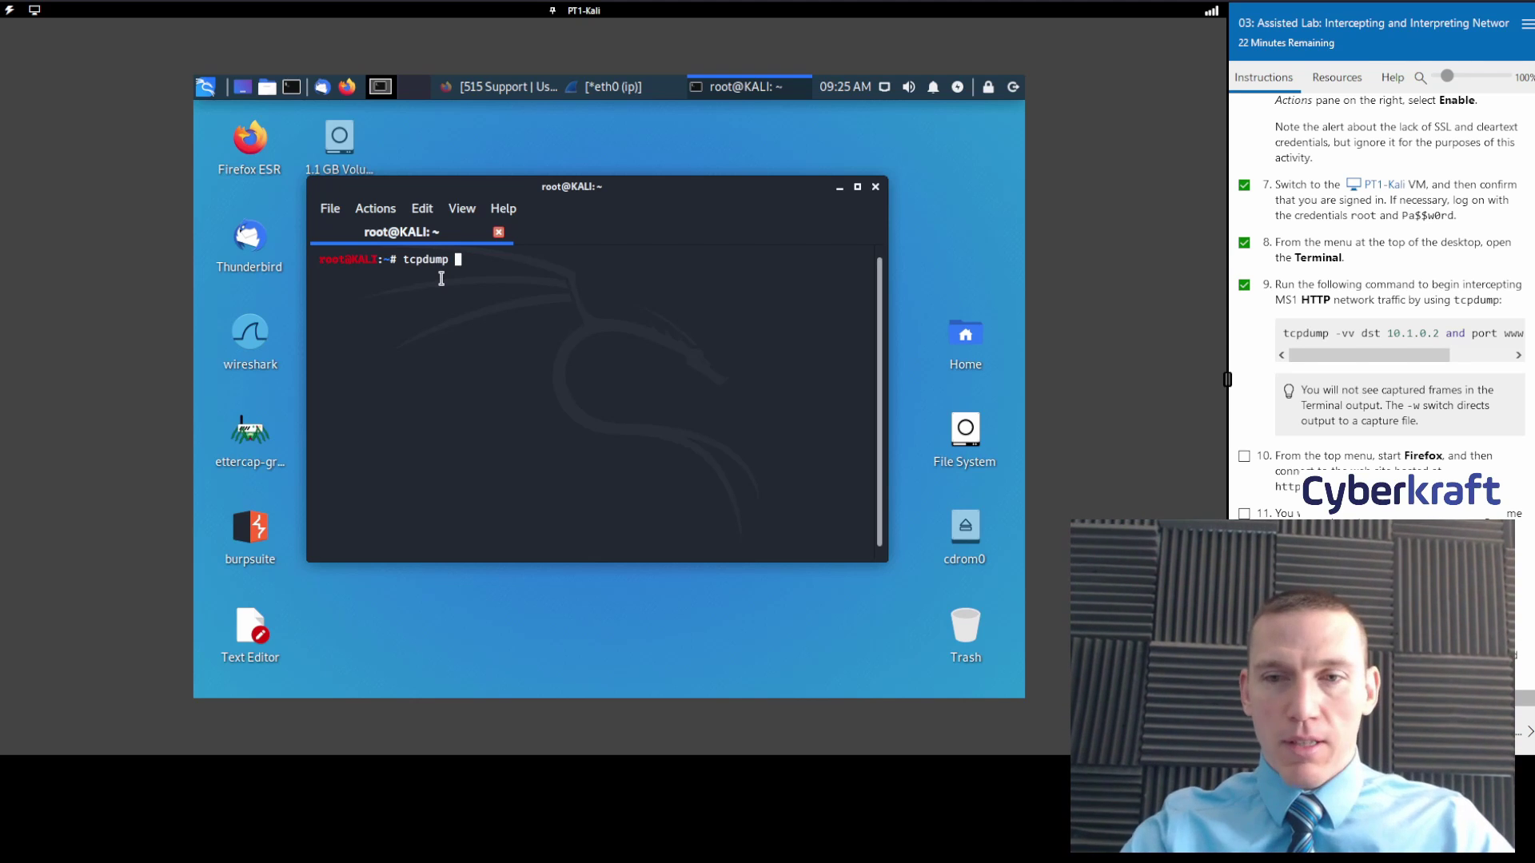
{"action": "type", "text": "mp "}
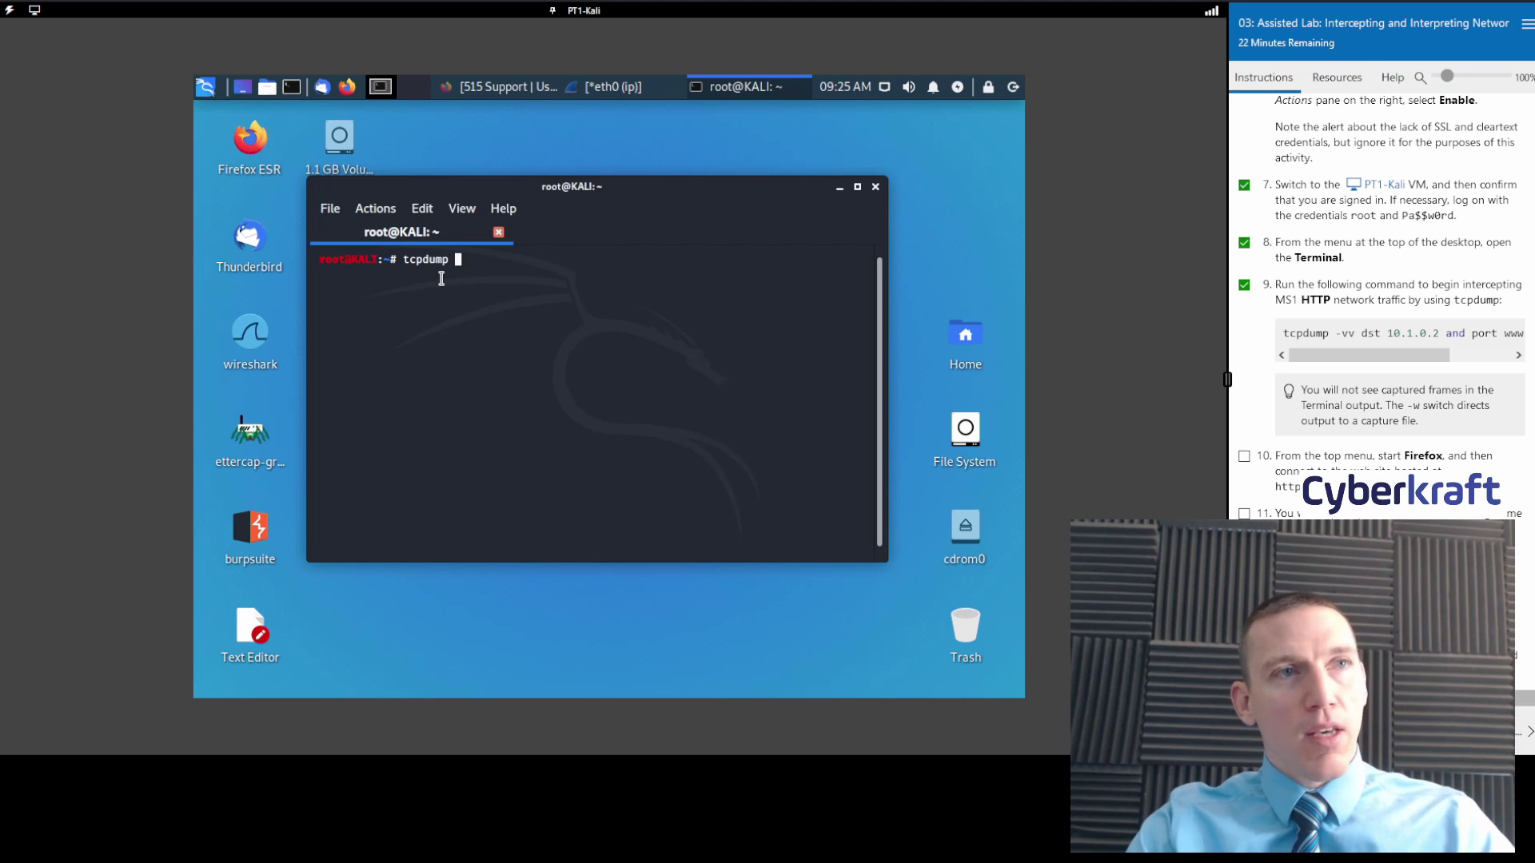
{"action": "type", "text": "-"}
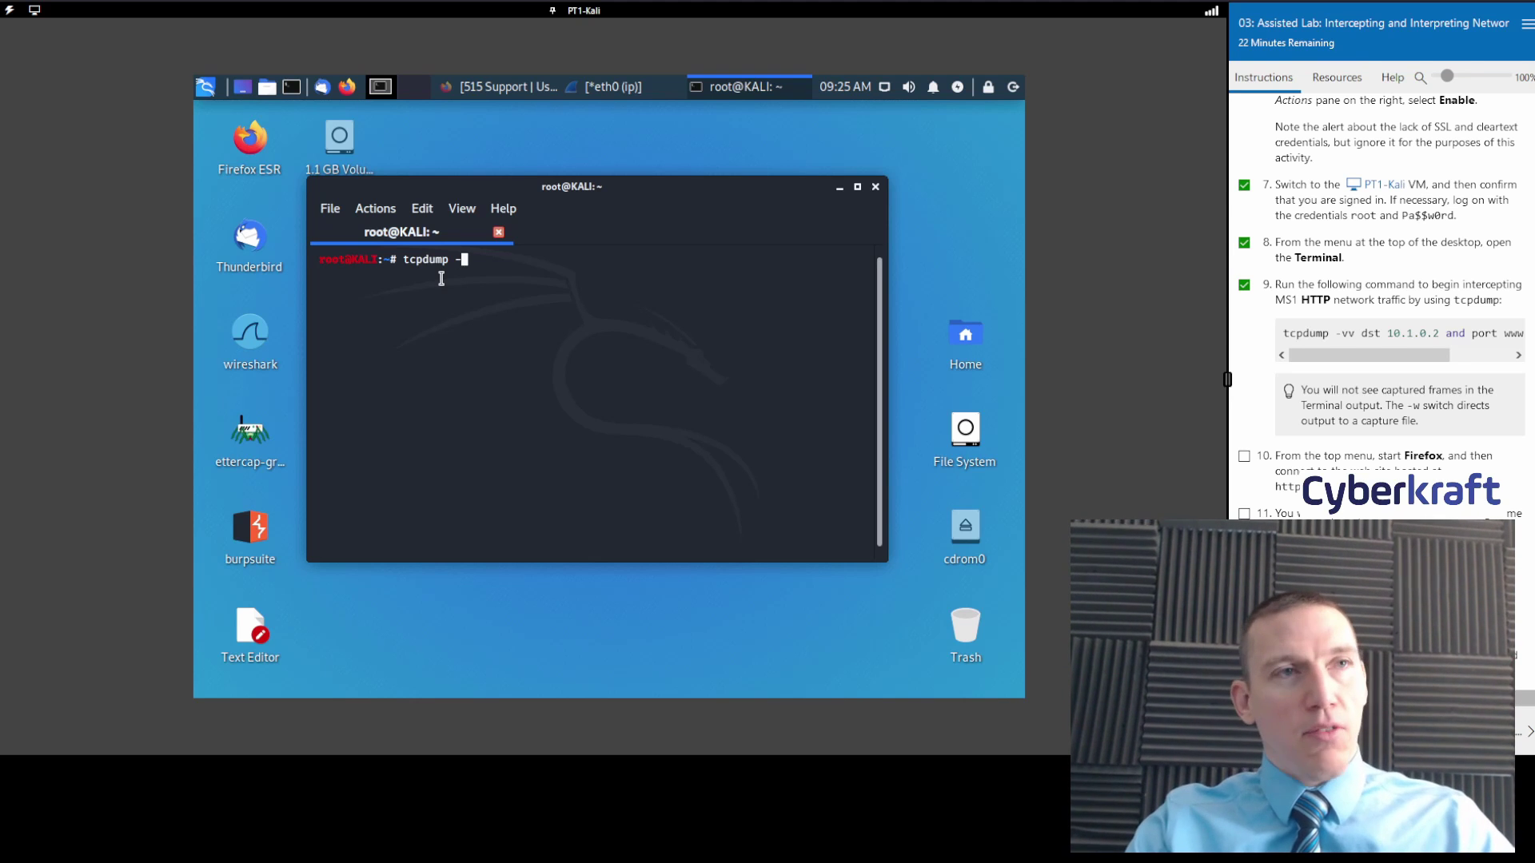
{"action": "type", "text": "vv "}
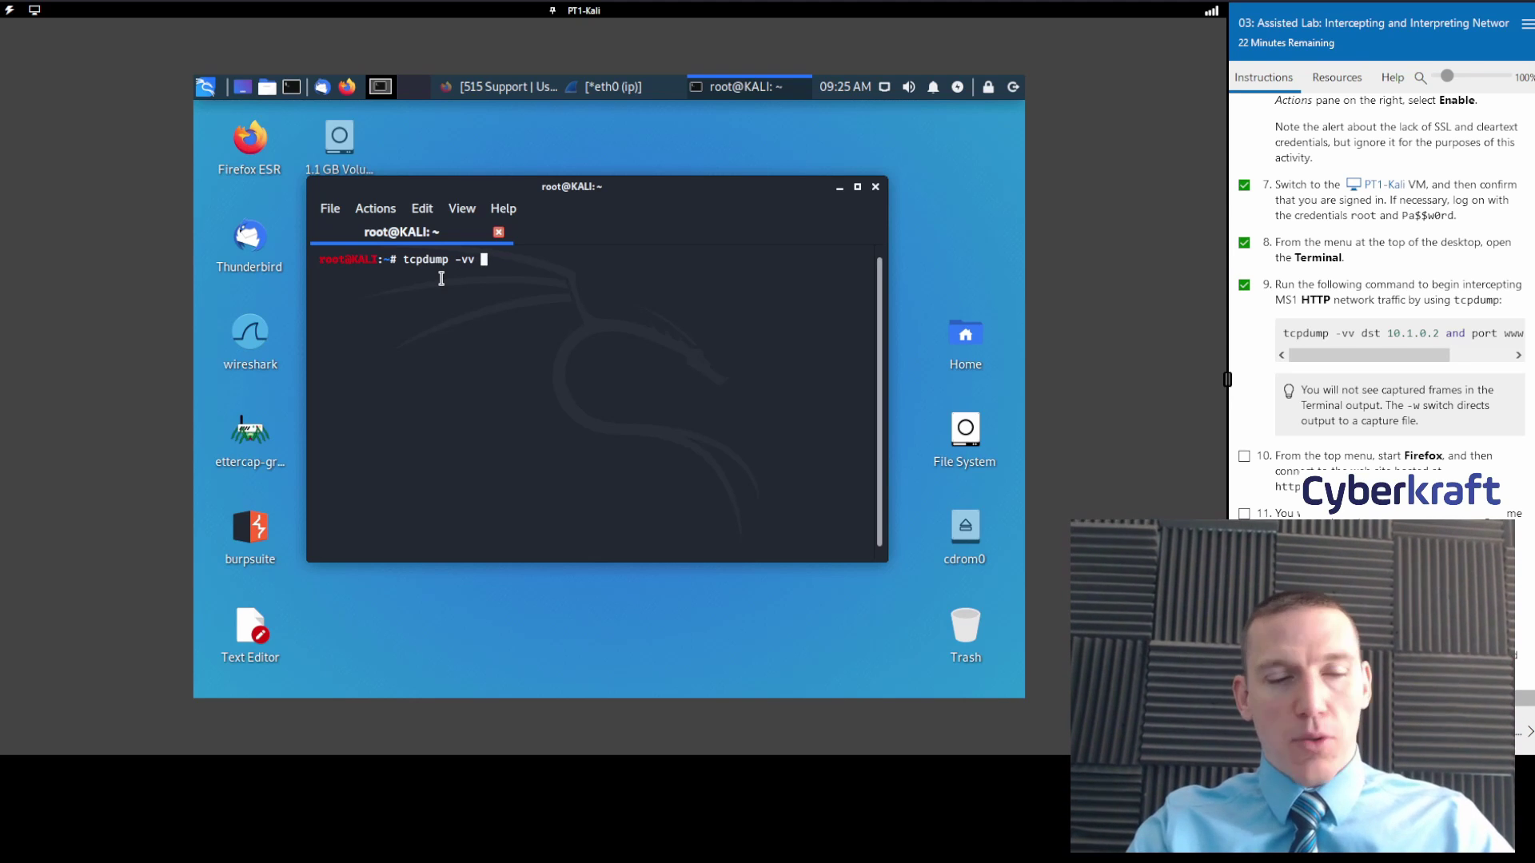
{"action": "type", "text": "dst"}
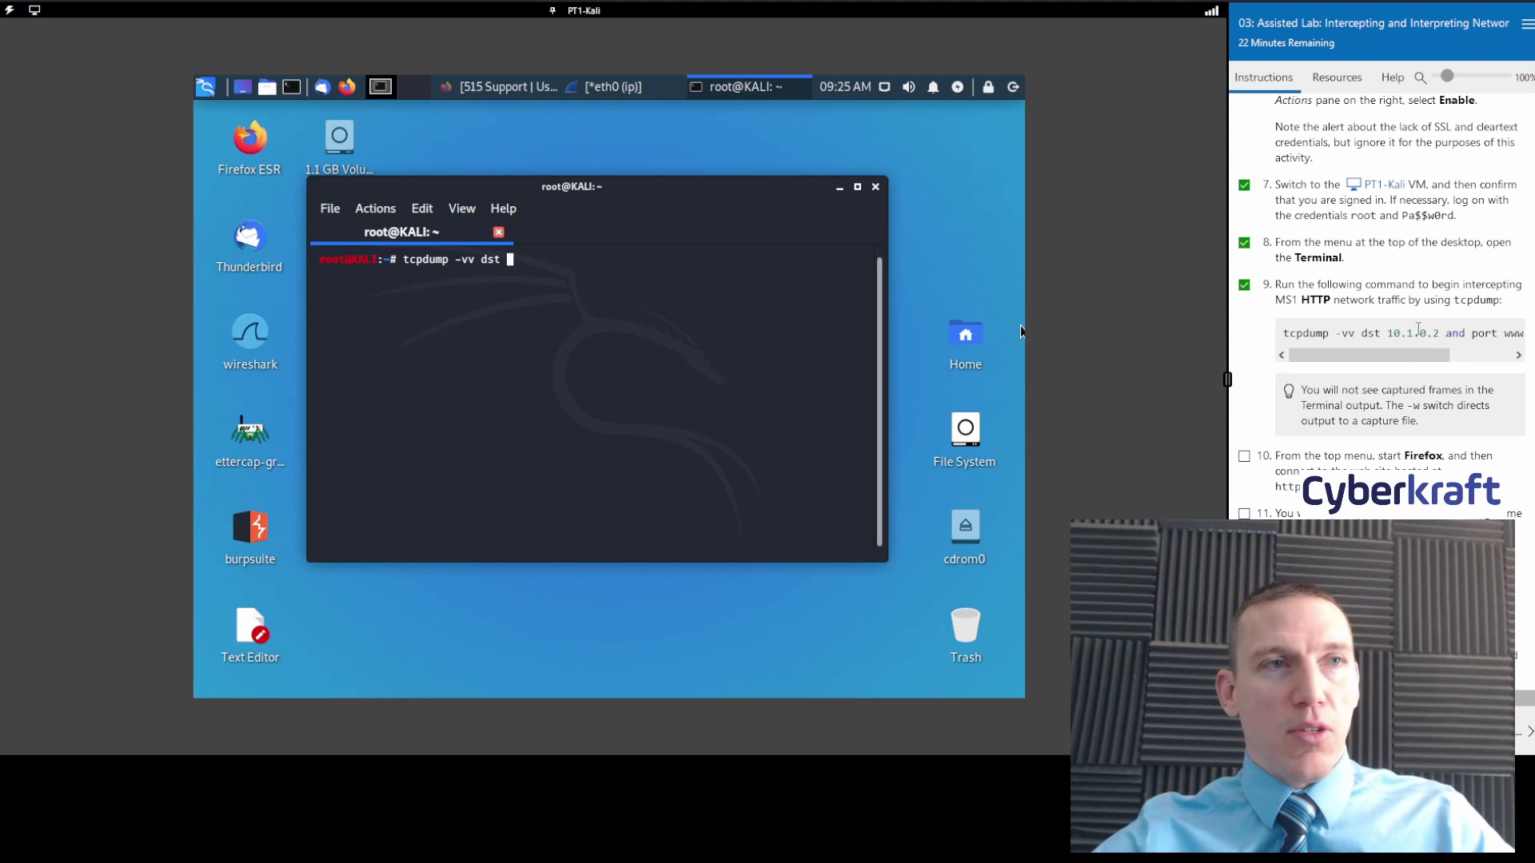
{"action": "left_click_drag", "start_coordinate": [1420, 355], "coordinate": [1482, 357]}
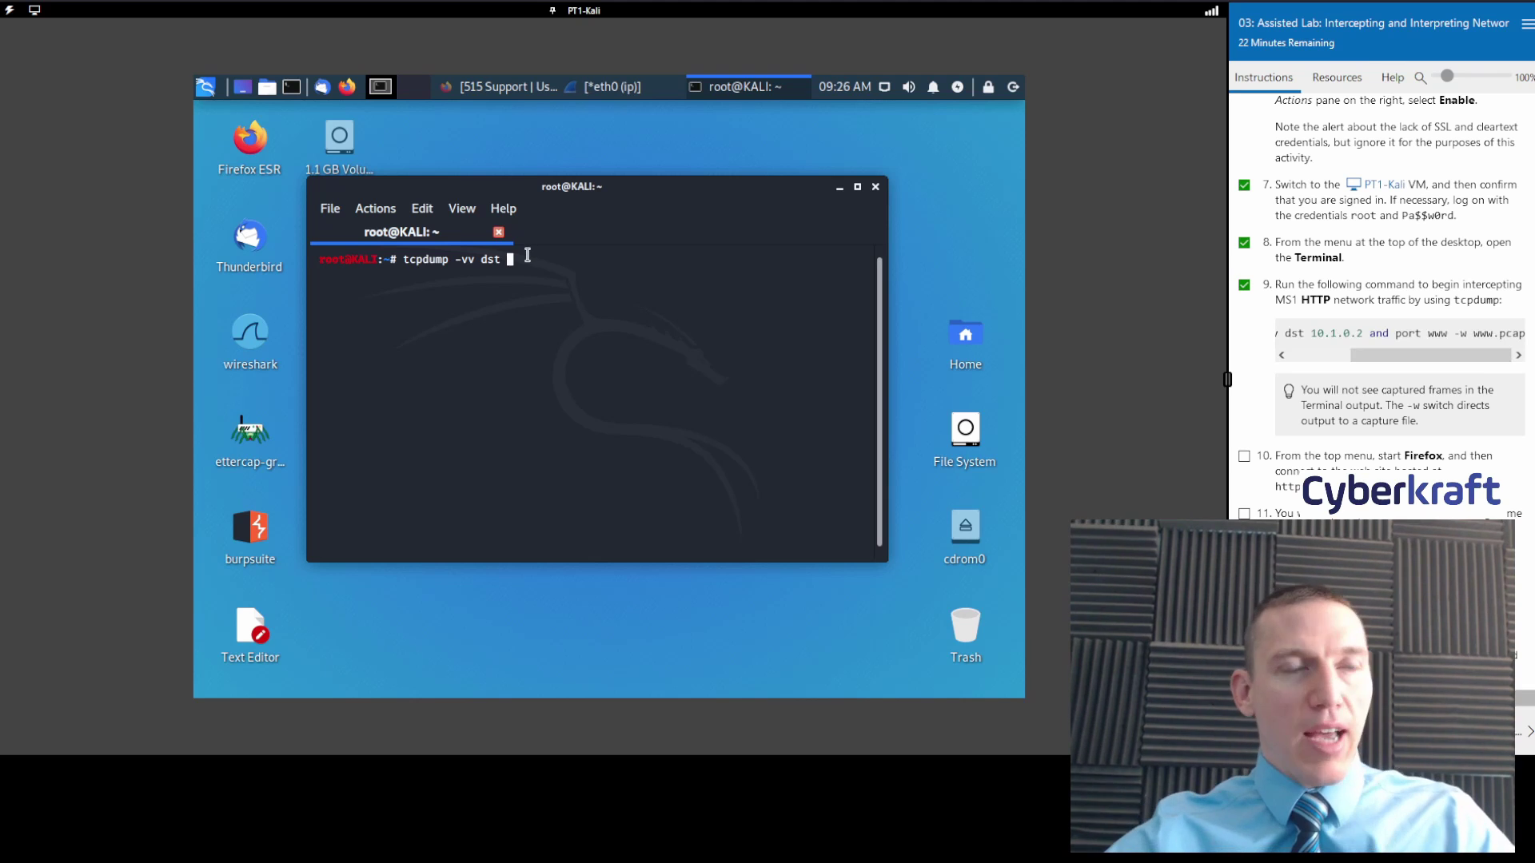
{"action": "type", "text": "10"}
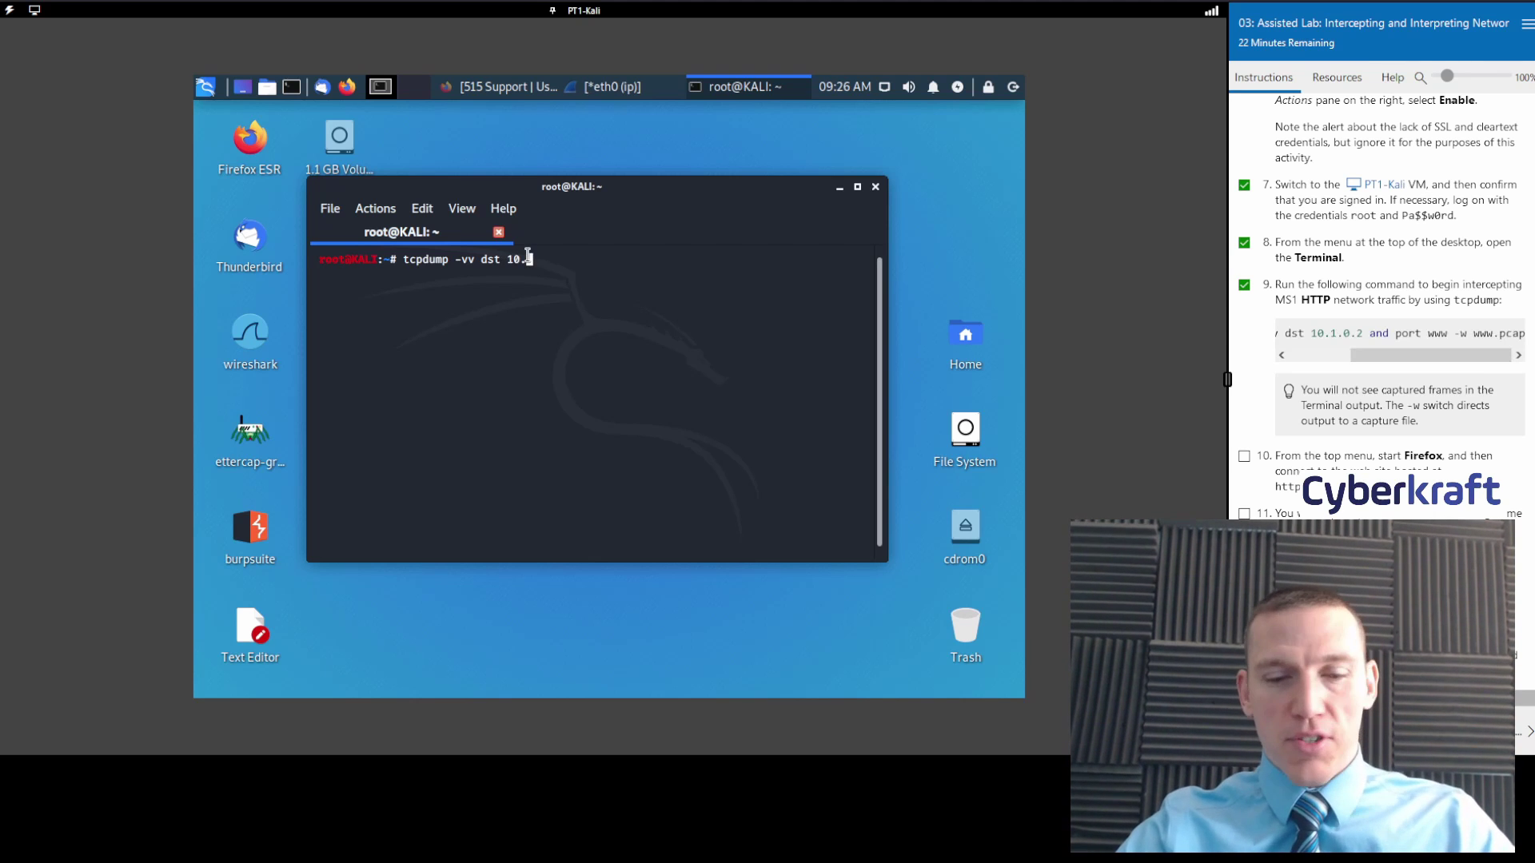
{"action": "type", "text": ".1.2"}
{"action": "key", "text": "BackSpace"}
{"action": "key", "text": "BackSpace"}
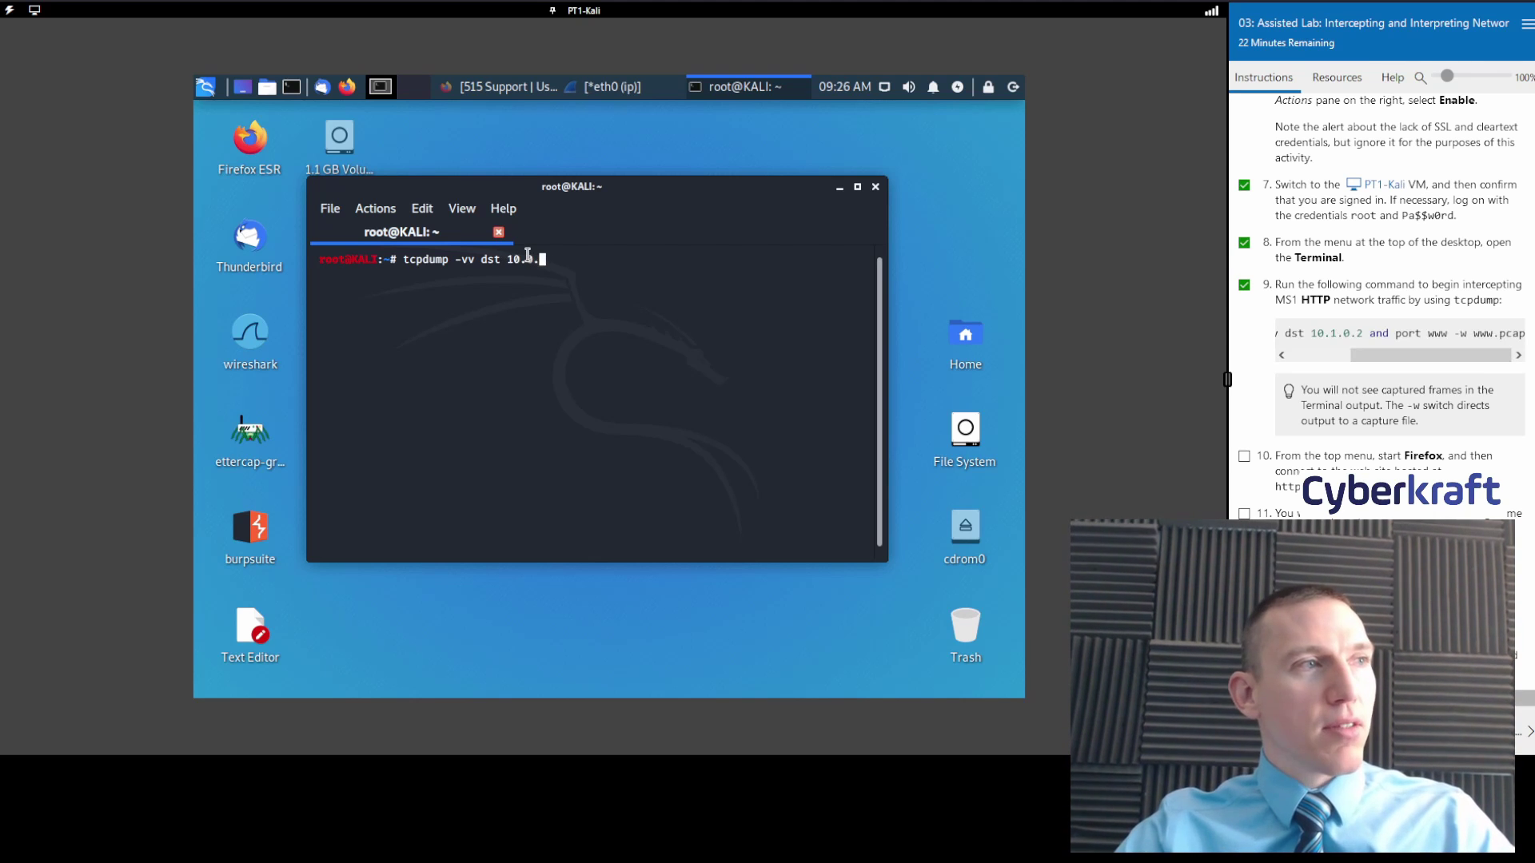
{"action": "type", "text": "1"}
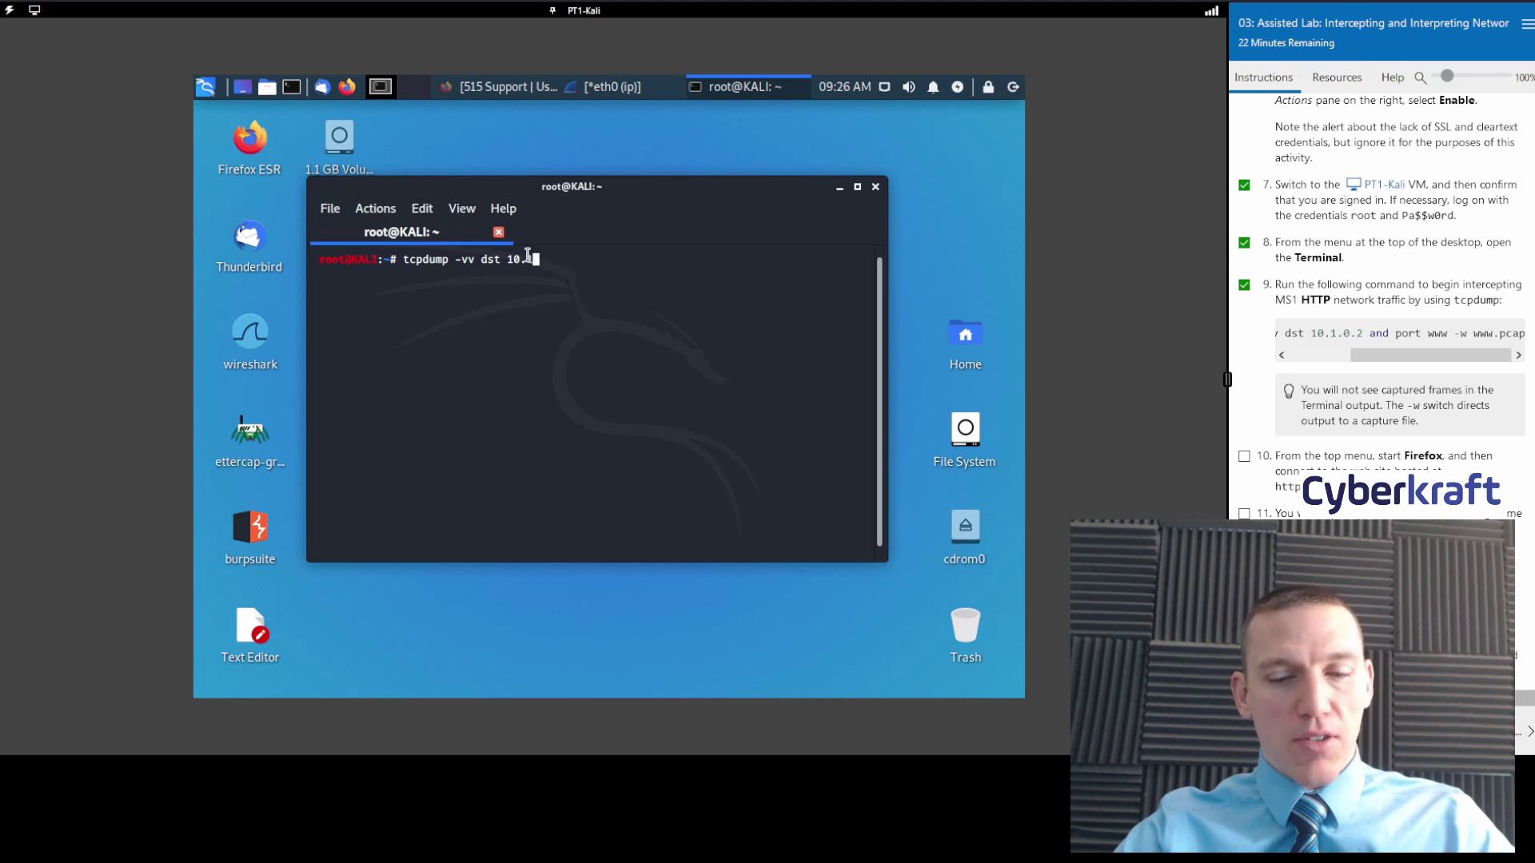
{"action": "type", "text": ".0.2 "}
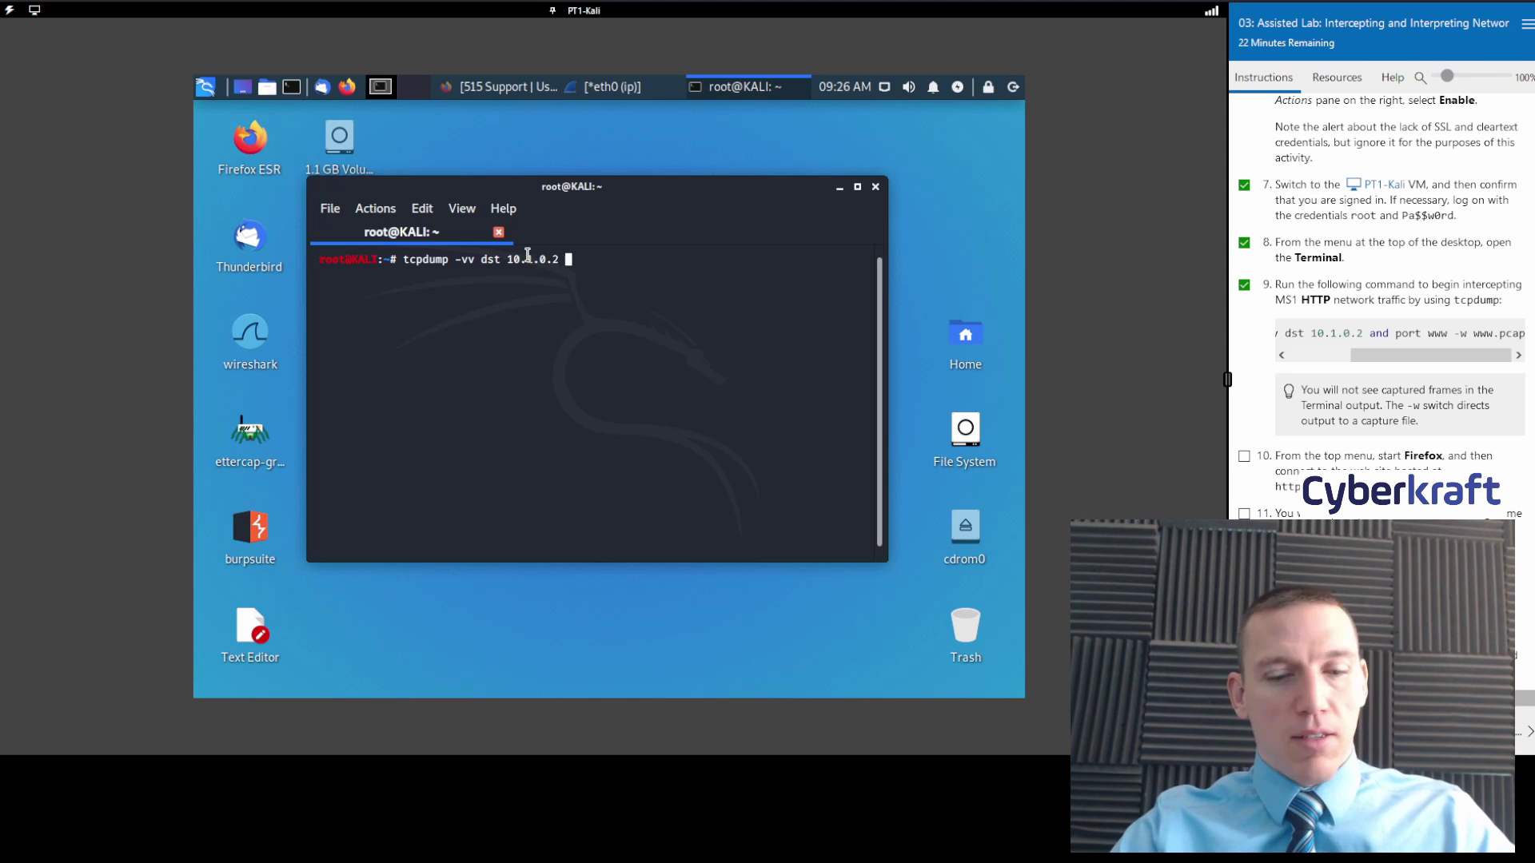
{"action": "type", "text": "and port"}
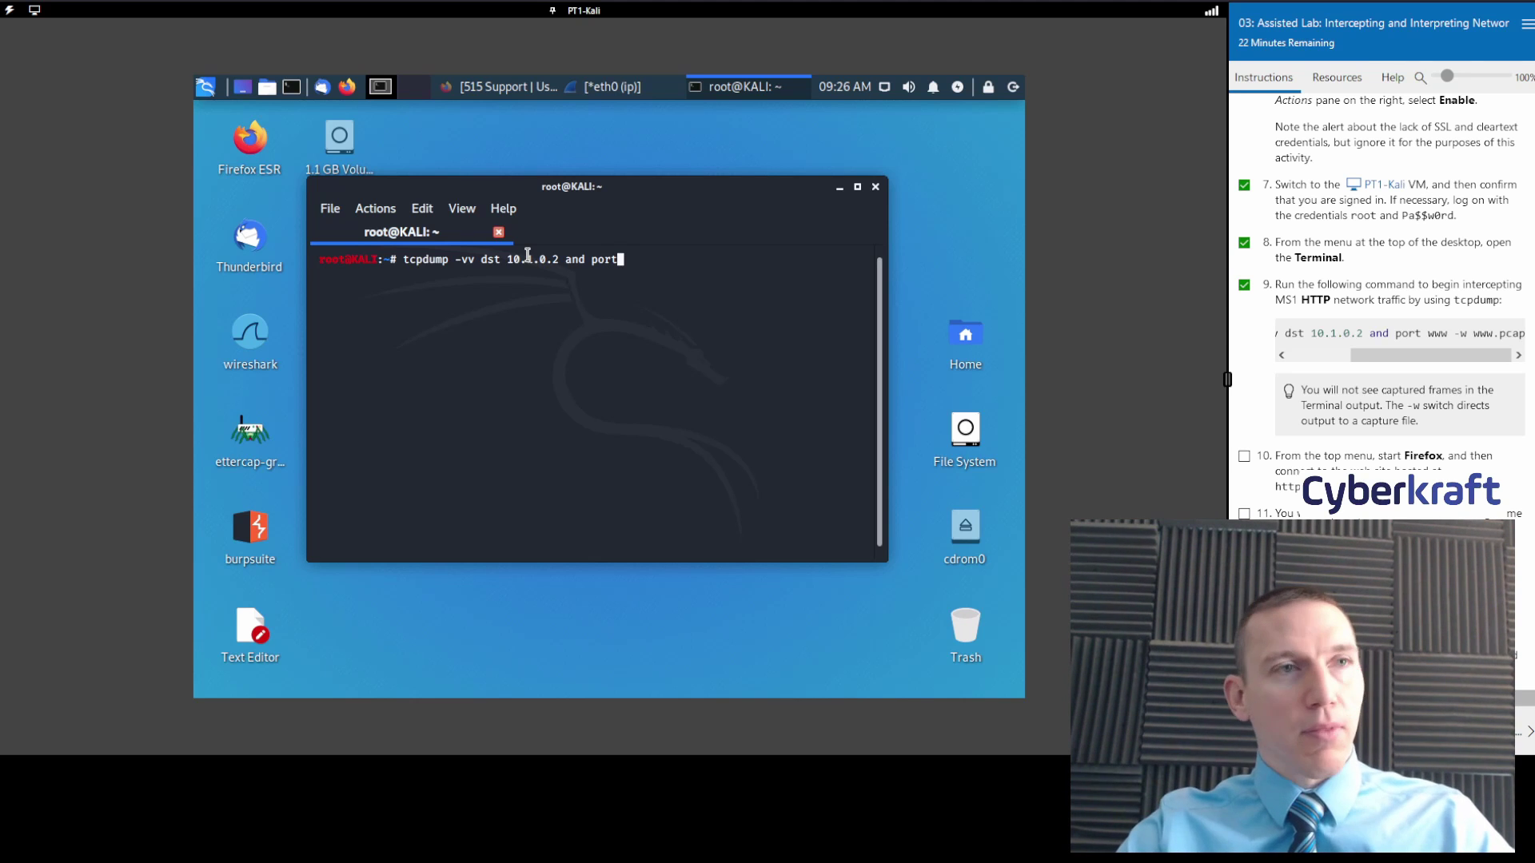
{"action": "type", "text": "ww"}
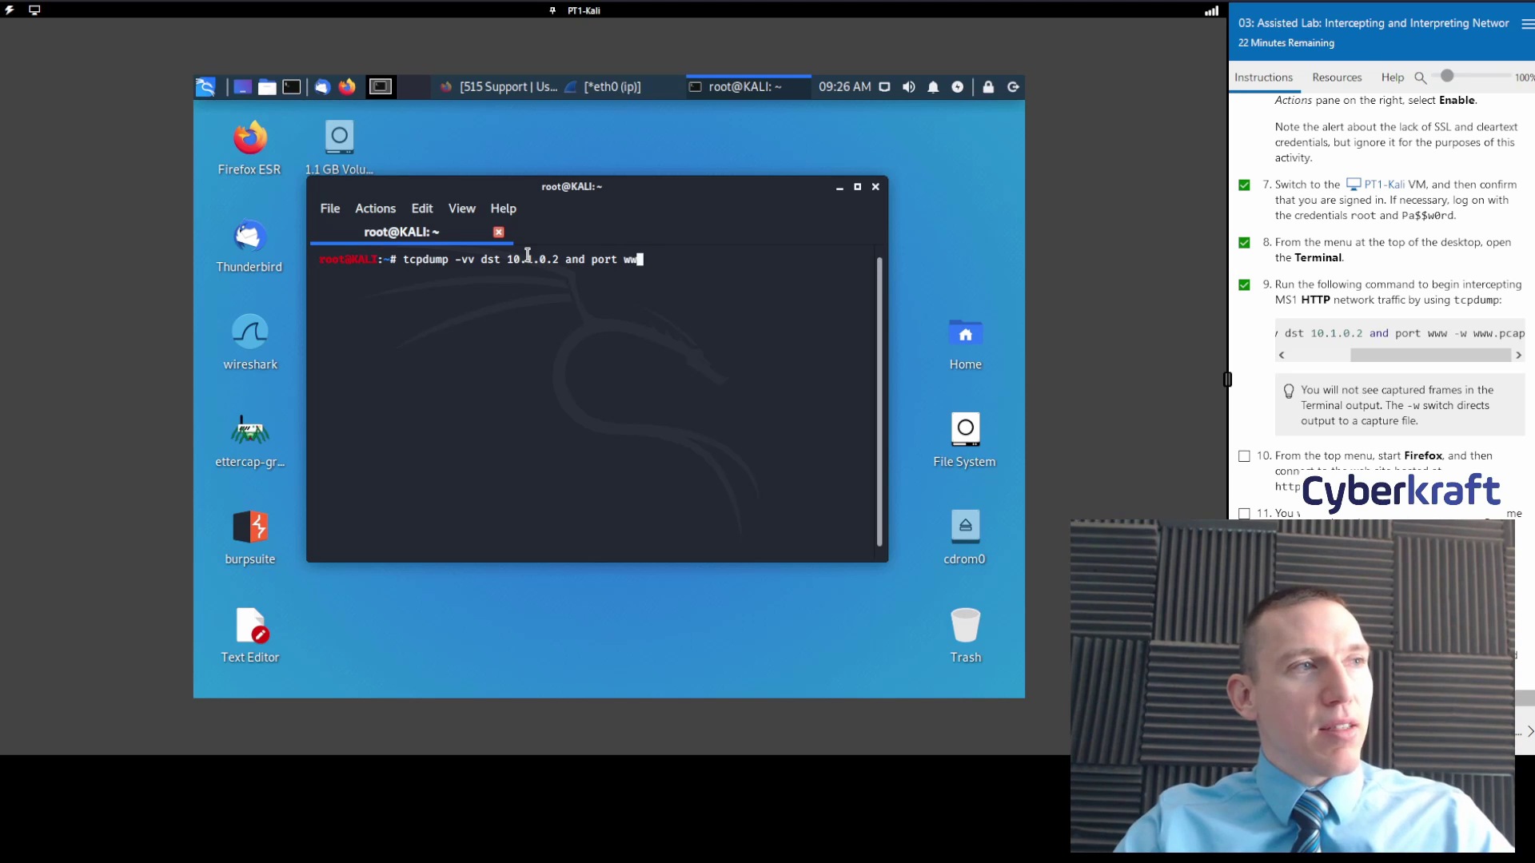
{"action": "type", "text": "w "}
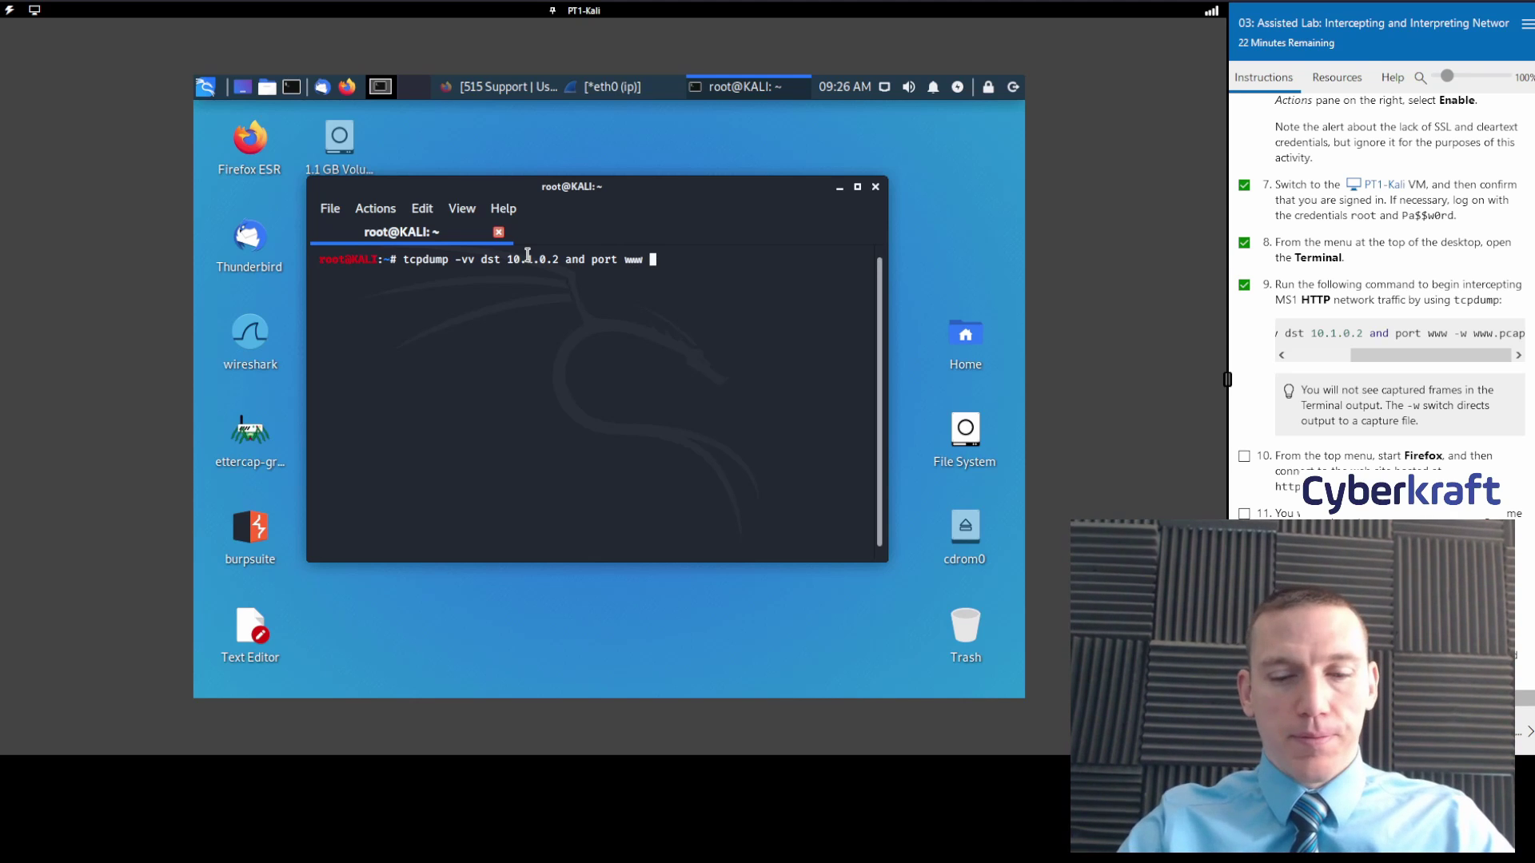
{"action": "type", "text": "-w"}
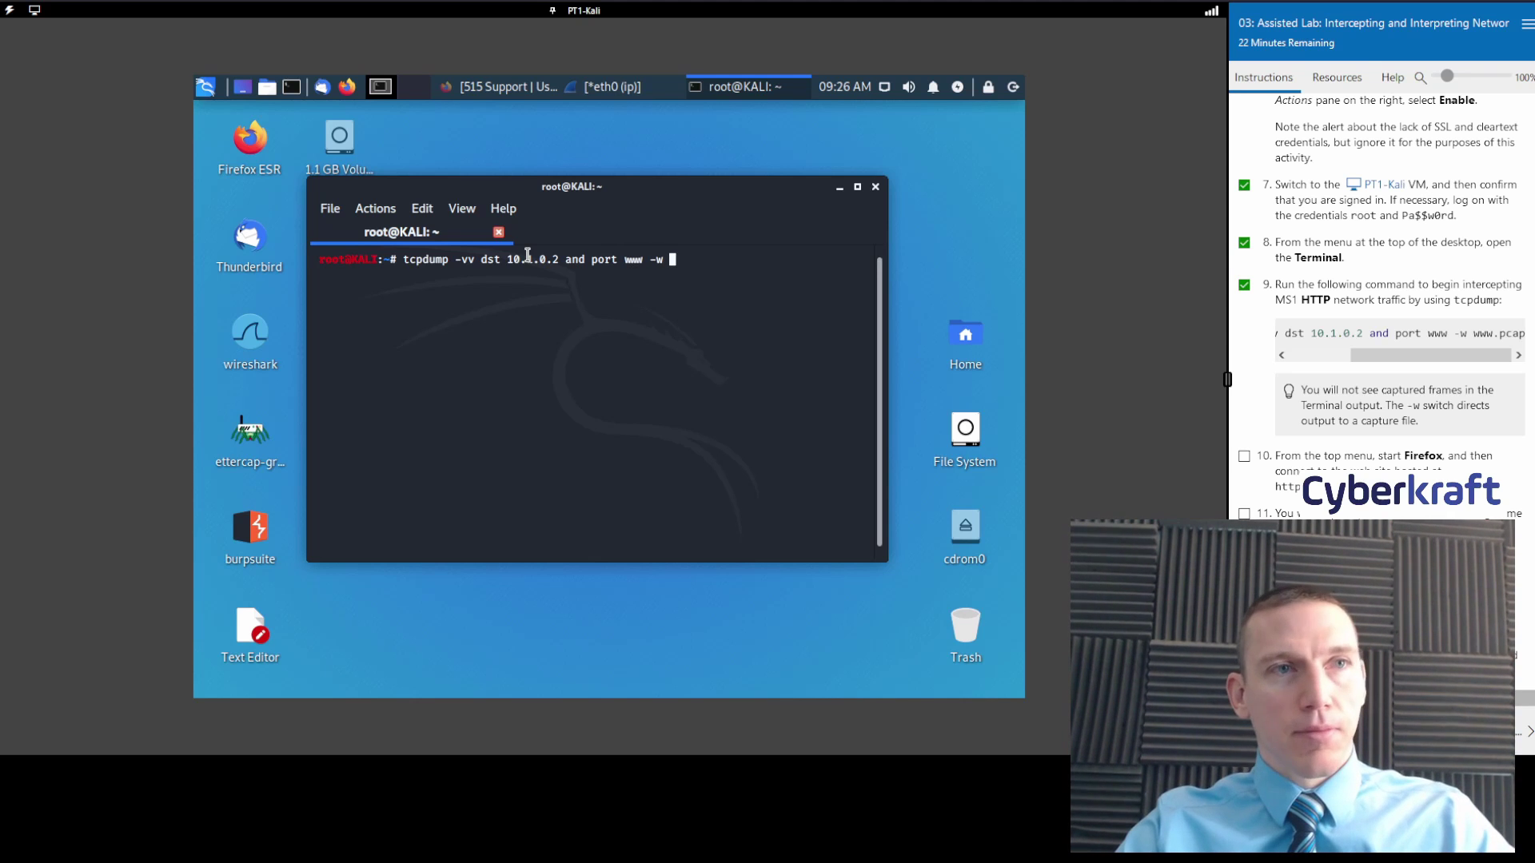
{"action": "type", "text": " www.pcap"}
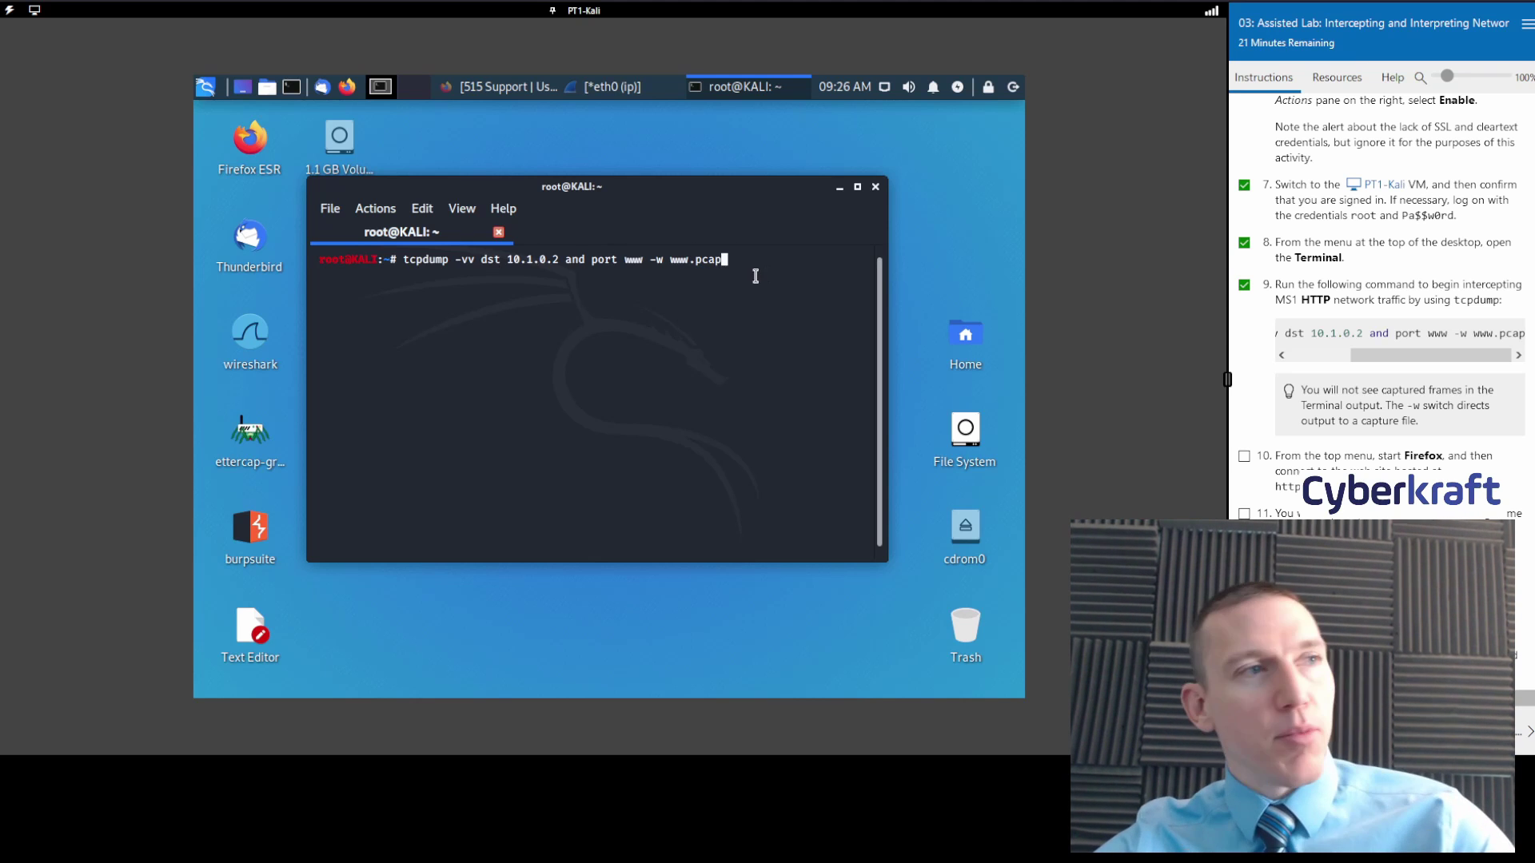
{"action": "key", "text": "Return"}
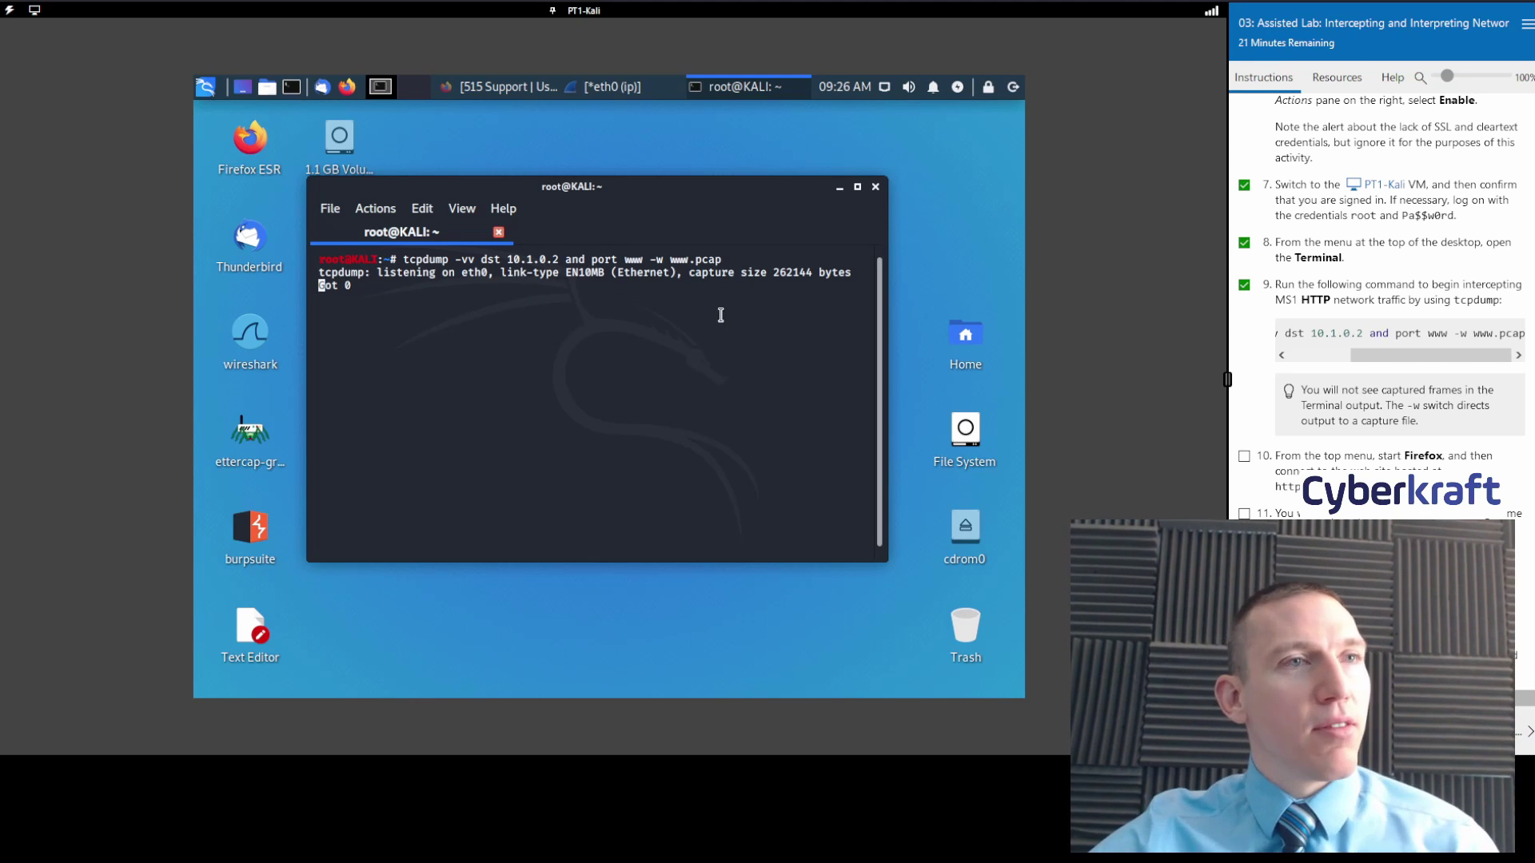
{"action": "scroll", "coordinate": [1423, 407], "scroll_direction": "down", "scroll_amount": 2}
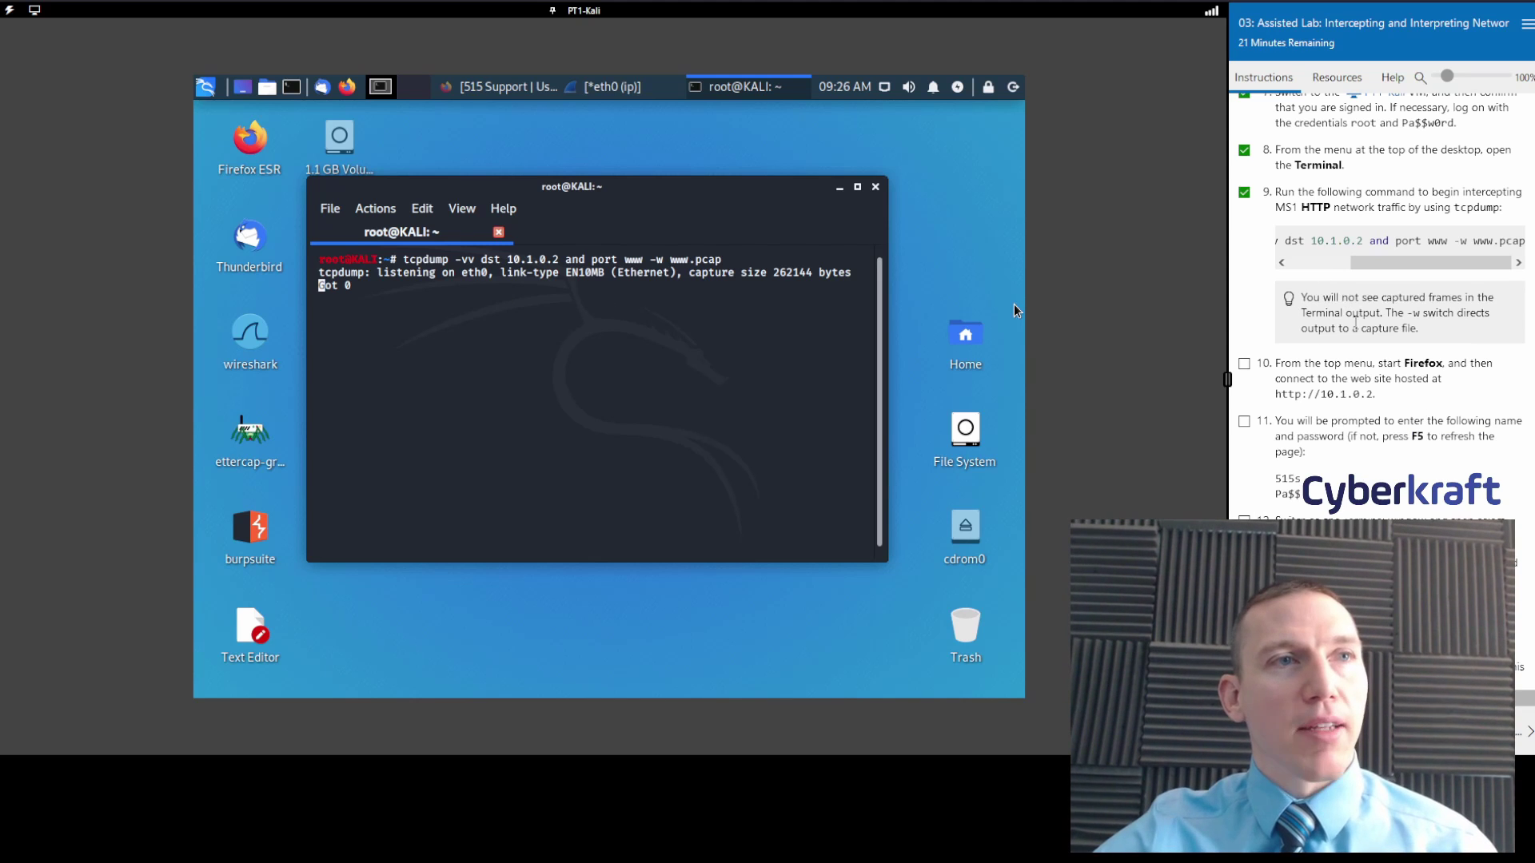
{"action": "scroll", "coordinate": [1370, 327], "scroll_direction": "down", "scroll_amount": 4}
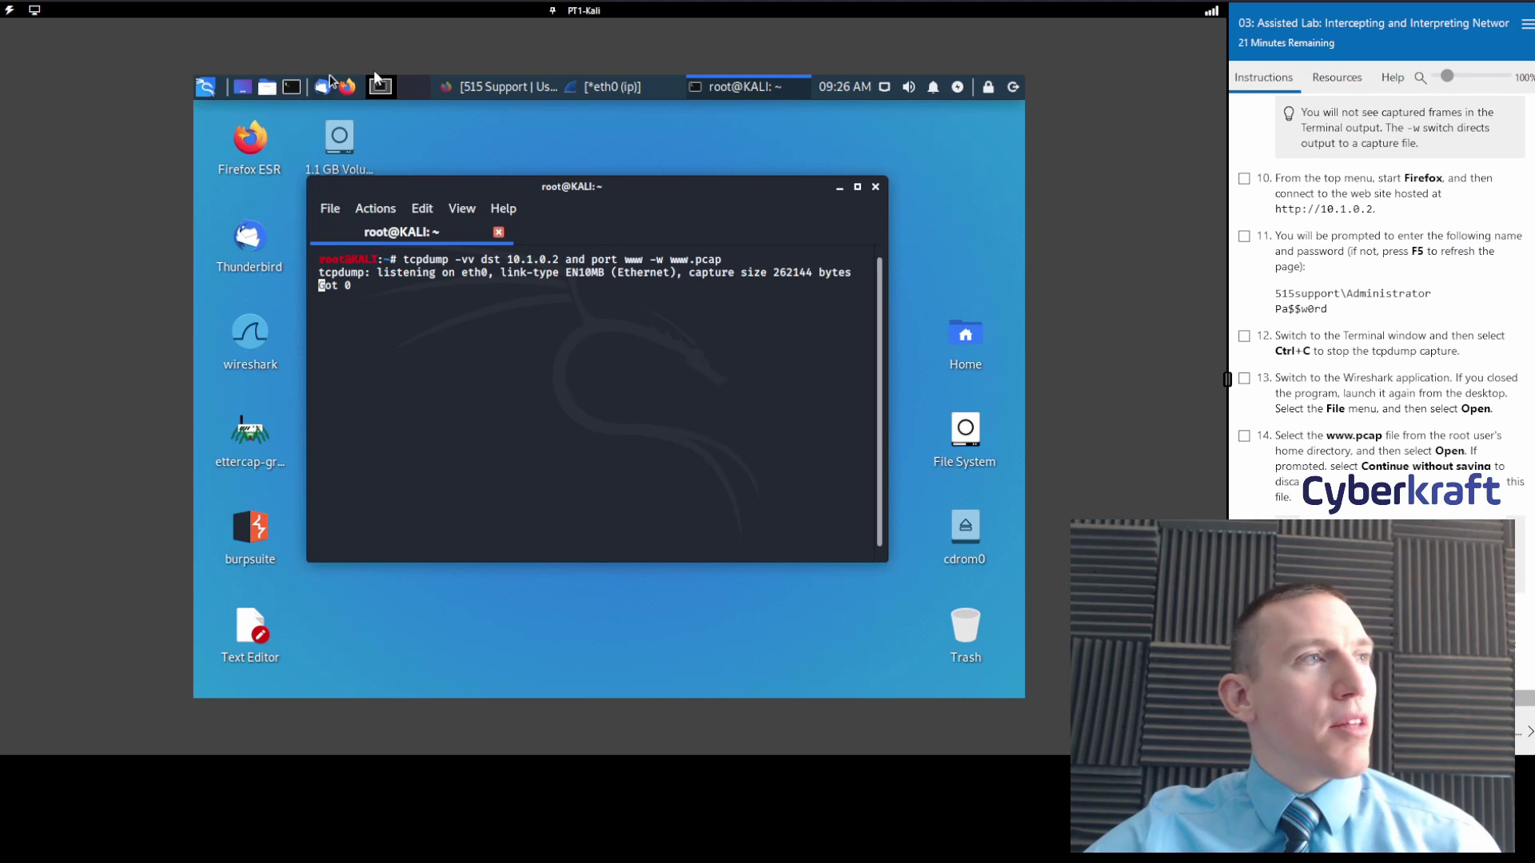
Bring the 515 Support portal at 10.1.0.2 forward, tick lab step 10, and review the page.
{"action": "left_click", "coordinate": [472, 87]}
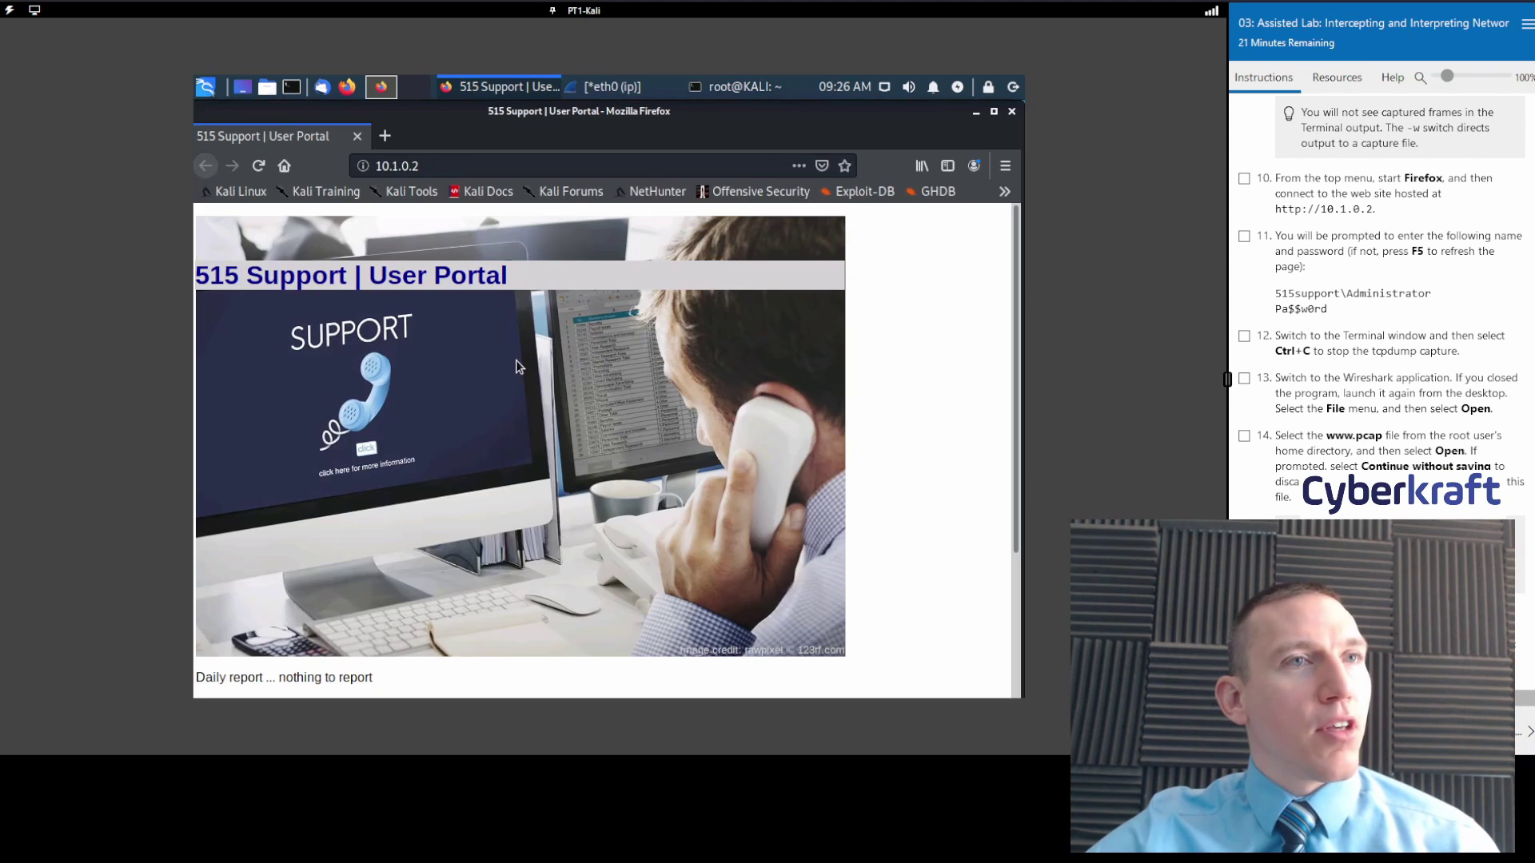
{"action": "left_click", "coordinate": [1244, 178]}
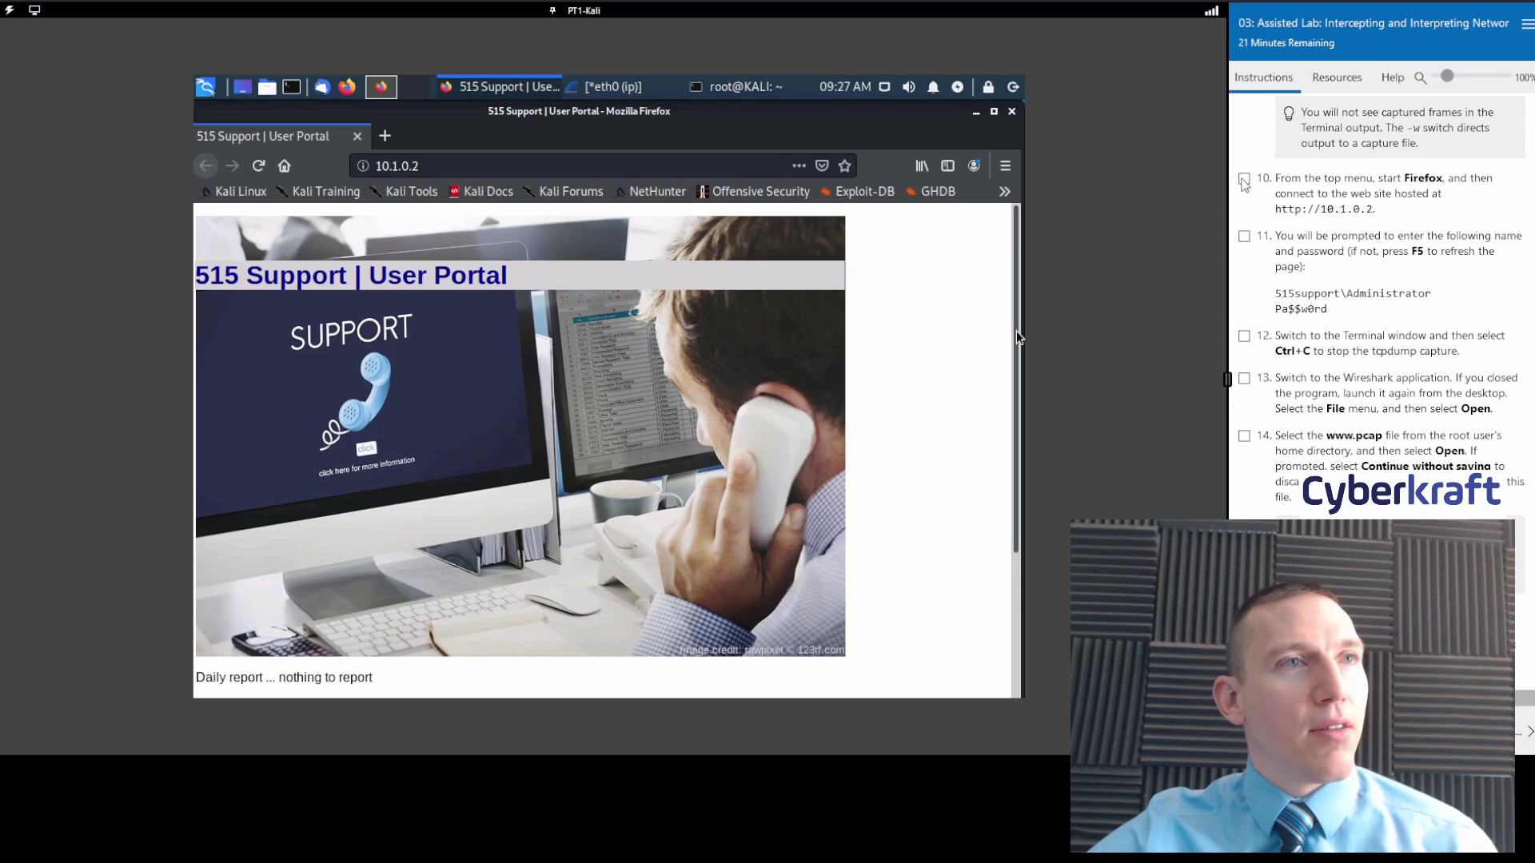
{"action": "scroll", "coordinate": [635, 372], "scroll_direction": "down", "scroll_amount": 5}
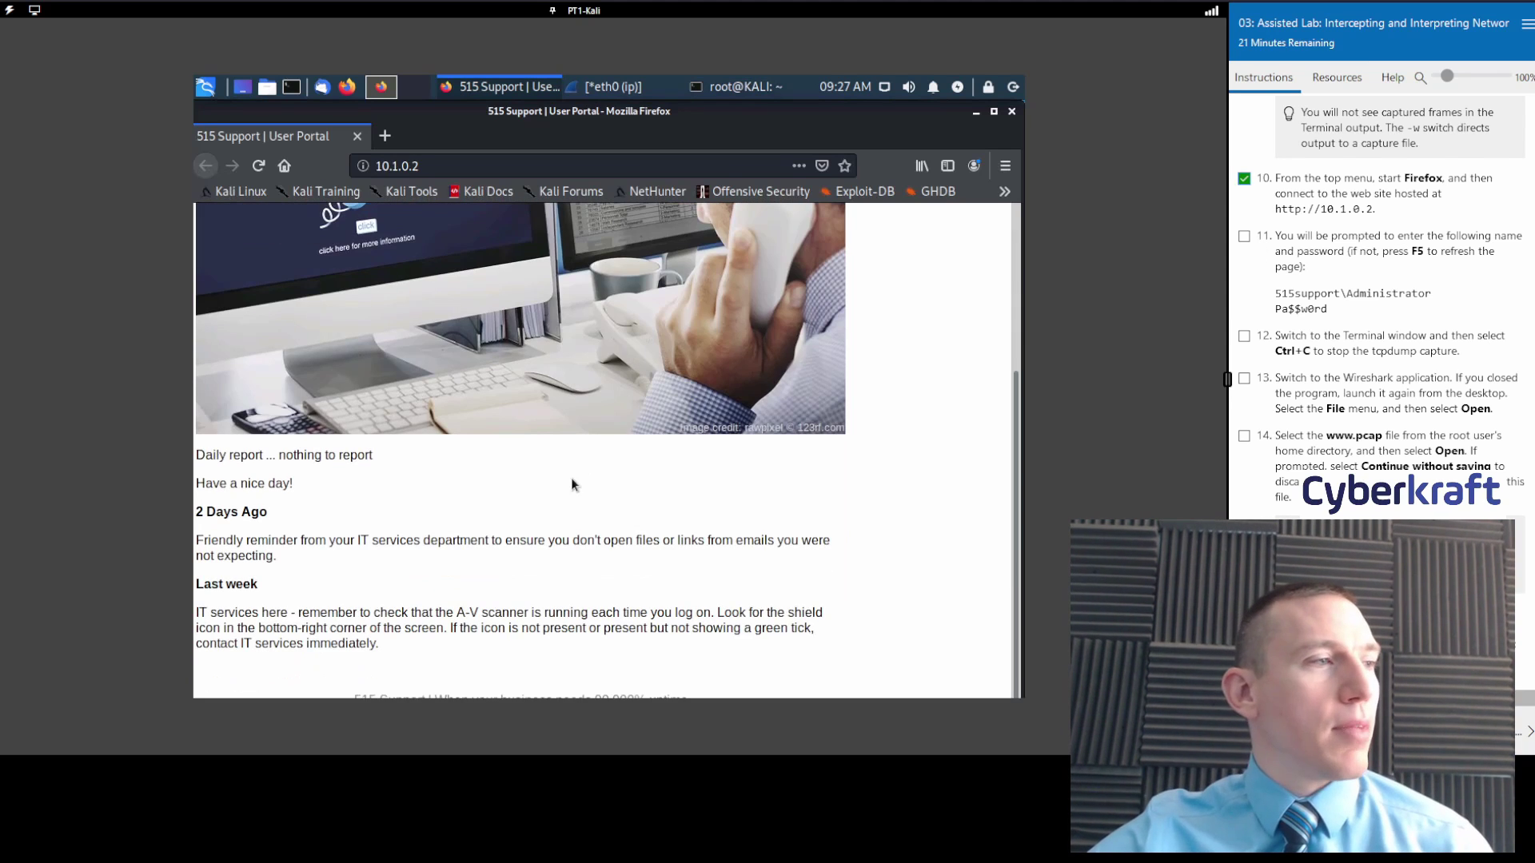
{"action": "scroll", "coordinate": [404, 486], "scroll_direction": "up", "scroll_amount": 5}
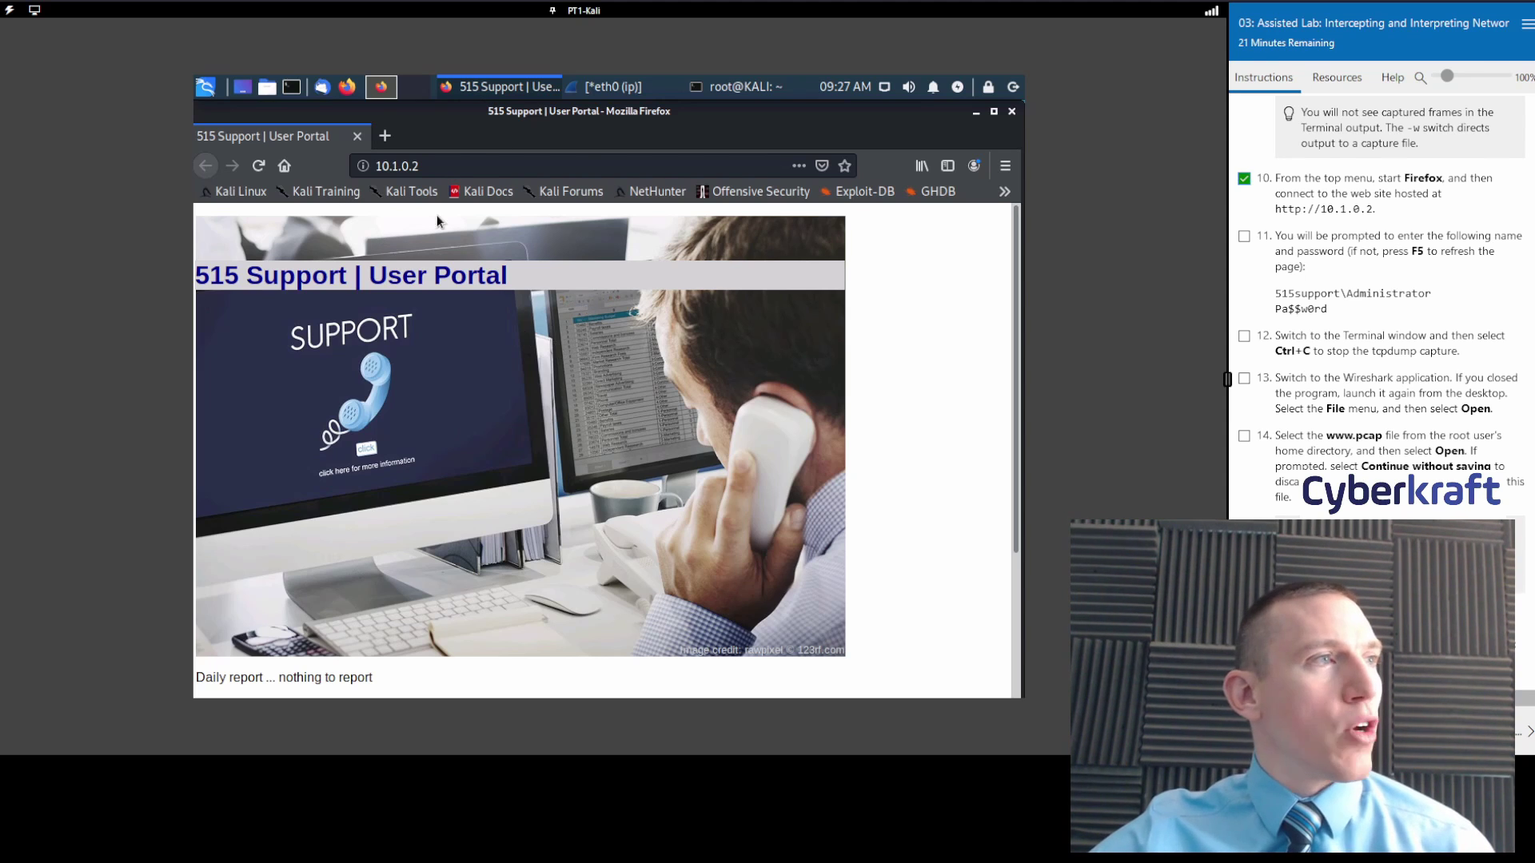
Reload the User Portal and sign in with the lab's administrator user name and password.
{"action": "left_click", "coordinate": [257, 169]}
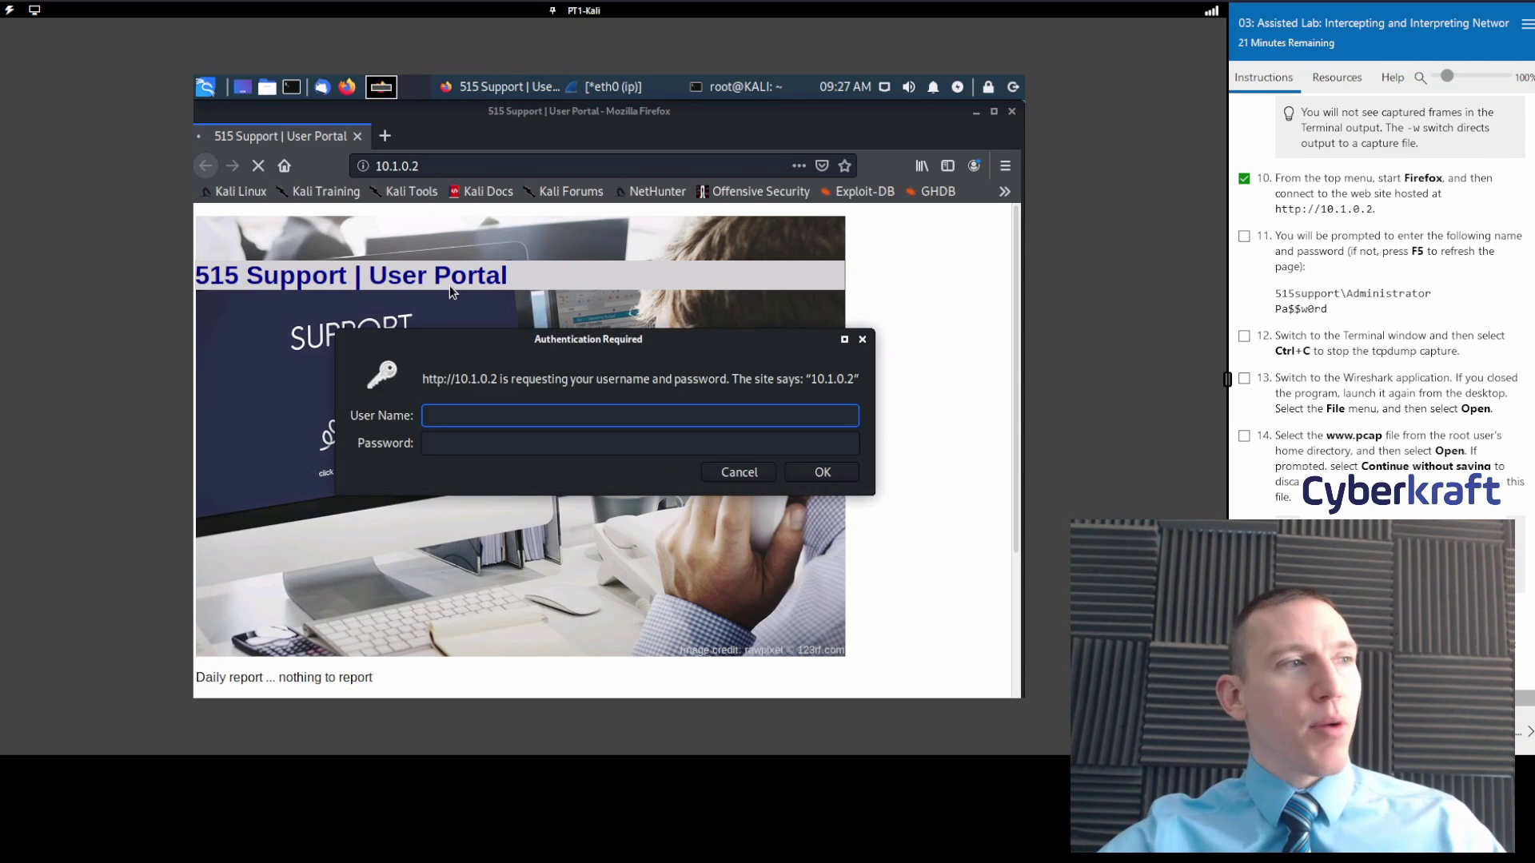
{"action": "type", "text": "515"}
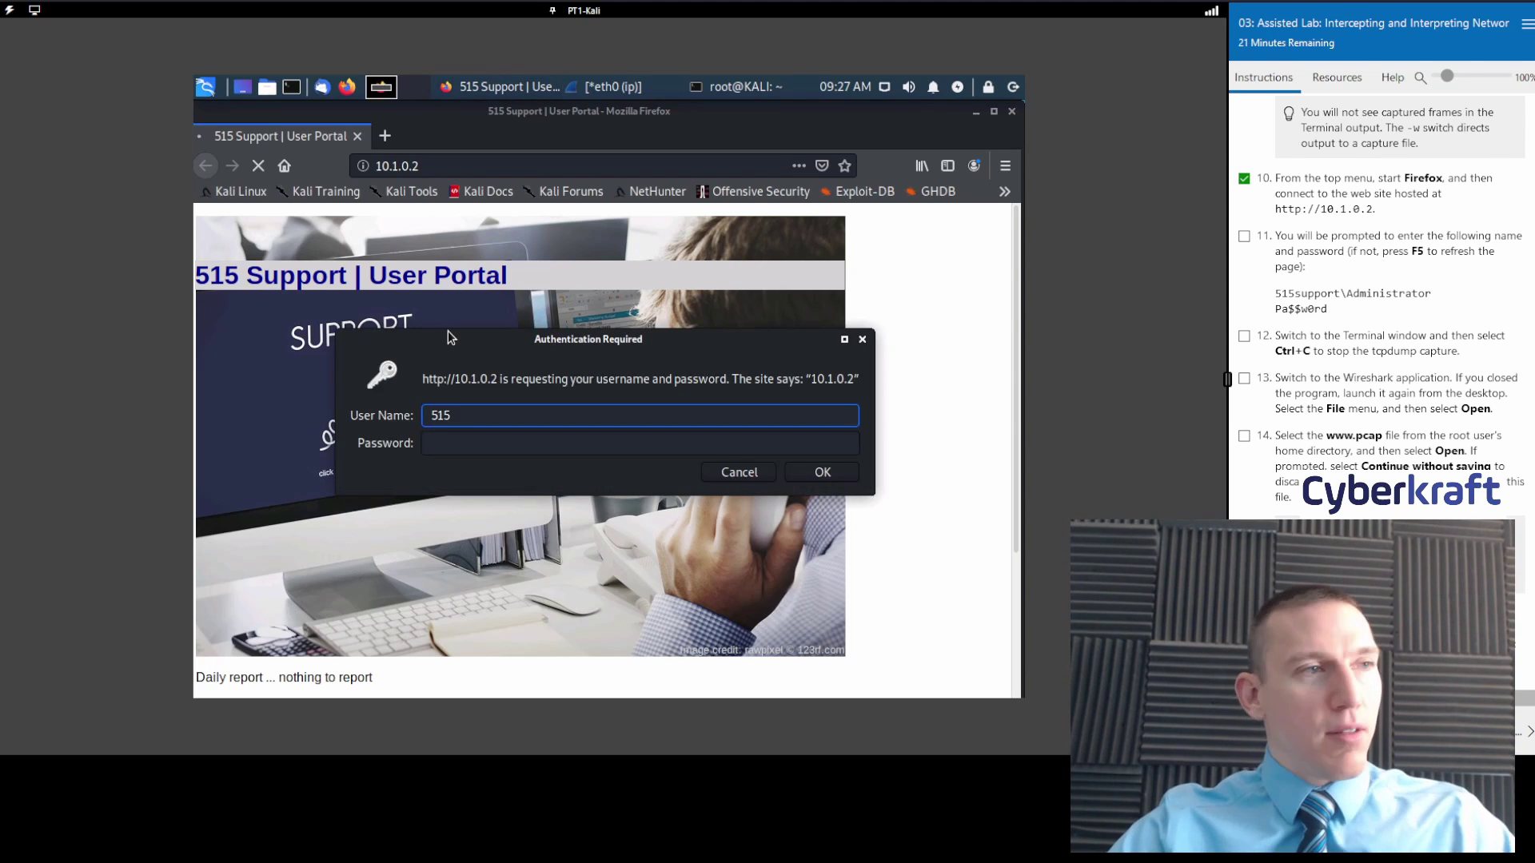
{"action": "type", "text": "sup"}
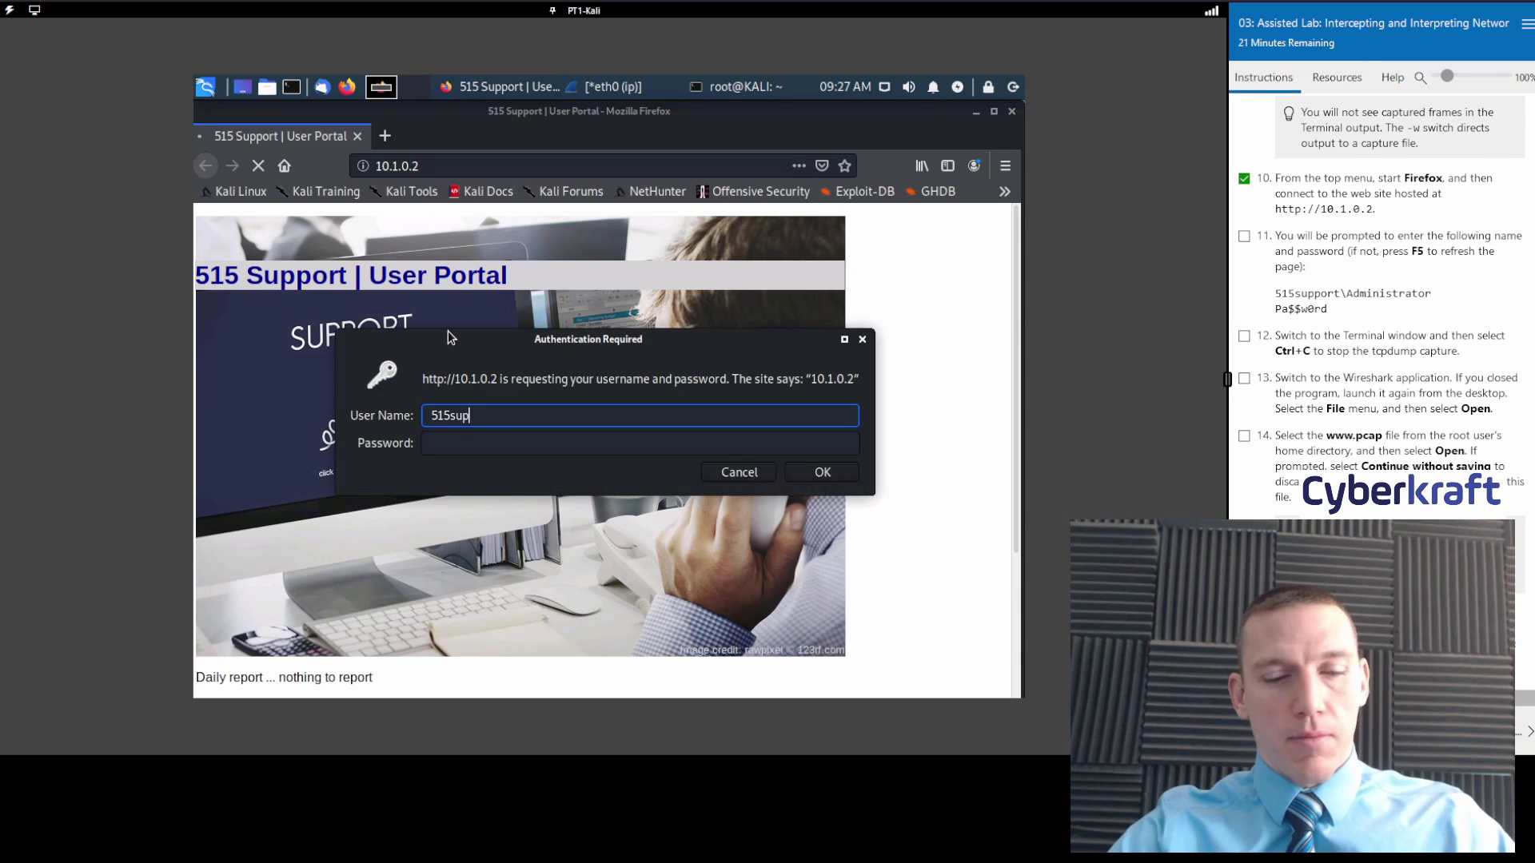
{"action": "type", "text": "port\\"}
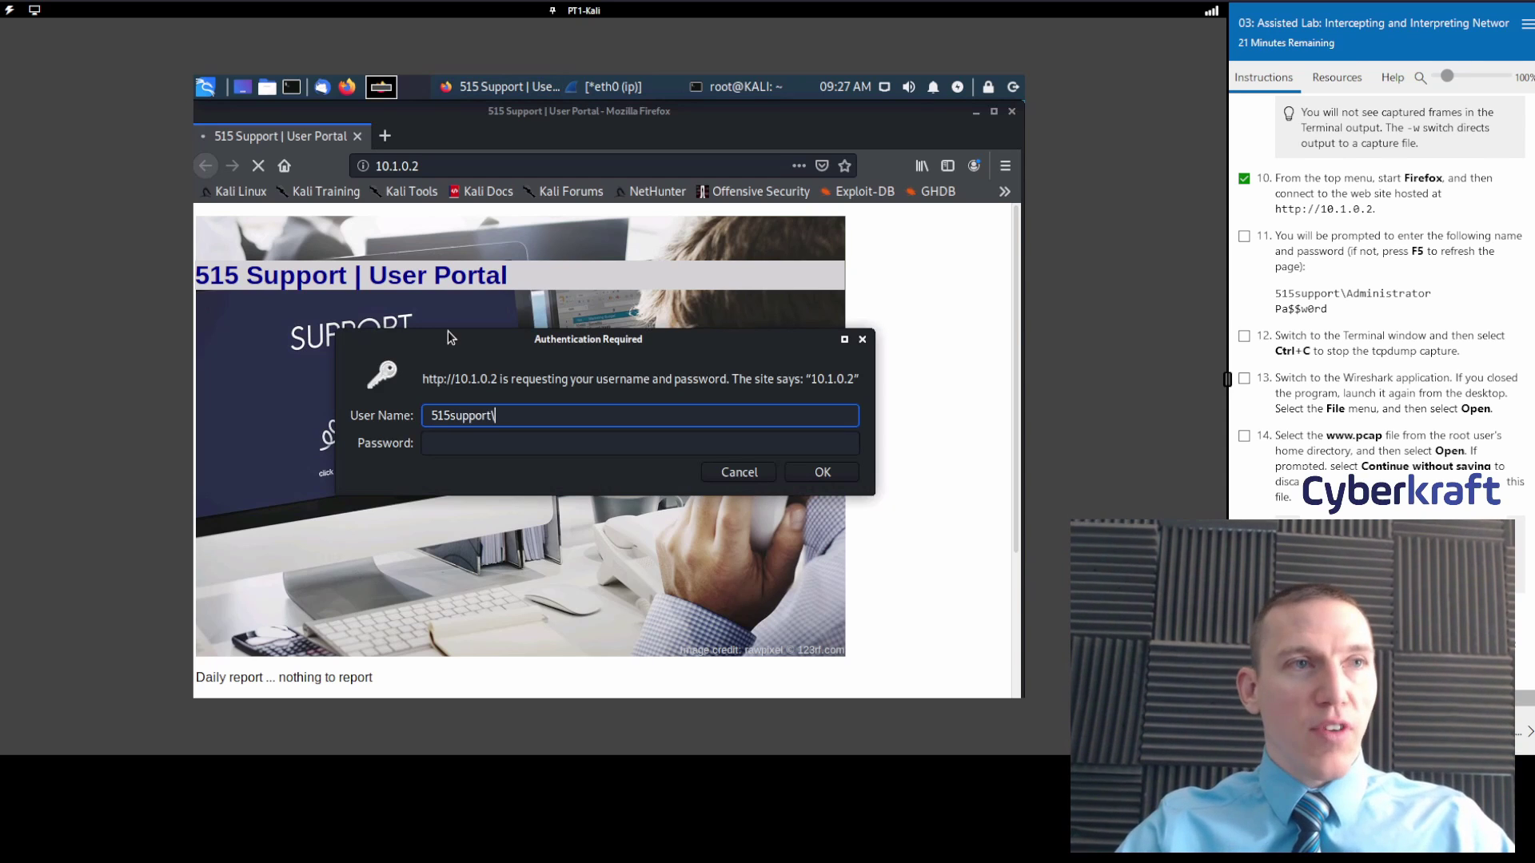
{"action": "type", "text": "Admin"}
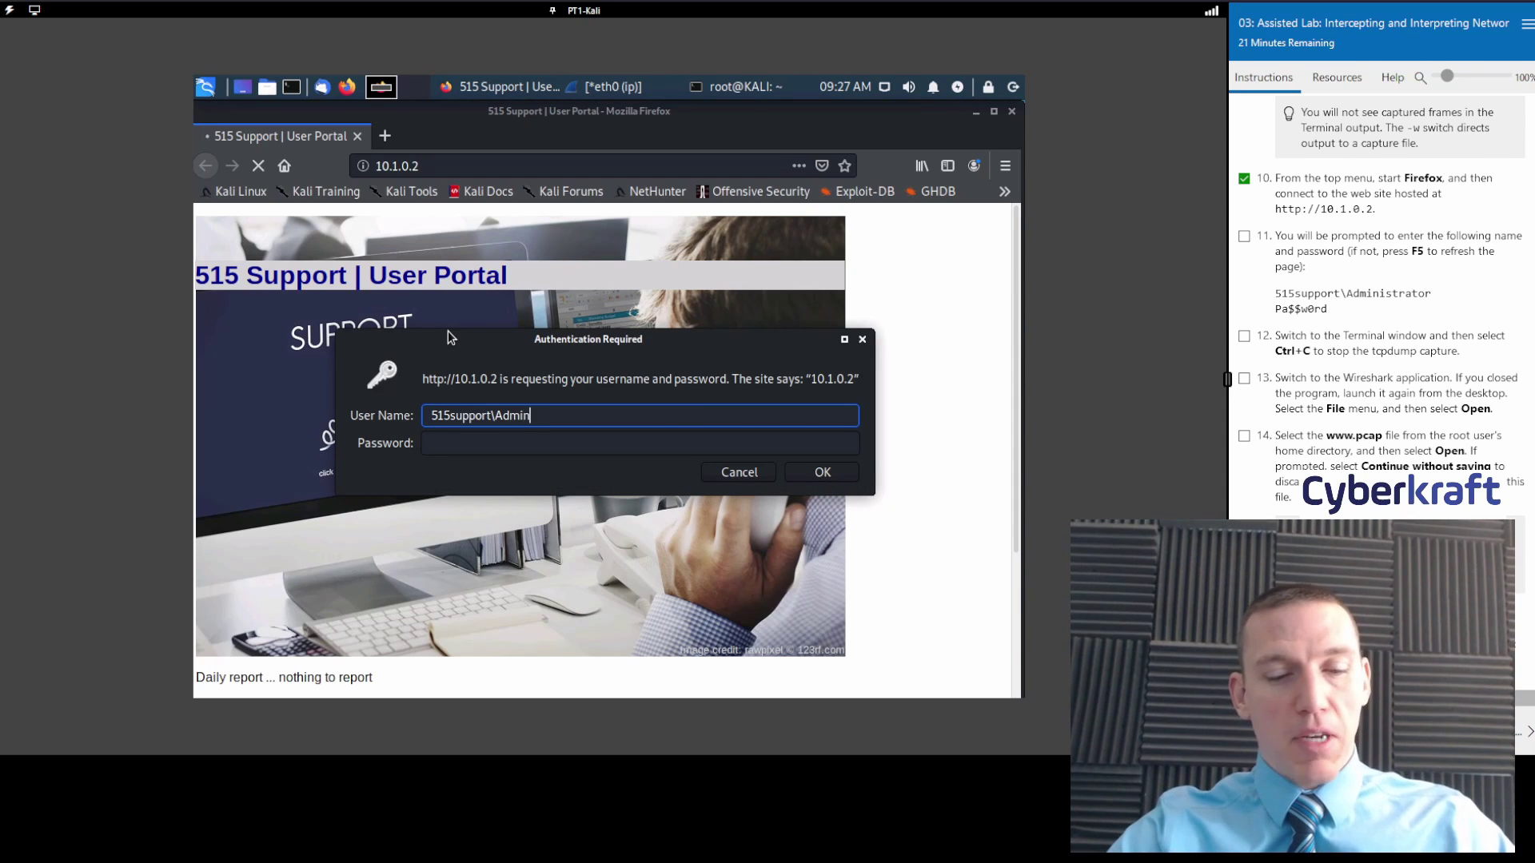
{"action": "type", "text": "istrator"}
{"action": "key", "text": "Tab"}
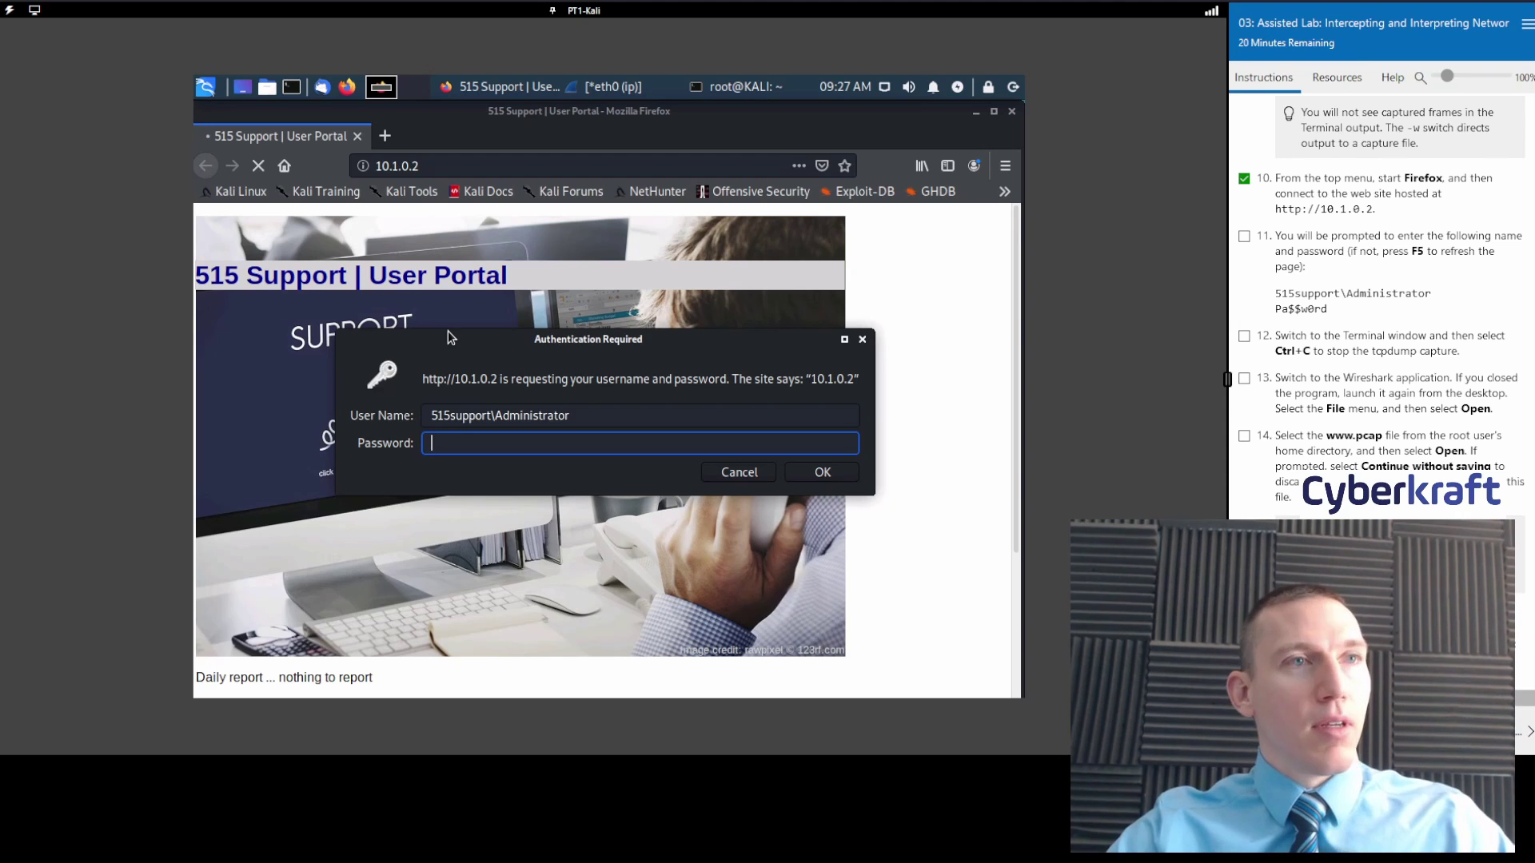
{"action": "type", "text": "Pa$$"}
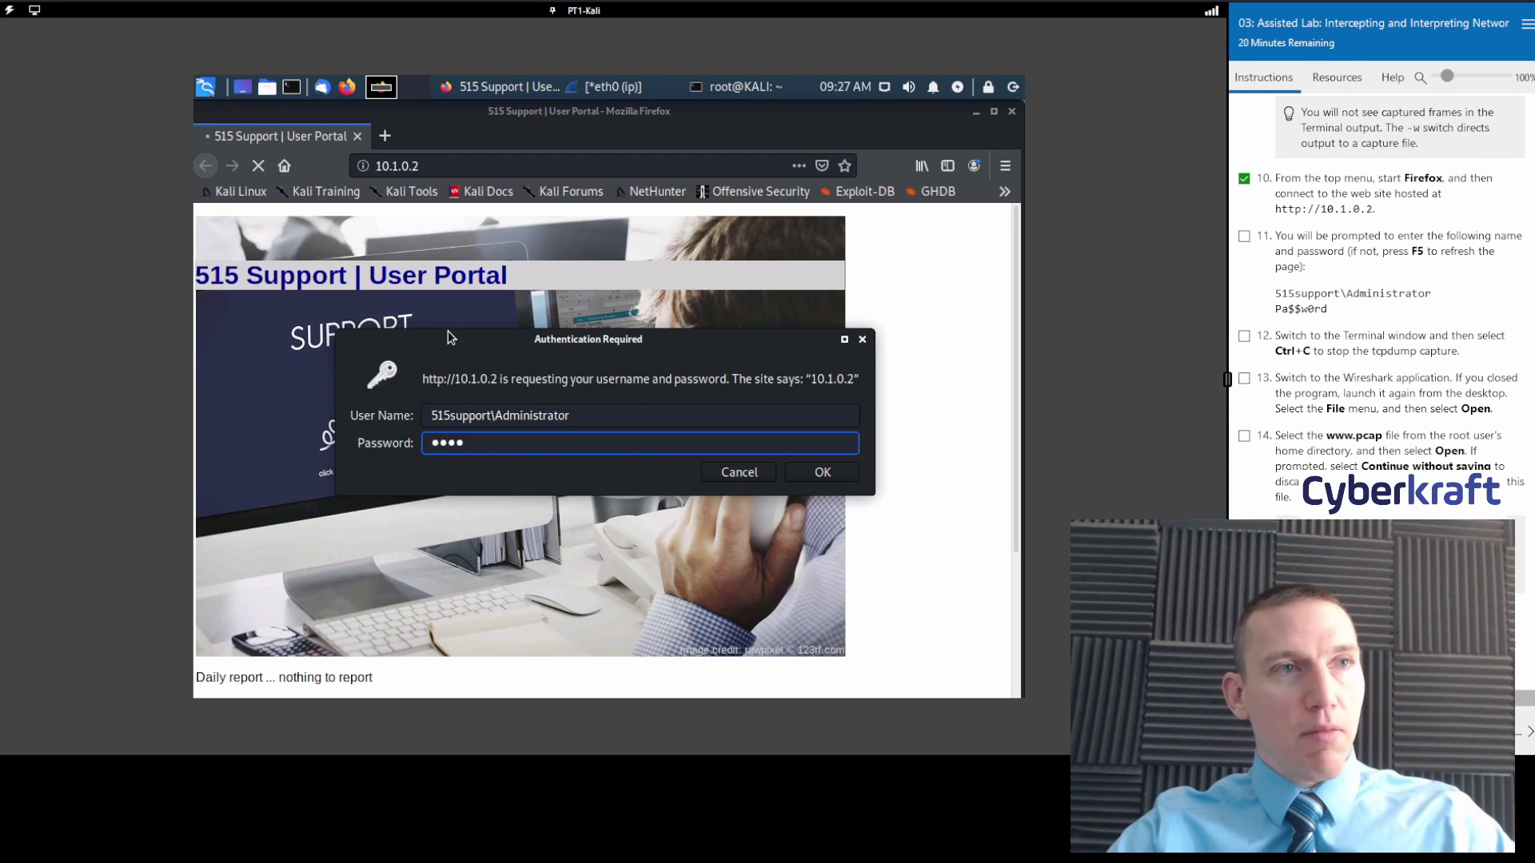
{"action": "type", "text": "w0rd"}
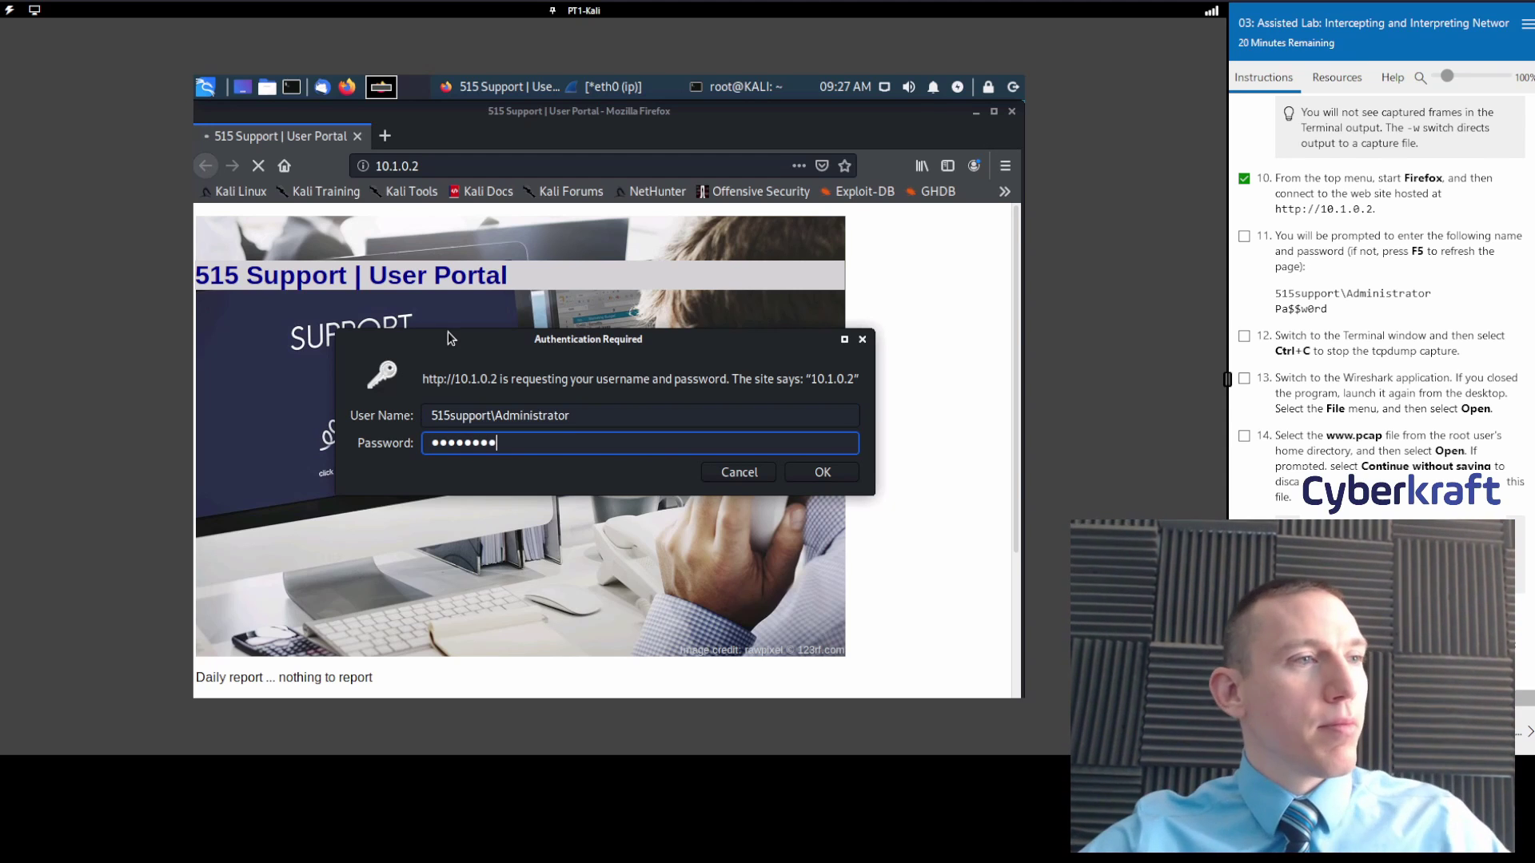
{"action": "left_click", "coordinate": [819, 473]}
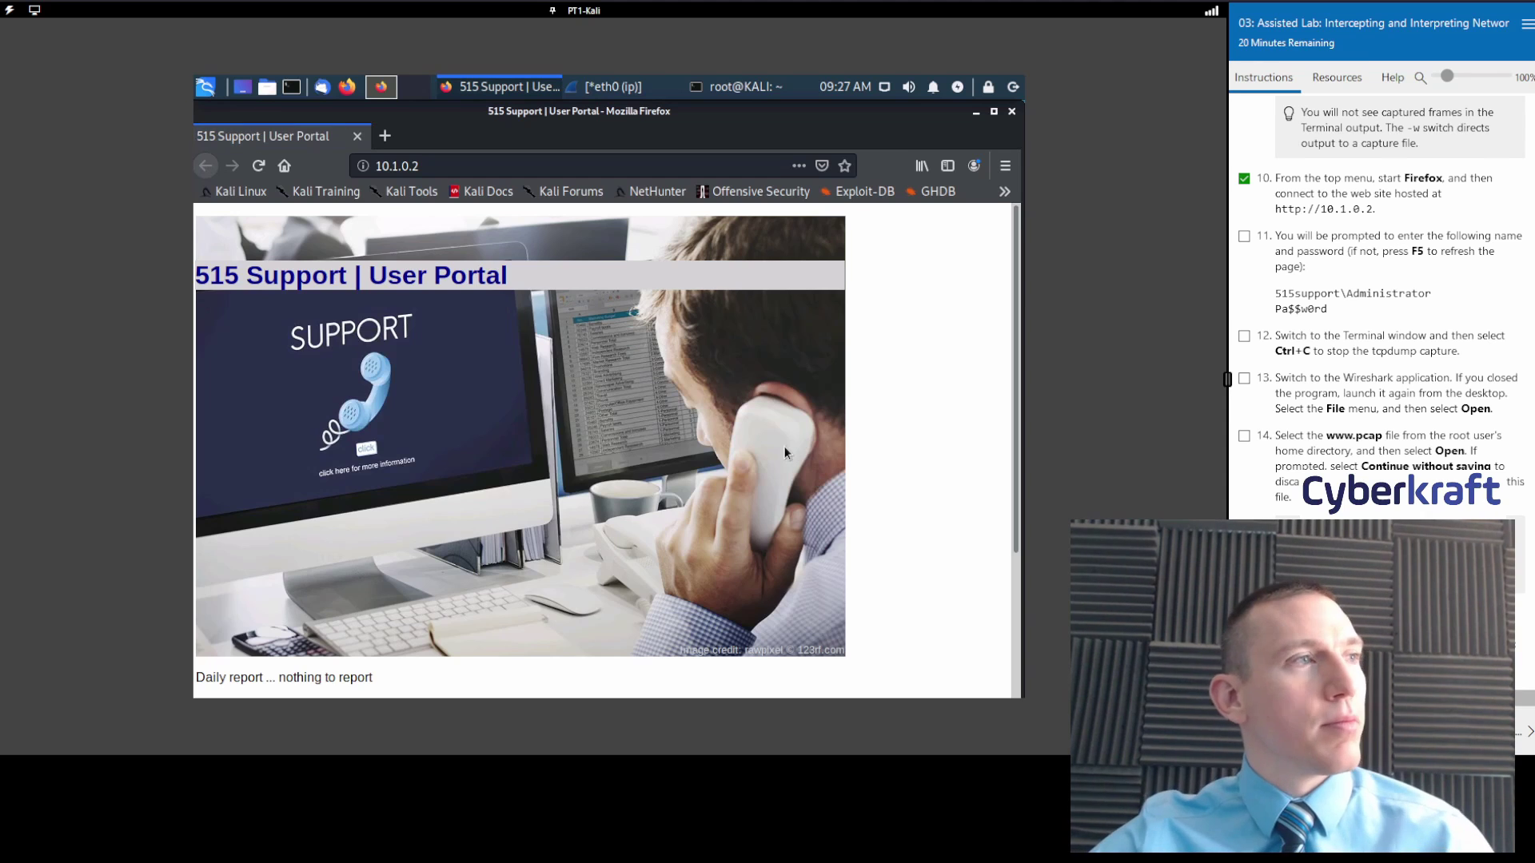
Check off lab step 11.
{"action": "scroll", "coordinate": [655, 421], "scroll_direction": "down", "scroll_amount": 3}
{"action": "scroll", "coordinate": [656, 421], "scroll_direction": "up", "scroll_amount": 3}
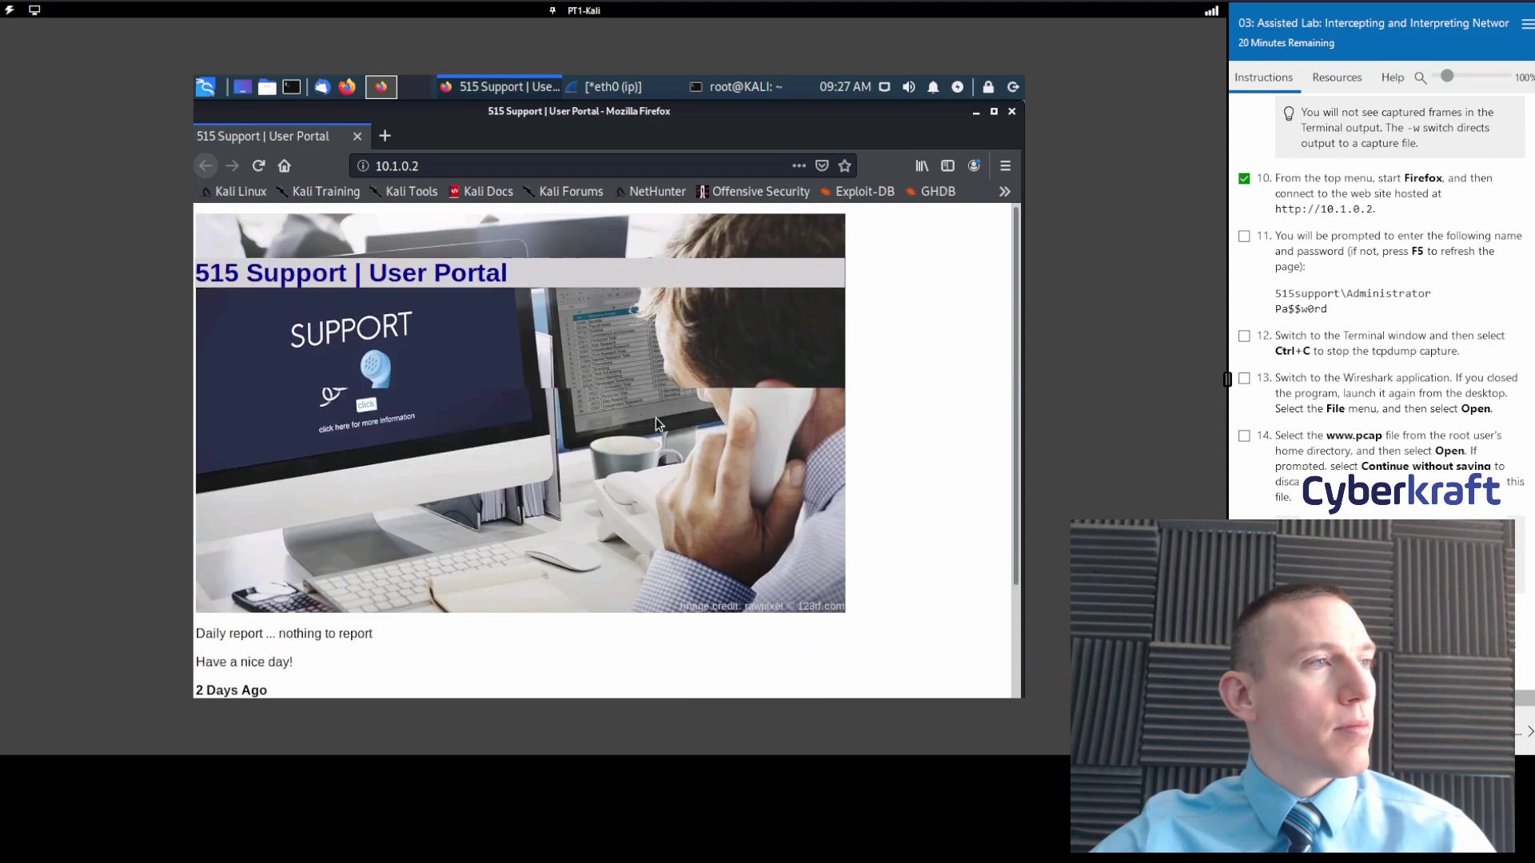
{"action": "left_click", "coordinate": [1242, 237]}
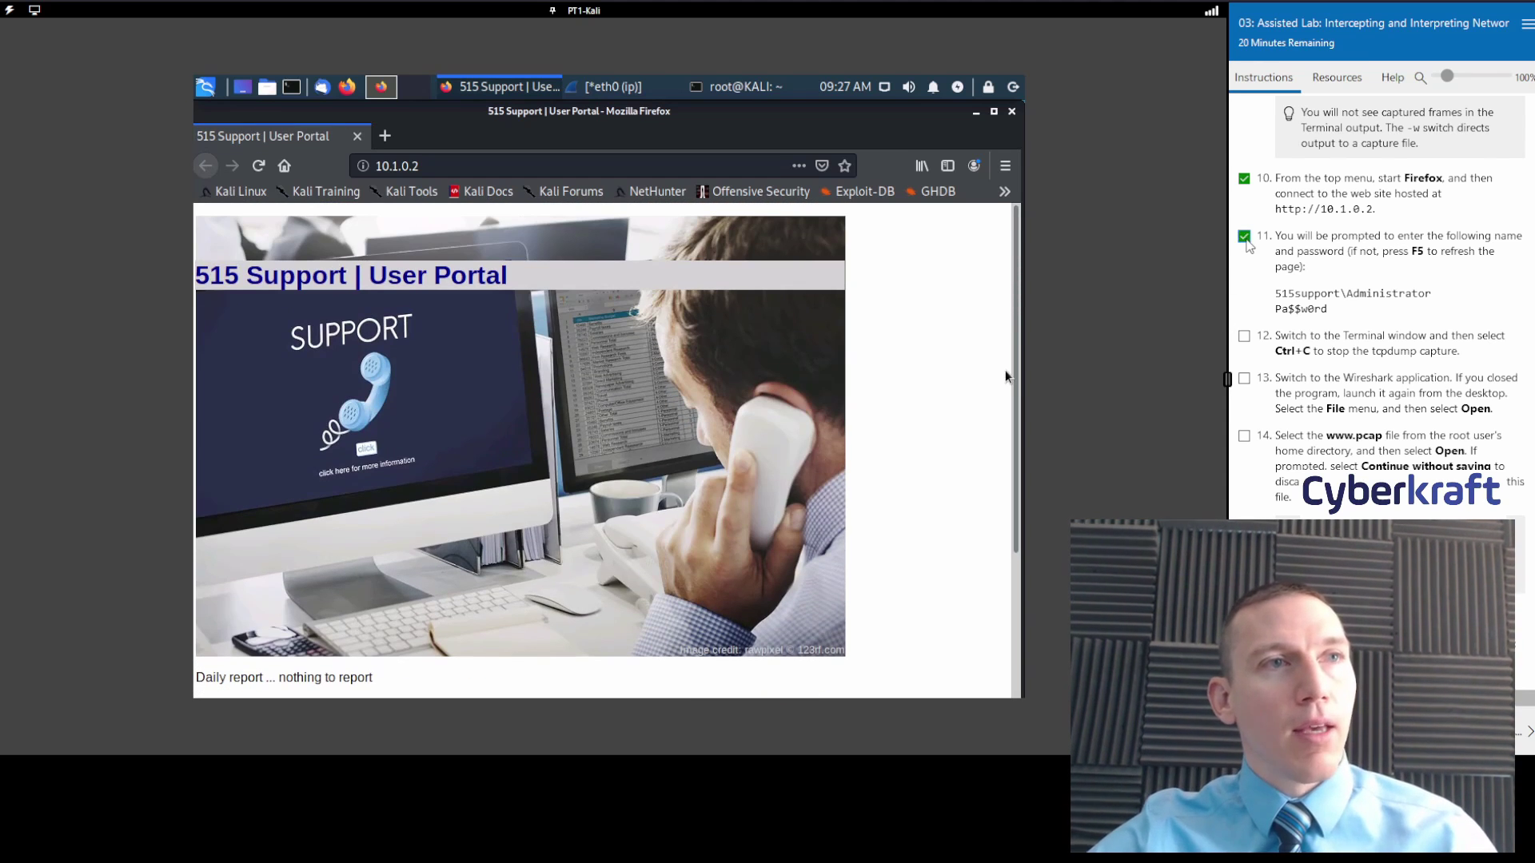
{"action": "left_click", "coordinate": [975, 112]}
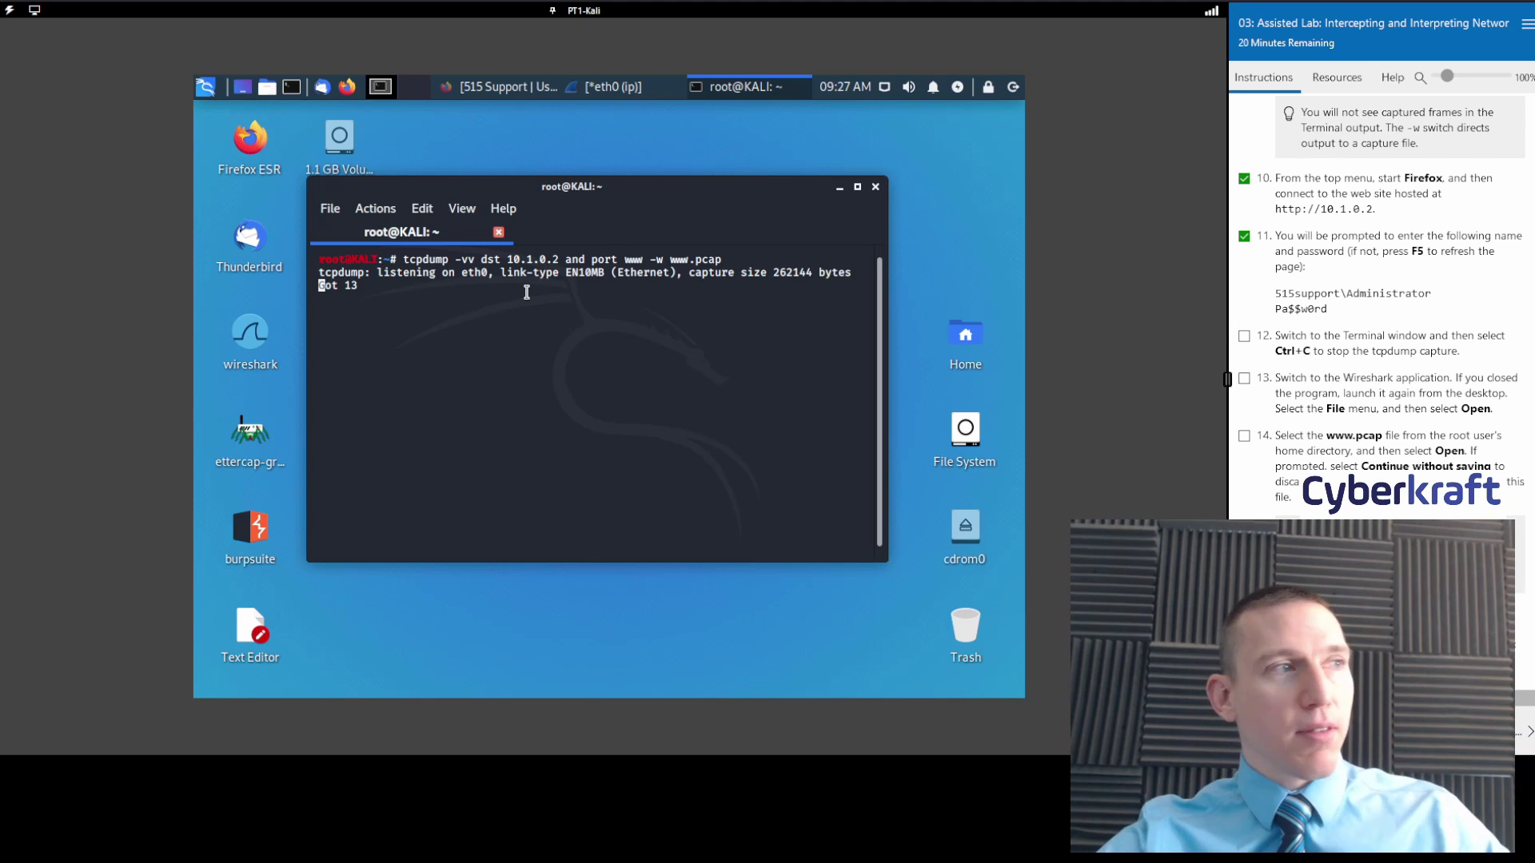
{"action": "key", "text": "ctrl+c"}
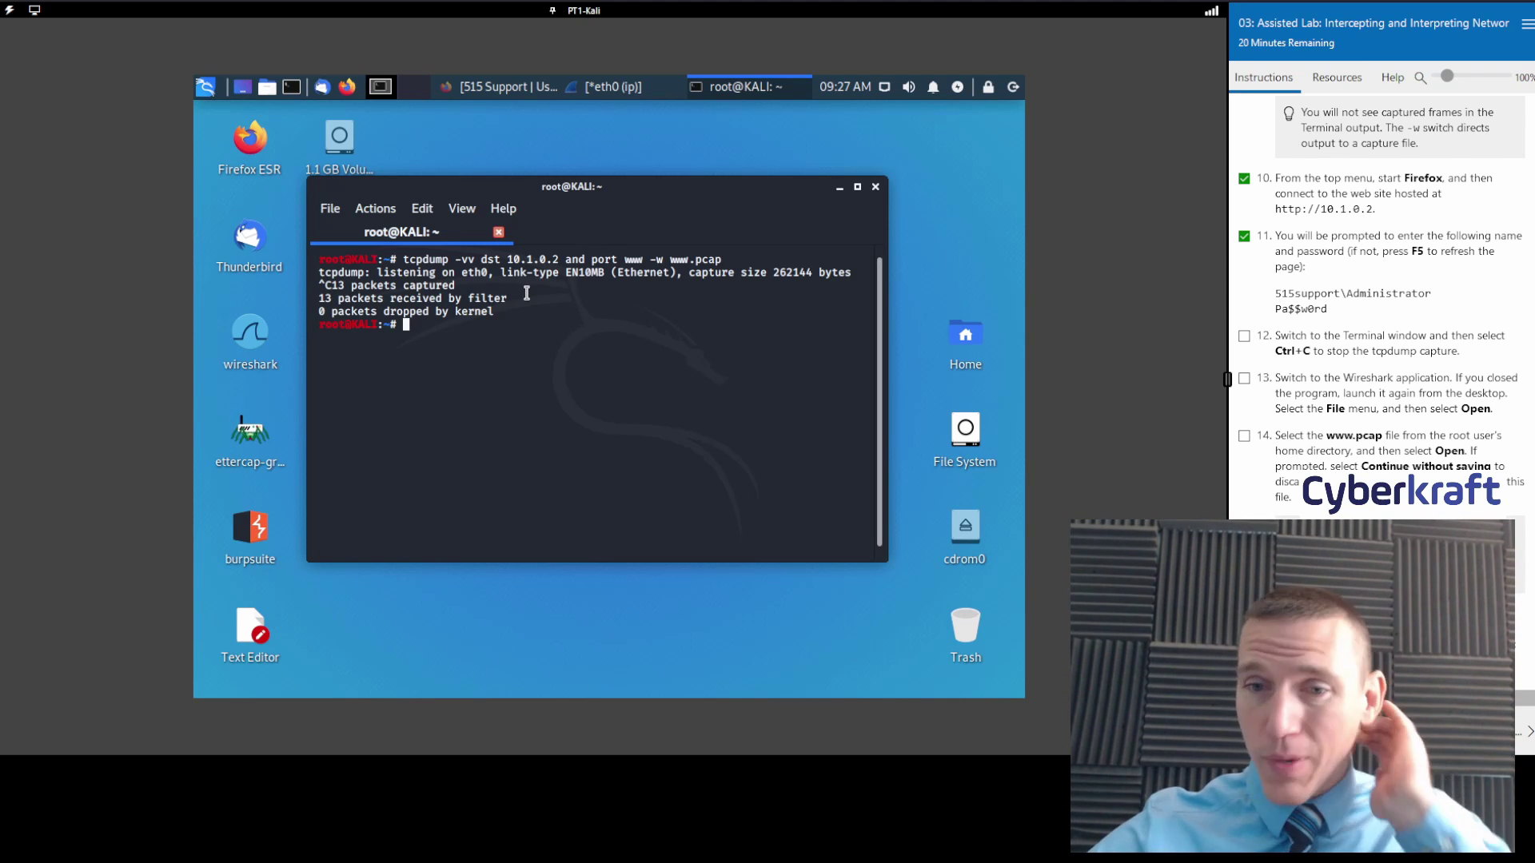
{"action": "left_click", "coordinate": [1244, 336]}
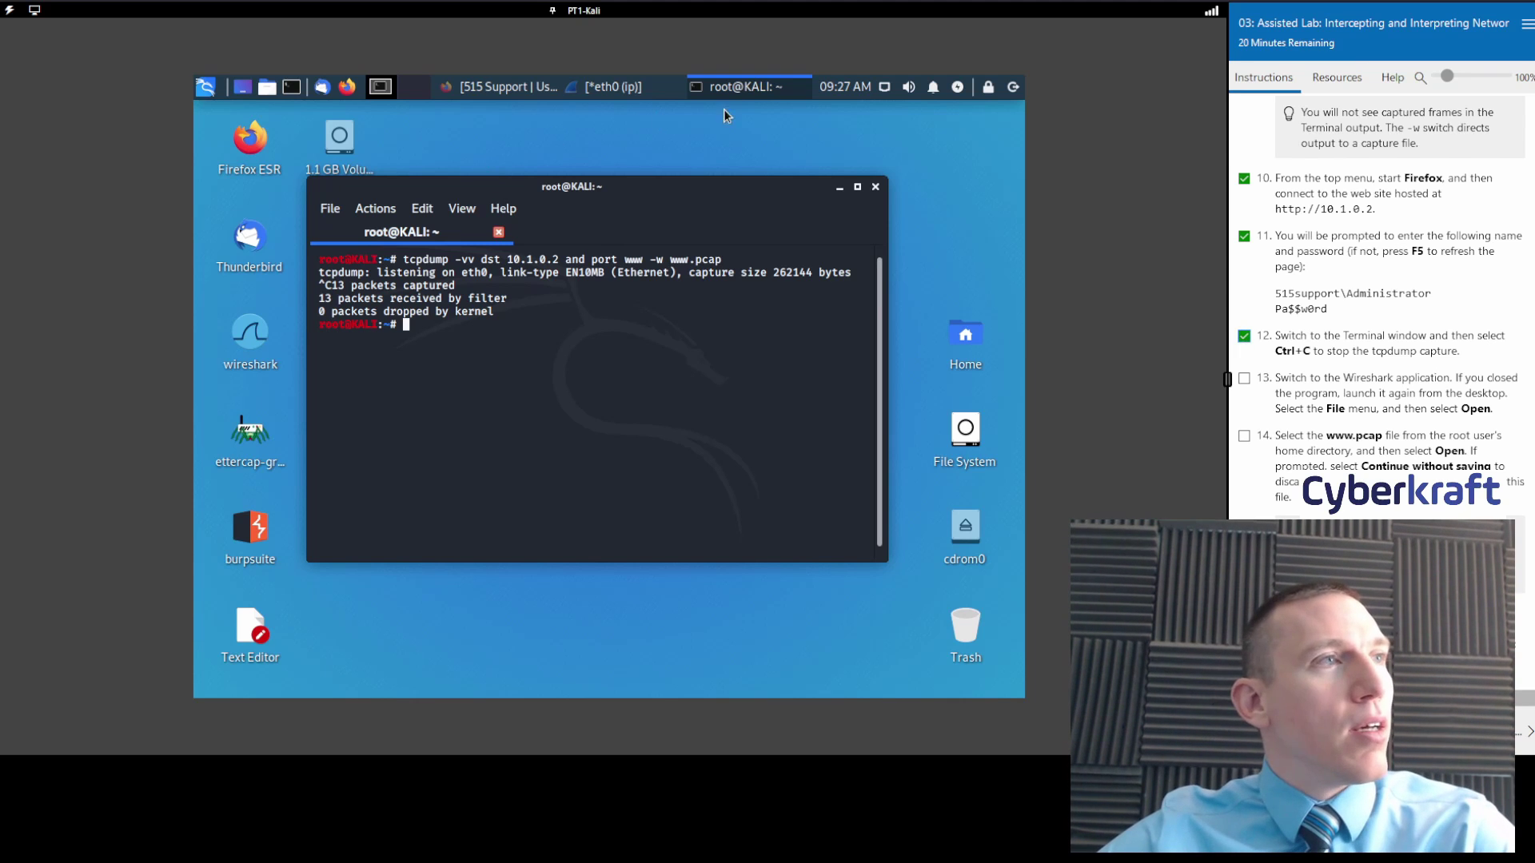
Bring Wireshark forward, start File > Open for a saved capture, and tick lab step 13.
{"action": "left_click", "coordinate": [647, 91]}
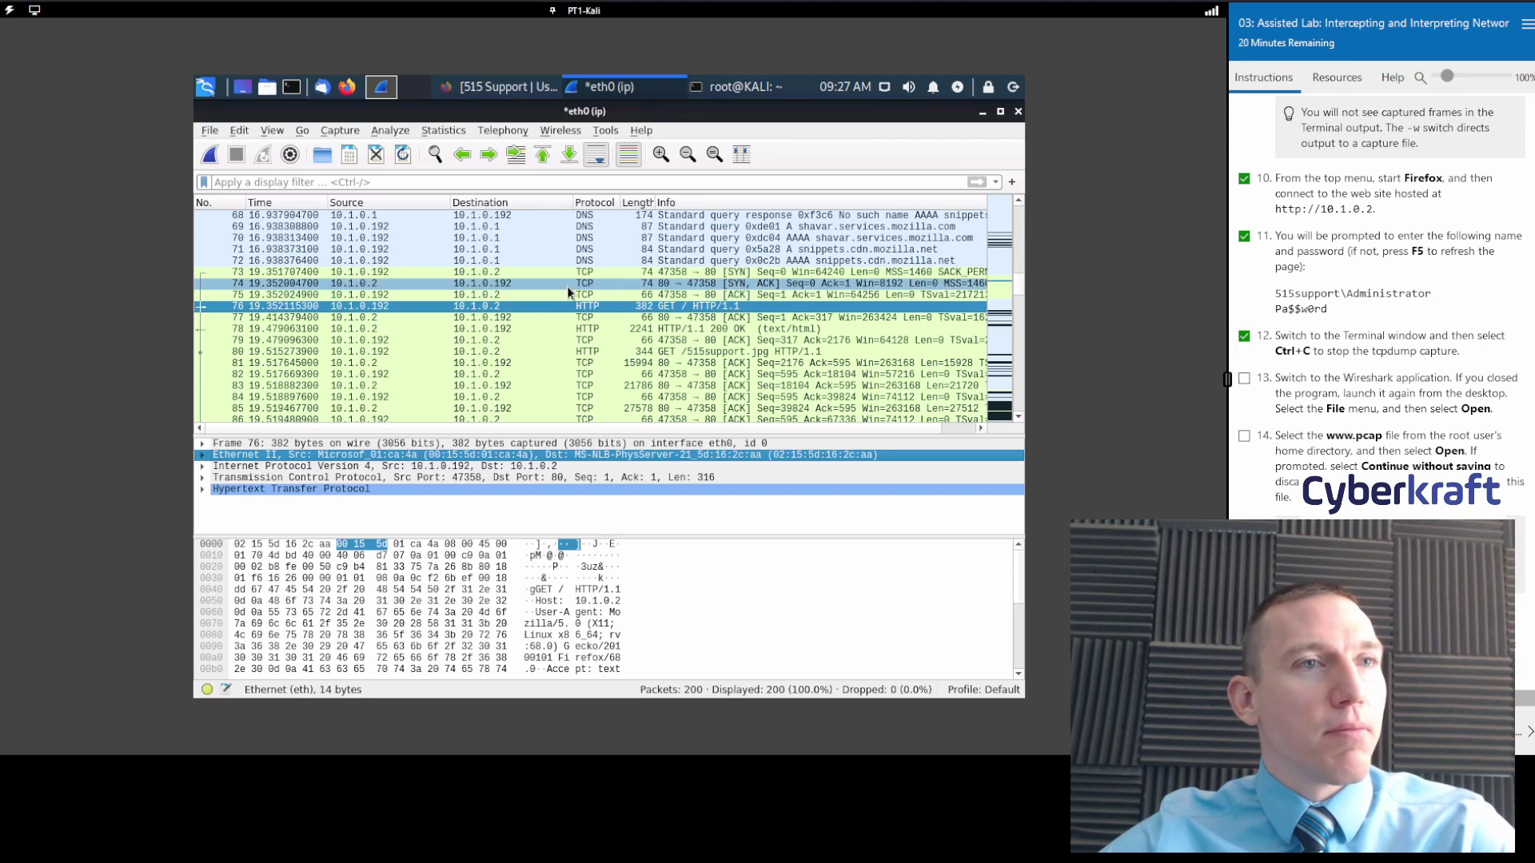
{"action": "left_click", "coordinate": [201, 132]}
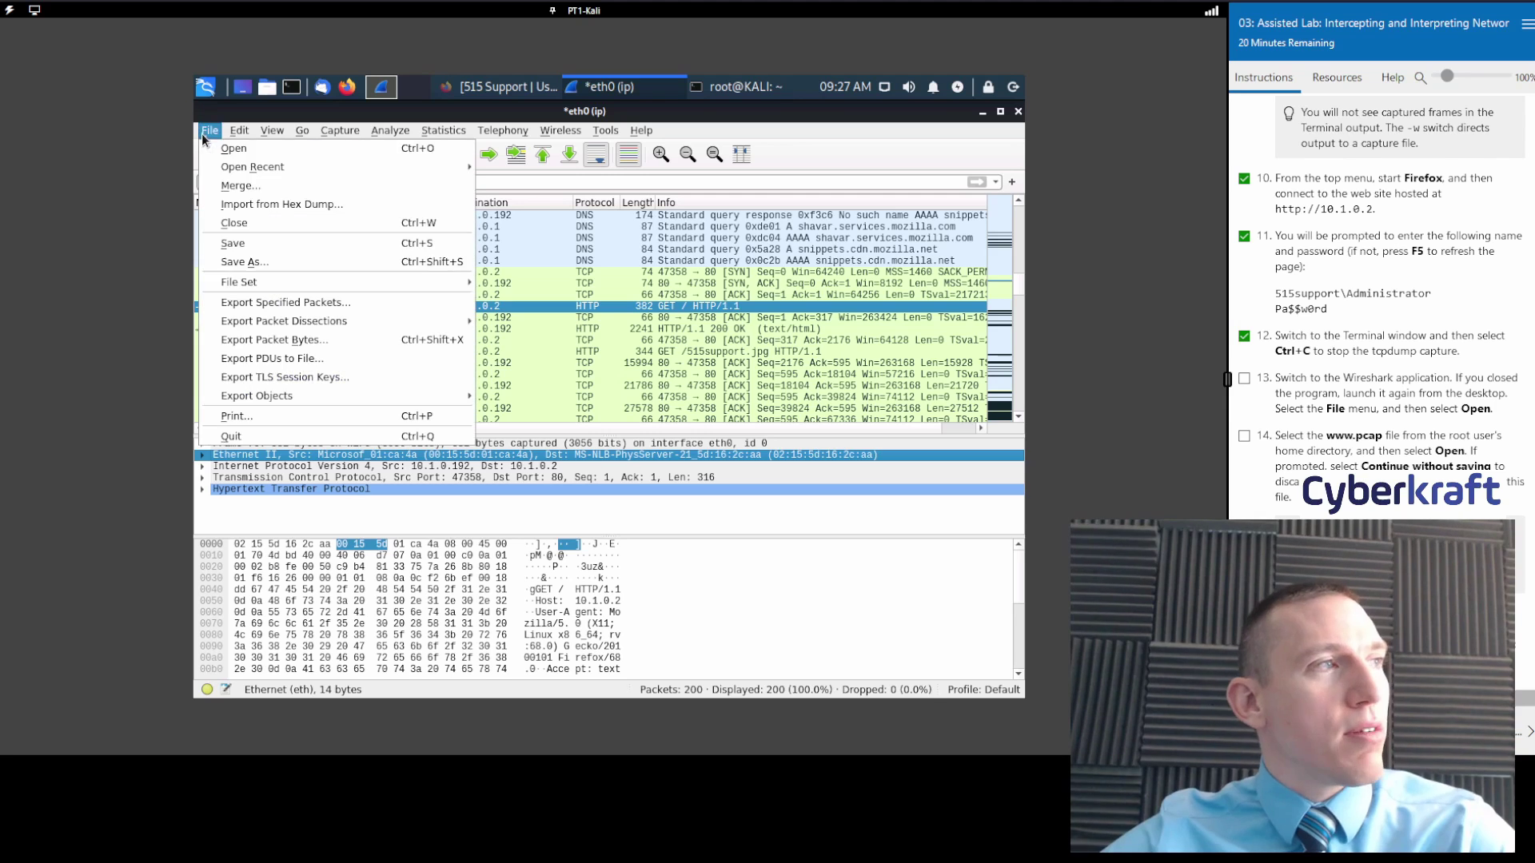
{"action": "left_click", "coordinate": [237, 149]}
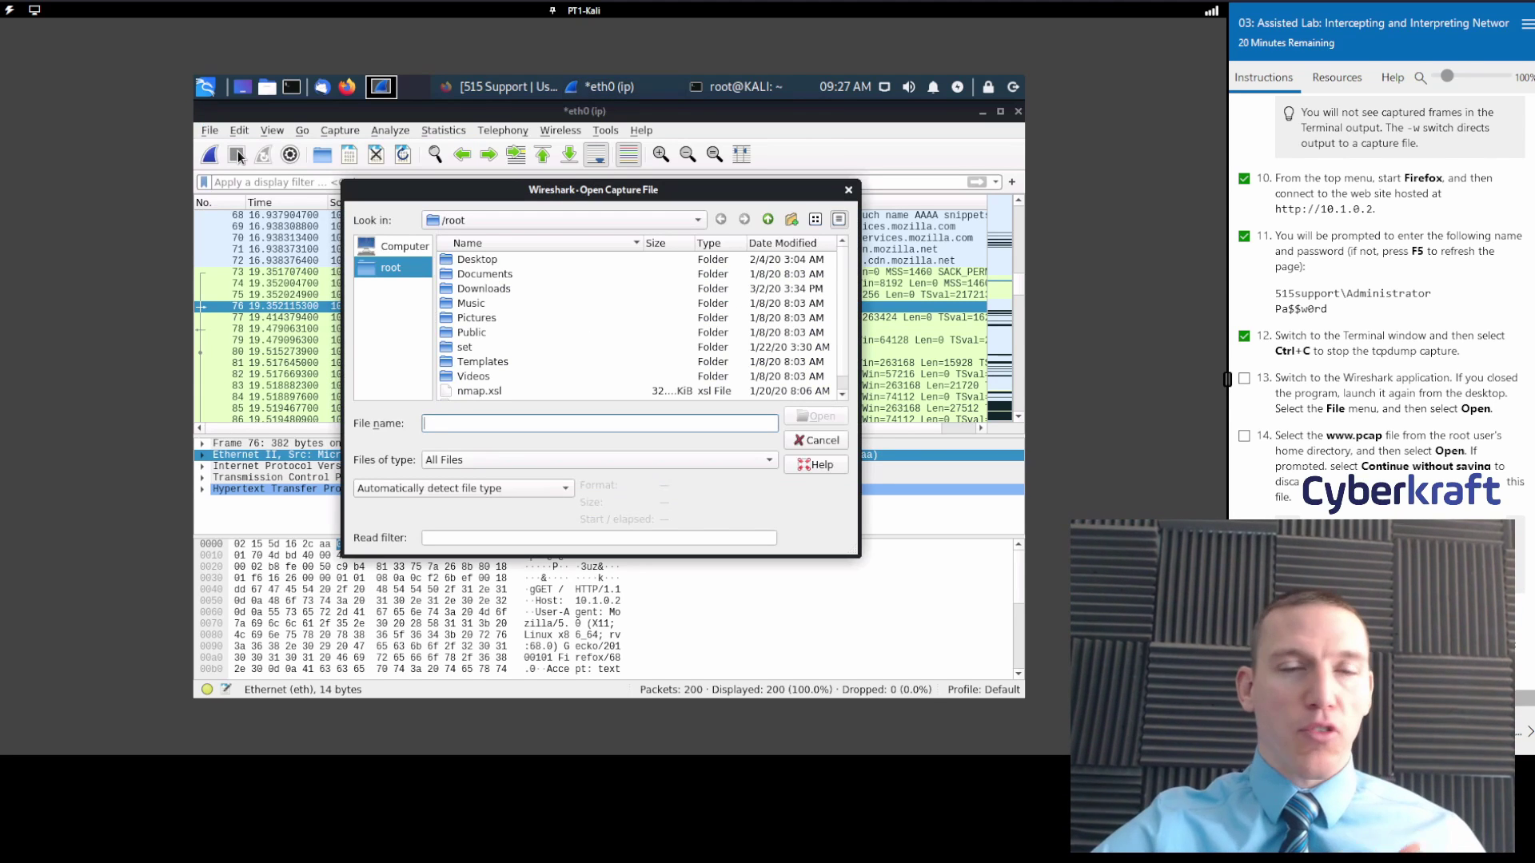
{"action": "scroll", "coordinate": [1382, 392], "scroll_direction": "down", "scroll_amount": 2}
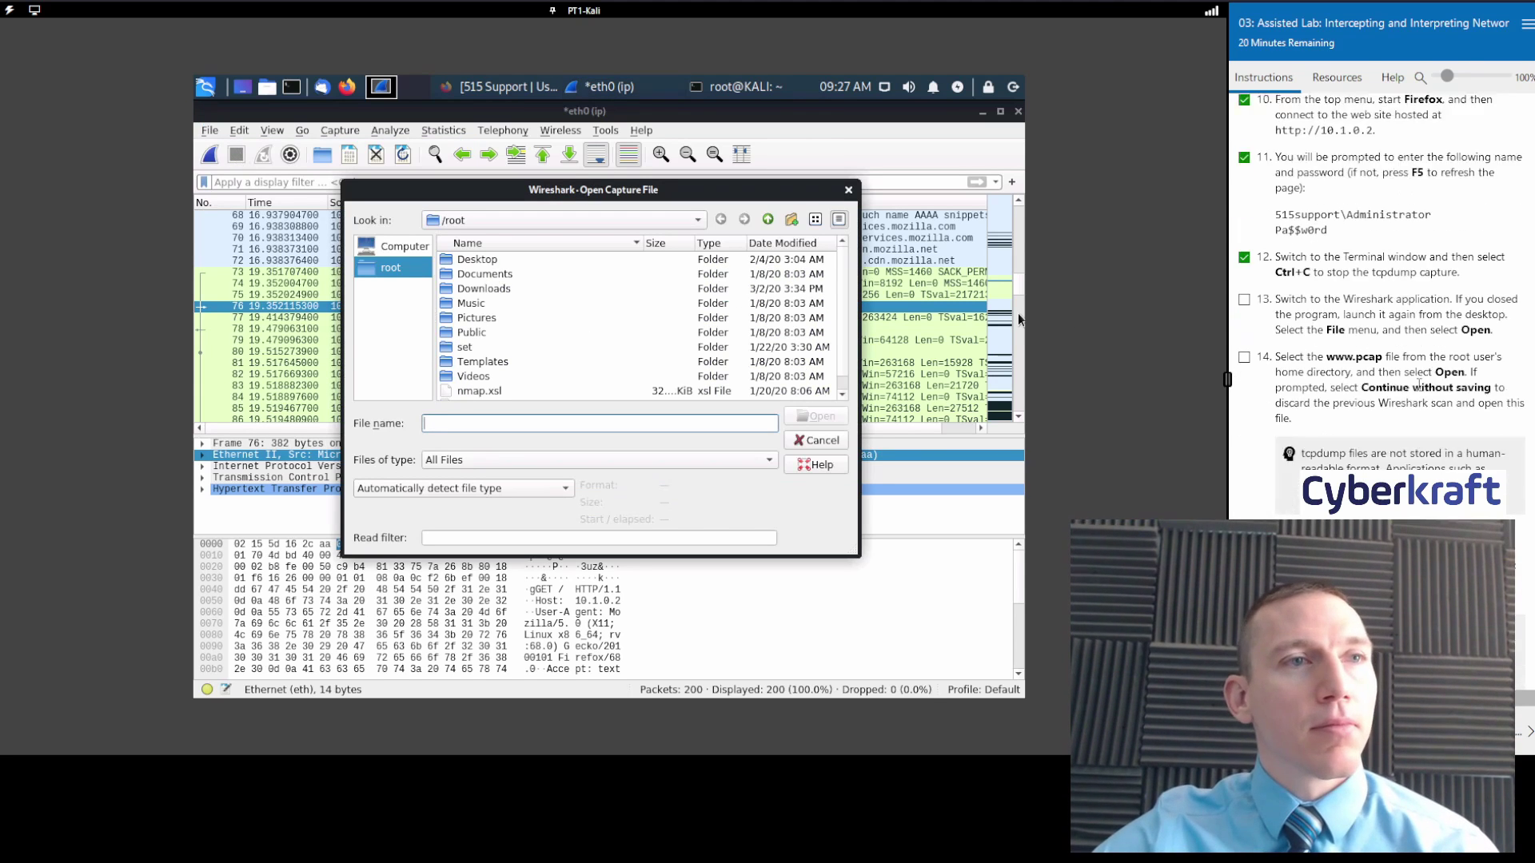
{"action": "left_click", "coordinate": [1244, 194]}
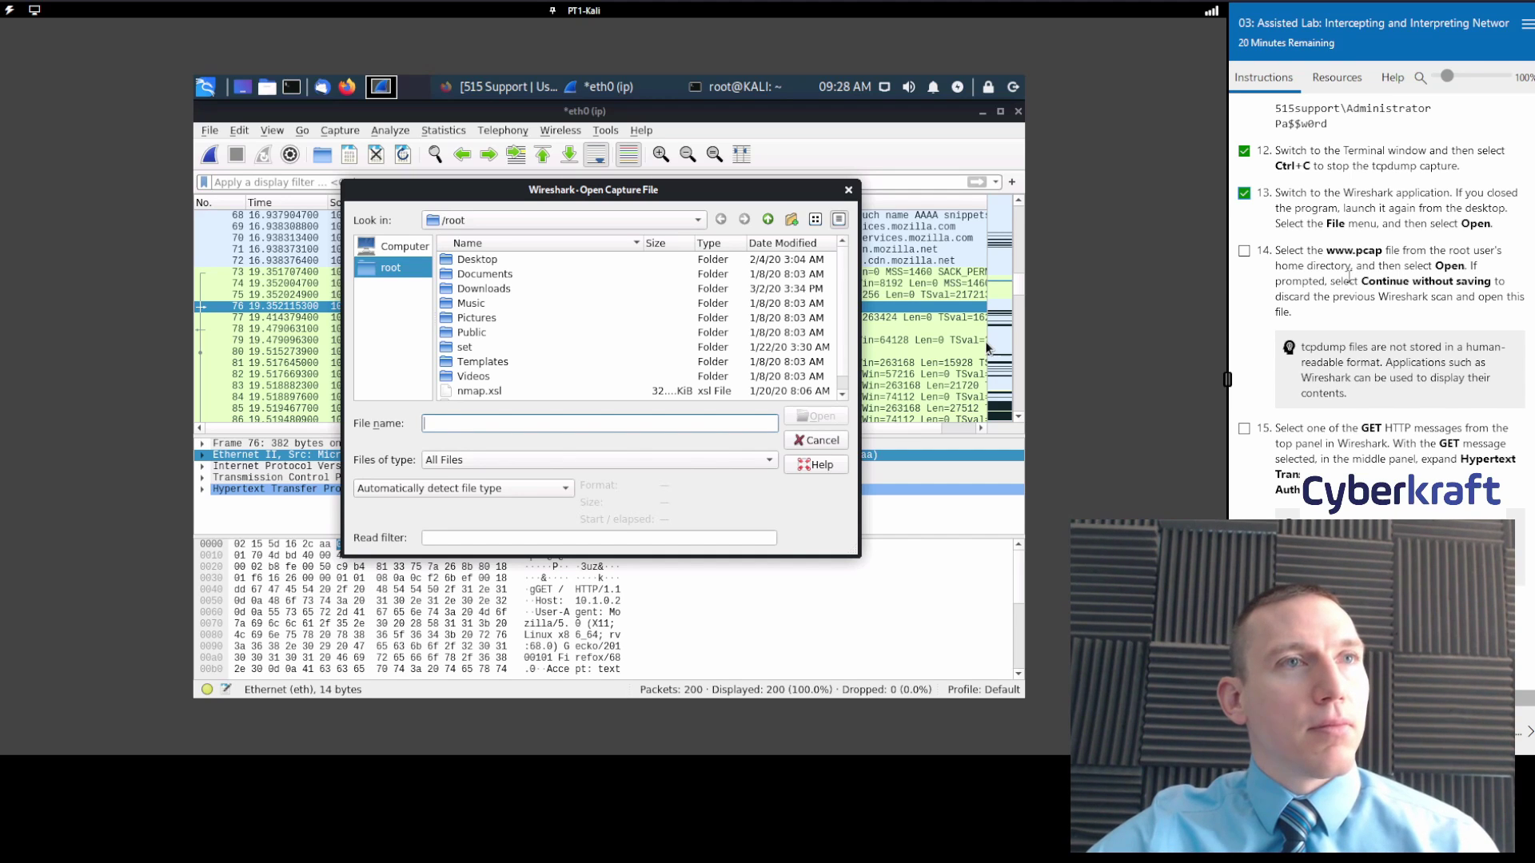
{"action": "scroll", "coordinate": [1349, 276], "scroll_direction": "down", "scroll_amount": 1}
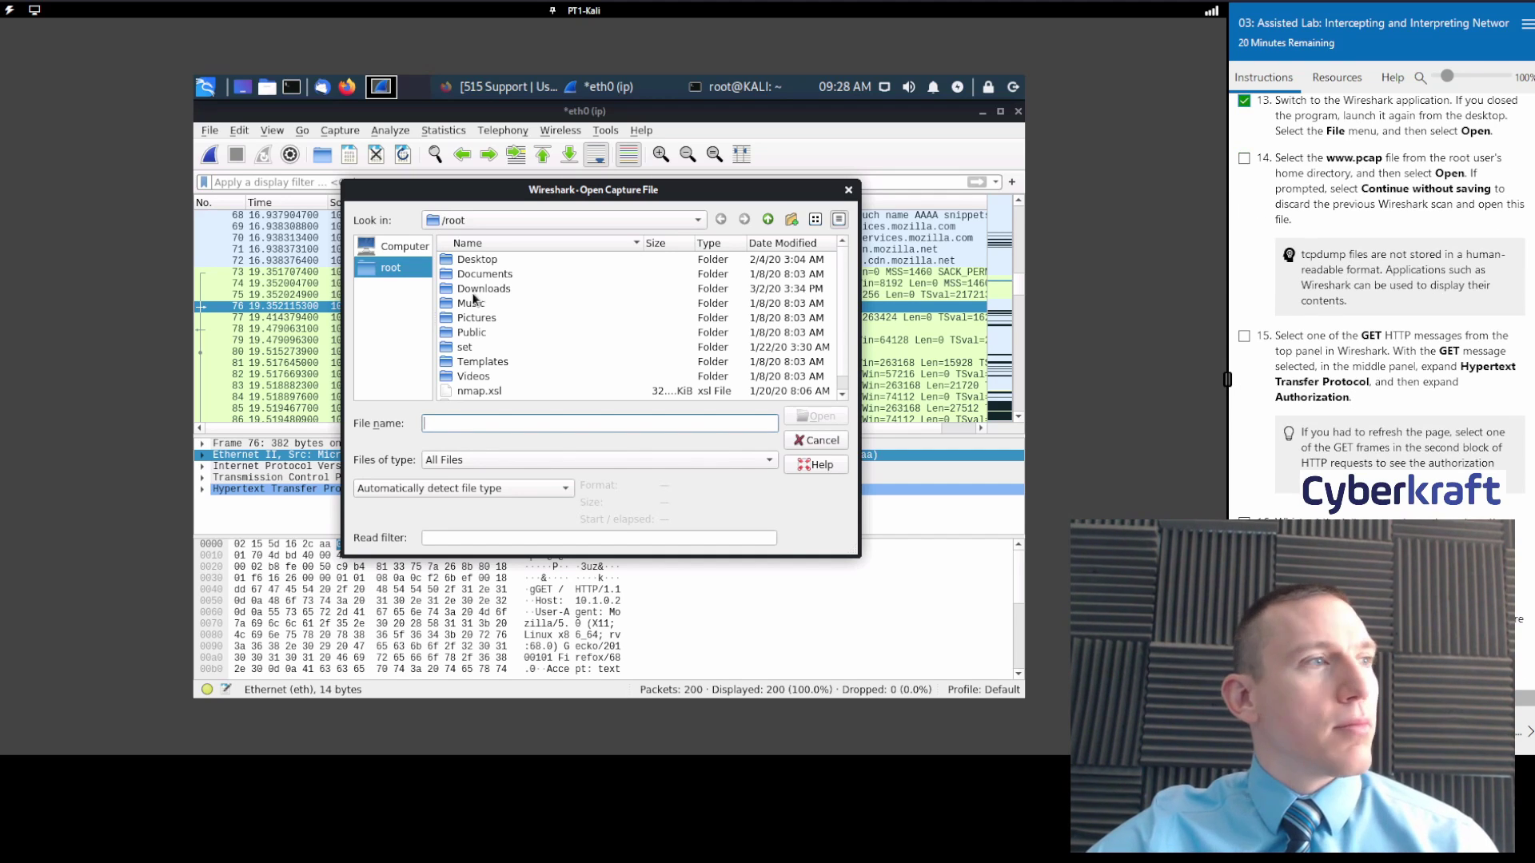
{"action": "scroll", "coordinate": [474, 303], "scroll_direction": "down", "scroll_amount": 1}
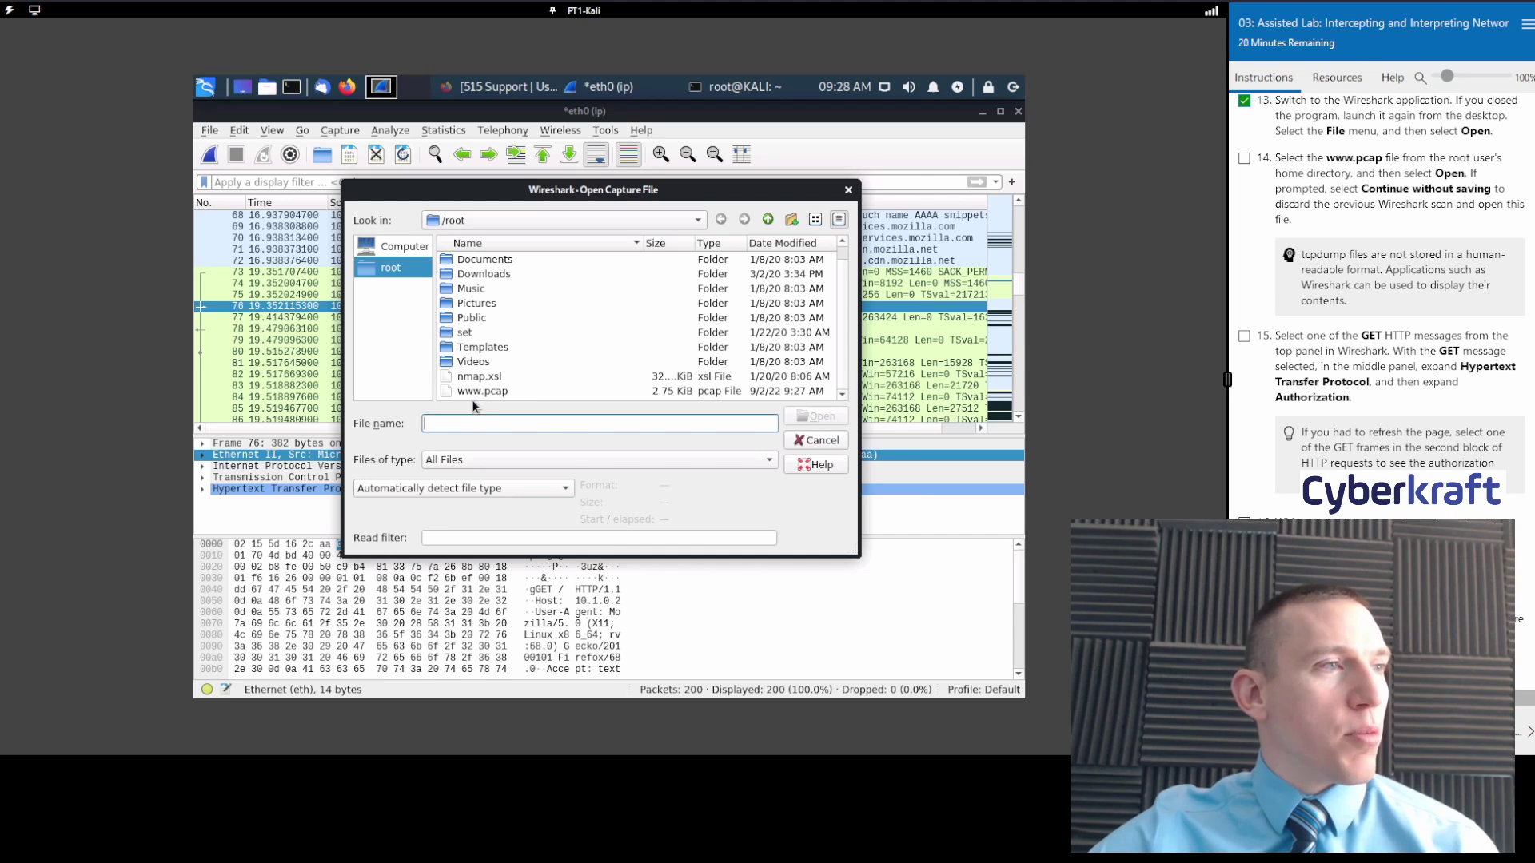
{"action": "left_click", "coordinate": [480, 391]}
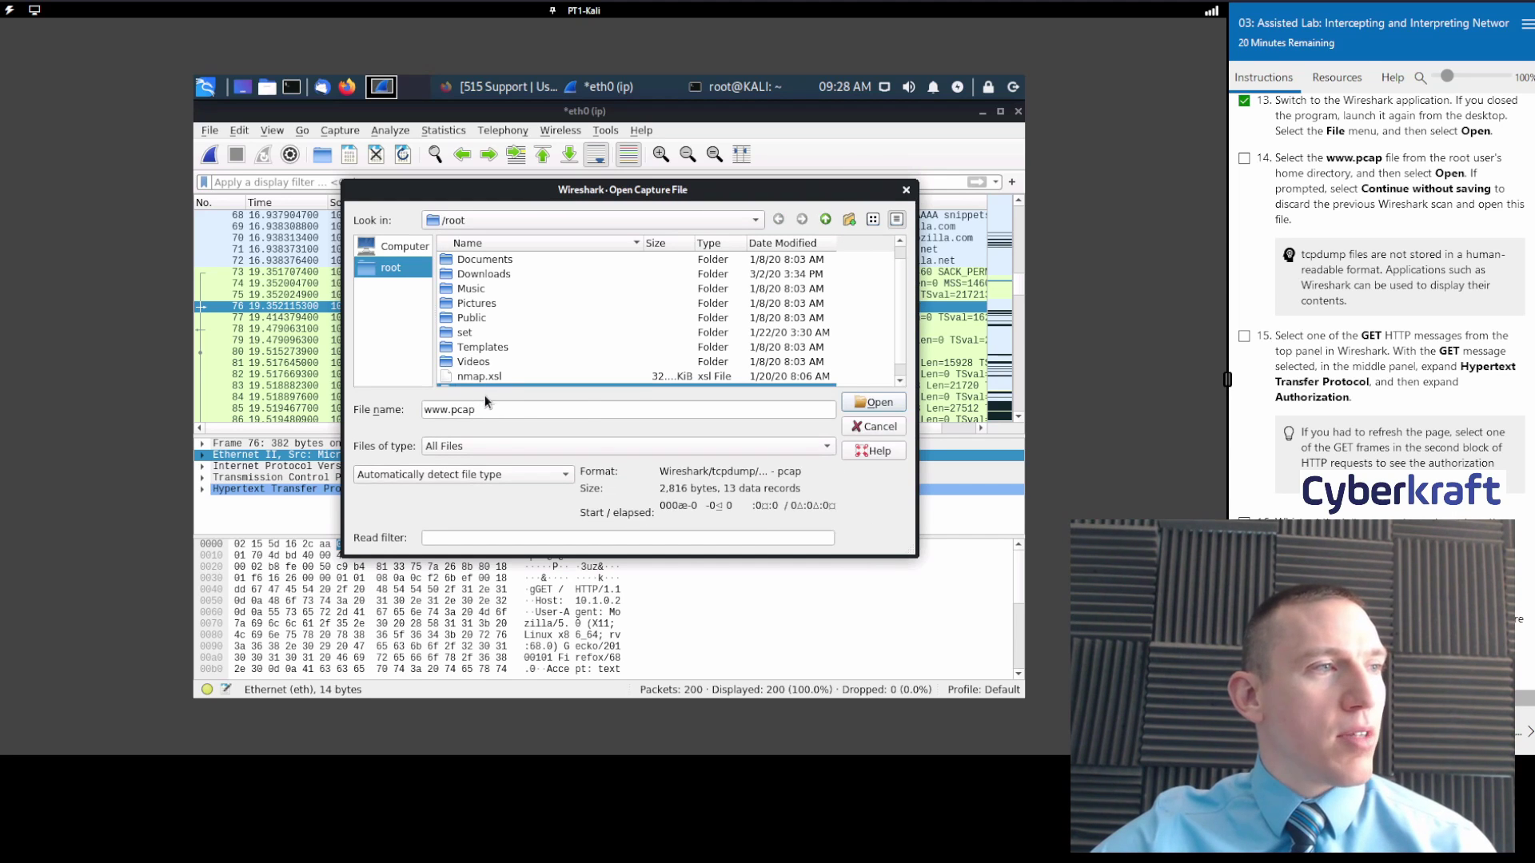
{"action": "left_click", "coordinate": [861, 402]}
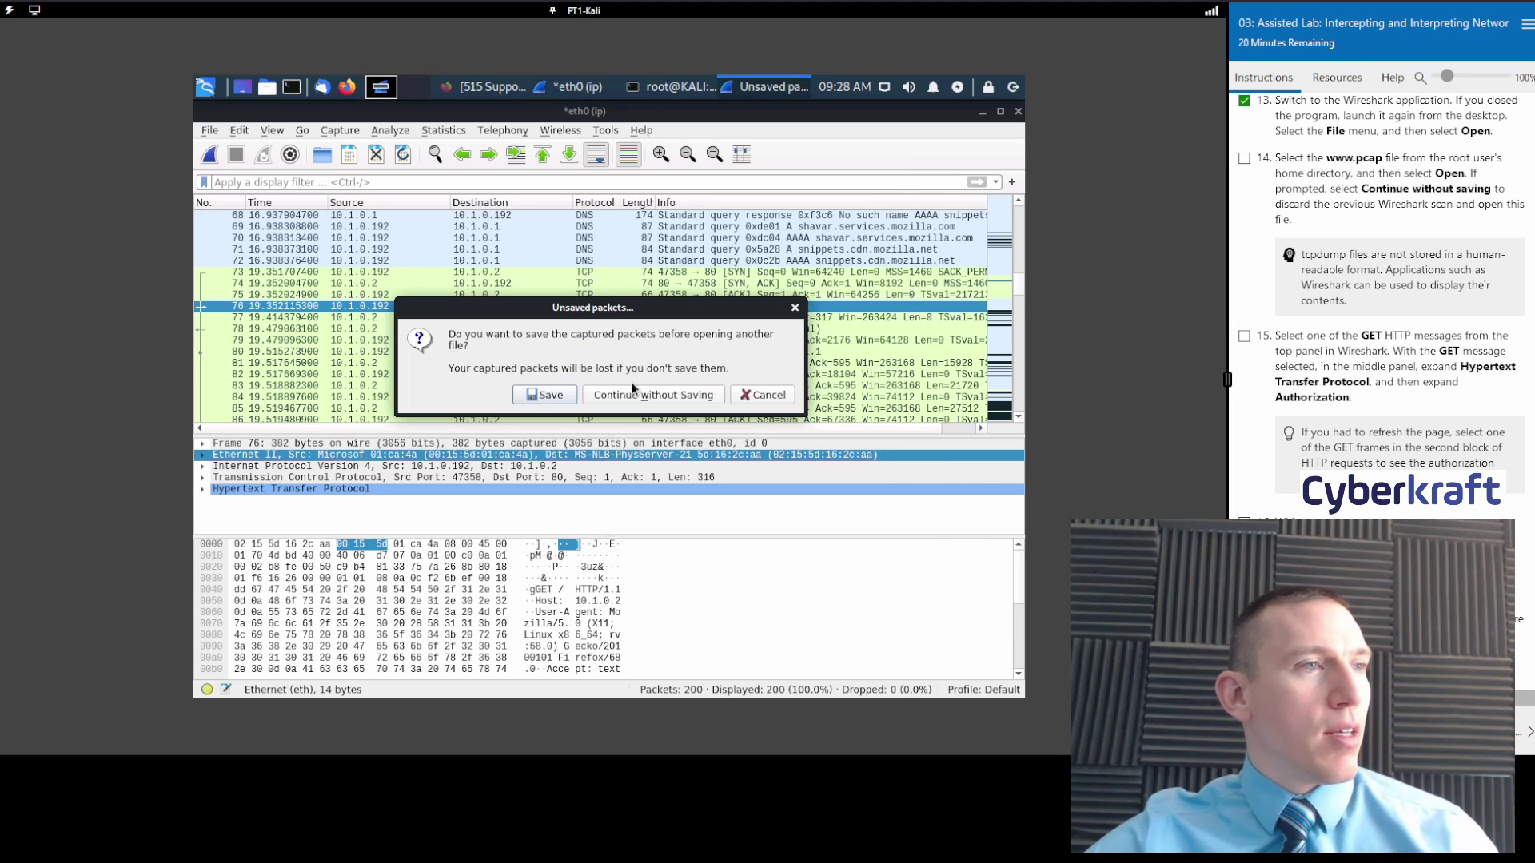
{"action": "left_click", "coordinate": [637, 394]}
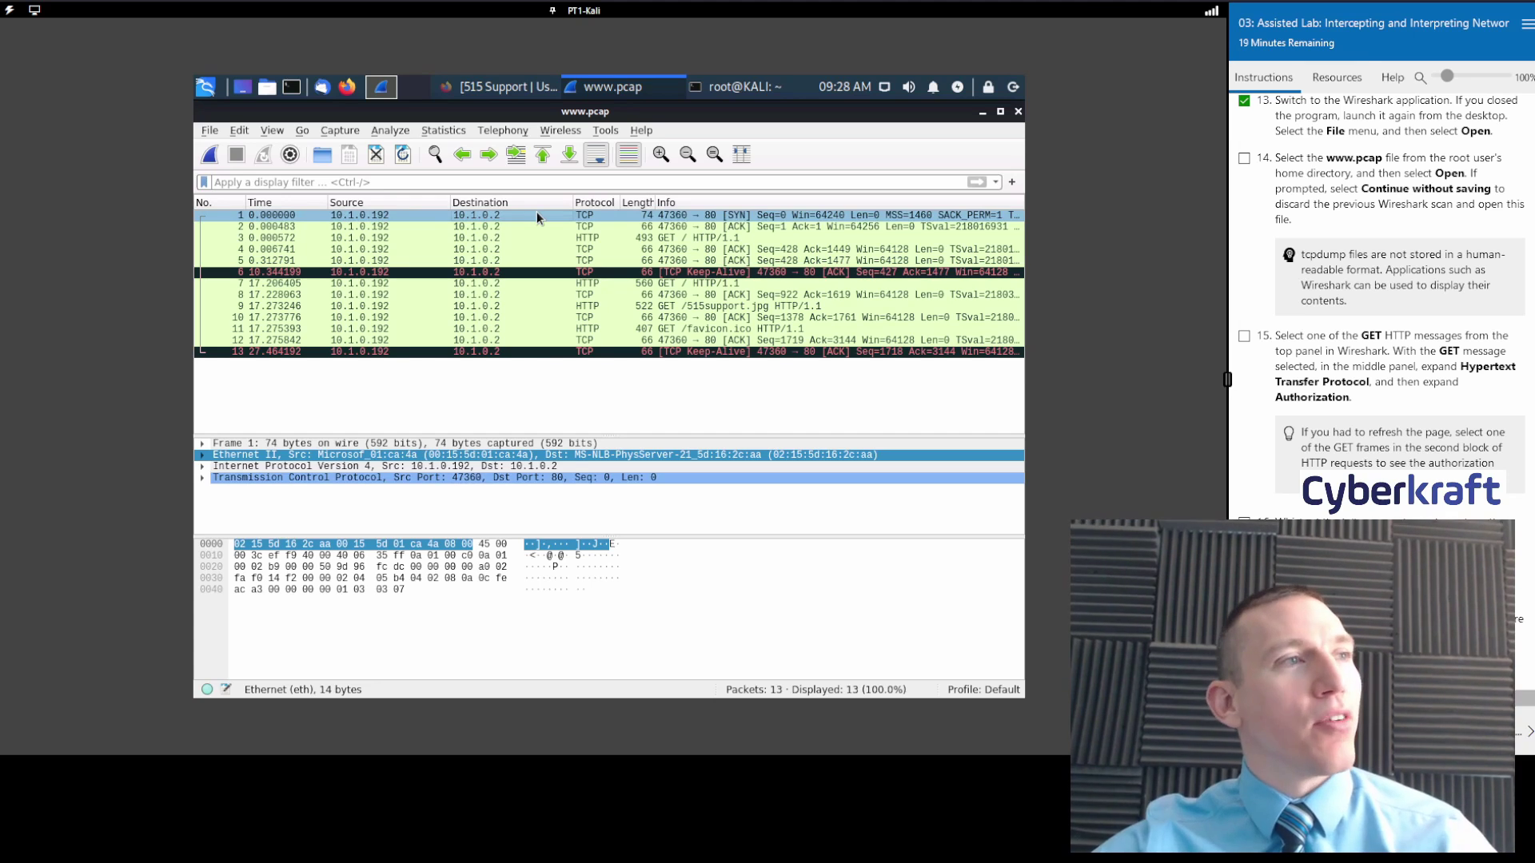
Inspect packets 2–5, the GET / in frame 7 and GET /515support.jpg, then tick lab step 15.
{"action": "left_click", "coordinate": [758, 227]}
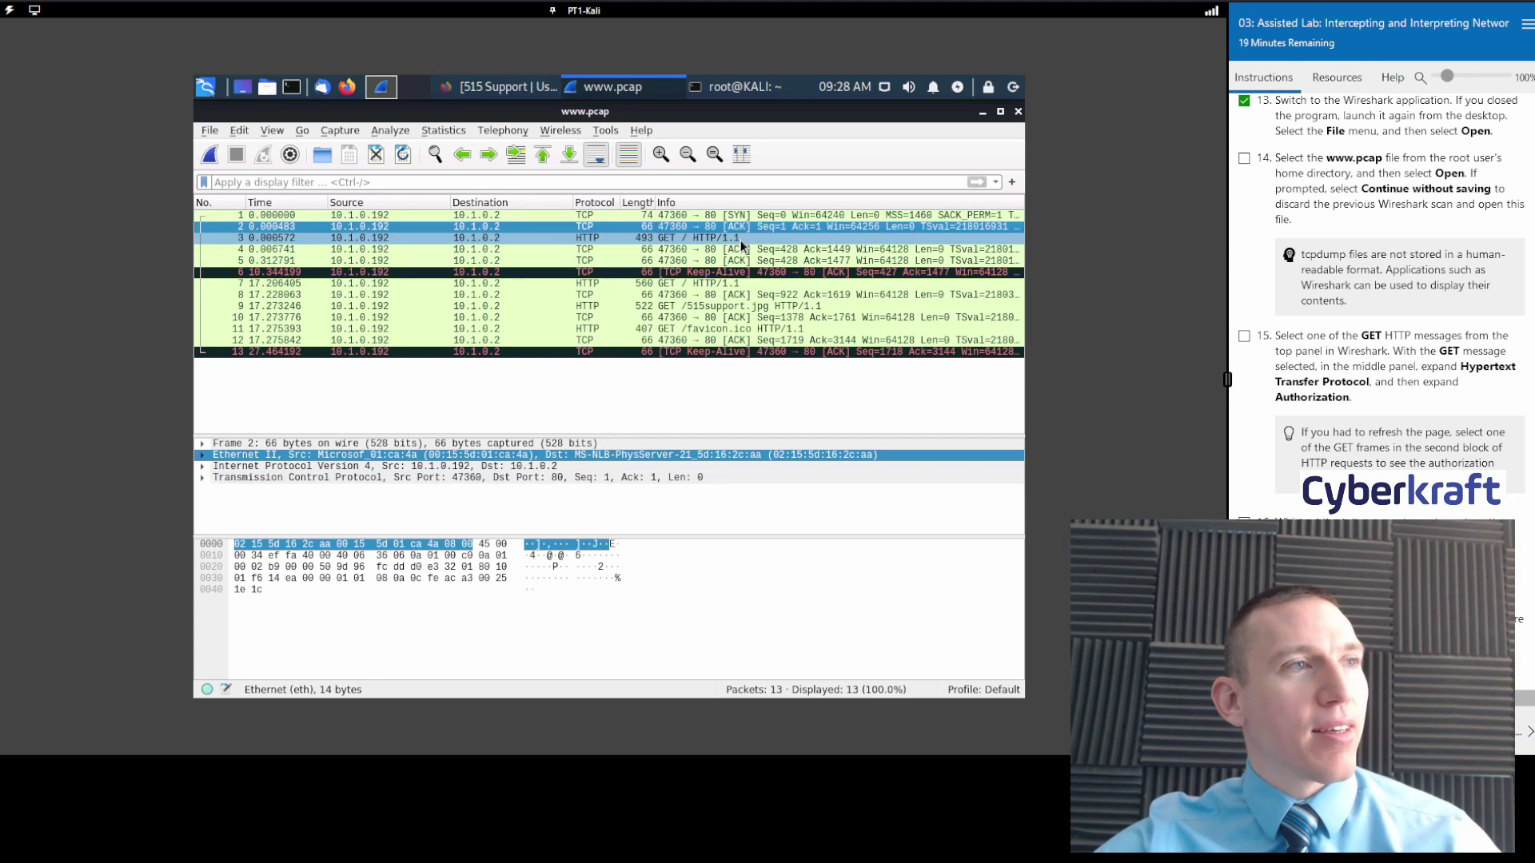
{"action": "left_click", "coordinate": [742, 240]}
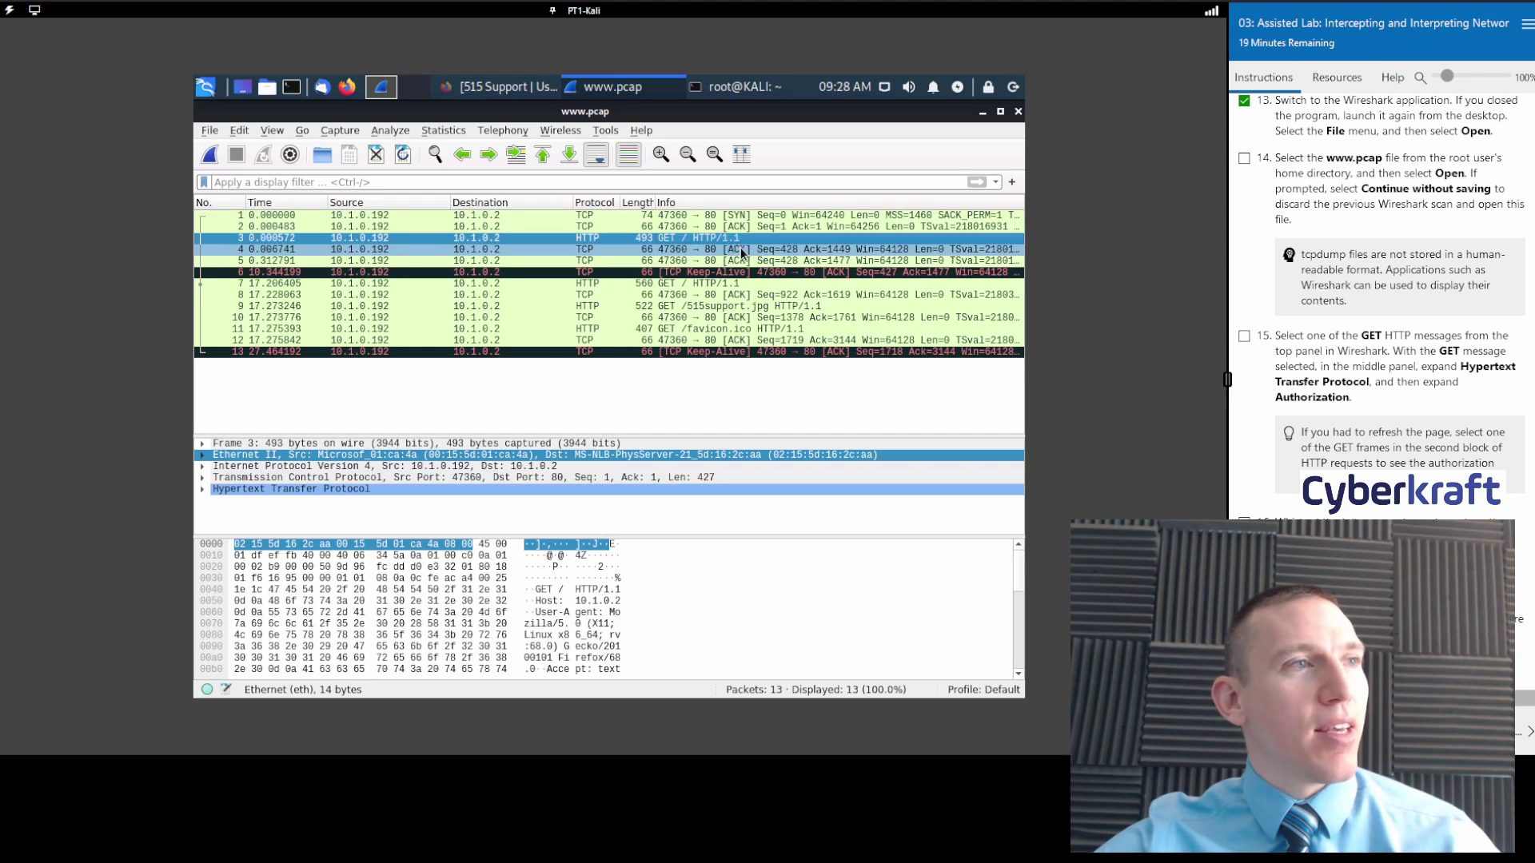
{"action": "left_click", "coordinate": [686, 251]}
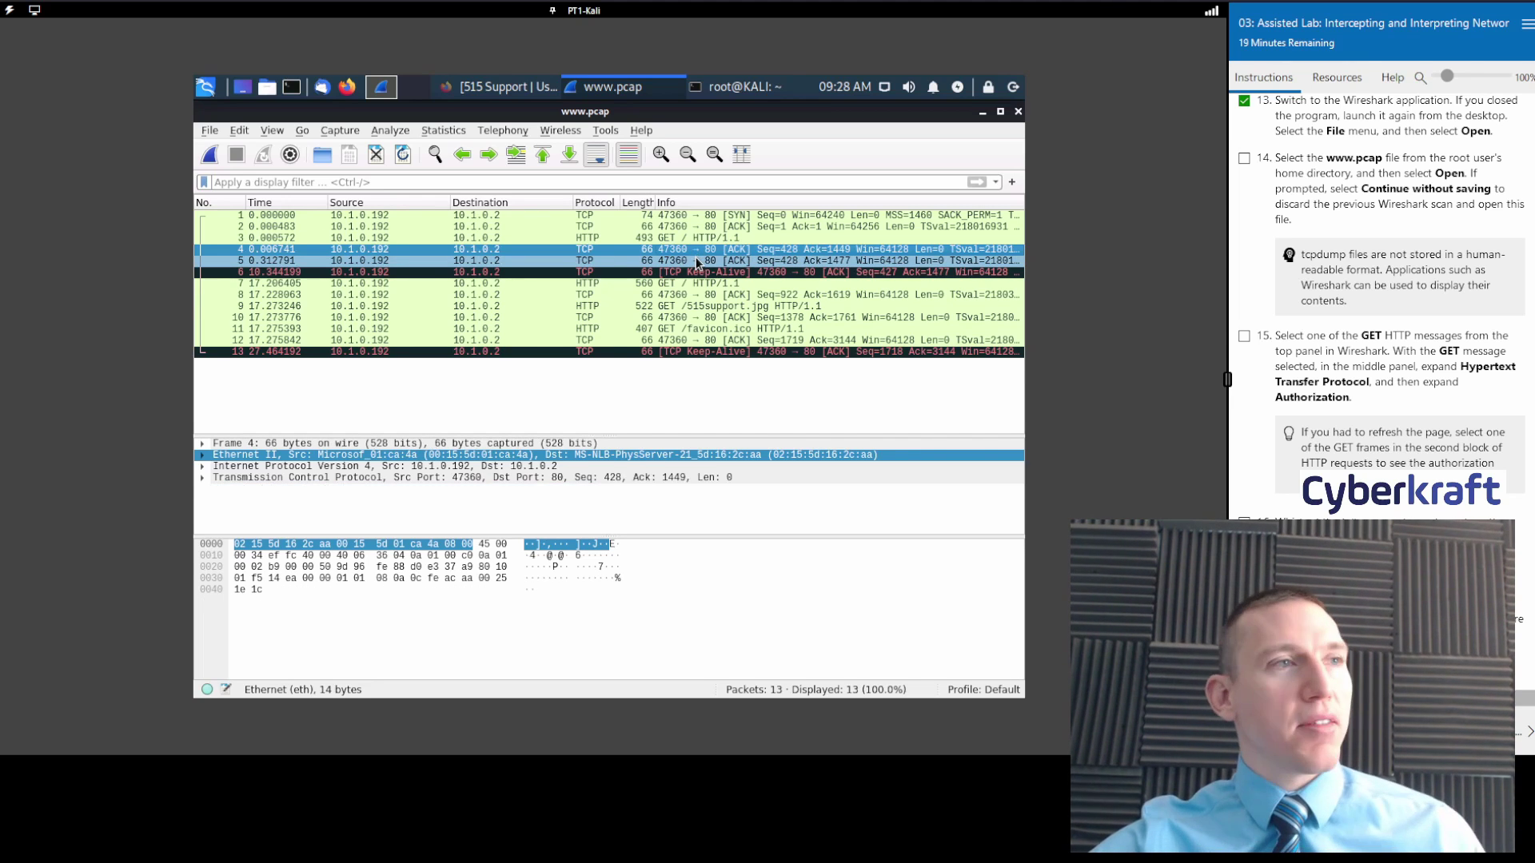
{"action": "left_click", "coordinate": [695, 263]}
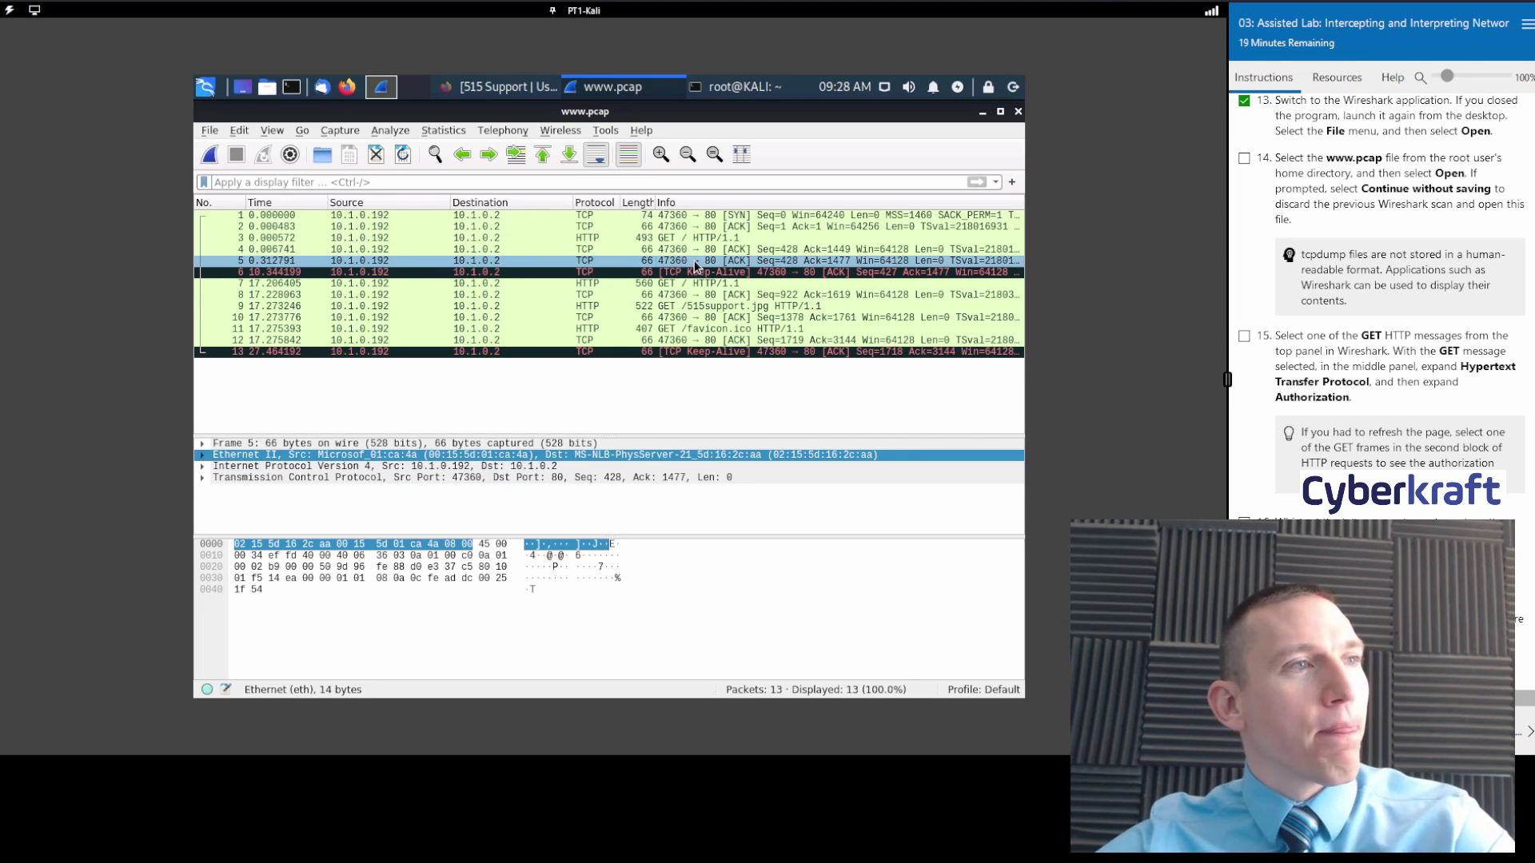
{"action": "left_click", "coordinate": [687, 279]}
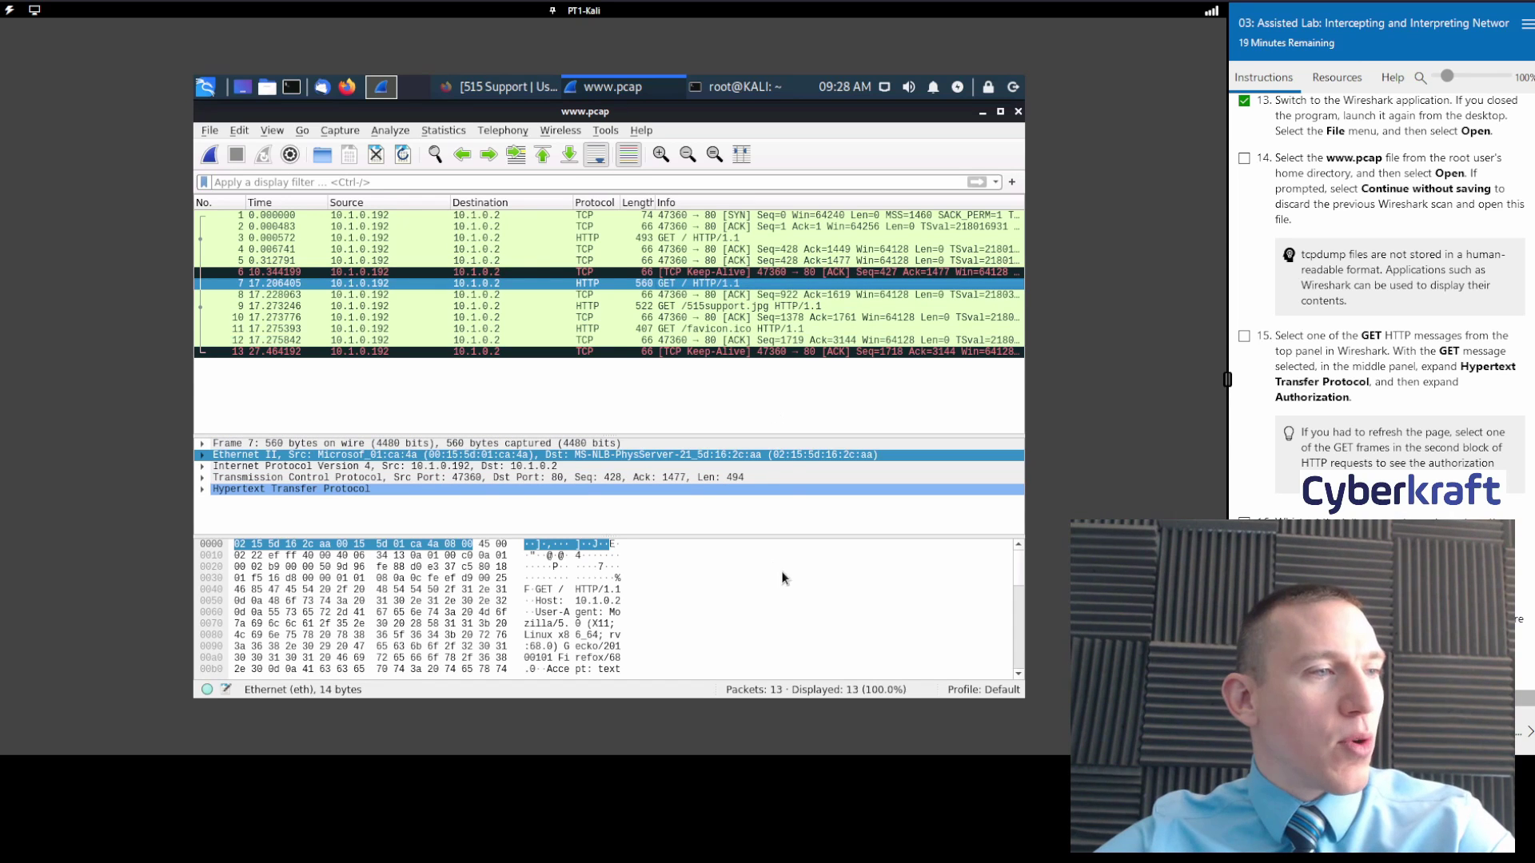
{"action": "scroll", "coordinate": [780, 571], "scroll_direction": "down", "scroll_amount": 8}
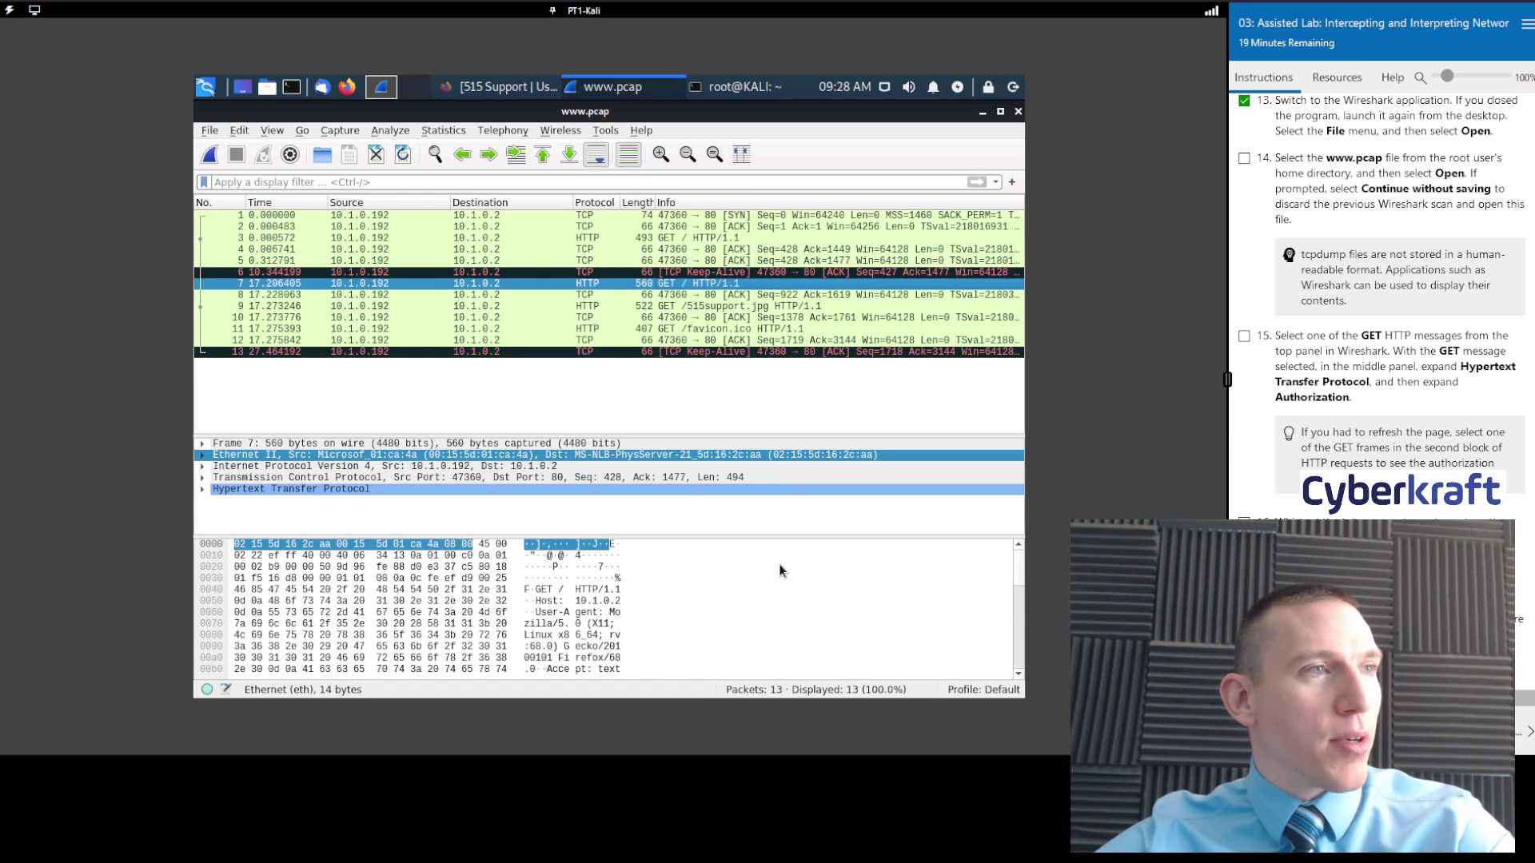
{"action": "left_click", "coordinate": [722, 309]}
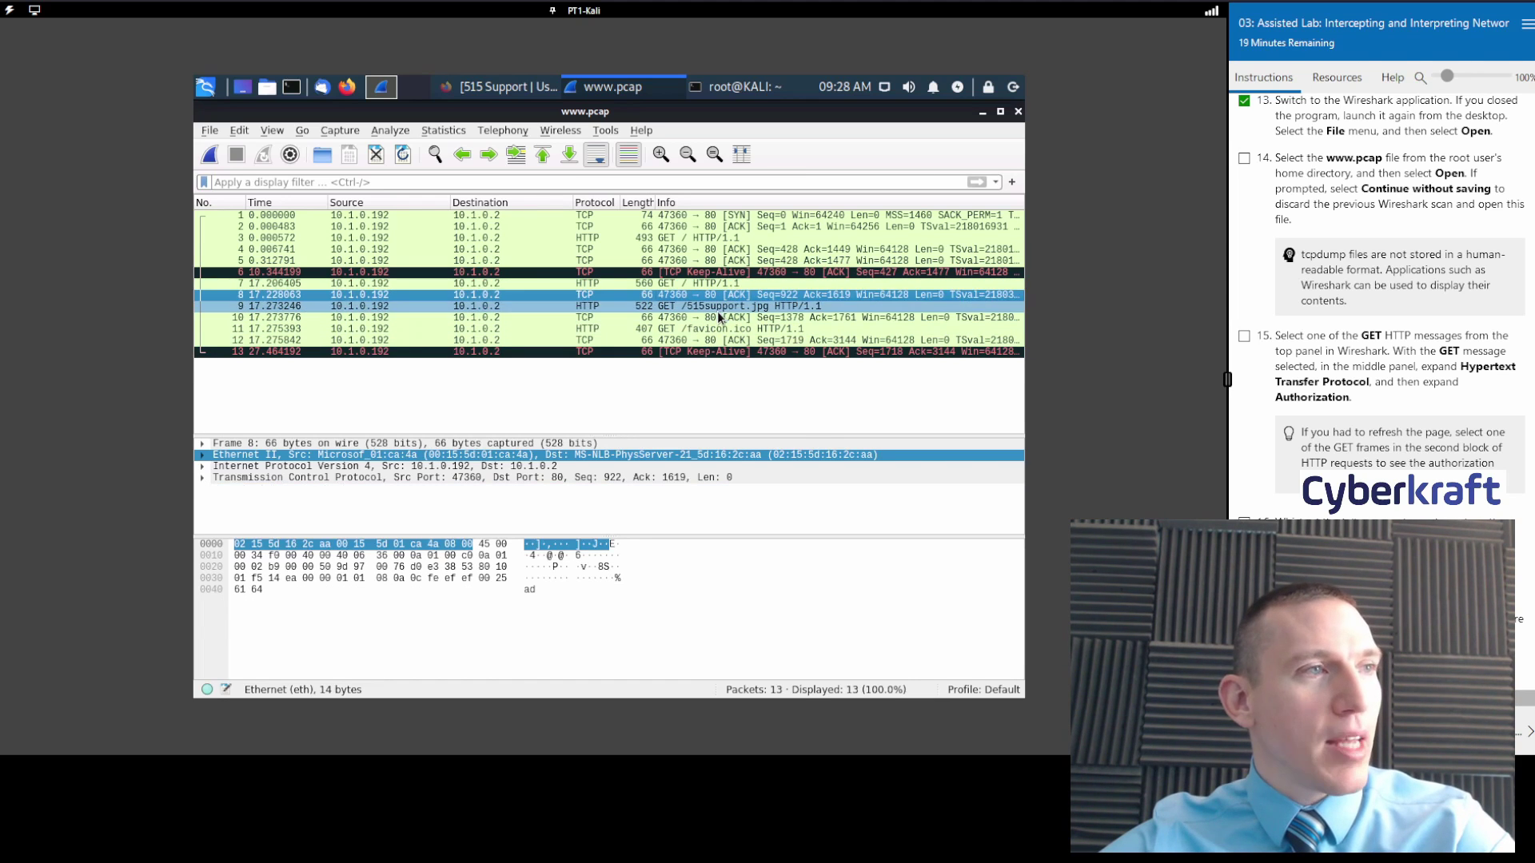
{"action": "scroll", "coordinate": [1355, 320], "scroll_direction": "down", "scroll_amount": 1}
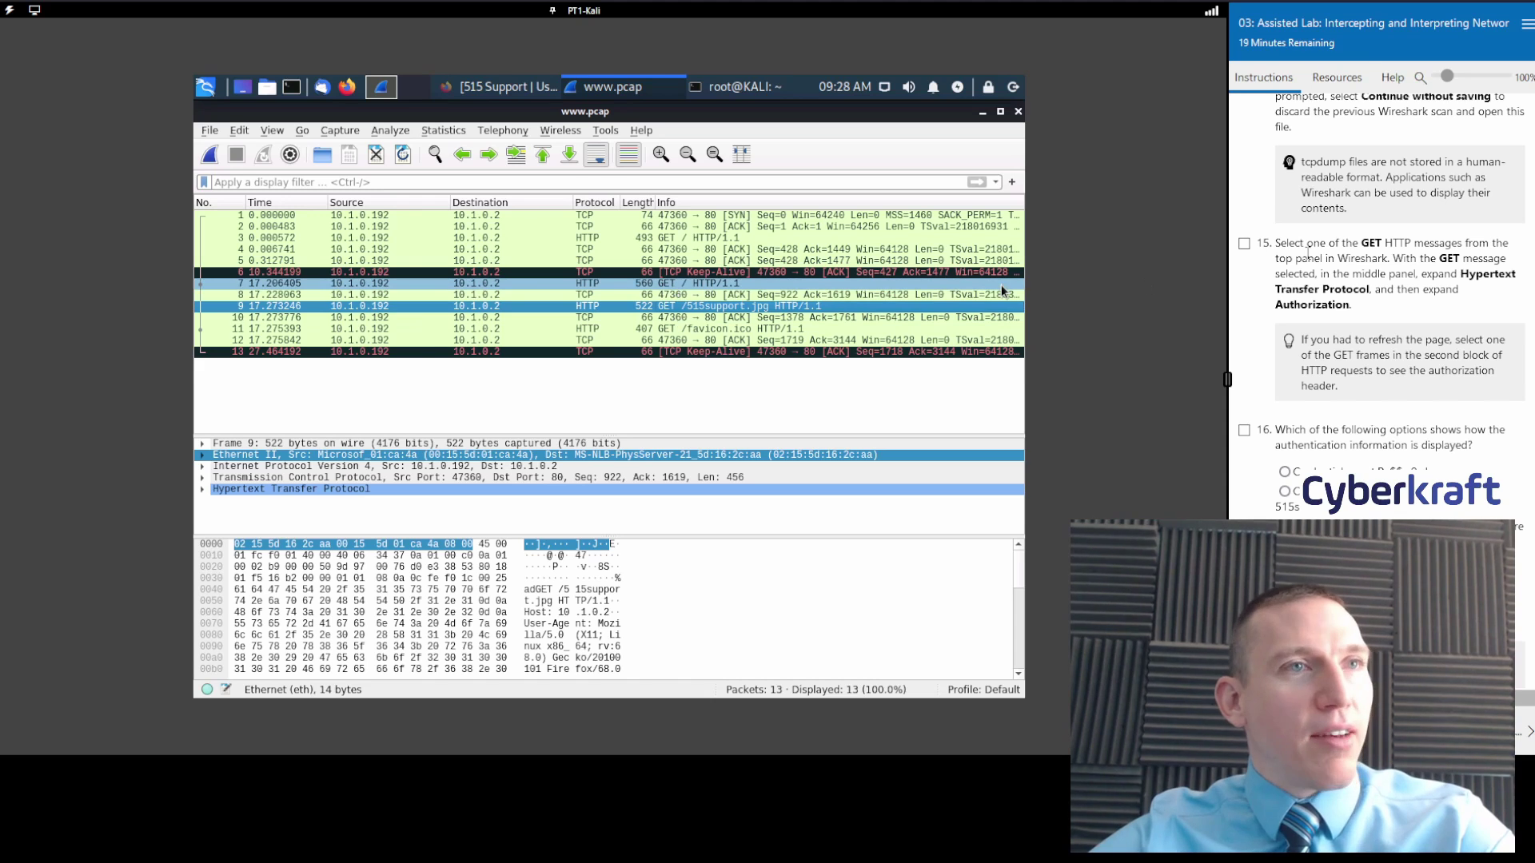
{"action": "left_click", "coordinate": [1244, 243]}
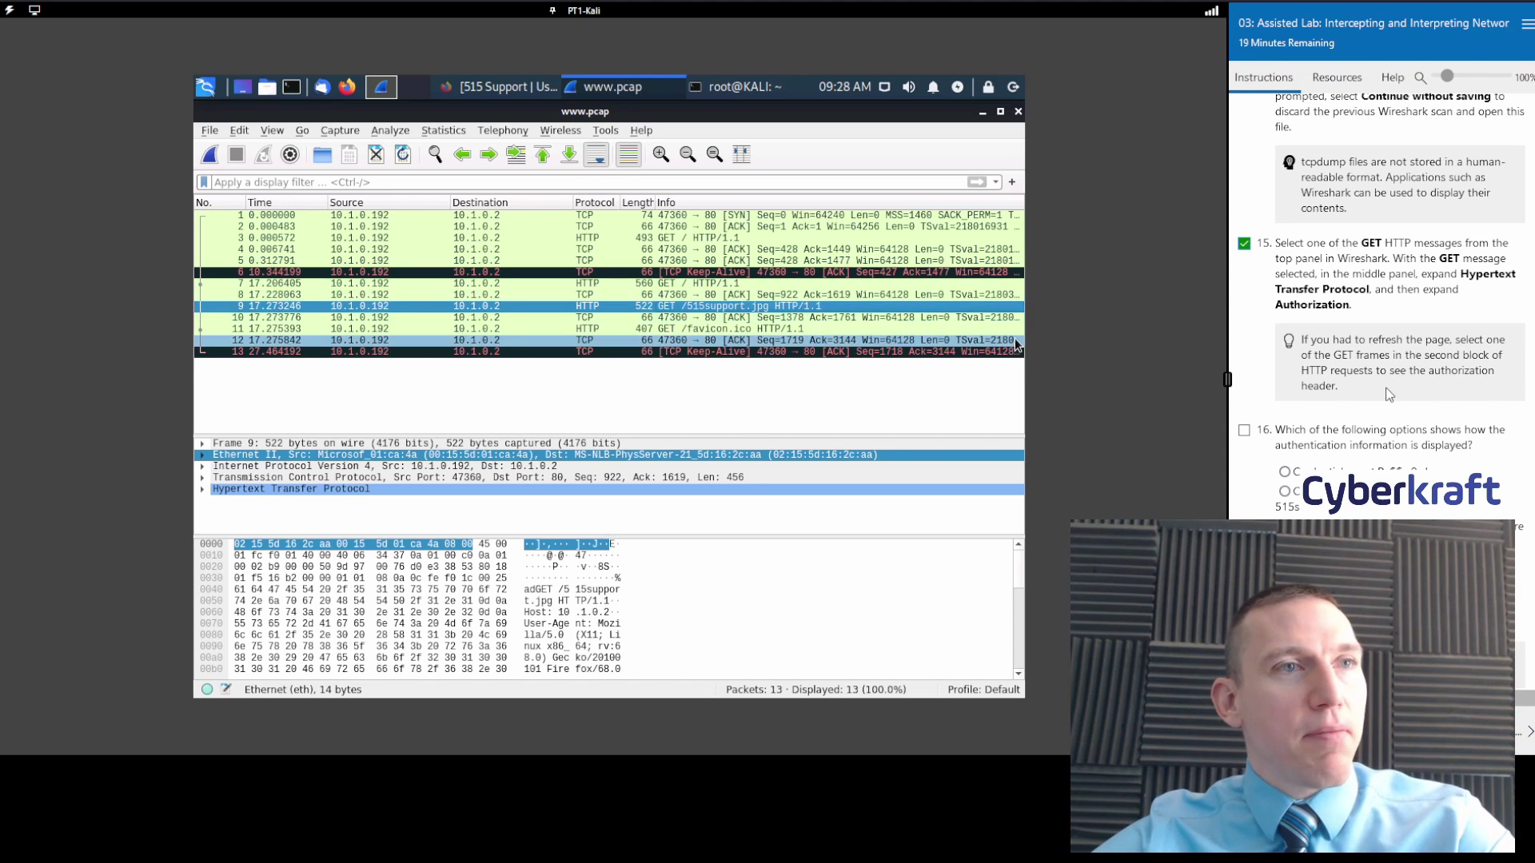
Revisit the GET / requests in frames 7 and 3, scrolling their bytes for the Authorization header.
{"action": "scroll", "coordinate": [1388, 393], "scroll_direction": "down", "scroll_amount": 1}
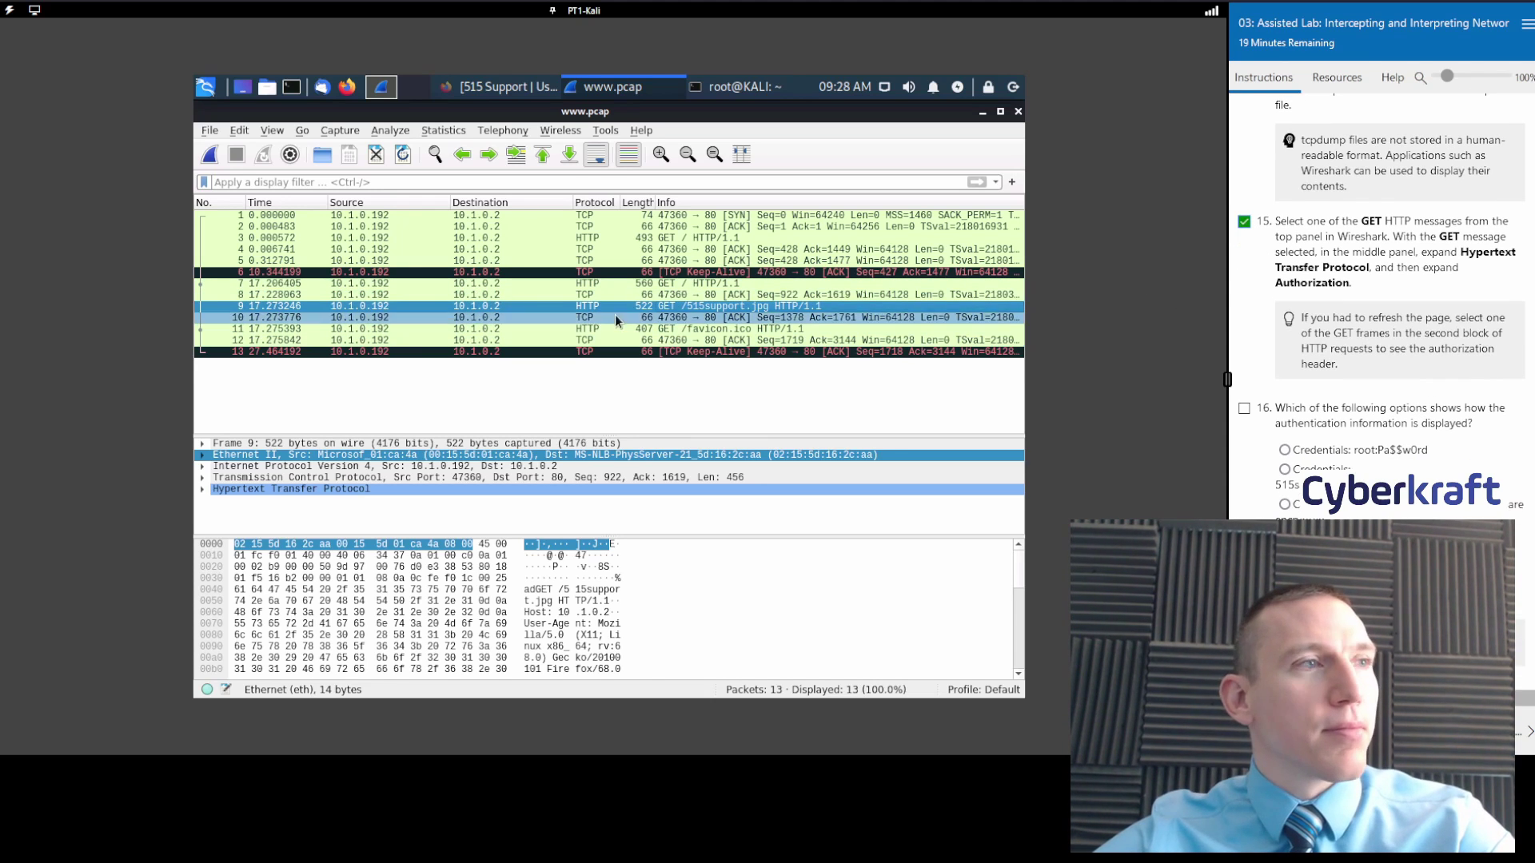
{"action": "left_click", "coordinate": [690, 284]}
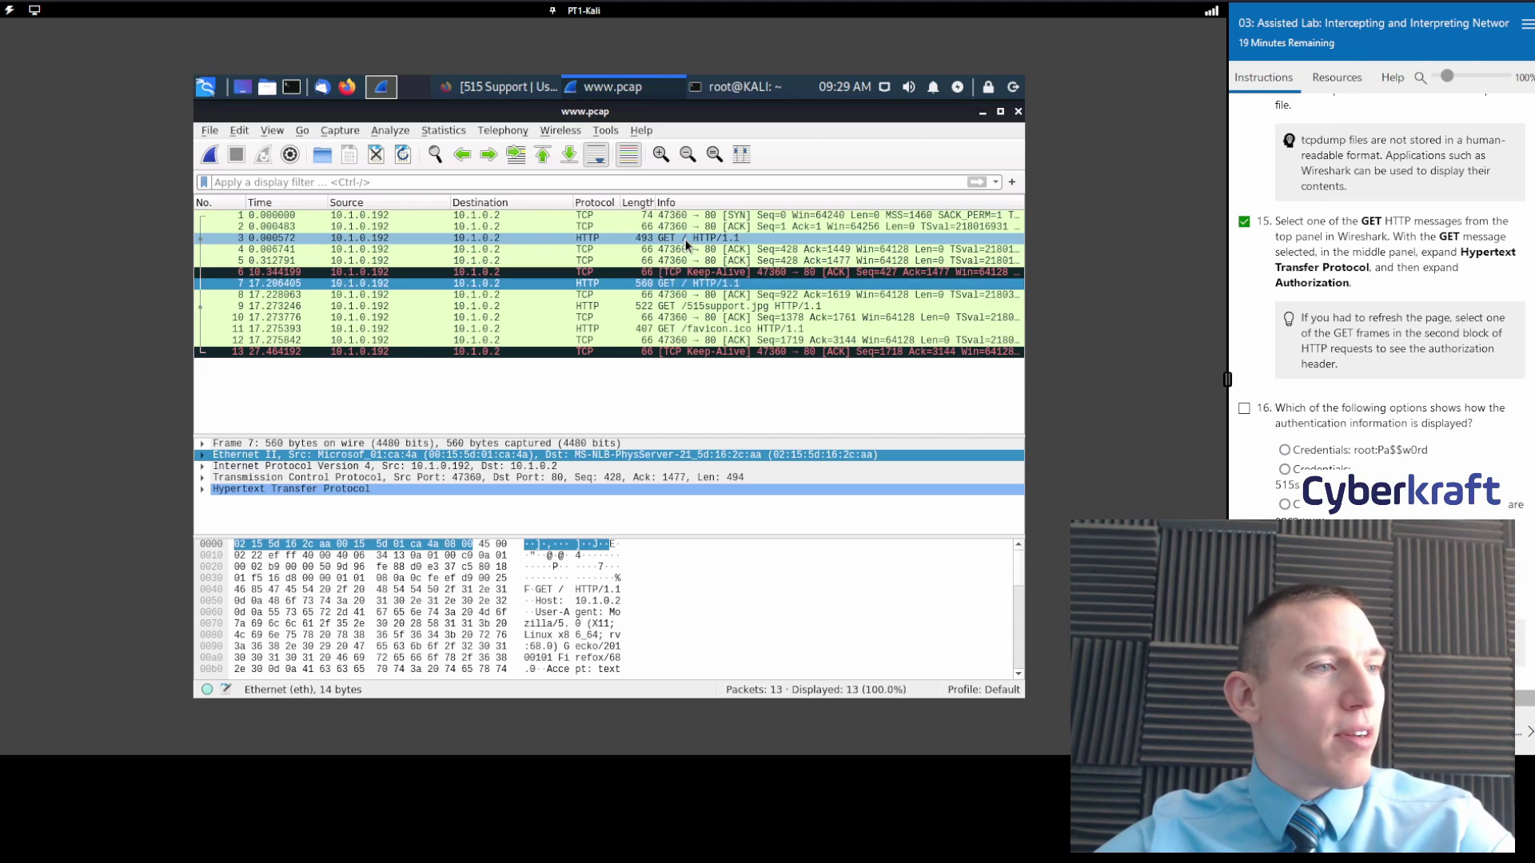
{"action": "left_click", "coordinate": [686, 240]}
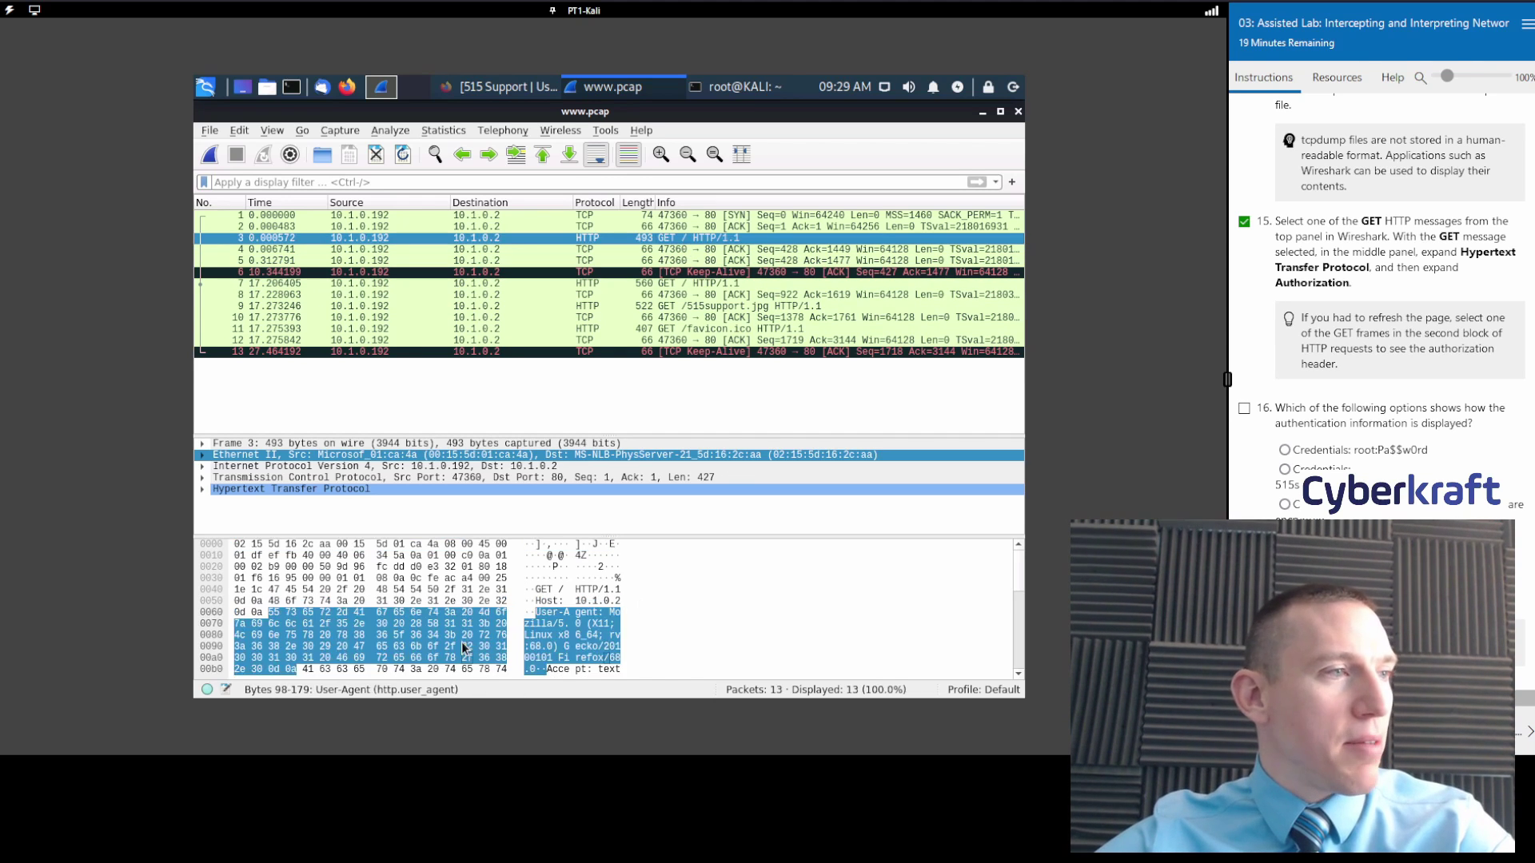
{"action": "scroll", "coordinate": [592, 616], "scroll_direction": "down", "scroll_amount": 6}
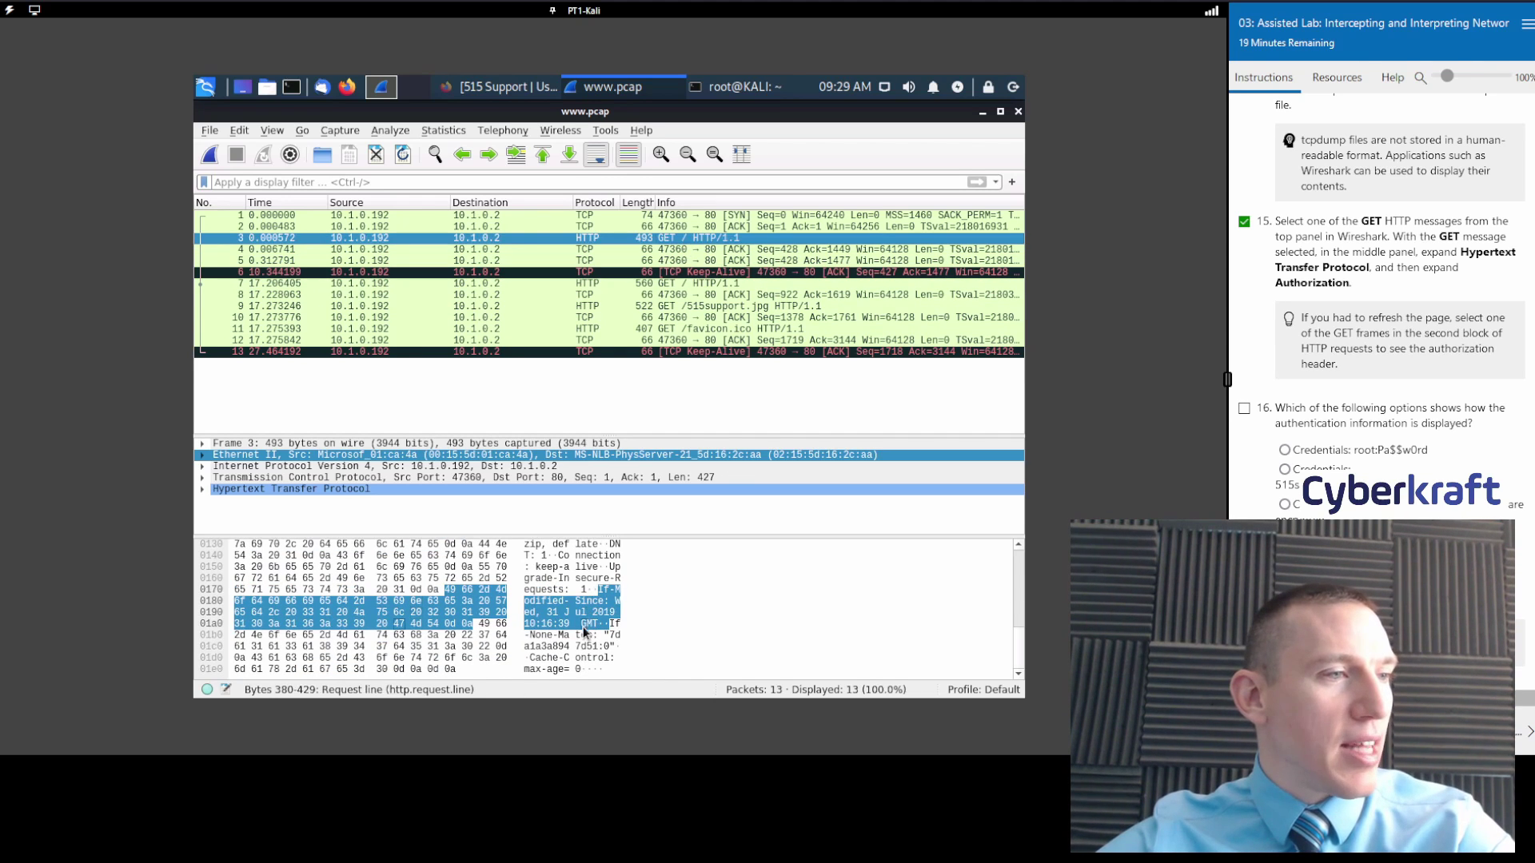
{"action": "scroll", "coordinate": [593, 615], "scroll_direction": "up", "scroll_amount": 6}
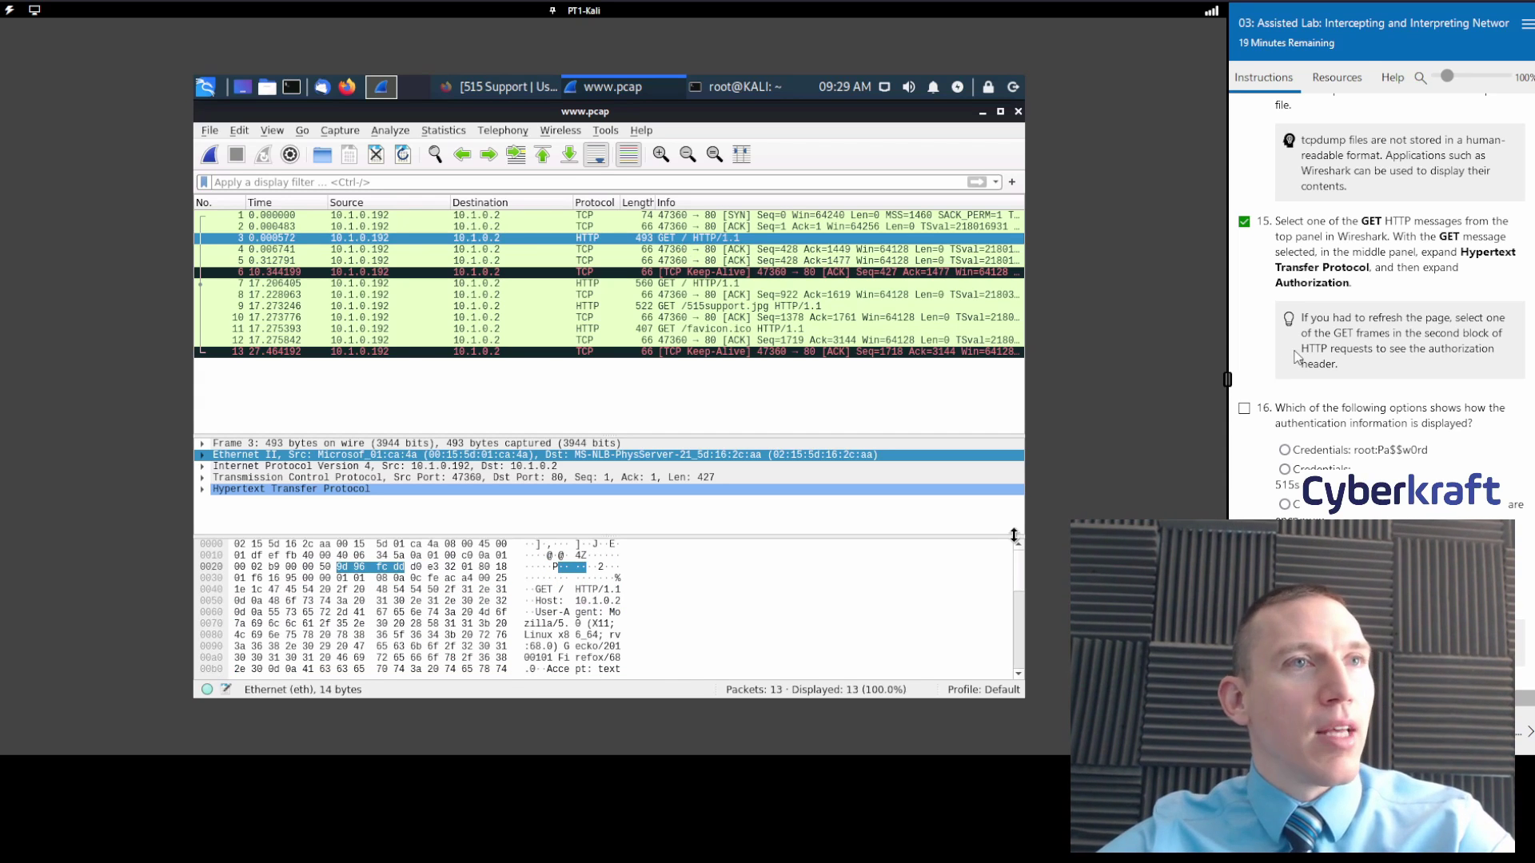
{"action": "scroll", "coordinate": [1364, 363], "scroll_direction": "up", "scroll_amount": 10}
{"action": "scroll", "coordinate": [1364, 364], "scroll_direction": "down", "scroll_amount": 5}
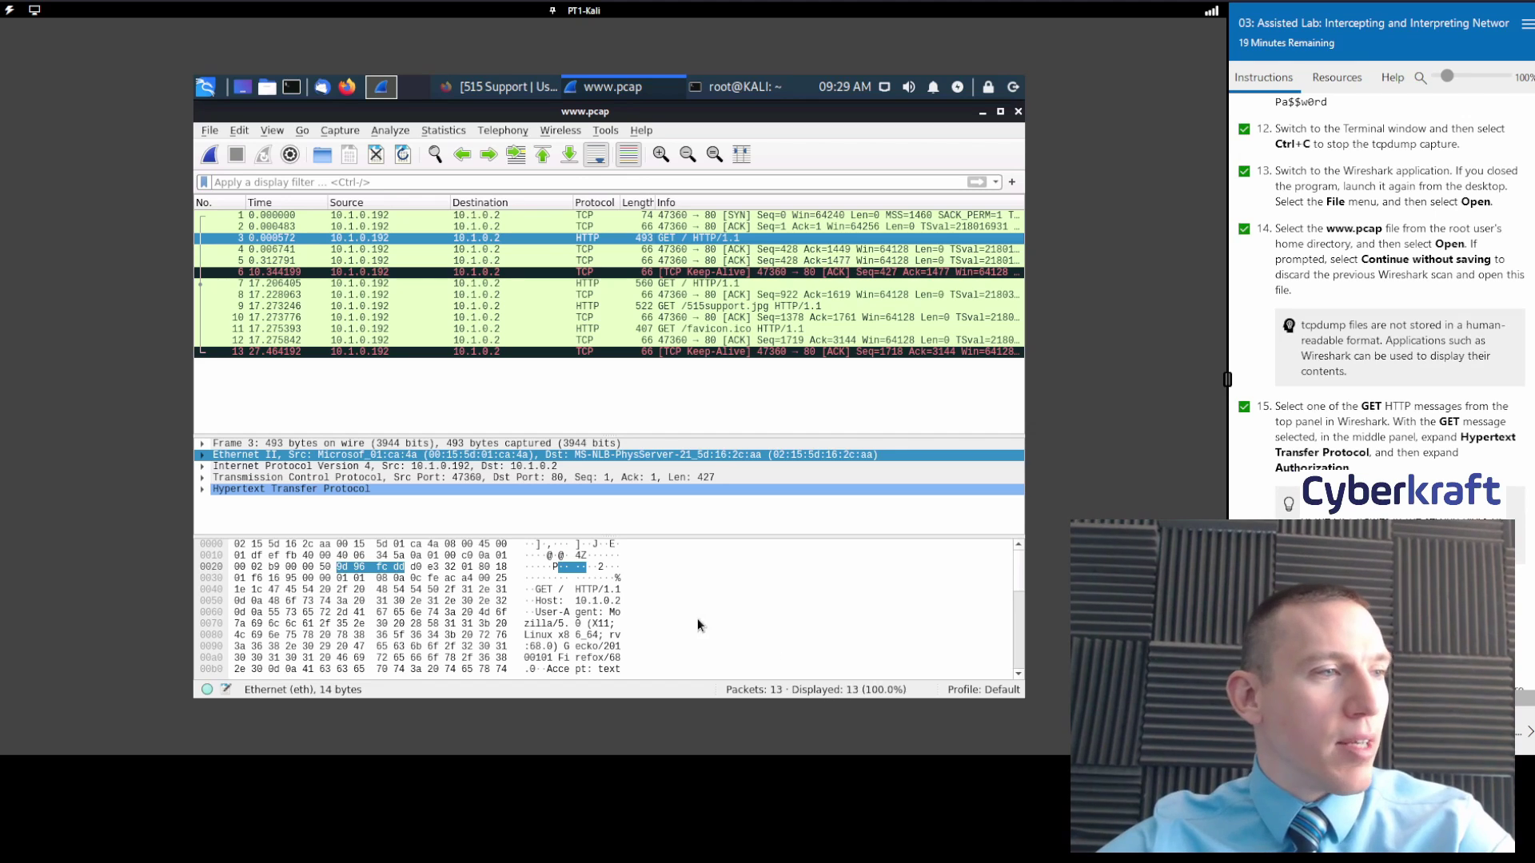
Inspect frame 7, packet 8, GET /515support.jpg in frame 9 and GET /favicon.ico in frame 11.
{"action": "left_click", "coordinate": [673, 283]}
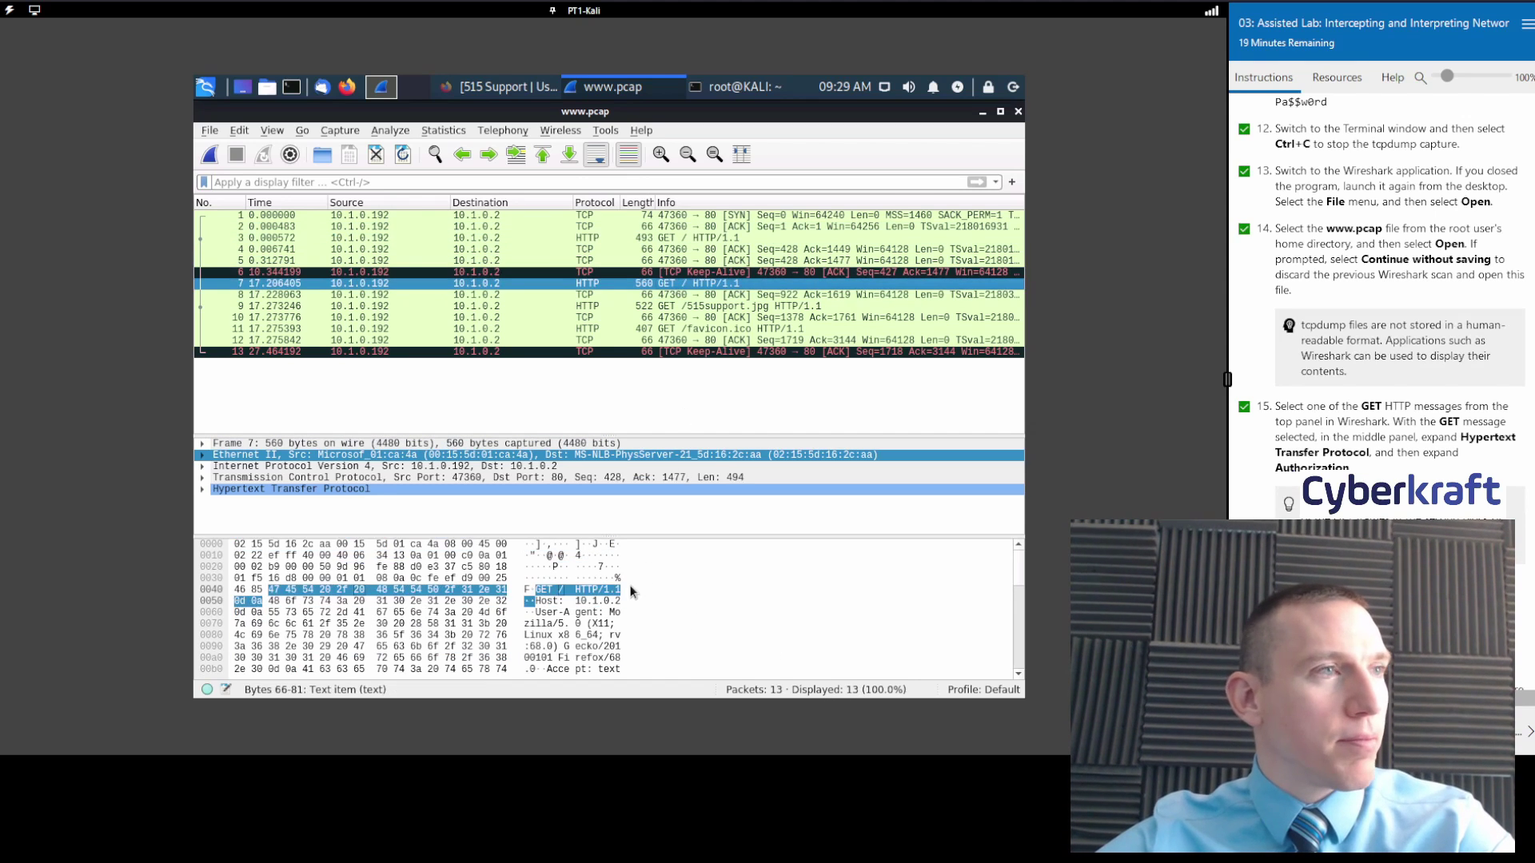
{"action": "scroll", "coordinate": [601, 638], "scroll_direction": "down", "scroll_amount": 8}
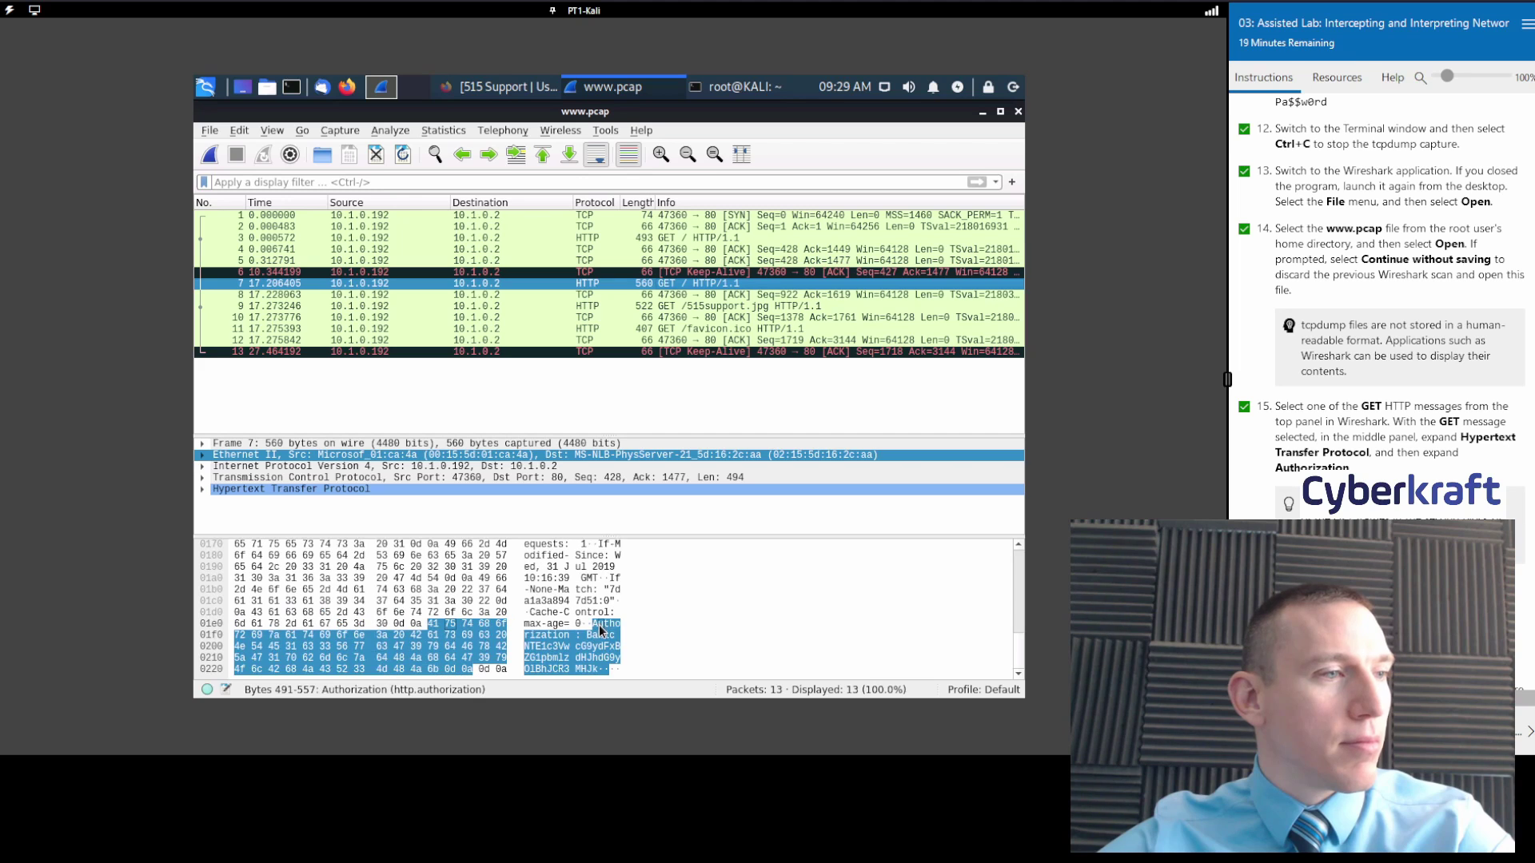
{"action": "left_click", "coordinate": [662, 297]}
{"action": "left_click", "coordinate": [678, 311]}
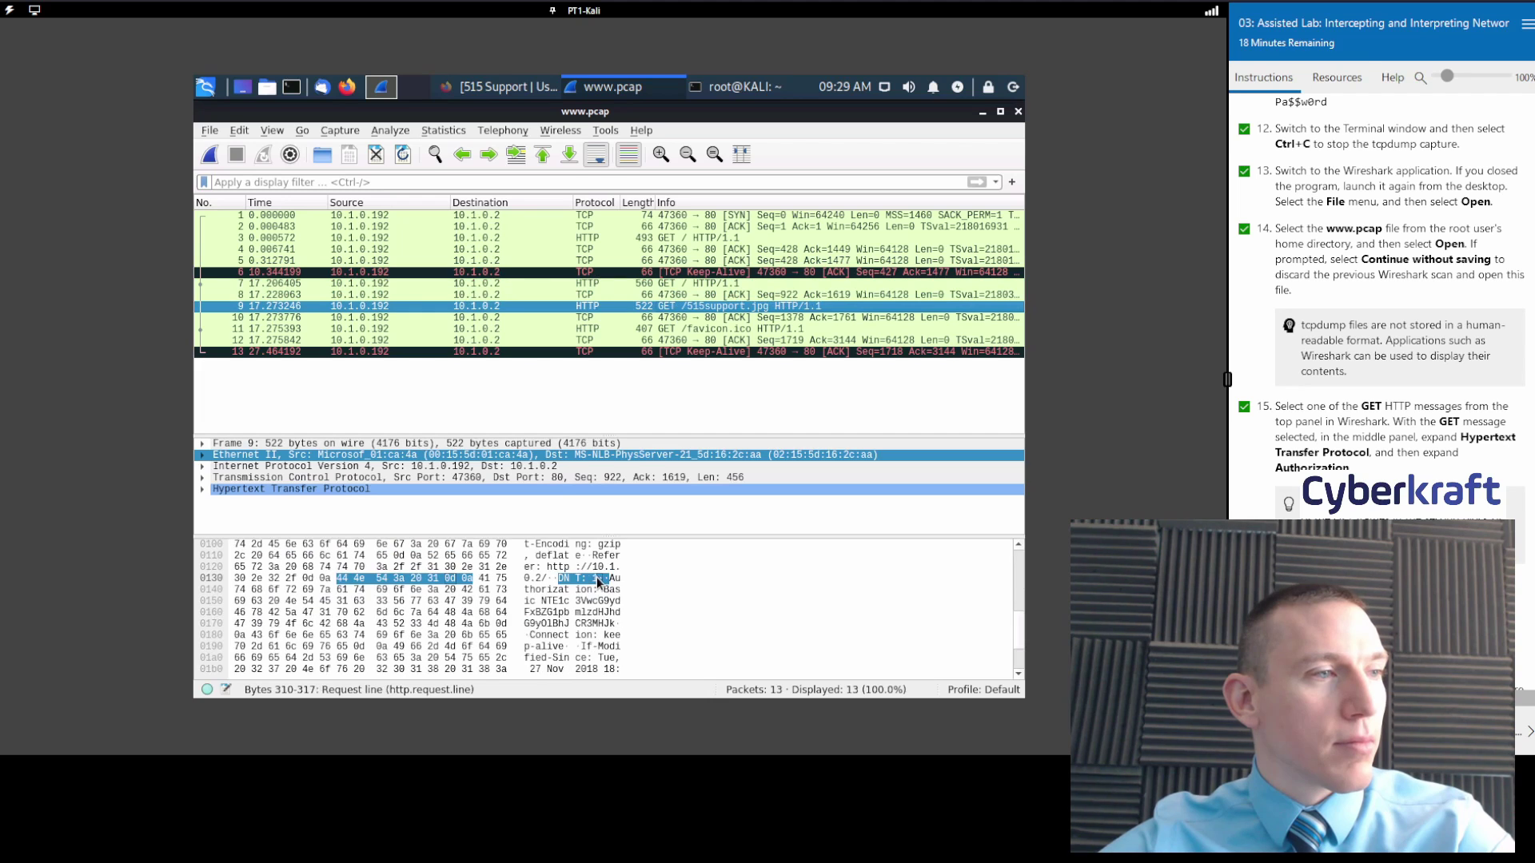
{"action": "scroll", "coordinate": [601, 591], "scroll_direction": "down", "scroll_amount": 7}
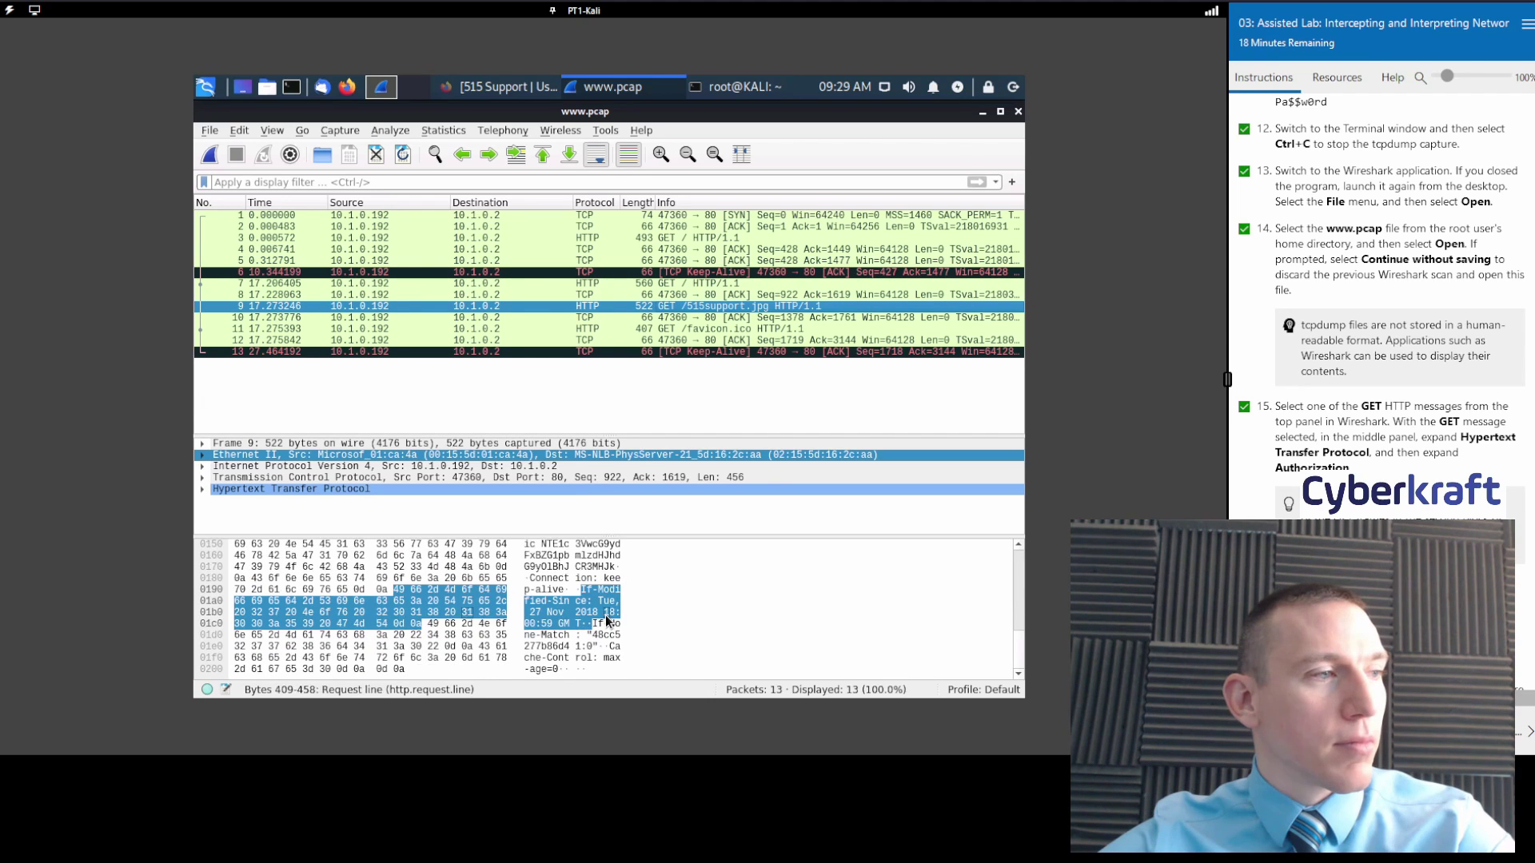
{"action": "left_click", "coordinate": [708, 329]}
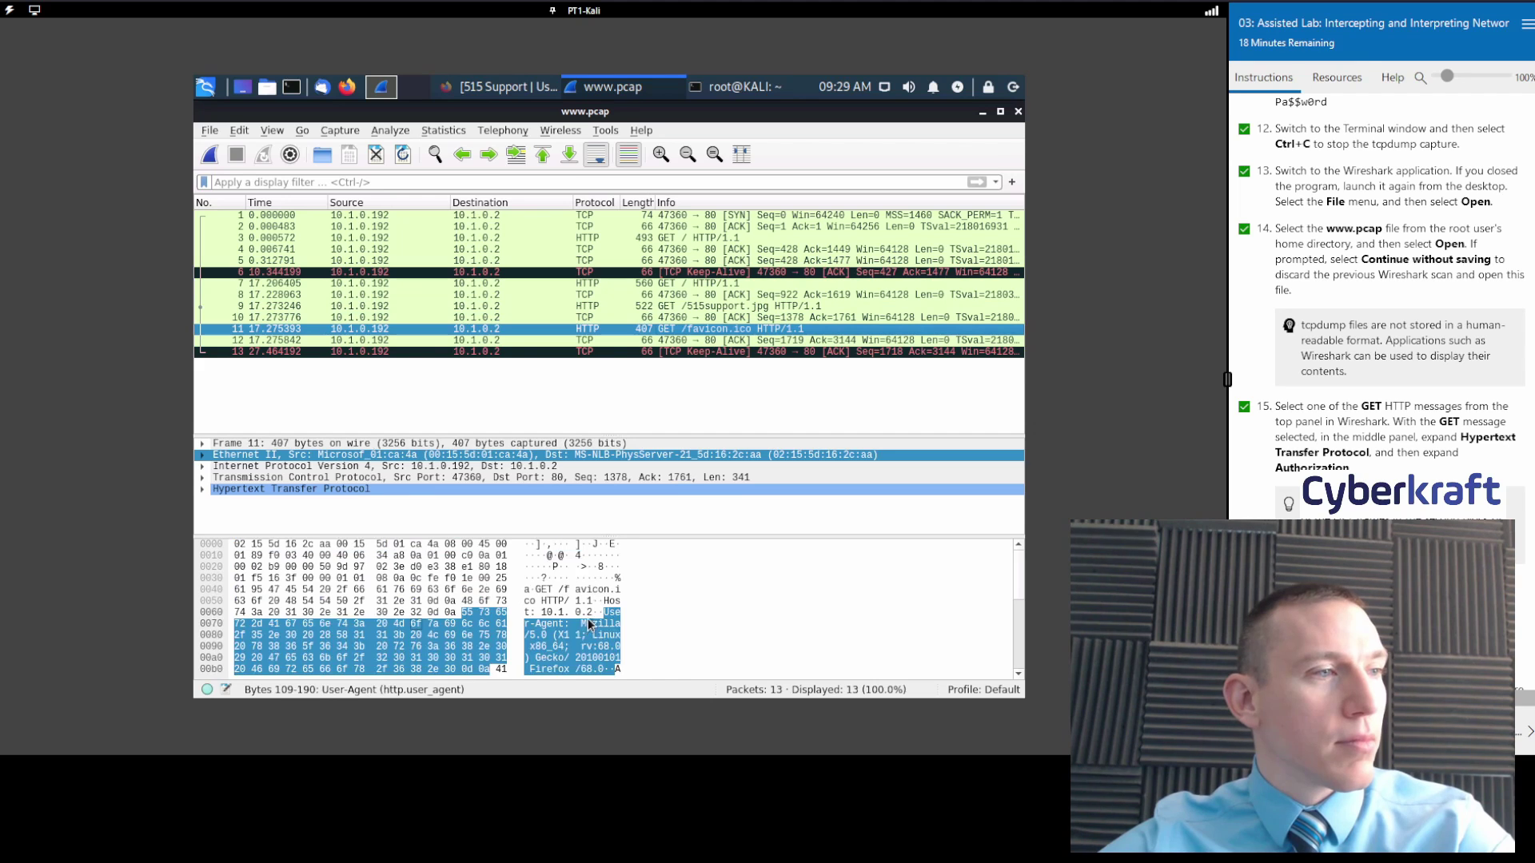
{"action": "scroll", "coordinate": [592, 621], "scroll_direction": "down", "scroll_amount": 5}
{"action": "scroll", "coordinate": [594, 618], "scroll_direction": "up", "scroll_amount": 5}
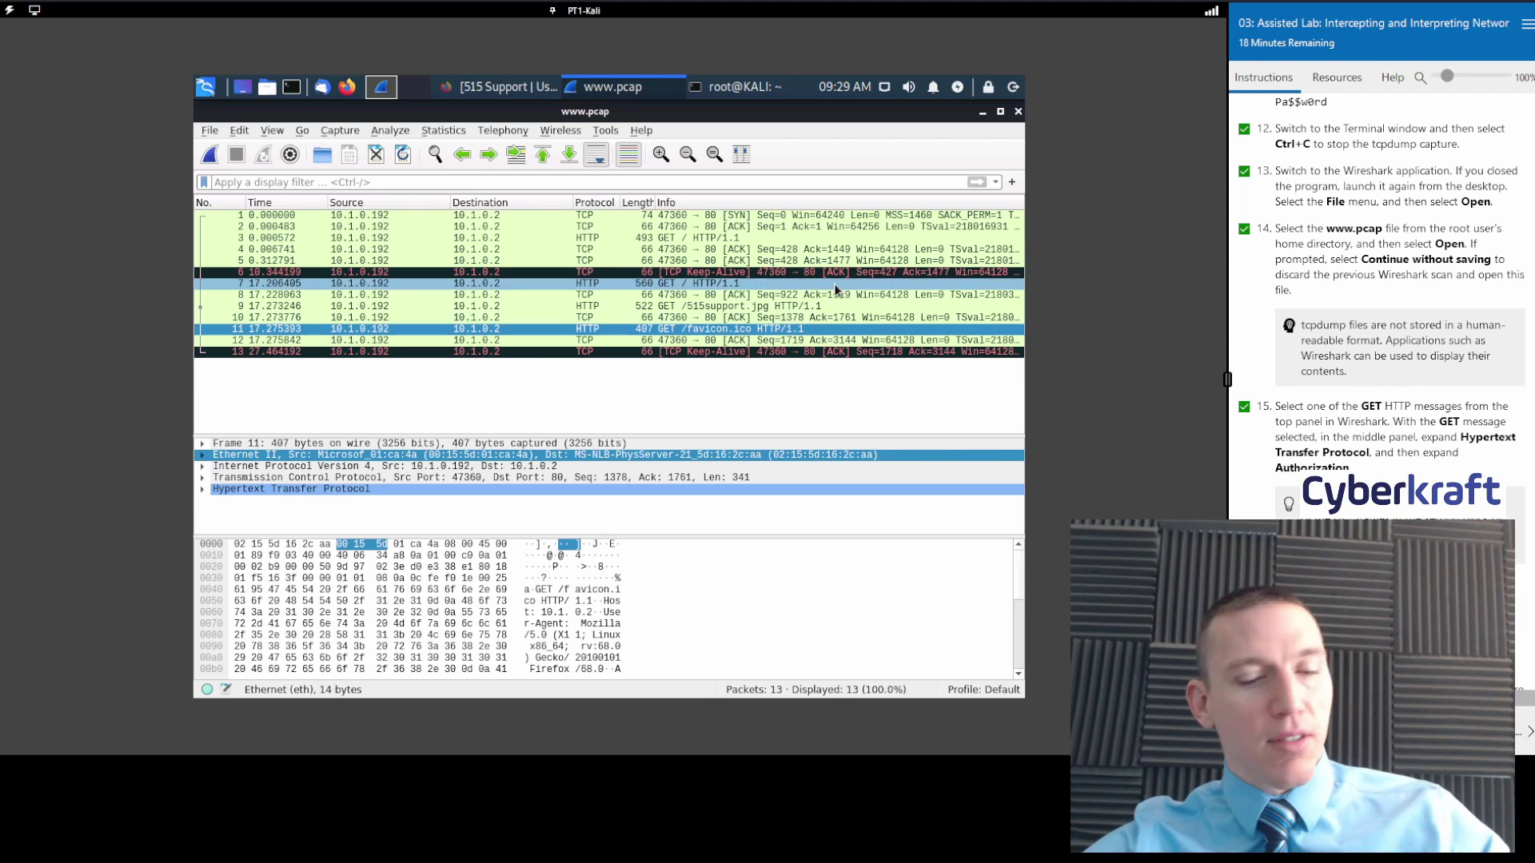
Try display filters 'cre', 'GET' and 'get', browsing the recent filters list, then clear them.
{"action": "type", "text": "c"}
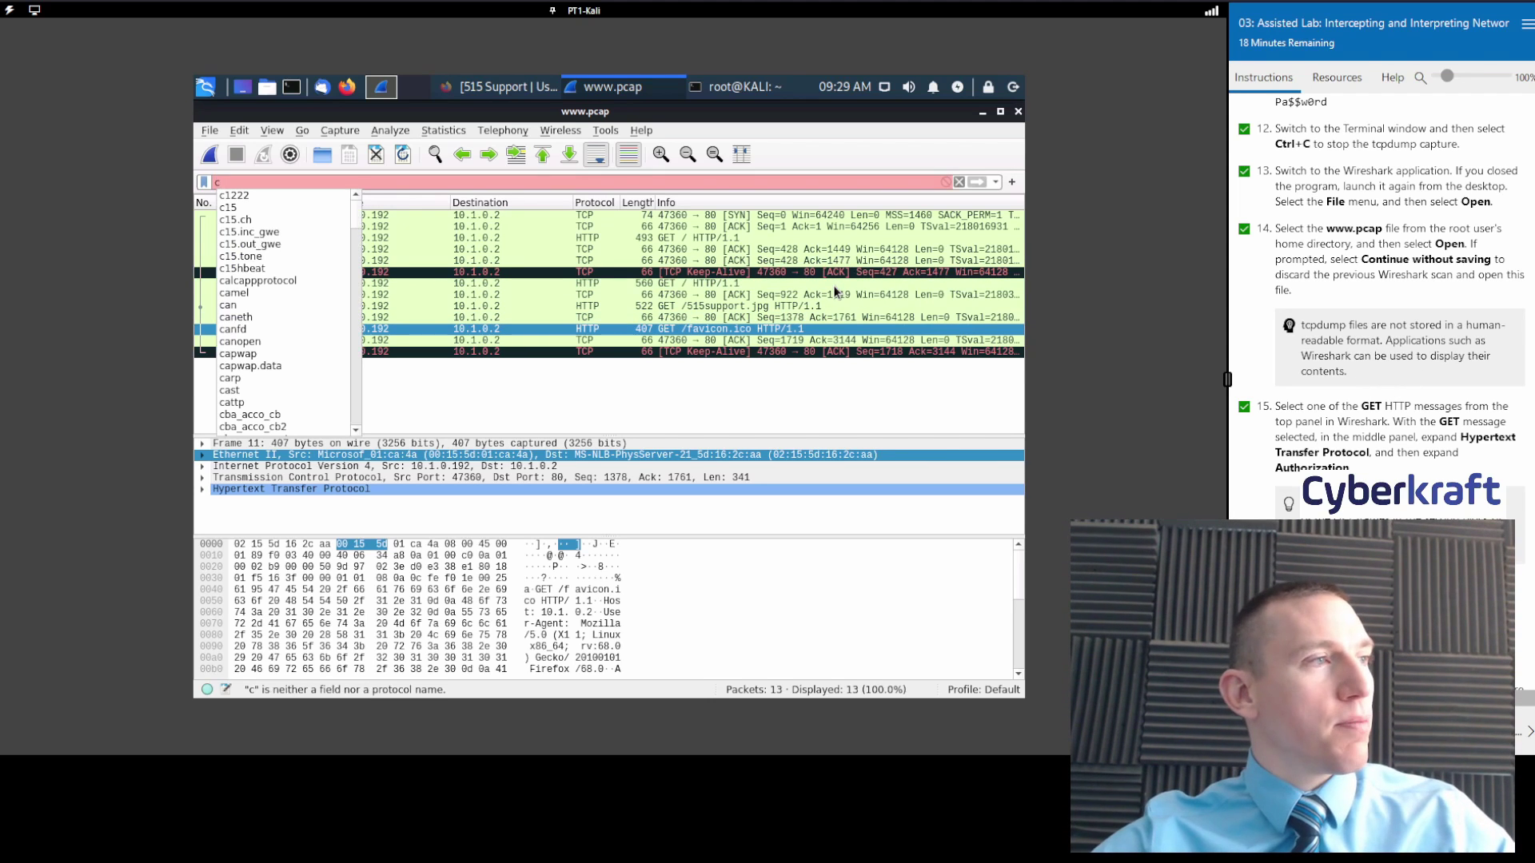
{"action": "type", "text": "re"}
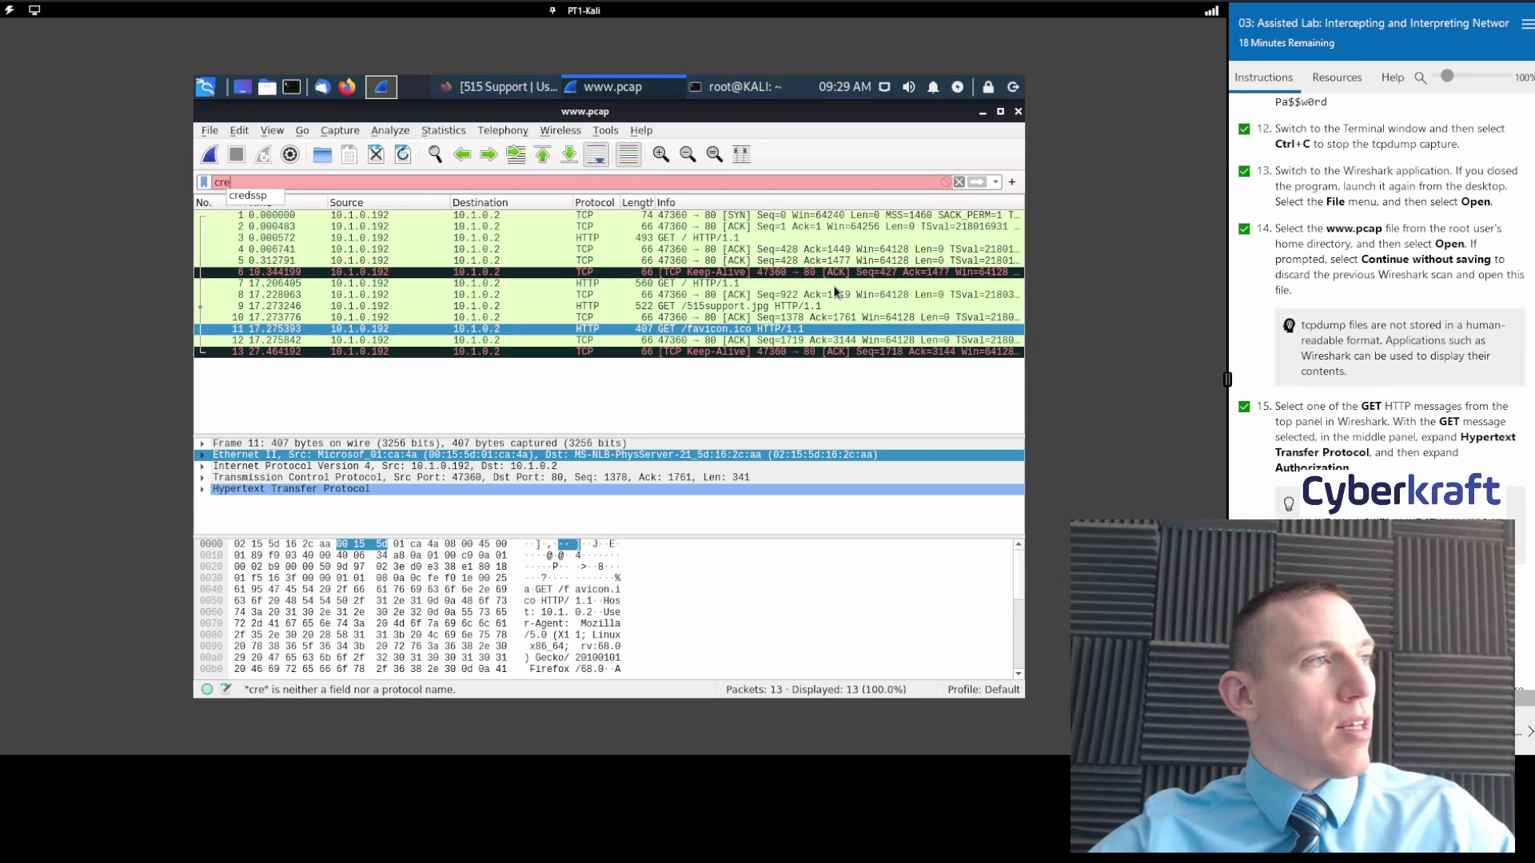
{"action": "key", "text": "BackSpace"}
{"action": "key", "text": "BackSpace"}
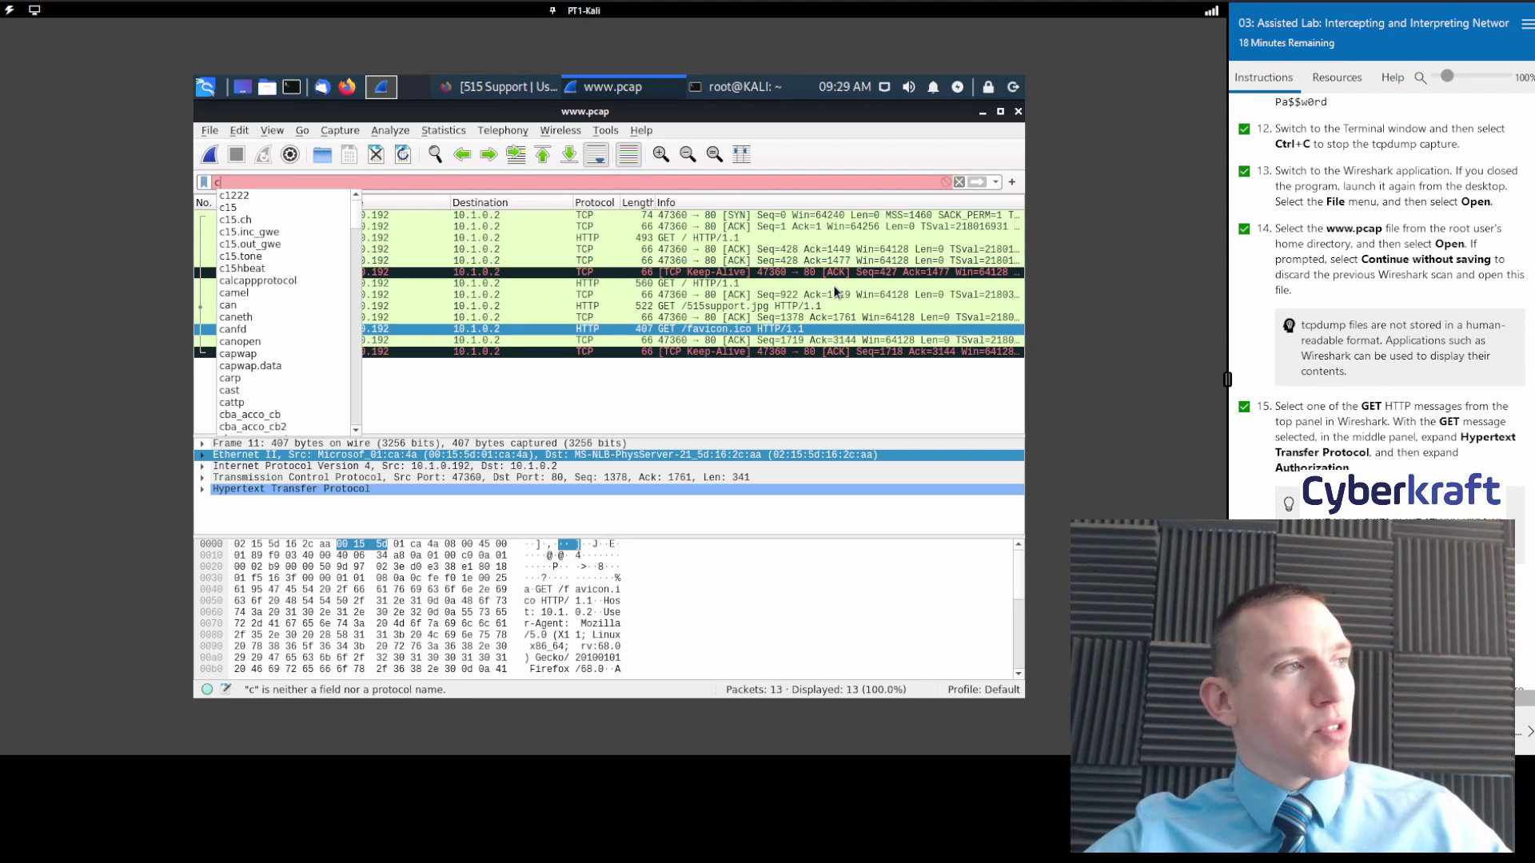
{"action": "key", "text": "BackSpace"}
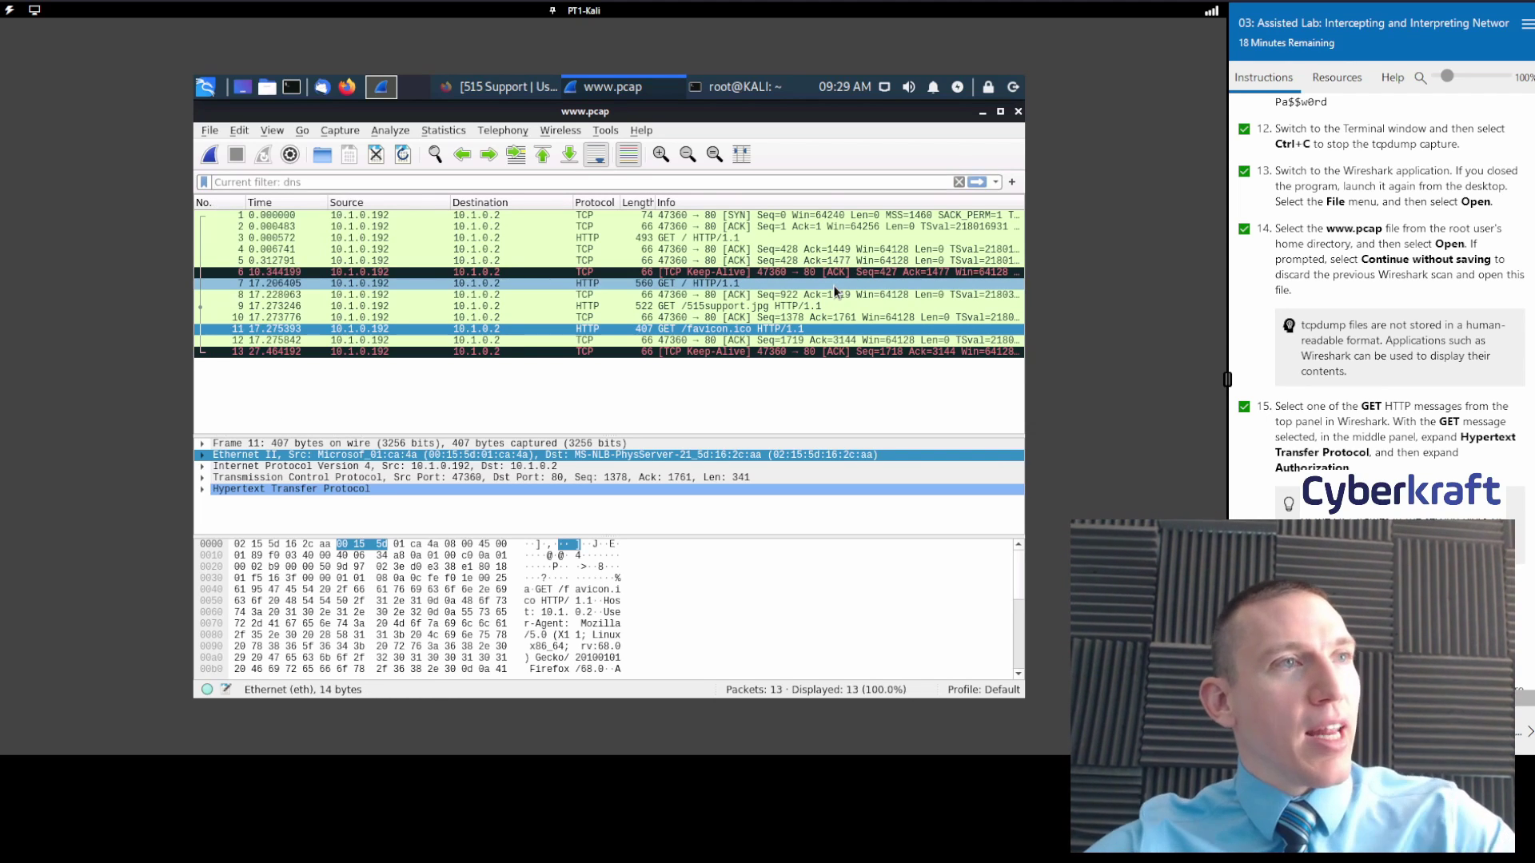
{"action": "left_click", "coordinate": [996, 182]}
{"action": "left_click", "coordinate": [896, 182]}
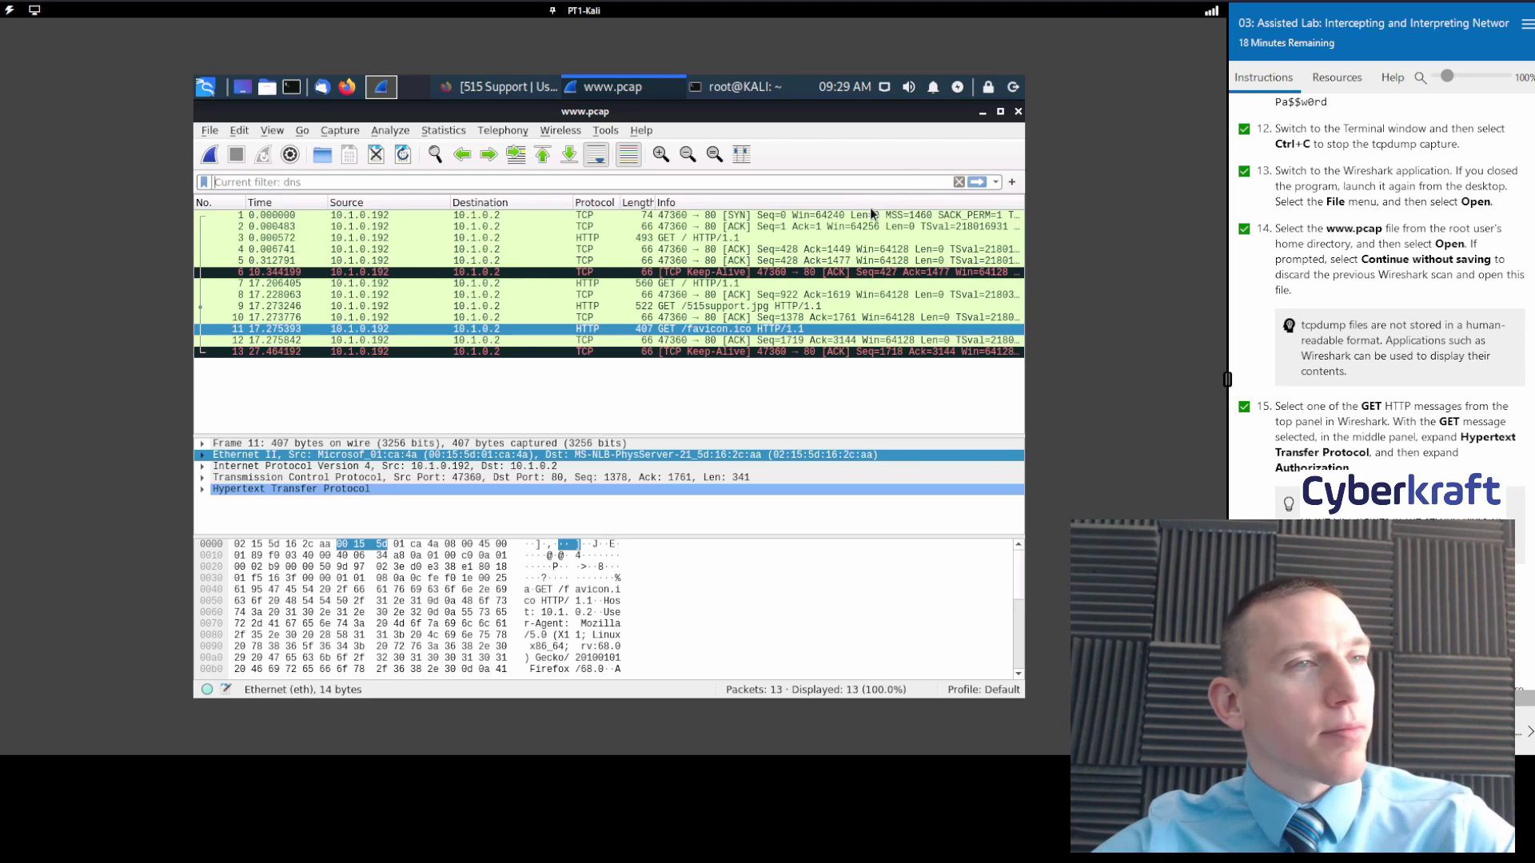
{"action": "left_click", "coordinate": [996, 183]}
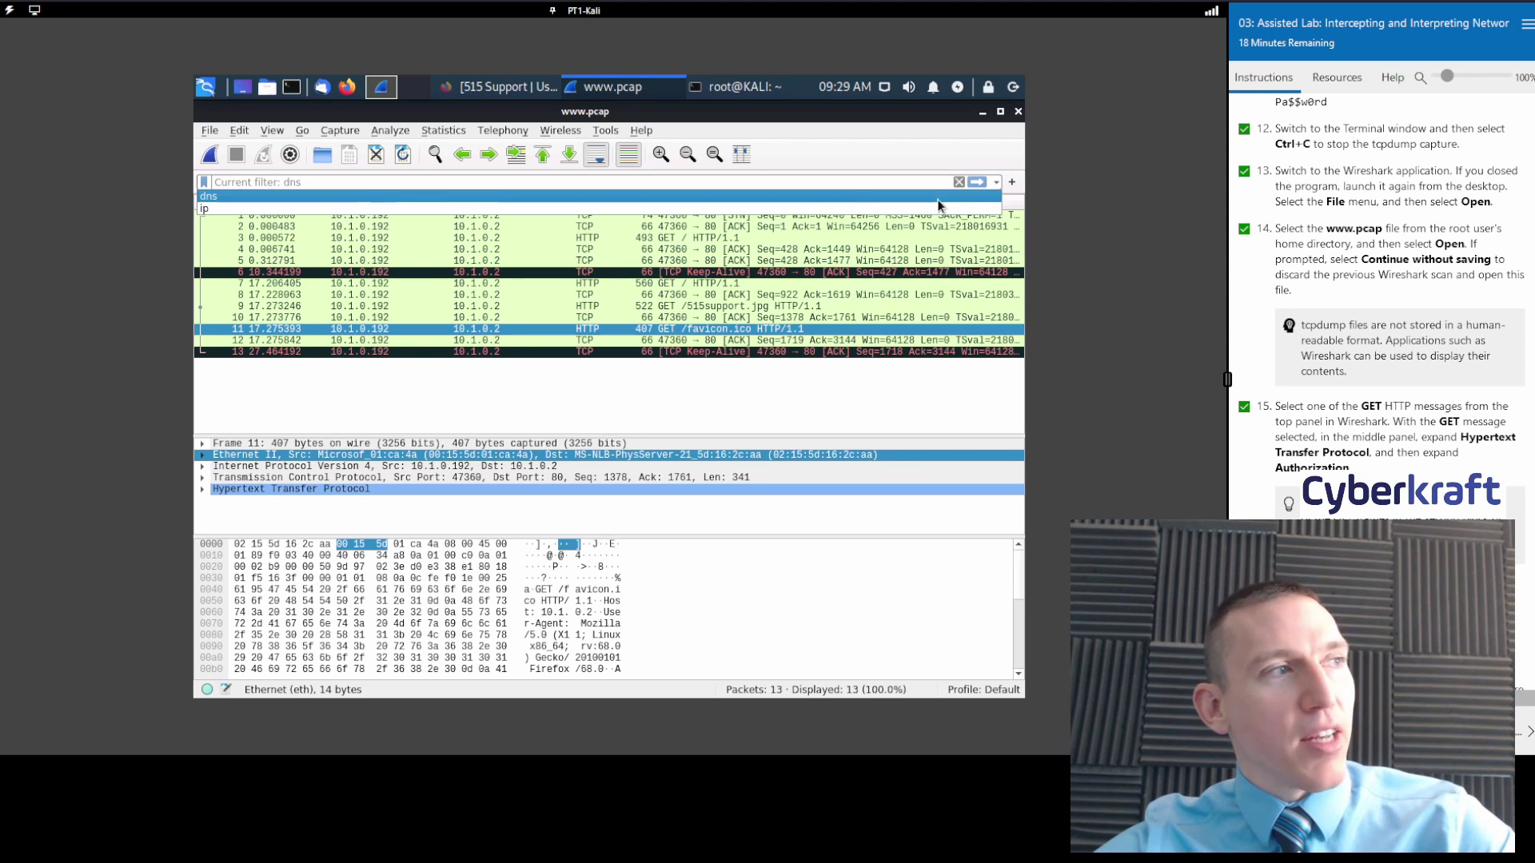
{"action": "left_click", "coordinate": [816, 181]}
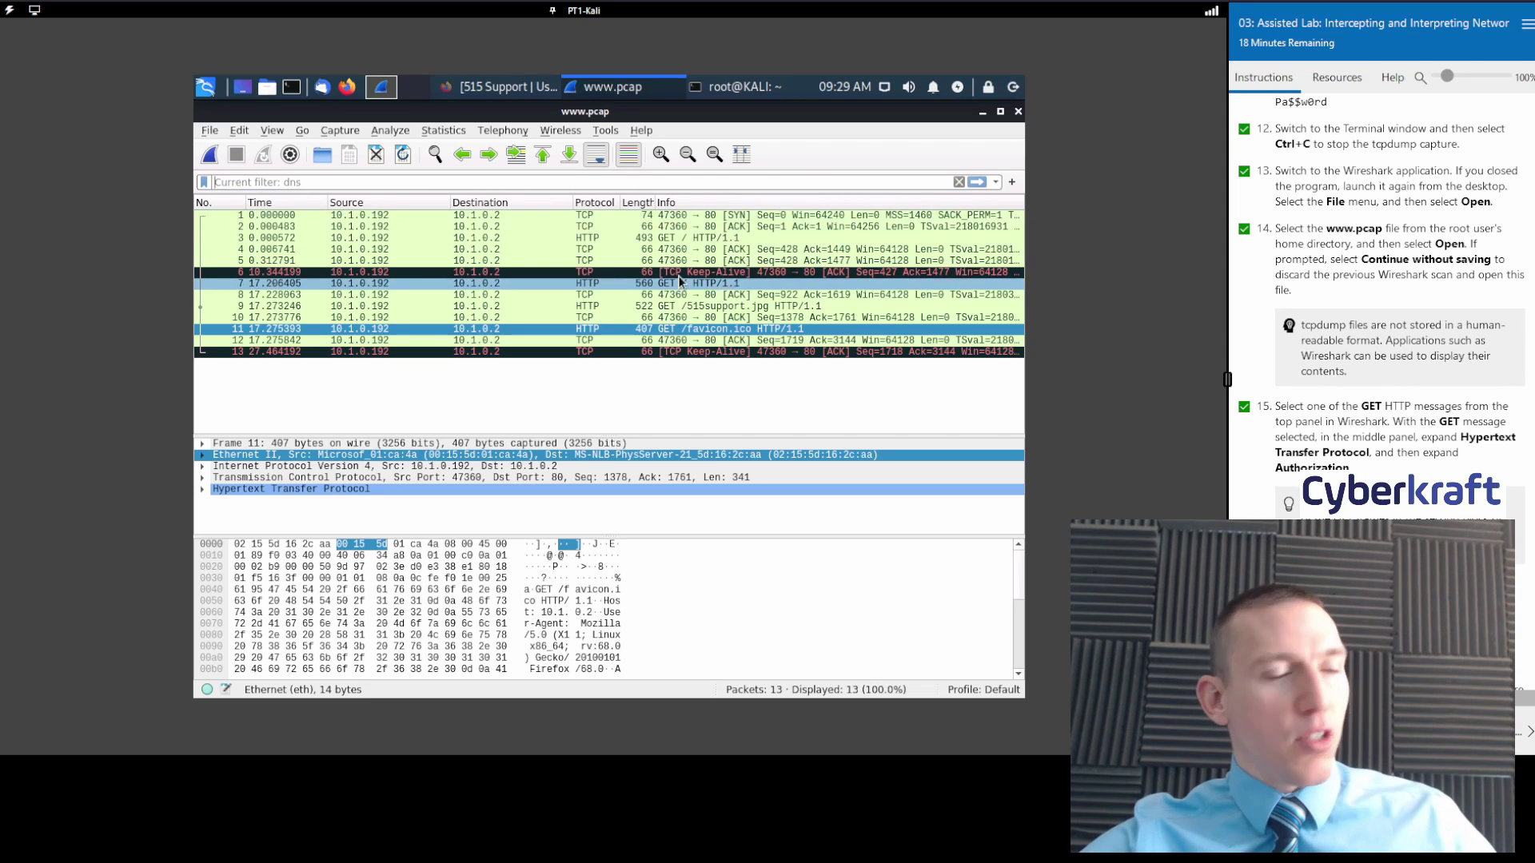
{"action": "type", "text": "GET"}
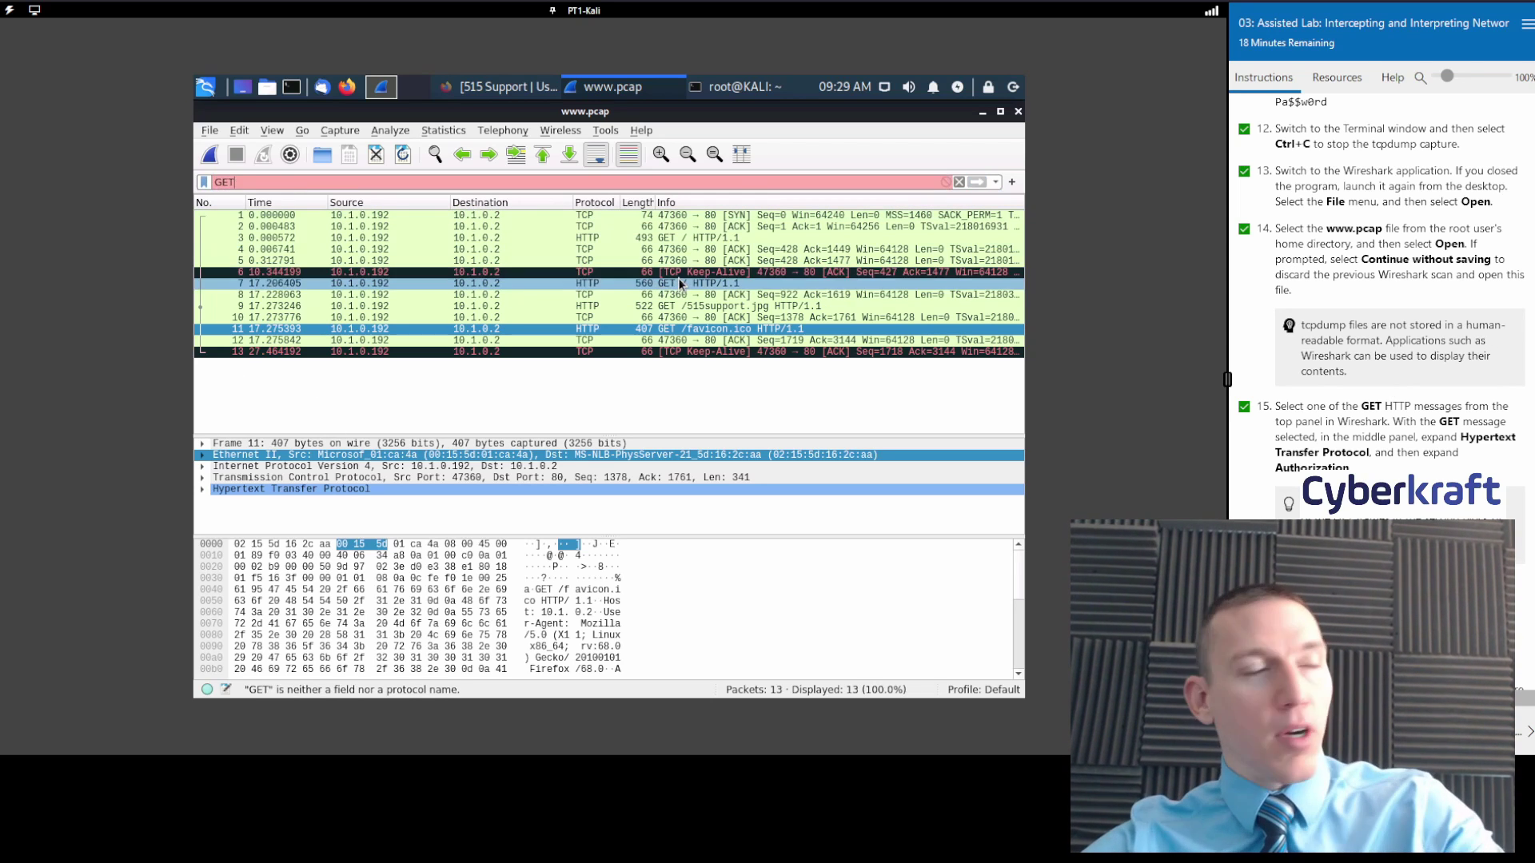
{"action": "key", "text": "BackSpace"}
{"action": "key", "text": "BackSpace"}
{"action": "key", "text": "BackSpace"}
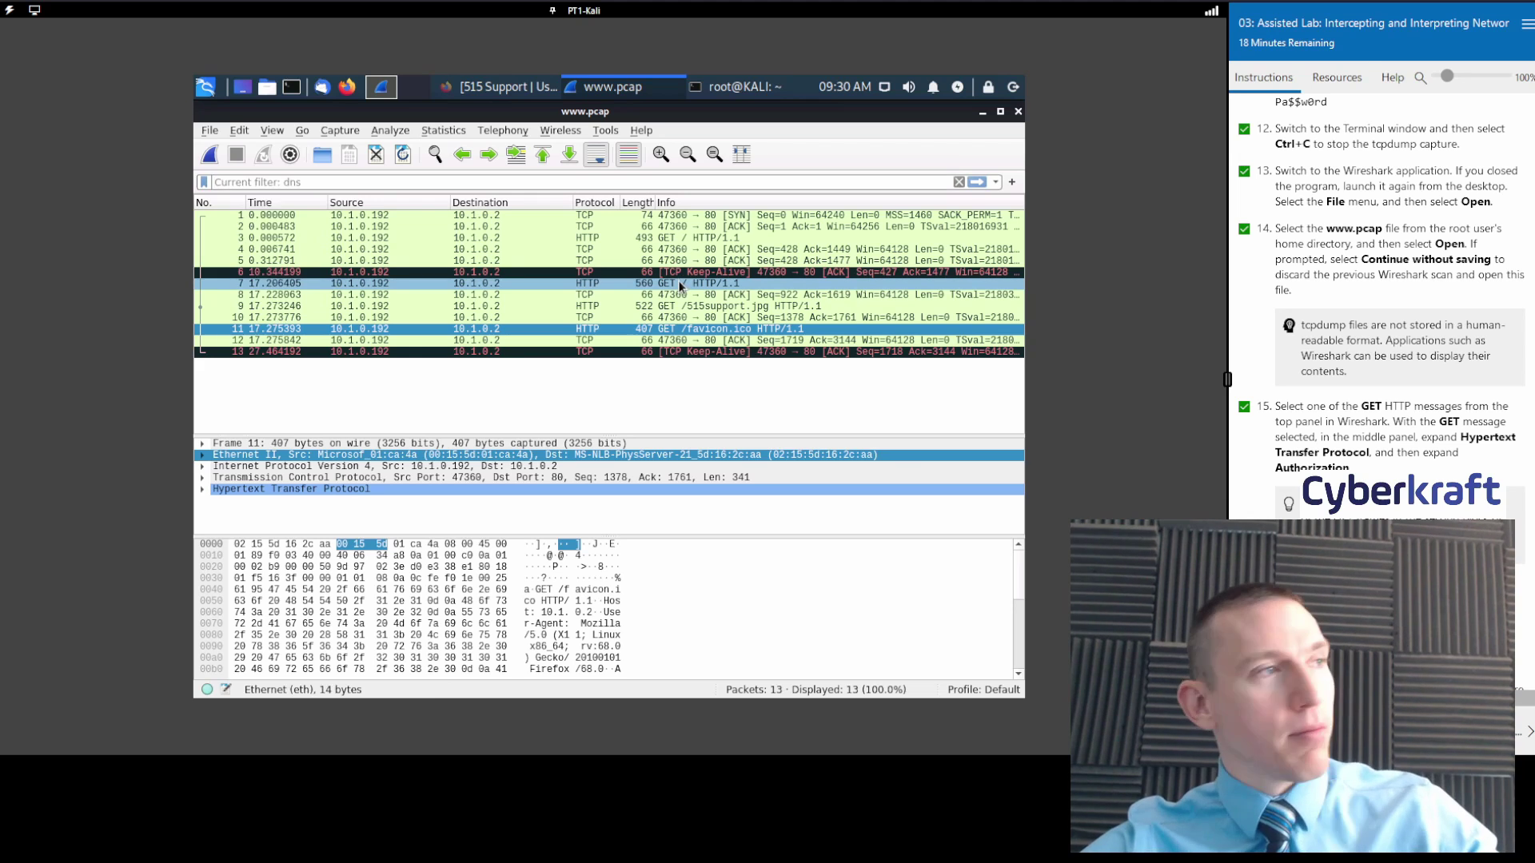
{"action": "type", "text": "get"}
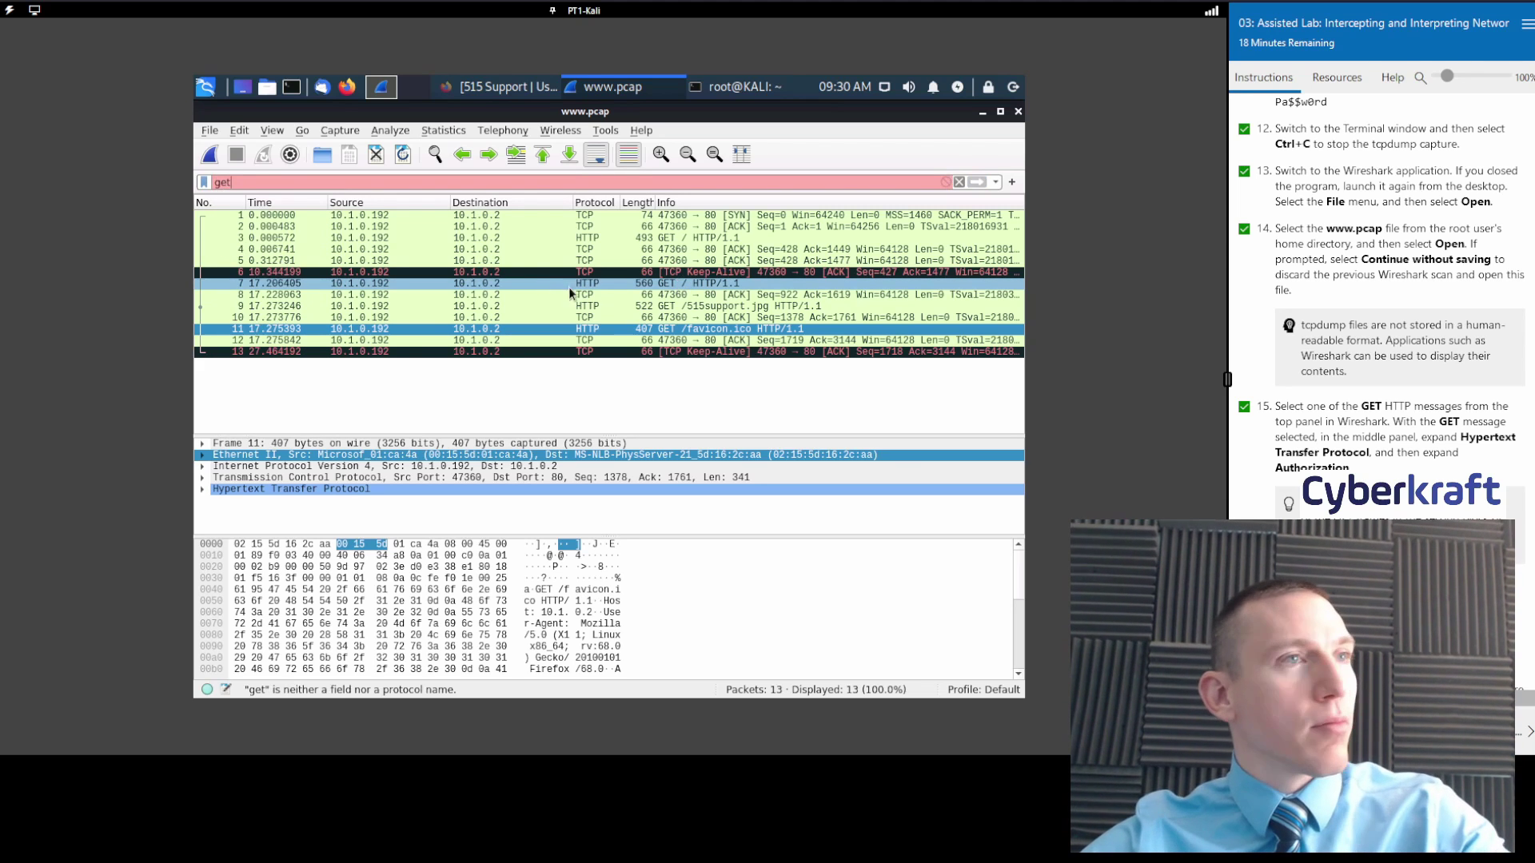
{"action": "key", "text": "BackSpace"}
{"action": "key", "text": "BackSpace"}
{"action": "key", "text": "BackSpace"}
Sort by Protocol, select frame 7, then sort by Info descending so Keep-Alive packets lead.
{"action": "left_click", "coordinate": [595, 202]}
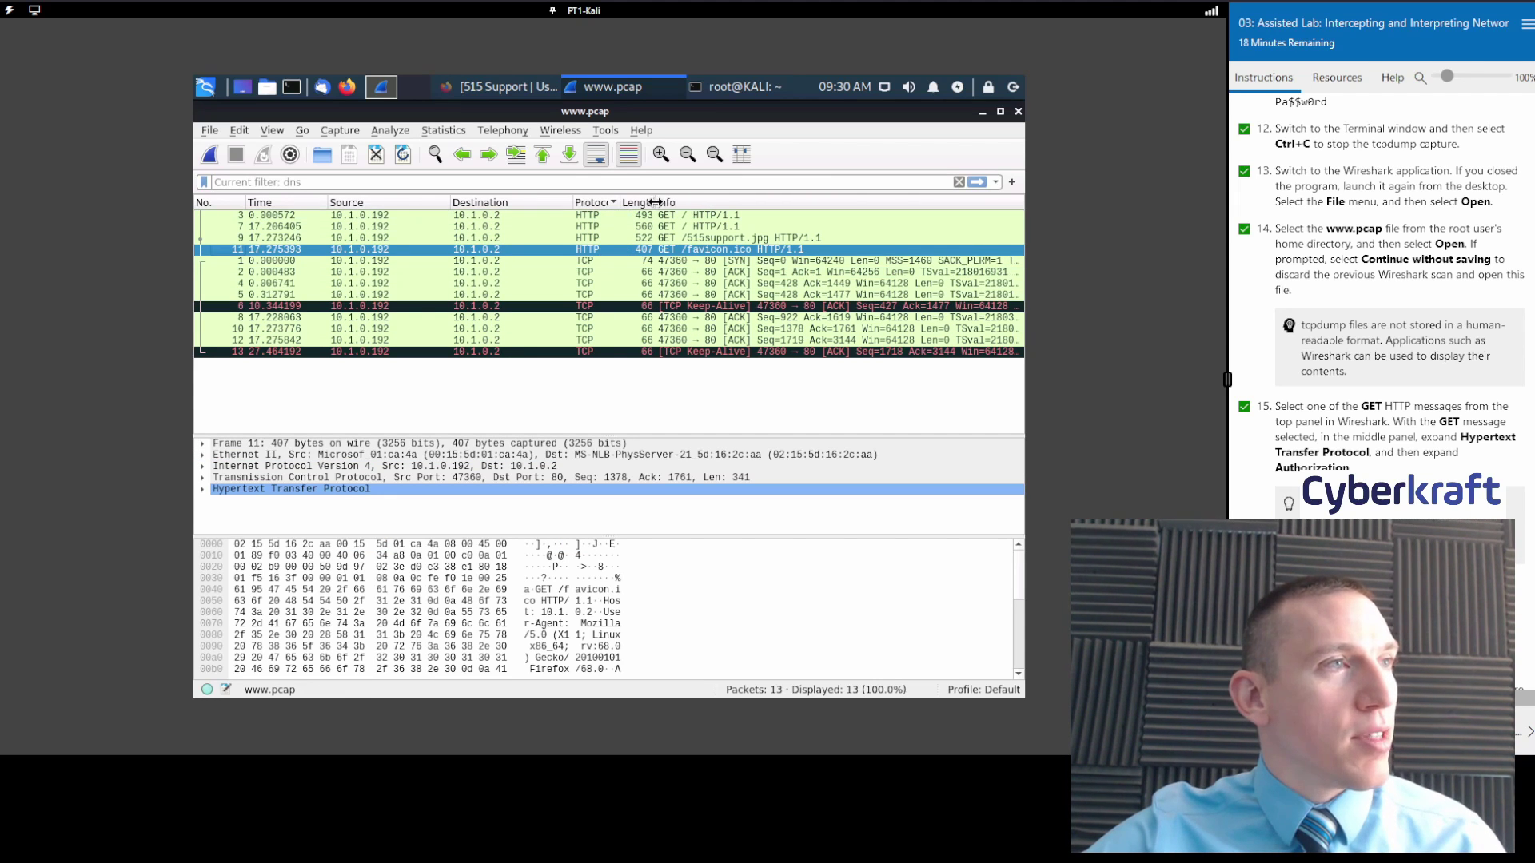
{"action": "left_click", "coordinate": [666, 214]}
{"action": "left_click", "coordinate": [612, 229]}
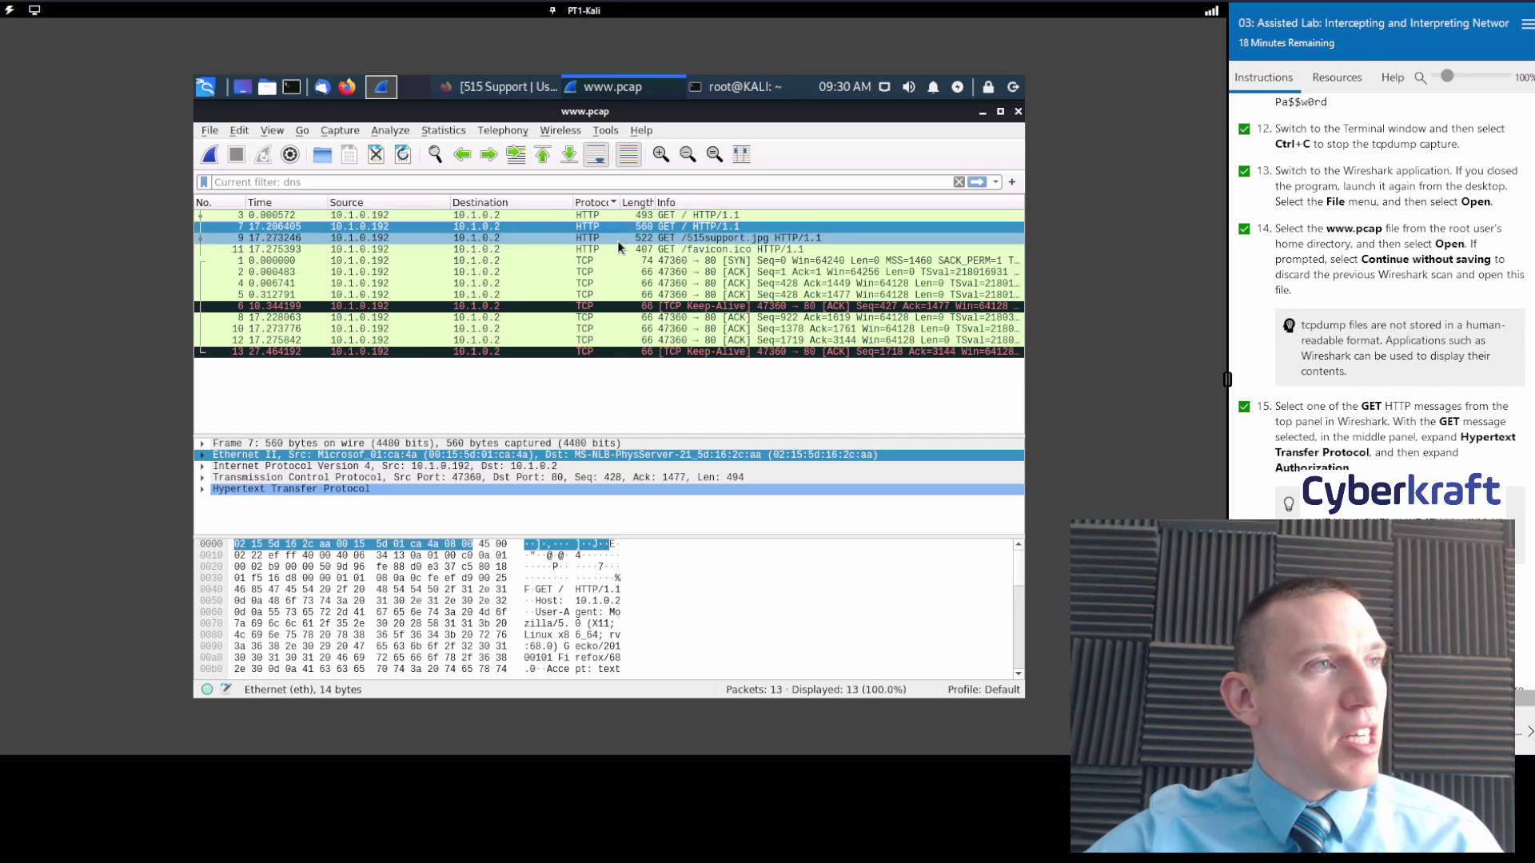
{"action": "left_click", "coordinate": [669, 203]}
{"action": "left_click", "coordinate": [668, 202]}
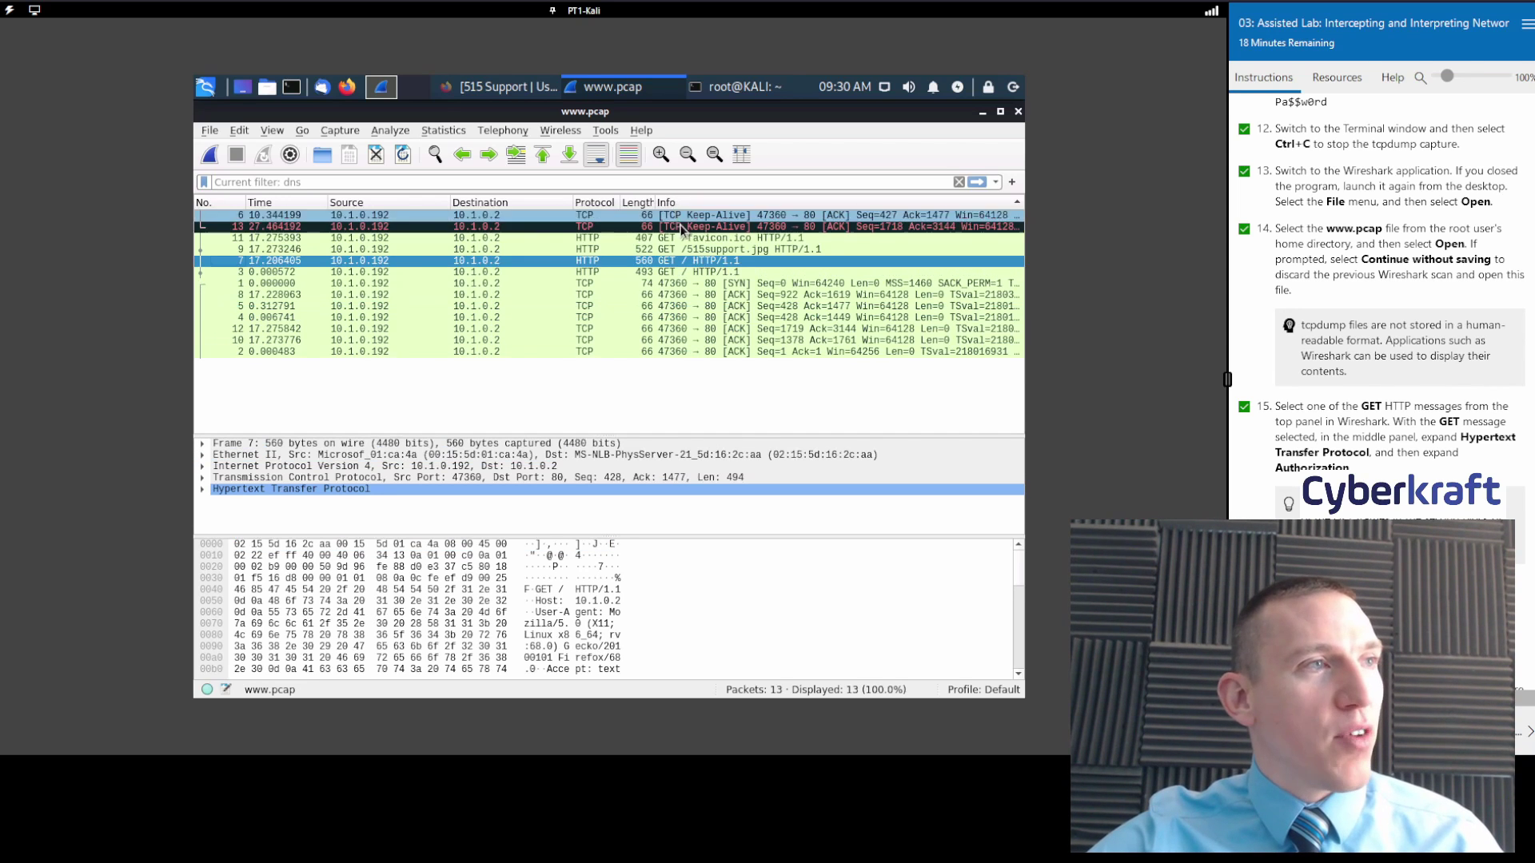
Select frame 3's GET / request and briefly enter, then clear, an http display filter.
{"action": "key", "text": "Tab"}
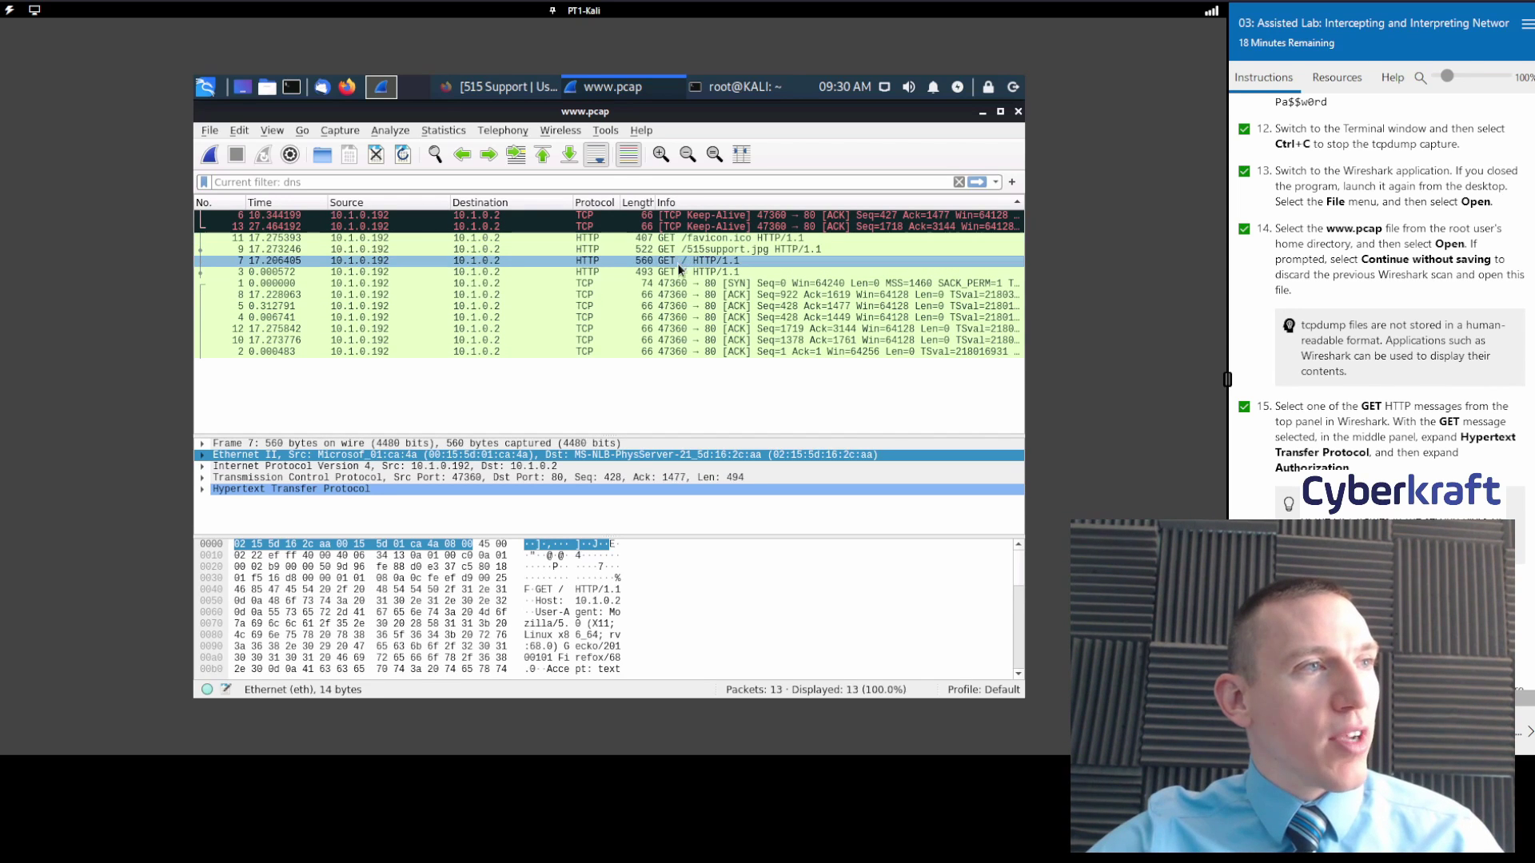
{"action": "left_click", "coordinate": [677, 269]}
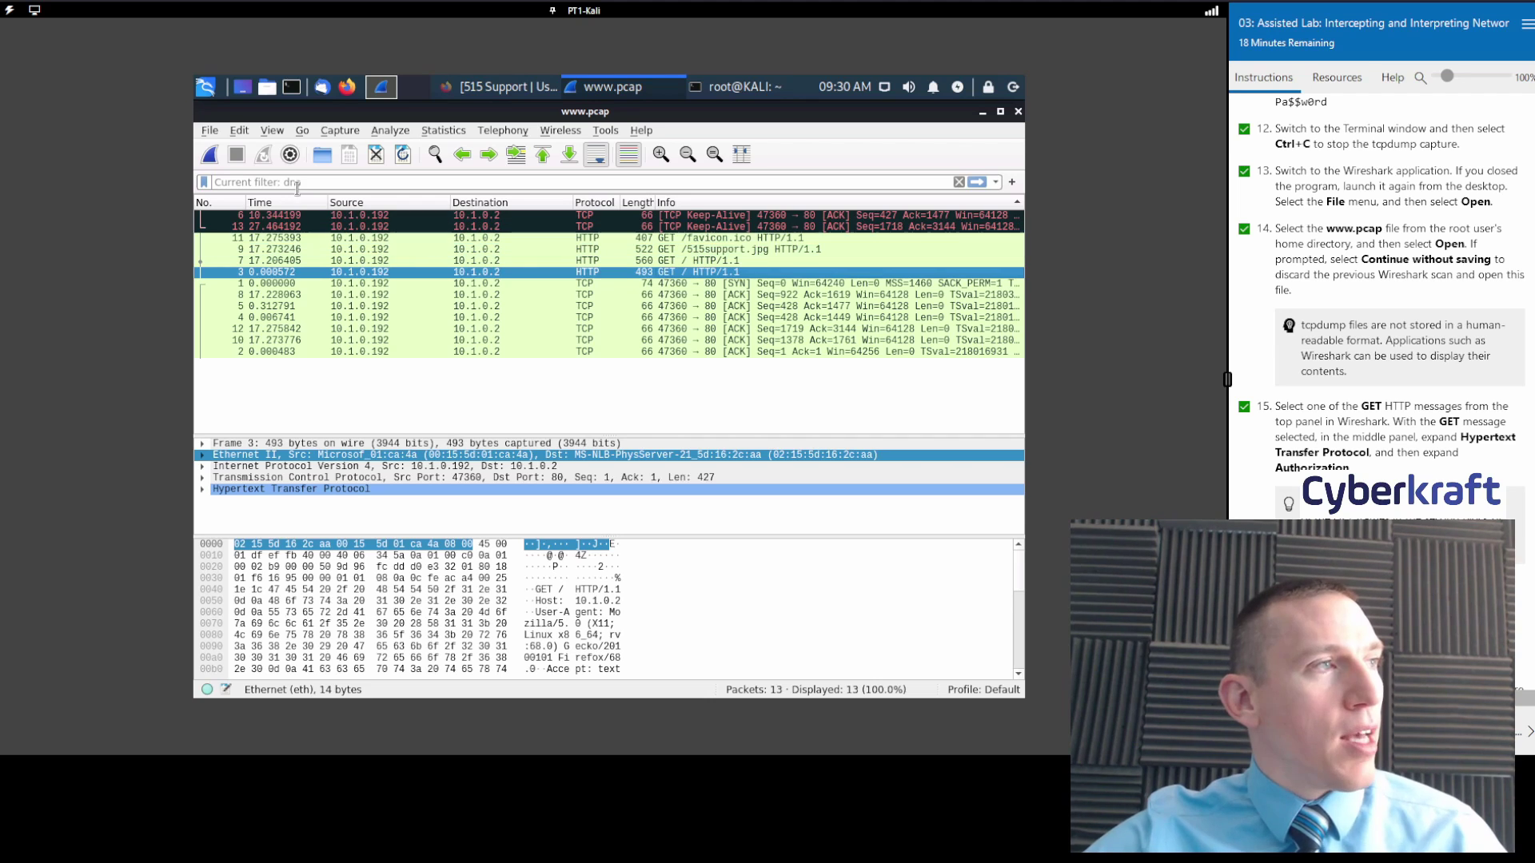
{"action": "type", "text": "ht"}
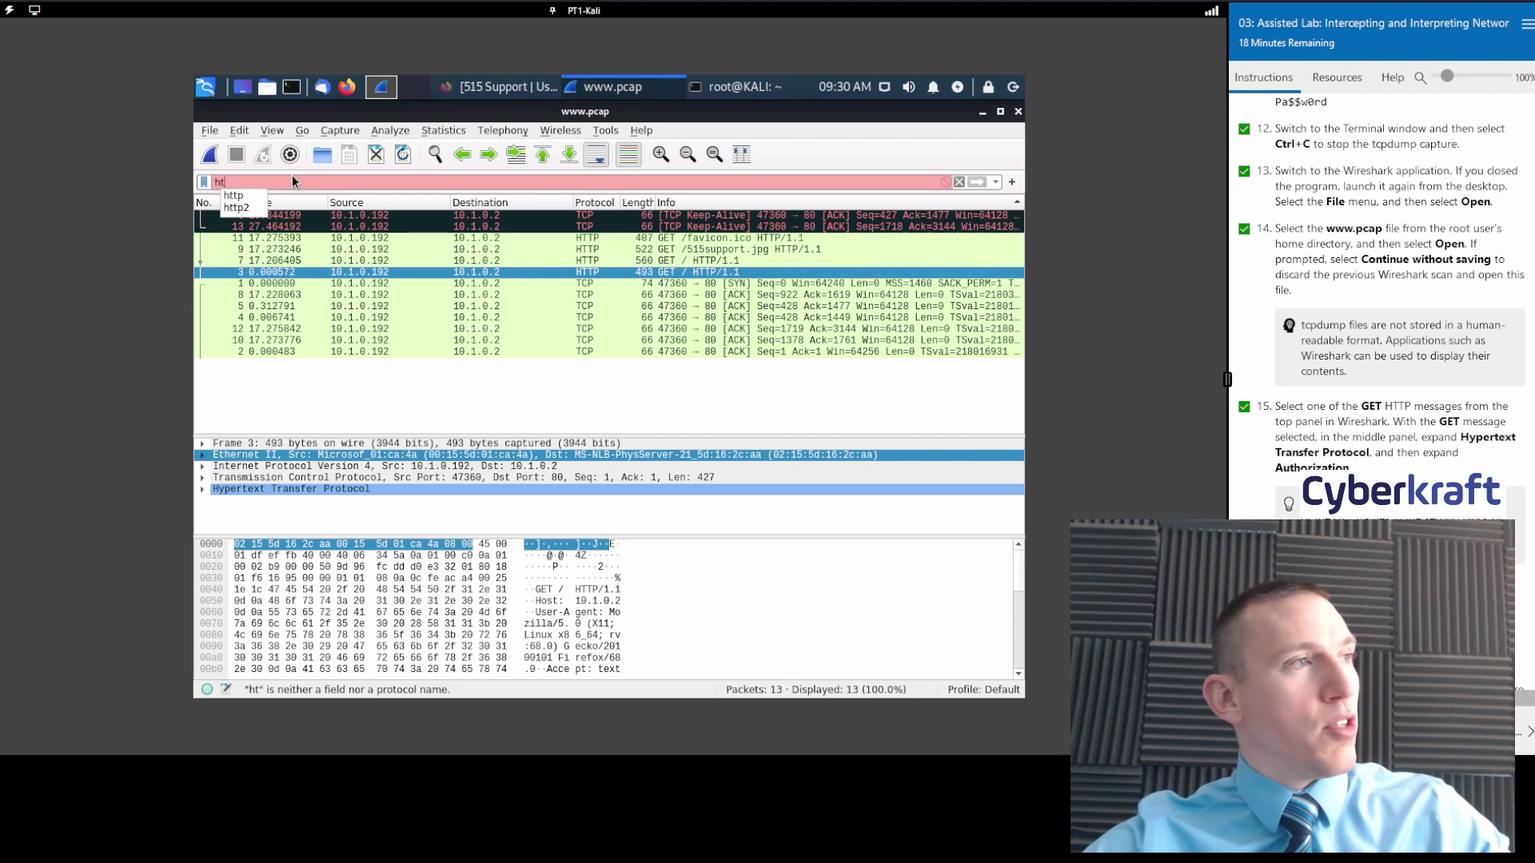
{"action": "type", "text": "tp"}
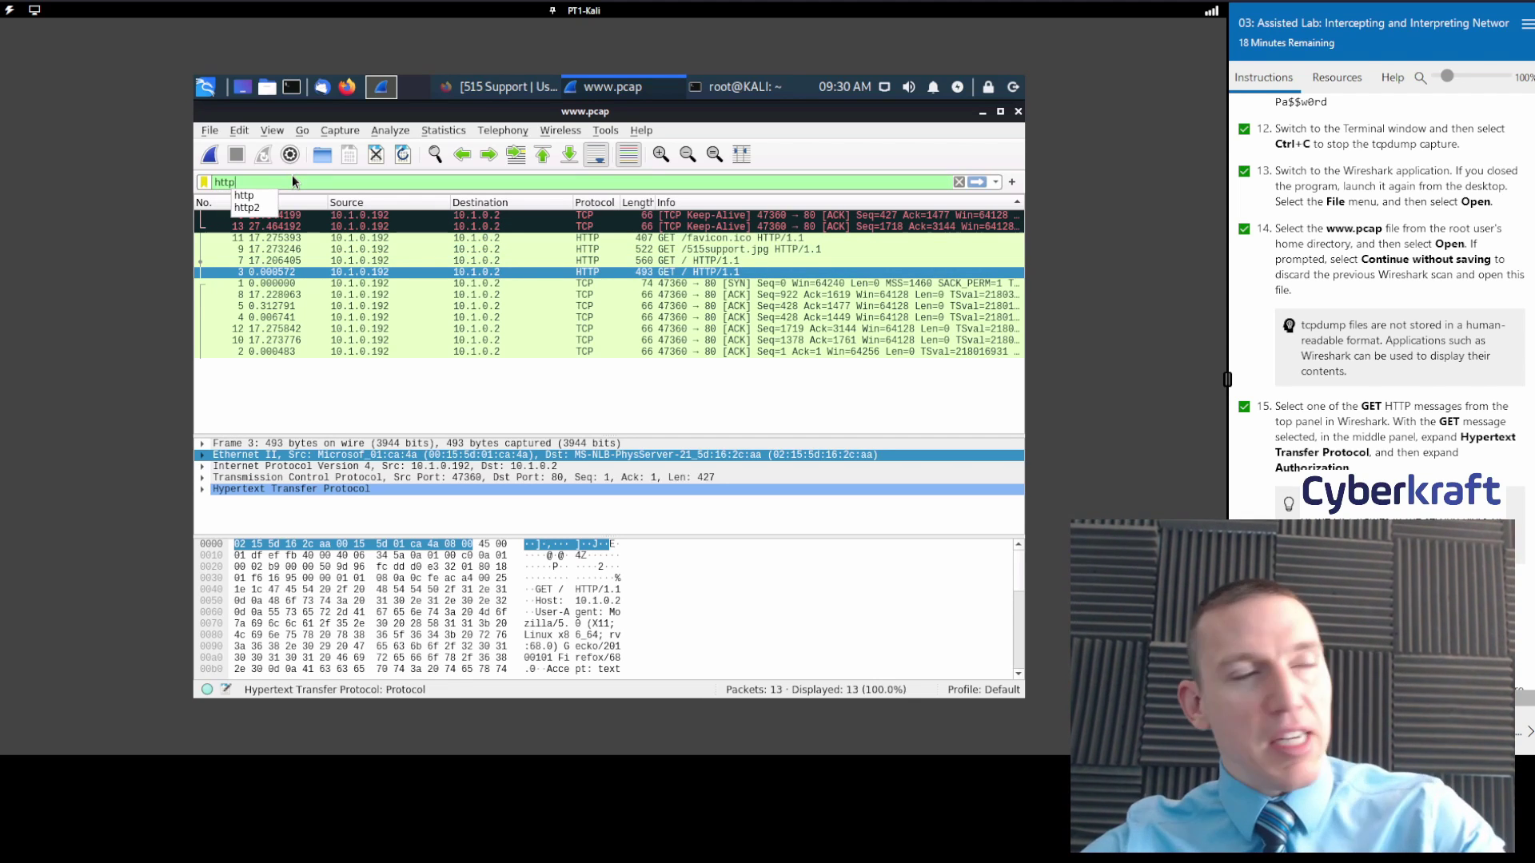
{"action": "key", "text": "BackSpace"}
{"action": "key", "text": "BackSpace"}
{"action": "key", "text": "BackSpace"}
{"action": "key", "text": "BackSpace"}
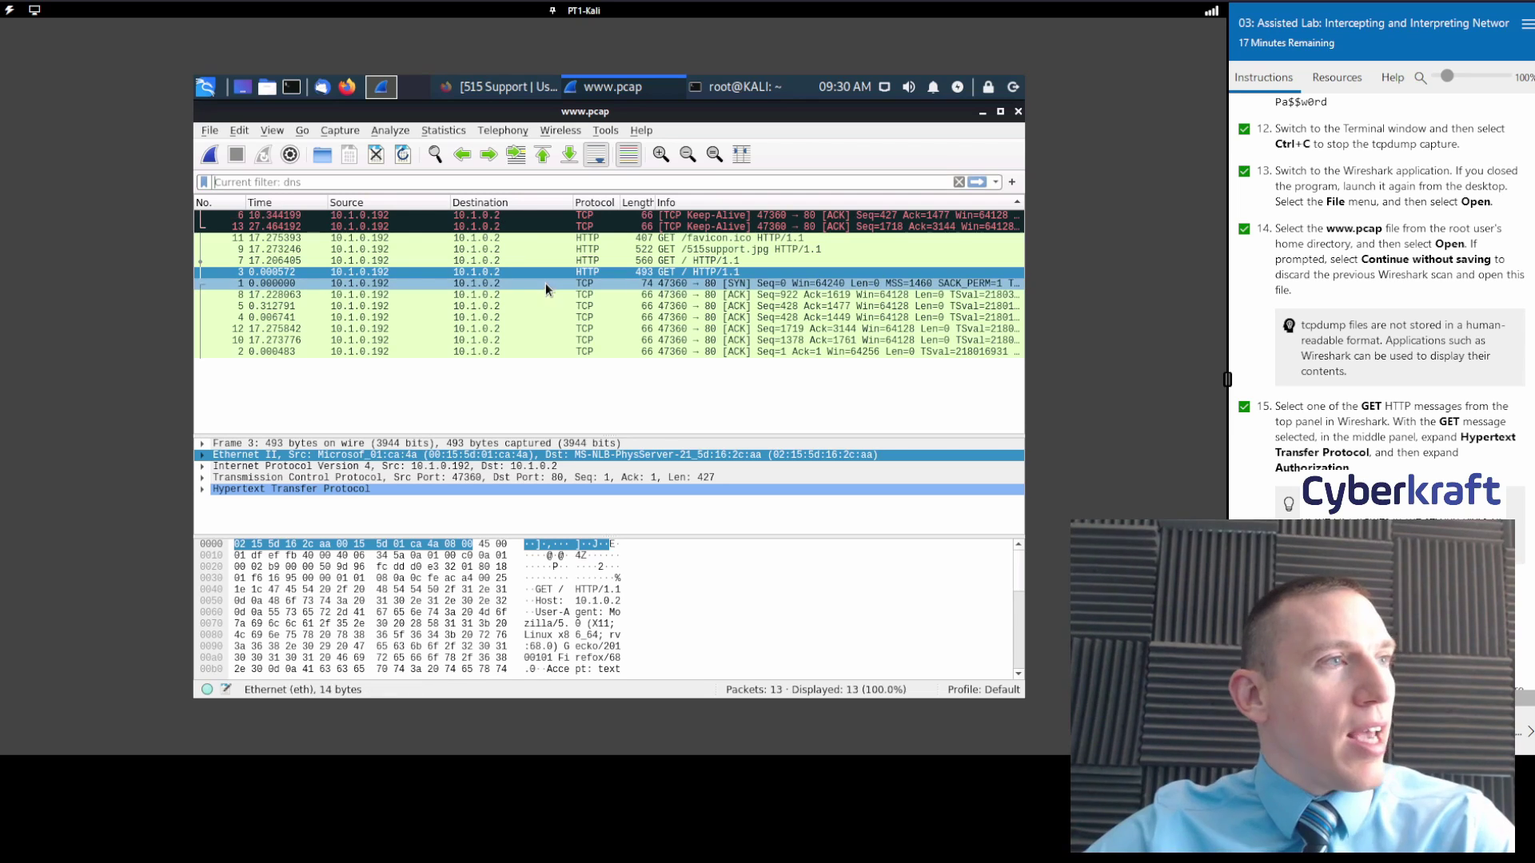
Open packet 11 in its own window, expand and browse its TCP fields, then close it.
{"action": "double_click", "coordinate": [676, 242]}
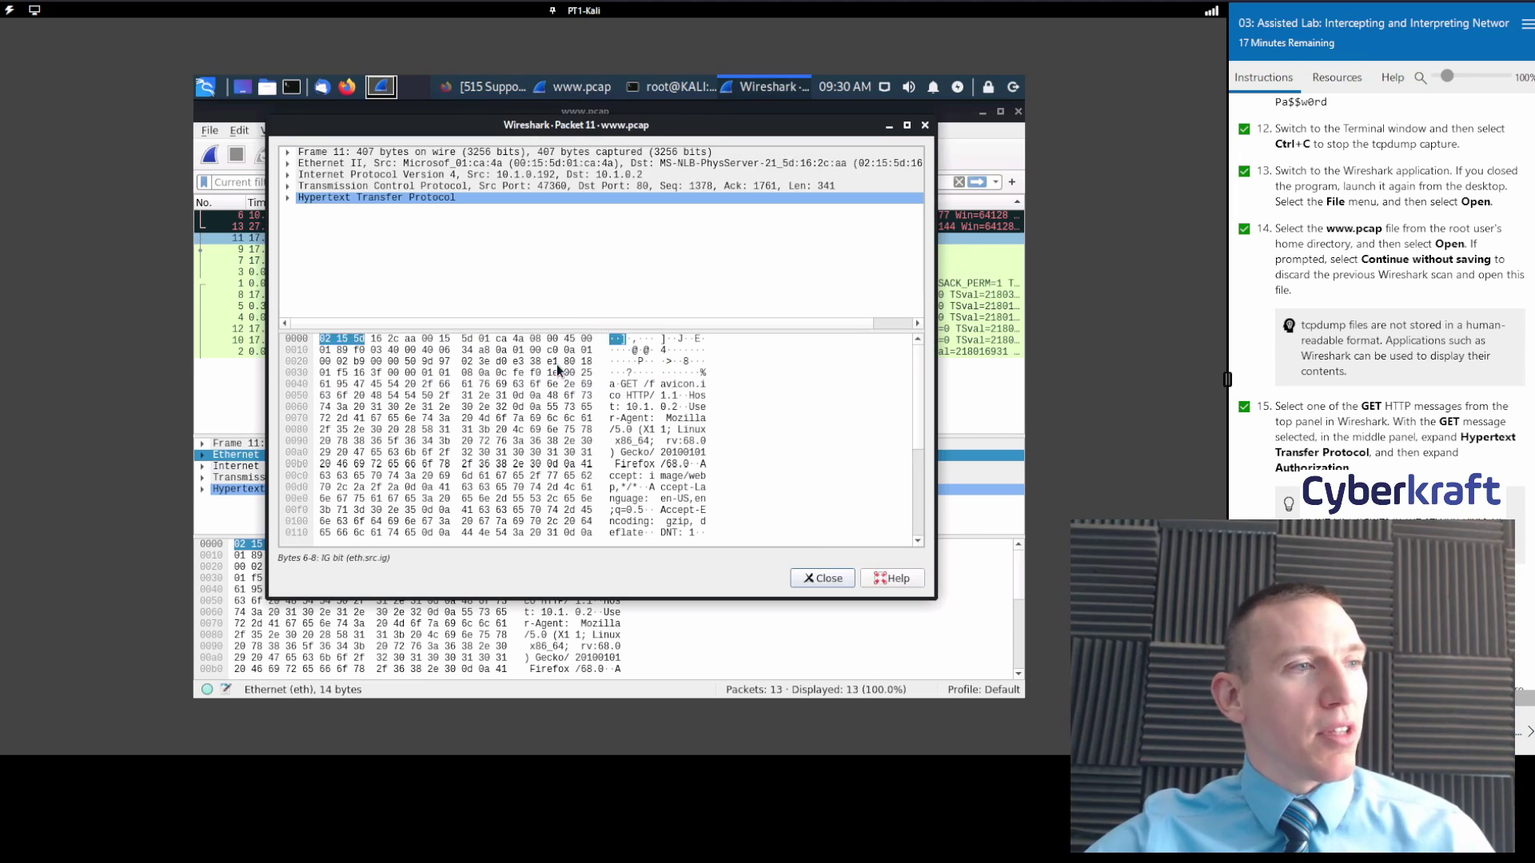
{"action": "left_click", "coordinate": [290, 189]}
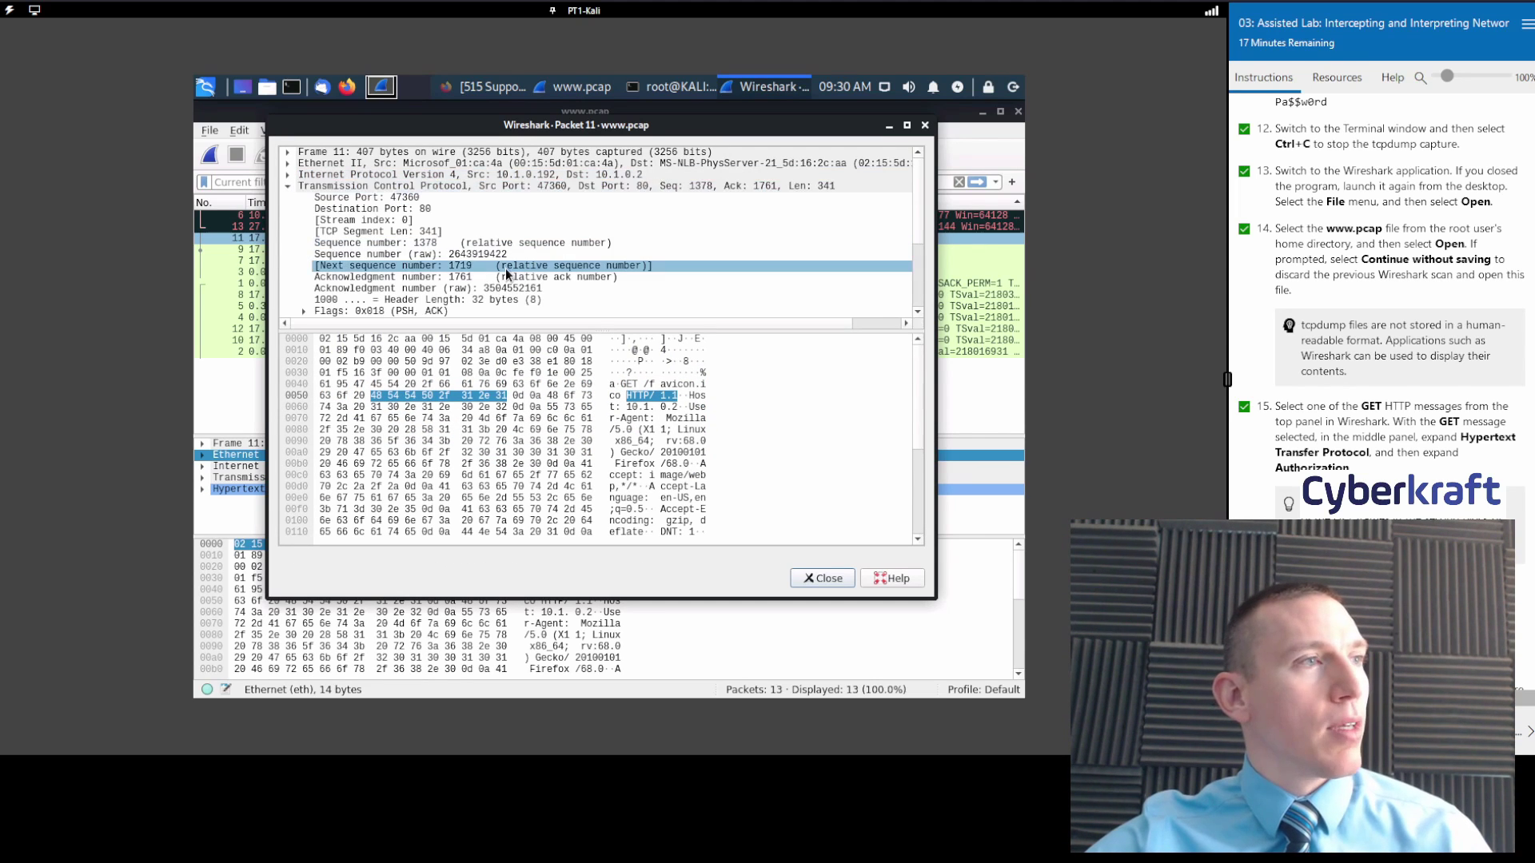
{"action": "scroll", "coordinate": [505, 266], "scroll_direction": "down", "scroll_amount": 4}
{"action": "left_click_drag", "start_coordinate": [487, 270], "coordinate": [324, 186]}
{"action": "scroll", "coordinate": [474, 247], "scroll_direction": "up", "scroll_amount": 3}
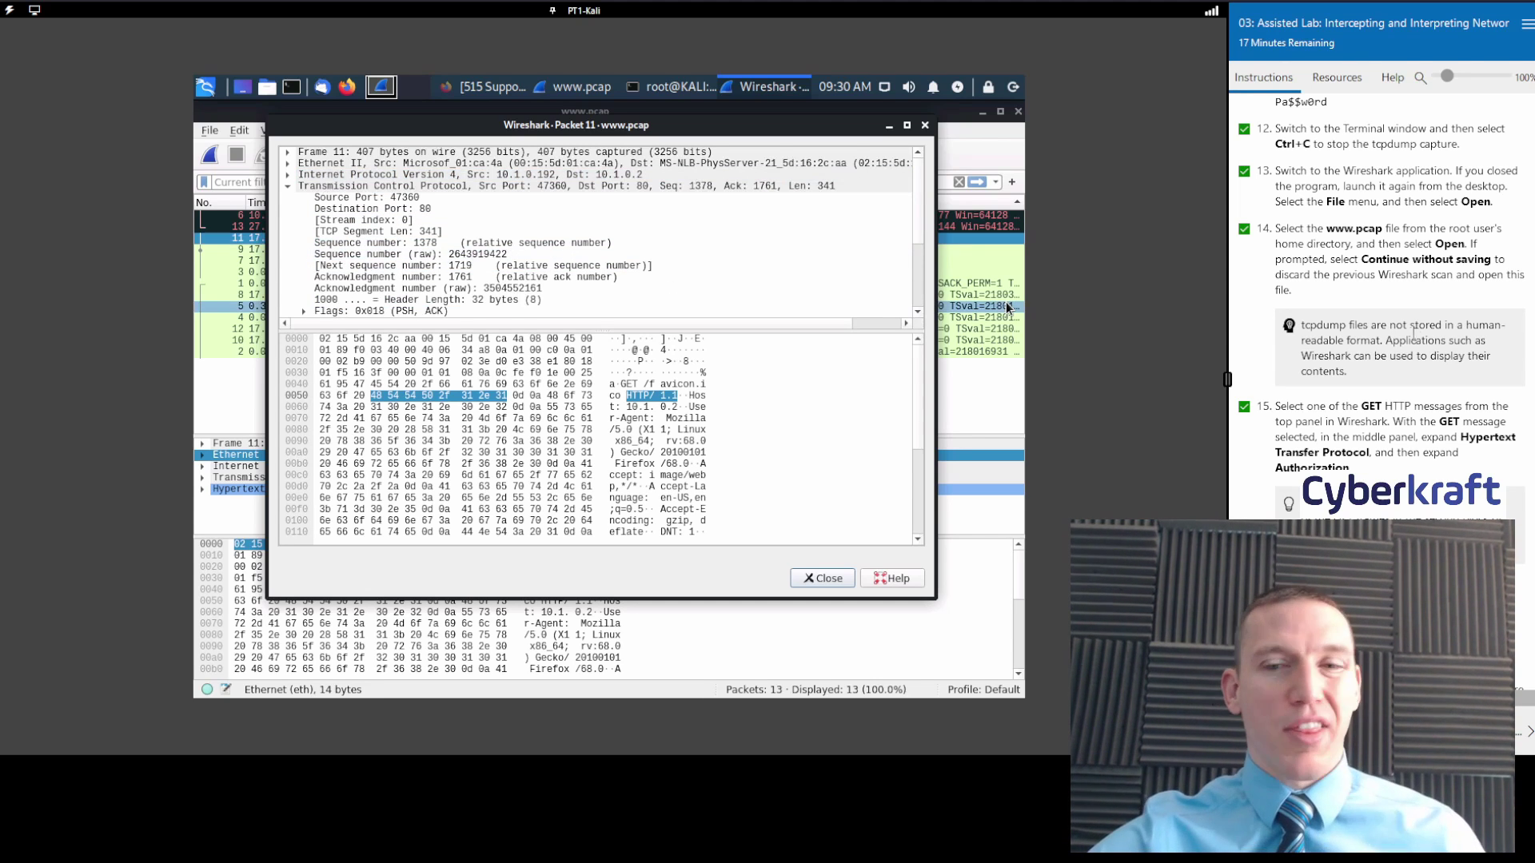
{"action": "scroll", "coordinate": [1425, 371], "scroll_direction": "down", "scroll_amount": 5}
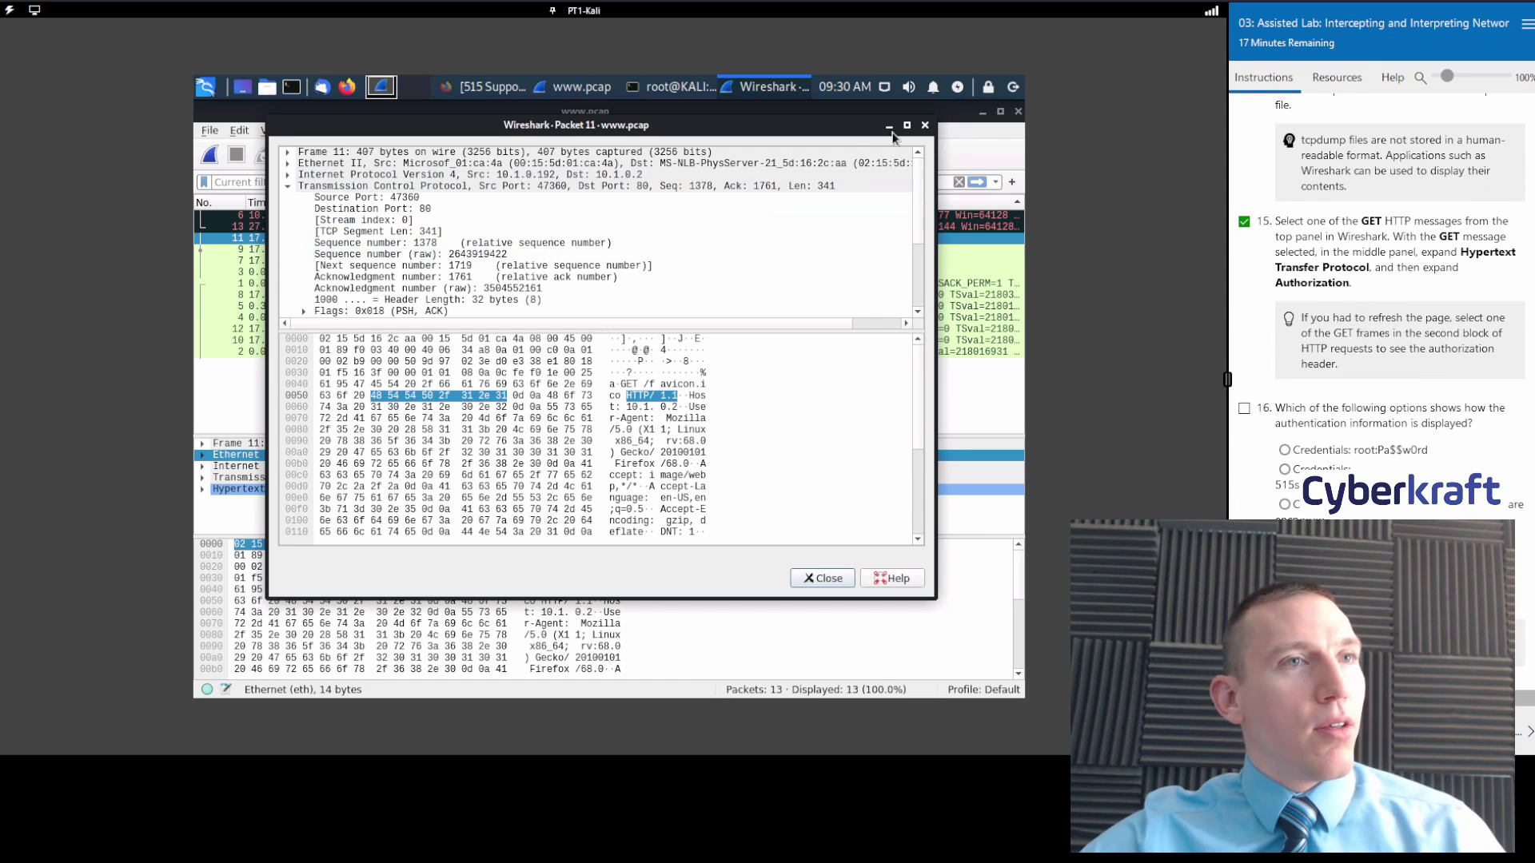
{"action": "left_click", "coordinate": [925, 126]}
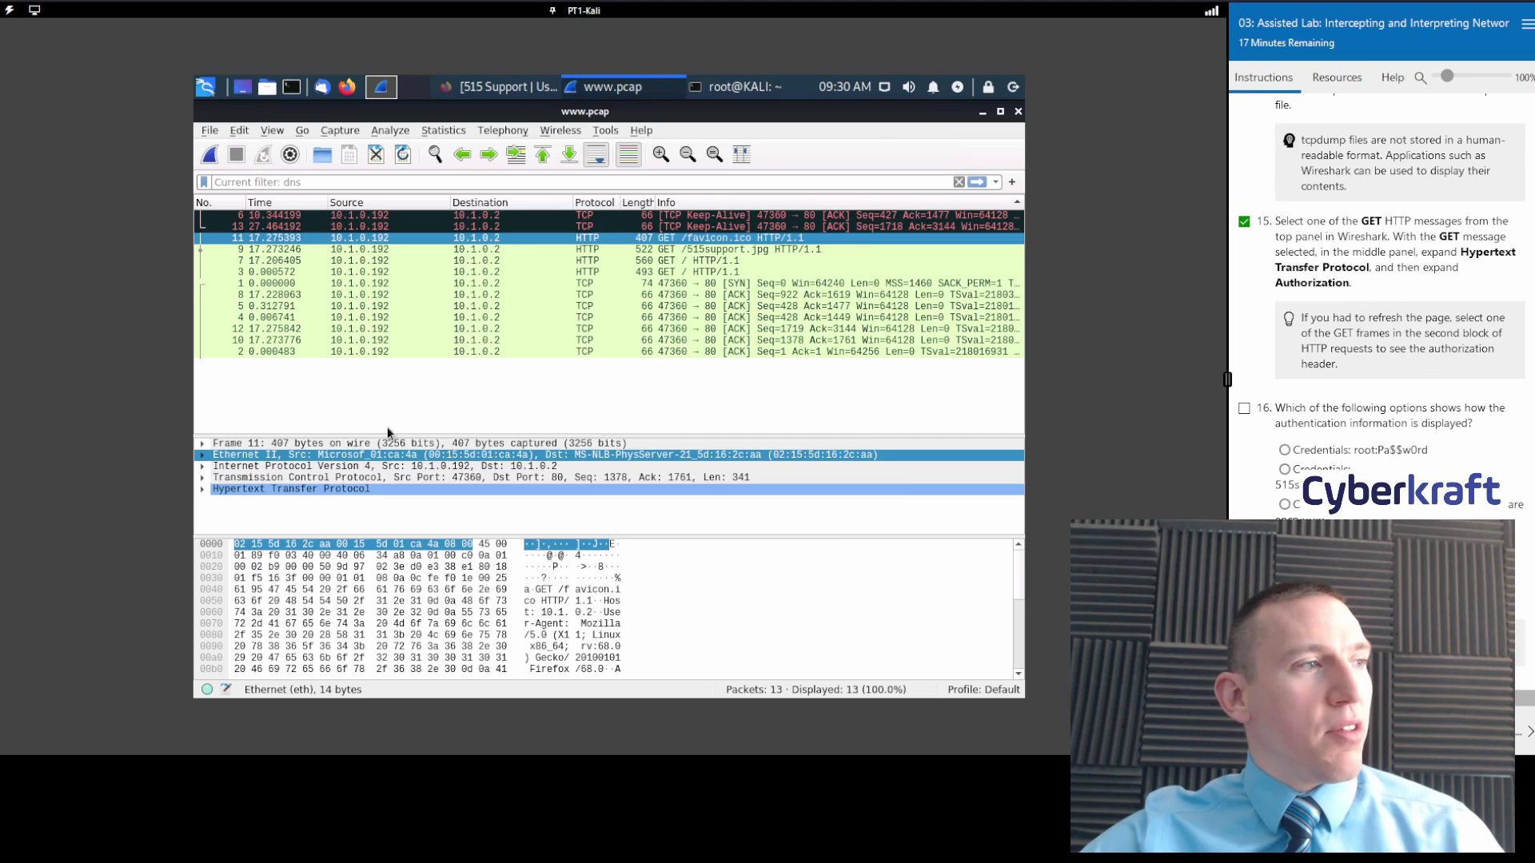
Expand packet 11's HTTP headers and Authorization header to reveal the decoded Basic Credentials line.
{"action": "left_click", "coordinate": [235, 487]}
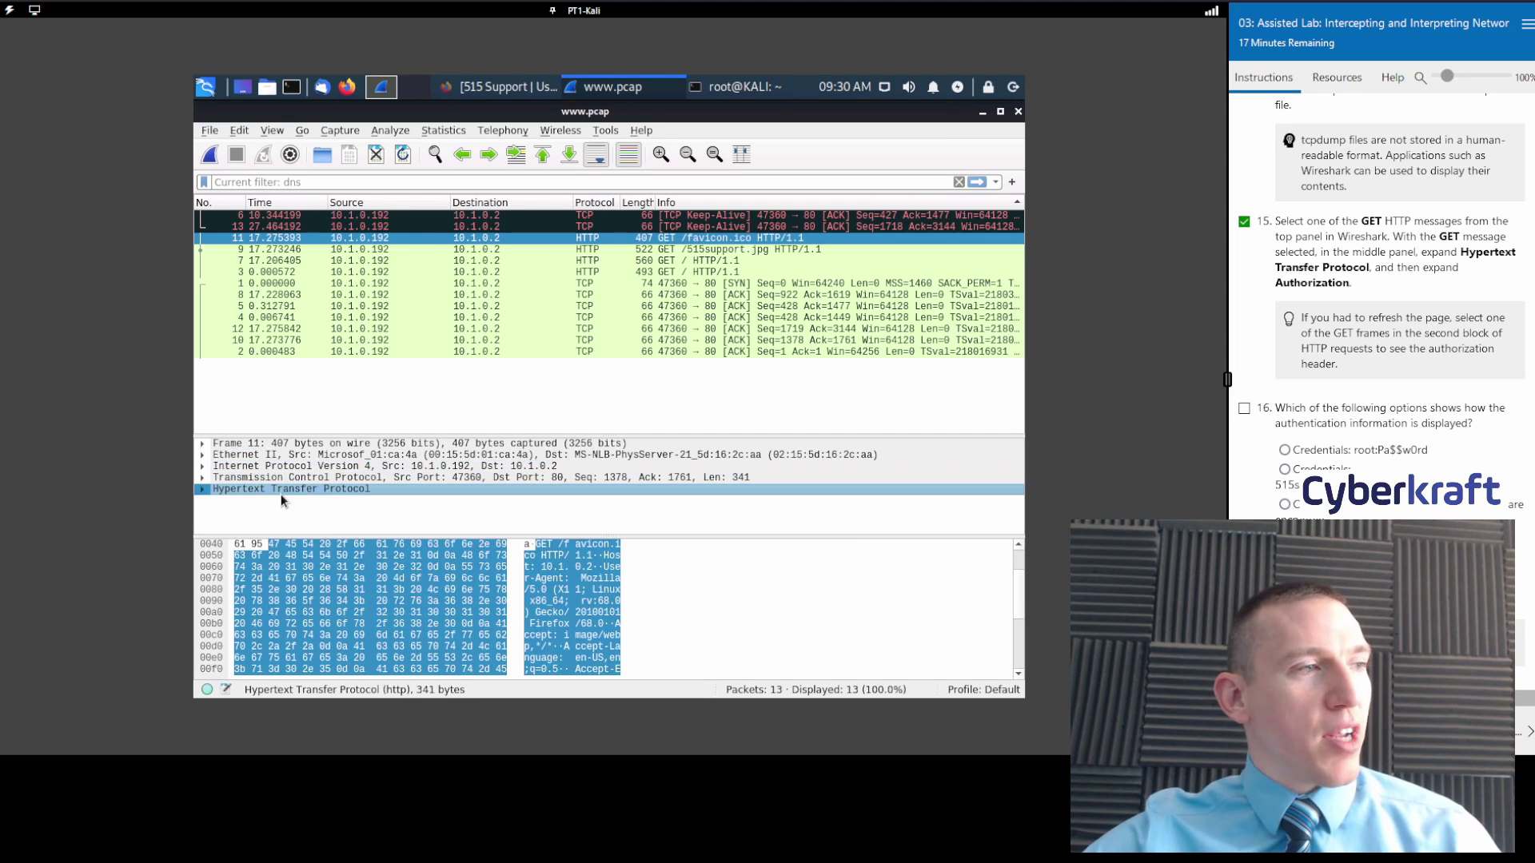
{"action": "left_click", "coordinate": [202, 489]}
{"action": "left_click_drag", "start_coordinate": [288, 430], "coordinate": [296, 270]}
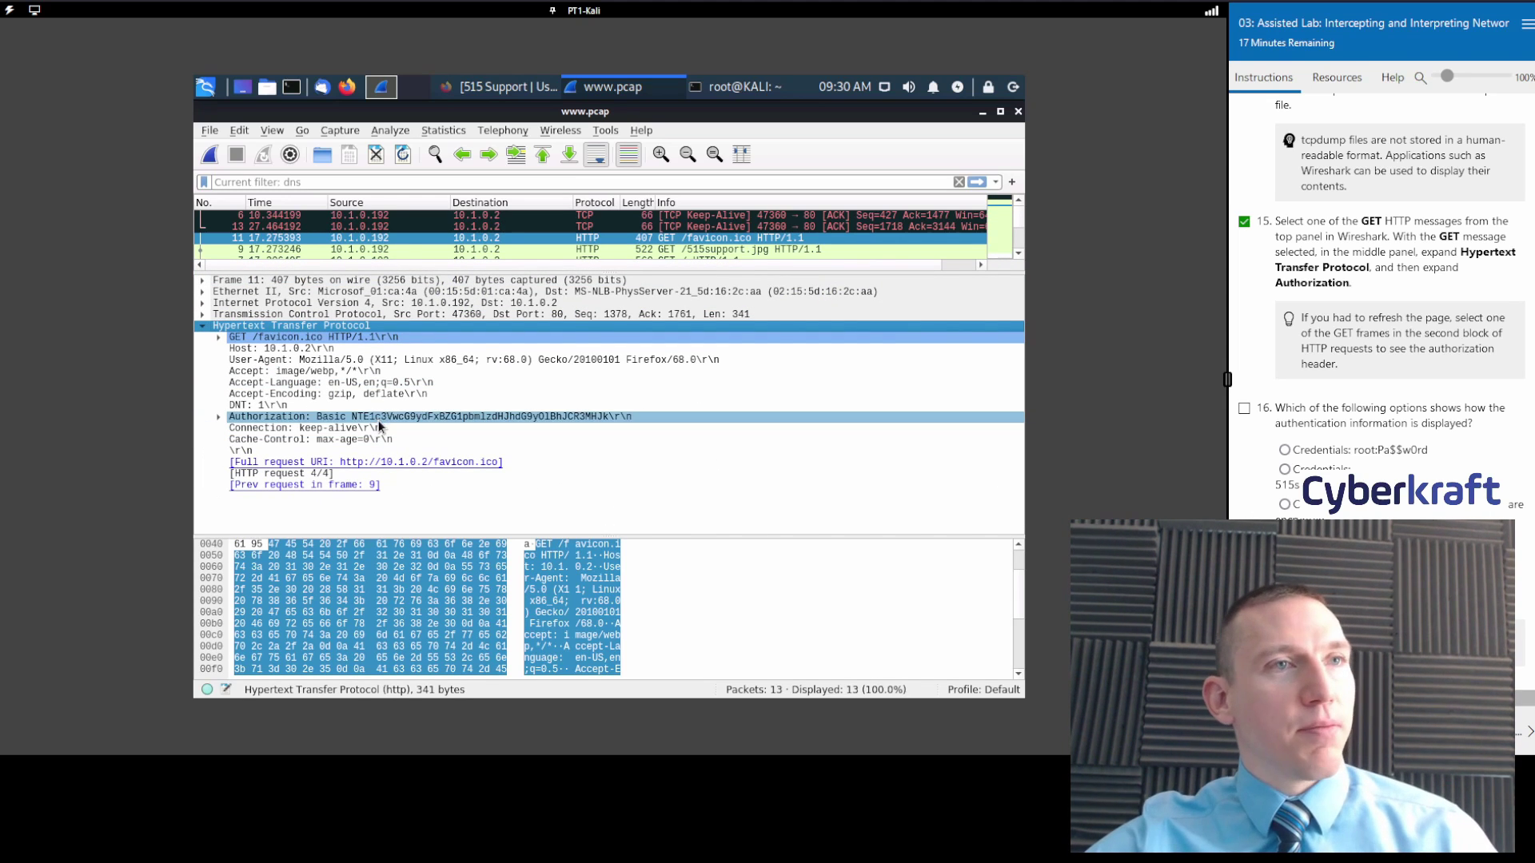
{"action": "left_click", "coordinate": [240, 417]}
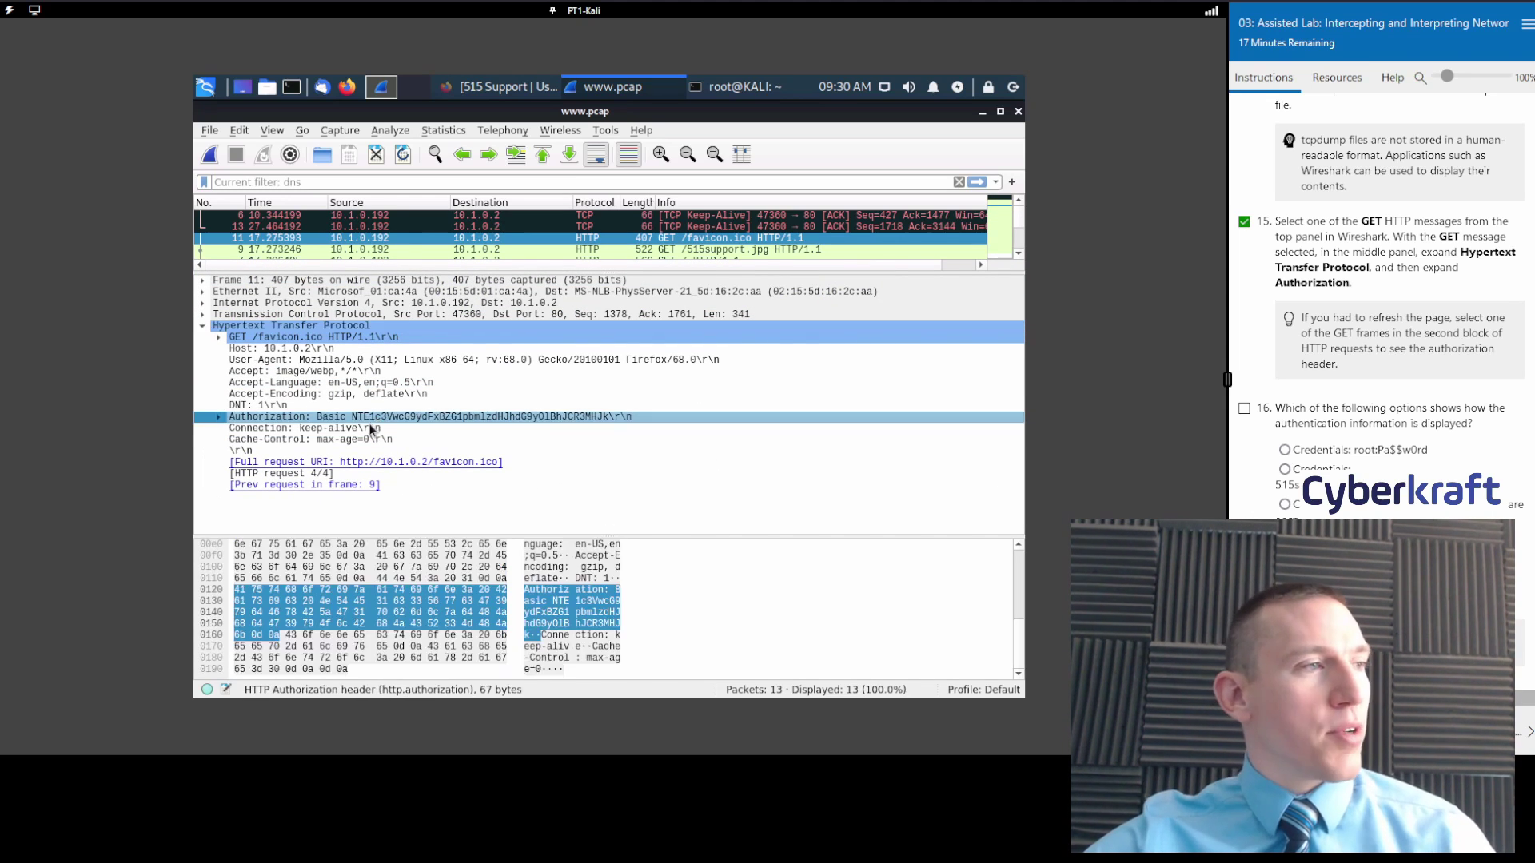
{"action": "left_click", "coordinate": [220, 416]}
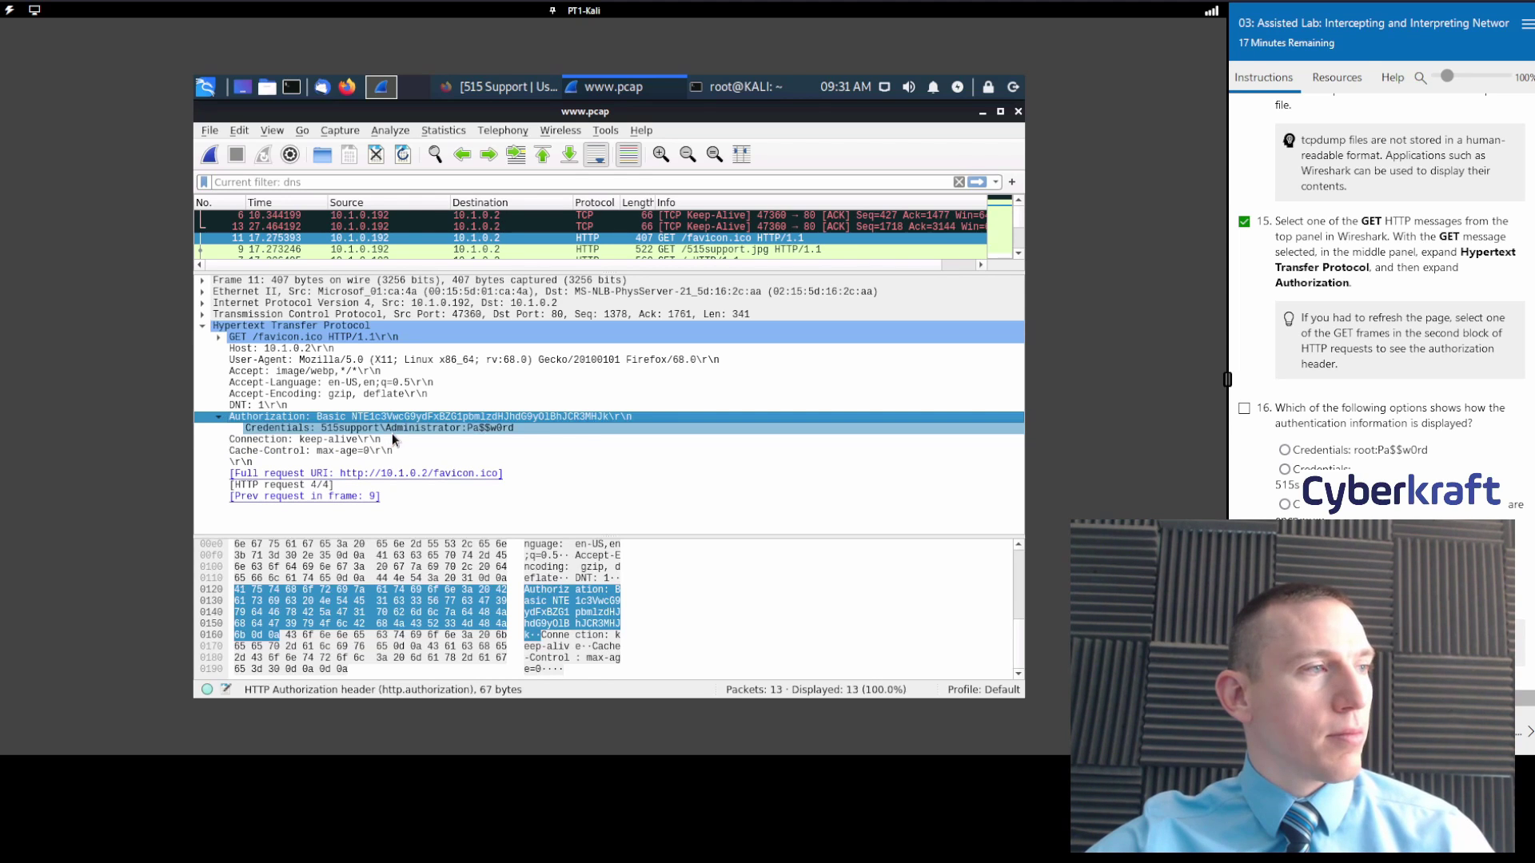
{"action": "left_click", "coordinate": [392, 438]}
{"action": "left_click", "coordinate": [382, 428]}
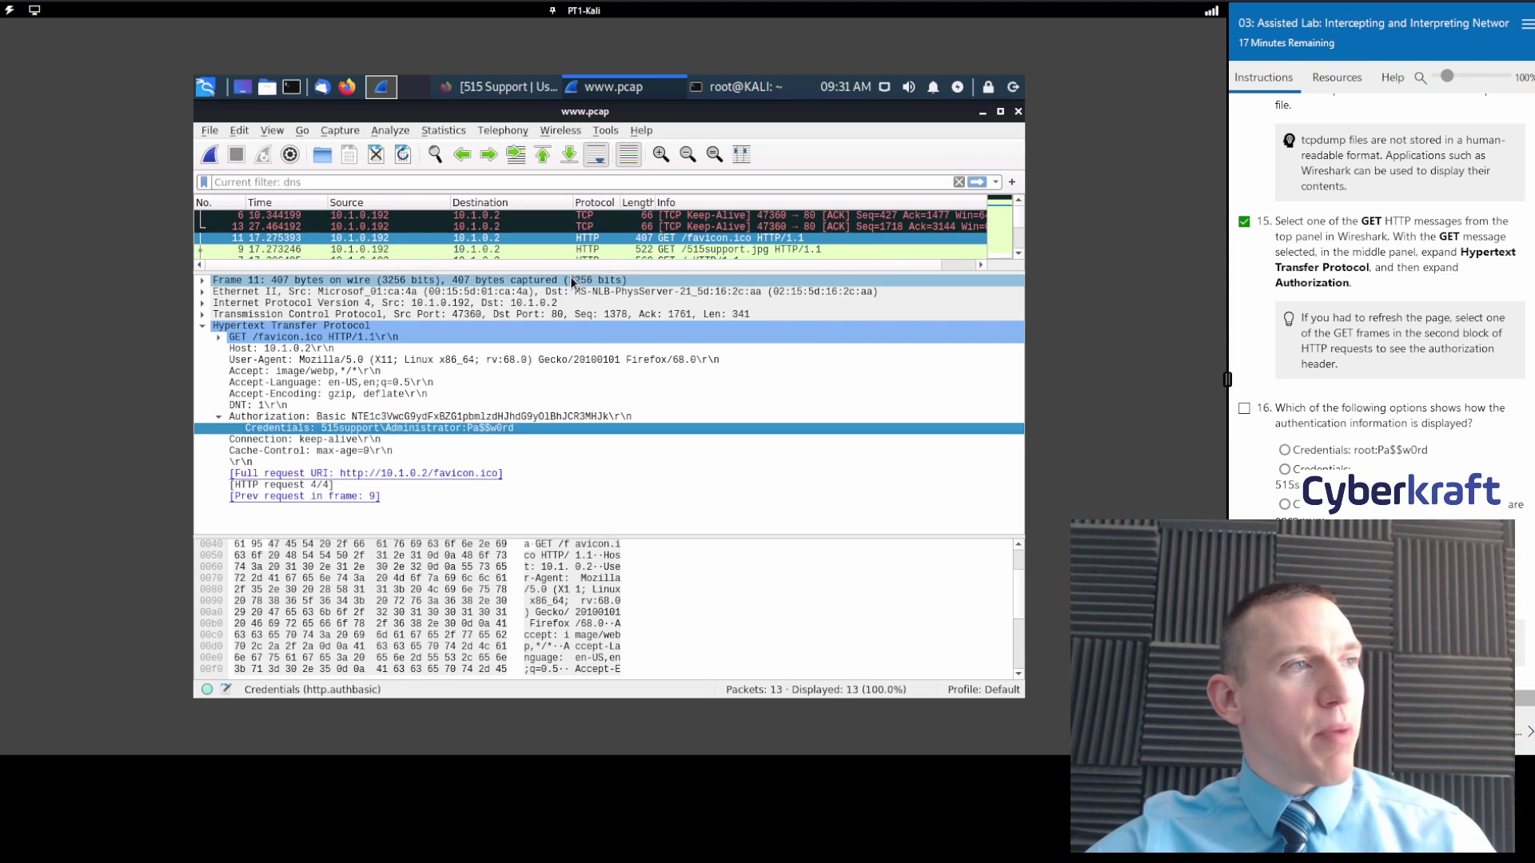
{"action": "left_click_drag", "start_coordinate": [570, 271], "coordinate": [570, 311]}
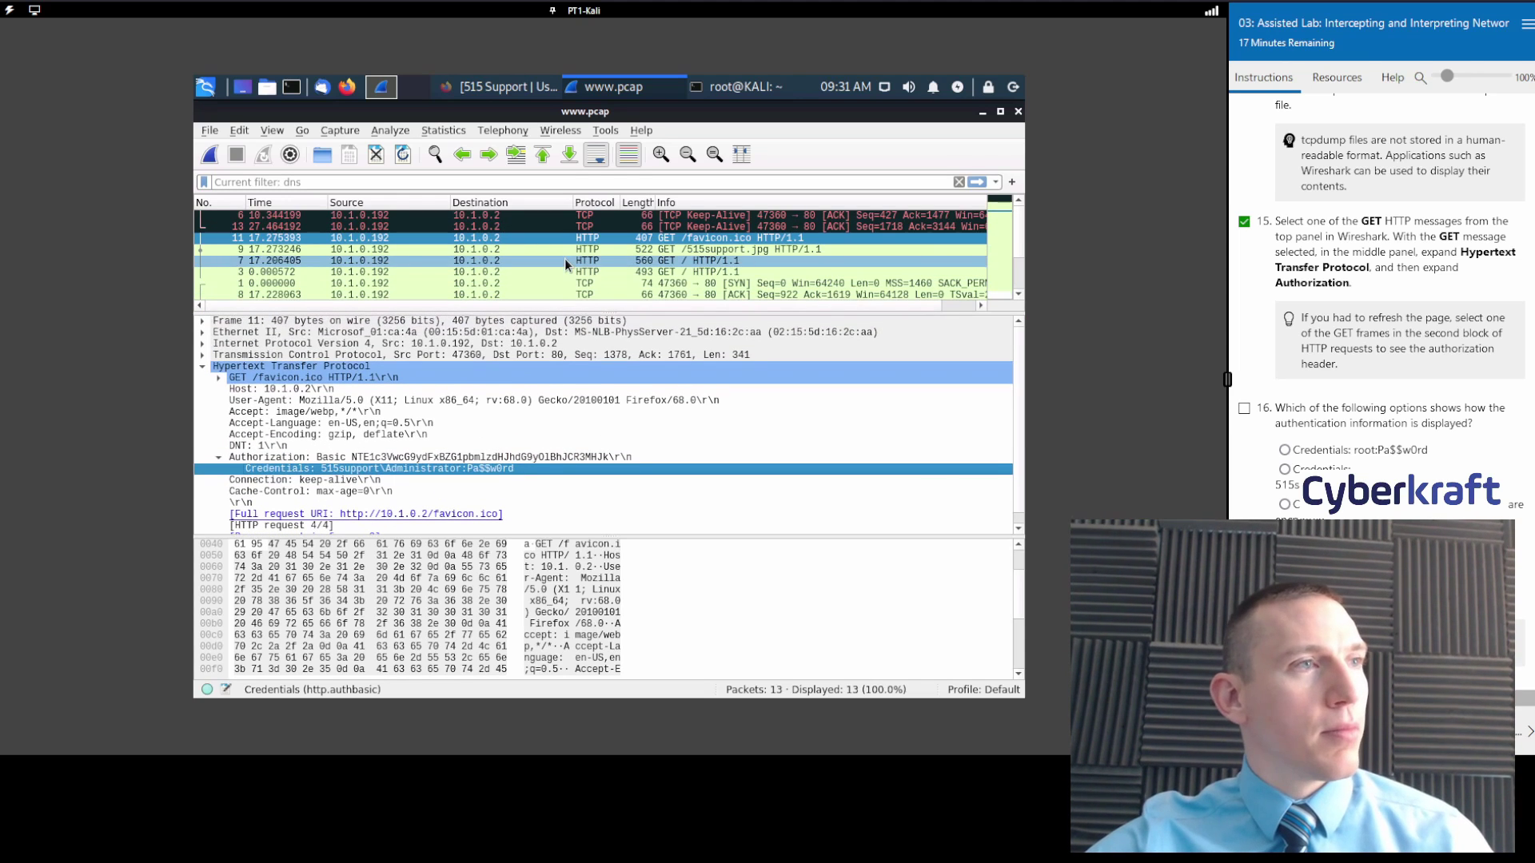
Compare frames 9 and 7, then return to packet 11 and inspect its TCP destination port 80.
{"action": "left_click", "coordinate": [551, 248]}
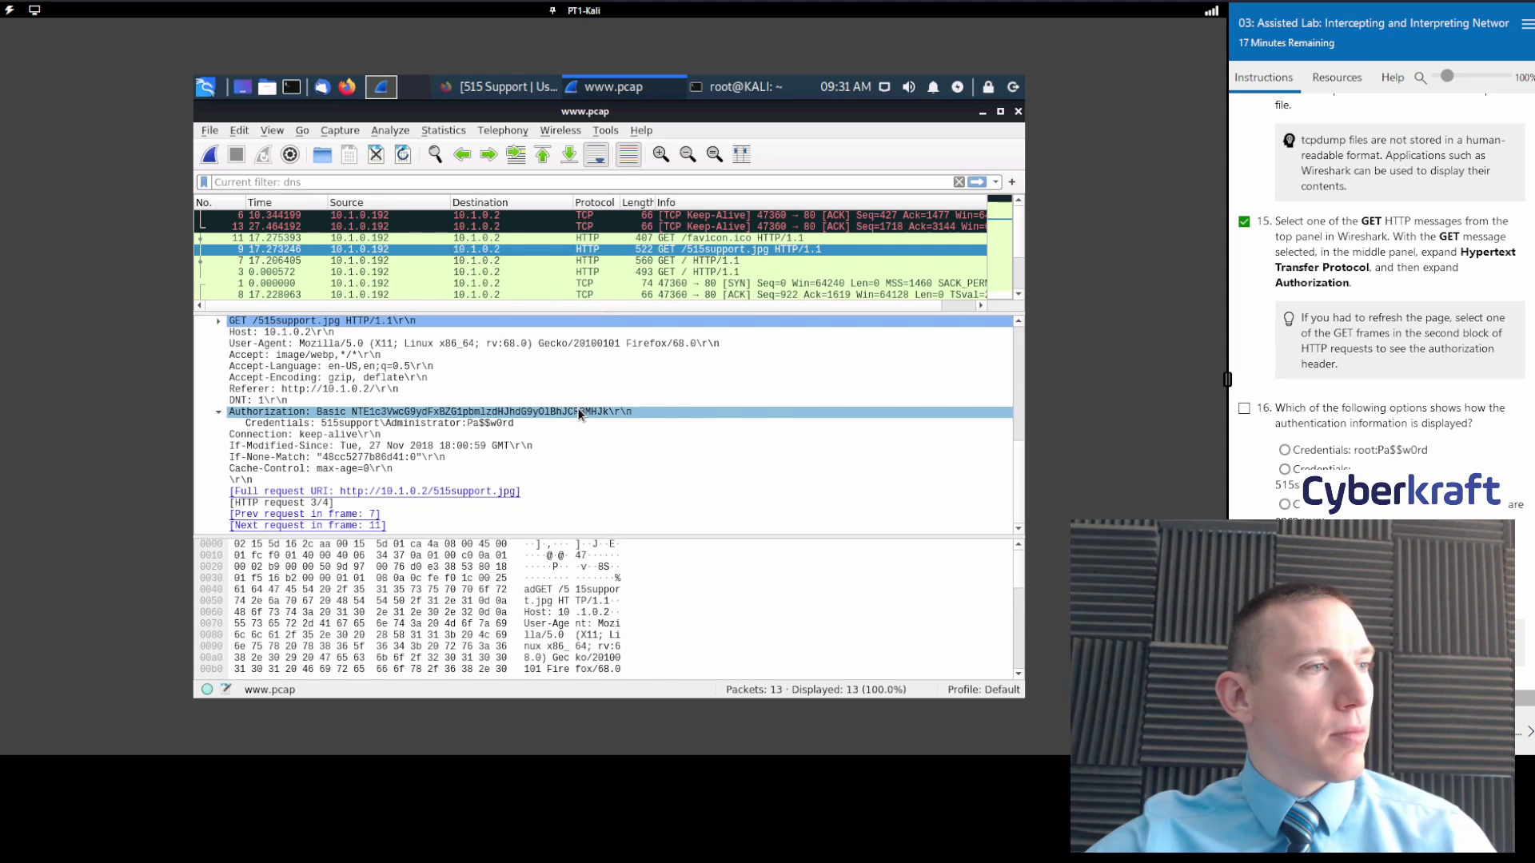
{"action": "left_click", "coordinate": [561, 259]}
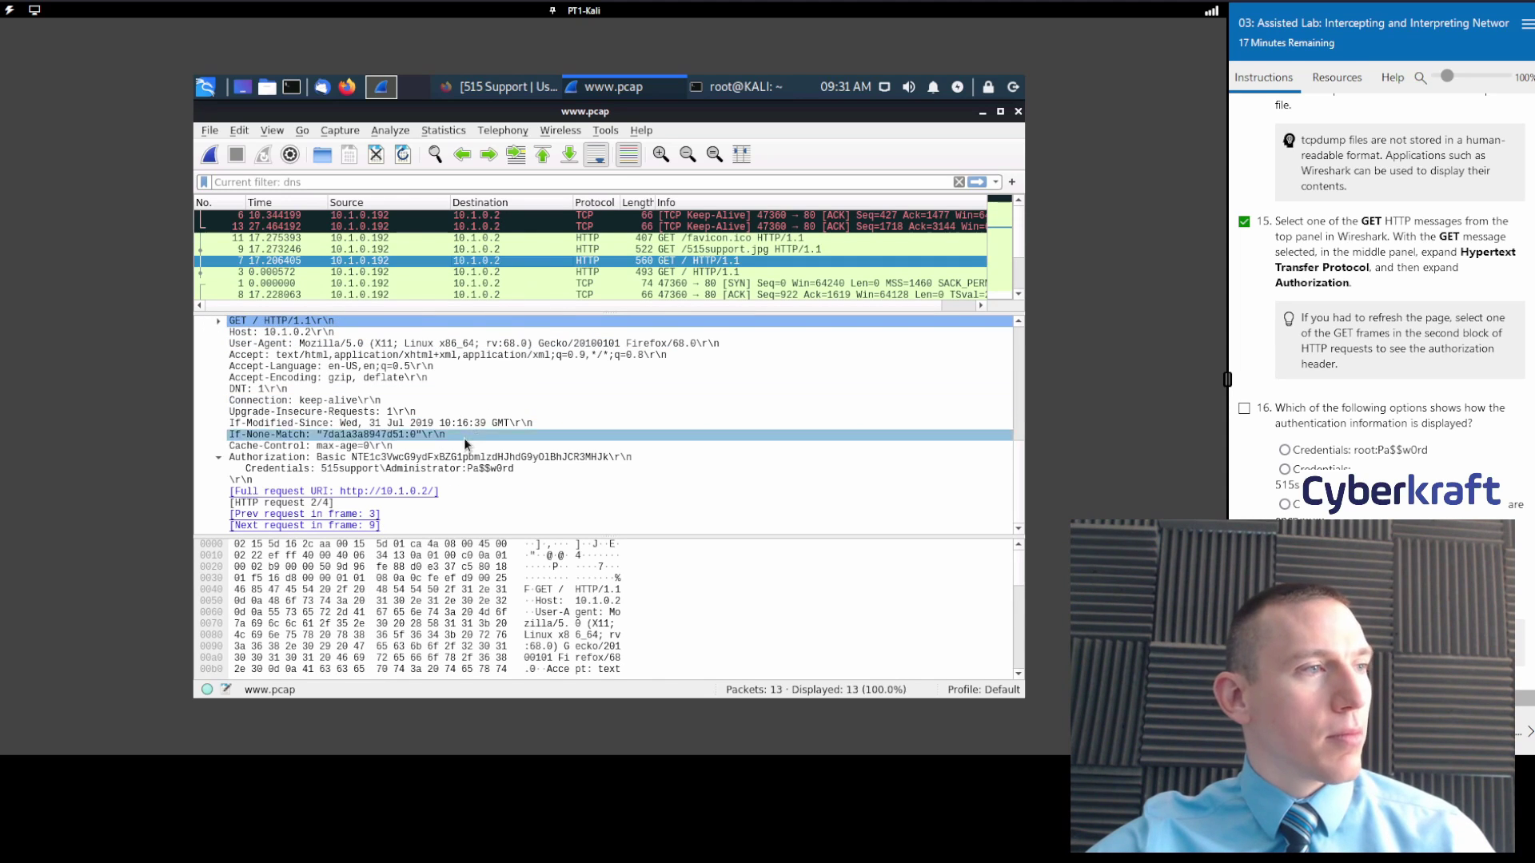
{"action": "left_click", "coordinate": [530, 237]}
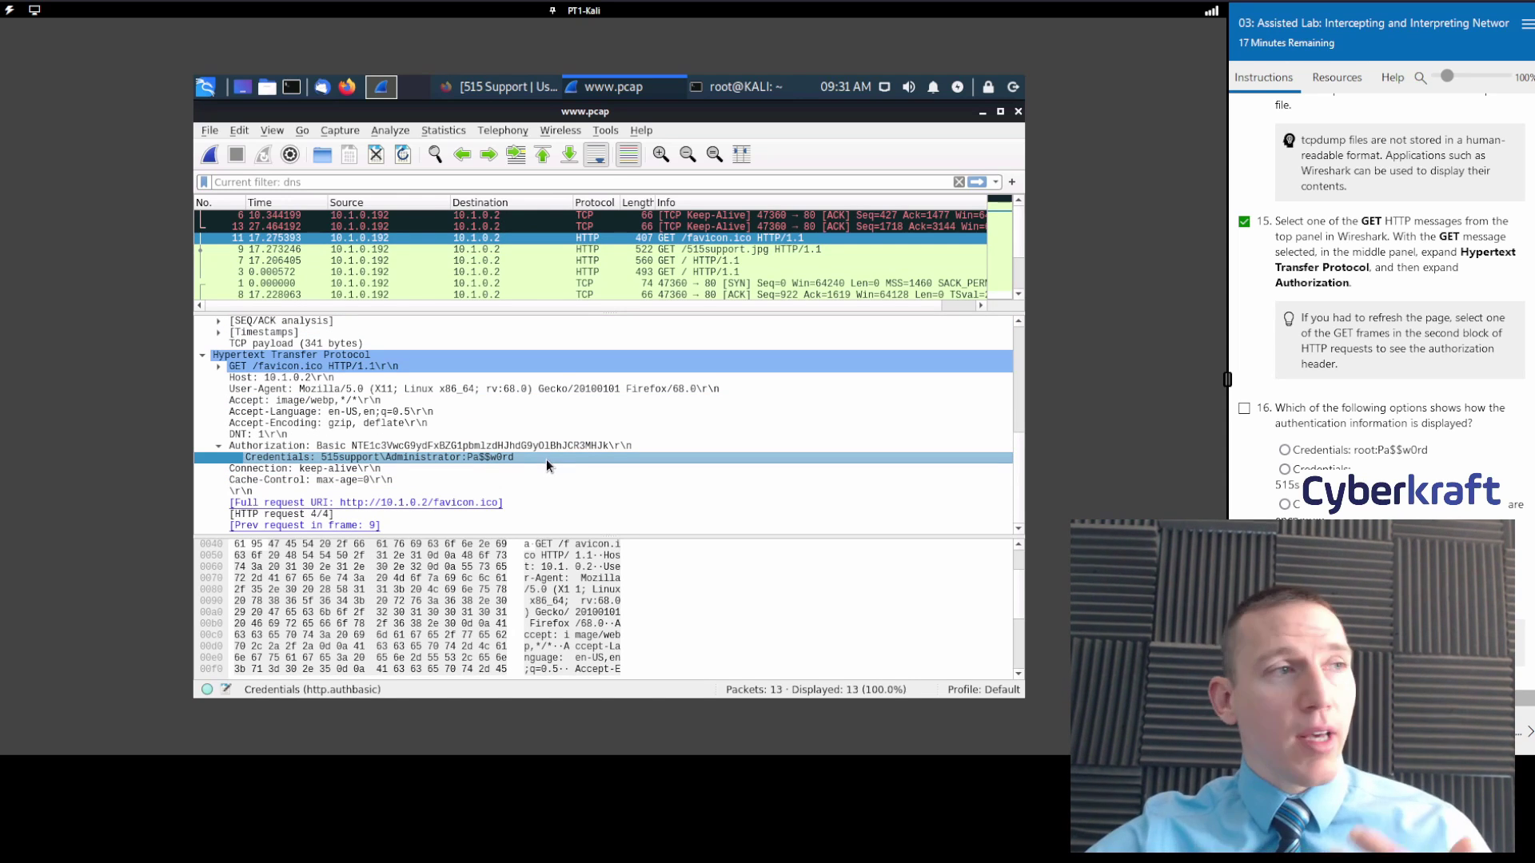
{"action": "left_click", "coordinate": [673, 240]}
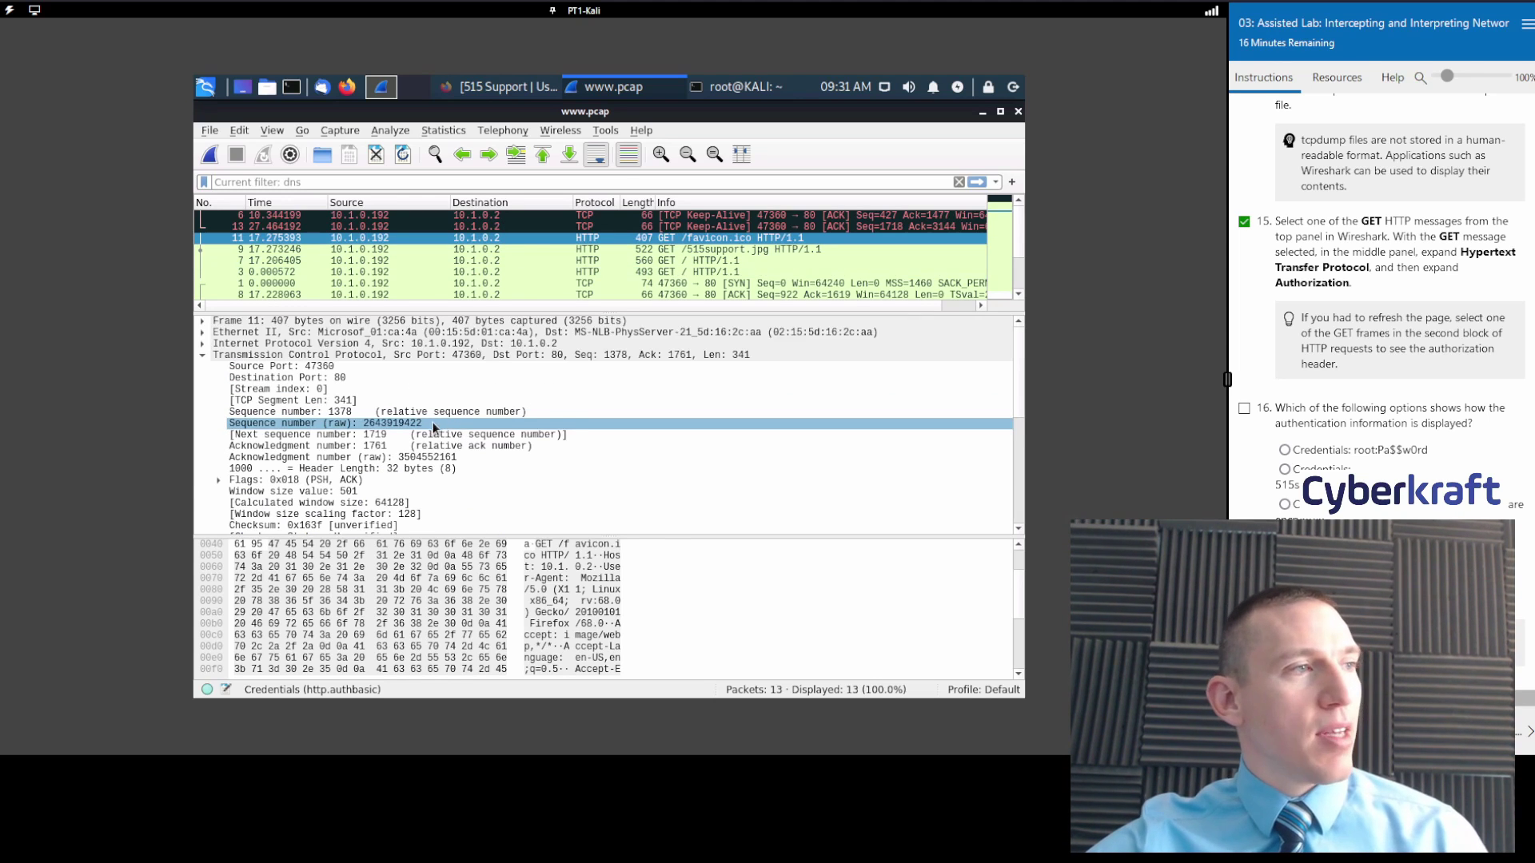
{"action": "left_click", "coordinate": [335, 377]}
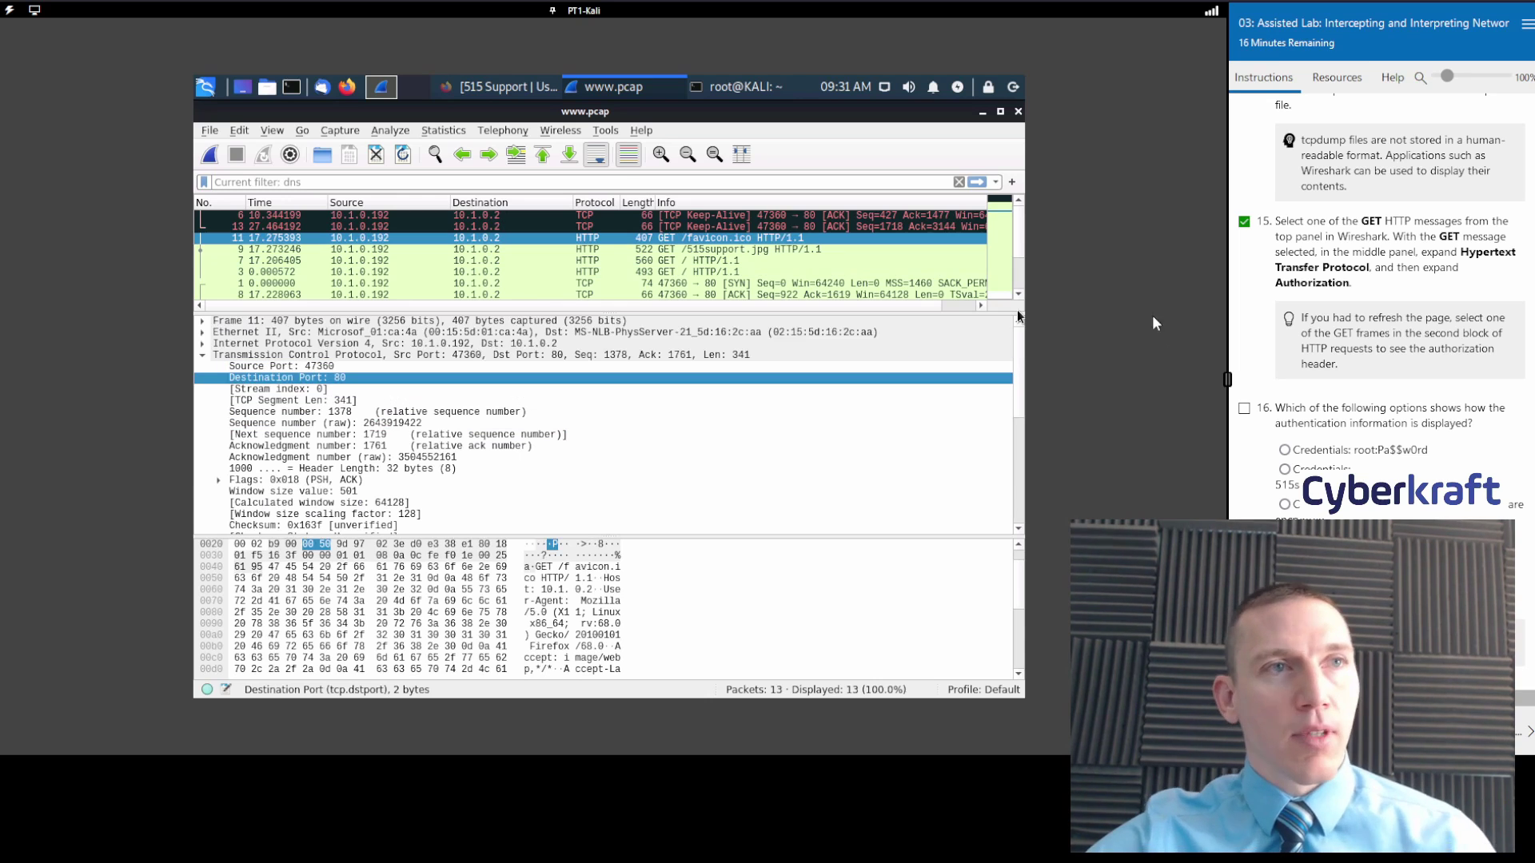
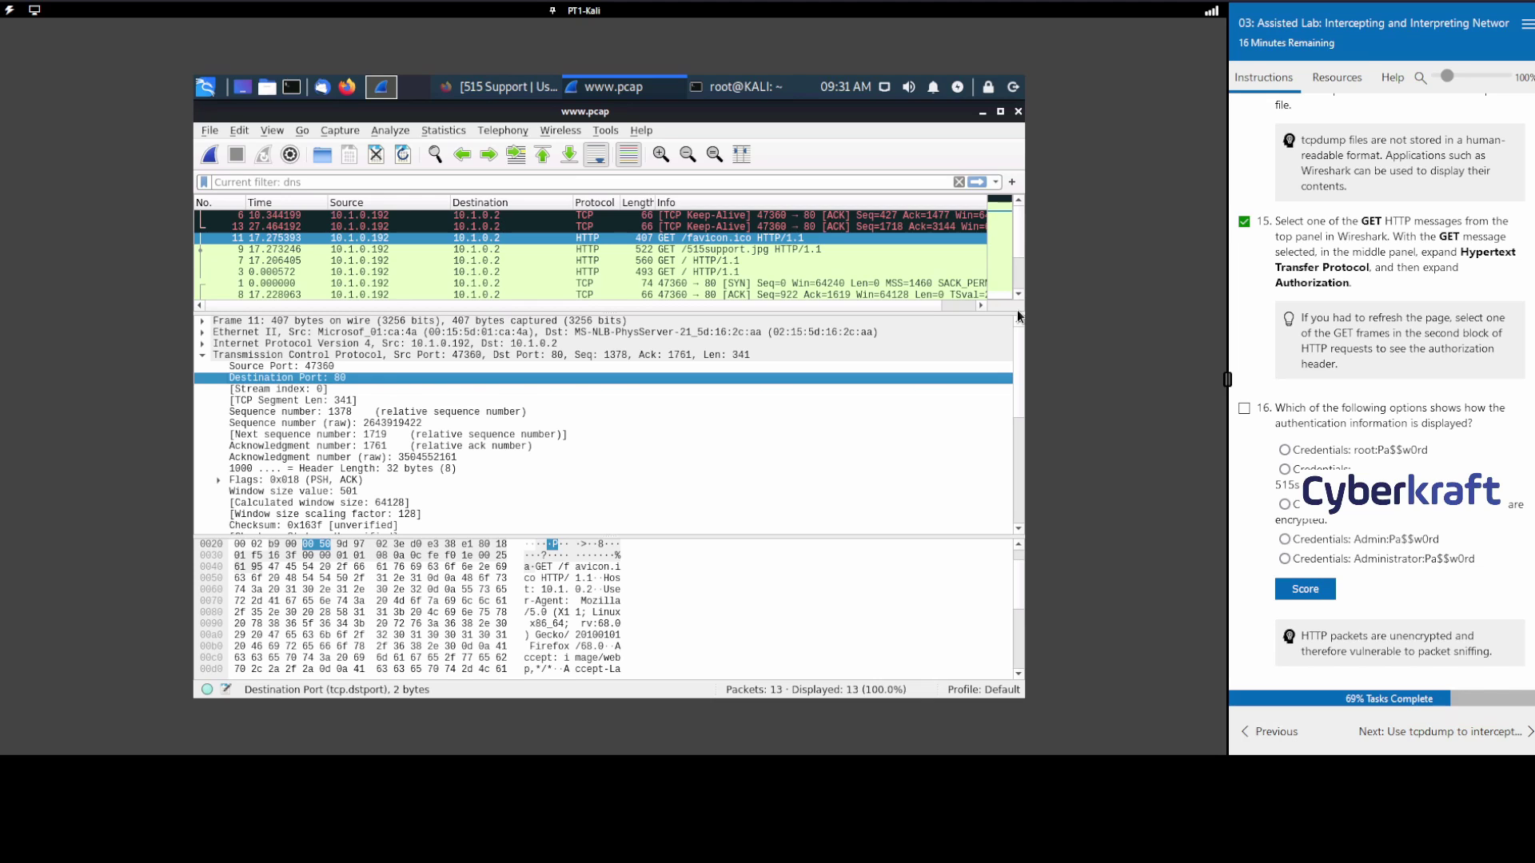
Reveal and select the decoded Basic Credentials line of the GET /favicon.ico request.
{"action": "scroll", "coordinate": [607, 424], "scroll_direction": "down", "scroll_amount": 5}
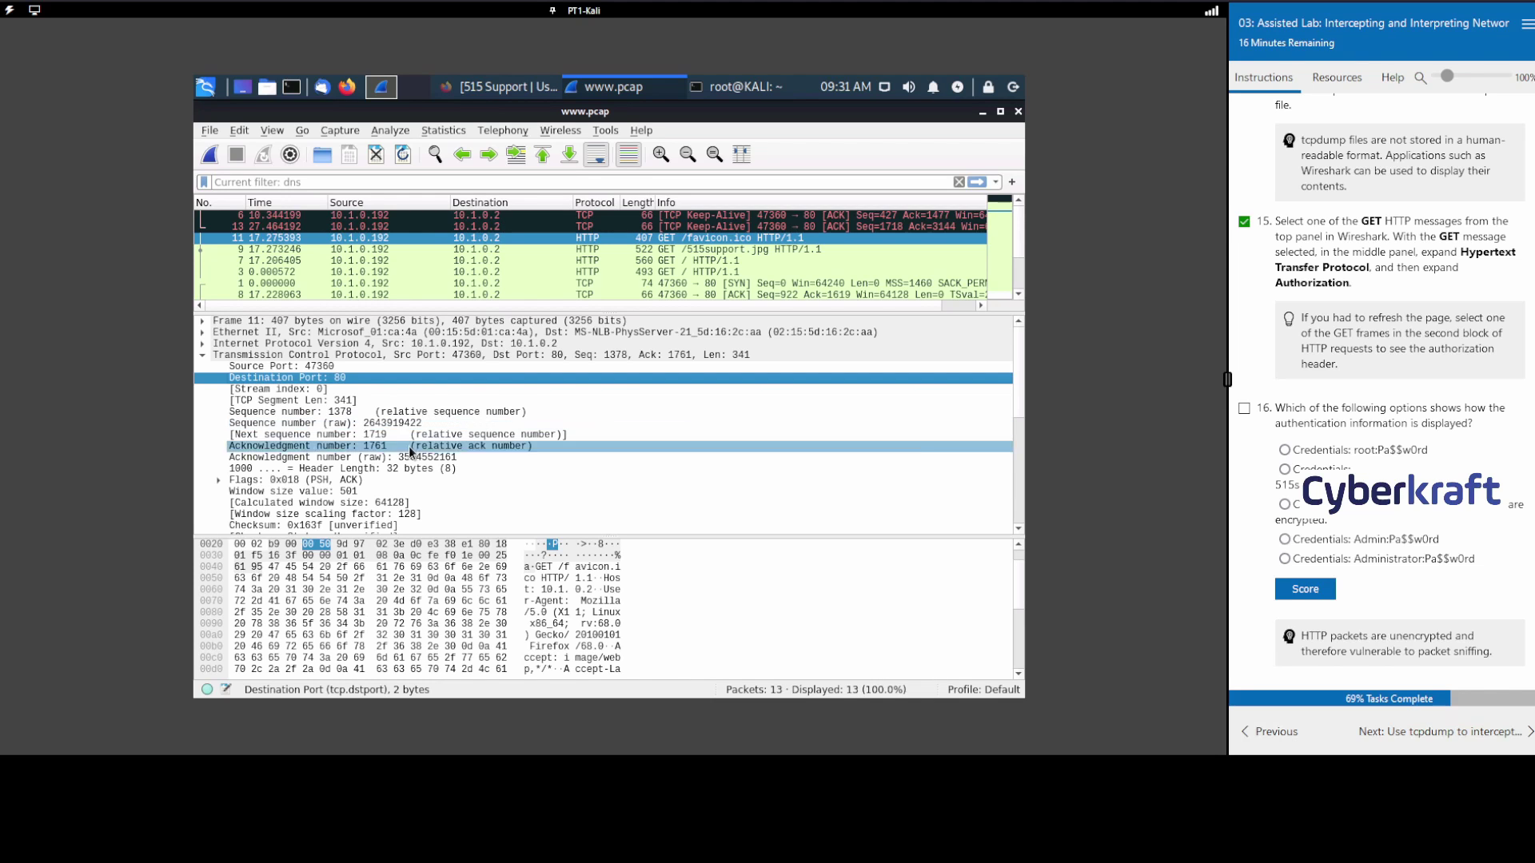
{"action": "left_click", "coordinate": [372, 458]}
{"action": "left_click", "coordinate": [397, 454]}
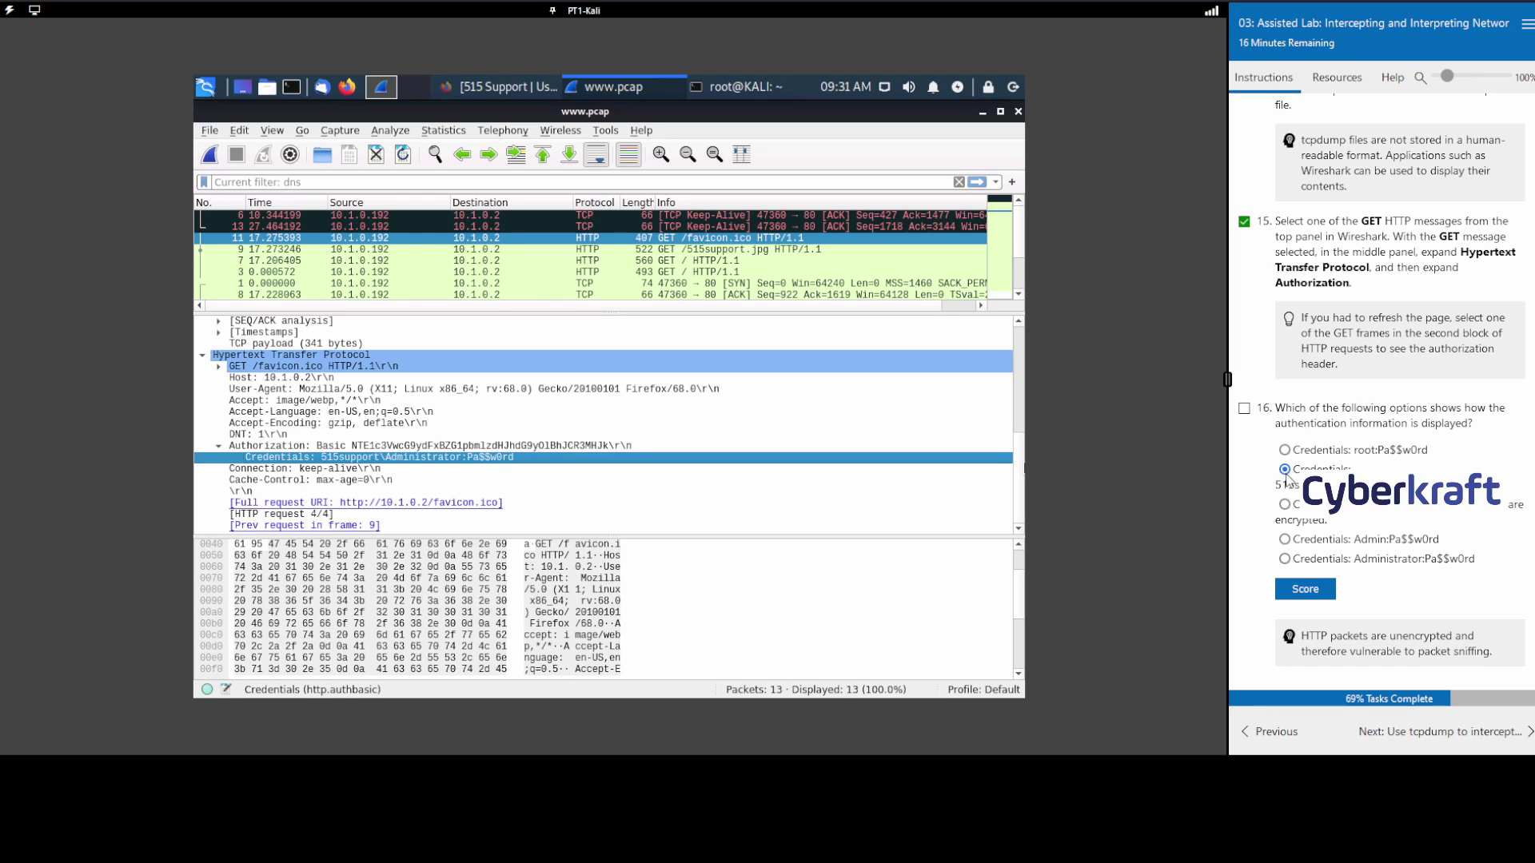
Score question 16, advance to the tcpdump SSH interception task, and minimize Wireshark.
{"action": "left_click", "coordinate": [1304, 592]}
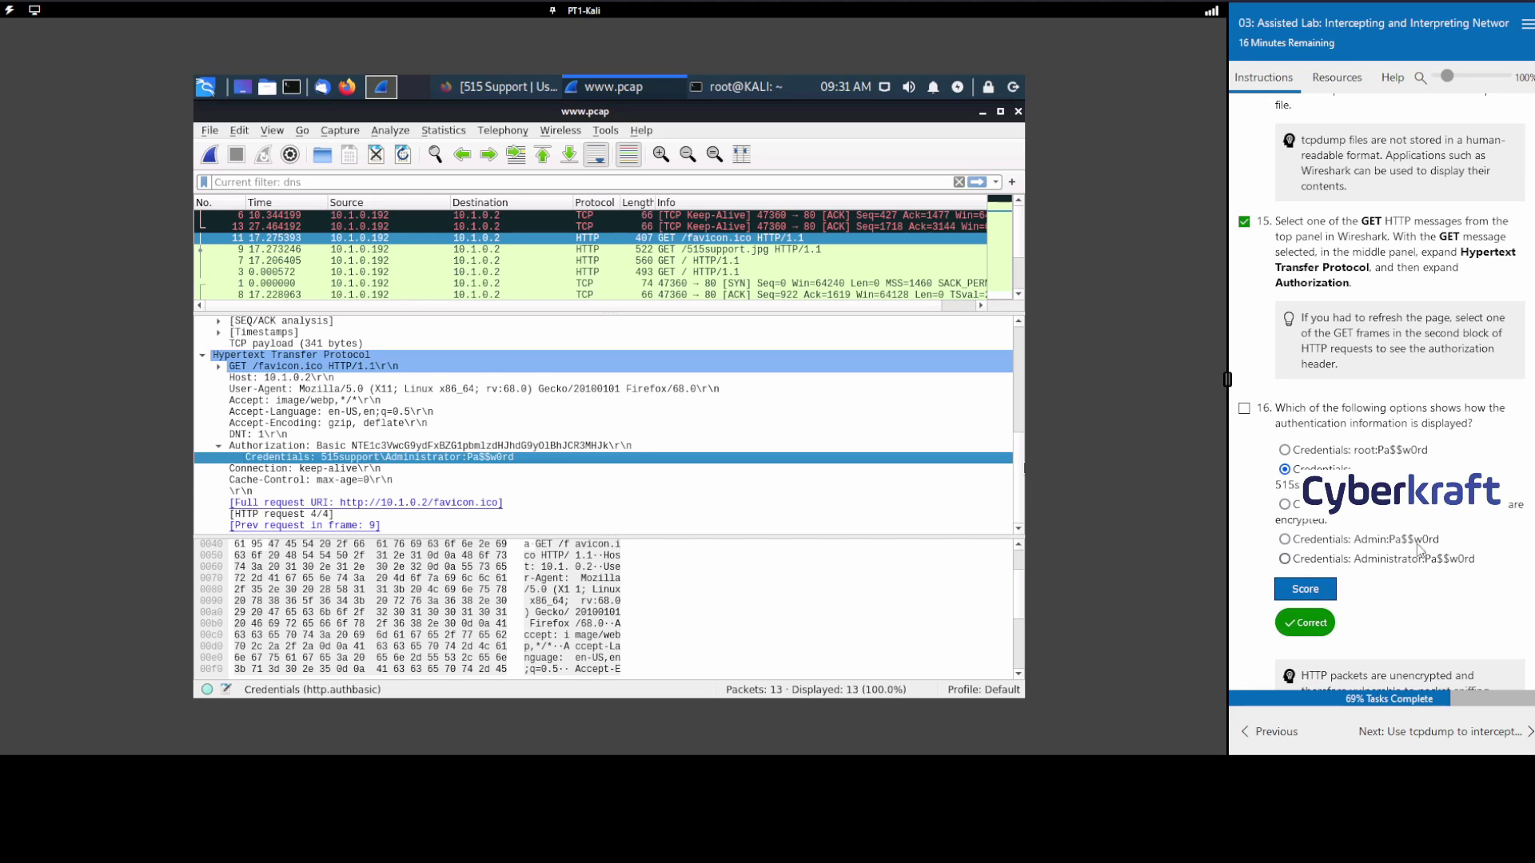
{"action": "scroll", "coordinate": [1421, 551], "scroll_direction": "down", "scroll_amount": 1}
{"action": "left_click", "coordinate": [1459, 723]}
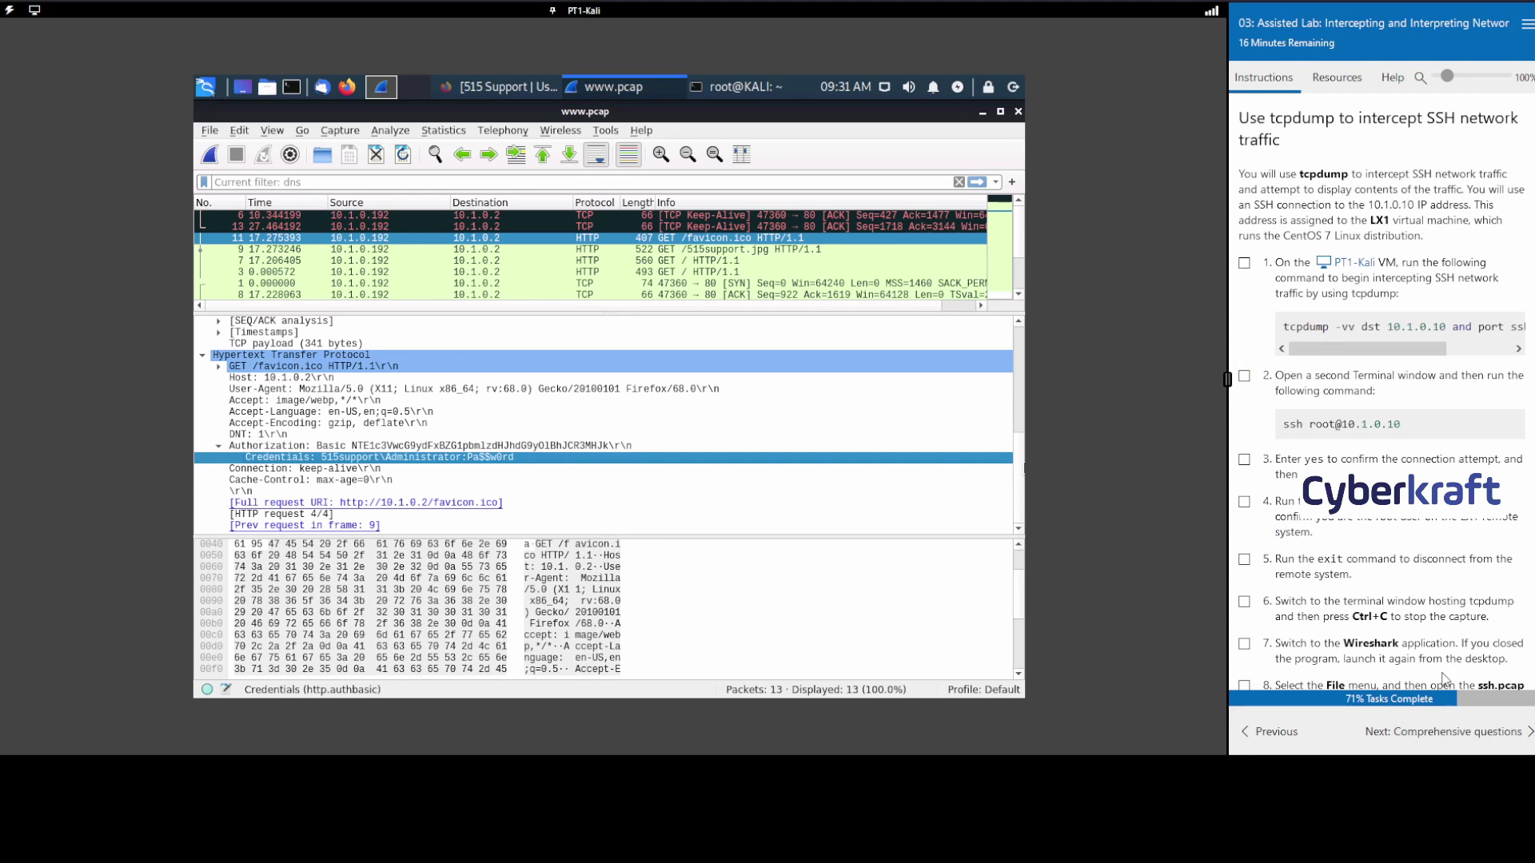
{"action": "scroll", "coordinate": [1373, 432], "scroll_direction": "down", "scroll_amount": 5}
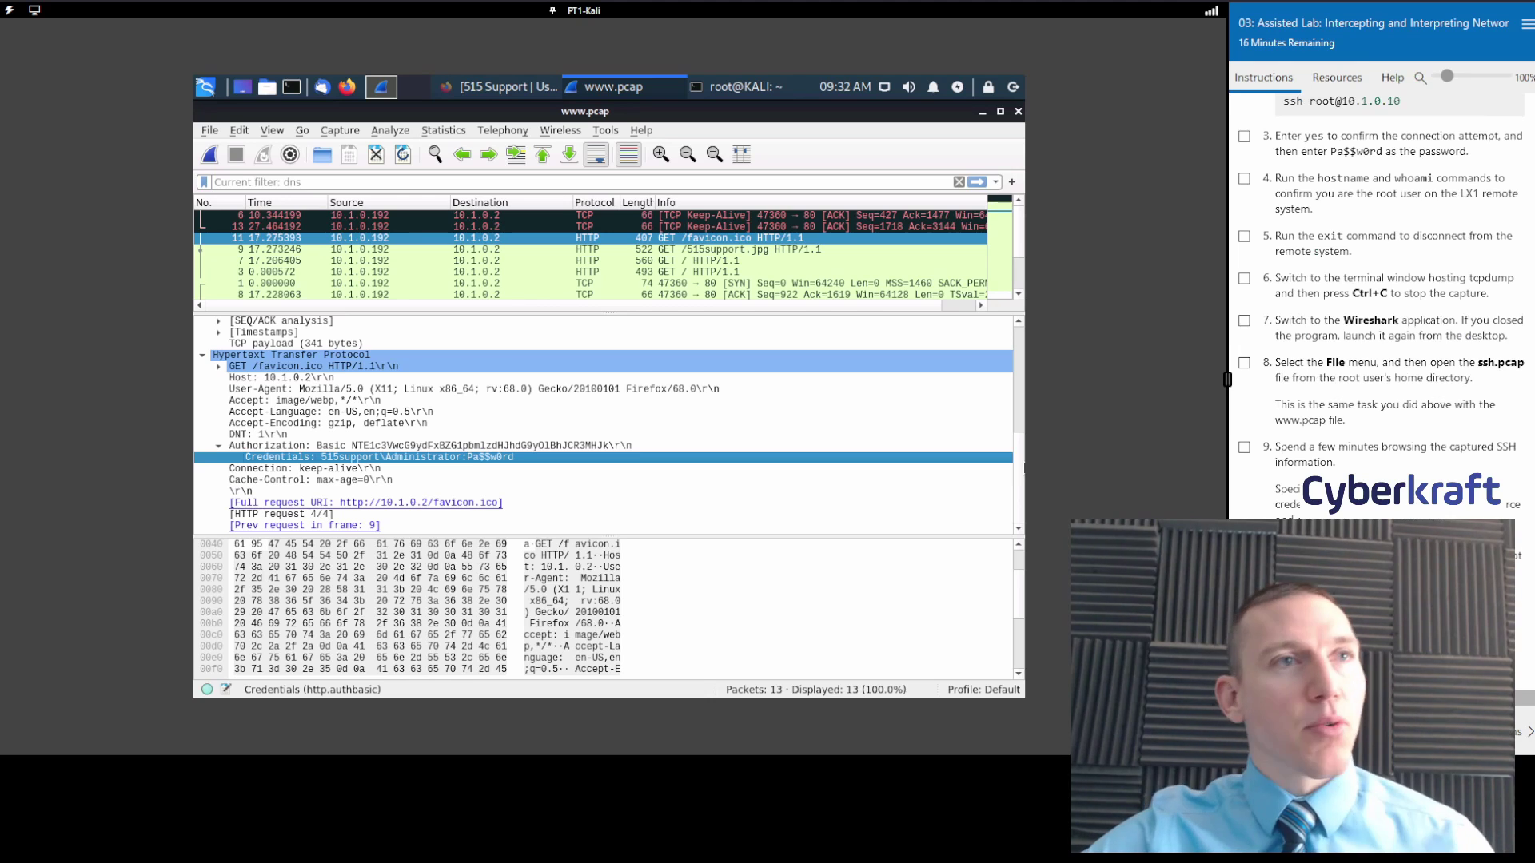
{"action": "scroll", "coordinate": [1392, 276], "scroll_direction": "up", "scroll_amount": 5}
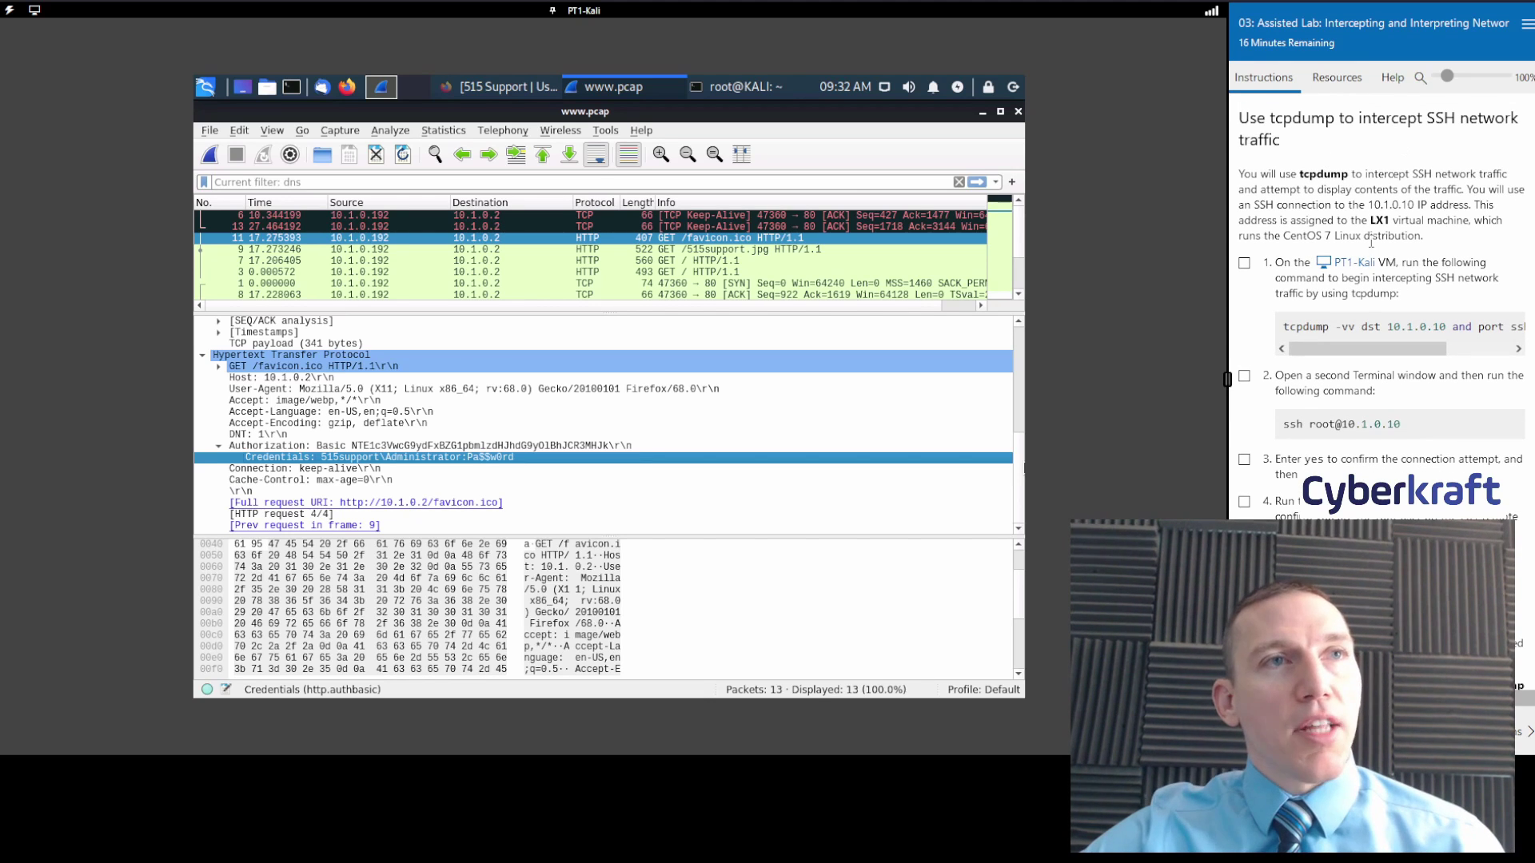
{"action": "left_click", "coordinate": [983, 112]}
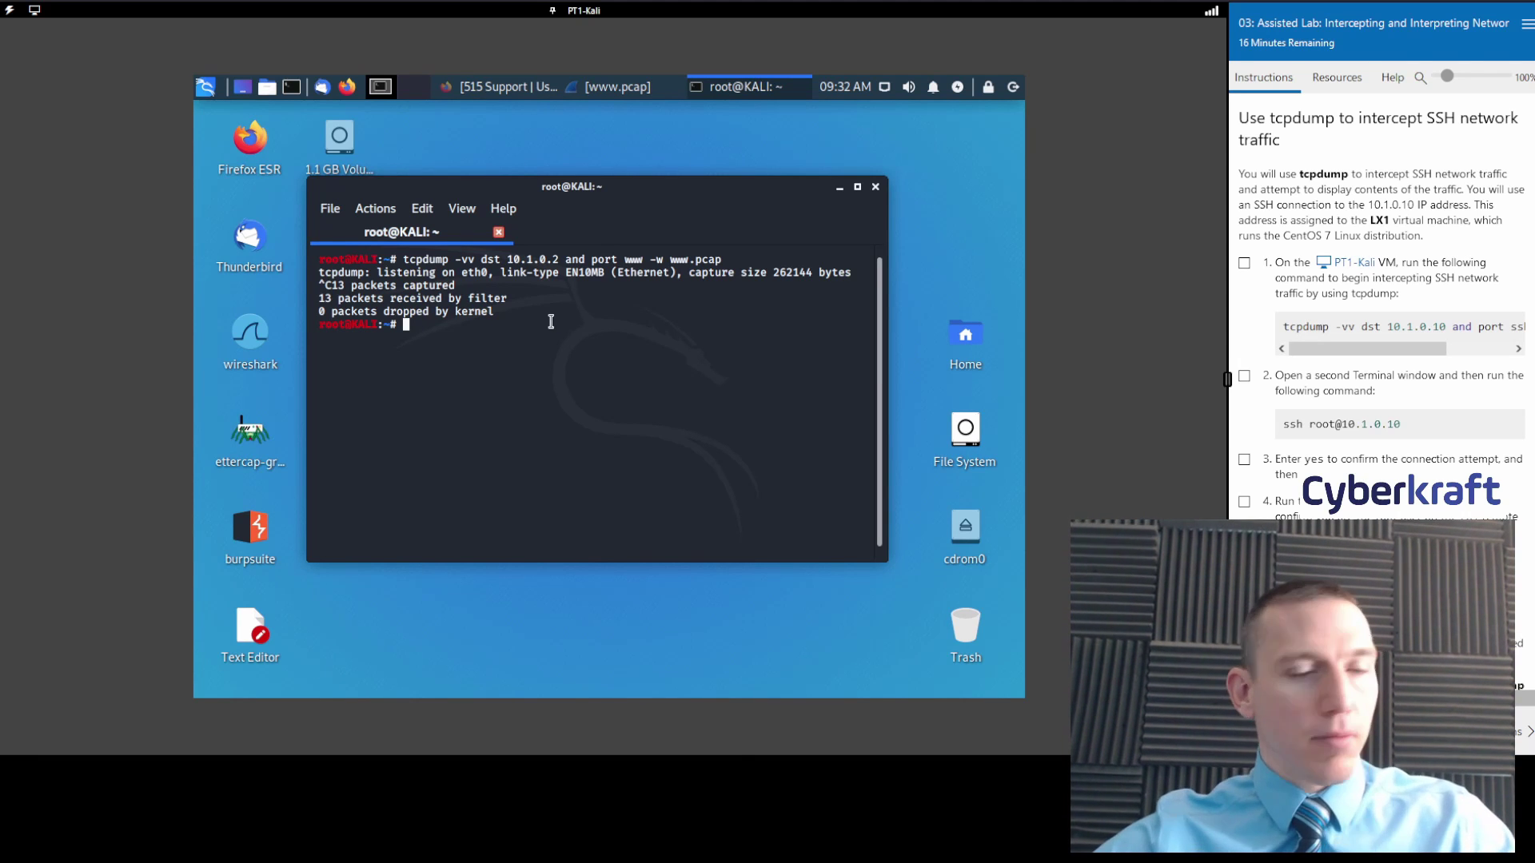
Run tcpdump -vv dst 10.1.0.10 and port ssh -w ssh.pcap to capture SSH traffic.
{"action": "type", "text": "tcp"}
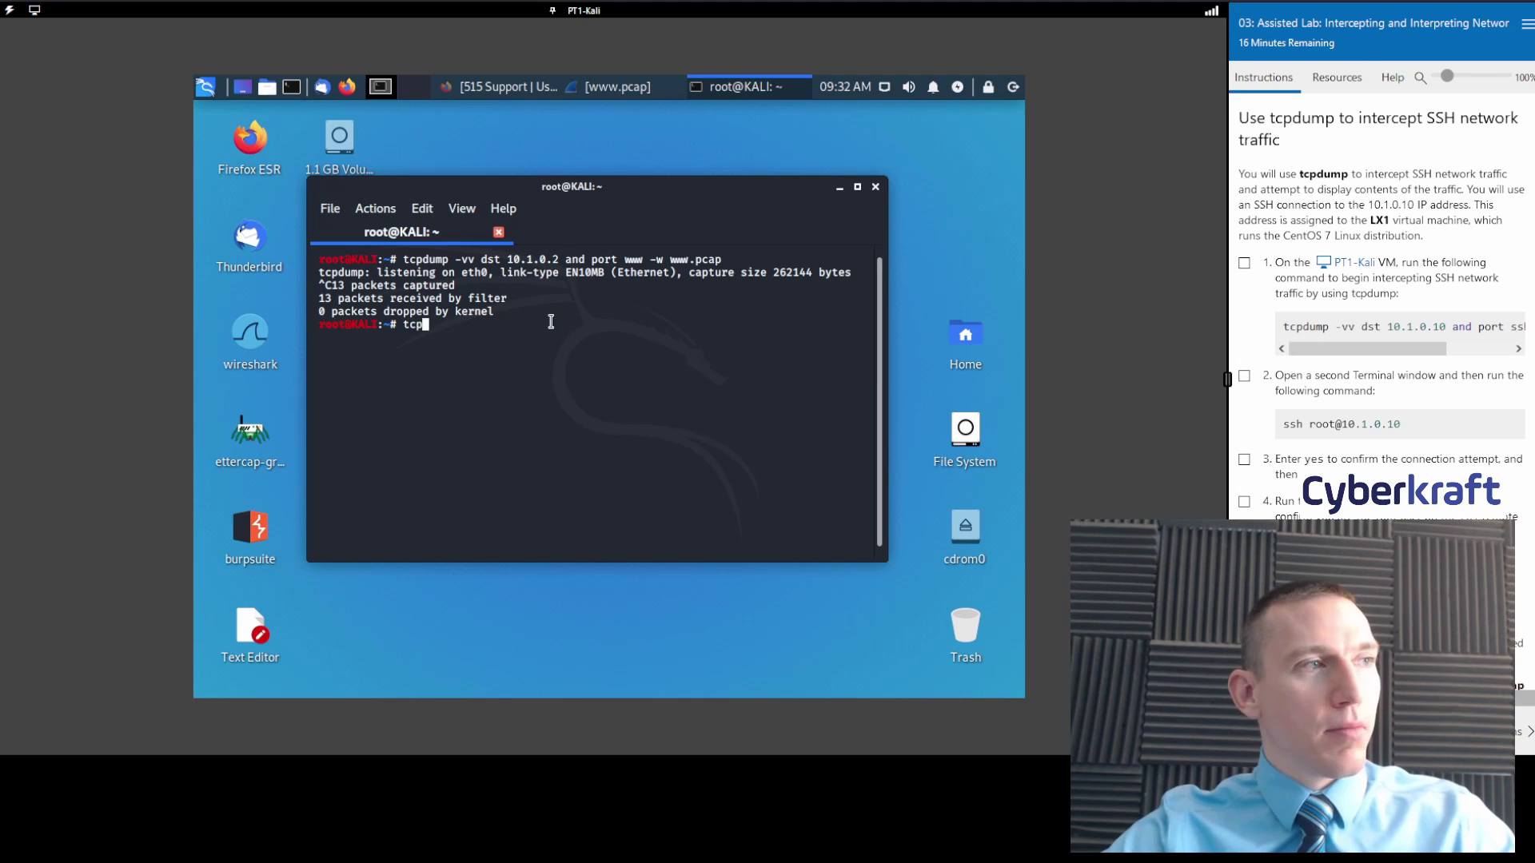
{"action": "type", "text": "dump "}
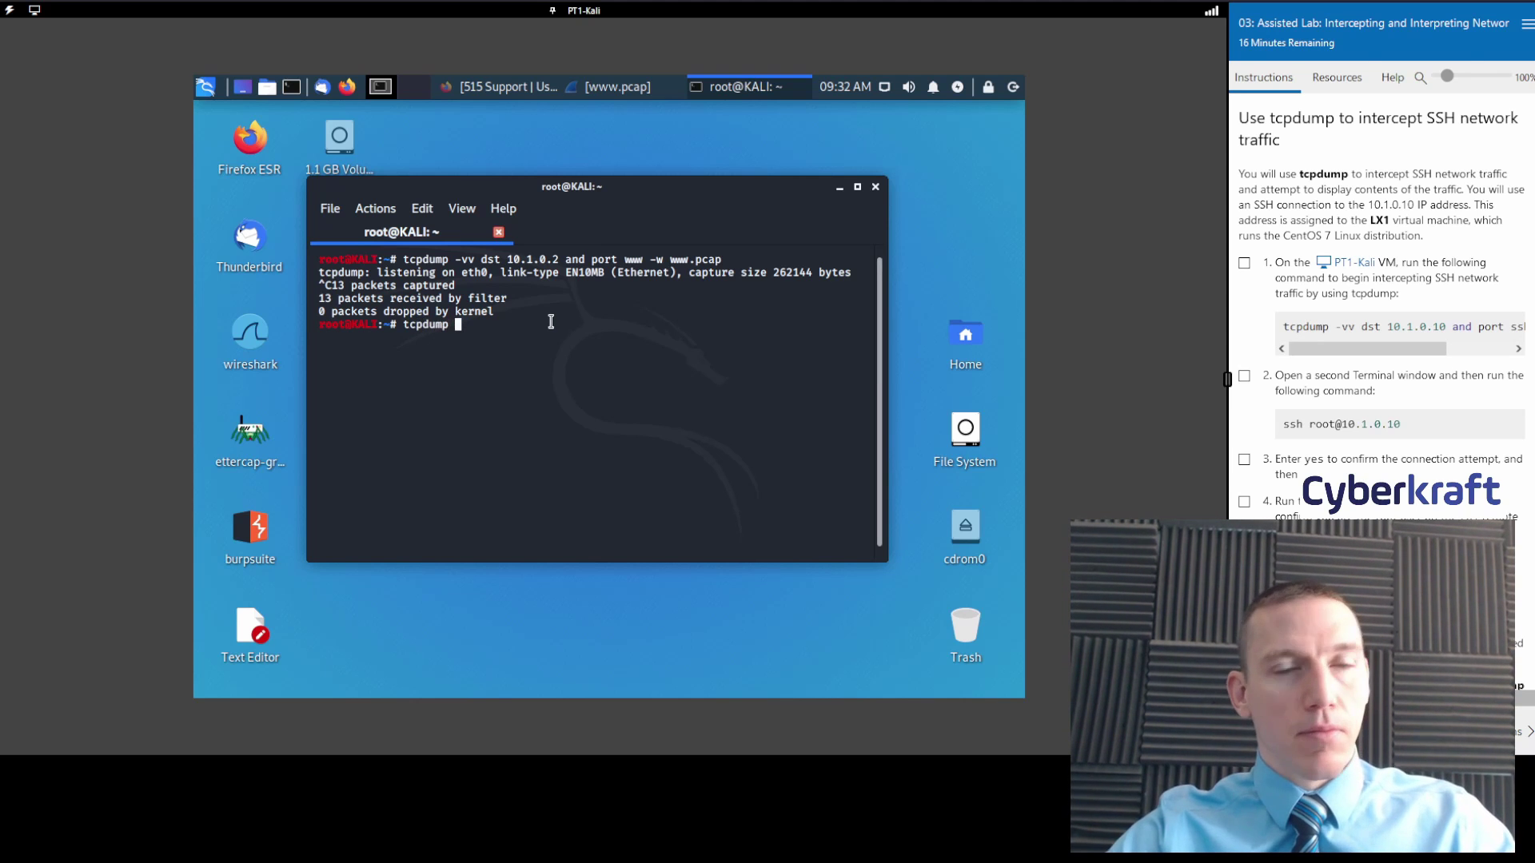
{"action": "type", "text": "-vv d"}
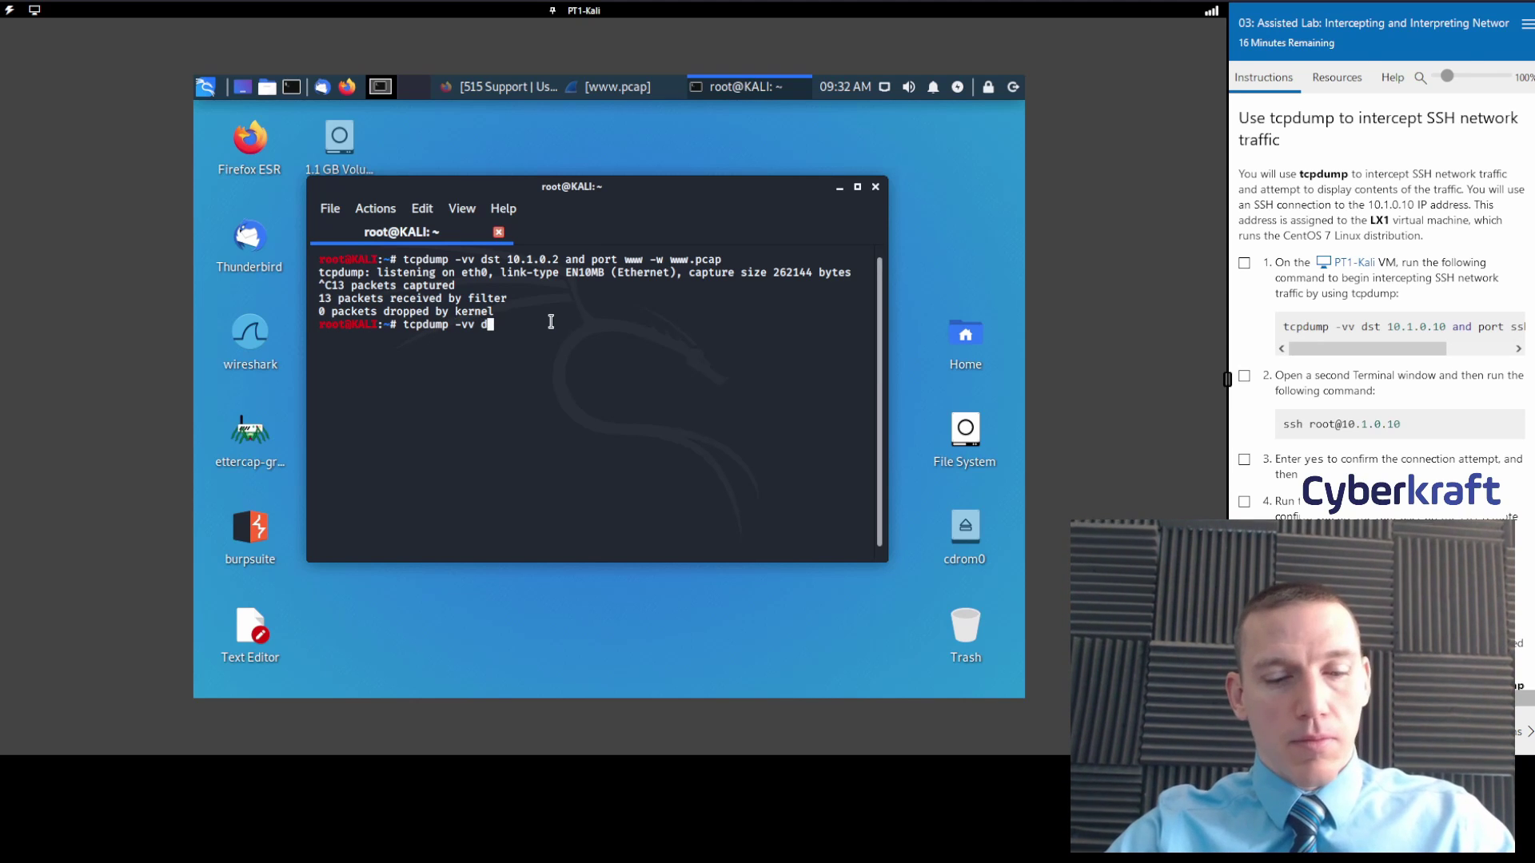
{"action": "type", "text": "st 10.1"}
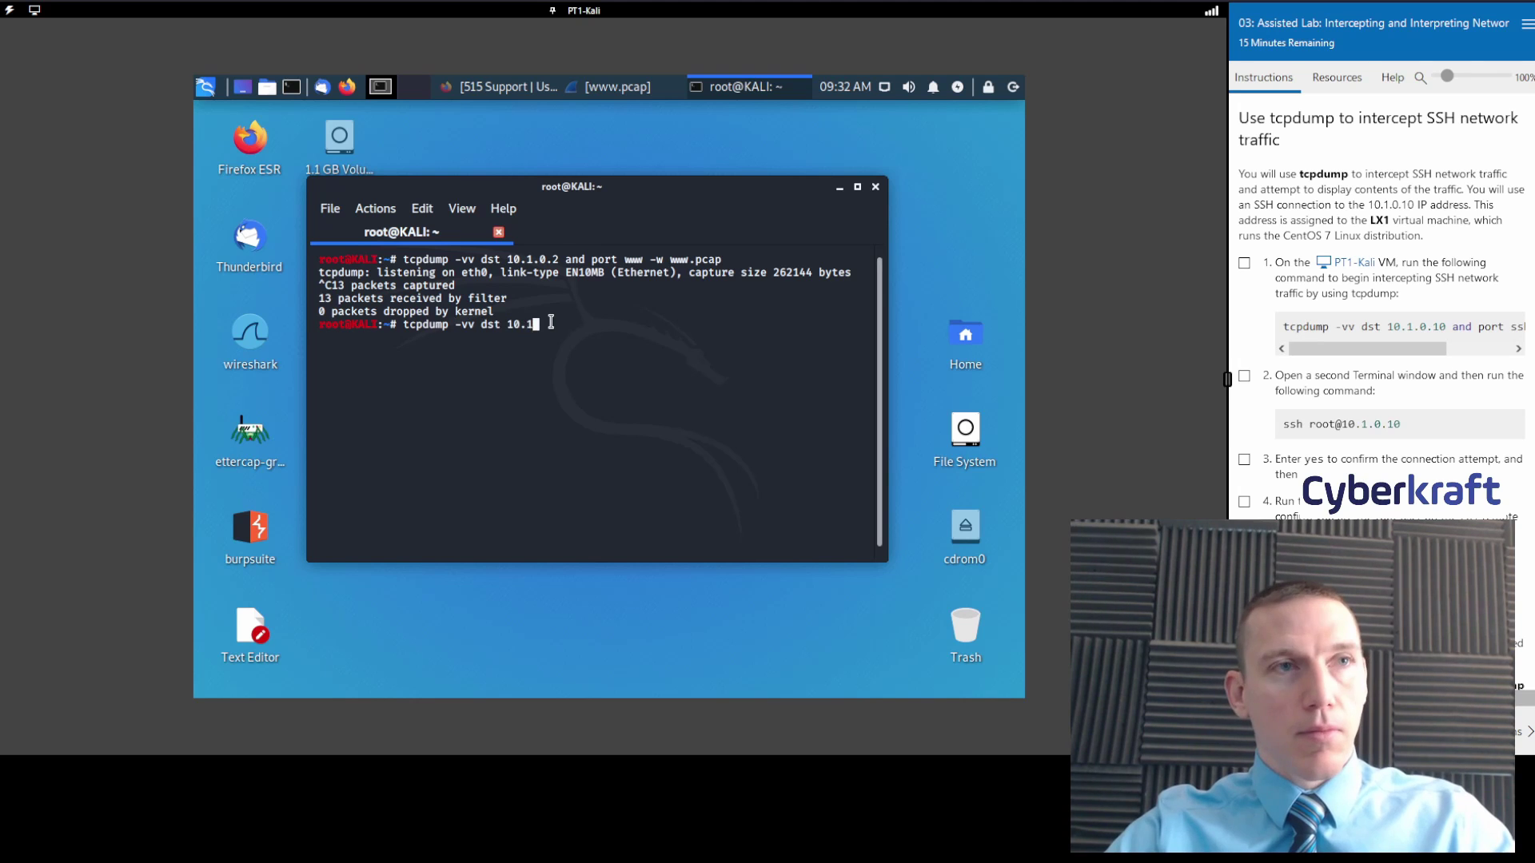
{"action": "type", "text": ".0.10"}
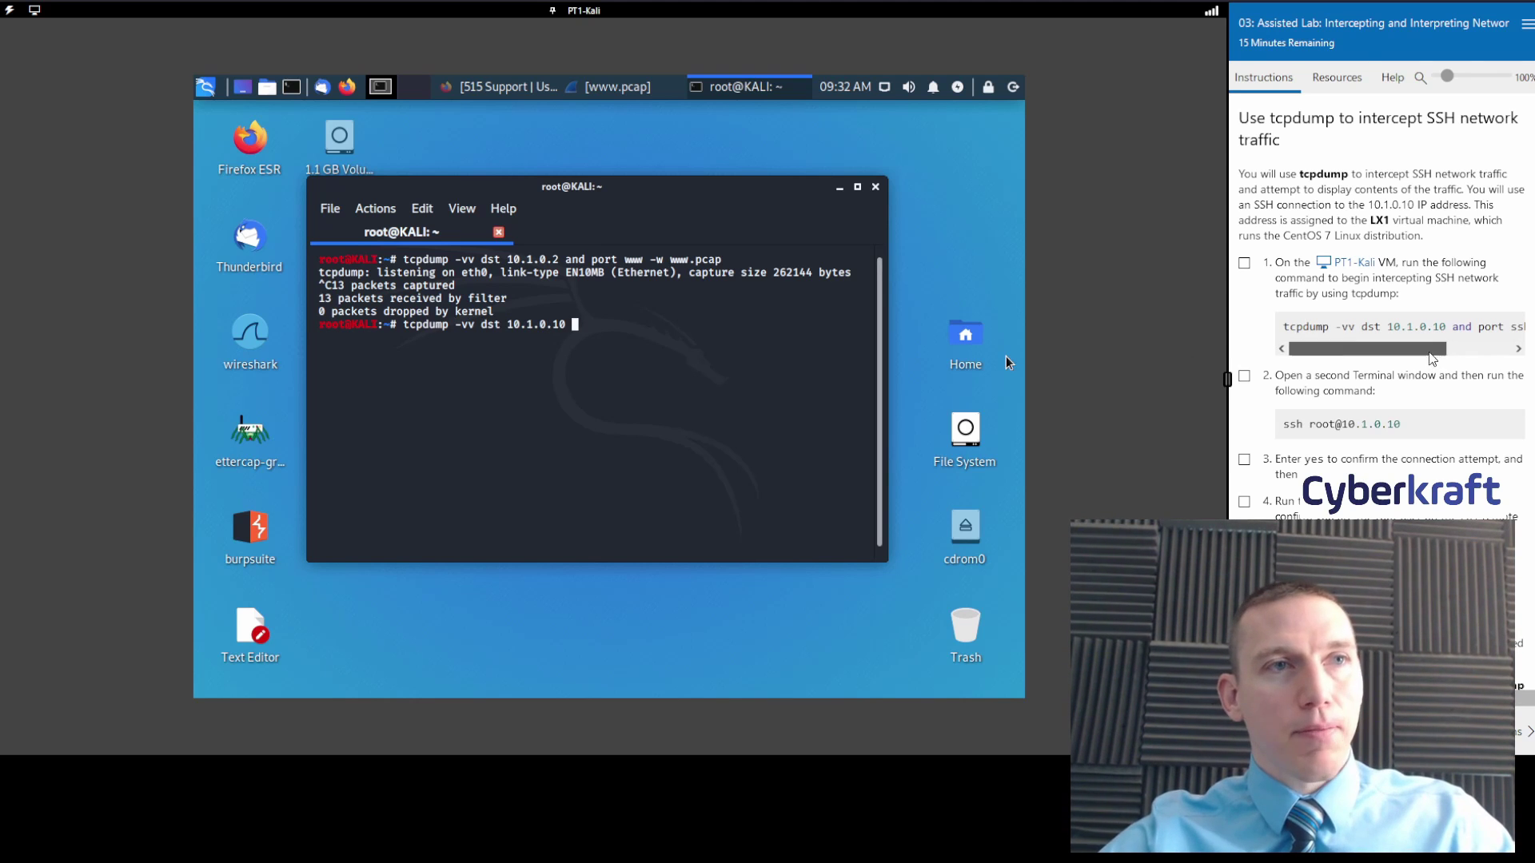
{"action": "left_click_drag", "start_coordinate": [1295, 352], "coordinate": [1362, 352]}
{"action": "left_click_drag", "start_coordinate": [742, 325], "coordinate": [736, 334]}
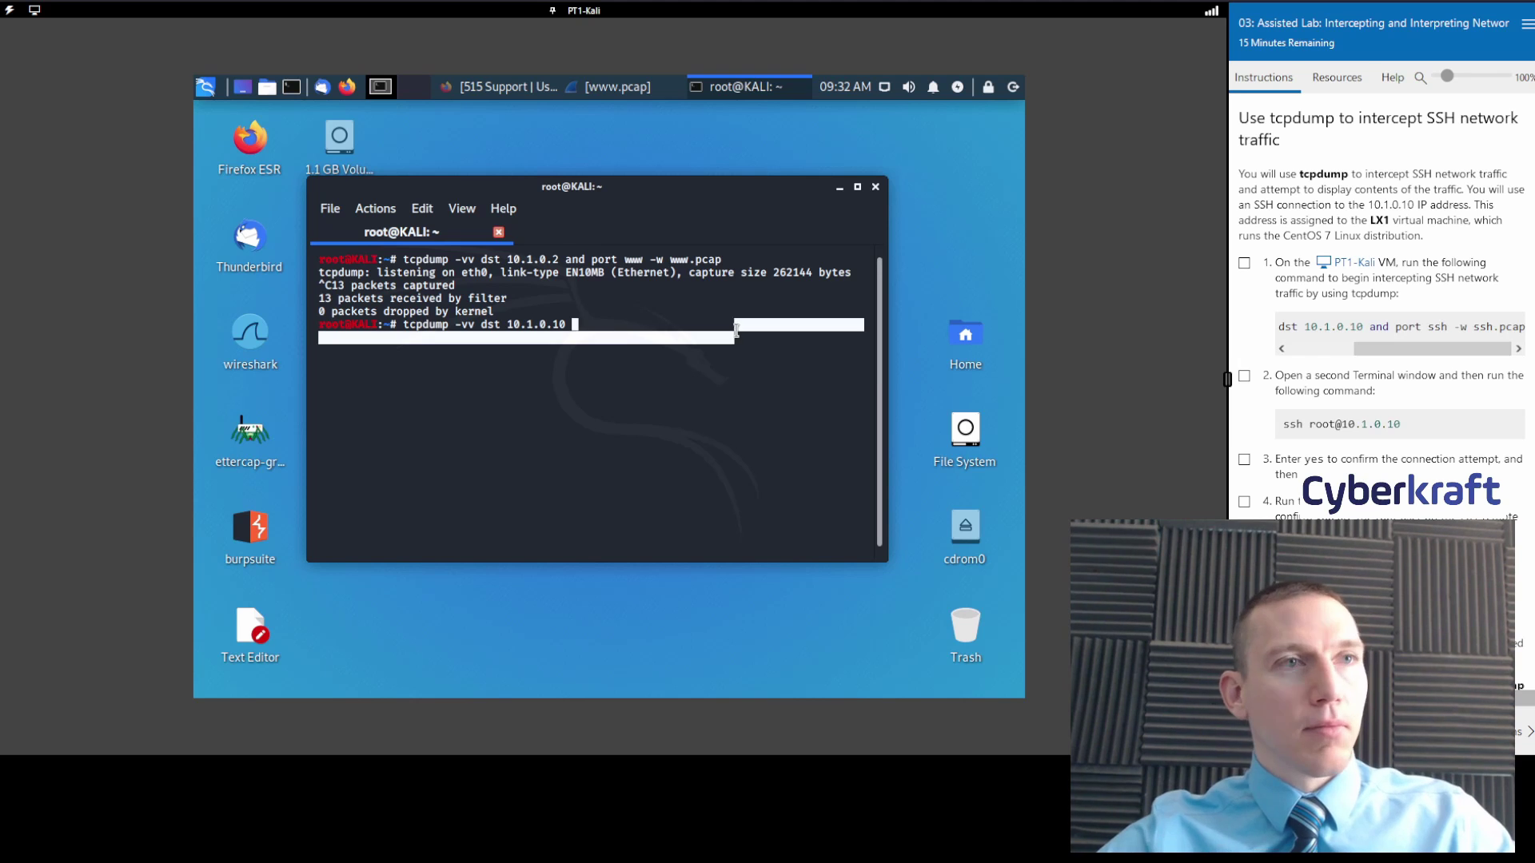
{"action": "type", "text": "and port "}
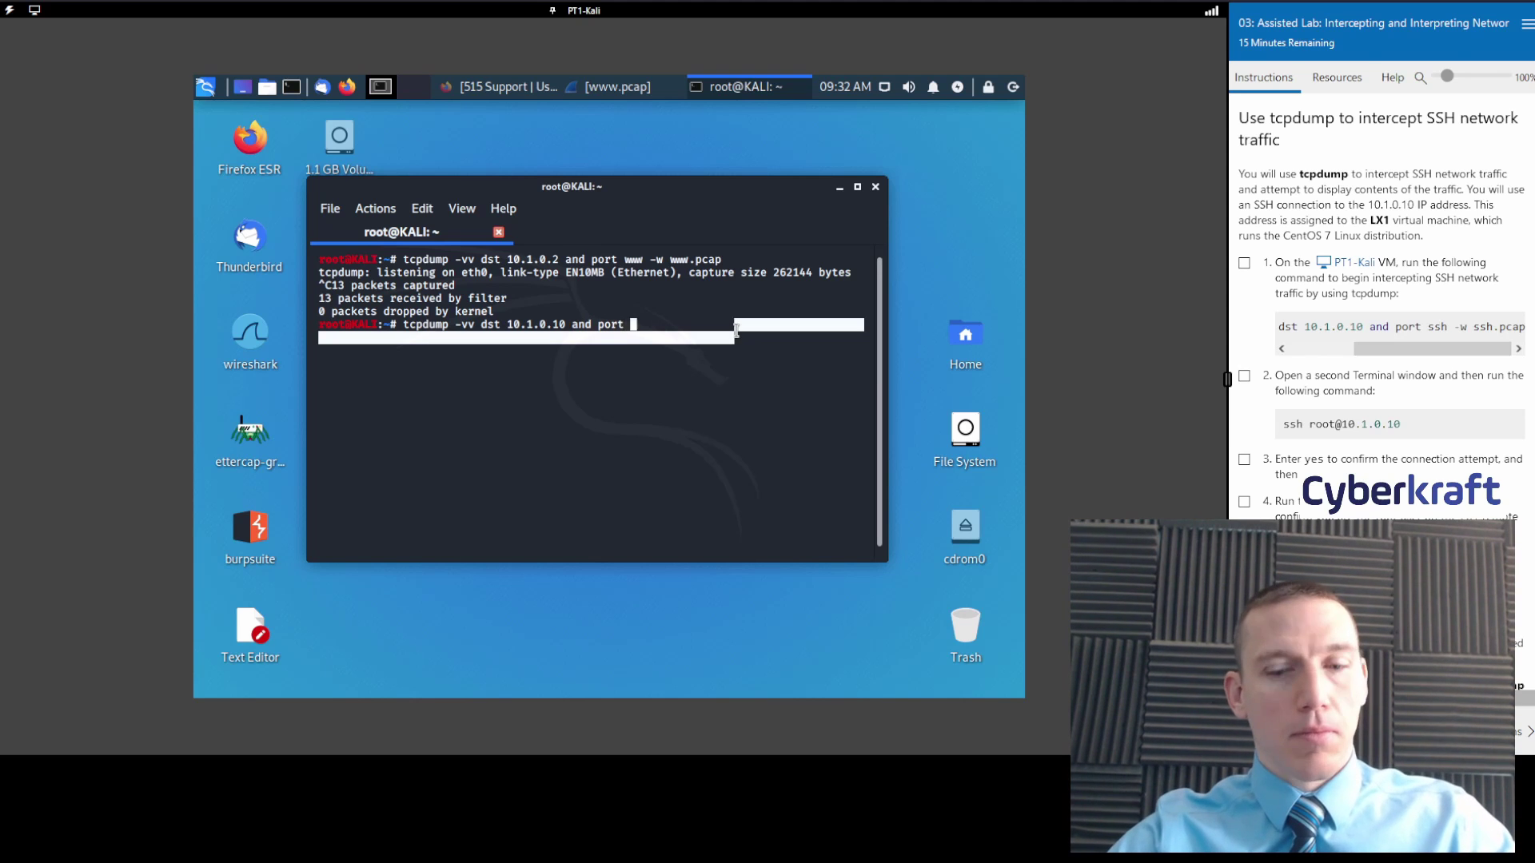
{"action": "type", "text": "ssh "}
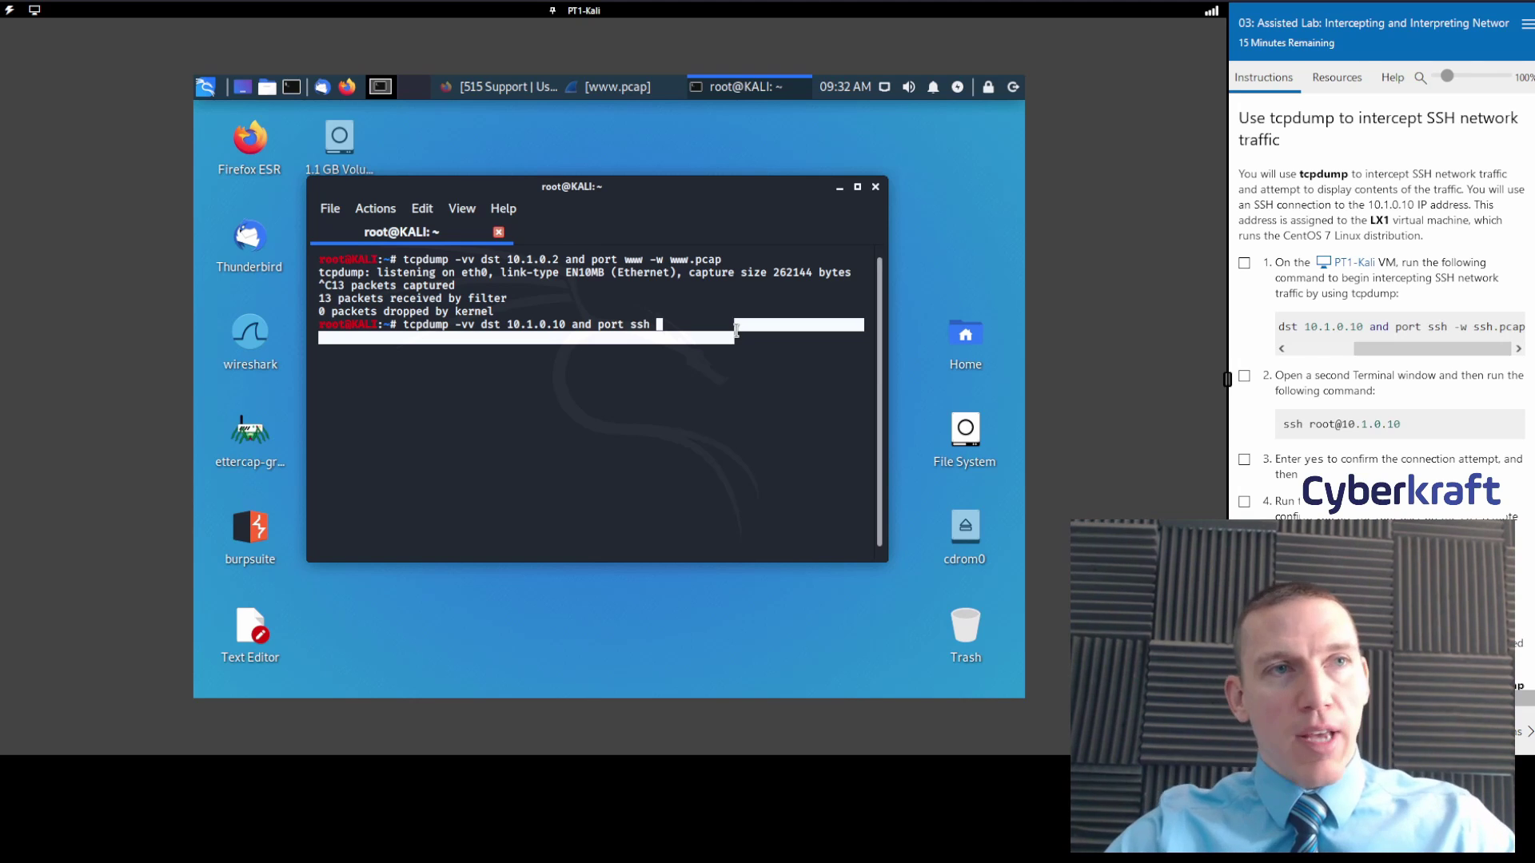
{"action": "type", "text": "-w"}
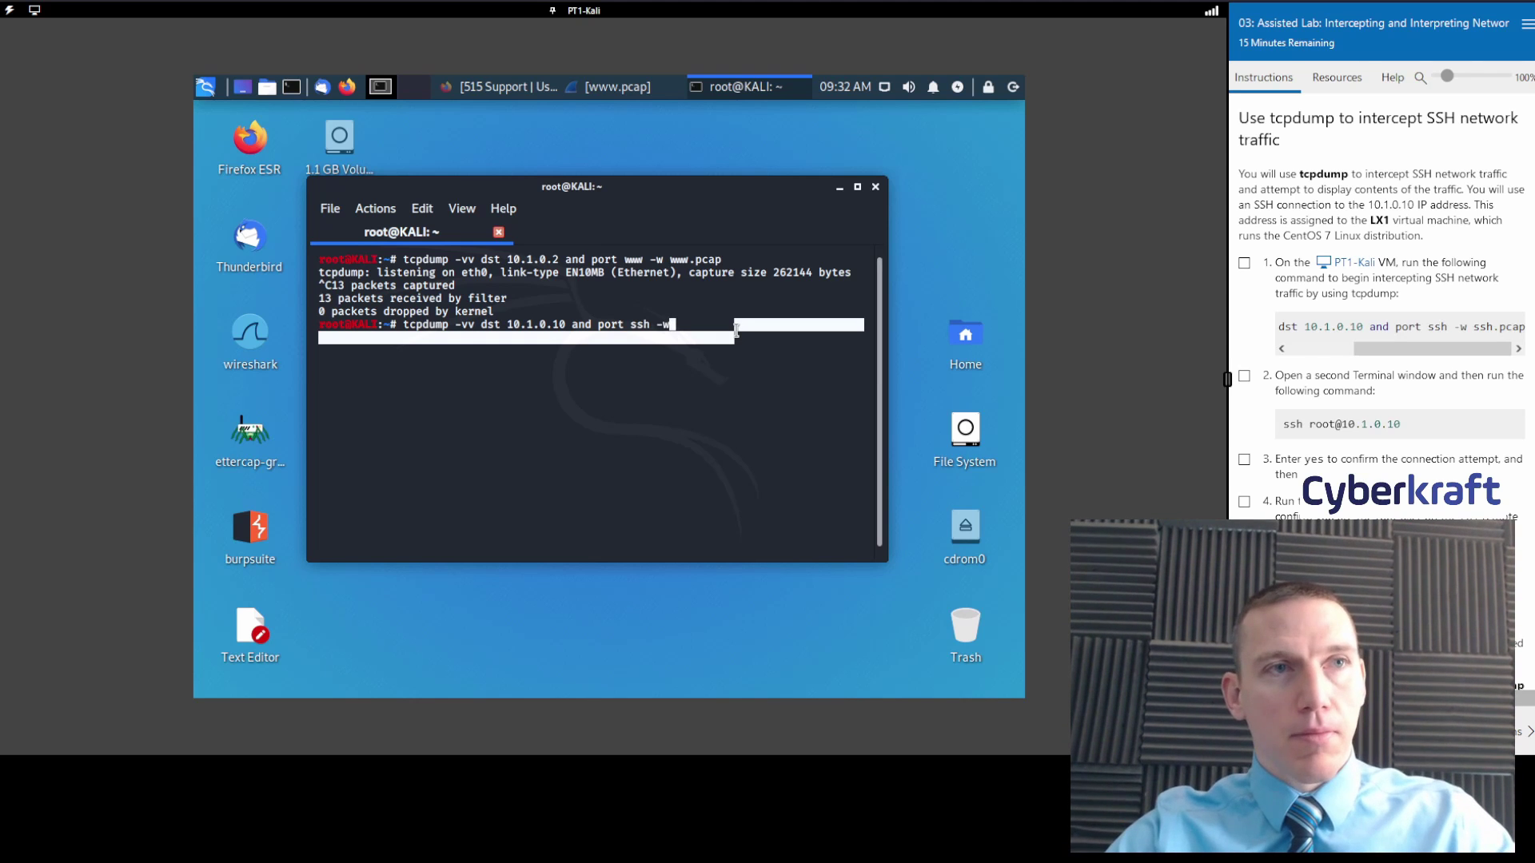
{"action": "type", "text": " ssh."}
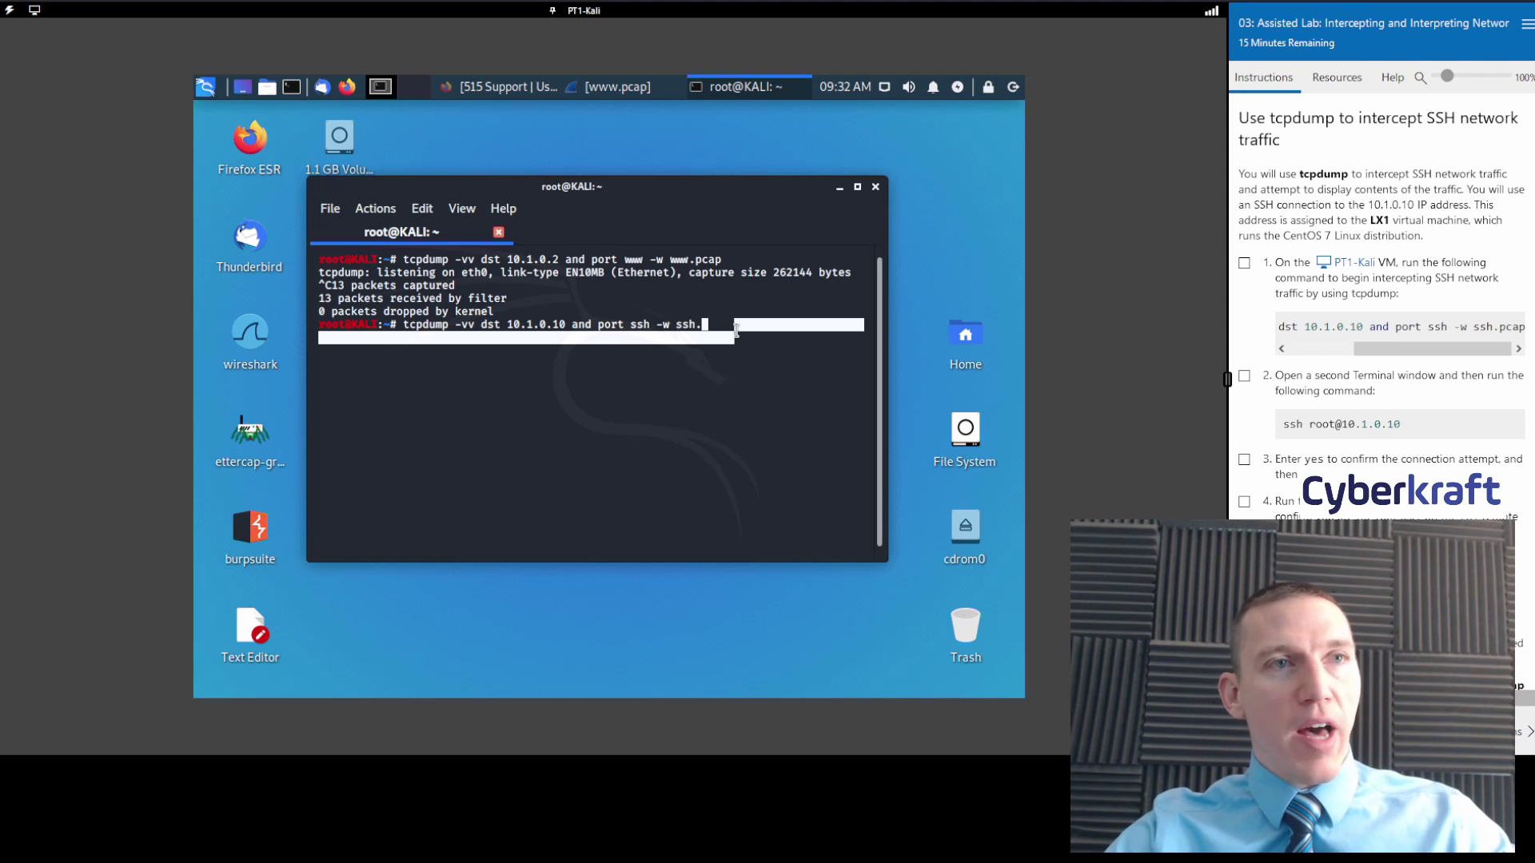
{"action": "type", "text": "pcap"}
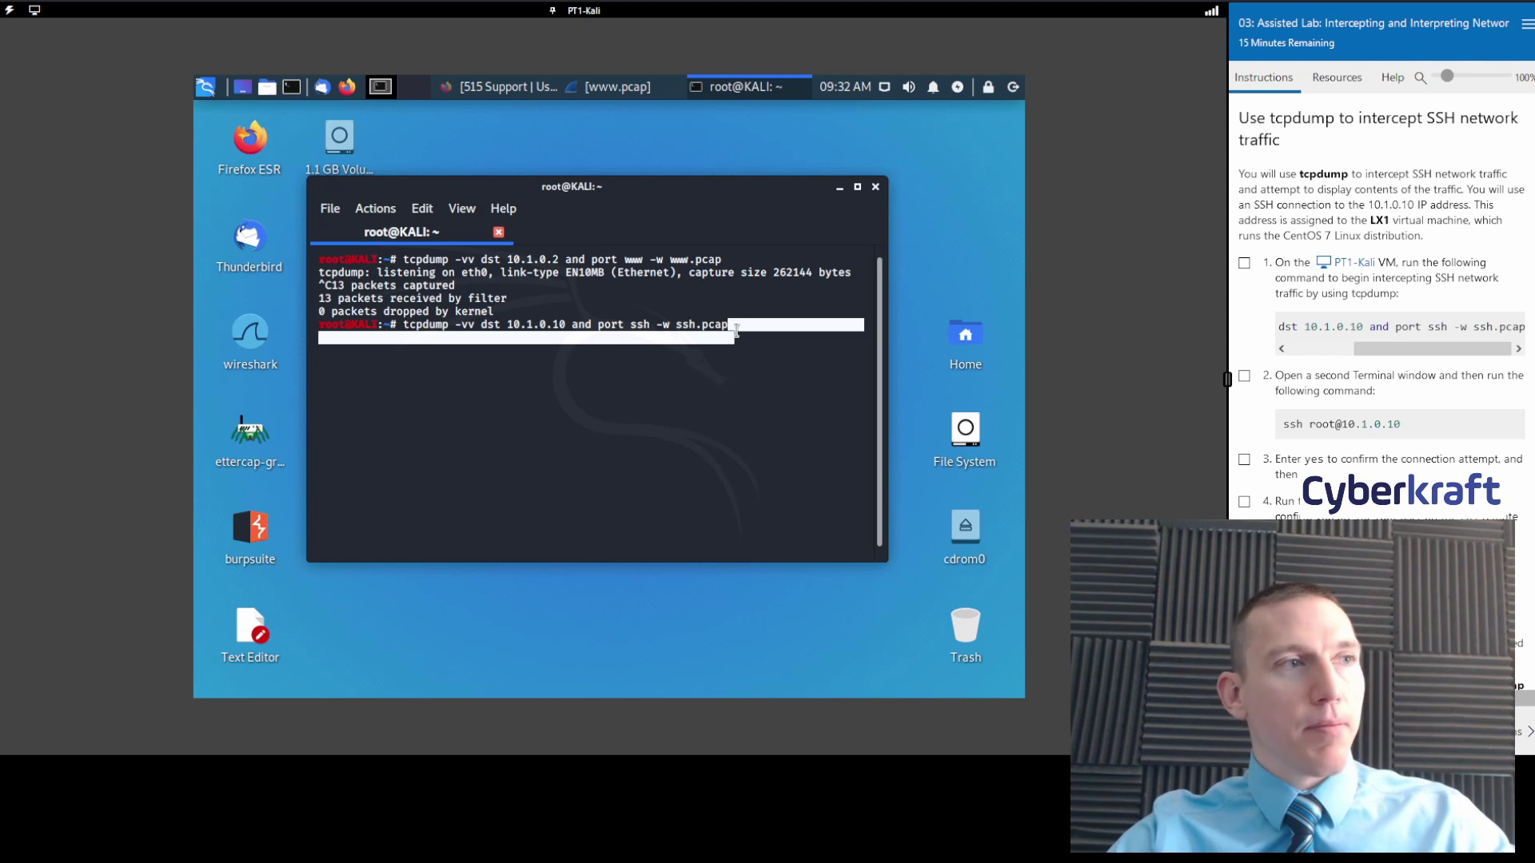
{"action": "key", "text": "Return"}
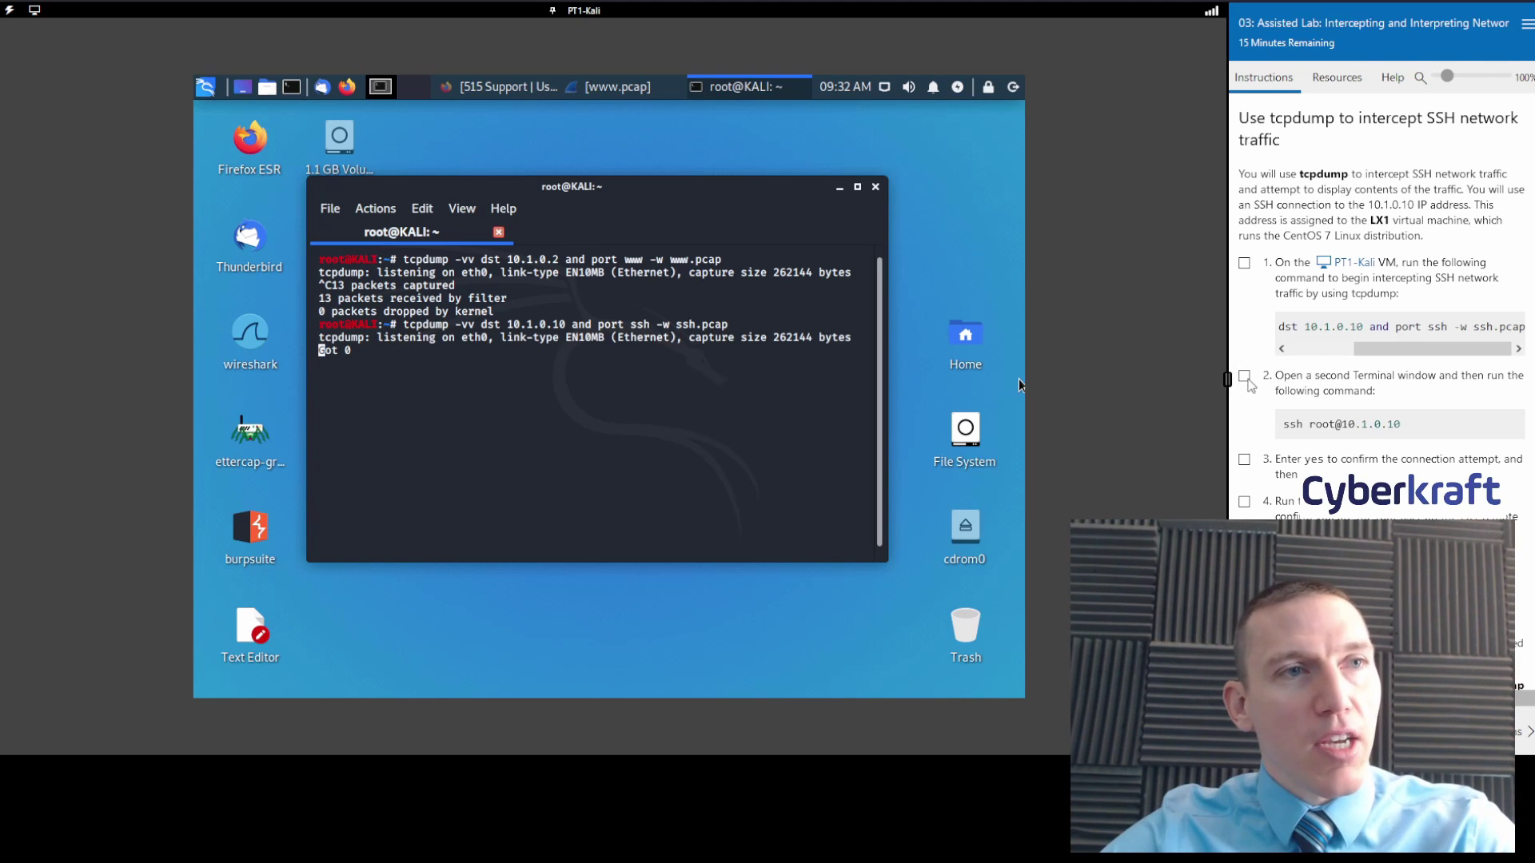
{"action": "left_click", "coordinate": [1244, 376]}
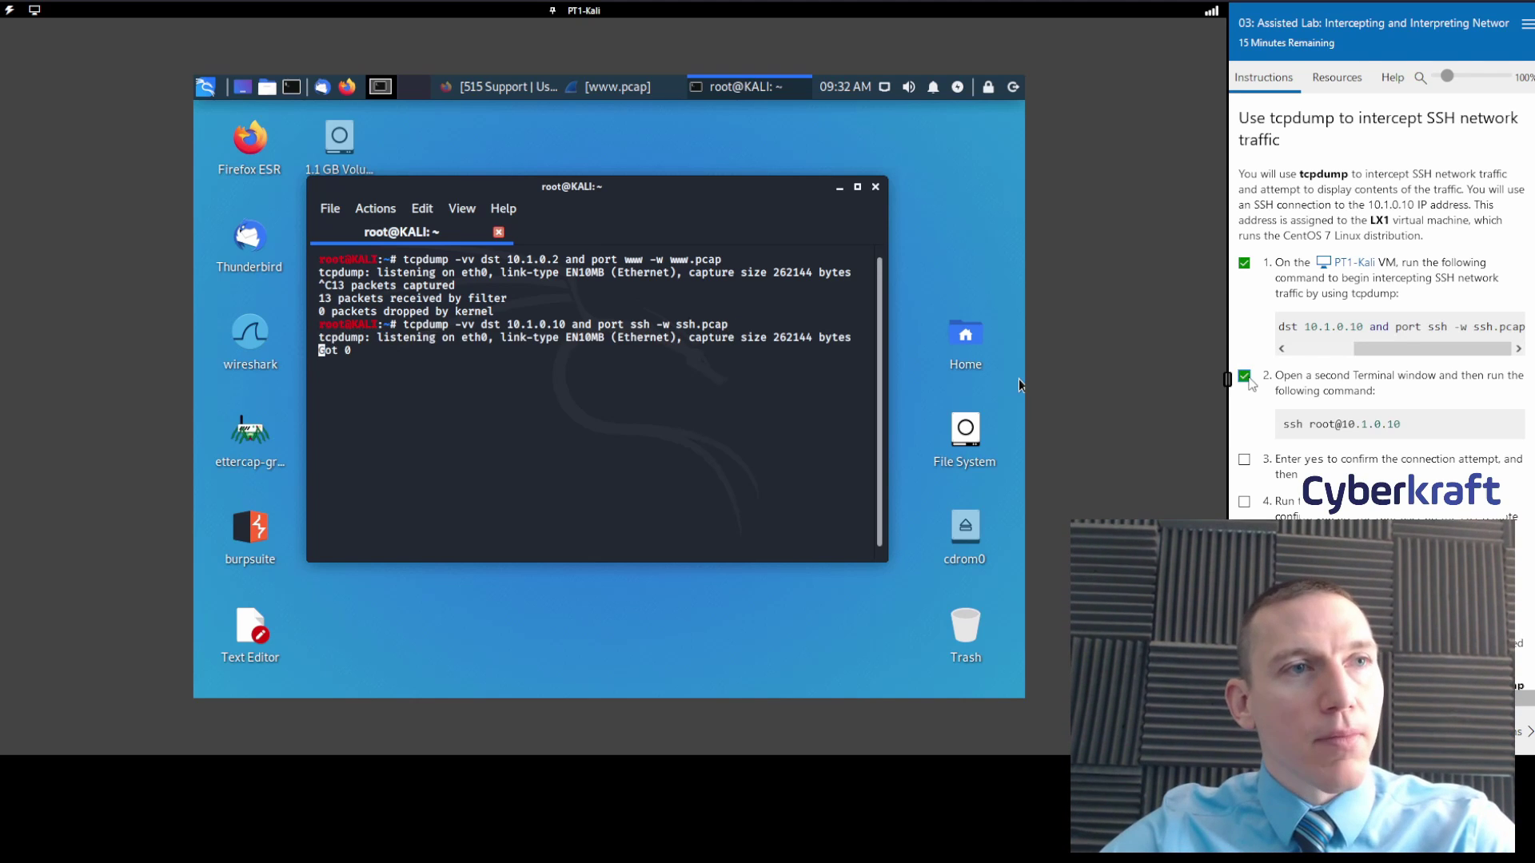
{"action": "left_click", "coordinate": [299, 88]}
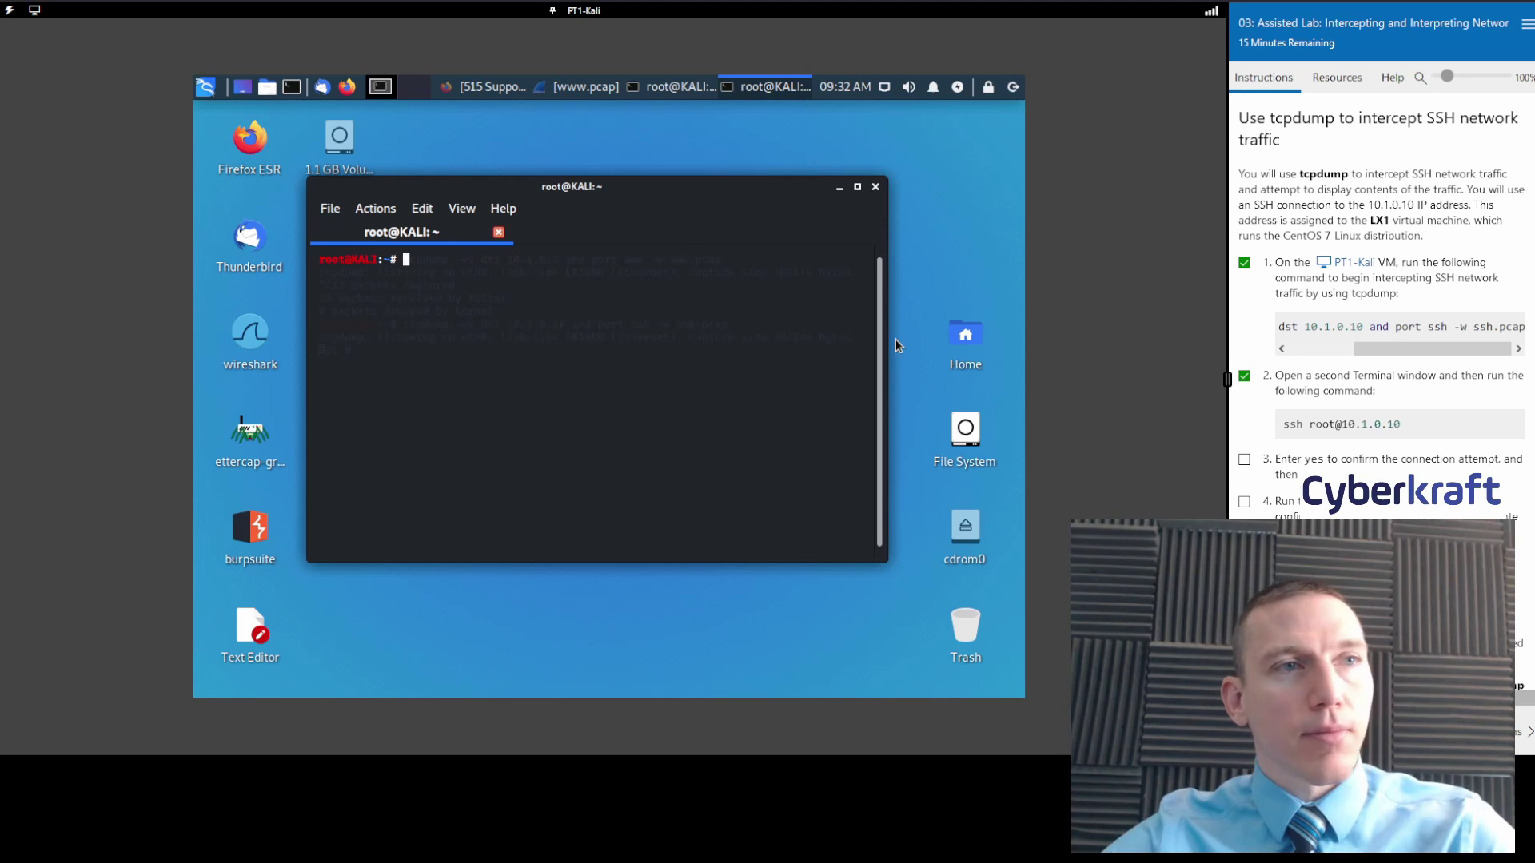
{"action": "type", "text": "ssh "}
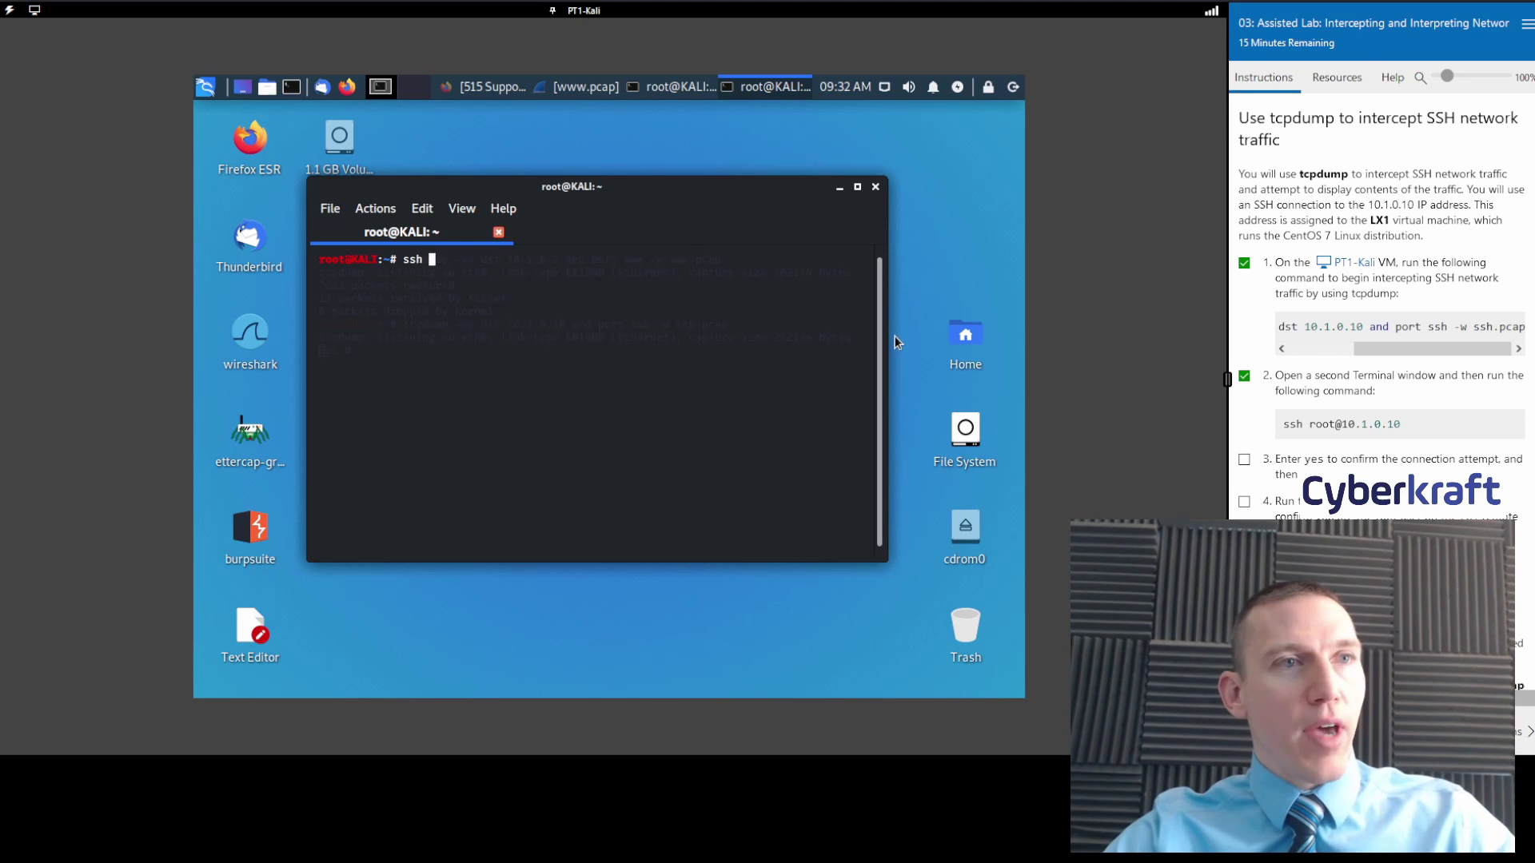
{"action": "type", "text": "root"}
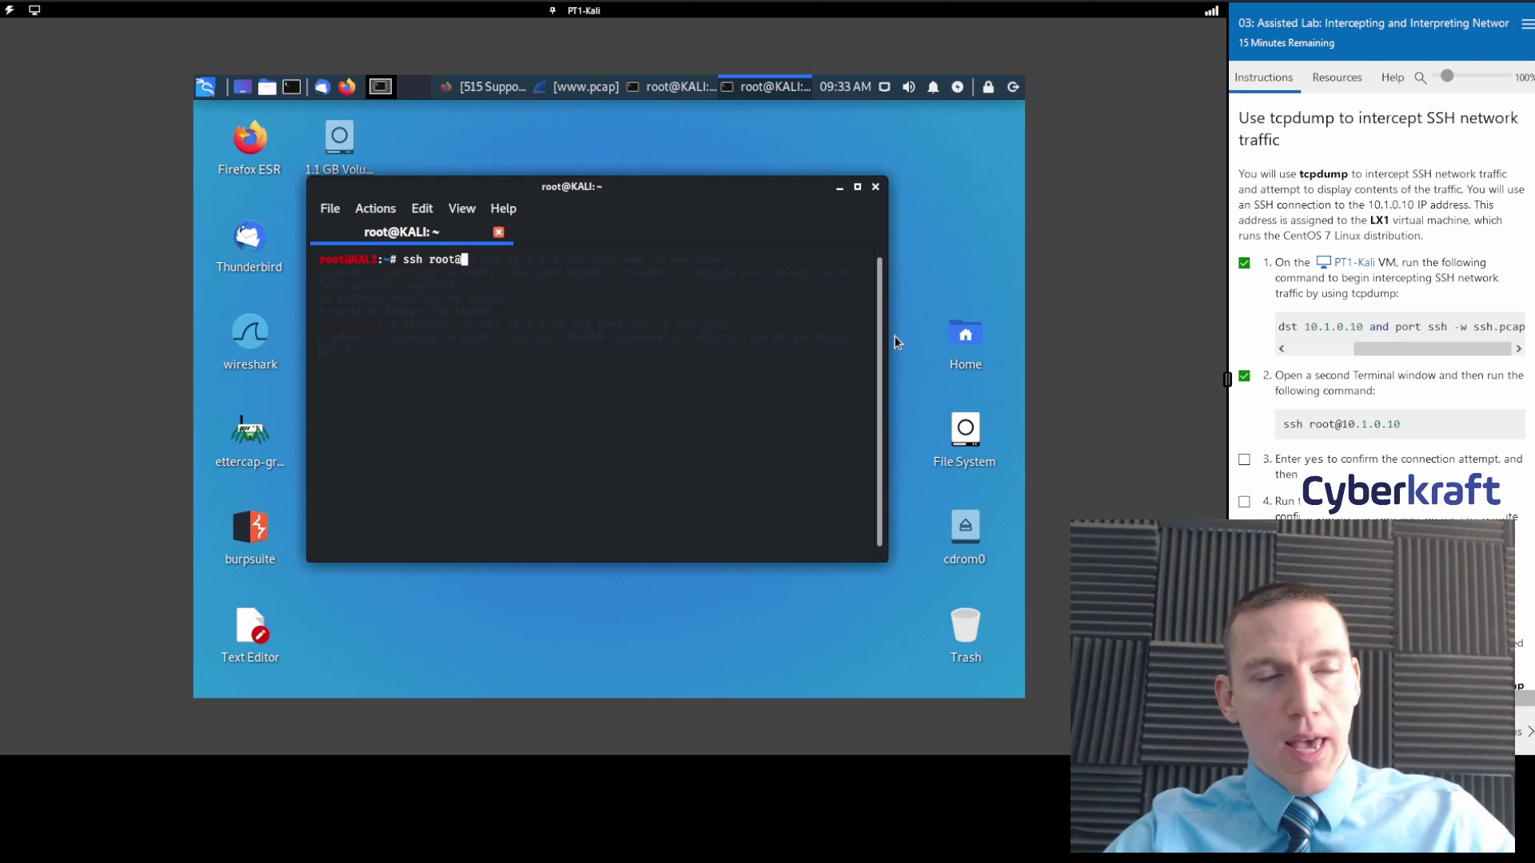
{"action": "type", "text": "@10"}
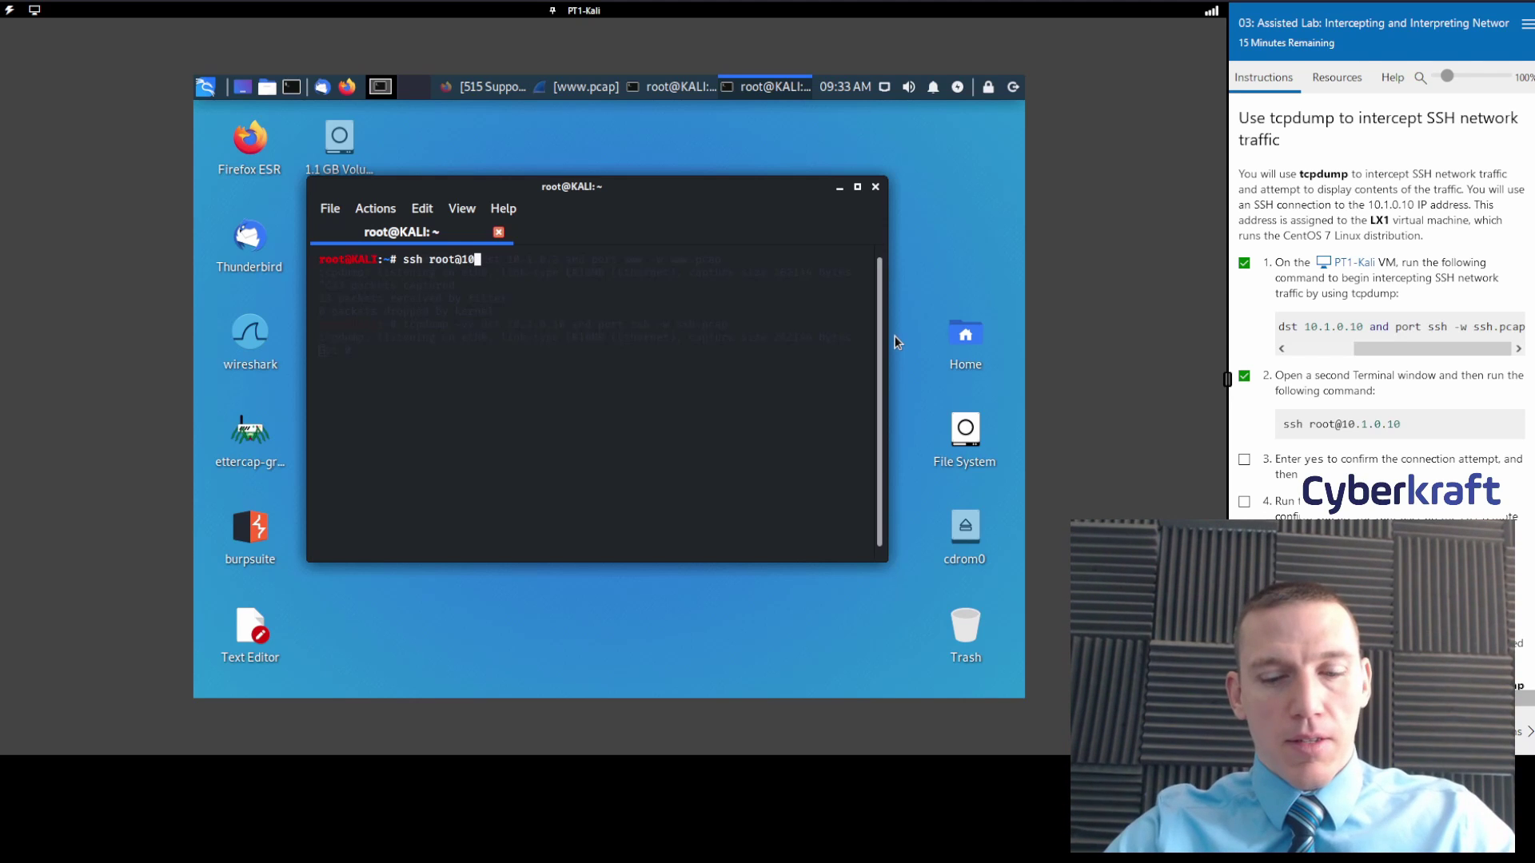
{"action": "type", "text": ".1.0.10"}
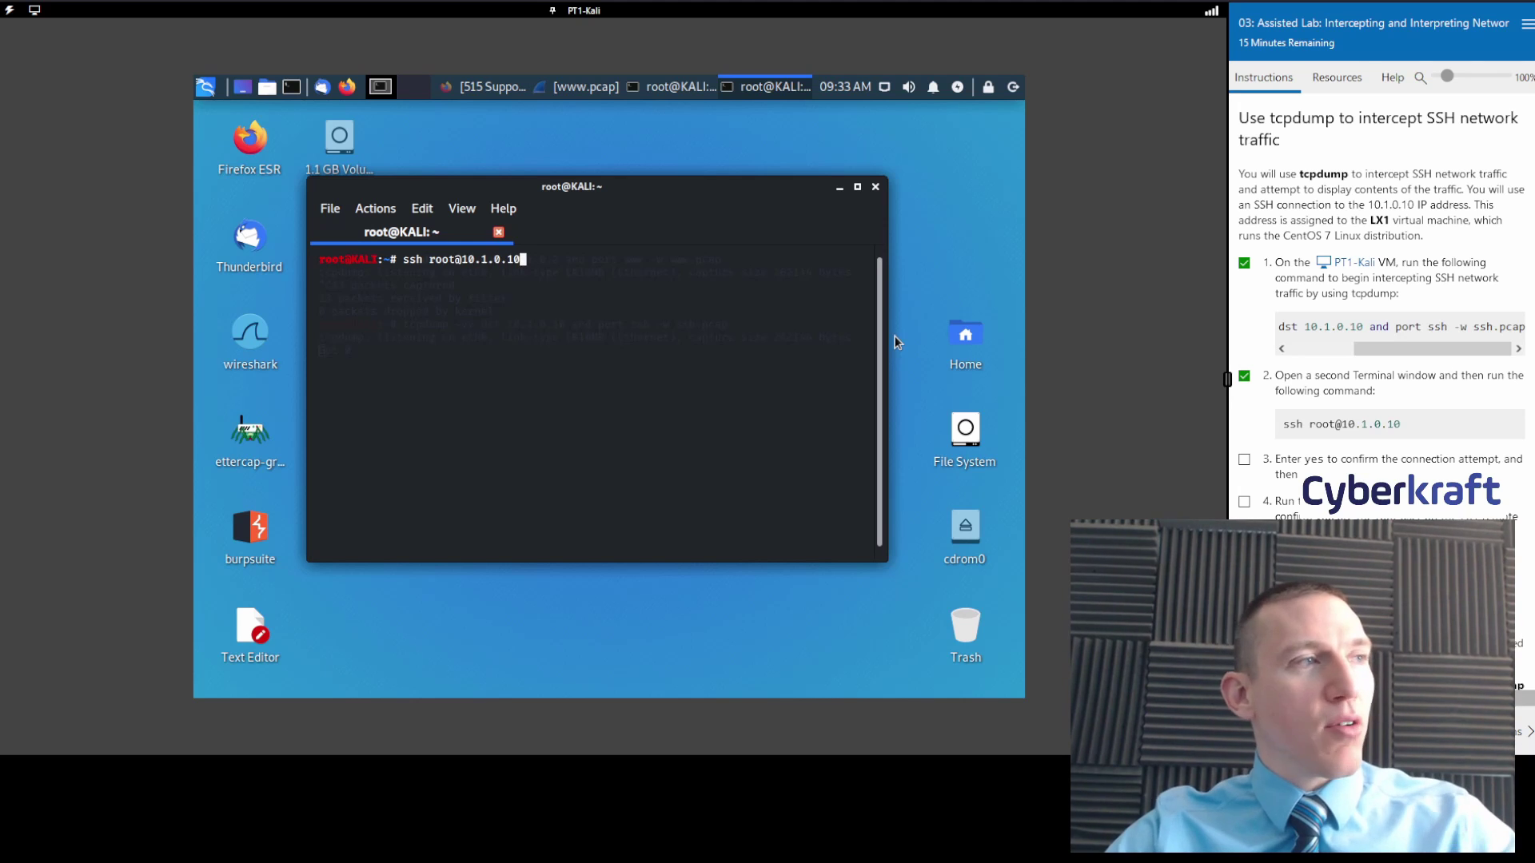
{"action": "key", "text": "Return"}
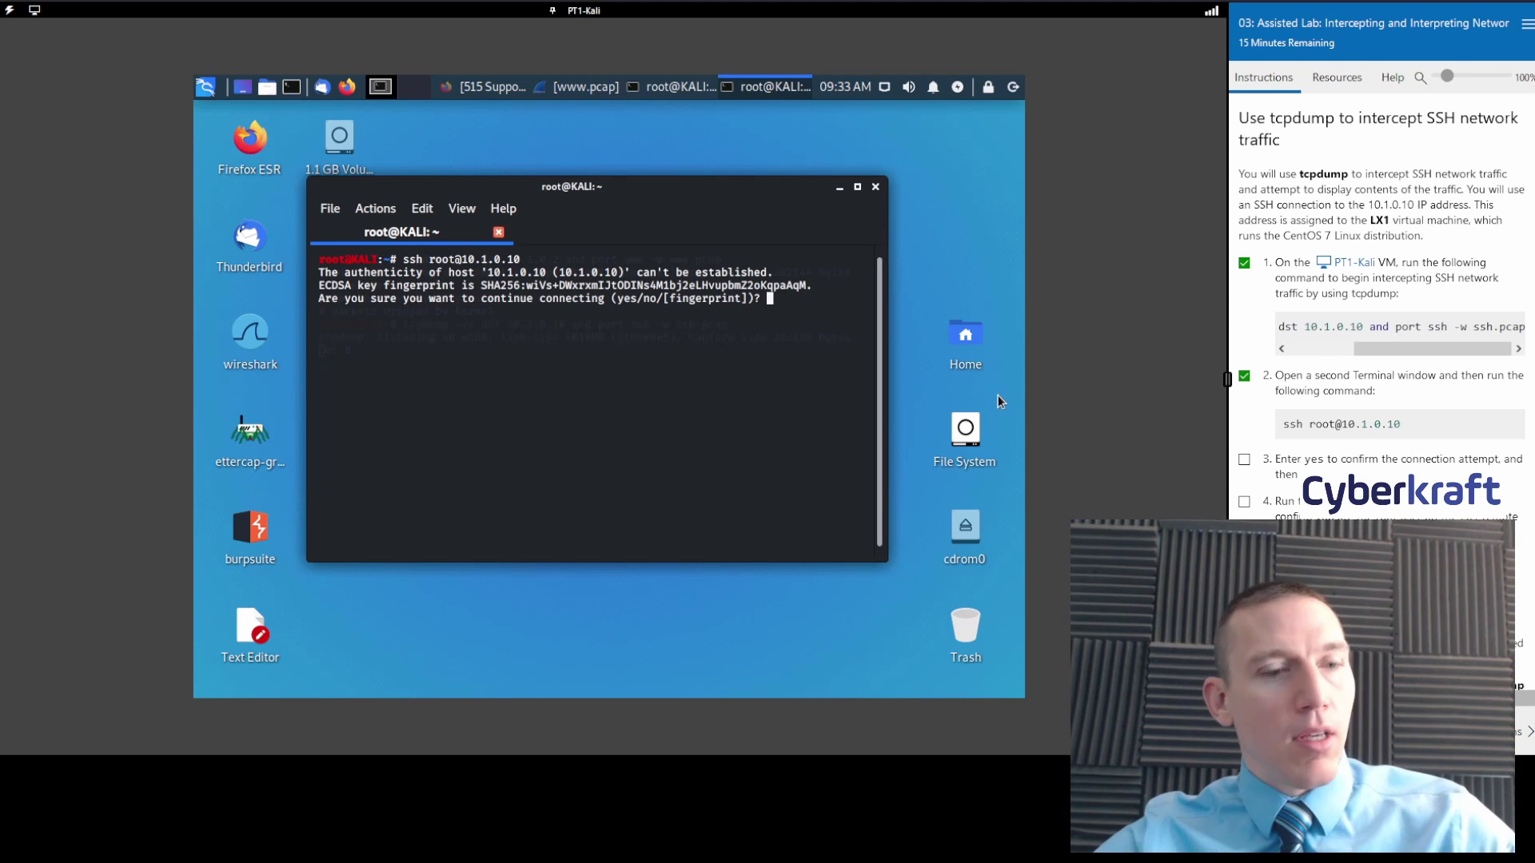
Accept the host fingerprint with 'yes', tick lab step 4, and log in with the root password.
{"action": "type", "text": "yes"}
{"action": "key", "text": "Return"}
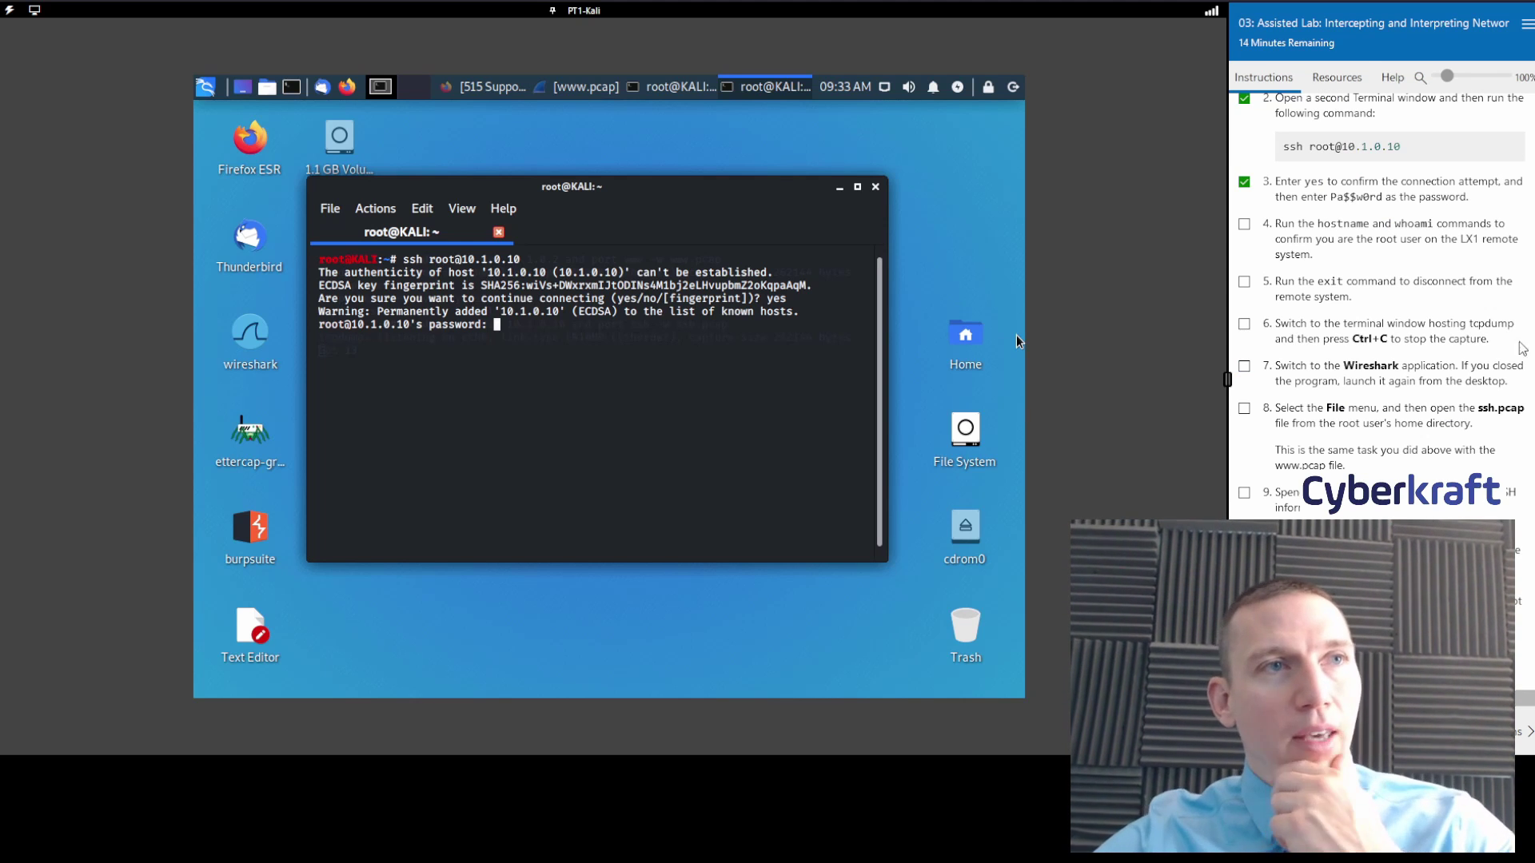
{"action": "left_click", "coordinate": [1244, 223]}
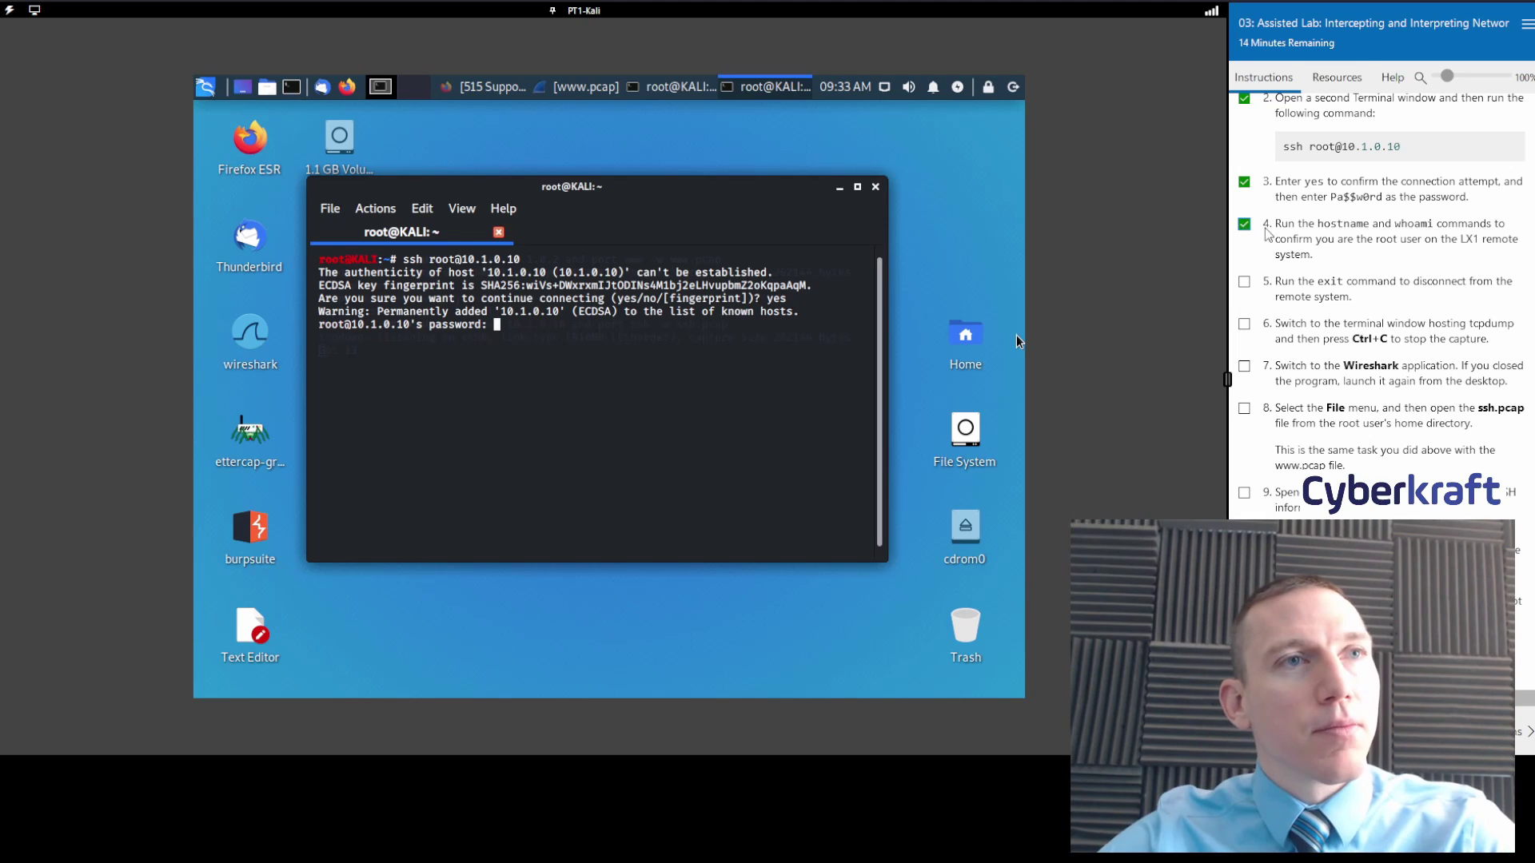
{"action": "scroll", "coordinate": [1415, 273], "scroll_direction": "down", "scroll_amount": 1}
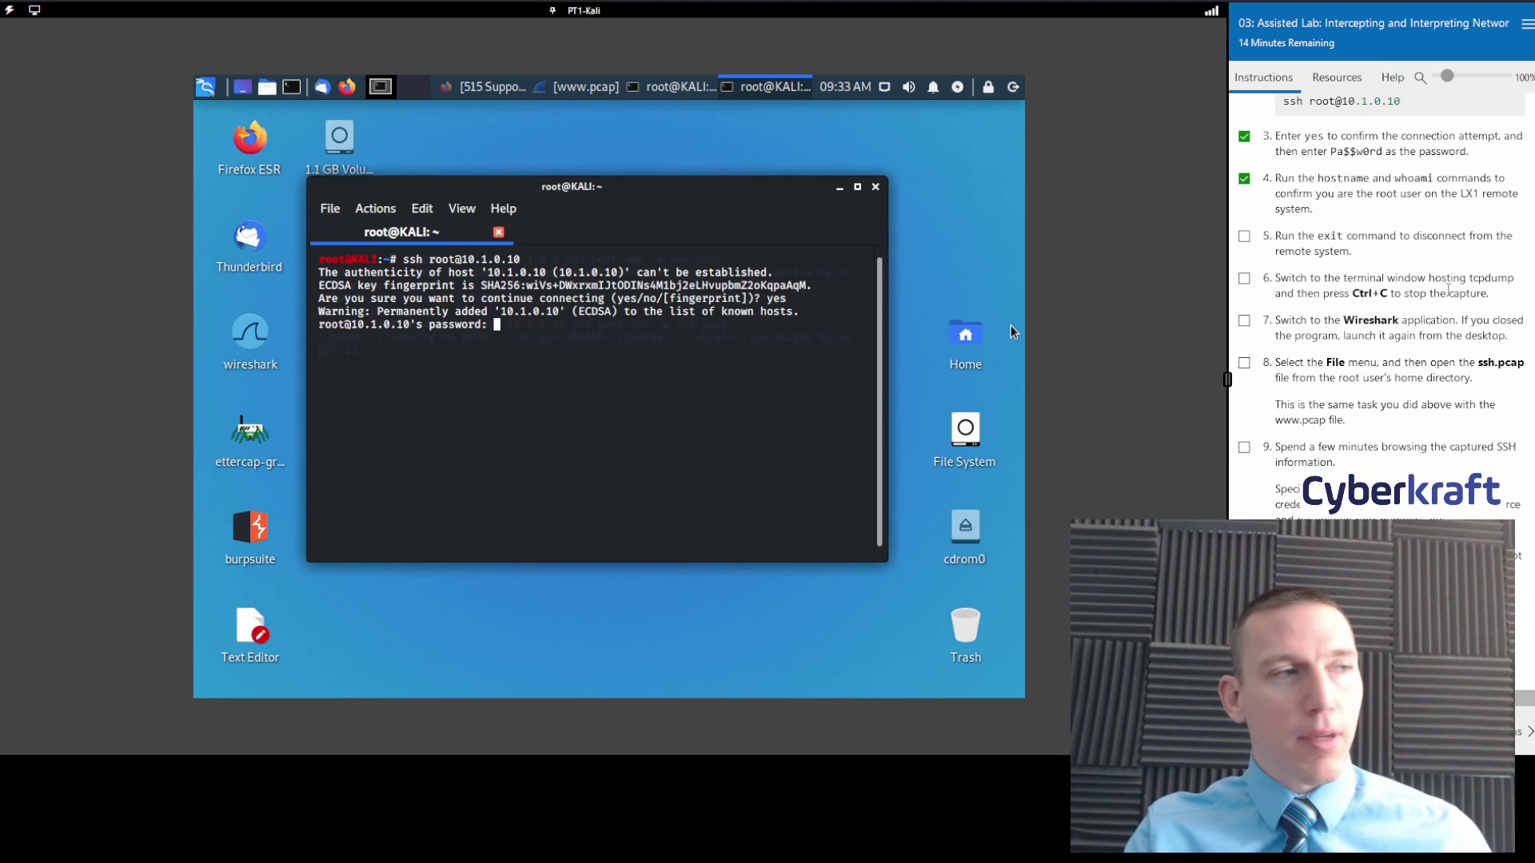
{"action": "key", "text": "Return"}
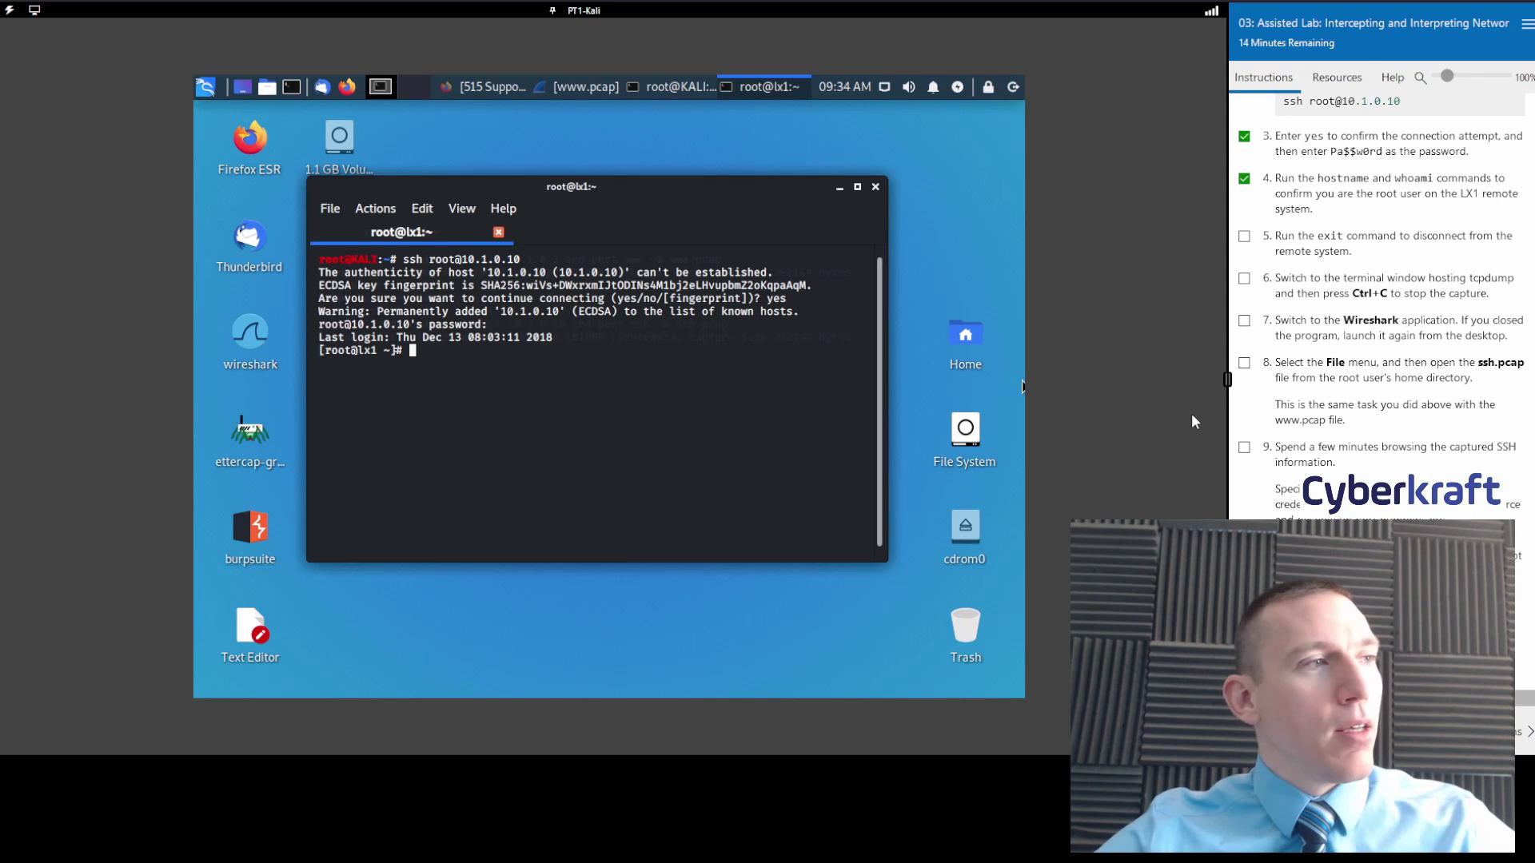
Run hostname and whoami to confirm root on lx1, then tick lab step 5.
{"action": "type", "text": "hostname"}
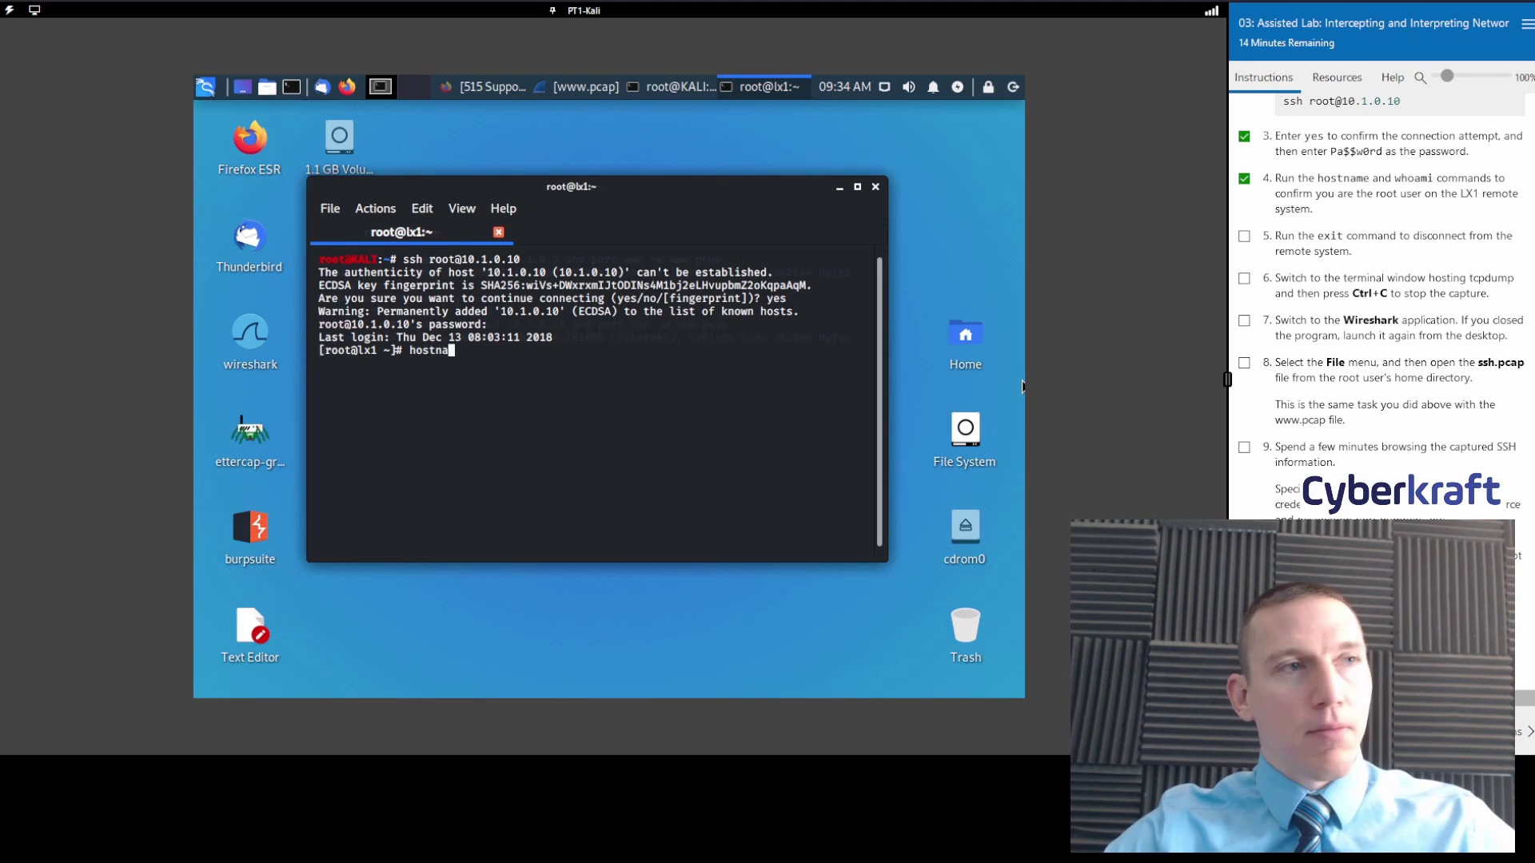
{"action": "key", "text": "Return"}
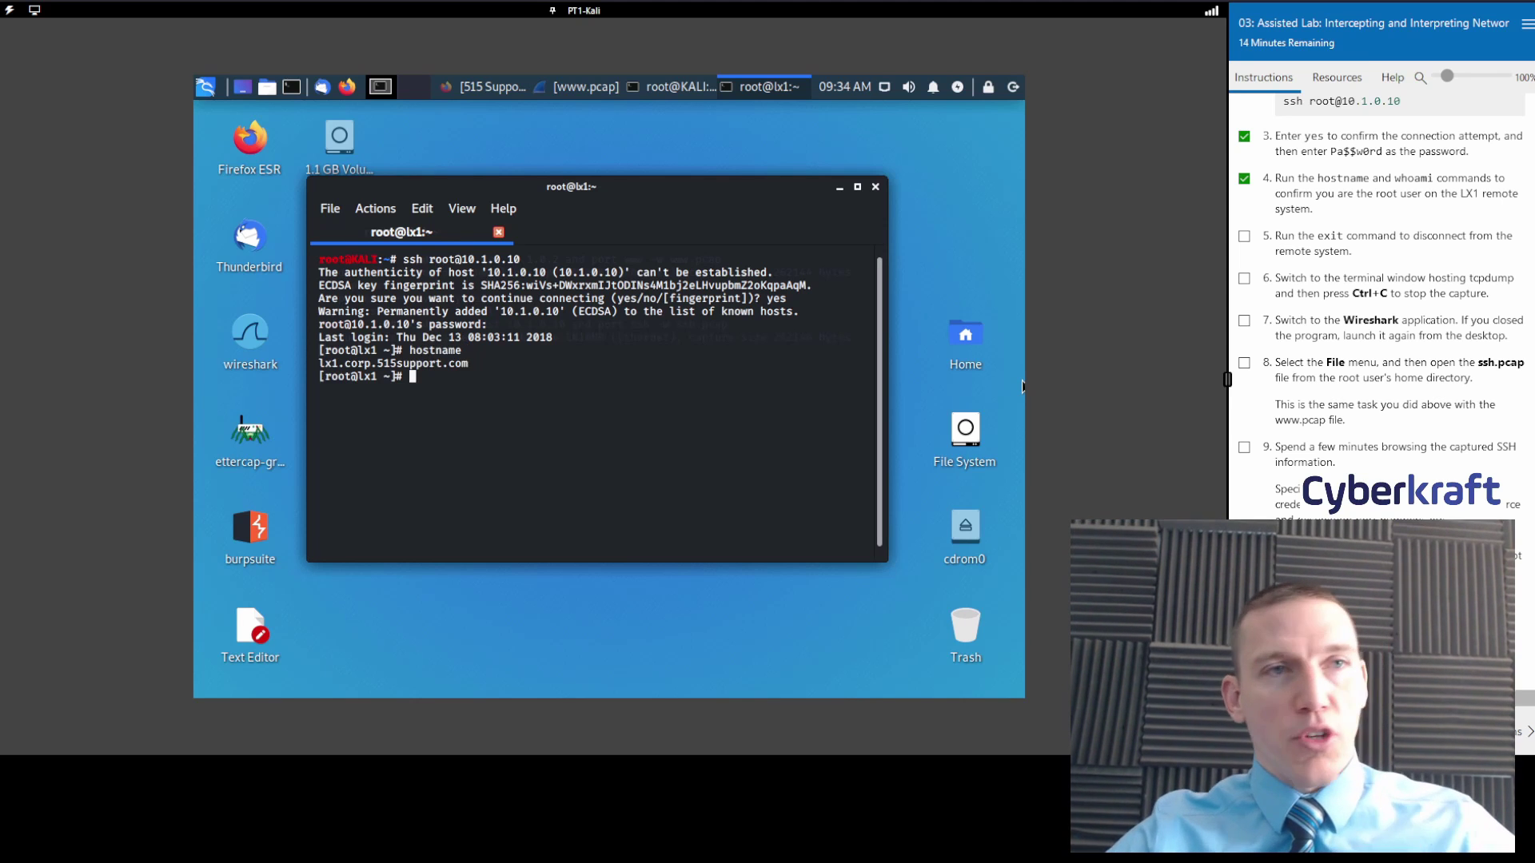
{"action": "type", "text": "whoami"}
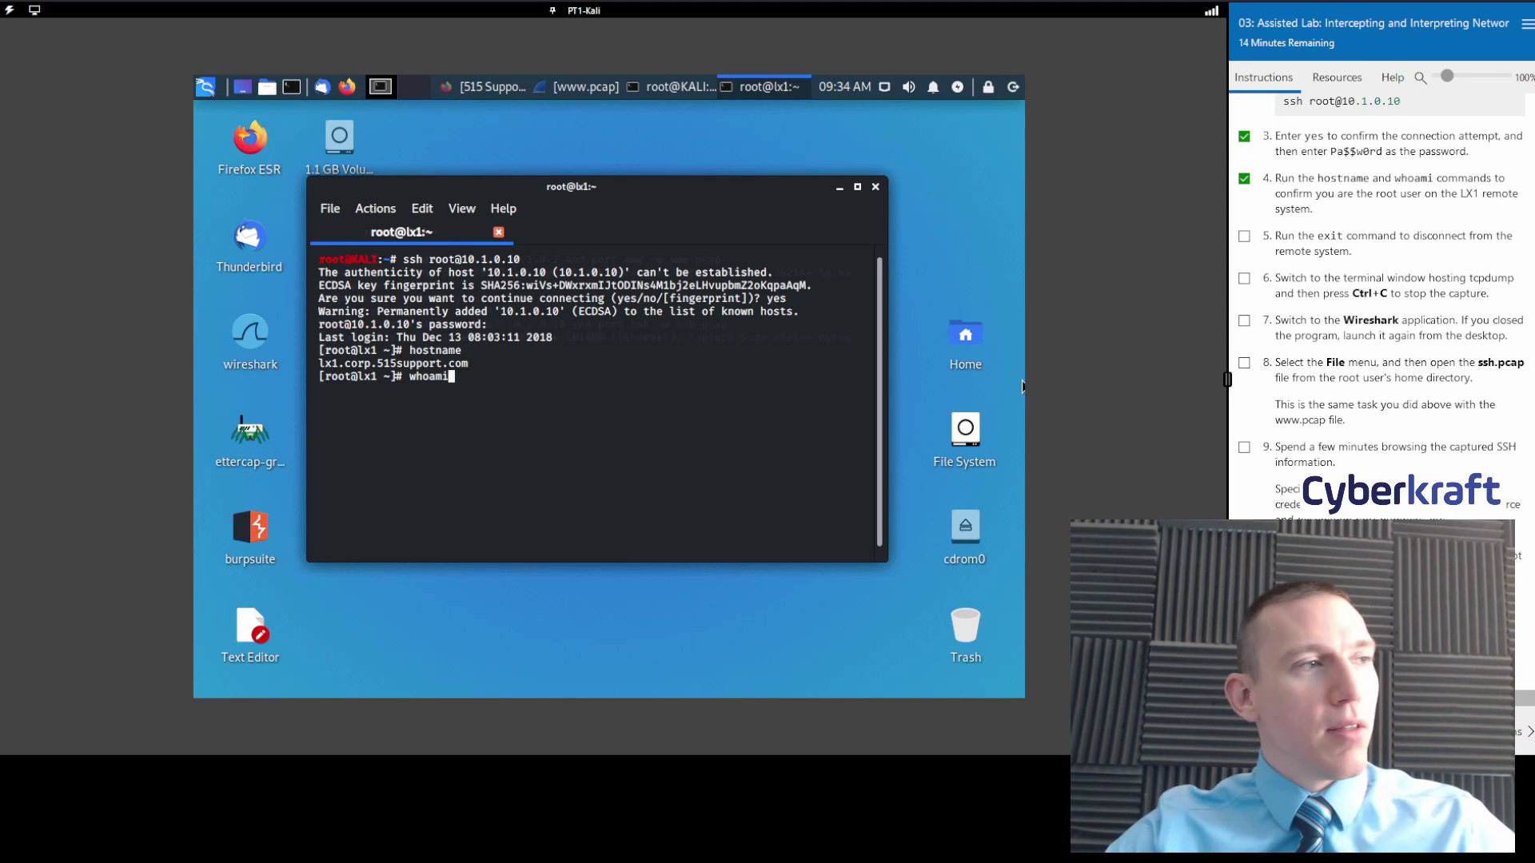
{"action": "key", "text": "Return"}
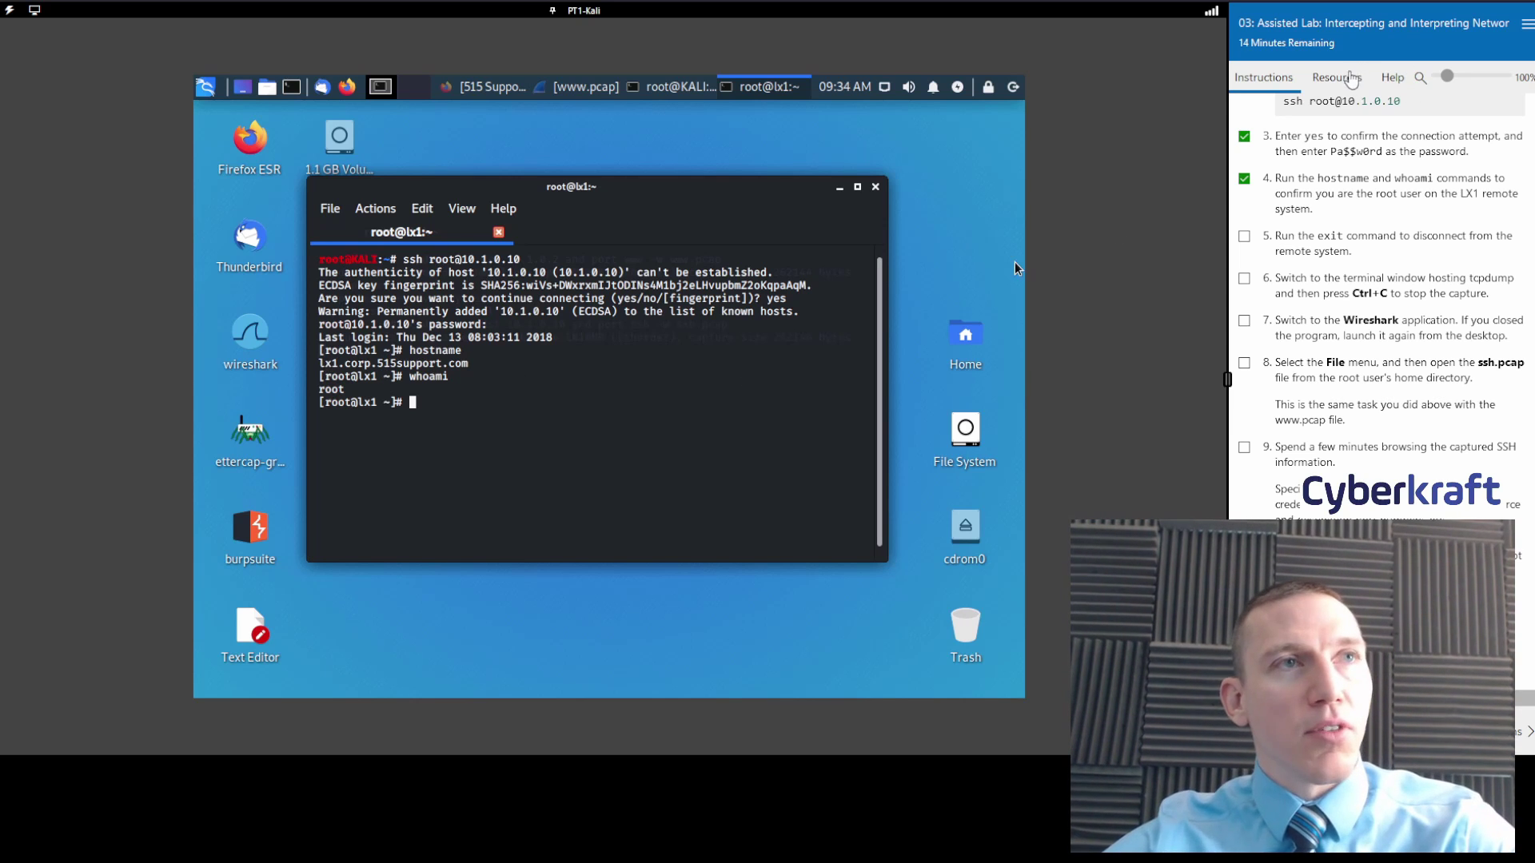
{"action": "left_click", "coordinate": [1349, 79]}
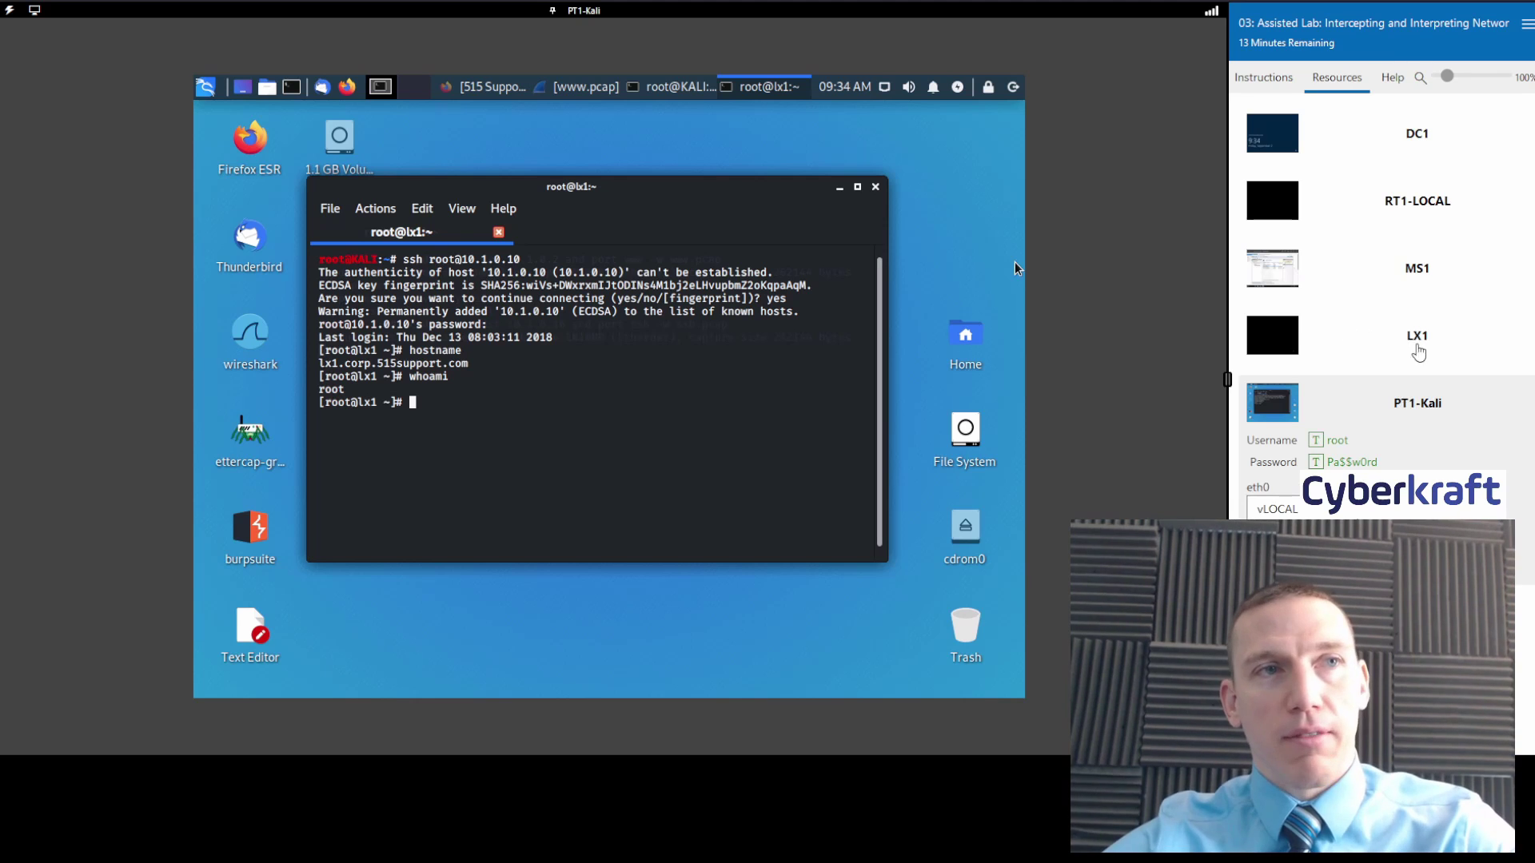
{"action": "left_click", "coordinate": [1264, 77]}
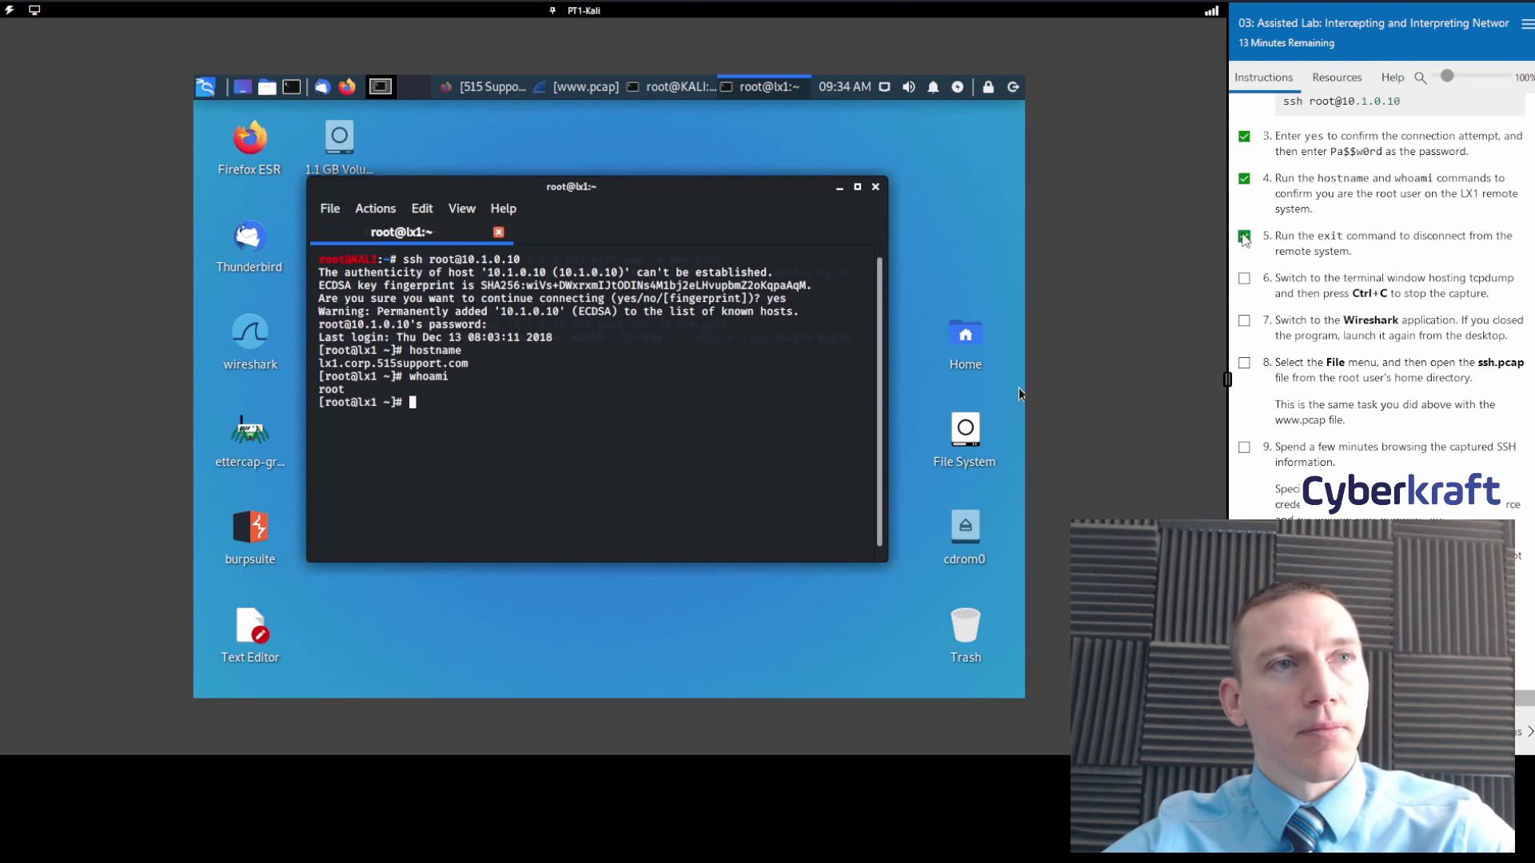
{"action": "left_click", "coordinate": [1244, 235]}
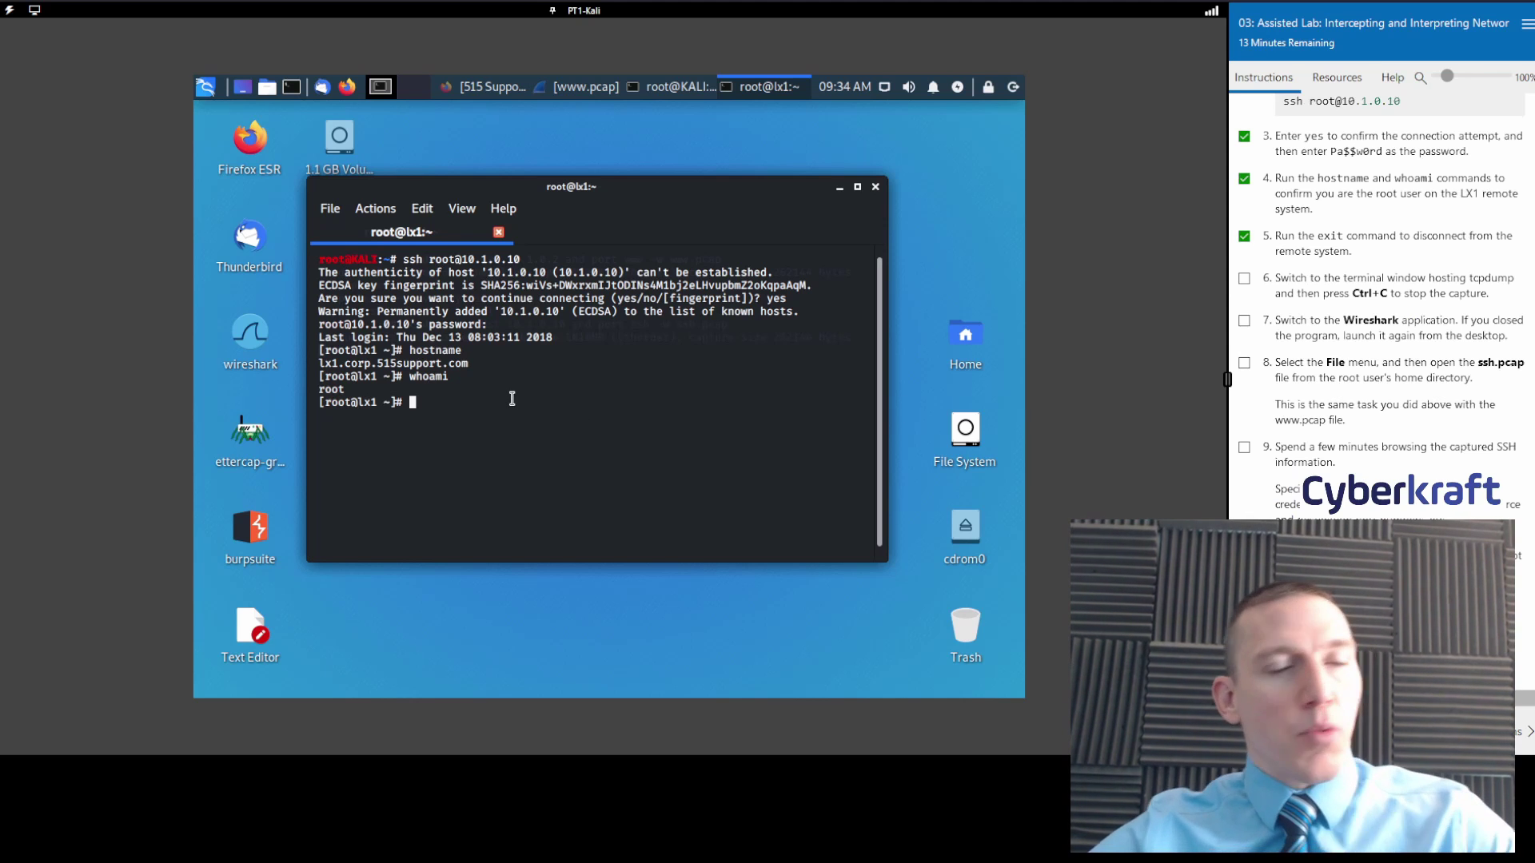
Exit the SSH session to 10.1.0.10 and tick lab step 6.
{"action": "type", "text": "exi"}
{"action": "key", "text": "Return"}
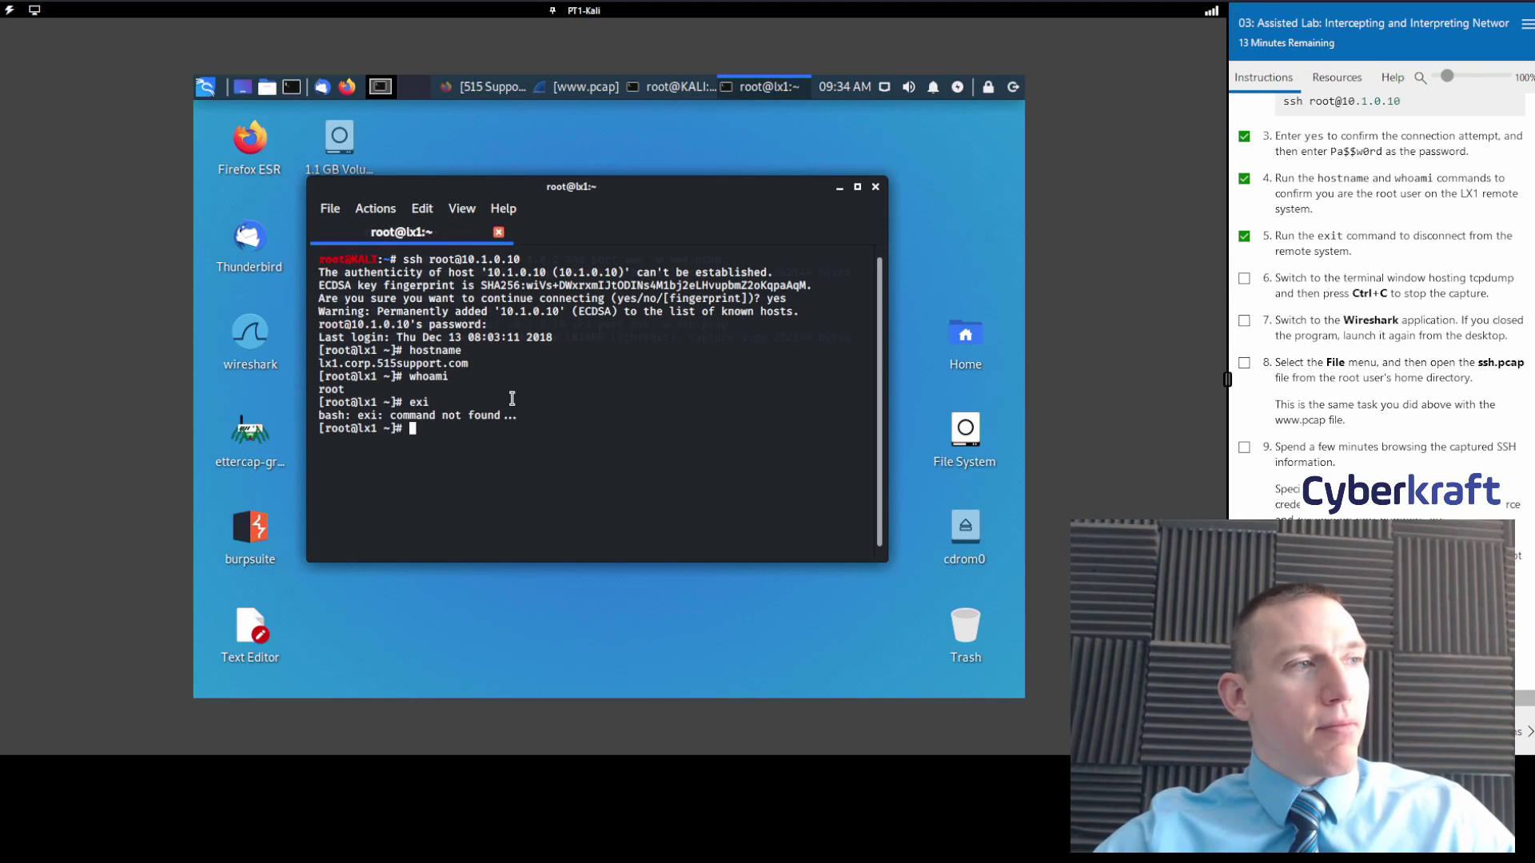
{"action": "type", "text": "exit"}
{"action": "key", "text": "Return"}
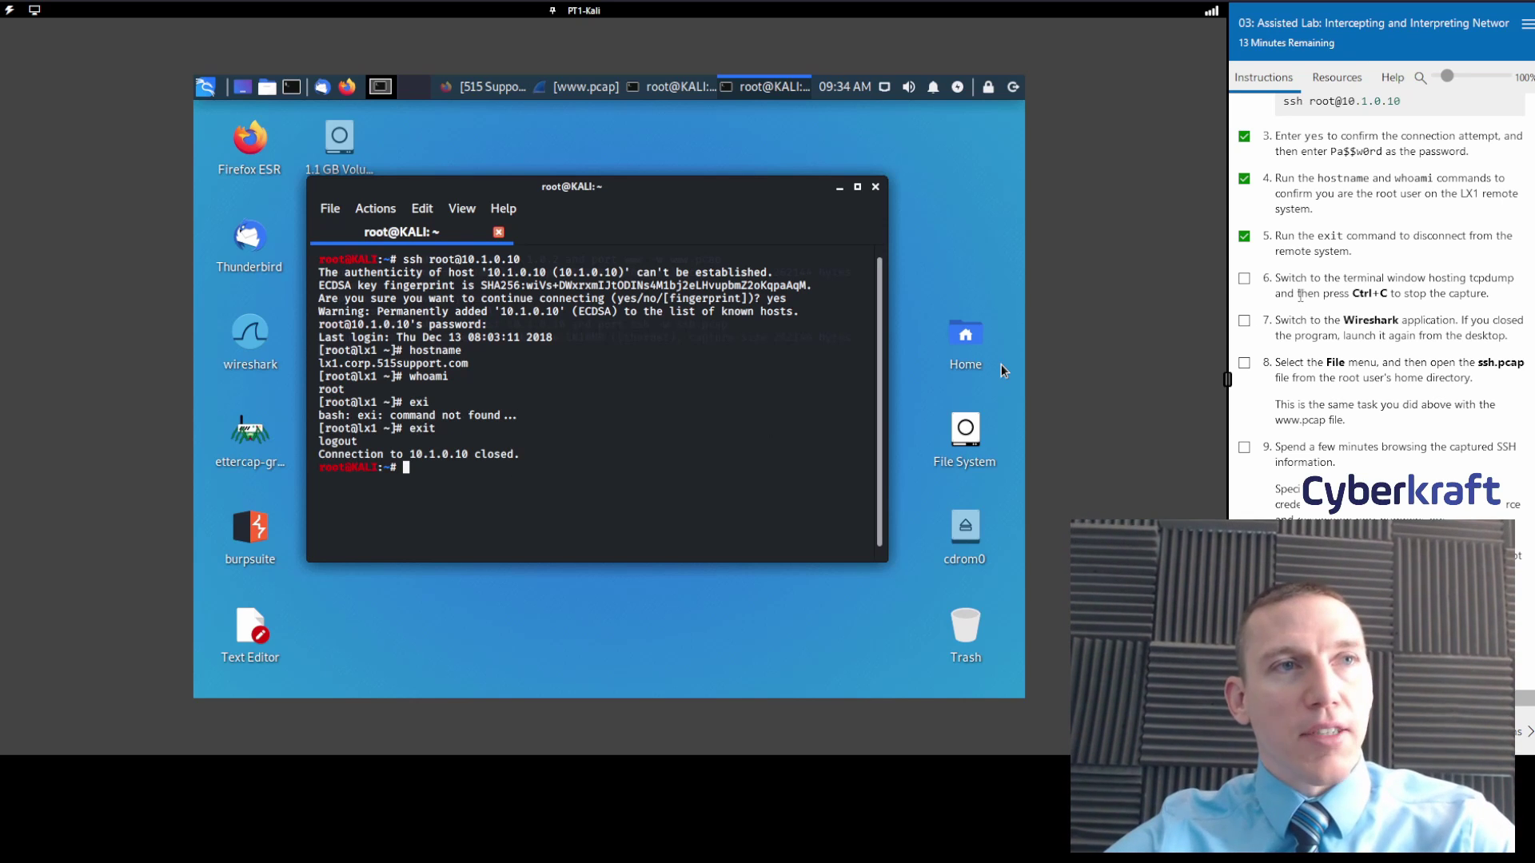
{"action": "left_click", "coordinate": [1243, 279]}
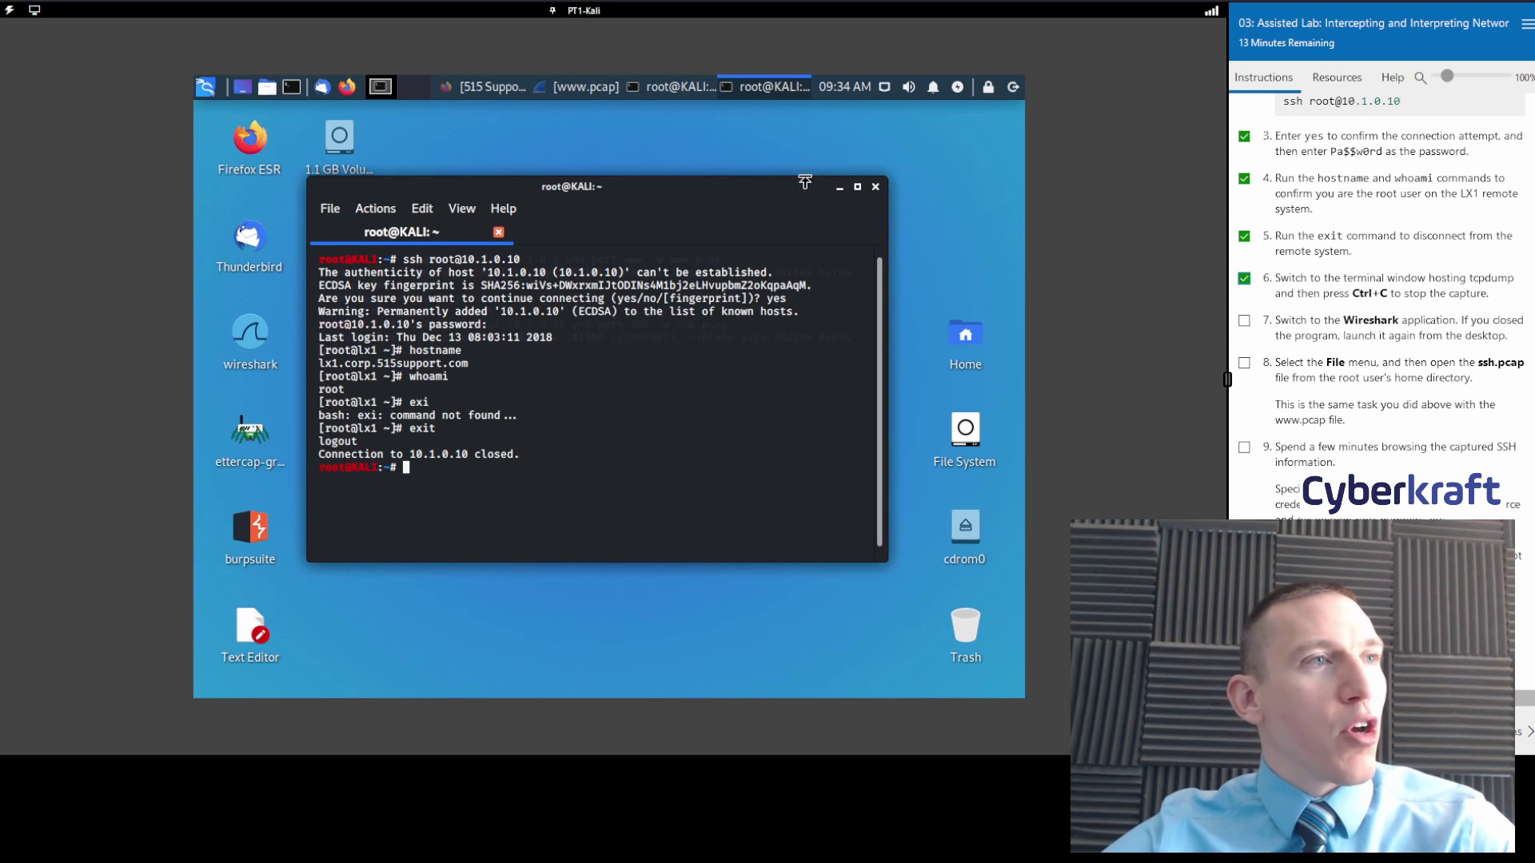
{"action": "left_click", "coordinate": [674, 96]}
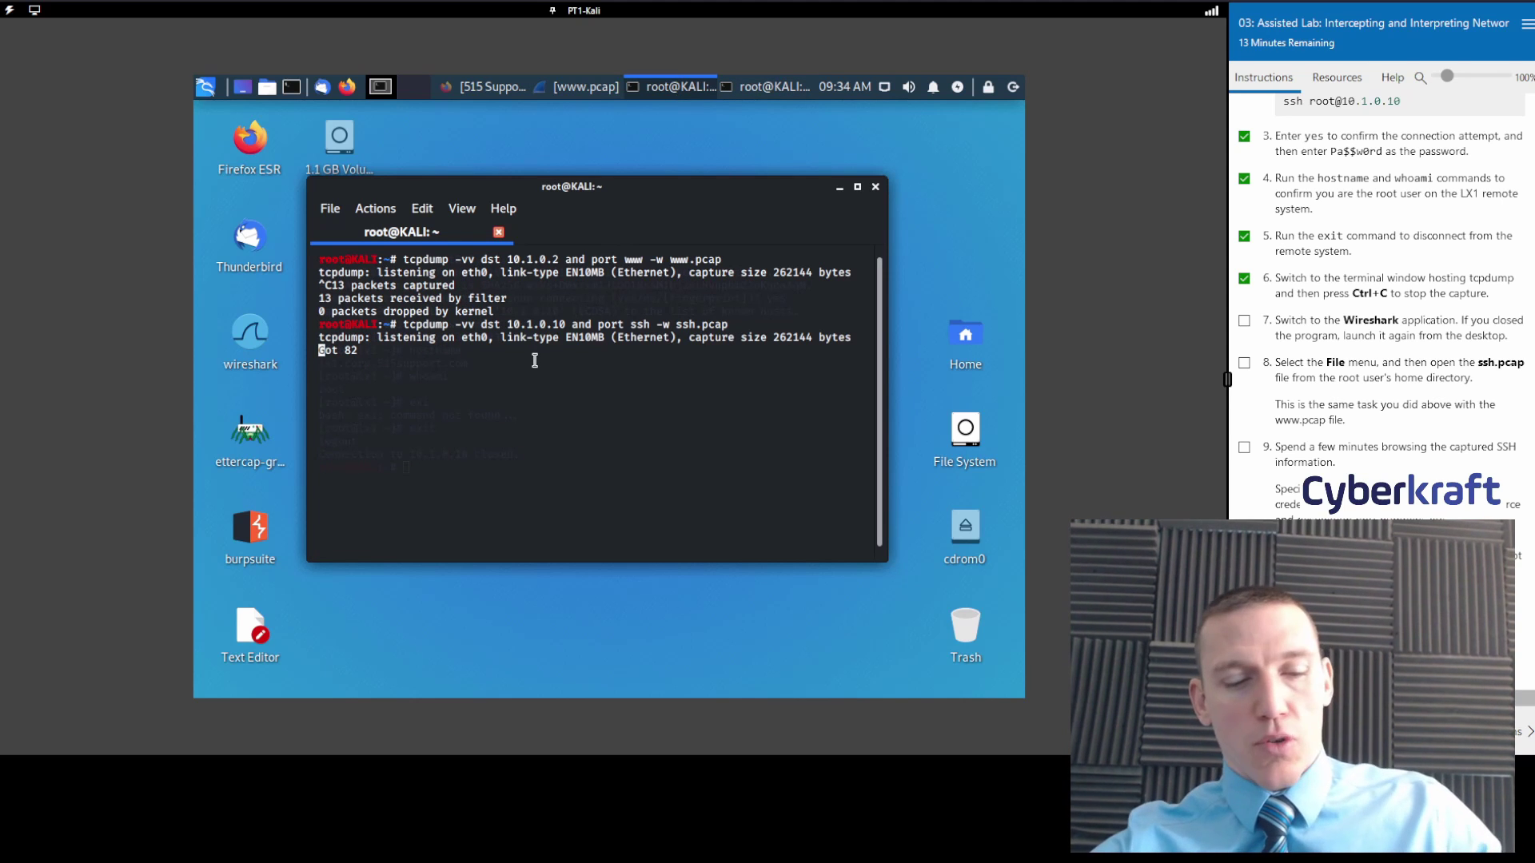
{"action": "key", "text": "ctrl+c"}
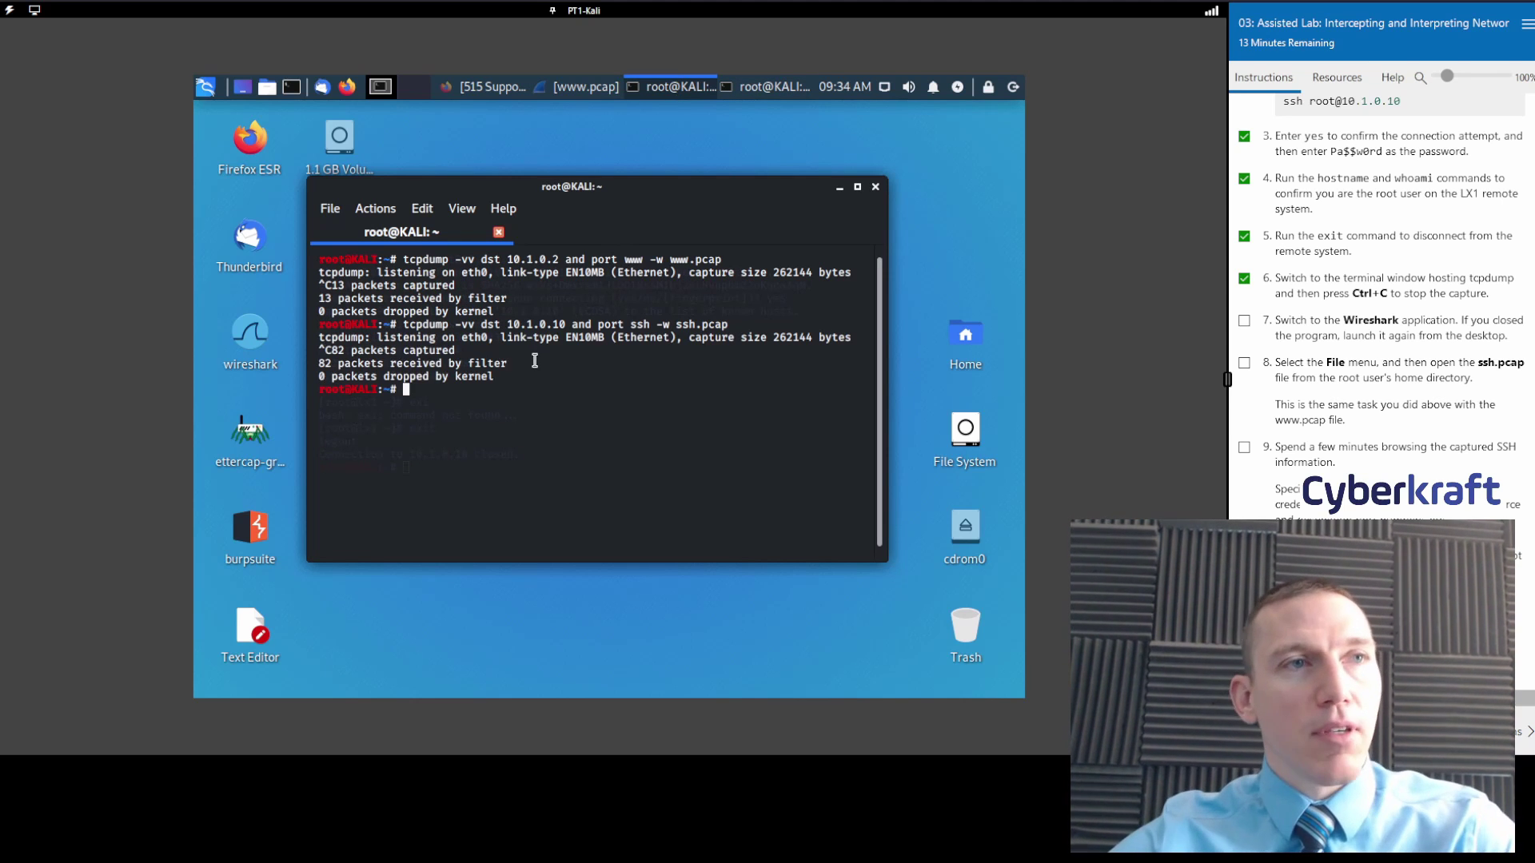
{"action": "left_click", "coordinate": [582, 87]}
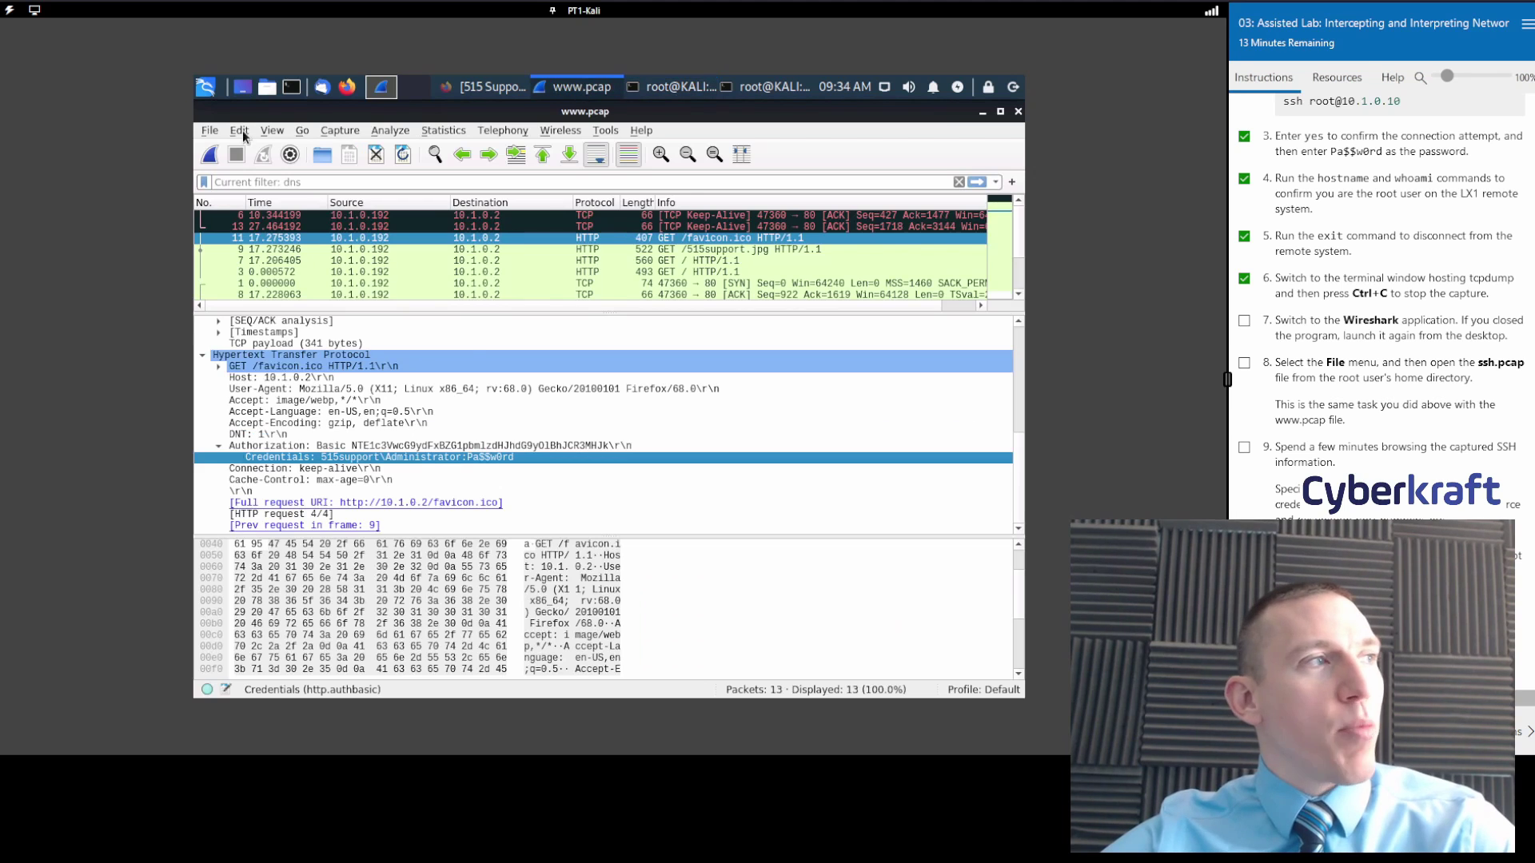
Open ssh.pcap from /root in Wireshark.
{"action": "left_click", "coordinate": [209, 130]}
{"action": "left_click", "coordinate": [231, 148]}
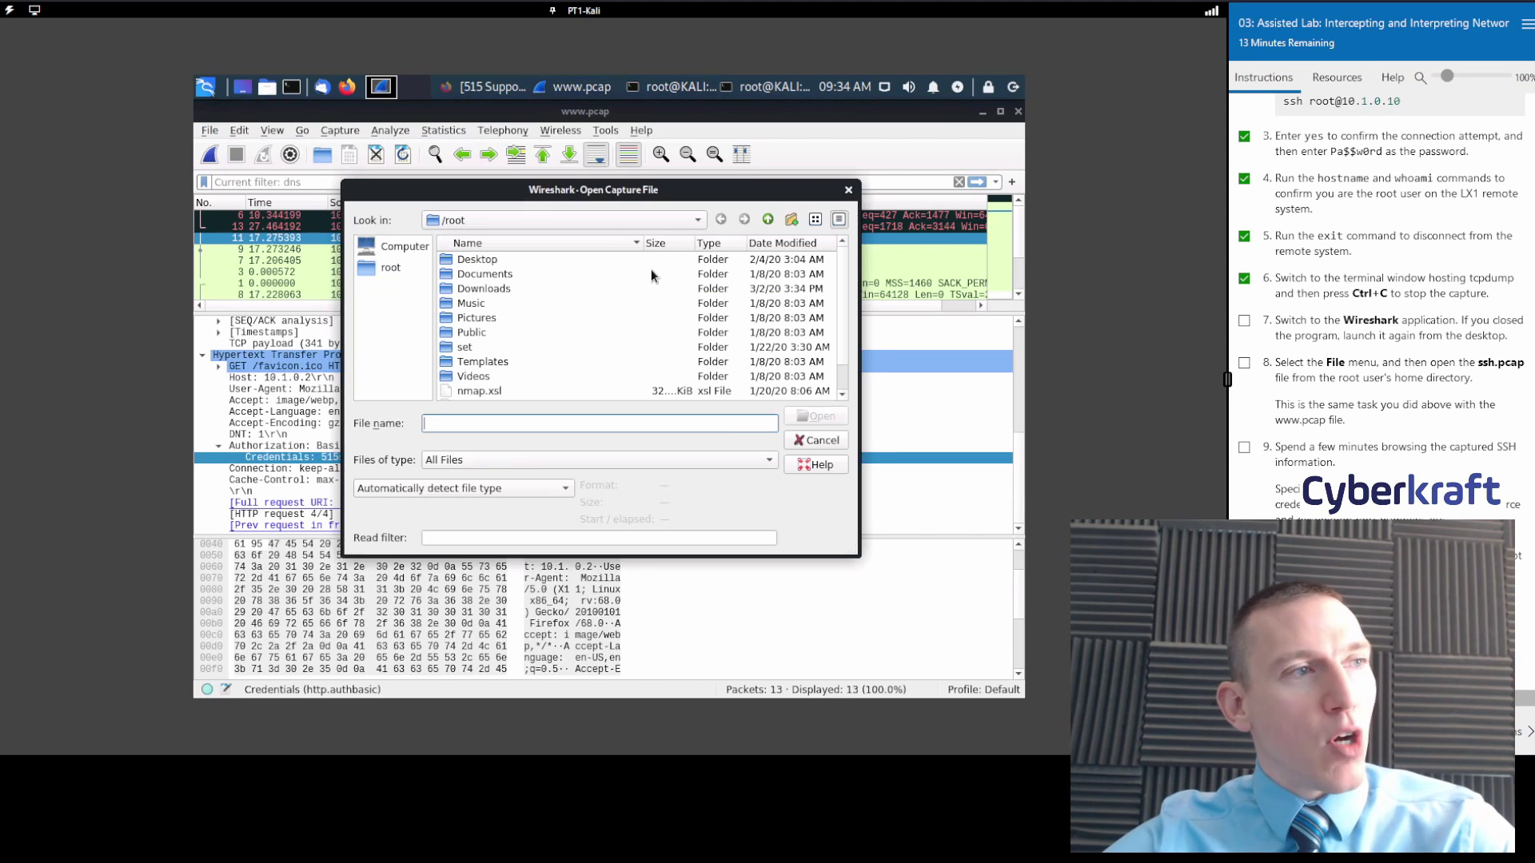
{"action": "scroll", "coordinate": [615, 351], "scroll_direction": "down", "scroll_amount": 1}
{"action": "left_click", "coordinate": [506, 378]}
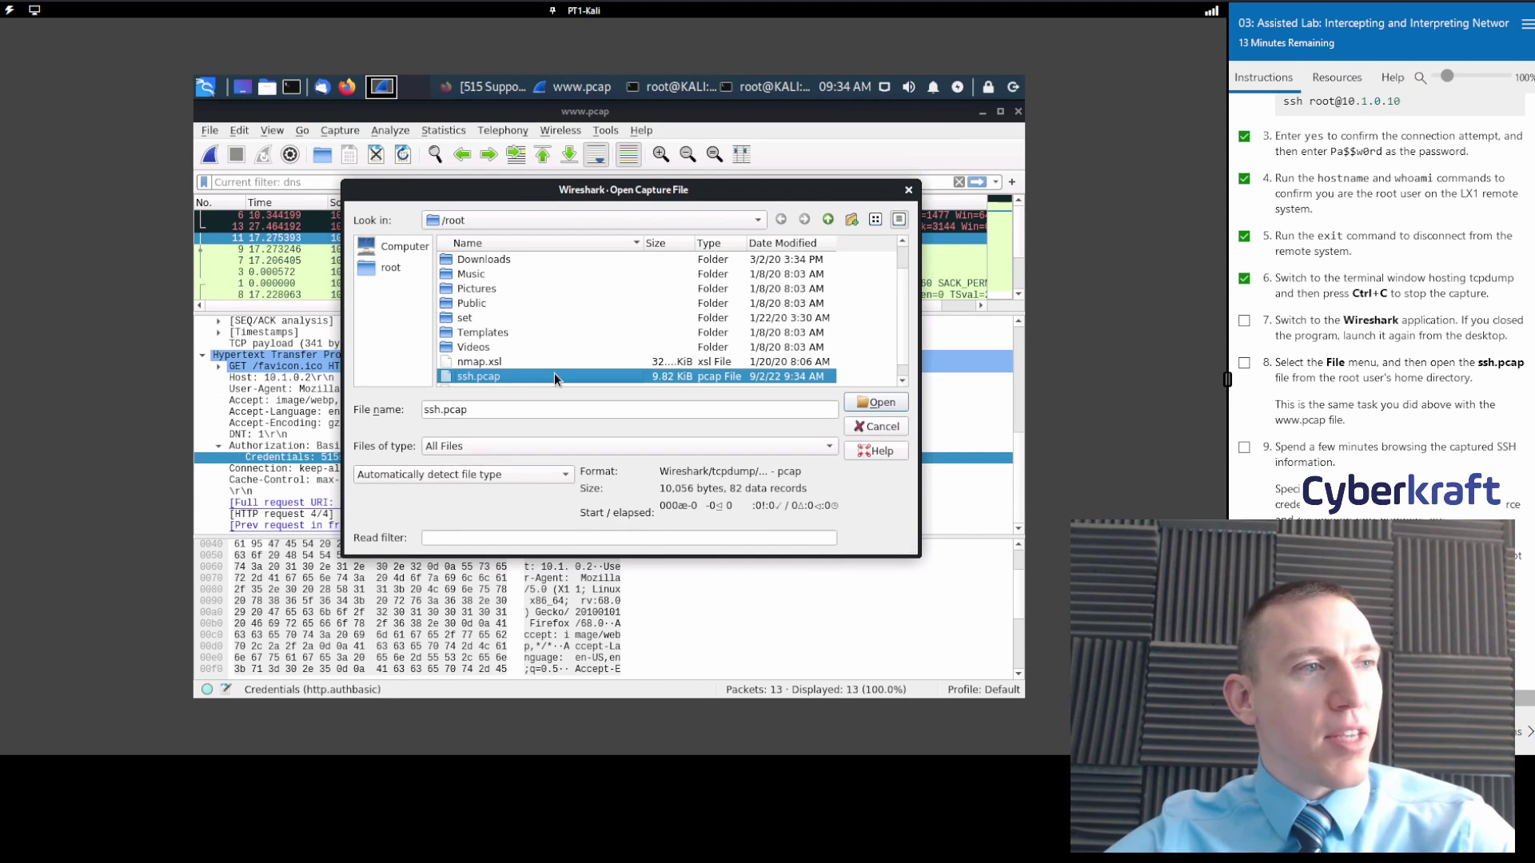
{"action": "left_click", "coordinate": [817, 416]}
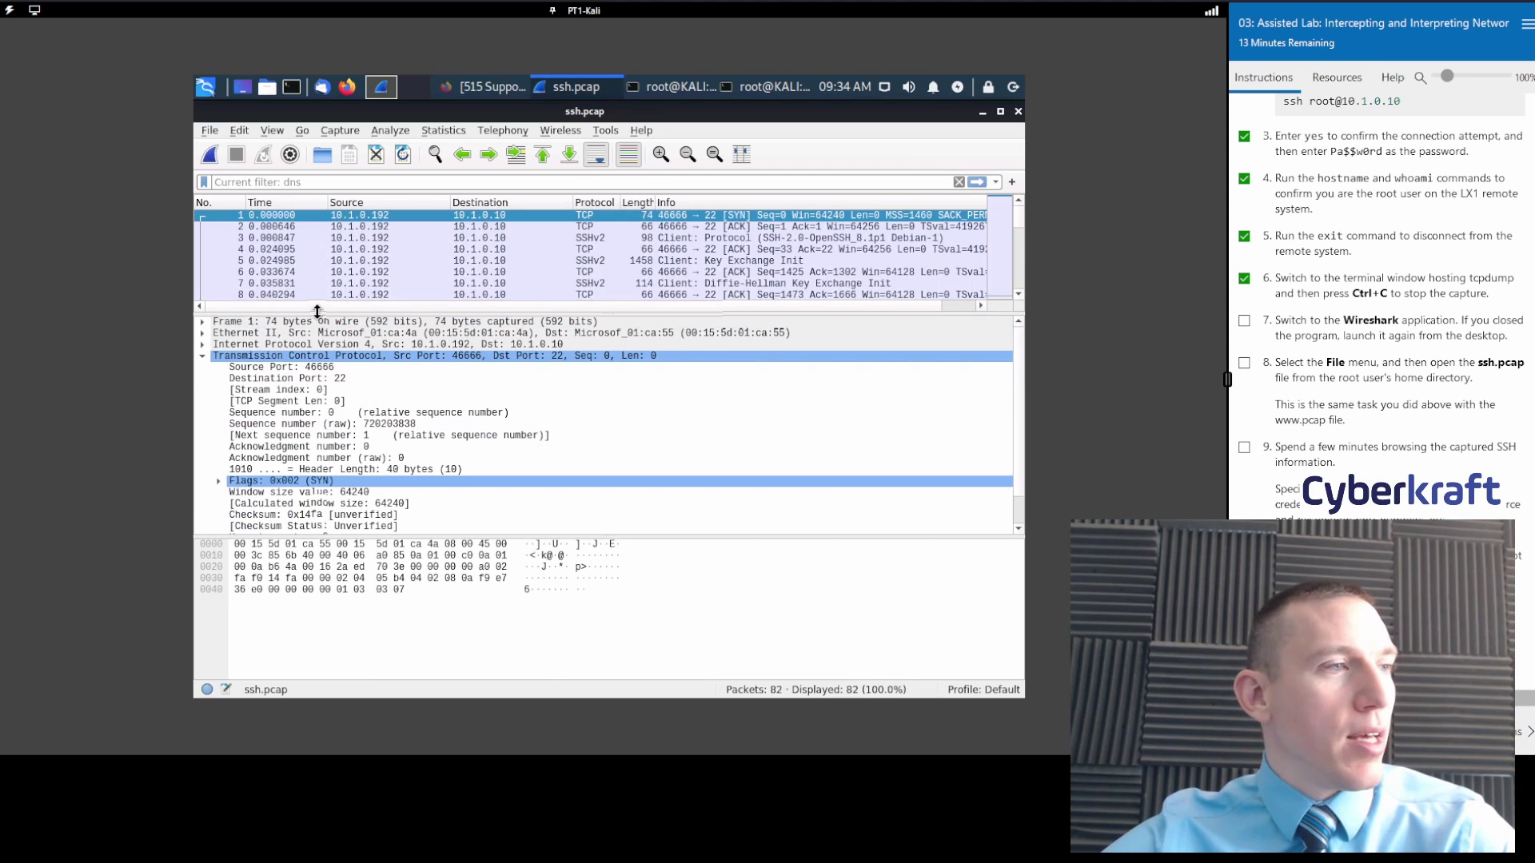
Resize the packet list and details panes to show more packets and fields.
{"action": "left_click_drag", "start_coordinate": [316, 312], "coordinate": [339, 412]}
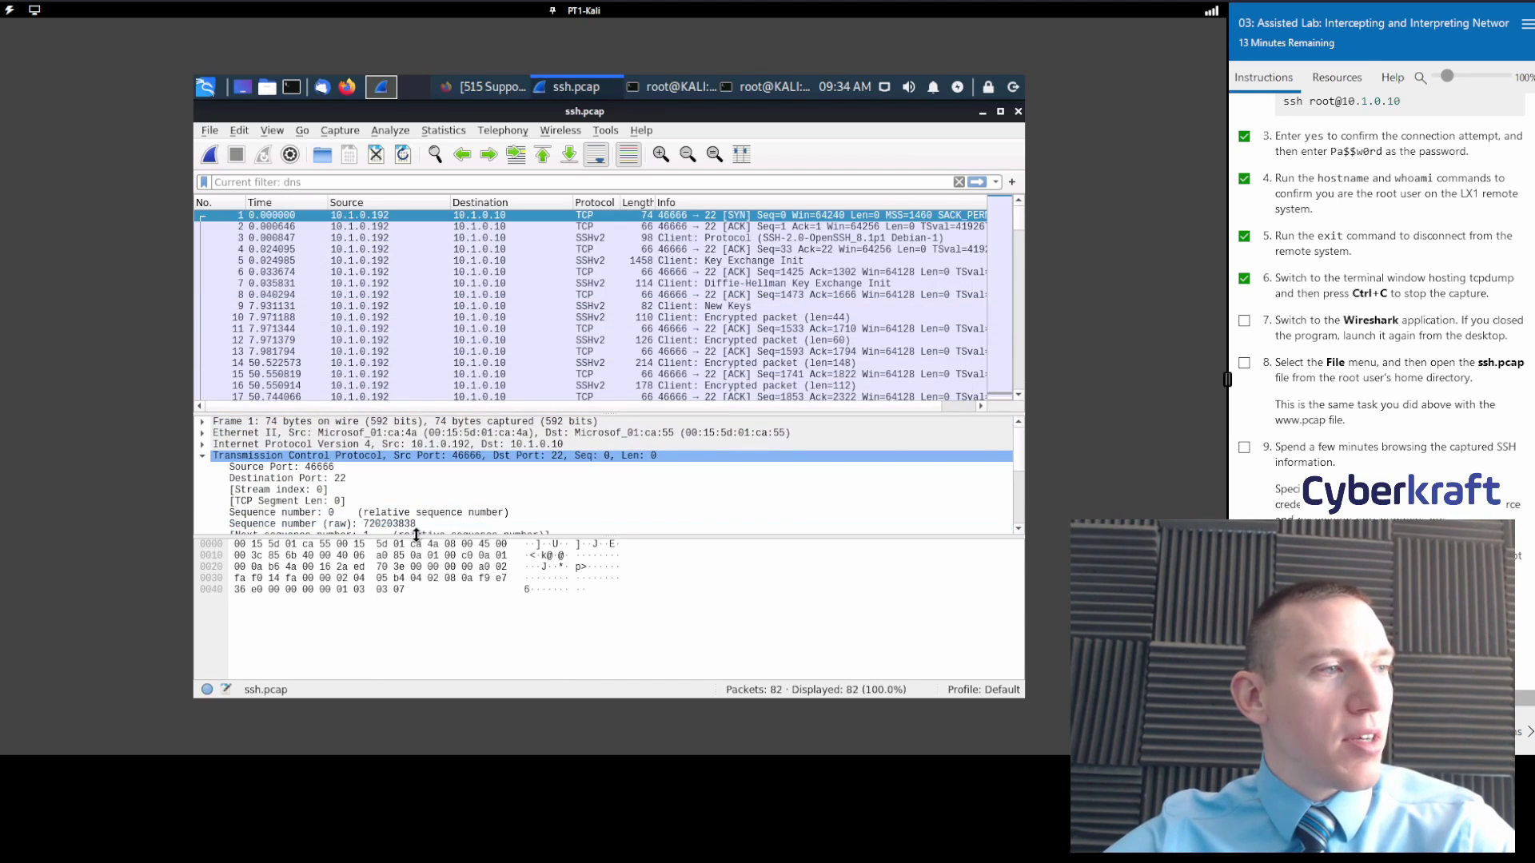
{"action": "left_click_drag", "start_coordinate": [416, 536], "coordinate": [432, 588]}
{"action": "left_click_drag", "start_coordinate": [488, 411], "coordinate": [492, 455]}
{"action": "scroll", "coordinate": [608, 275], "scroll_direction": "down", "scroll_amount": 12}
{"action": "scroll", "coordinate": [616, 296], "scroll_direction": "up", "scroll_amount": 12}
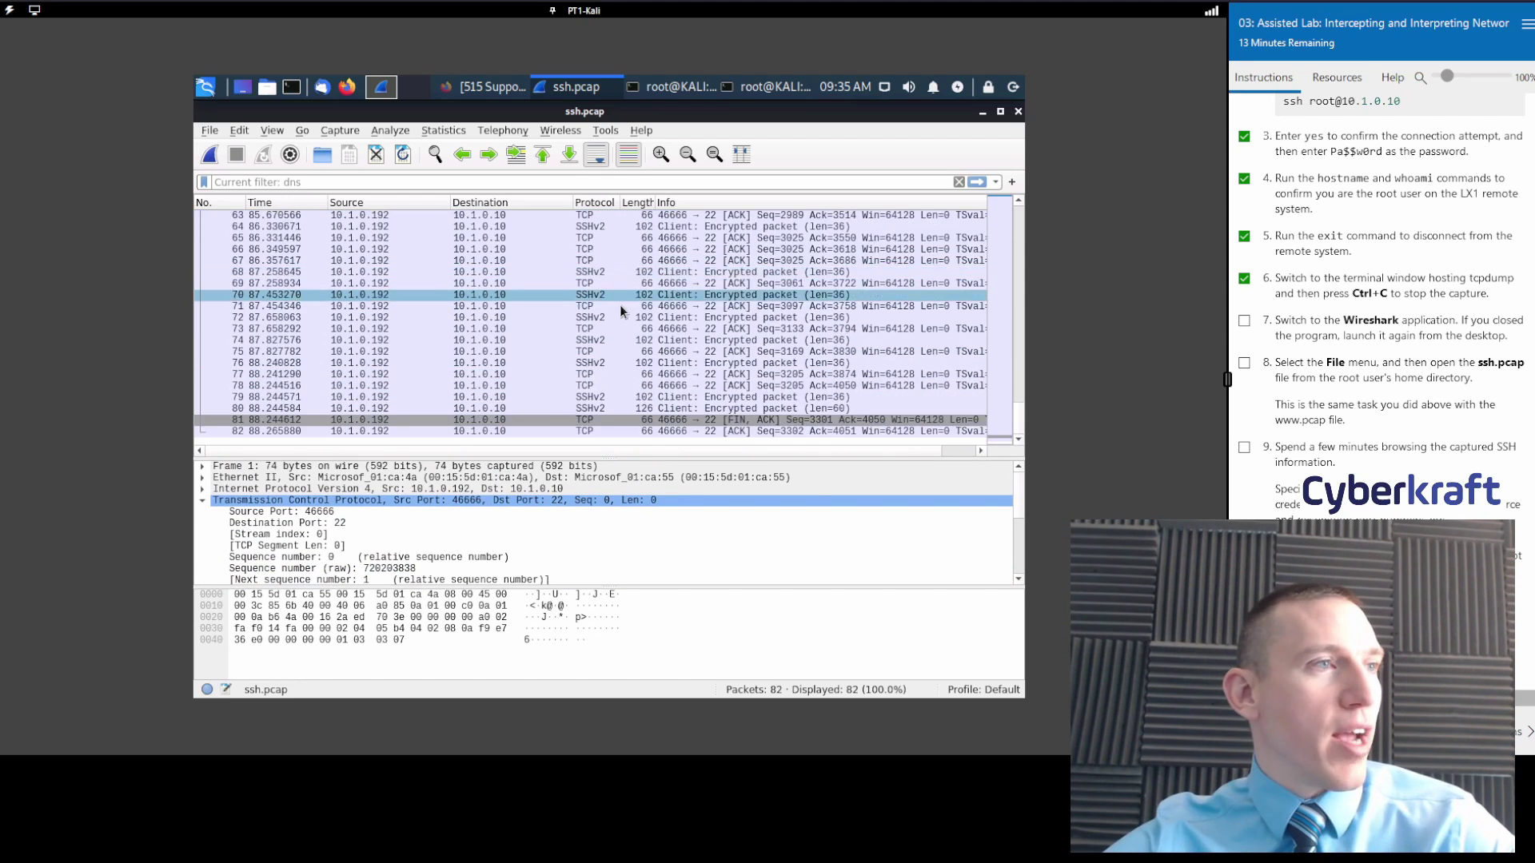
Inspect packets 2 and 3, including destination port 22 and the SSH version banner.
{"action": "left_click", "coordinate": [596, 237]}
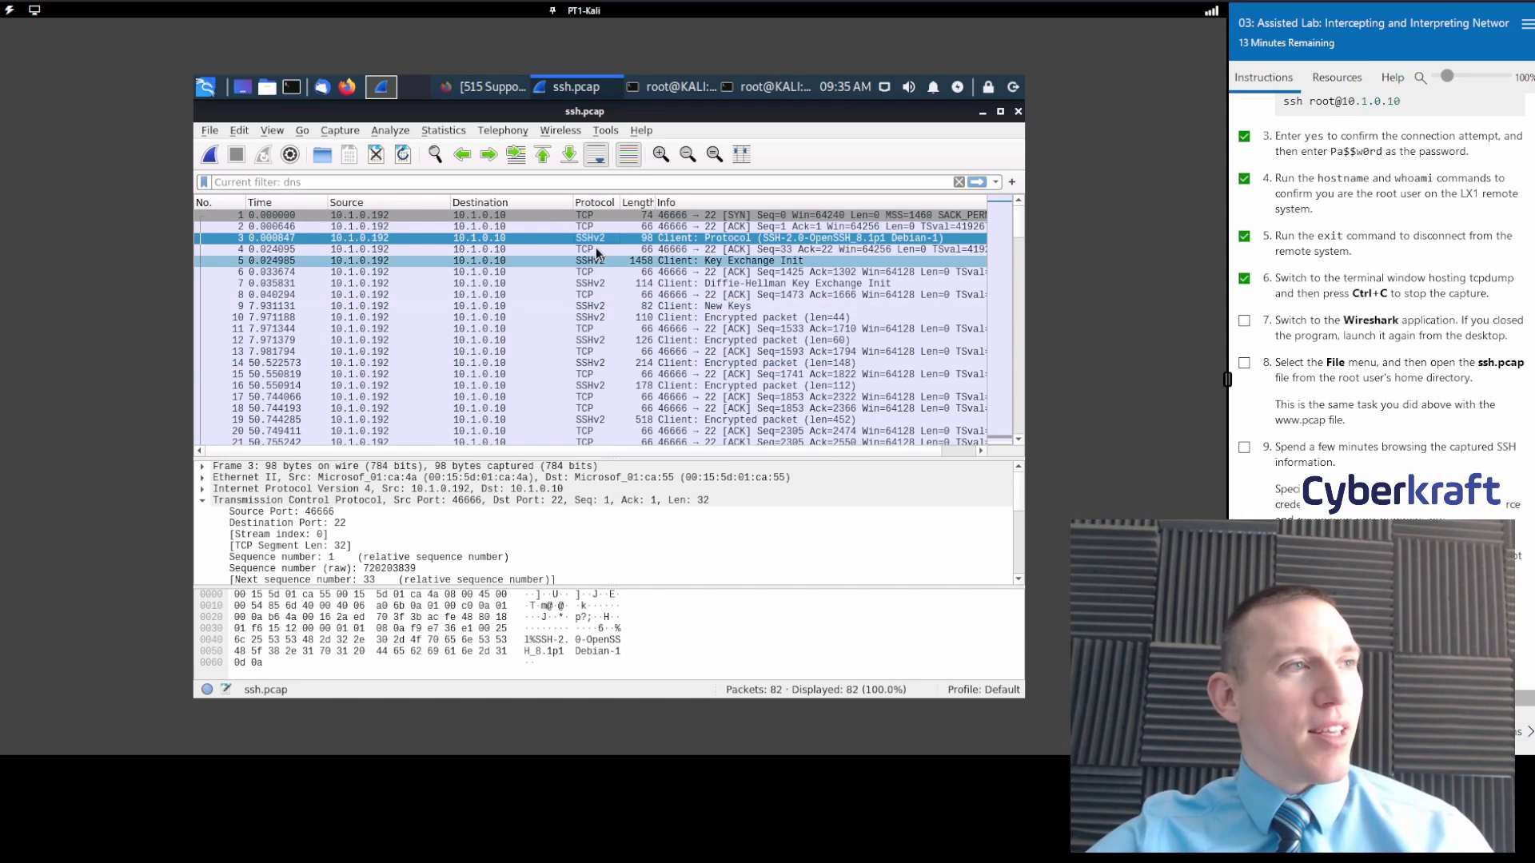
{"action": "left_click", "coordinate": [587, 227]}
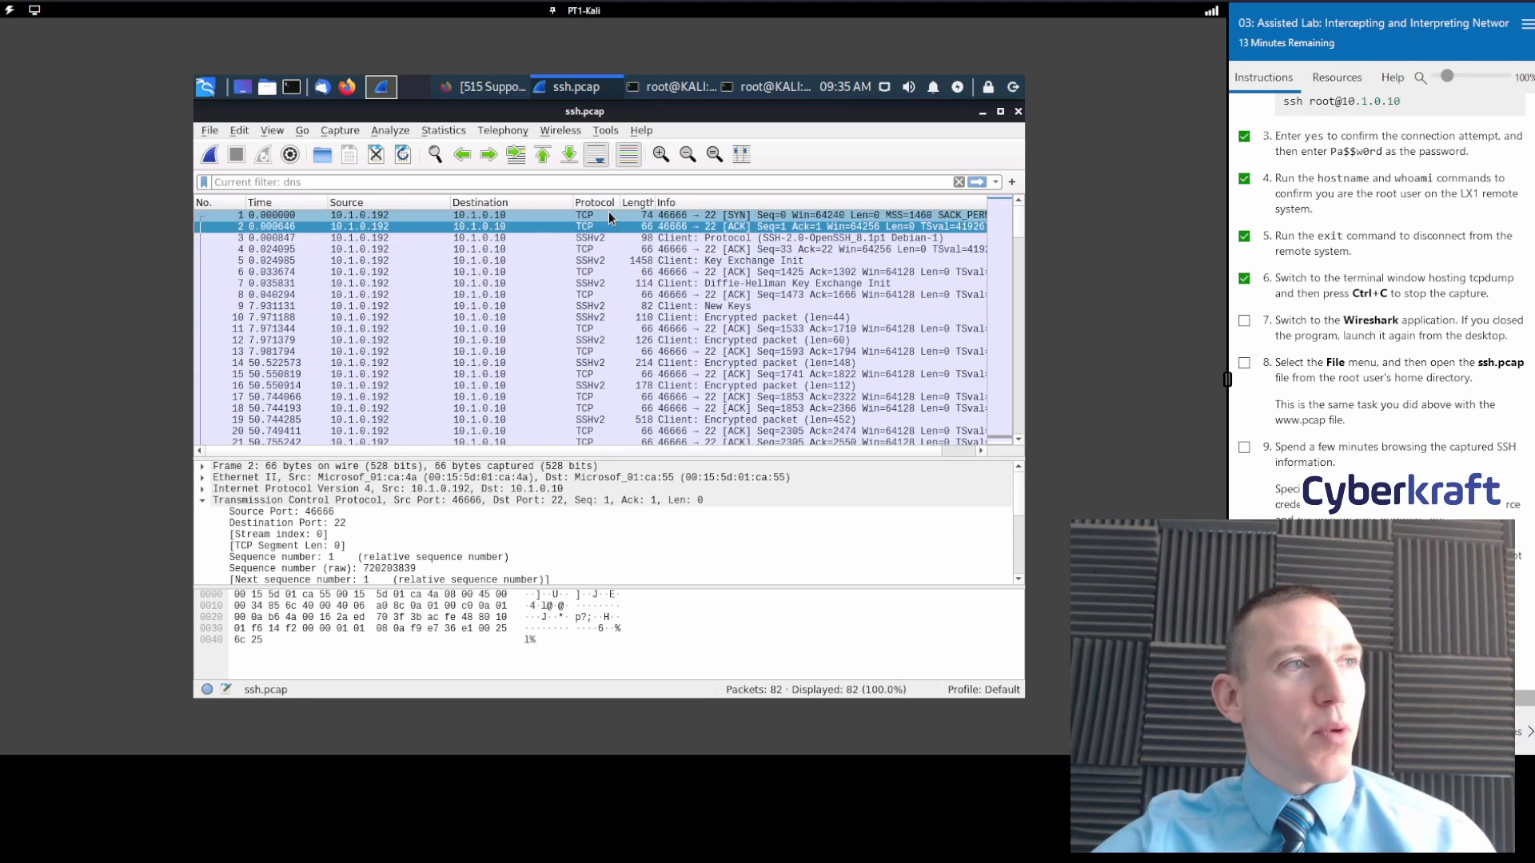
{"action": "left_click", "coordinate": [612, 236]}
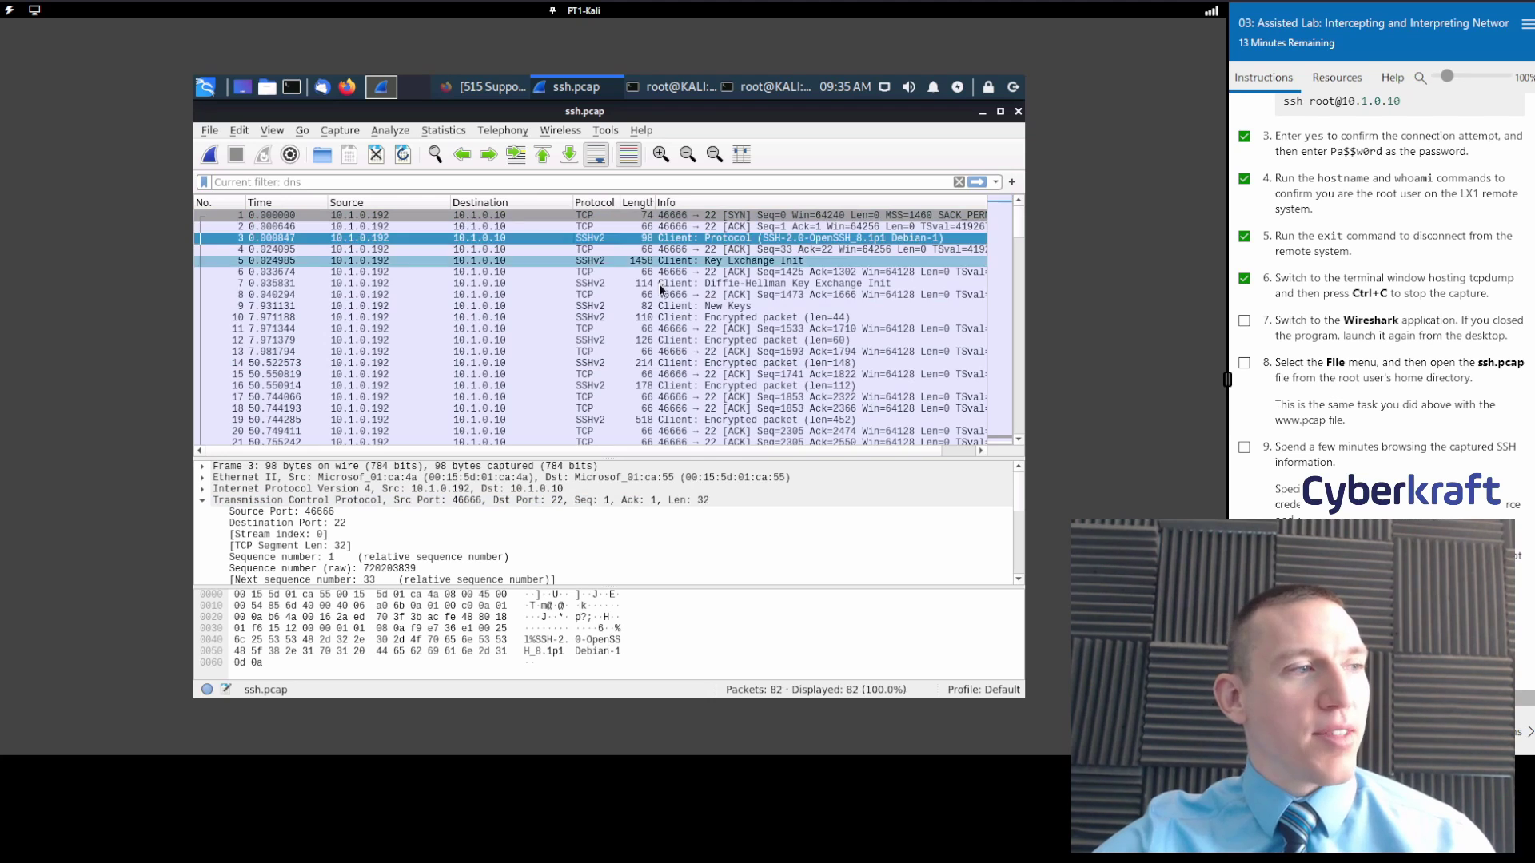
{"action": "left_click", "coordinate": [696, 489]}
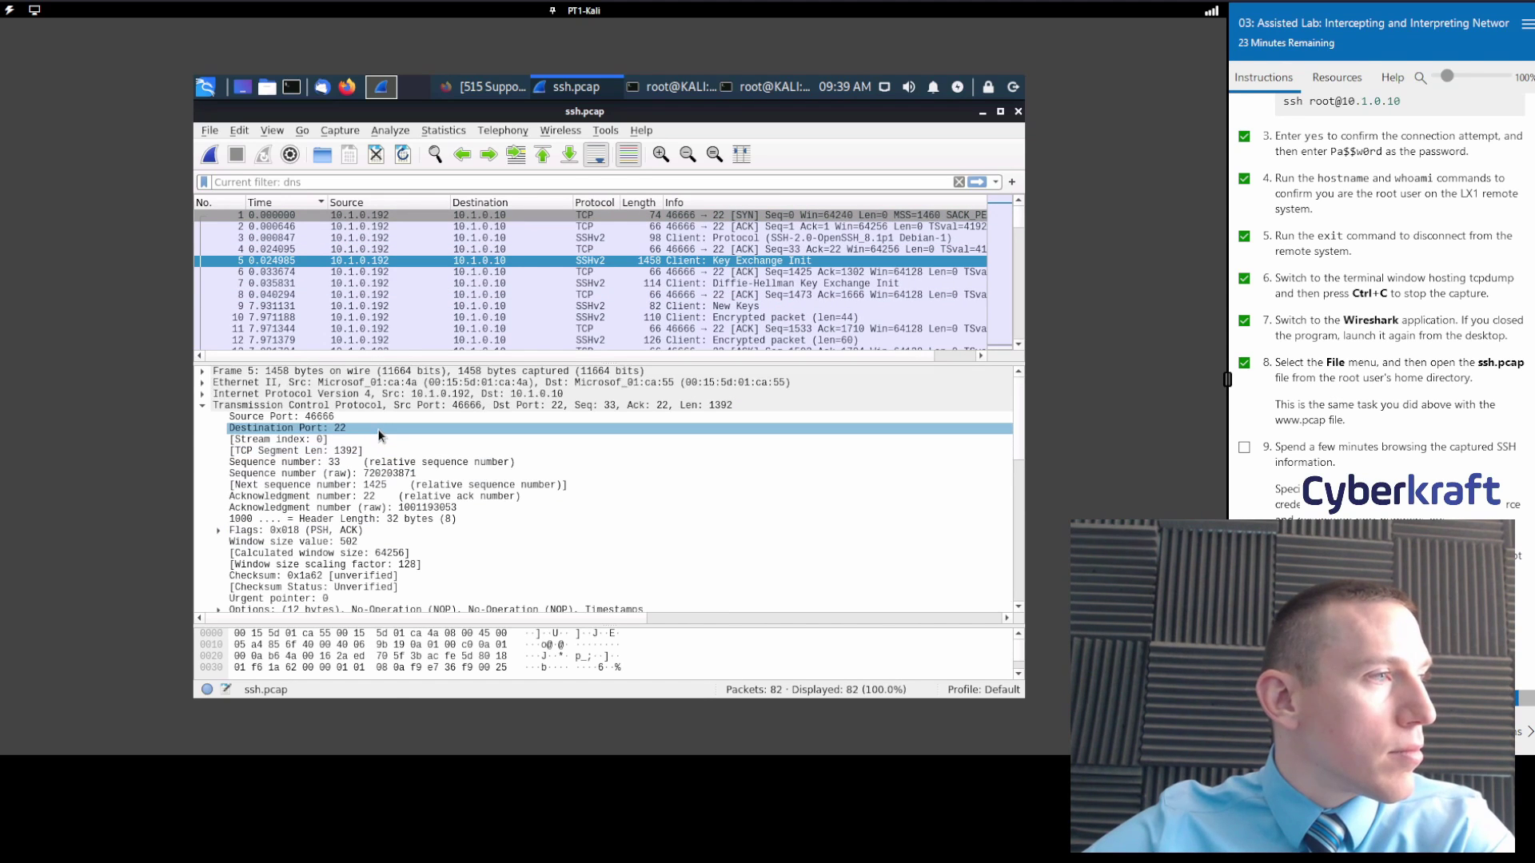
{"action": "left_click", "coordinate": [379, 430]}
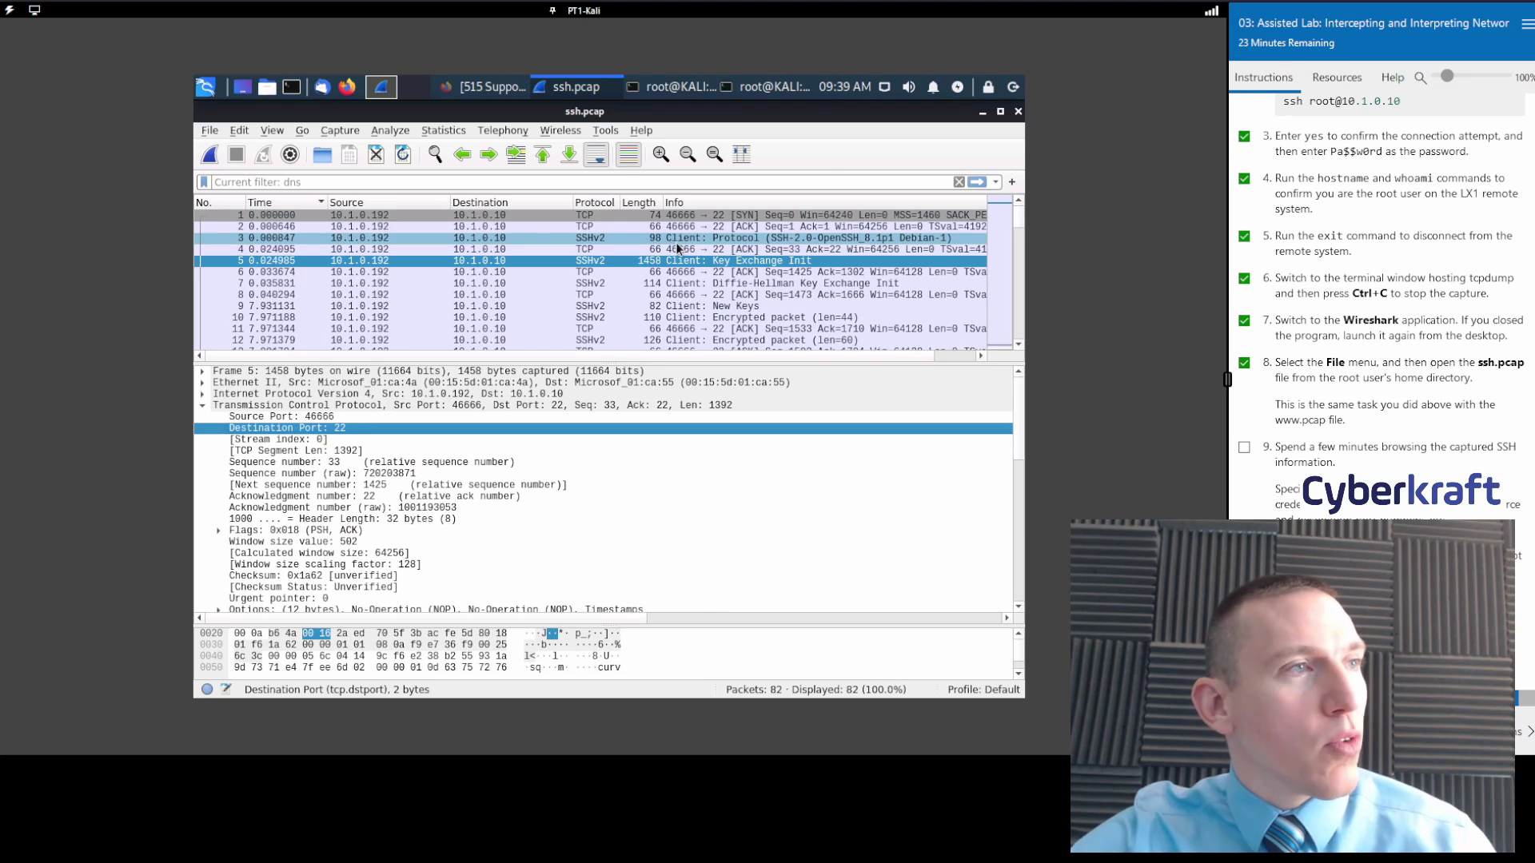
{"action": "left_click", "coordinate": [621, 241]}
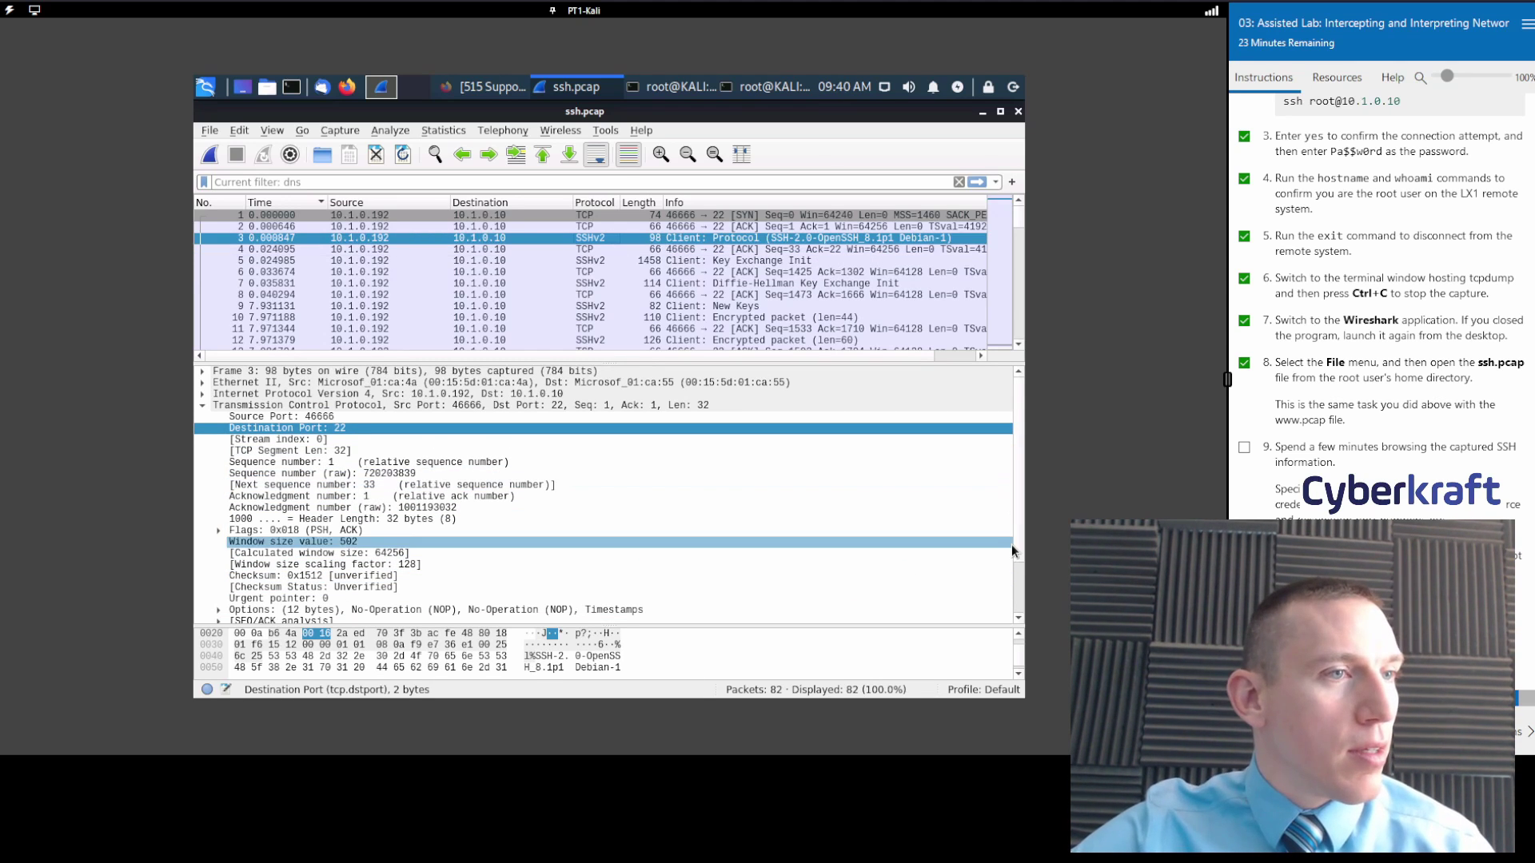
Scroll the lab instructions past question 10 to the Comprehensive questions.
{"action": "scroll", "coordinate": [1015, 538], "scroll_direction": "down", "scroll_amount": 2}
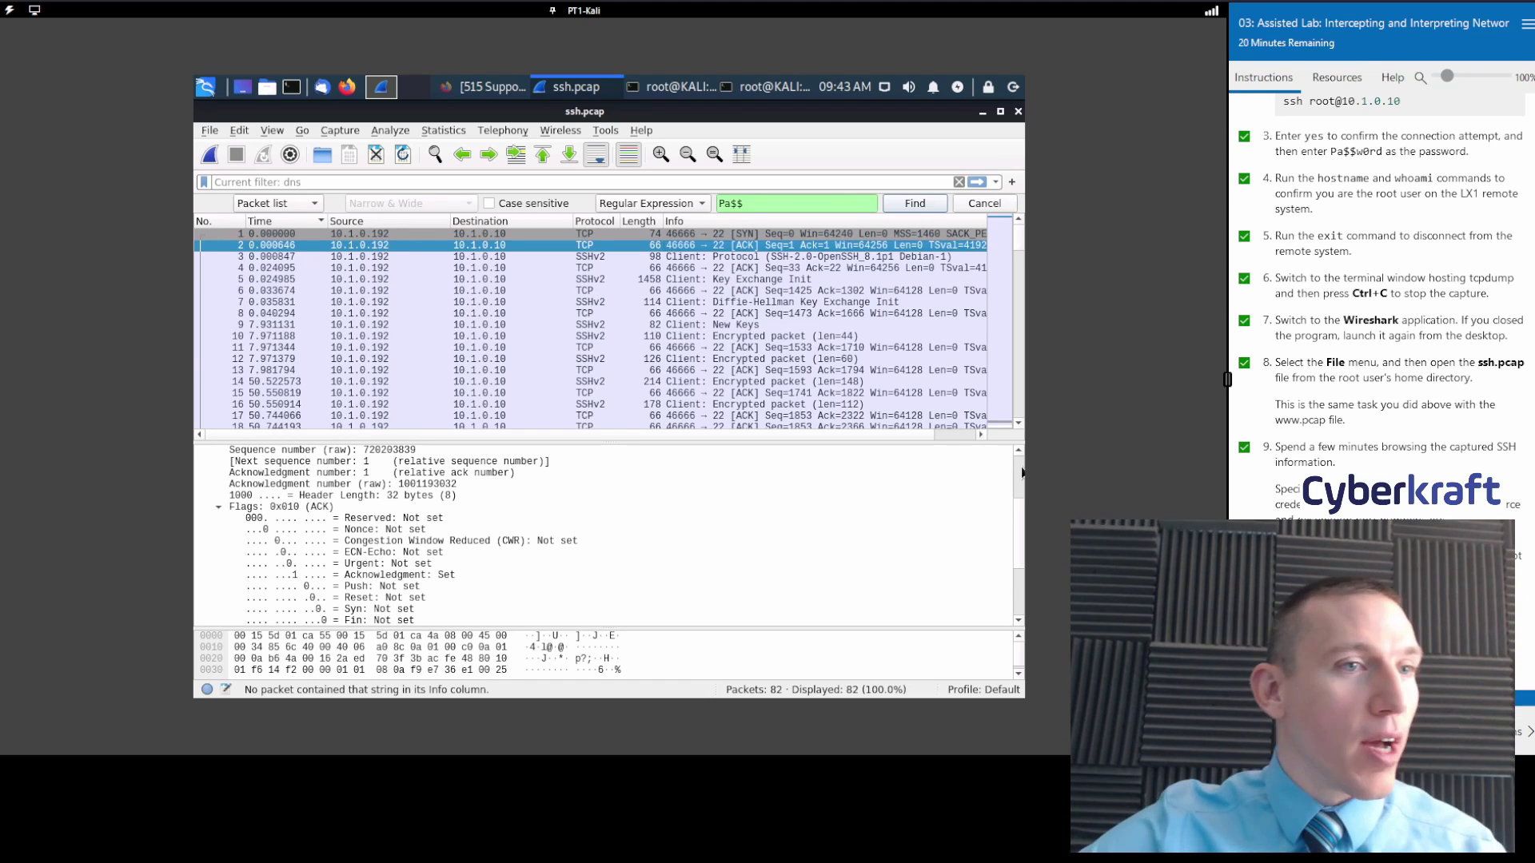
{"action": "scroll", "coordinate": [1381, 320], "scroll_direction": "down", "scroll_amount": 1}
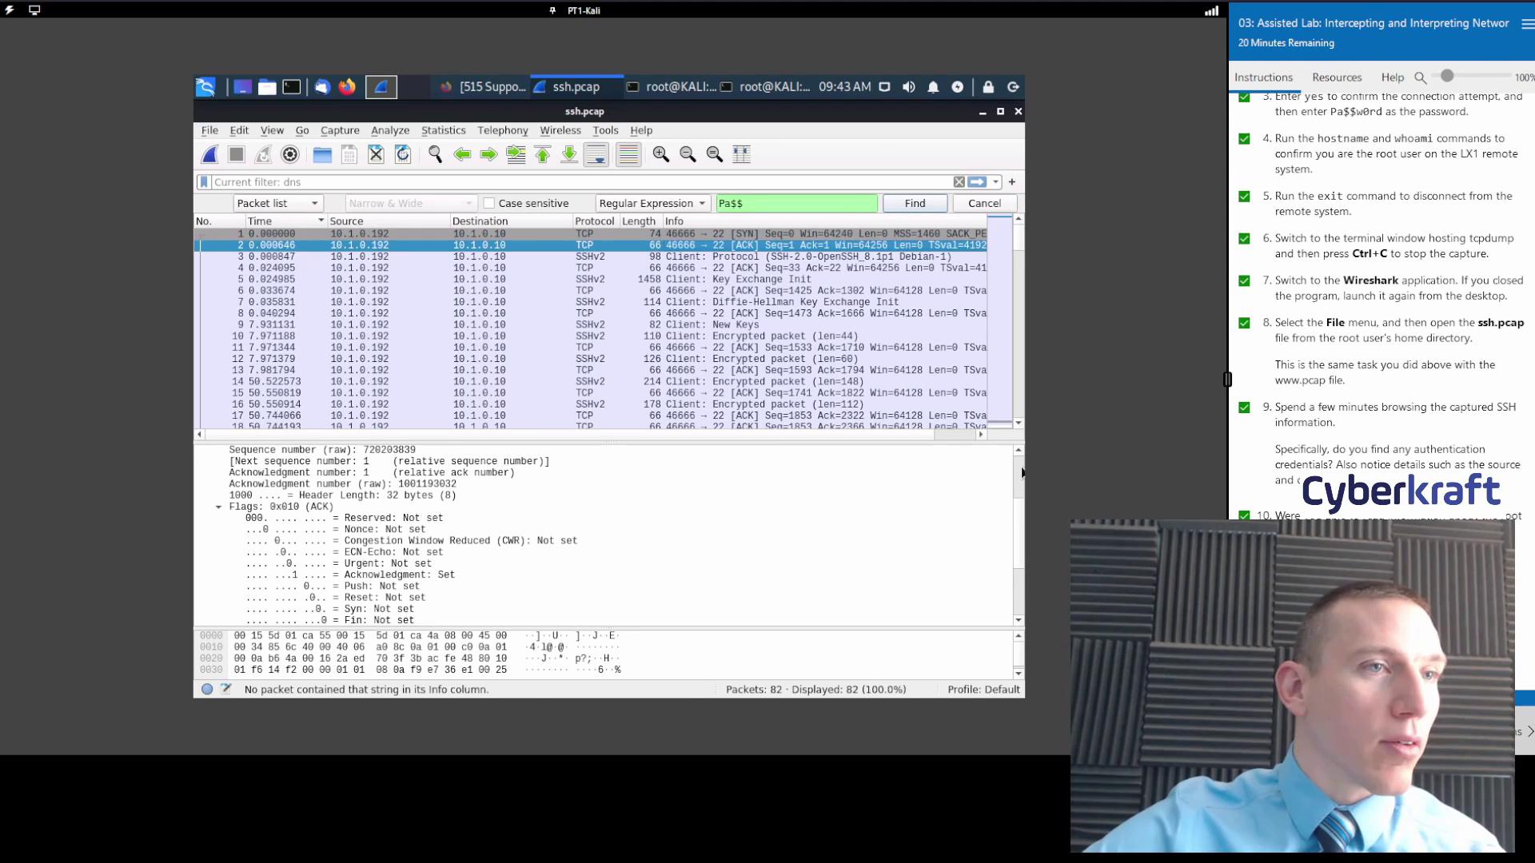
{"action": "scroll", "coordinate": [1303, 375], "scroll_direction": "down", "scroll_amount": 10}
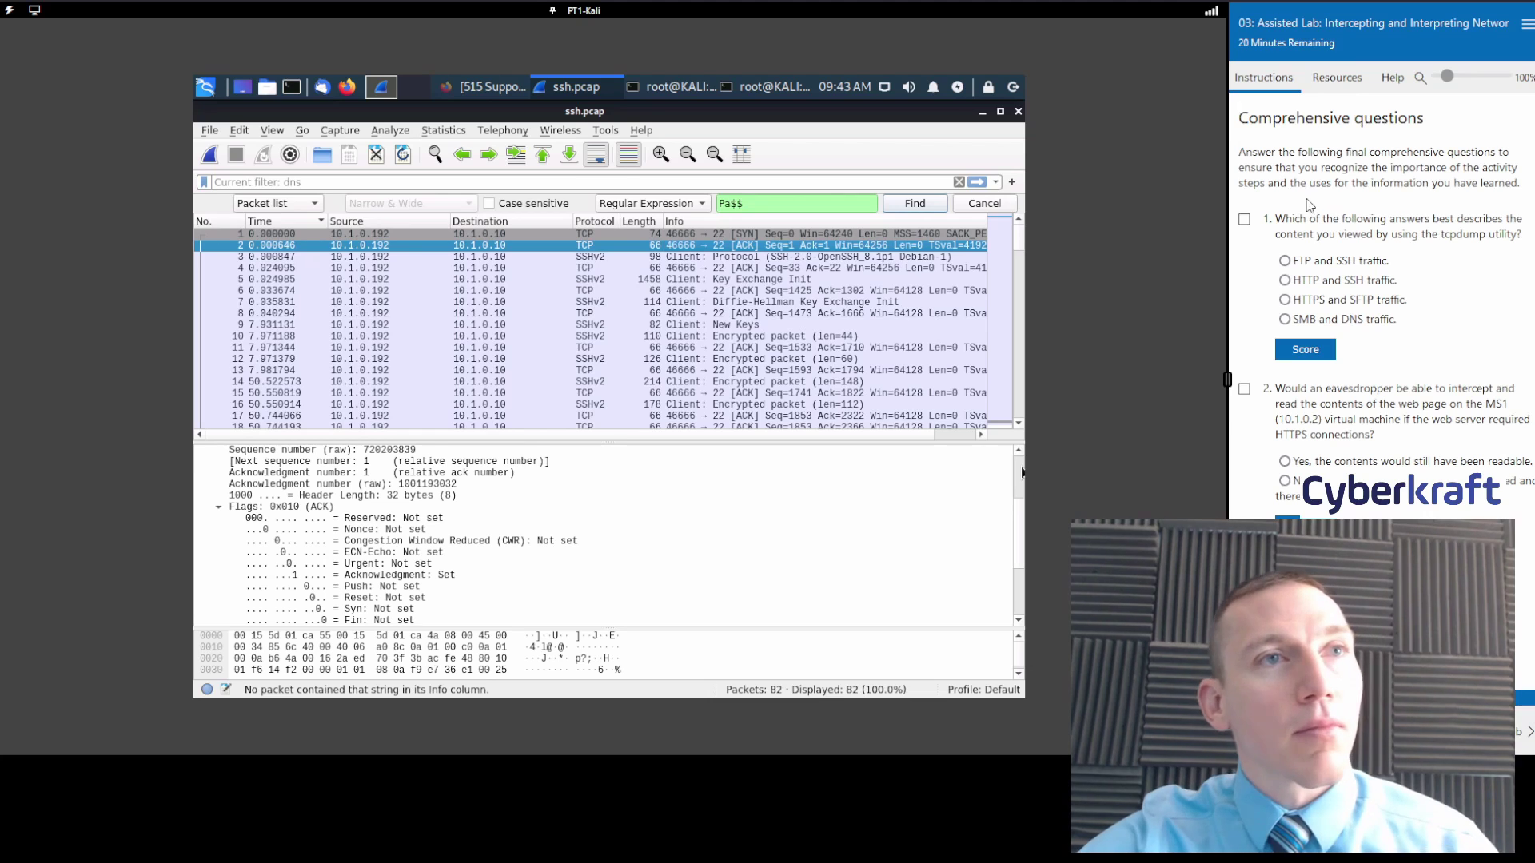
Answer comprehensive question 1 with 'HTTP and SSH traffic' and score questions 1 and 2.
{"action": "left_click", "coordinate": [1244, 219]}
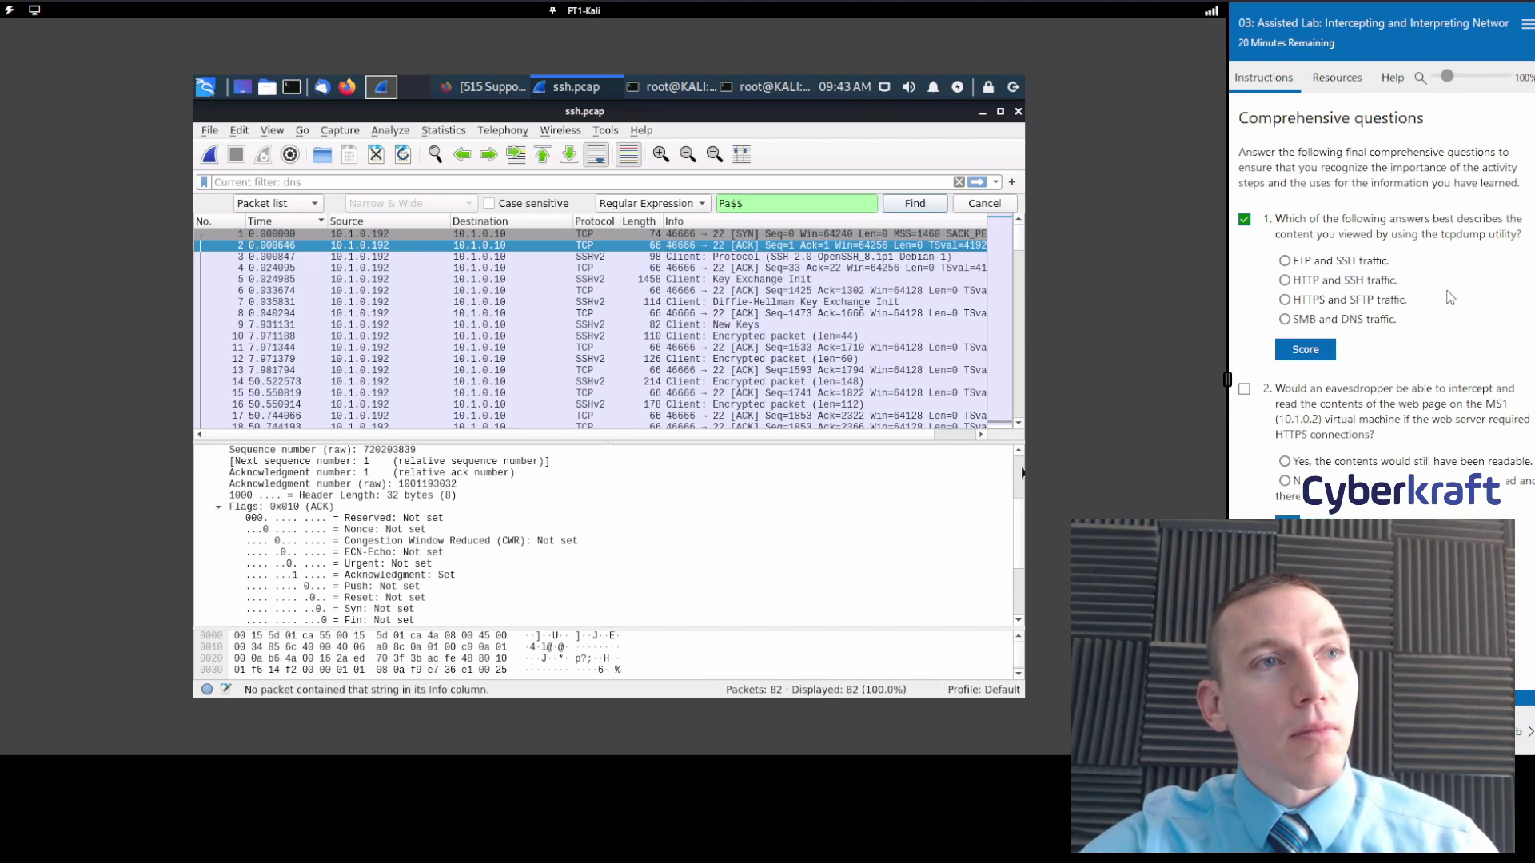
{"action": "left_click", "coordinate": [1300, 283]}
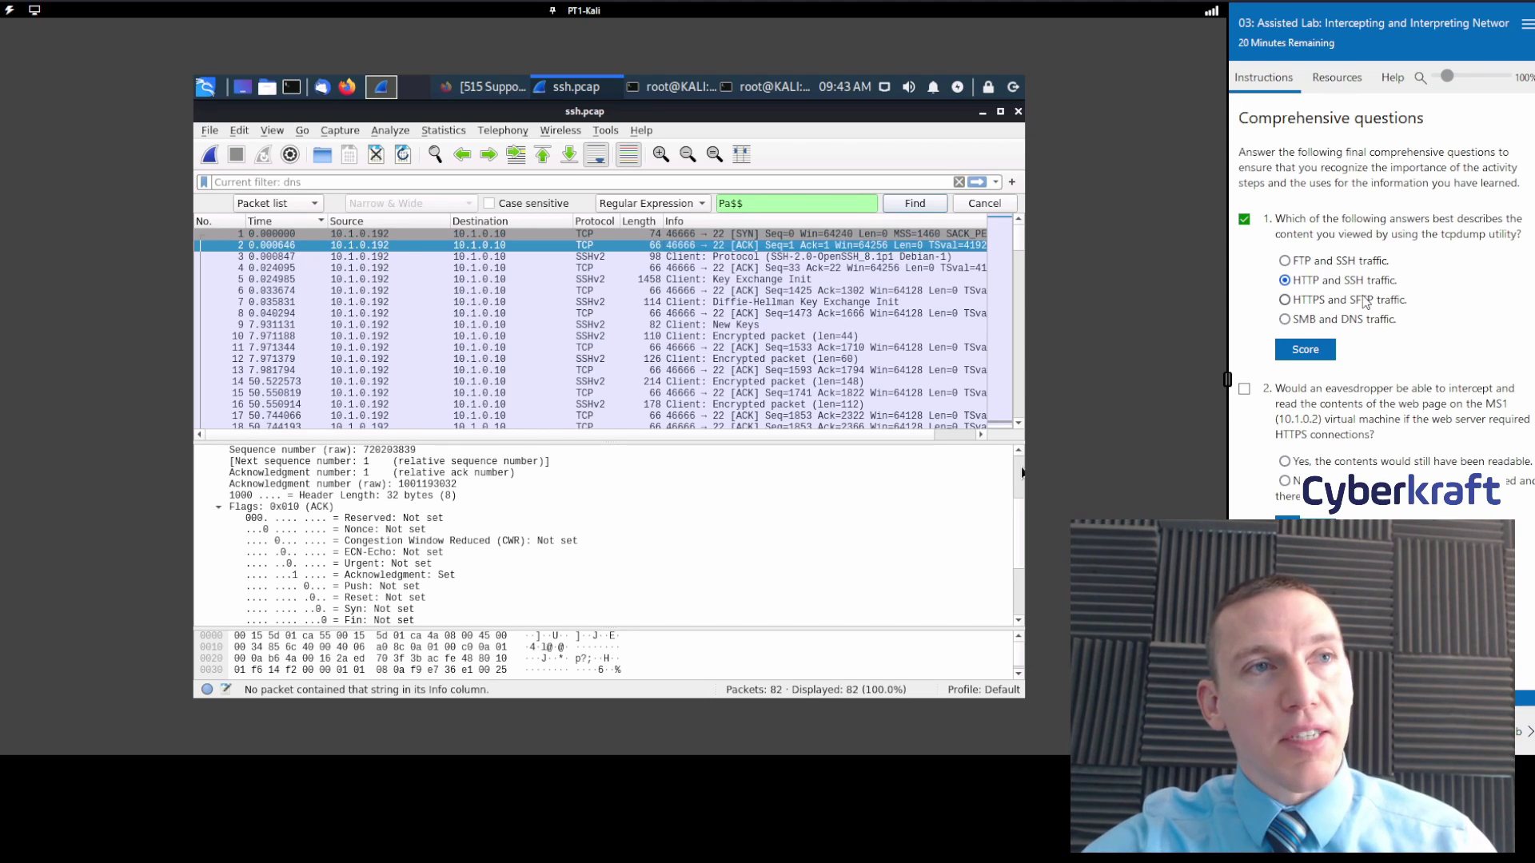
{"action": "left_click", "coordinate": [1312, 358]}
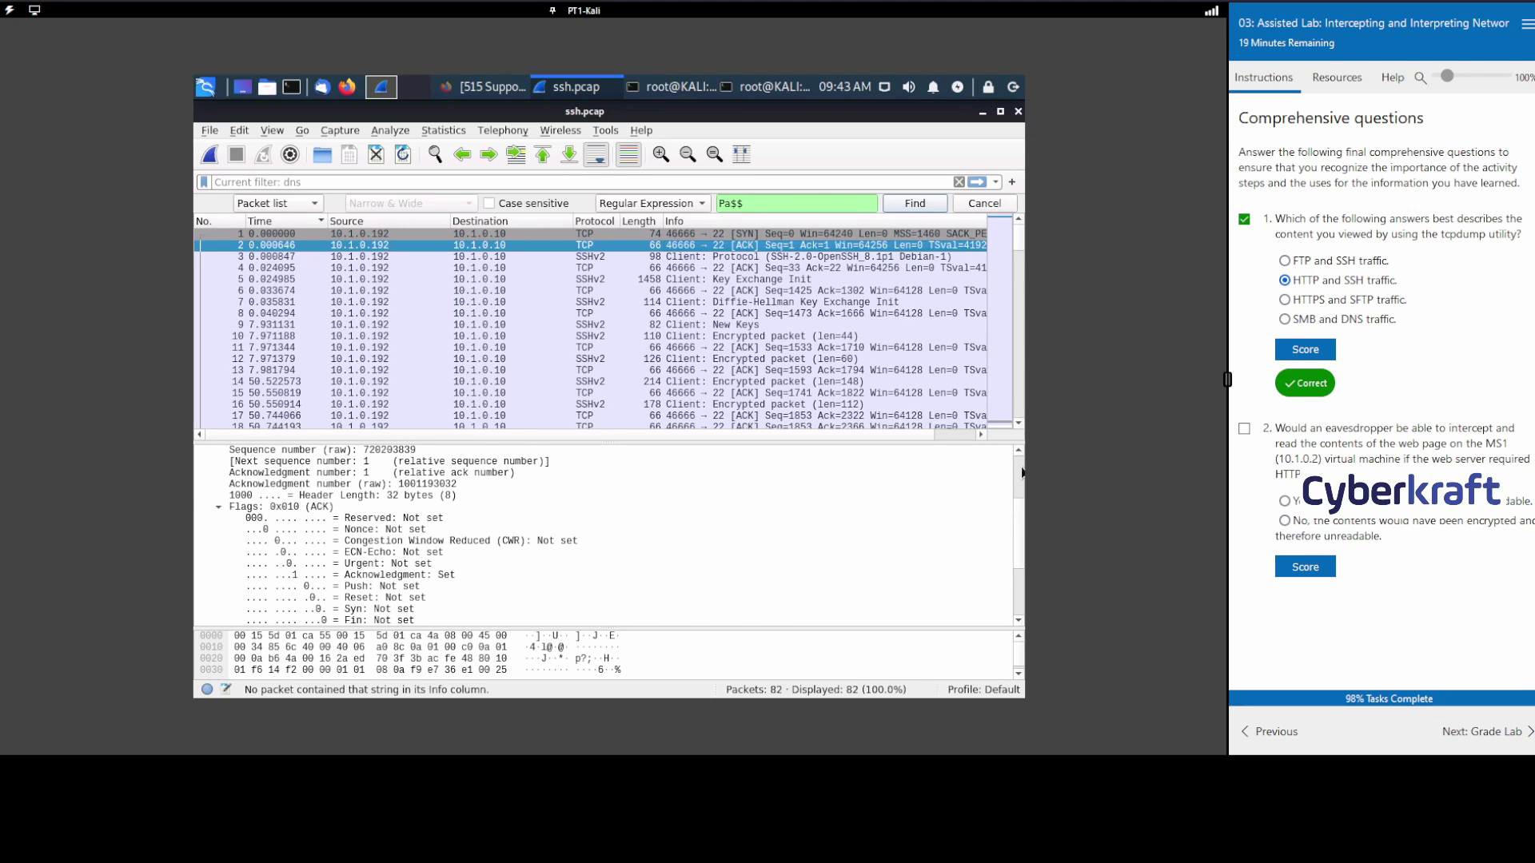
{"action": "left_click", "coordinate": [1303, 572]}
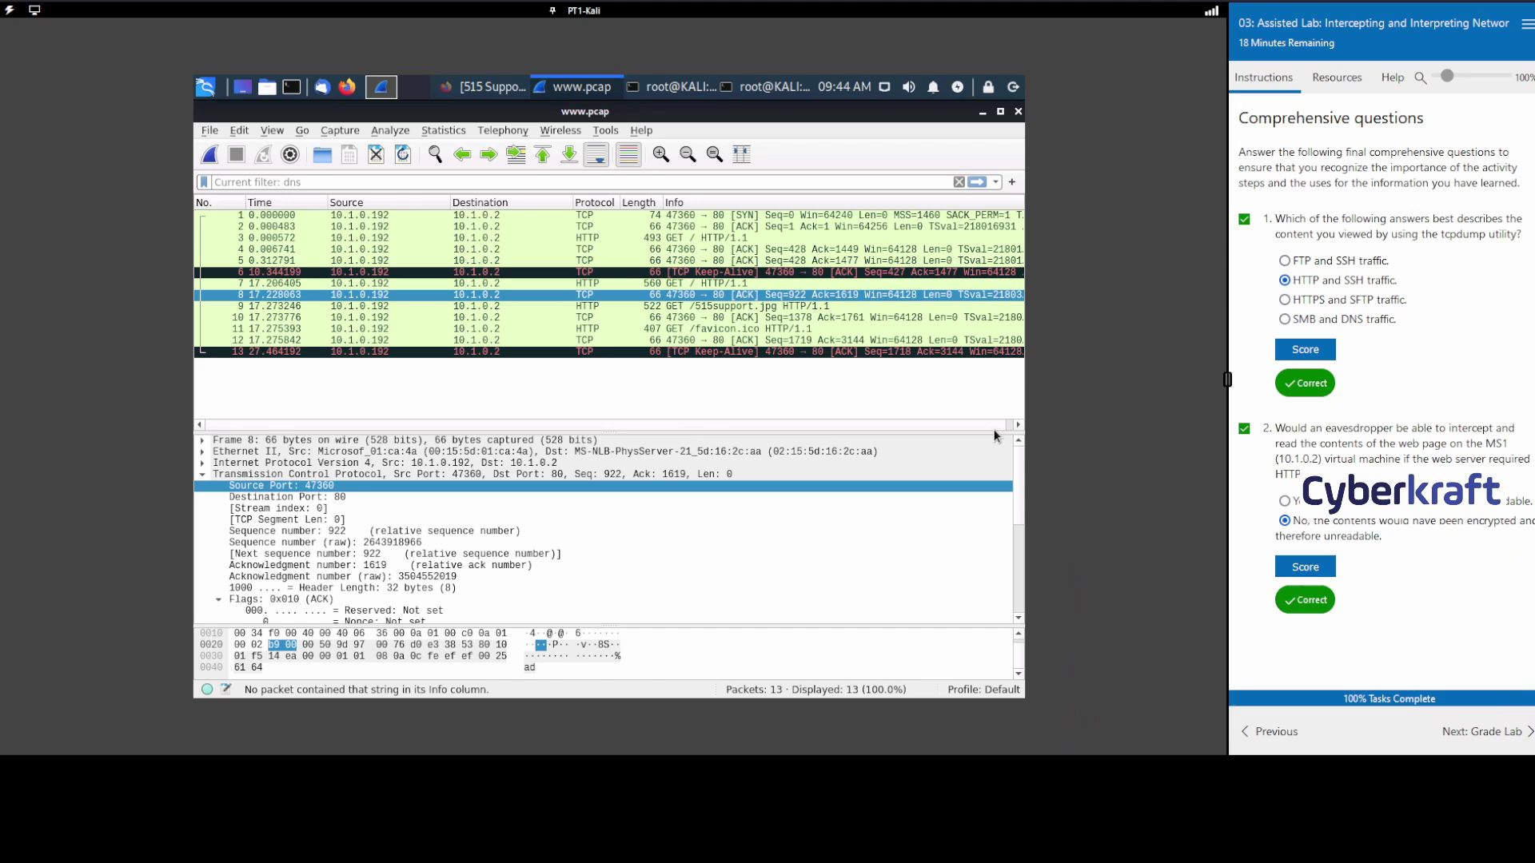
Go to Next: Grade Lab, submit, and confirm with Yes.
{"action": "left_click", "coordinate": [1453, 726]}
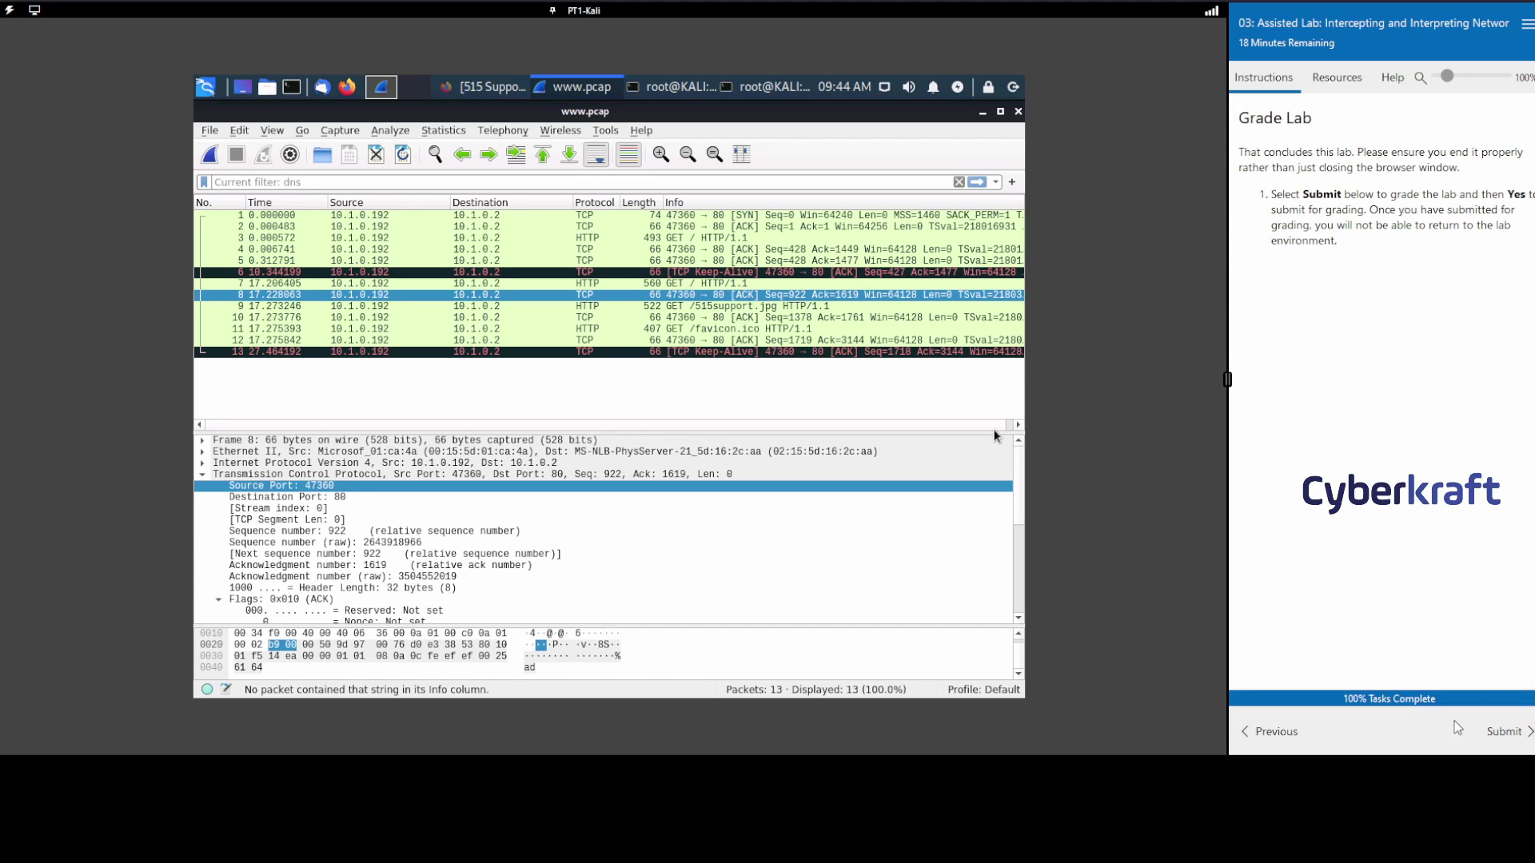
{"action": "left_click", "coordinate": [1506, 731]}
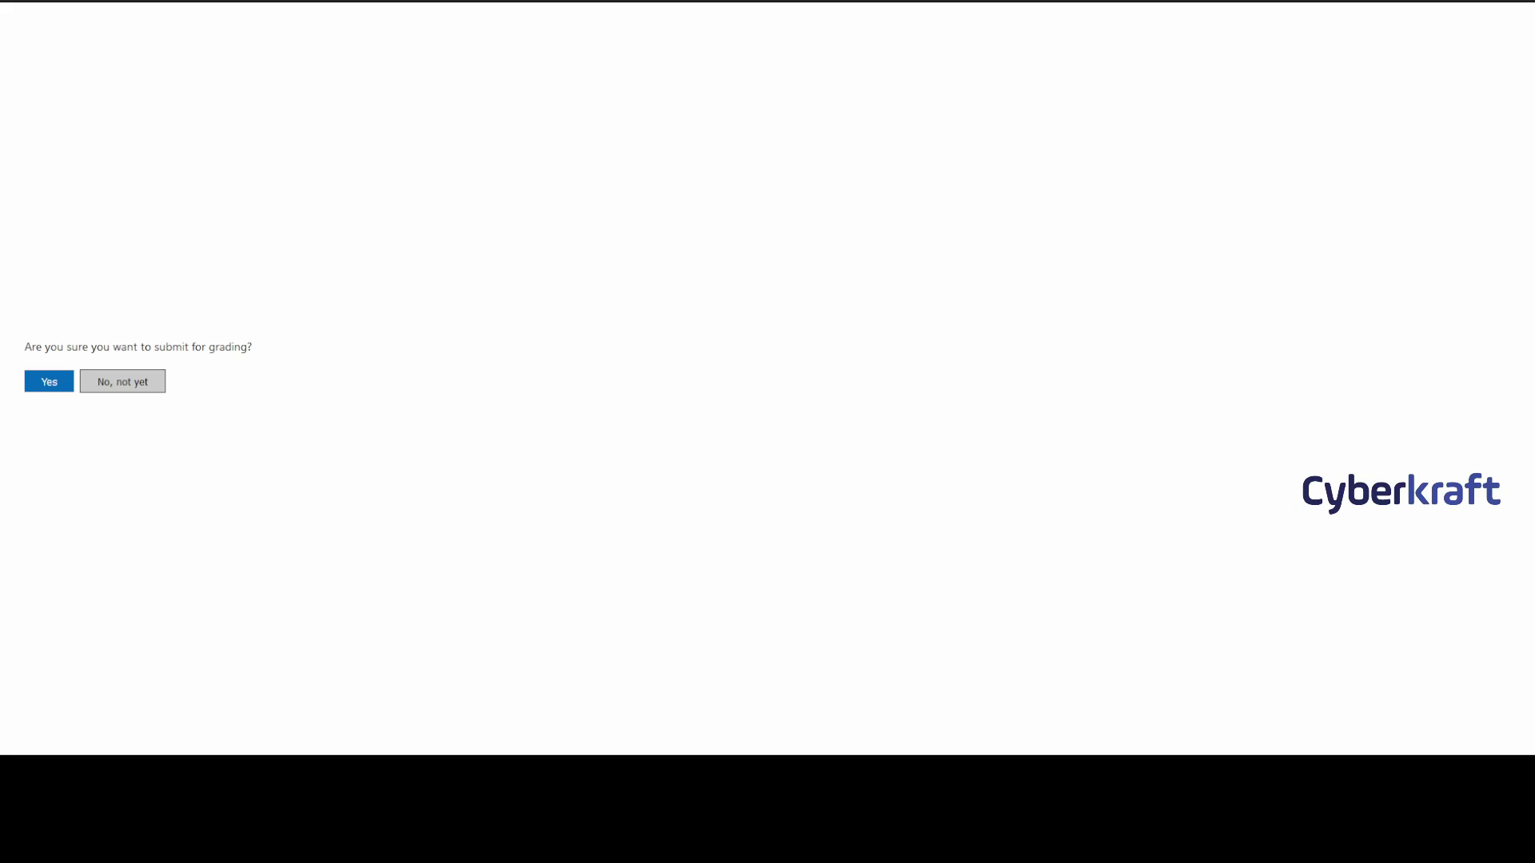
{"action": "left_click", "coordinate": [30, 379]}
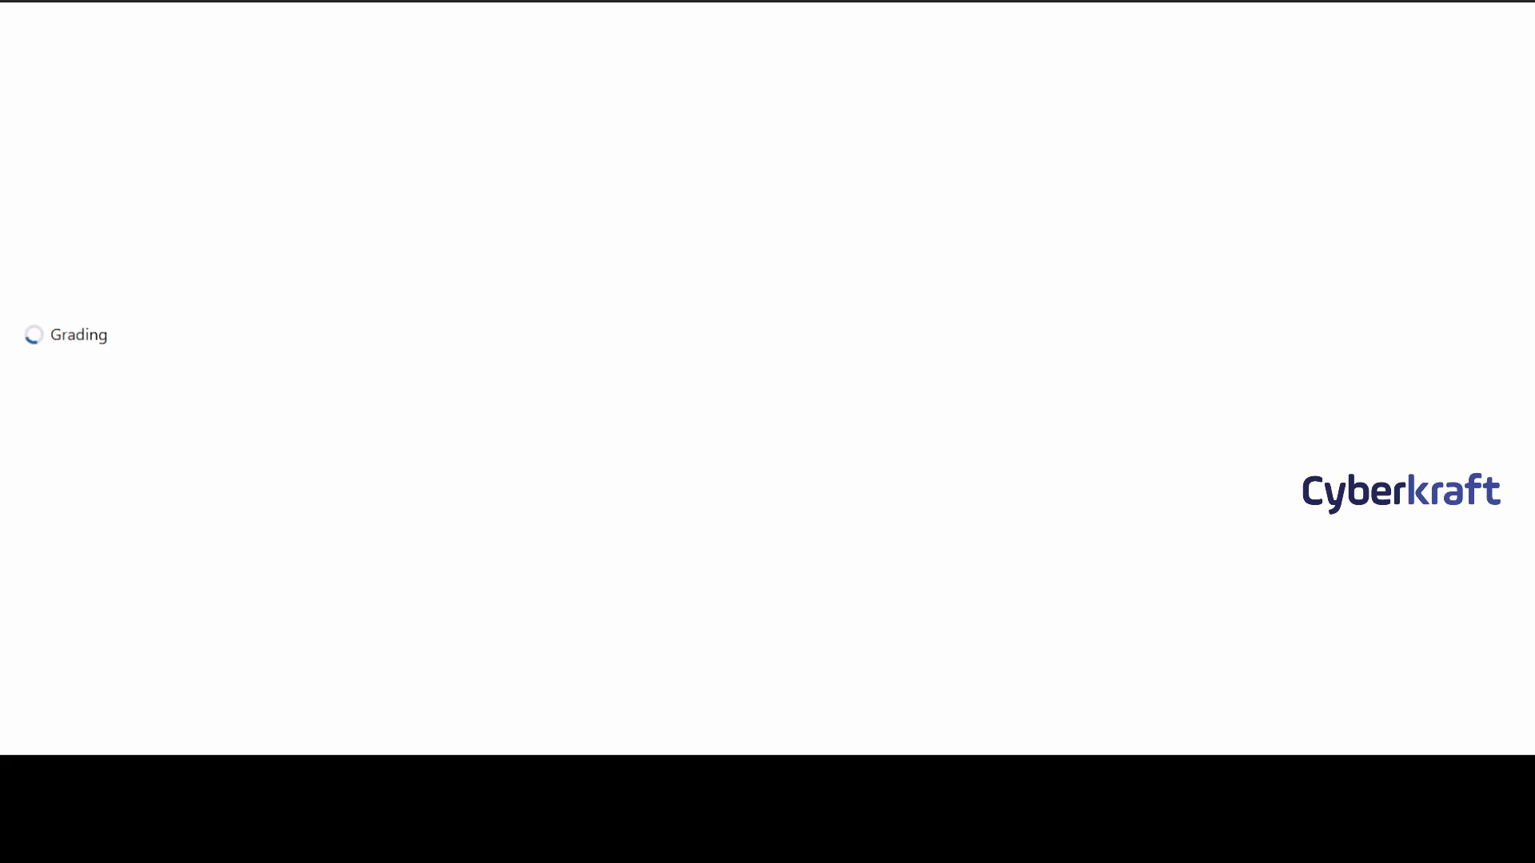